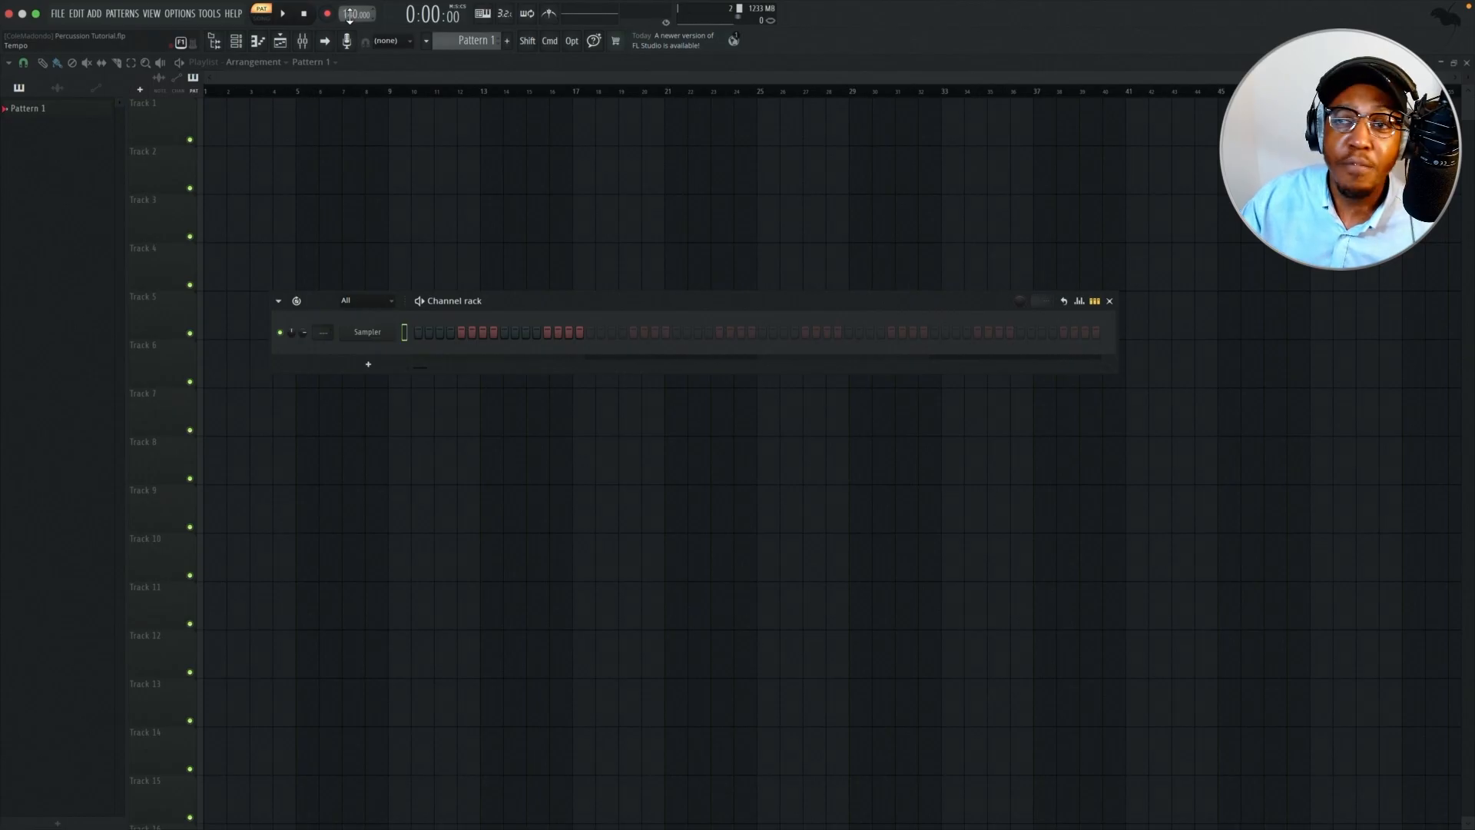
Set the project tempo to 112 BPM, turn on the metronome and play the click to check the tempo.
left_click_drag(349, 15, 350, 27)
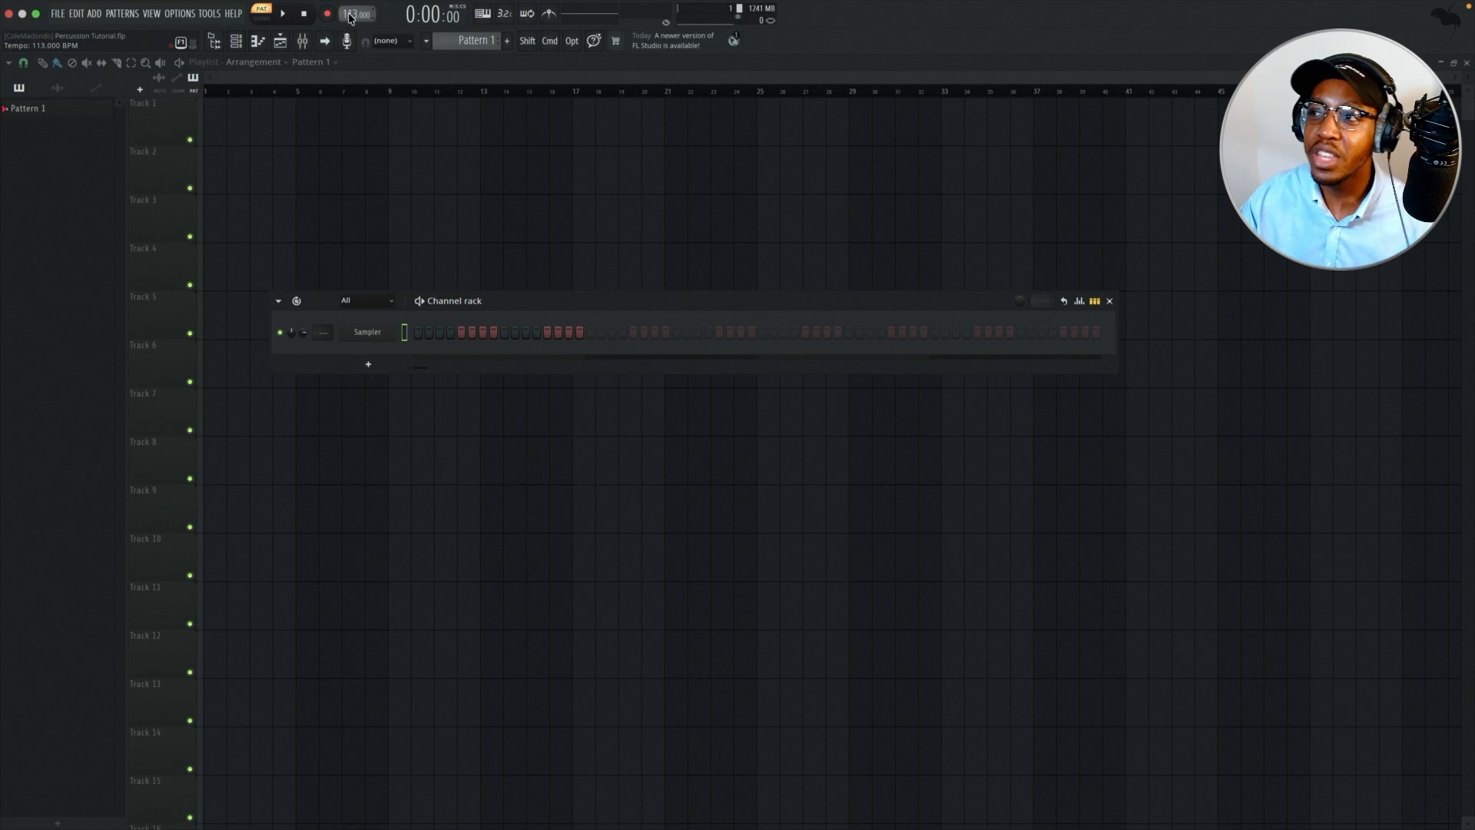
left_click_drag(350, 16, 349, 20)
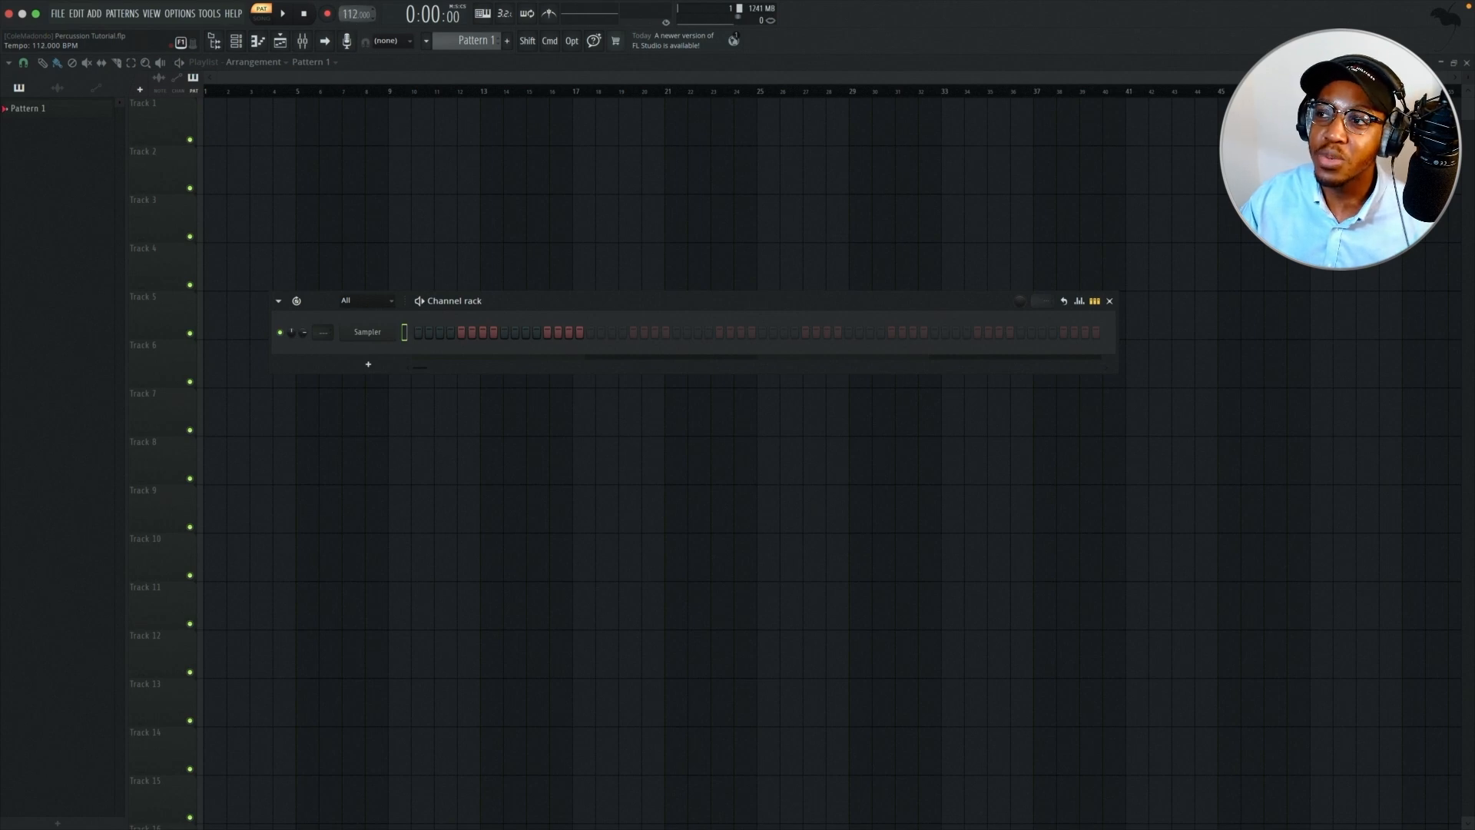
left_click(550, 14)
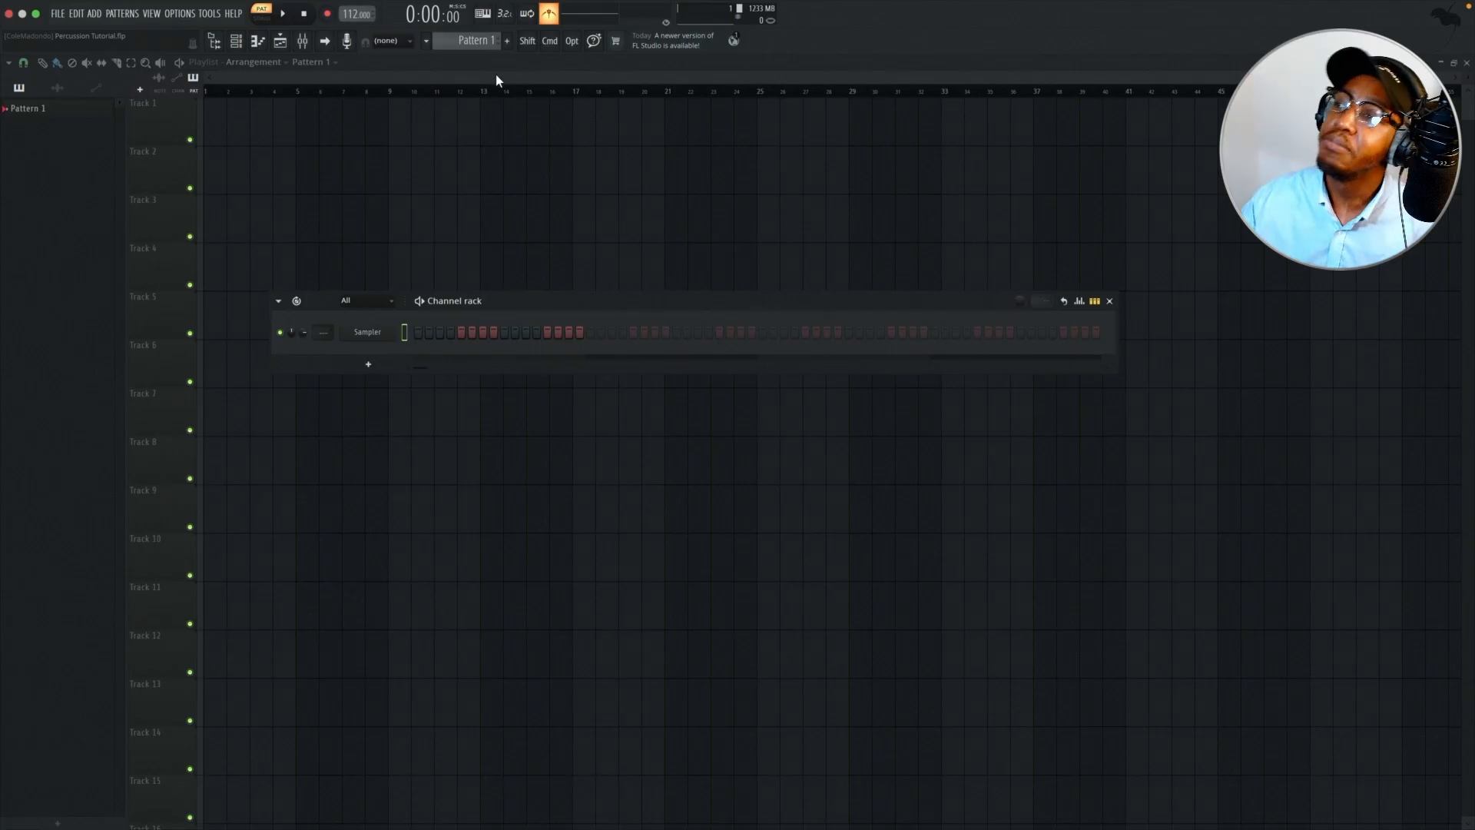
key("space")
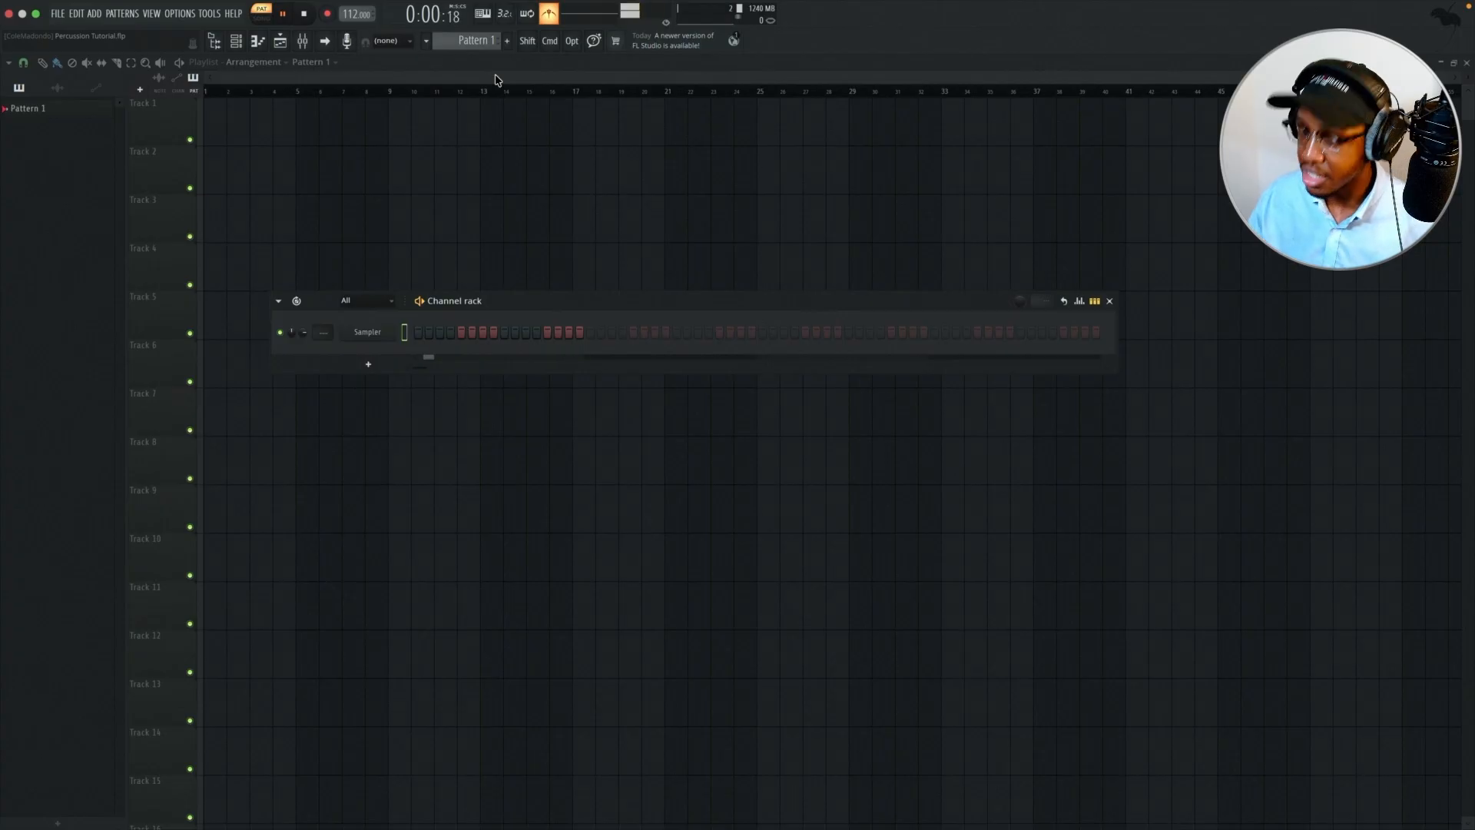
key("space")
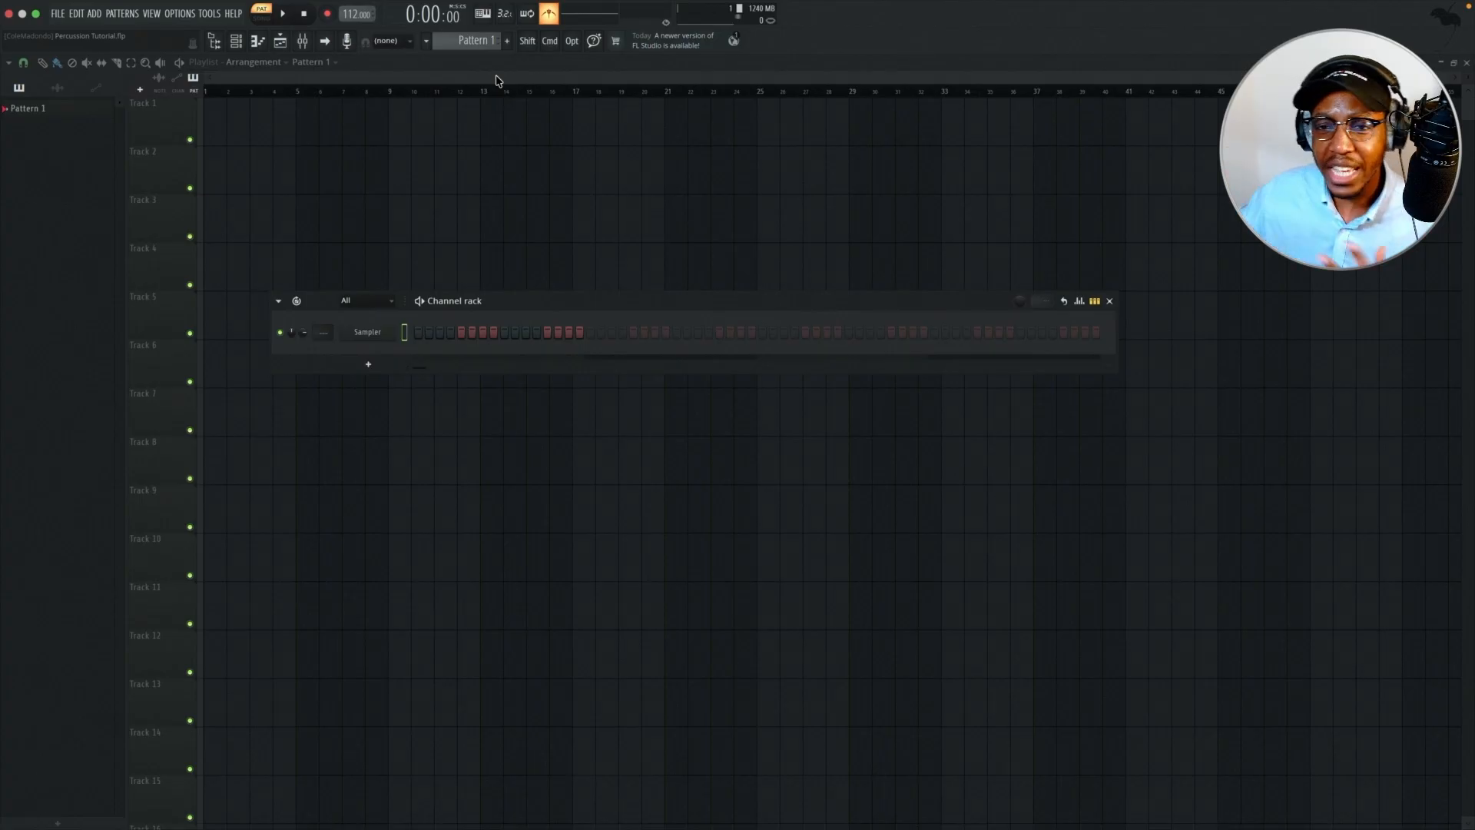
left_click(243, 46)
left_click(243, 46)
left_click(258, 41)
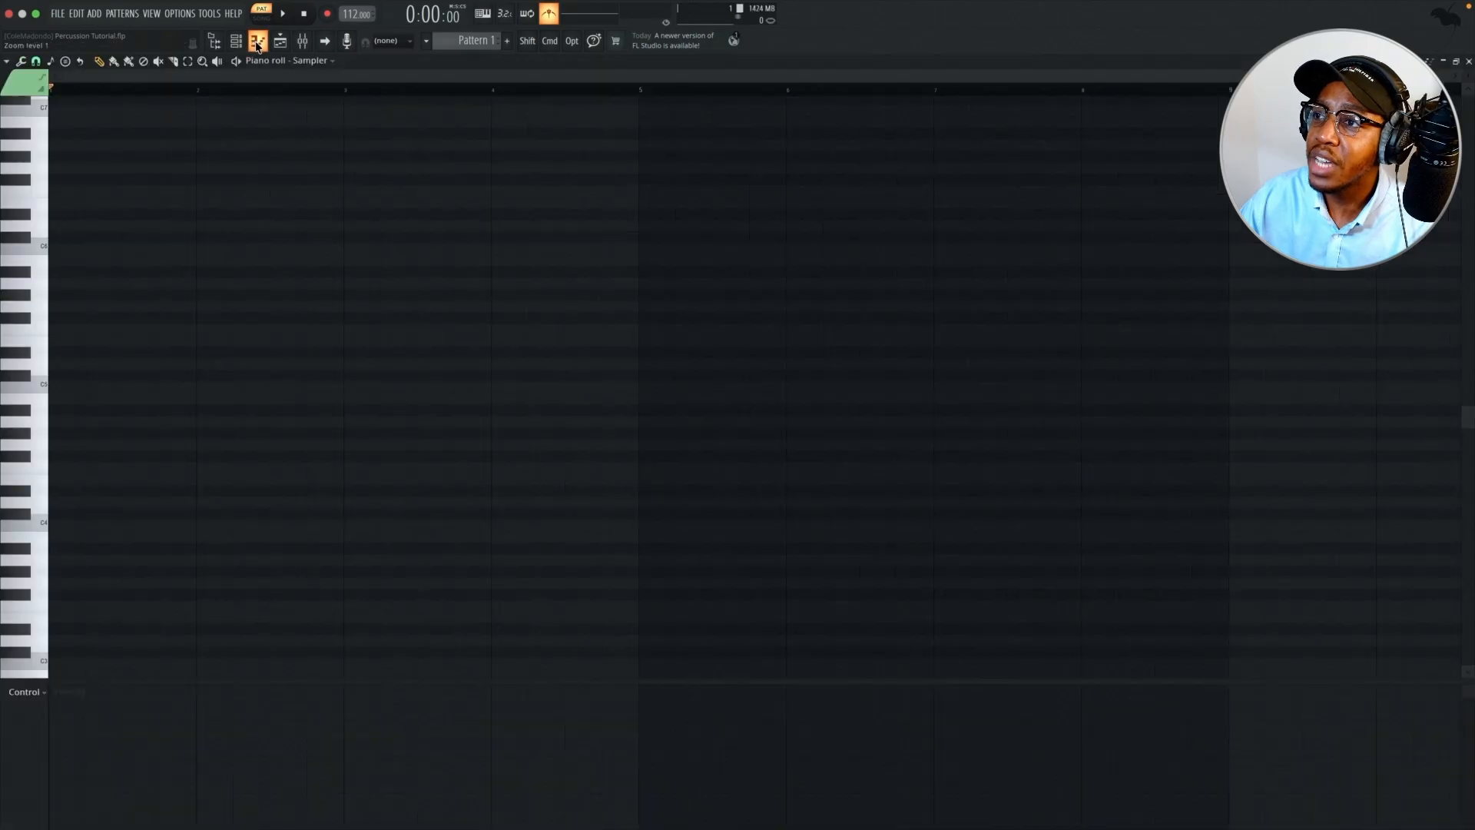
left_click(258, 41)
Show the sample browser, collapse the open Chuki Beats kit and expand the Afrorave folder under Drum Kits & Samples.
left_click(217, 45)
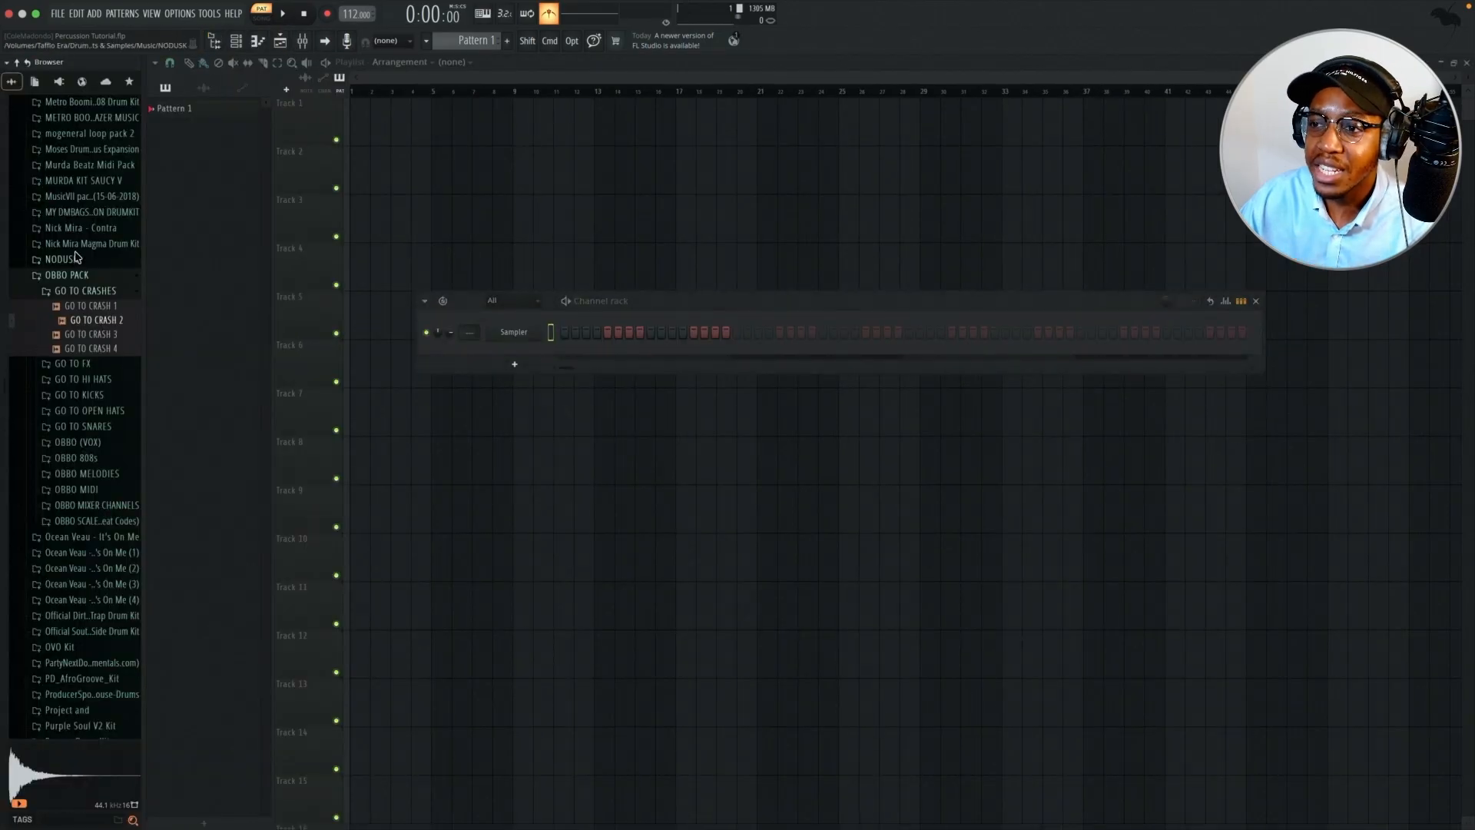
scroll(71, 279, "down", 5)
scroll(69, 281, "up", 4)
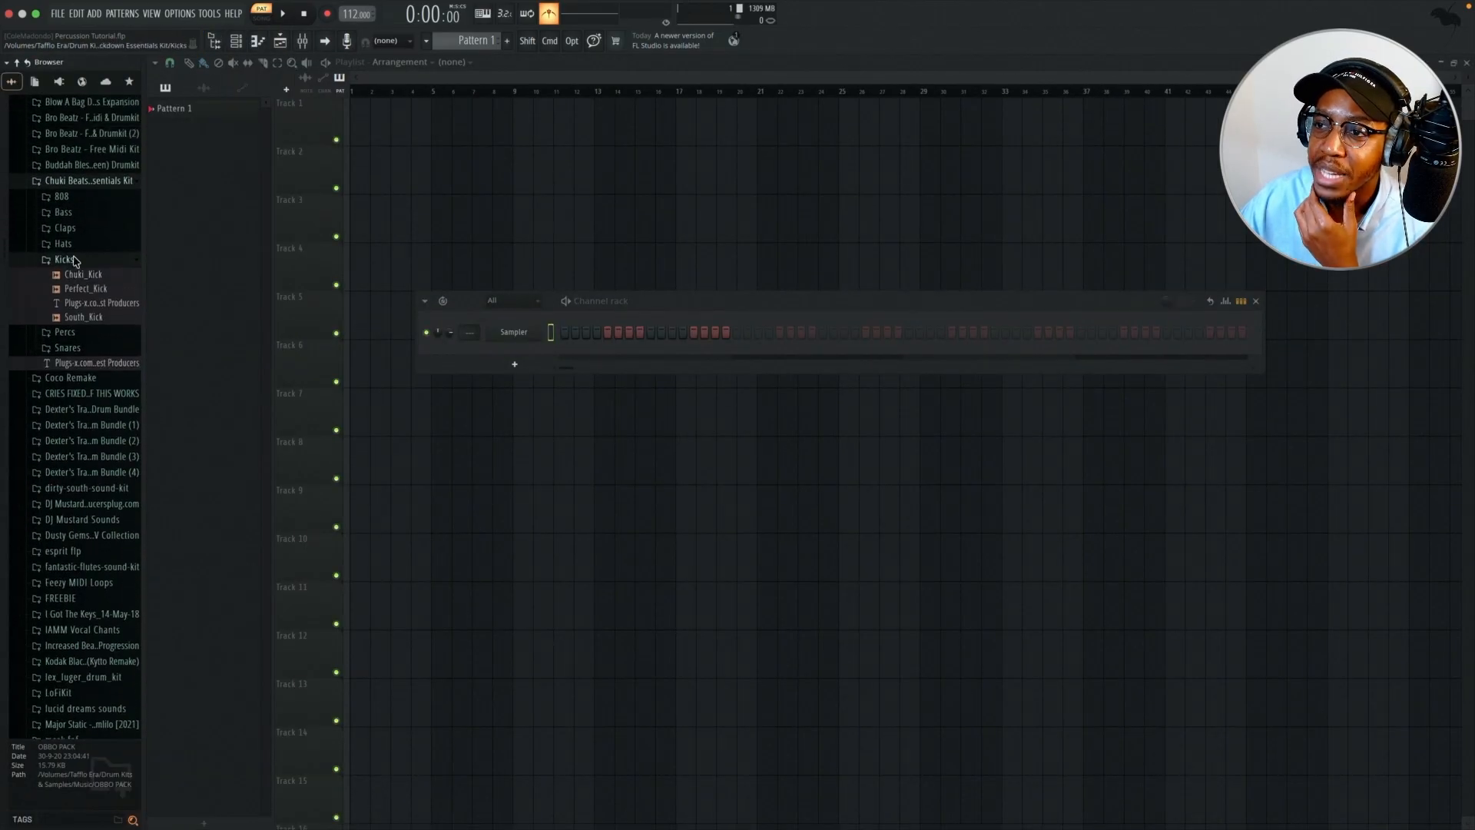
left_click(91, 182)
scroll(76, 308, "up", 8)
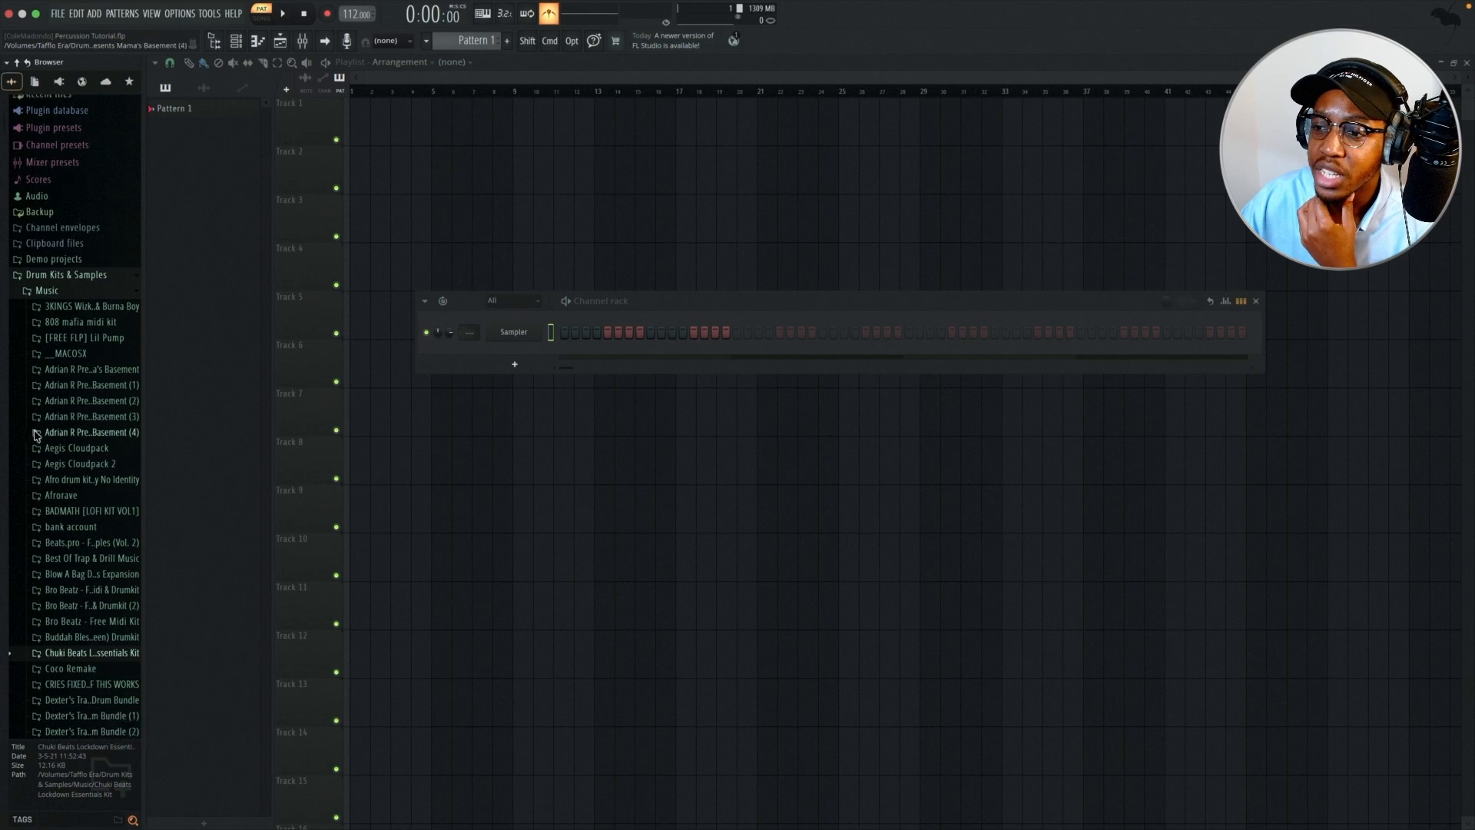
left_click(62, 492)
scroll(65, 494, "down", 5)
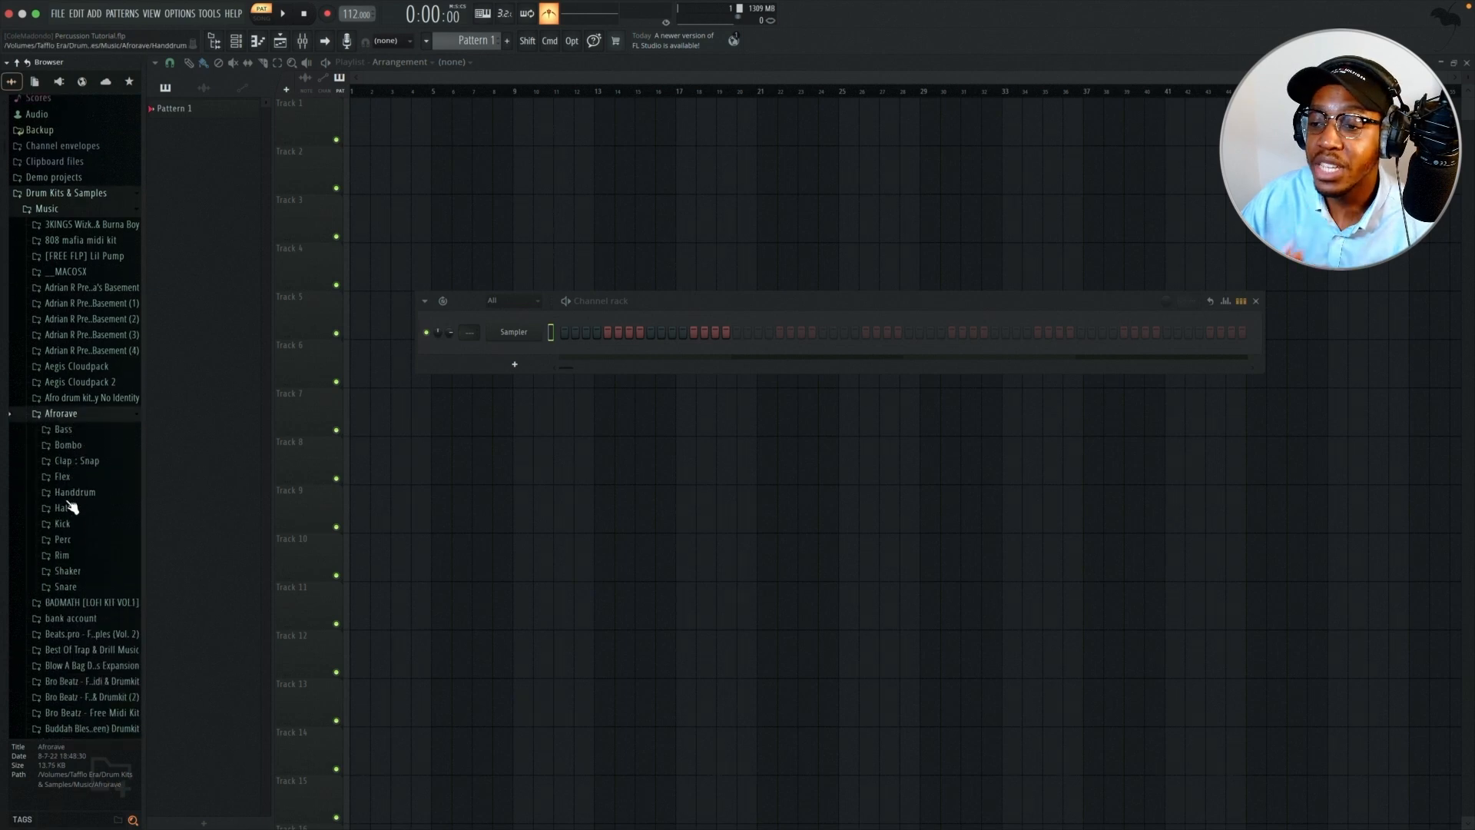
Widen the browser and load Rim Cellar from Afrorave's Rim folder onto the Sampler channel.
left_click_drag(144, 422, 176, 422)
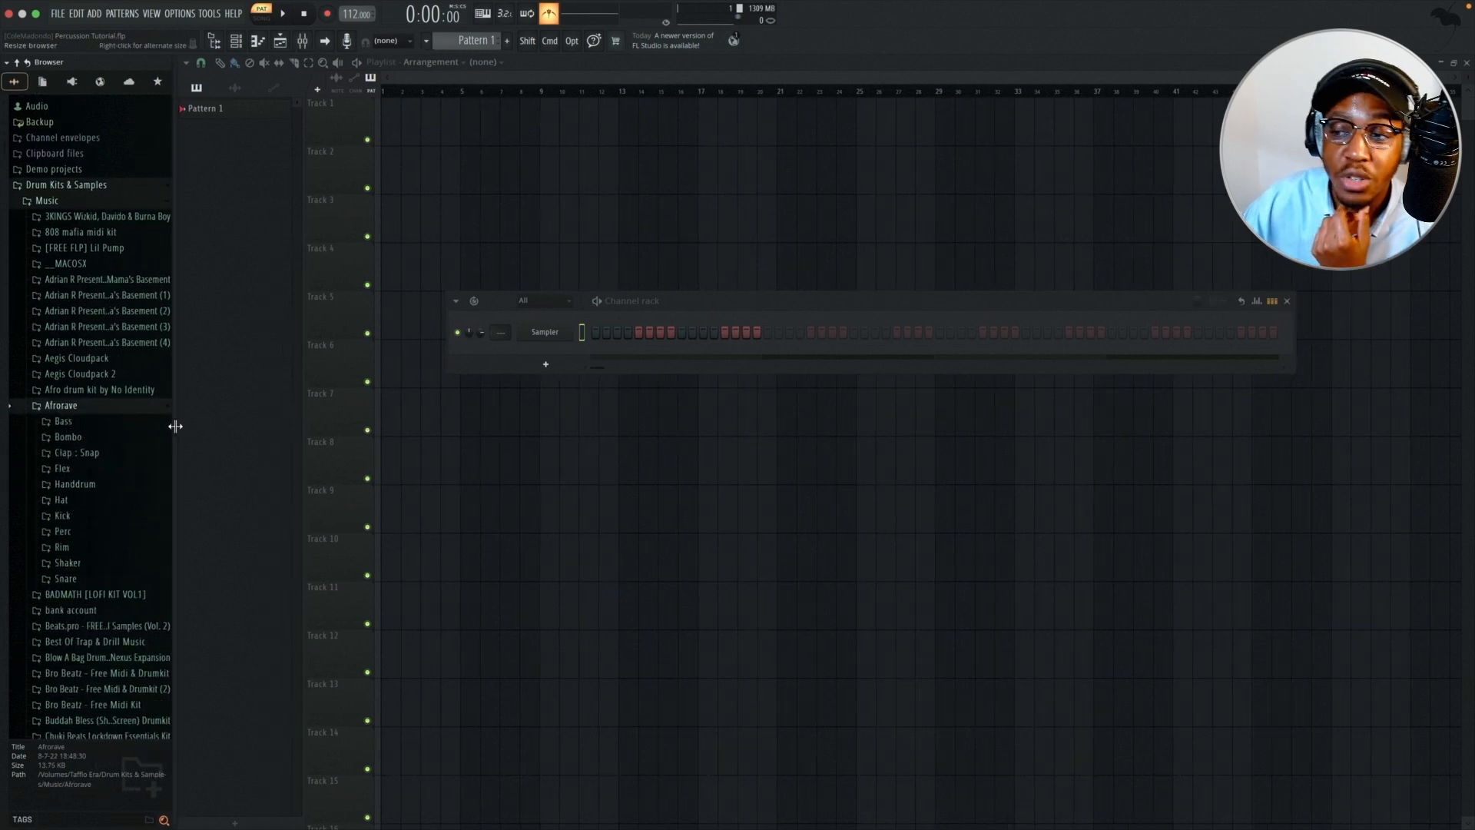
left_click(63, 547)
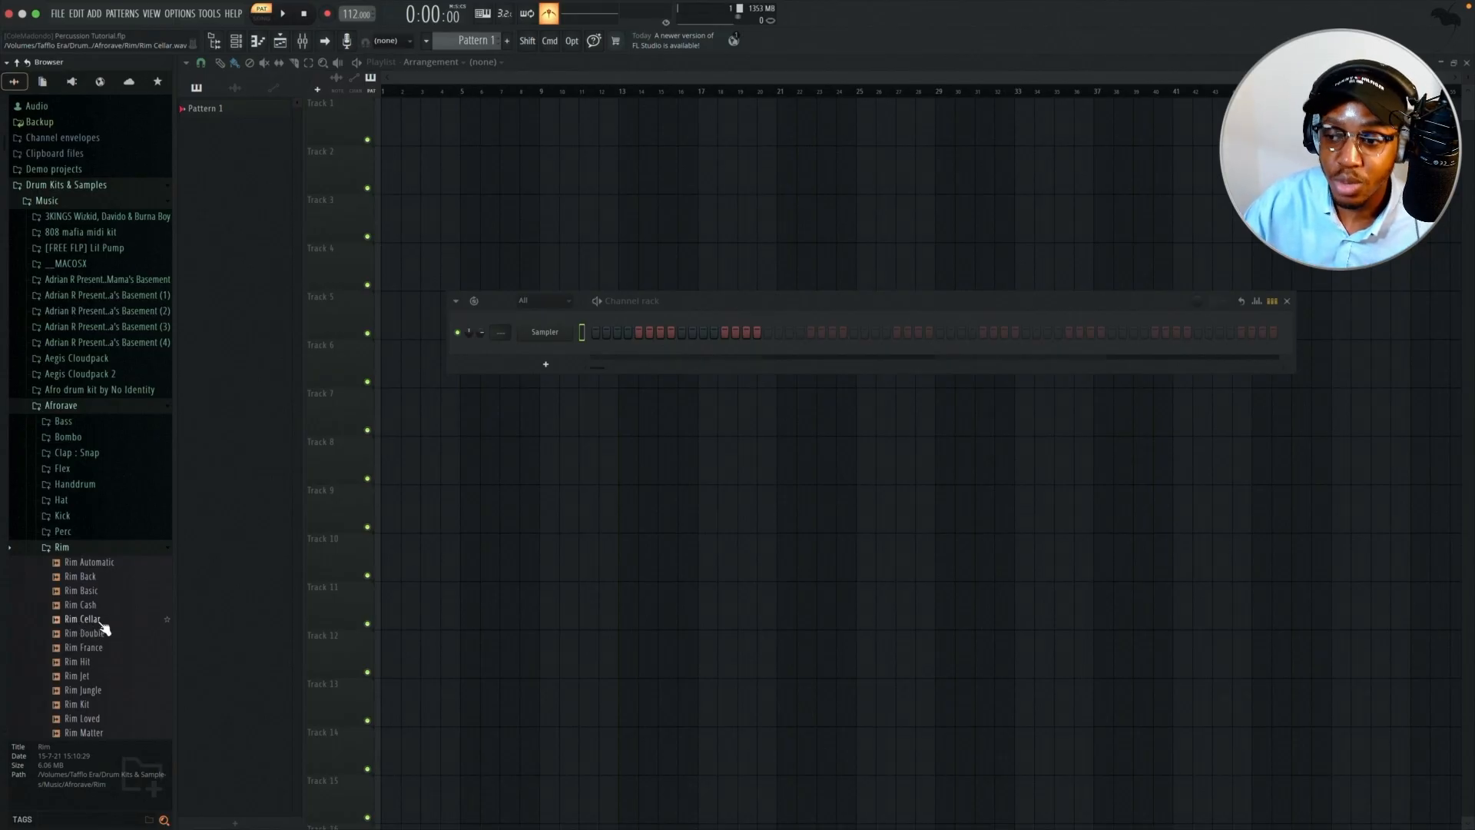
left_click_drag(100, 623, 544, 338)
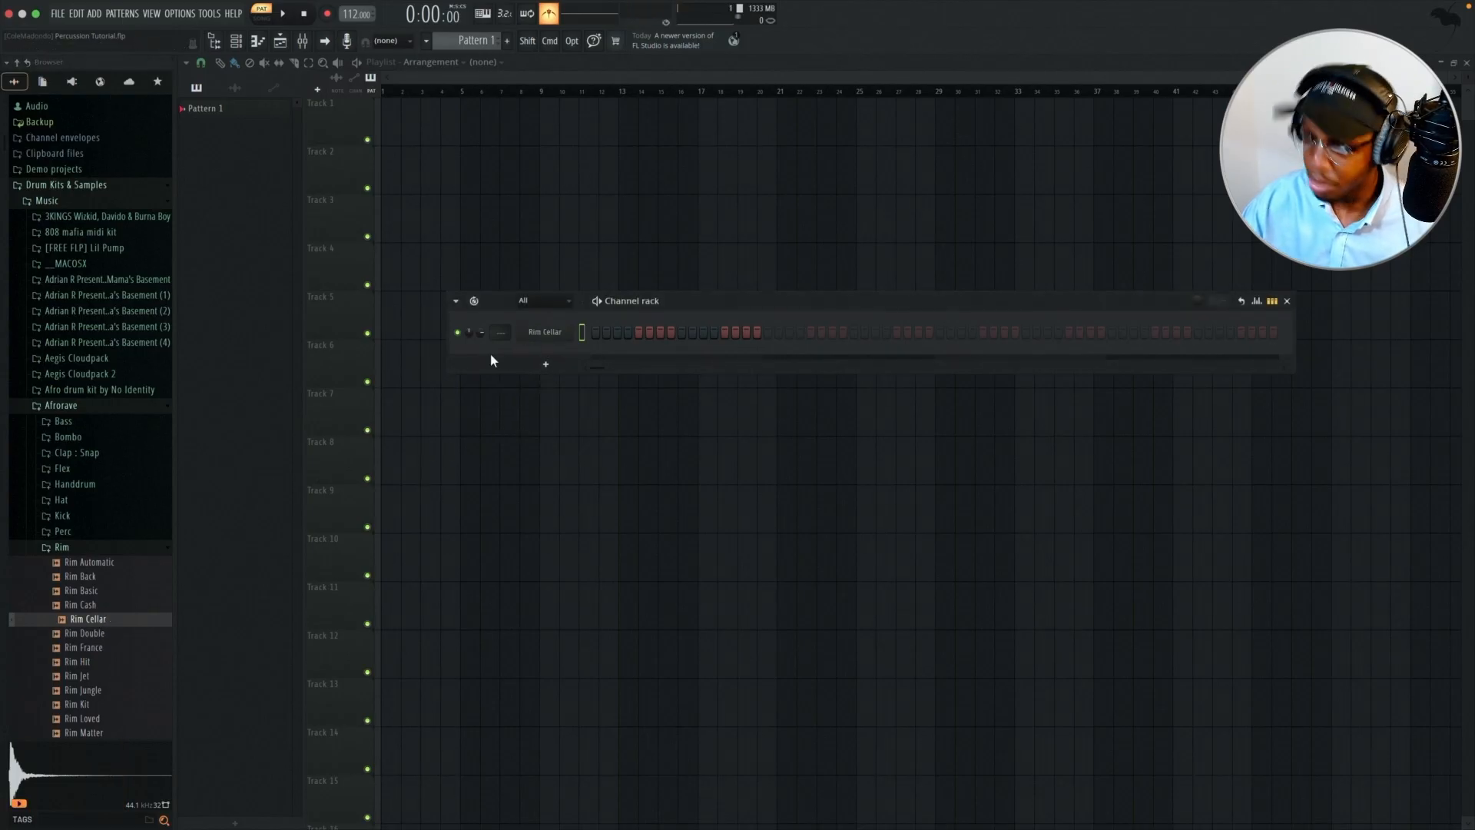
Program Rim Cellar hits on steps 1, 4, 7, 9, 12 and 15, playing the pattern against the metronome.
left_click(594, 333)
left_click_drag(675, 301, 644, 302)
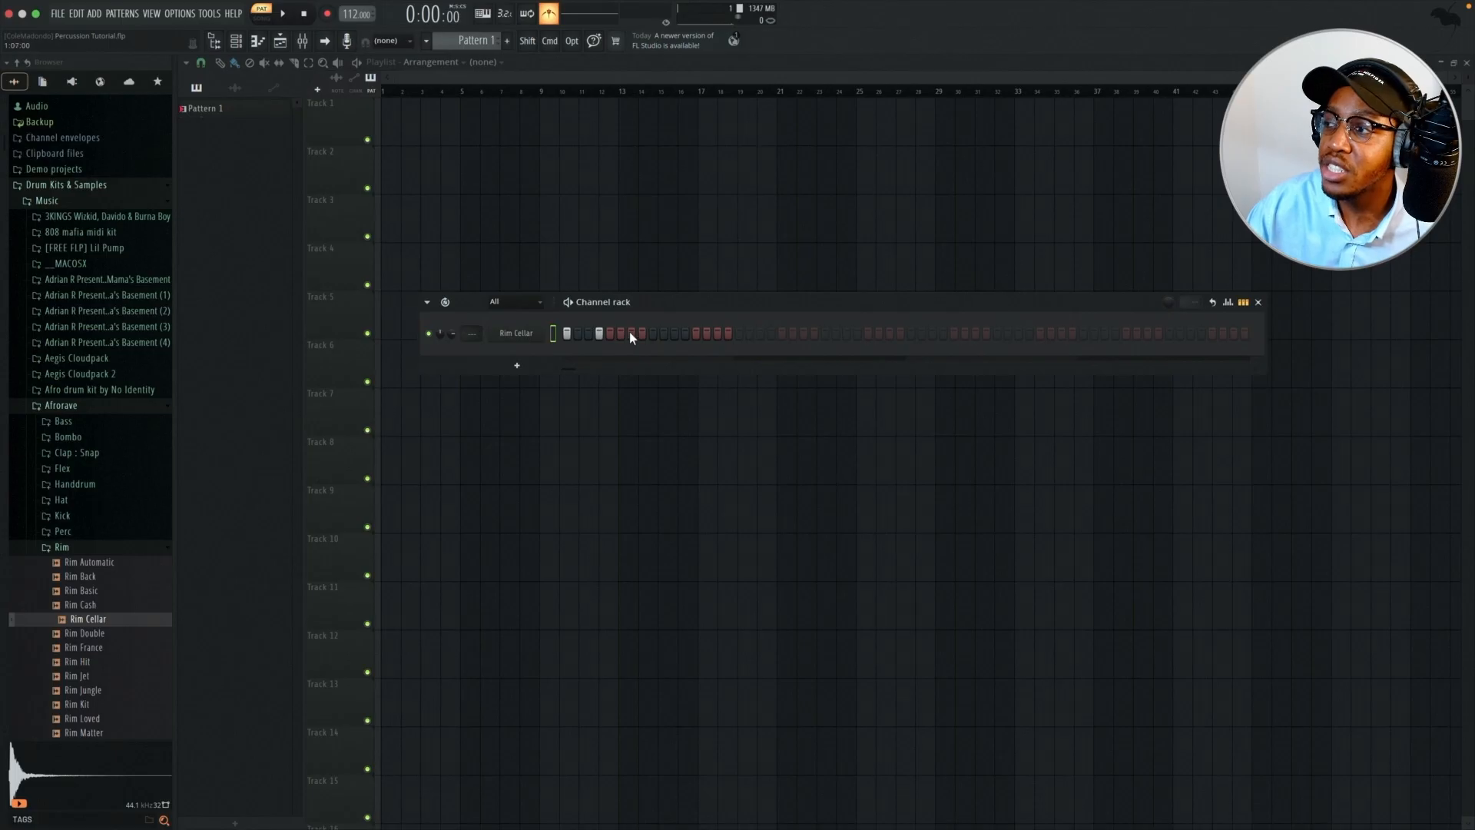
key("space")
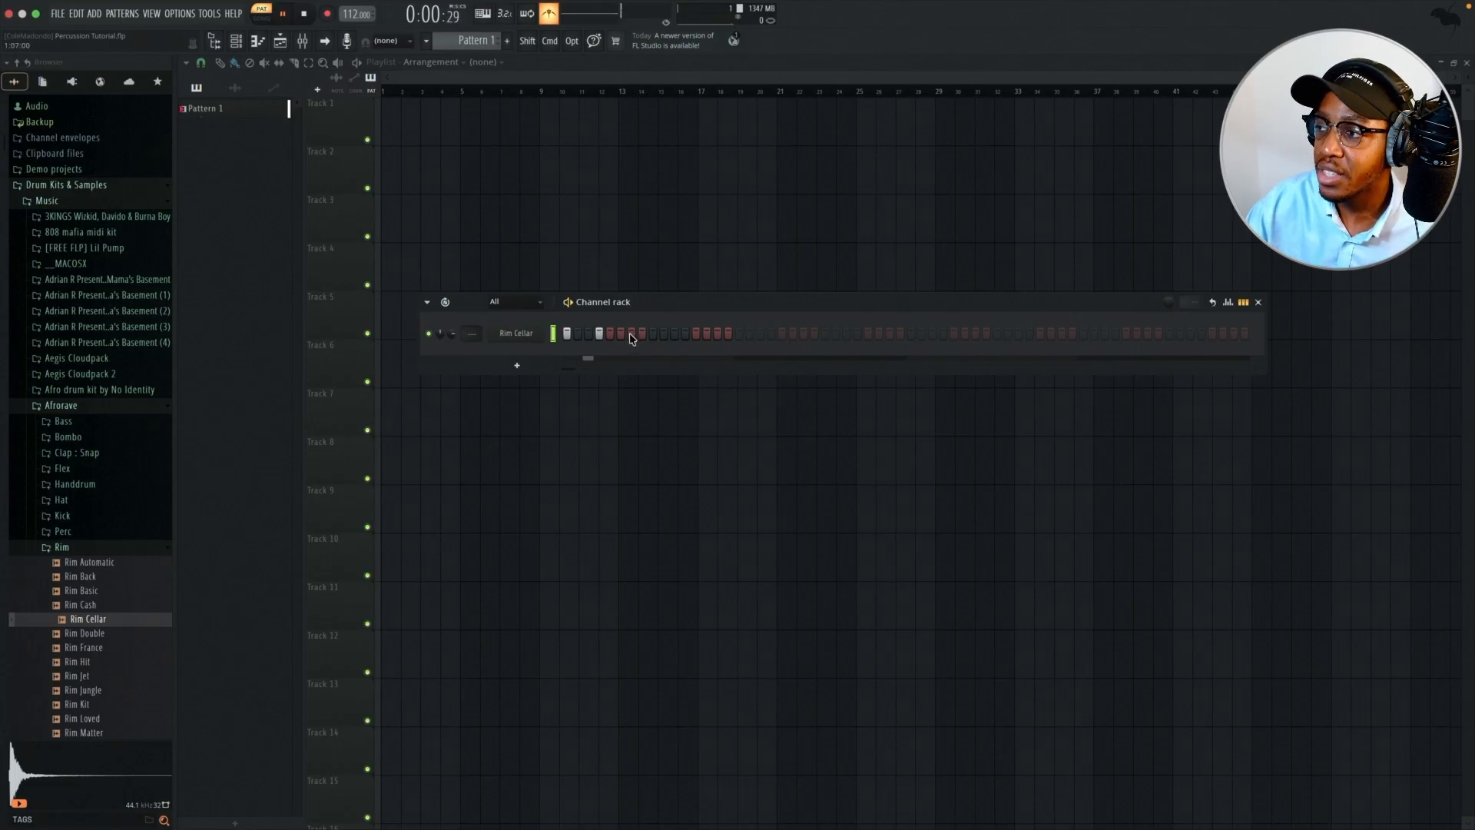
left_click(631, 334)
left_click(653, 334)
left_click(685, 333)
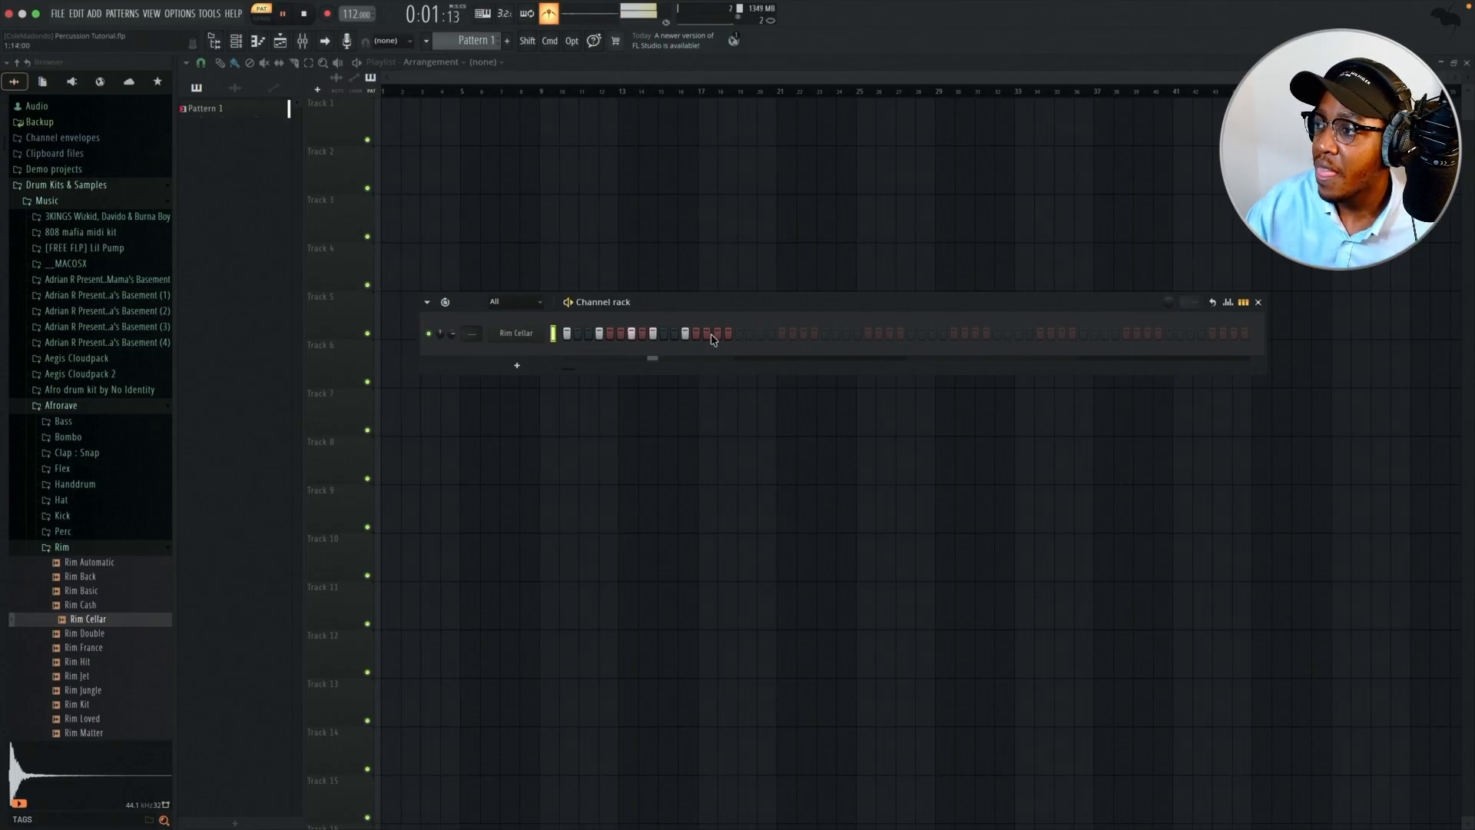
left_click(718, 333)
key("space")
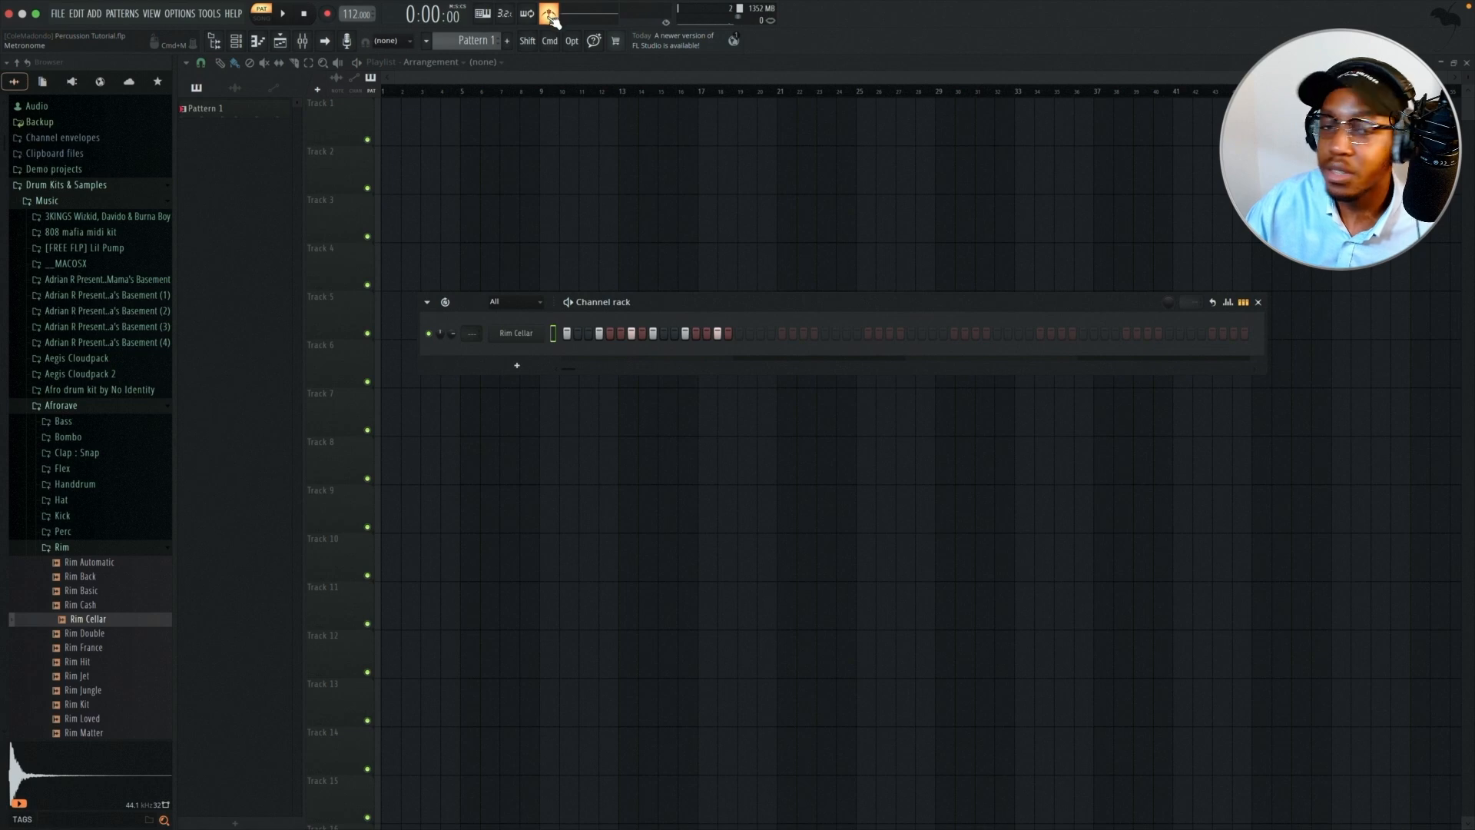
Turn off the metronome and repeat the same Rim Cellar rhythm in the second and third bars, plus steps 49, 52 and 55 excluded: fill steps 17 to 47.
left_click(551, 16)
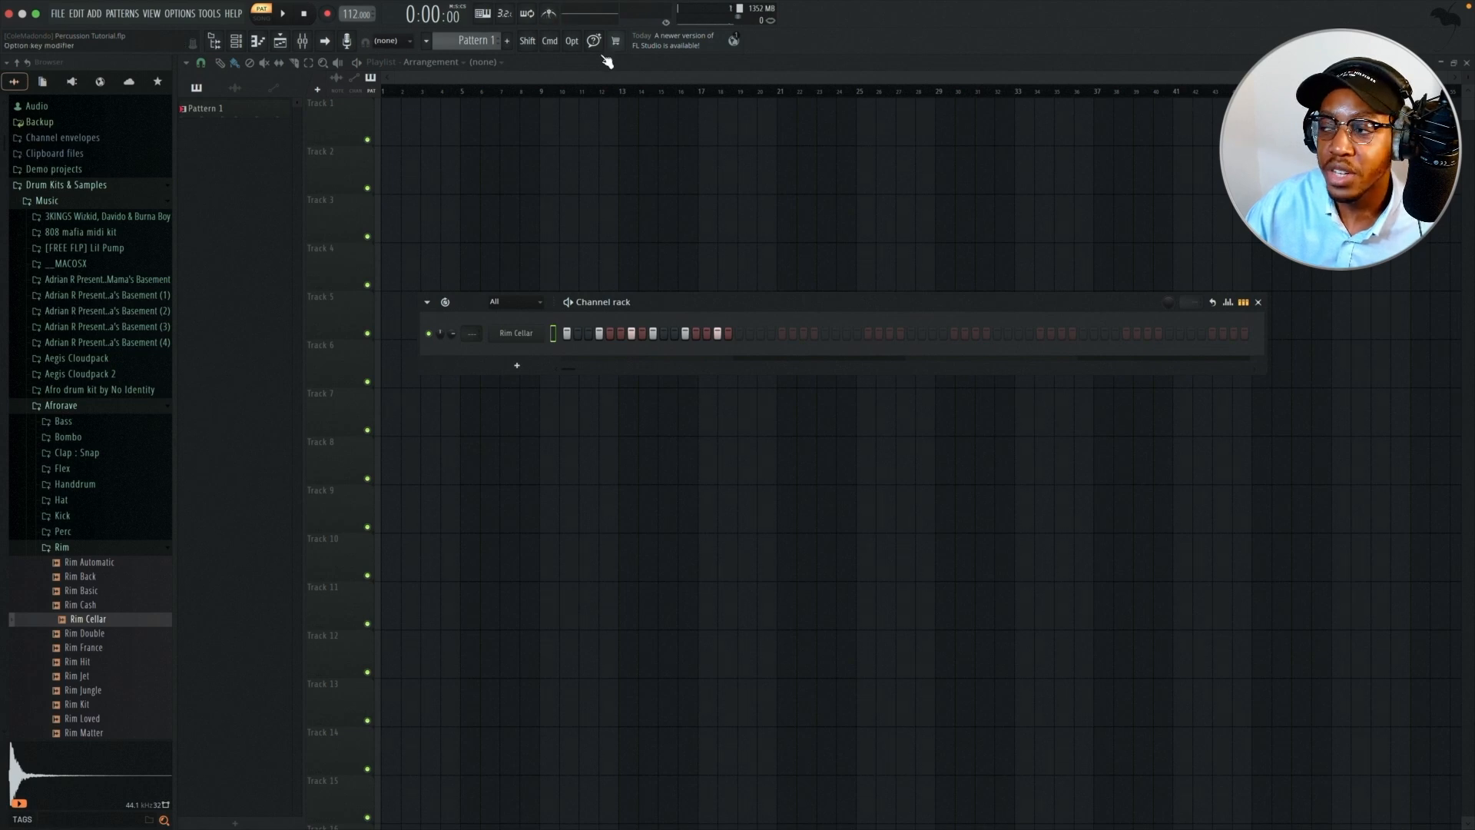
left_click(739, 334)
left_click(803, 333)
left_click(825, 334)
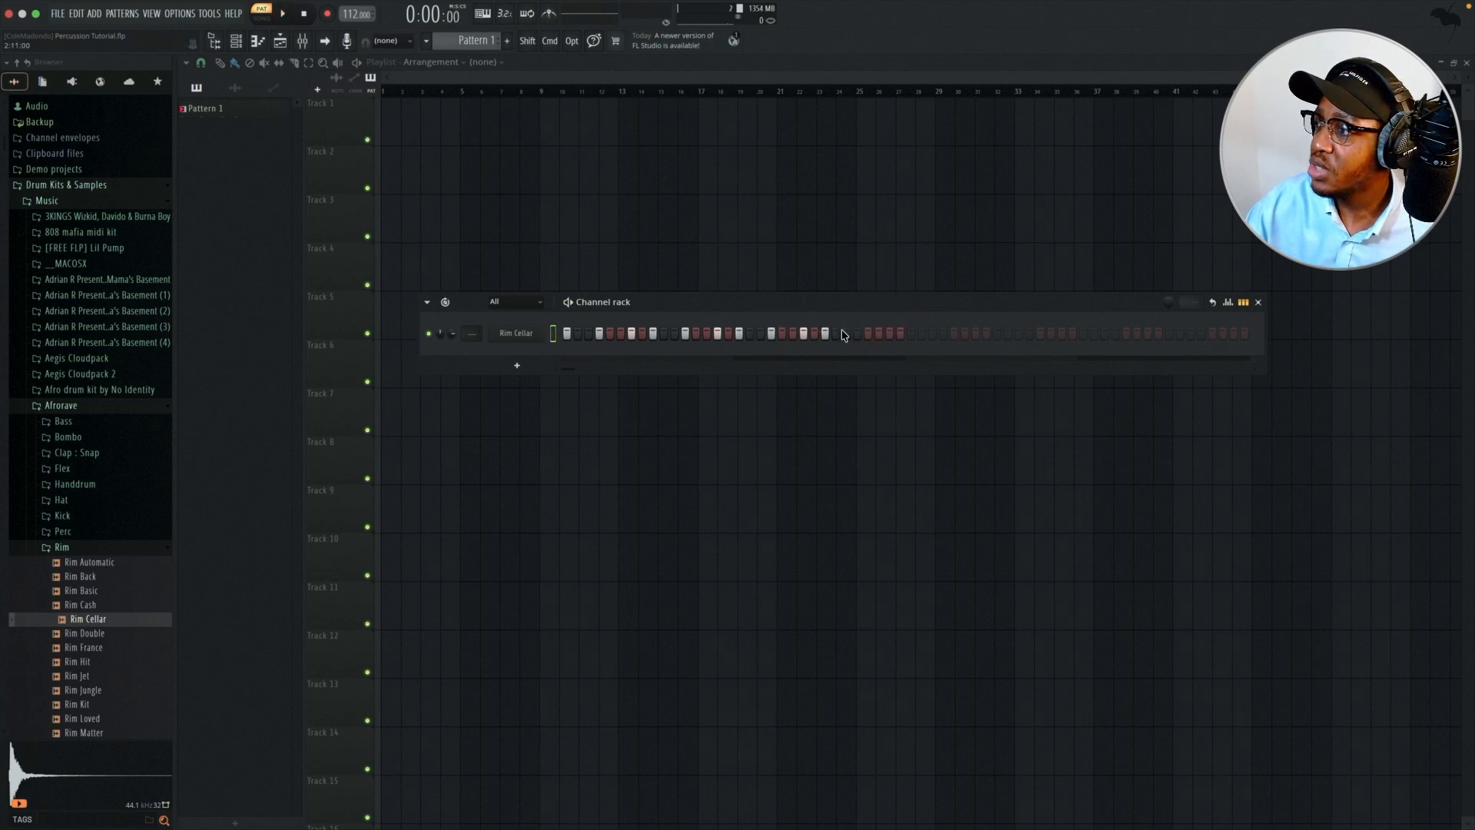
left_click(912, 333)
left_click(944, 333)
left_click(976, 333)
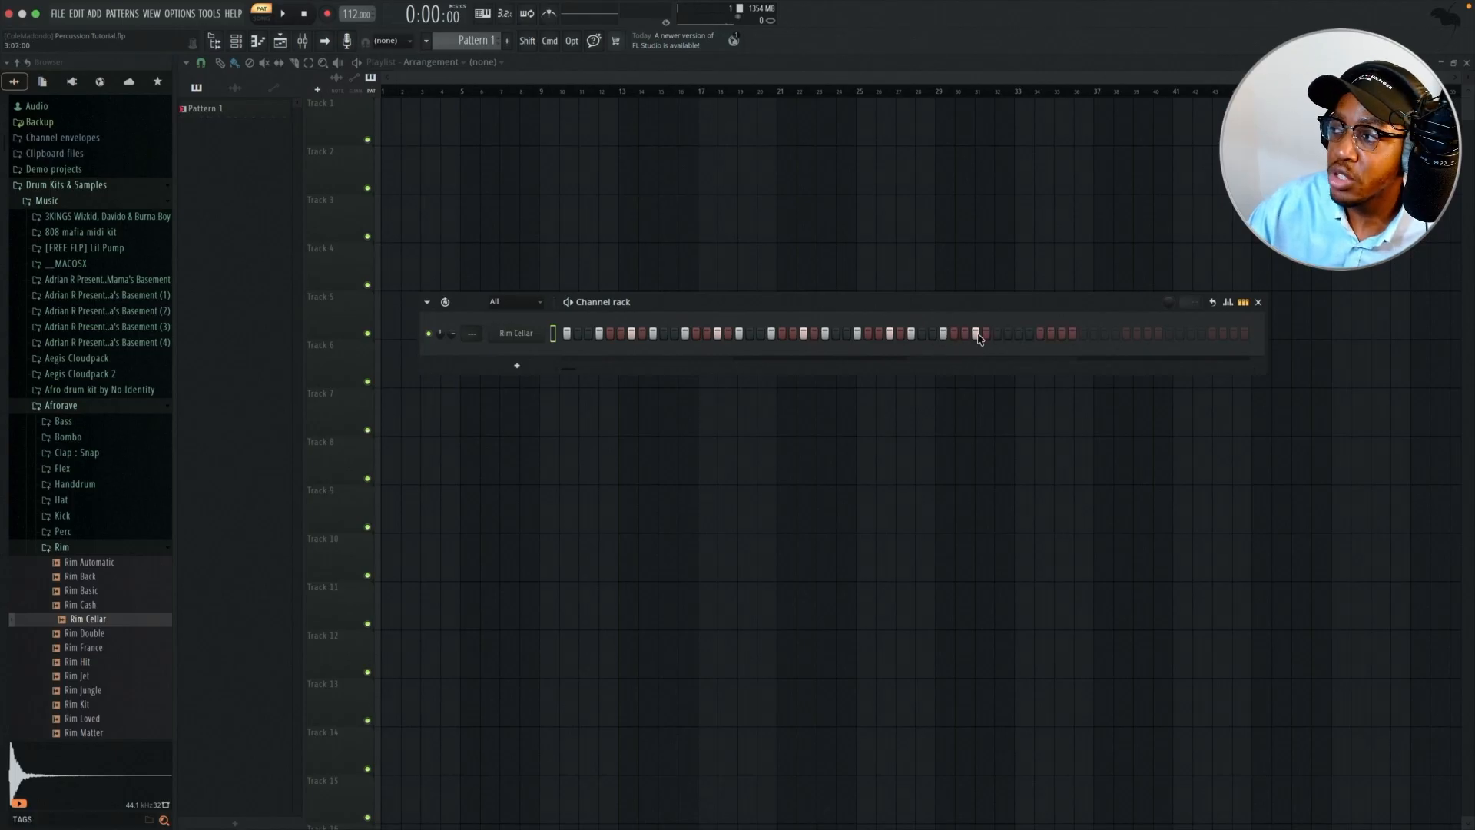
left_click(997, 334)
left_click(1030, 333)
left_click(1061, 333)
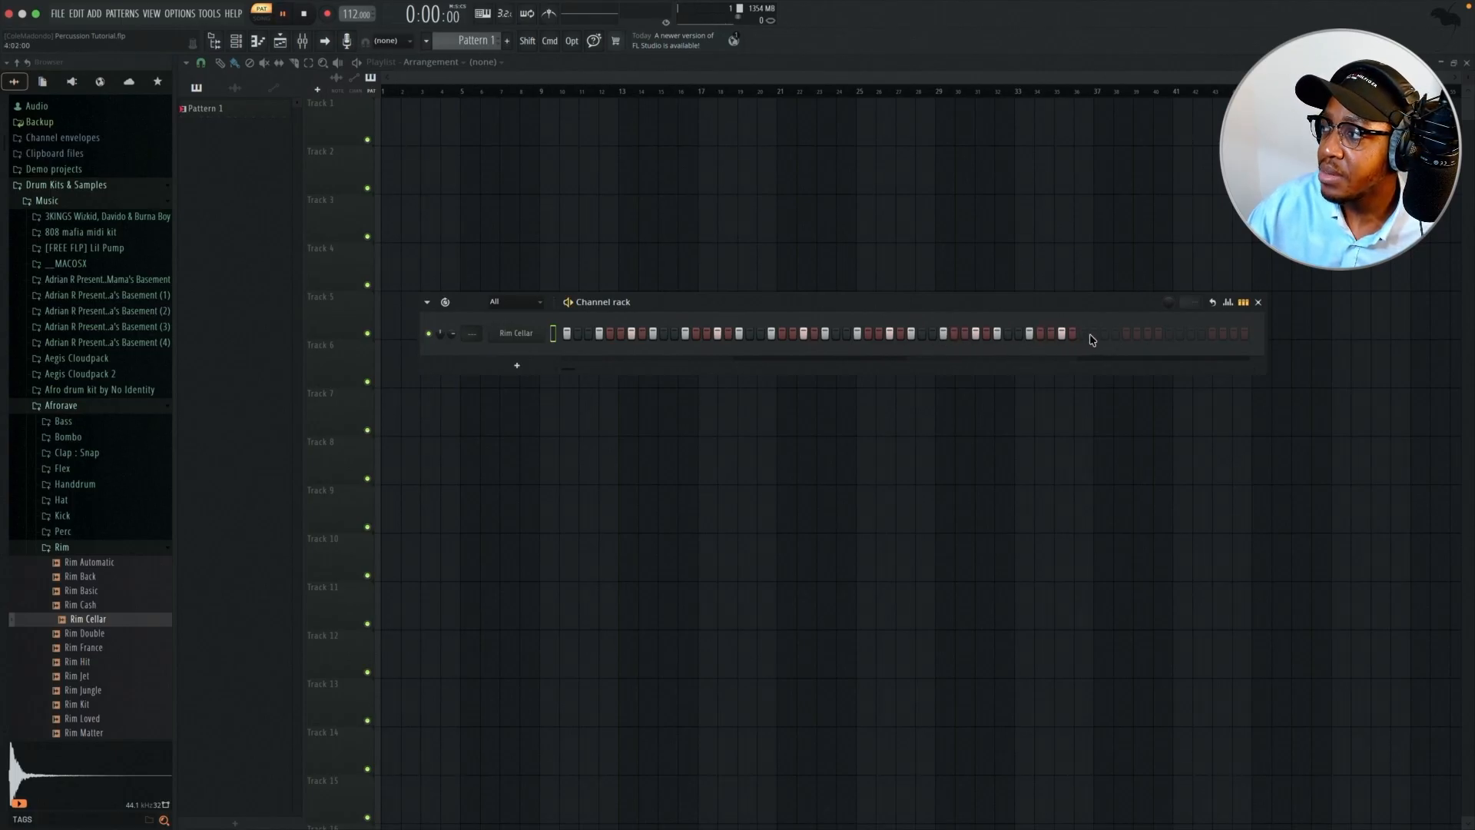
Place a Pattern 1 clip at bar 1 of Track 1 in the playlist and bring back the channel rack.
left_click(400, 139)
mouse_move(441, 121)
left_mouse_down()
mouse_move(479, 123)
mouse_move(461, 127)
left_mouse_up()
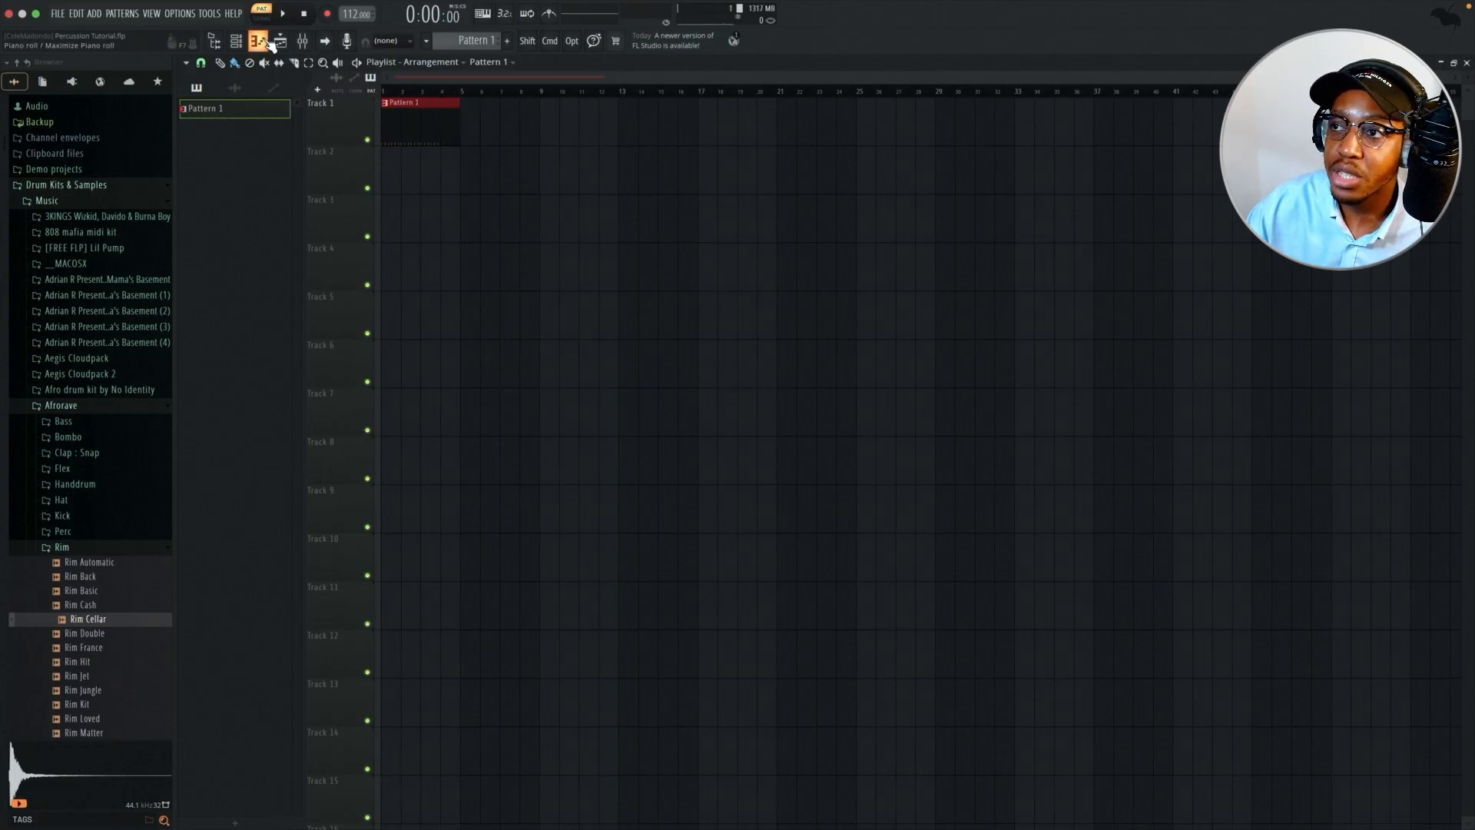
left_click(236, 40)
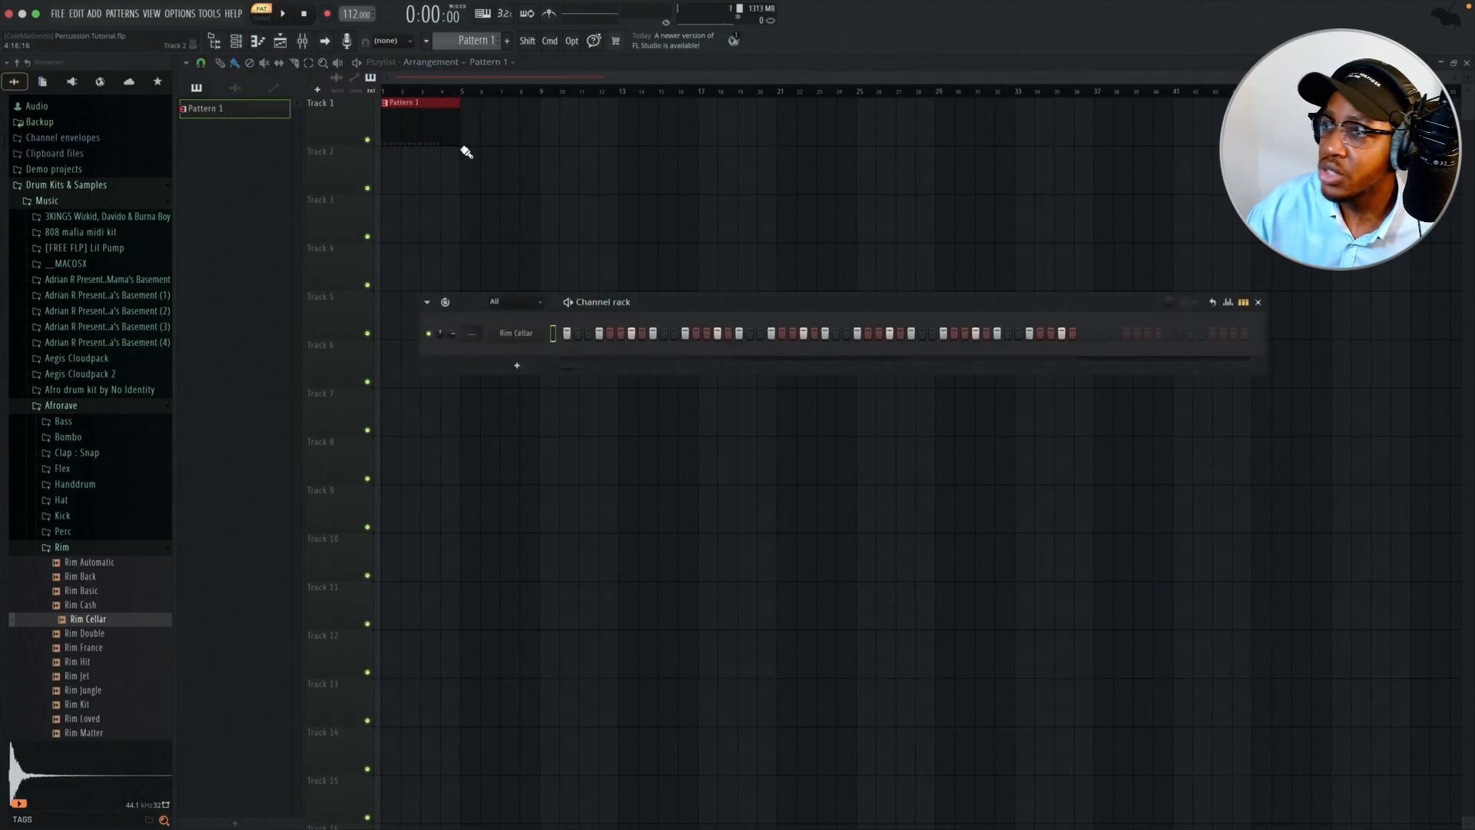
Complete the fourth bar of Rim Cellar with hits on steps 49, 52, 55, 57, 60 and 63, and play the pattern.
left_click(1083, 333)
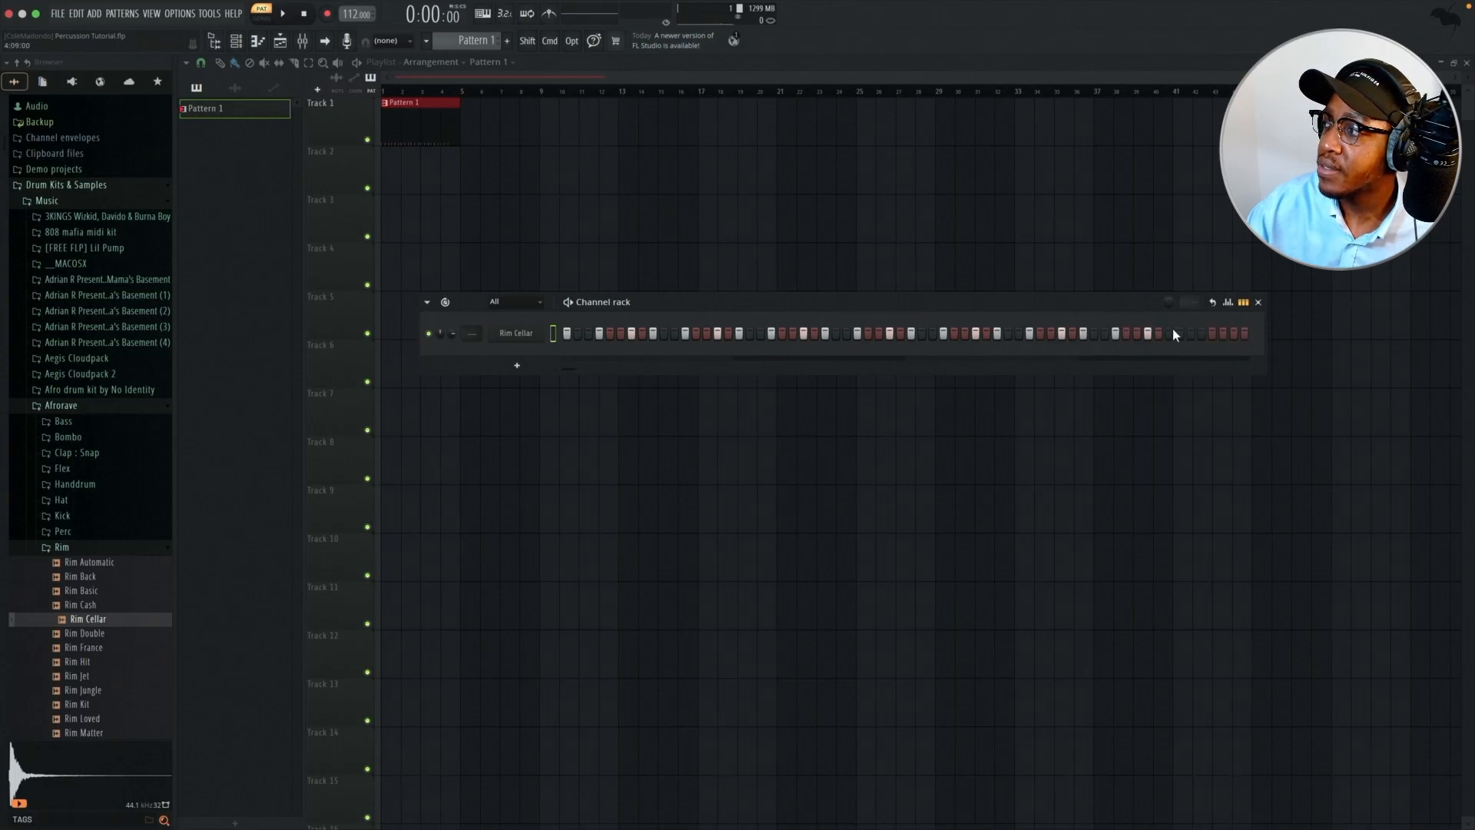
key("space")
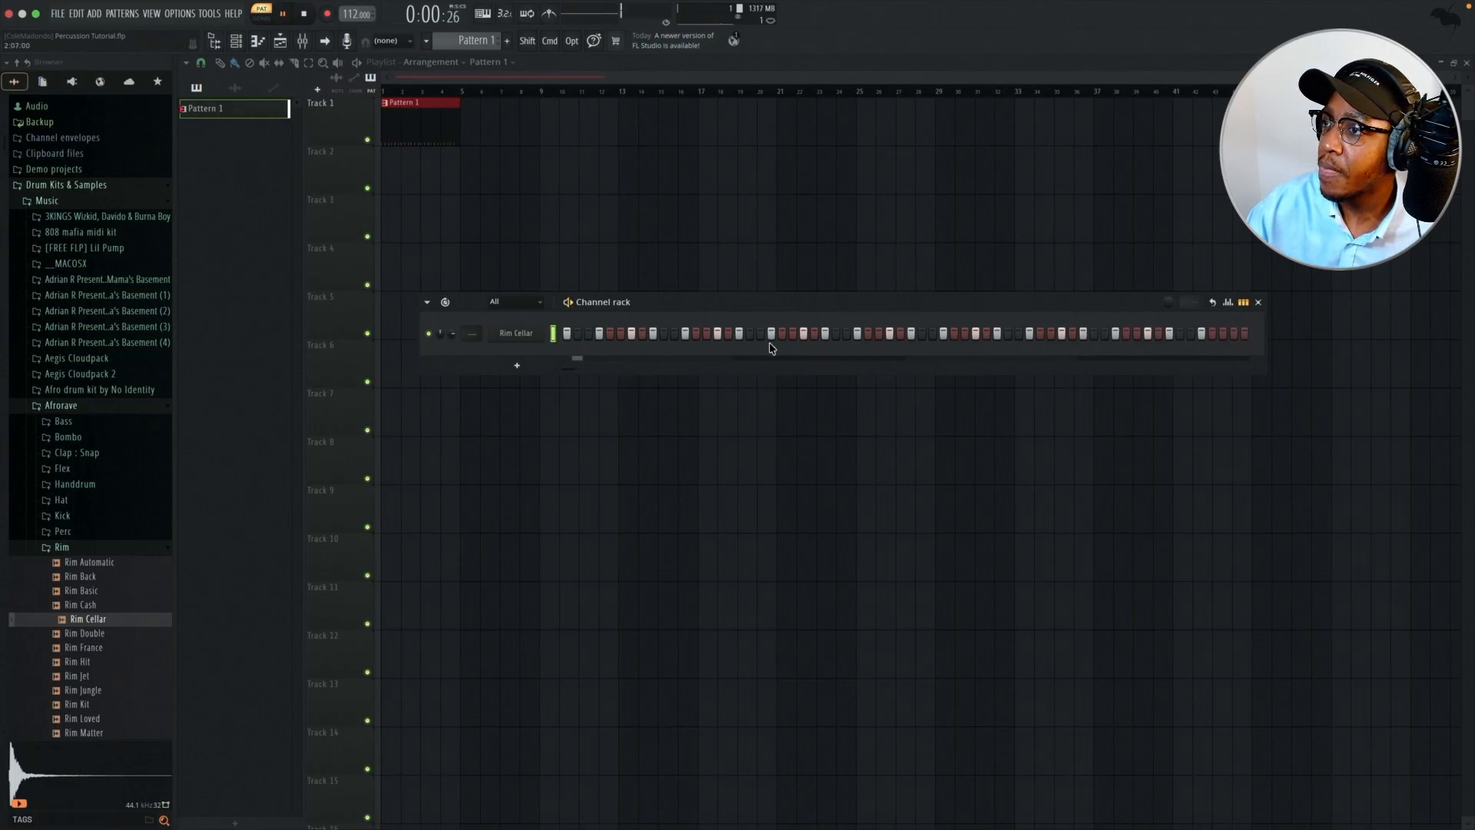
left_click(1200, 334)
left_click(1233, 334)
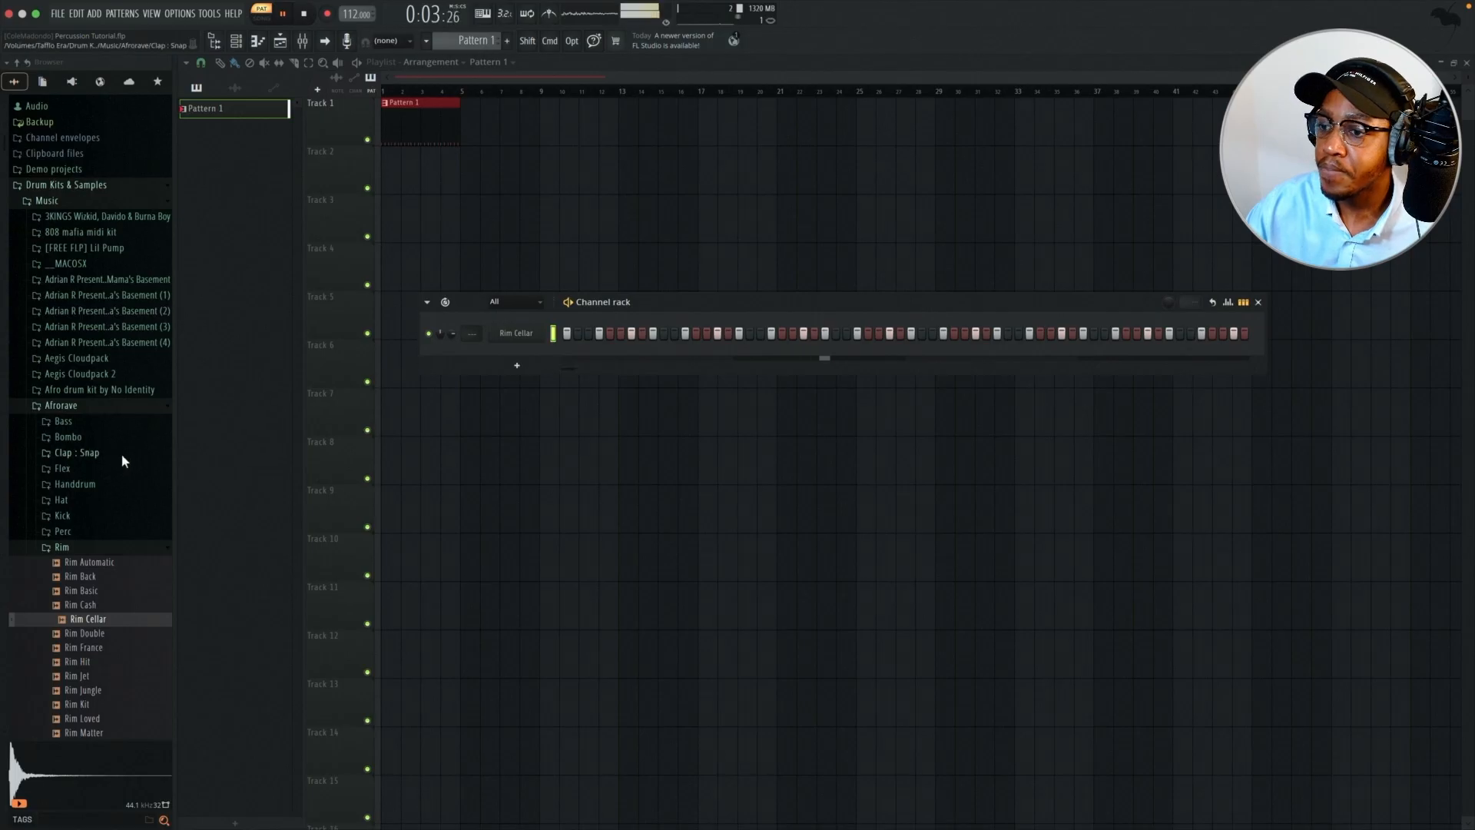
key("space")
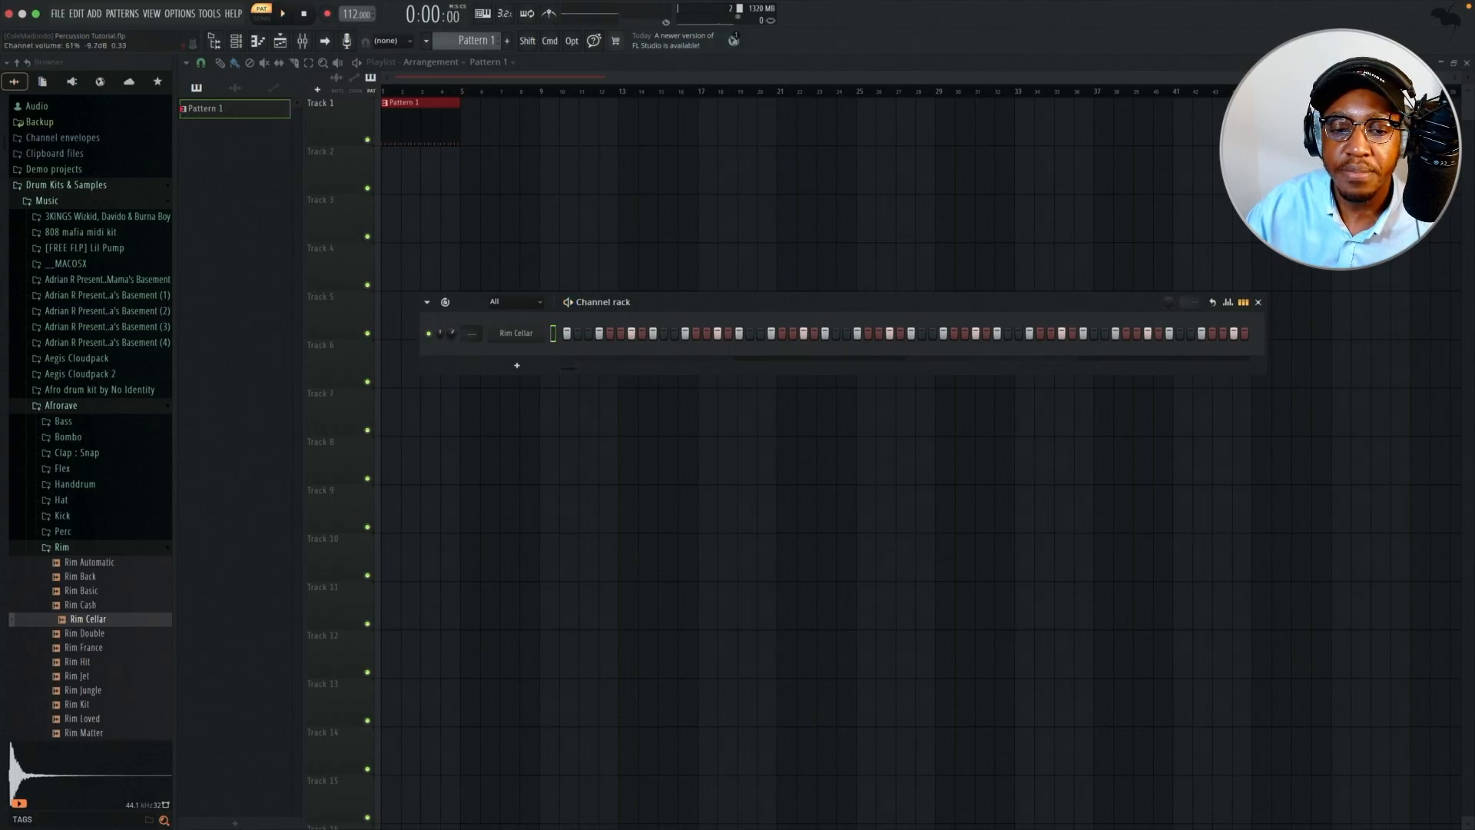
Set the Rim Cellar channel volume to 62% while the pattern plays.
key("space")
left_click_drag(451, 333, 452, 331)
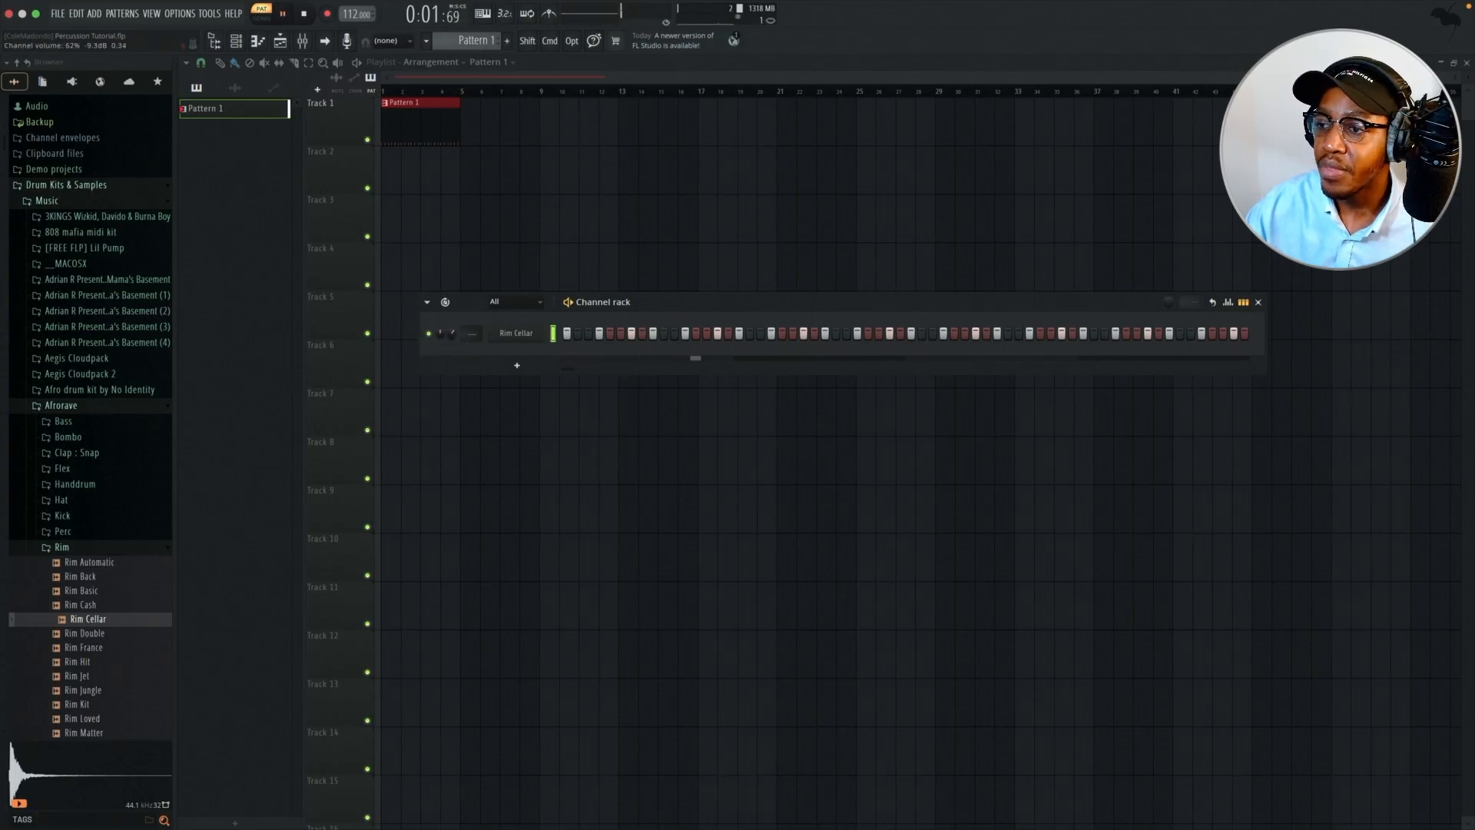
key("space")
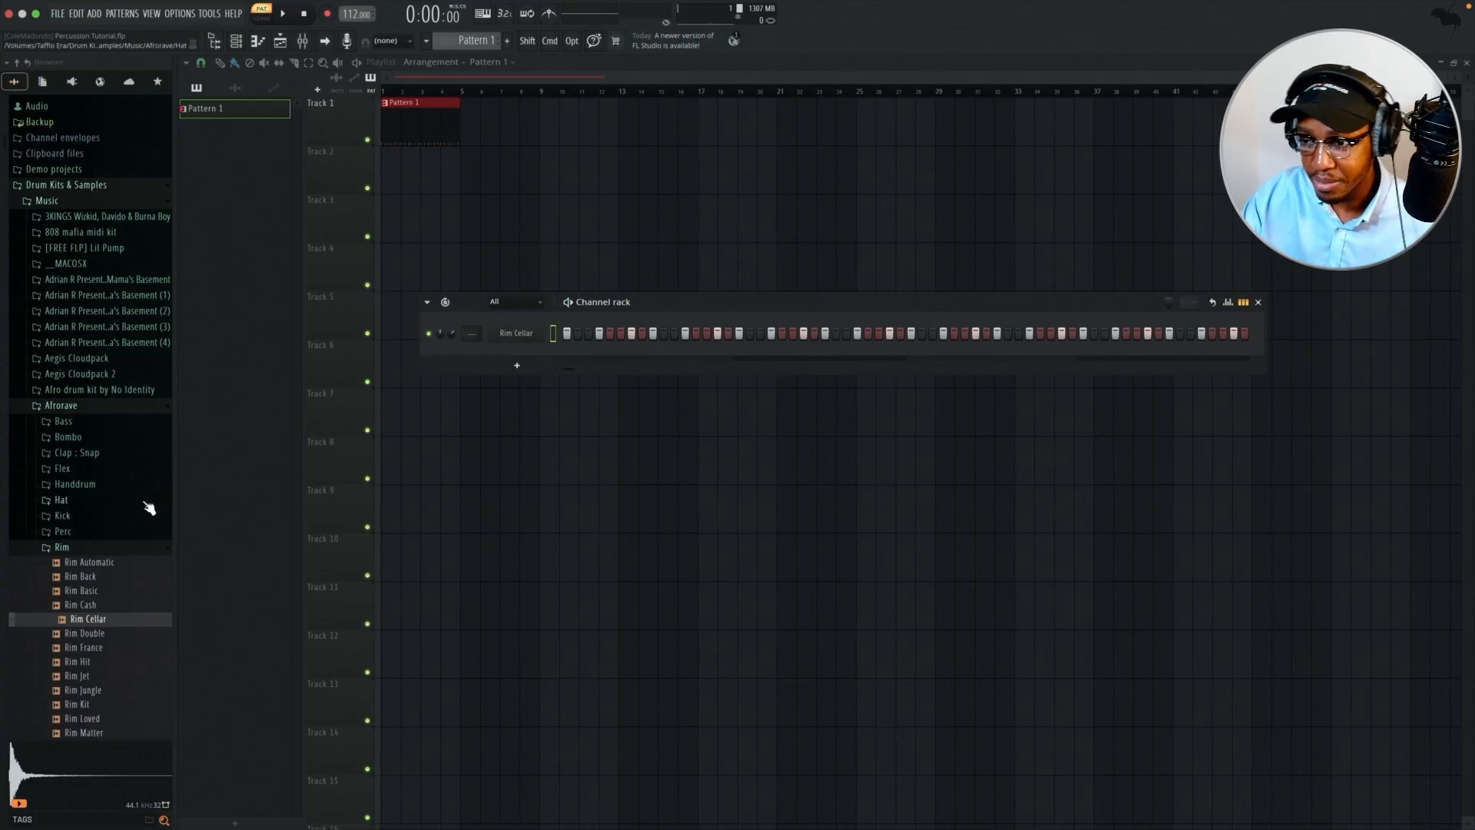
Audition Rim Back, Rim Basic and Rim France, and add Rim France as a new channel below Rim Cellar.
left_click(90, 577)
left_click(88, 590)
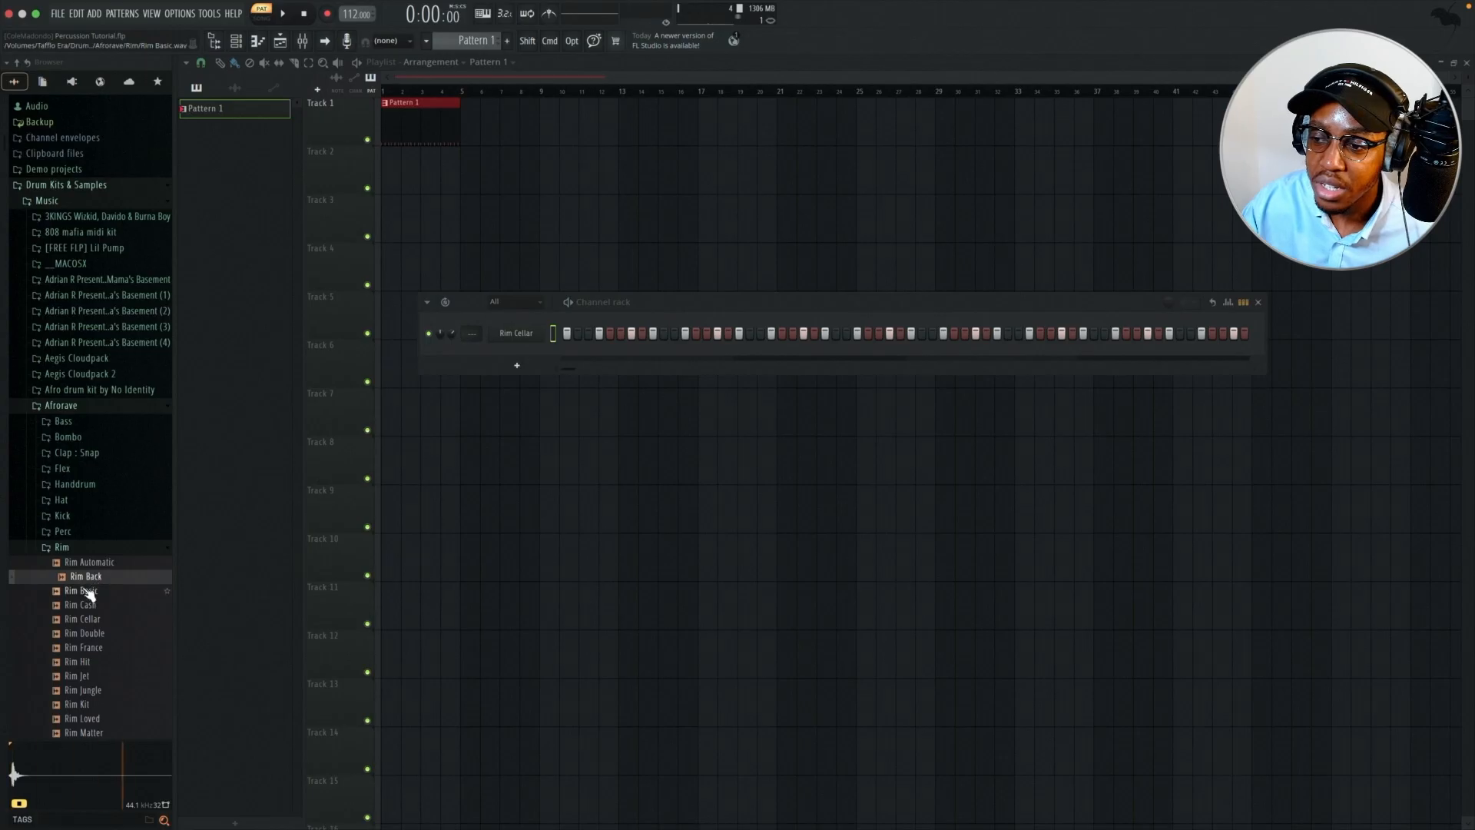
left_click(91, 647)
left_click_drag(92, 652, 491, 367)
left_click_drag(616, 303, 602, 297)
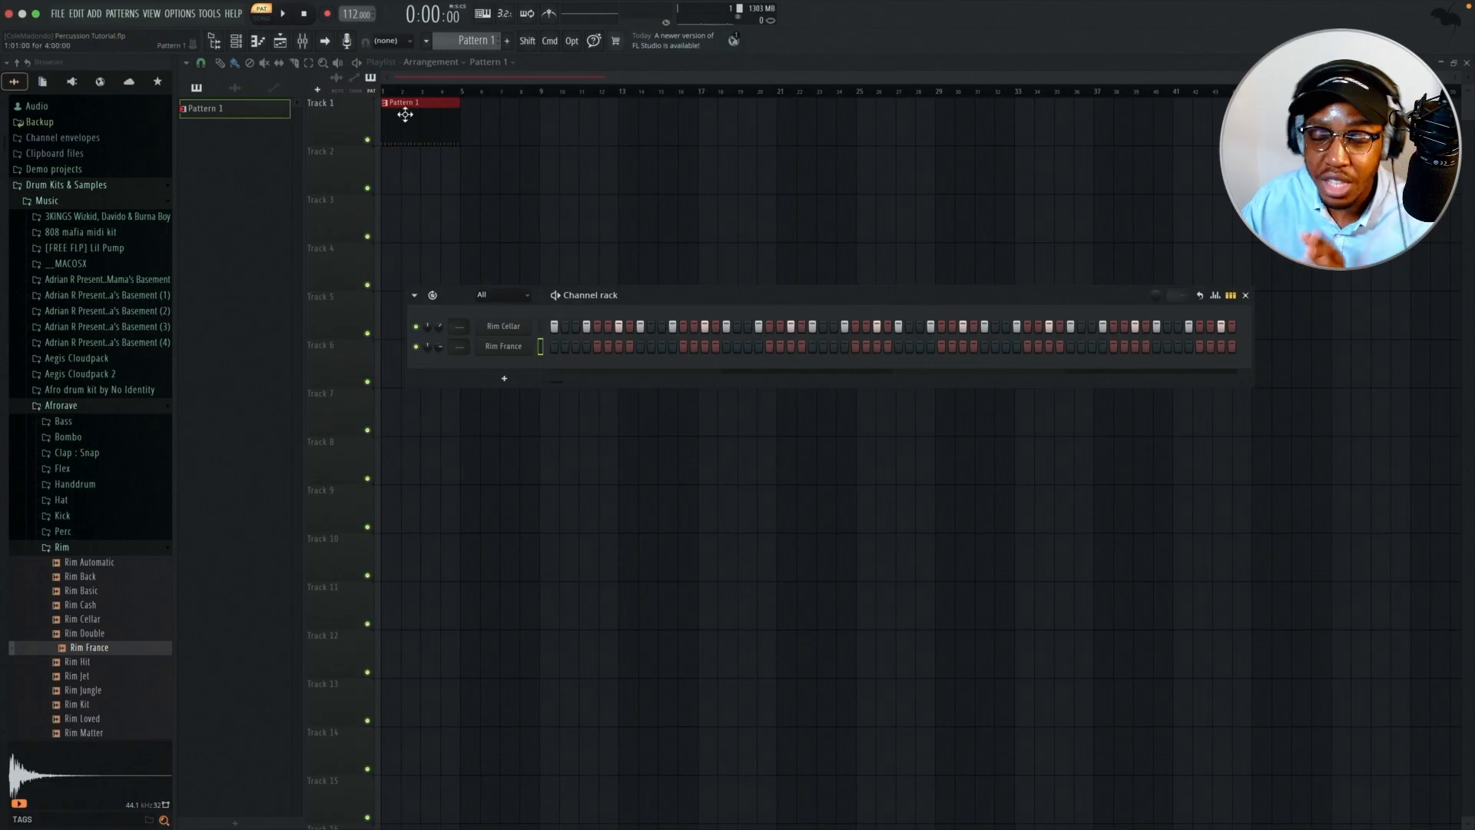
Program Rim France hits on steps 3, 19, 35 and 51 while playing the pattern alongside Rim Cellar.
left_click(576, 346)
key("space")
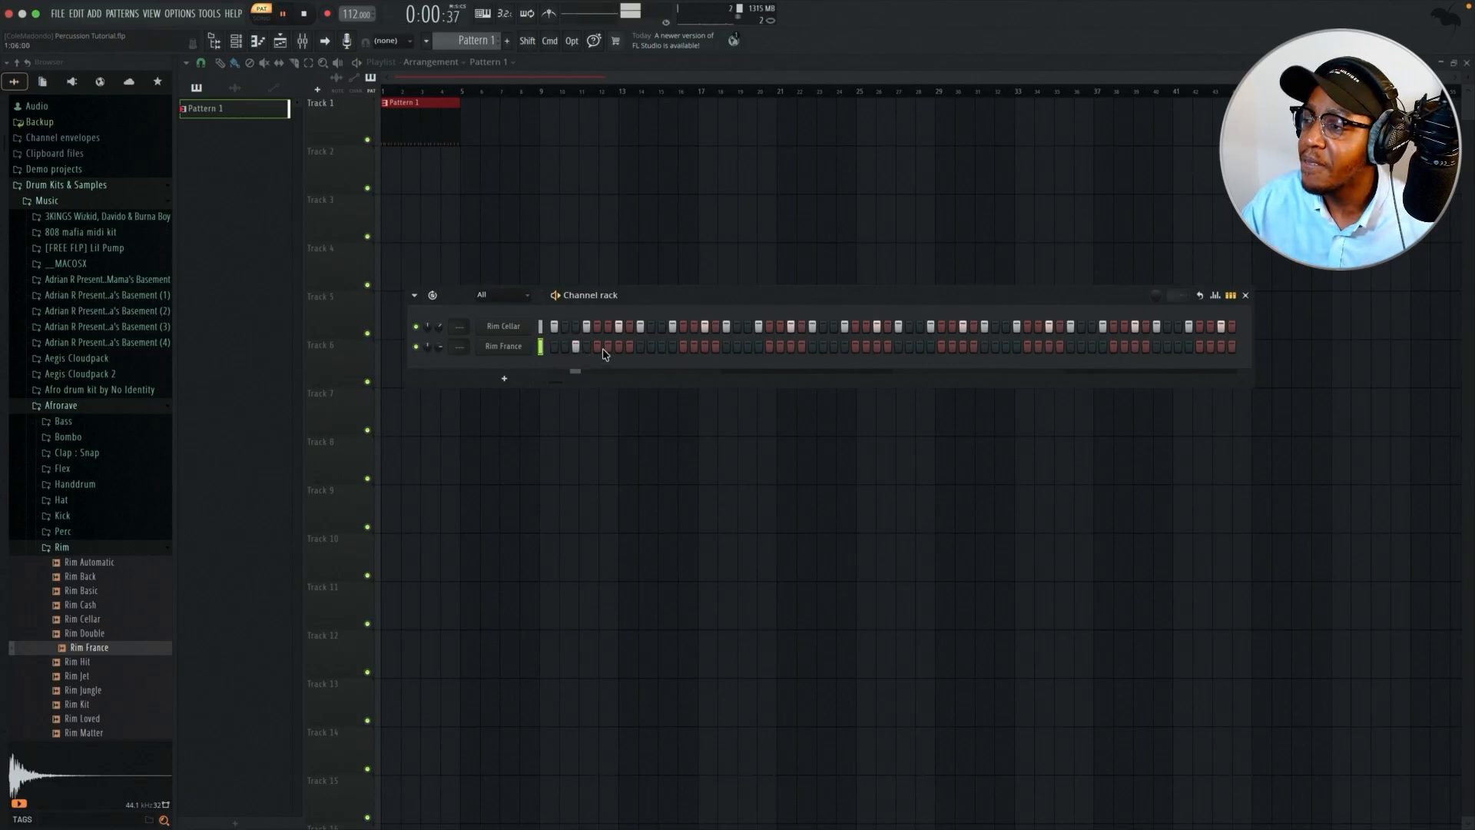
left_click(747, 346)
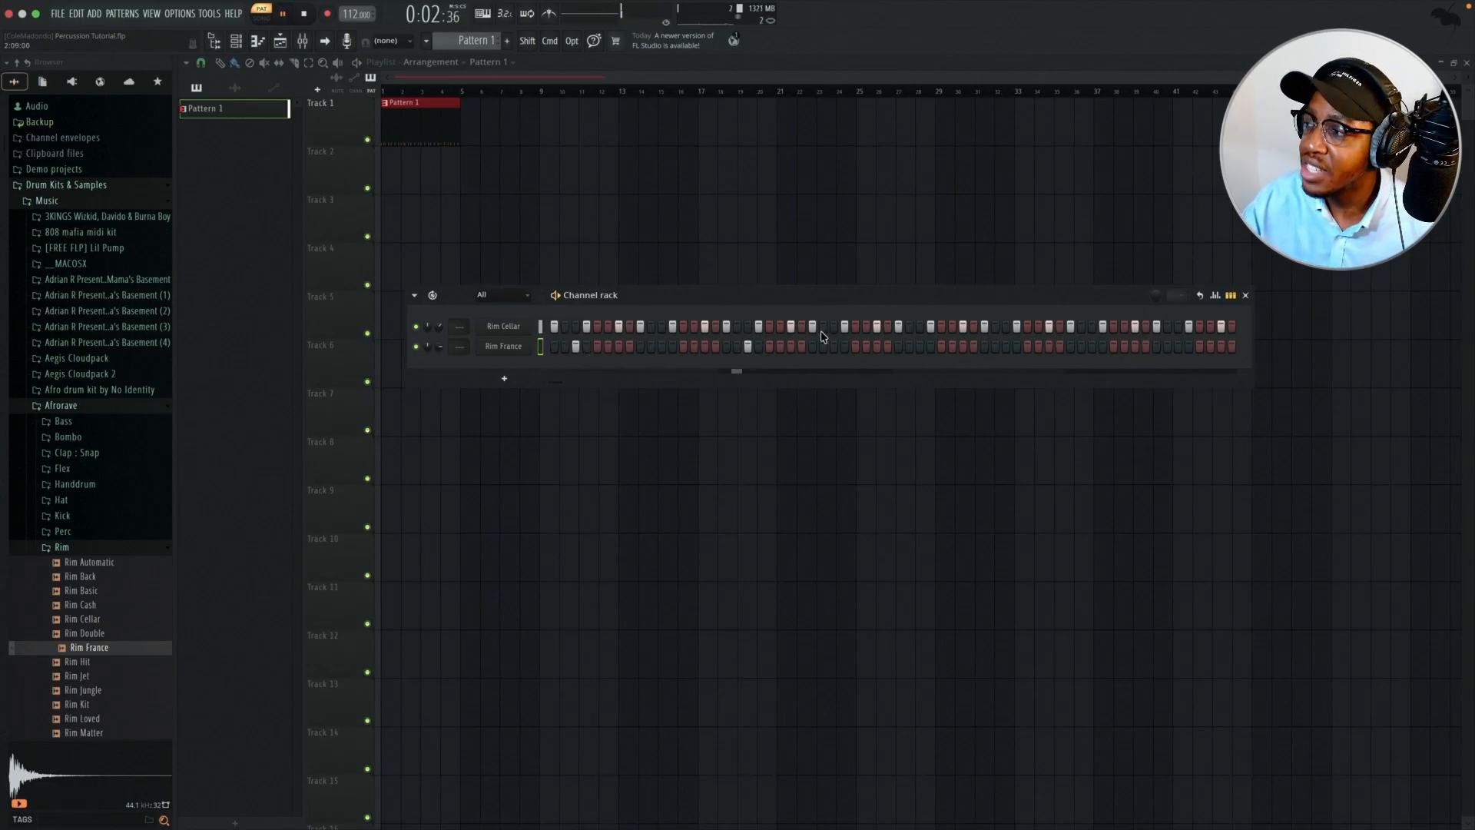
left_click(920, 345)
left_click(1093, 346)
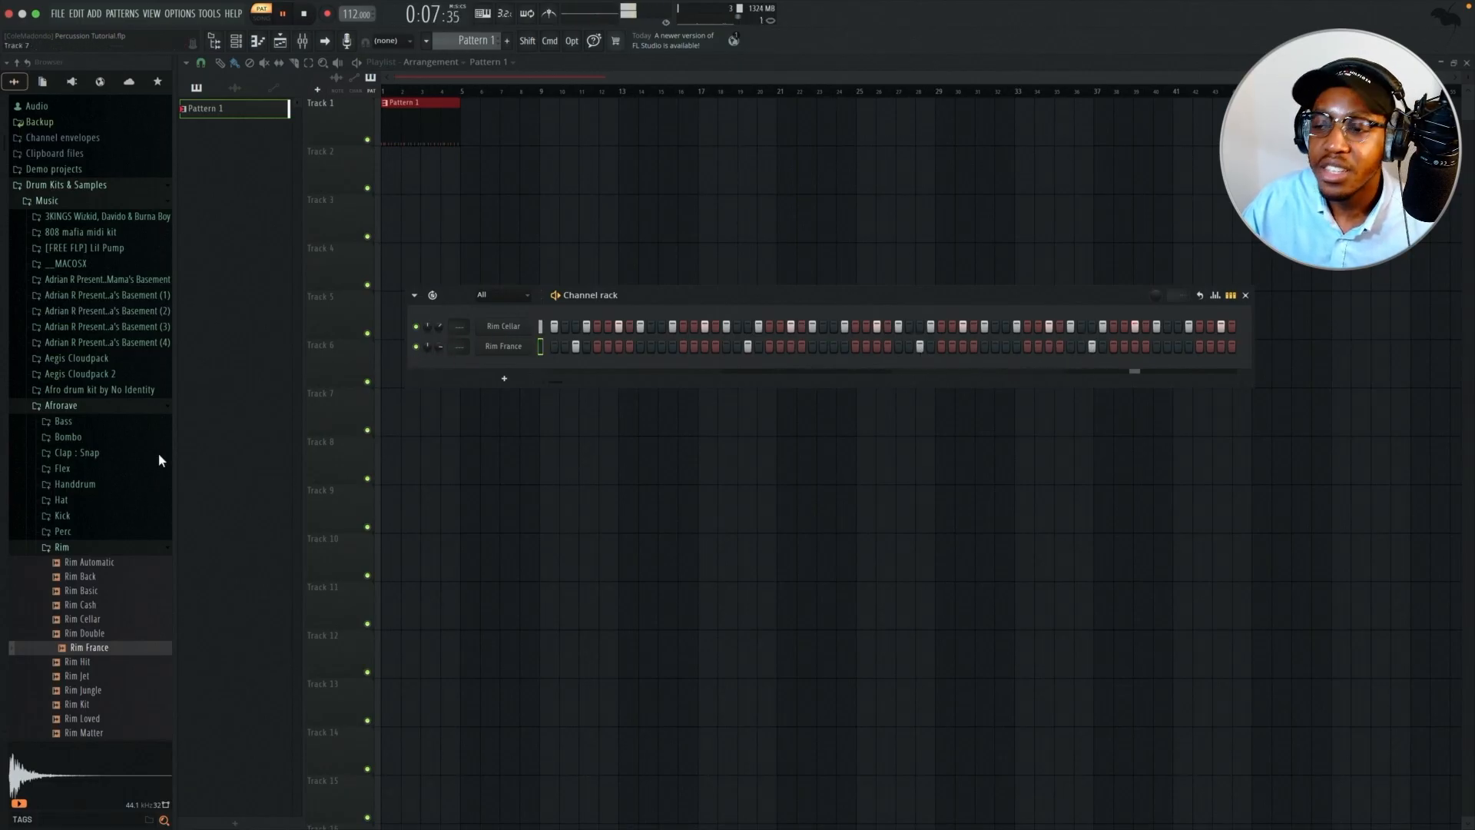
key("space")
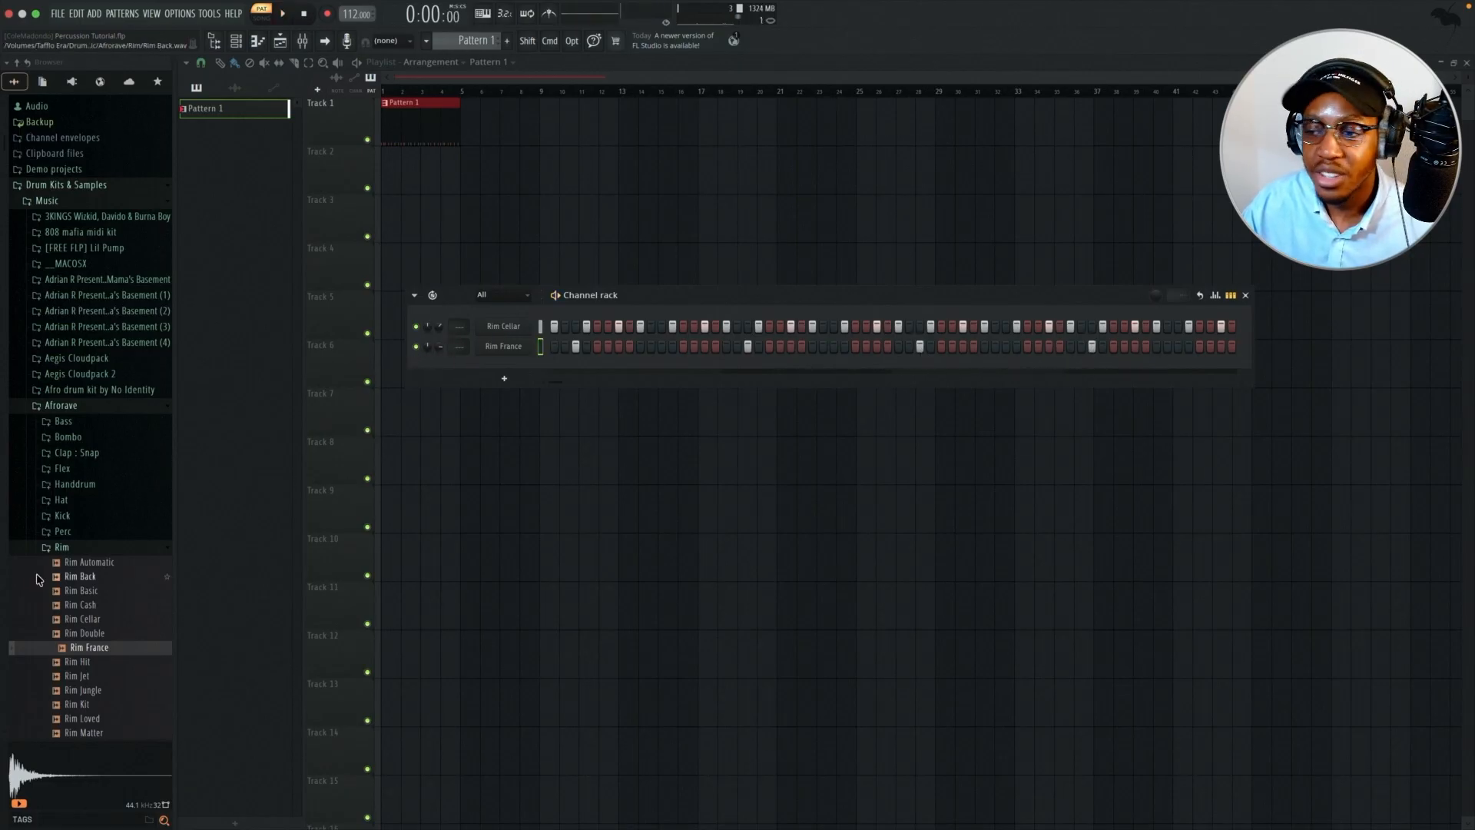
left_click(79, 454)
left_click(83, 453)
left_click(84, 455)
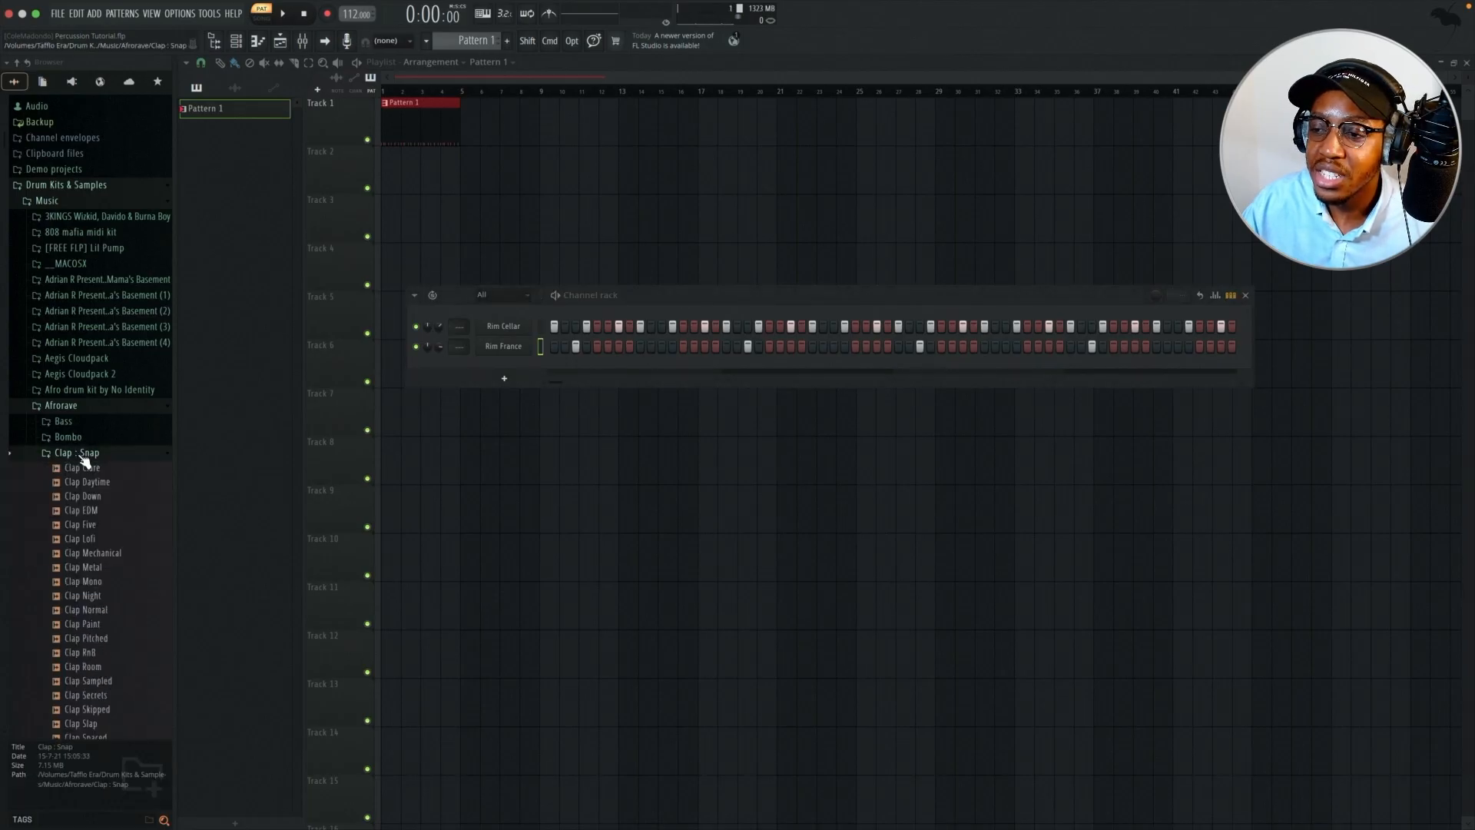
left_click(85, 455)
Audition the rim samples from Rim Next through Rim Screen, and add Rim Shoot as a new channel below Rim France.
scroll(84, 530, "down", 5)
left_click(88, 578)
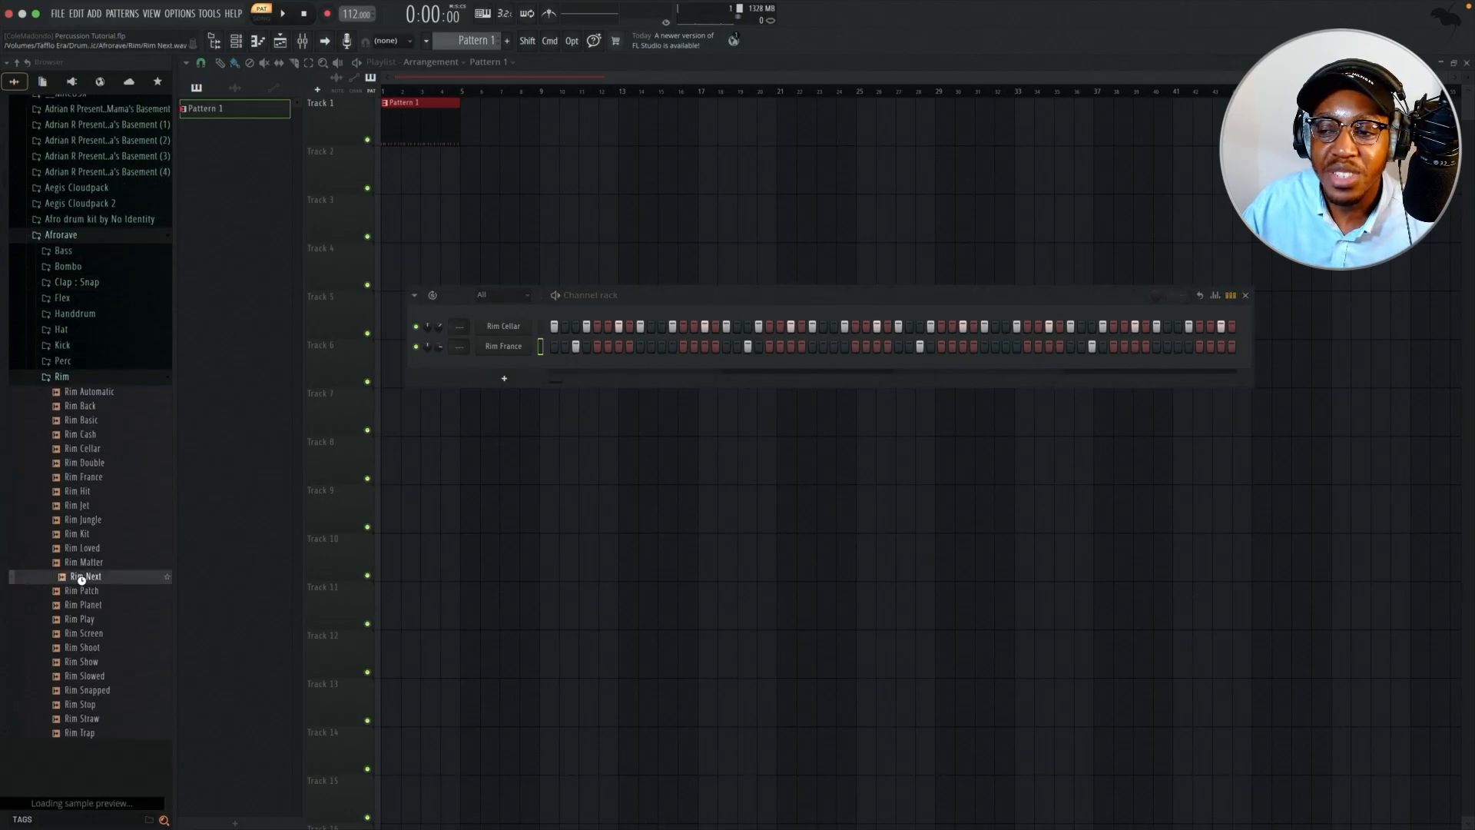
left_click(91, 591)
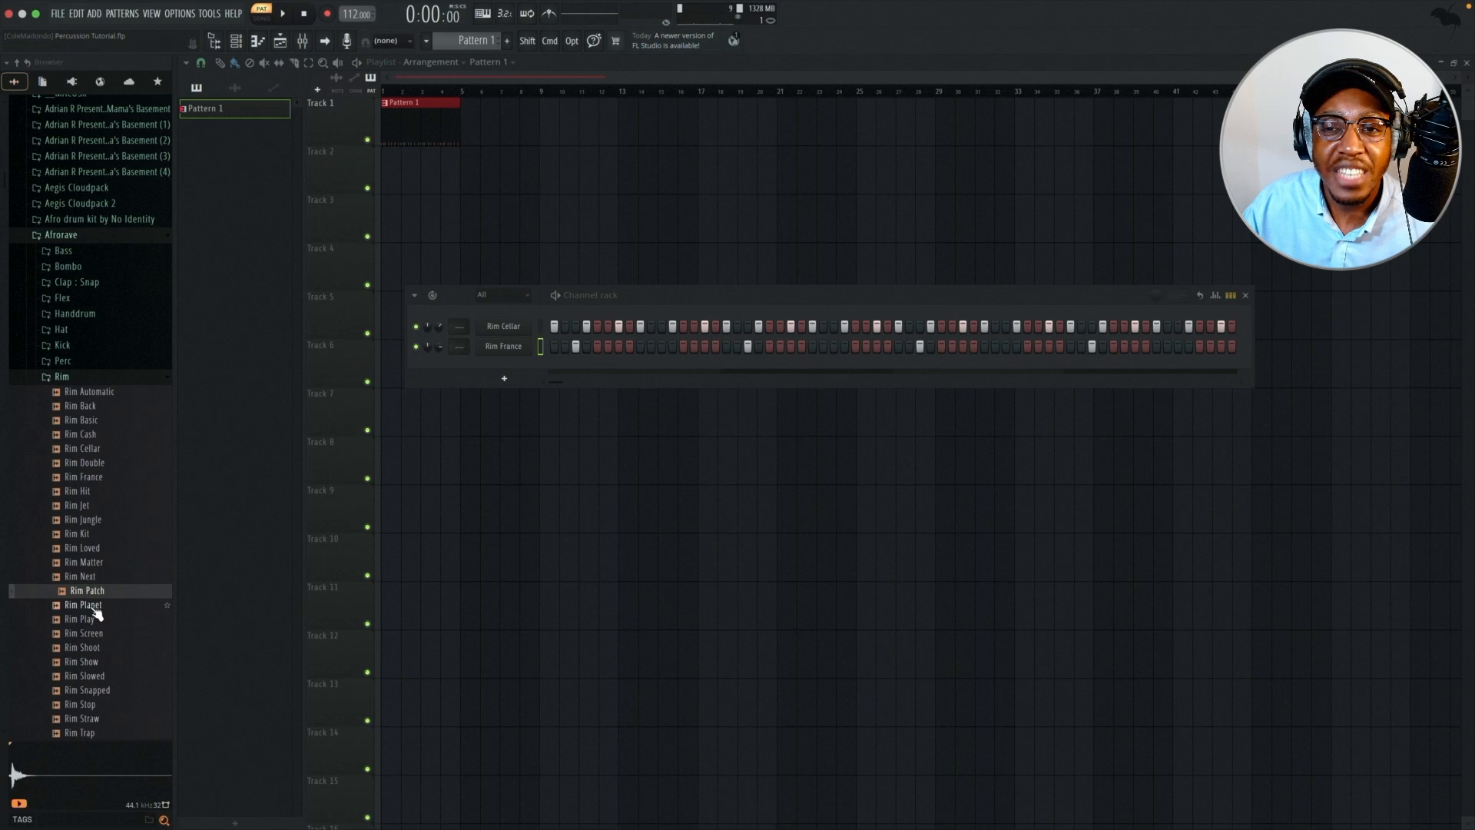
left_click(94, 607)
left_click(96, 619)
left_click(98, 633)
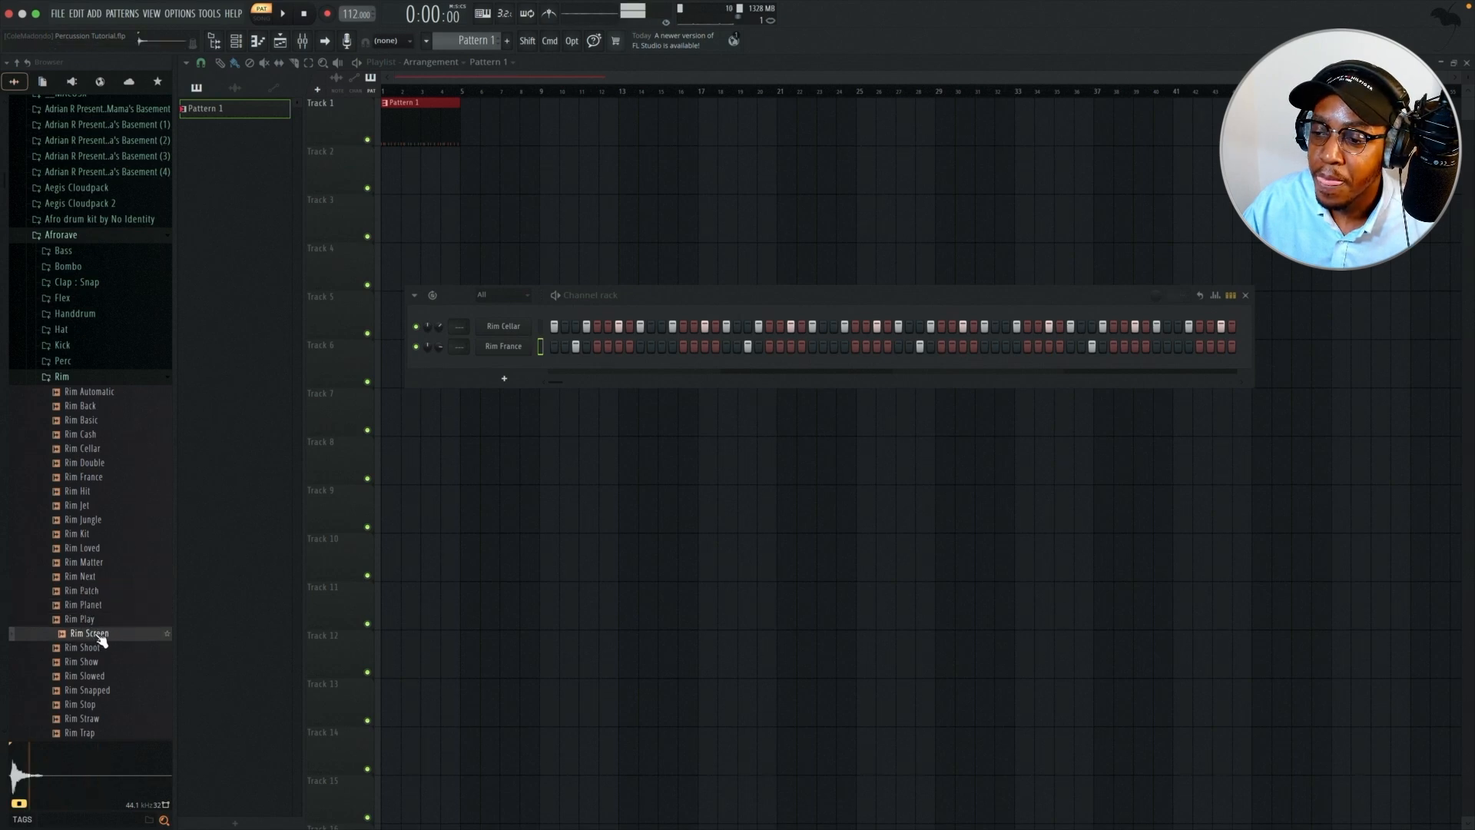
left_click_drag(96, 647, 544, 370)
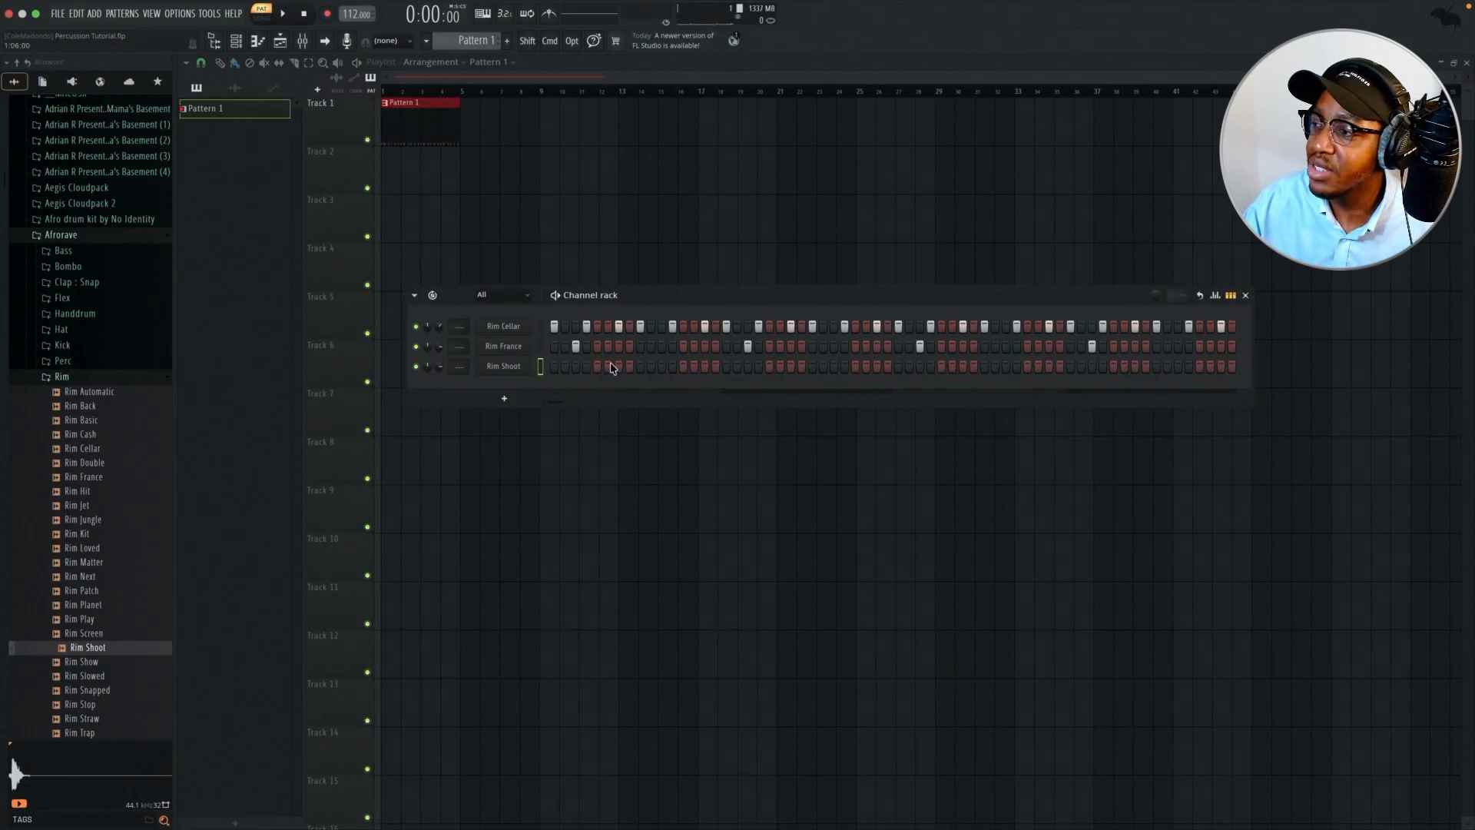
Program Rim Shoot hits on steps 6, 14, 23, 38, 46 and 55 while playing the pattern.
left_click(694, 367)
key("space")
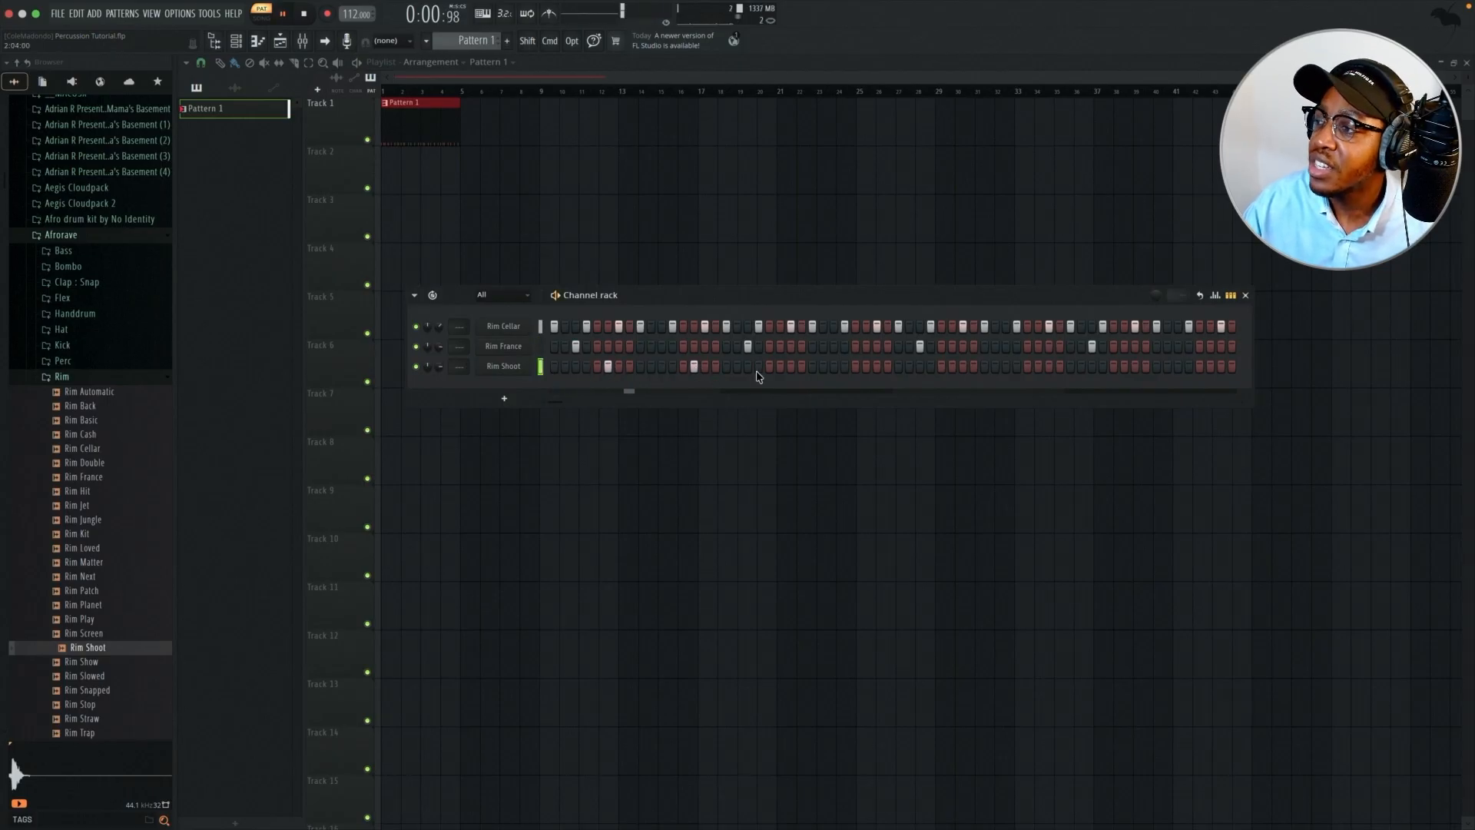
left_click(790, 366)
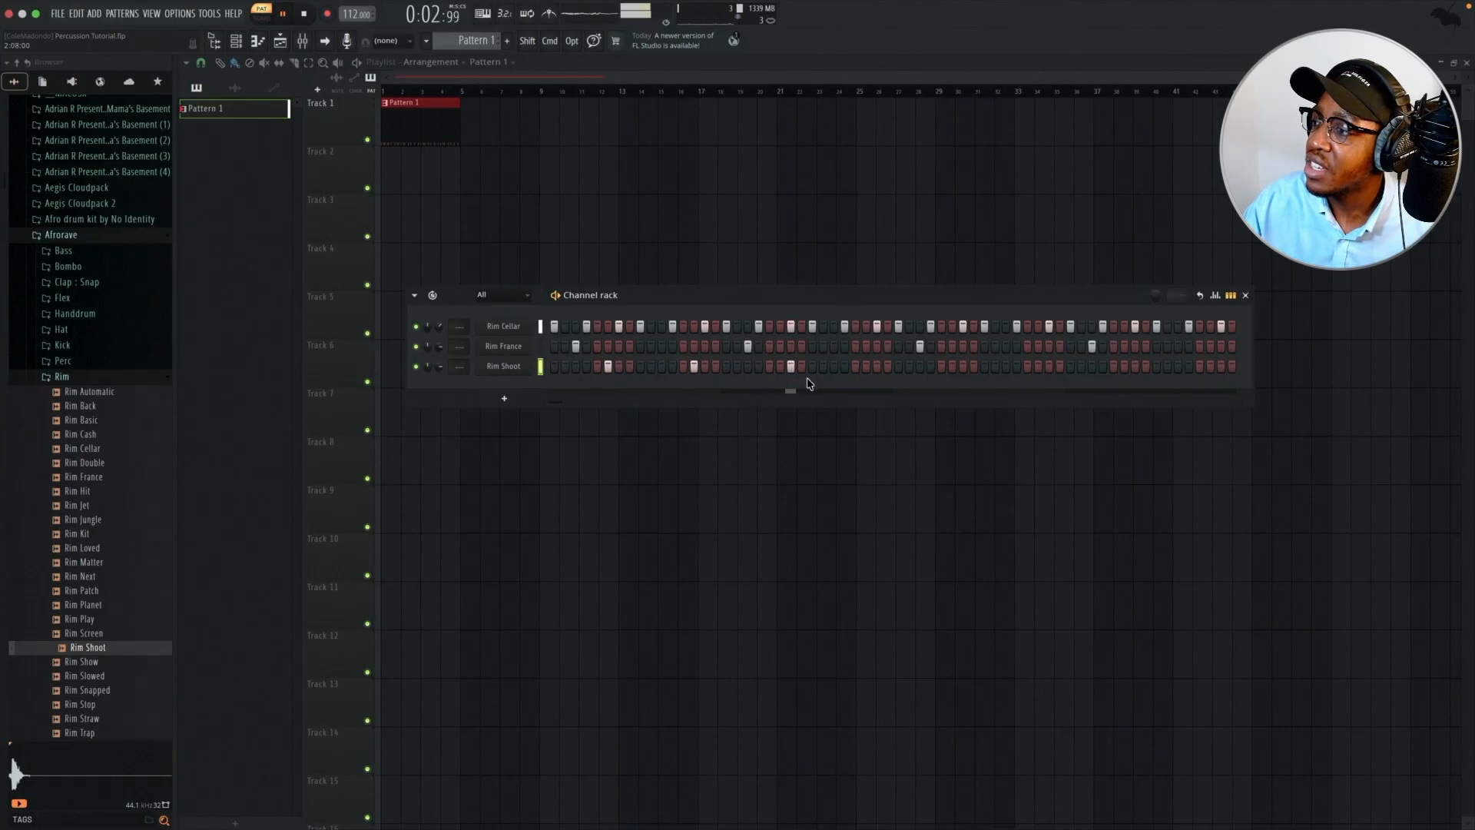
left_click(952, 367)
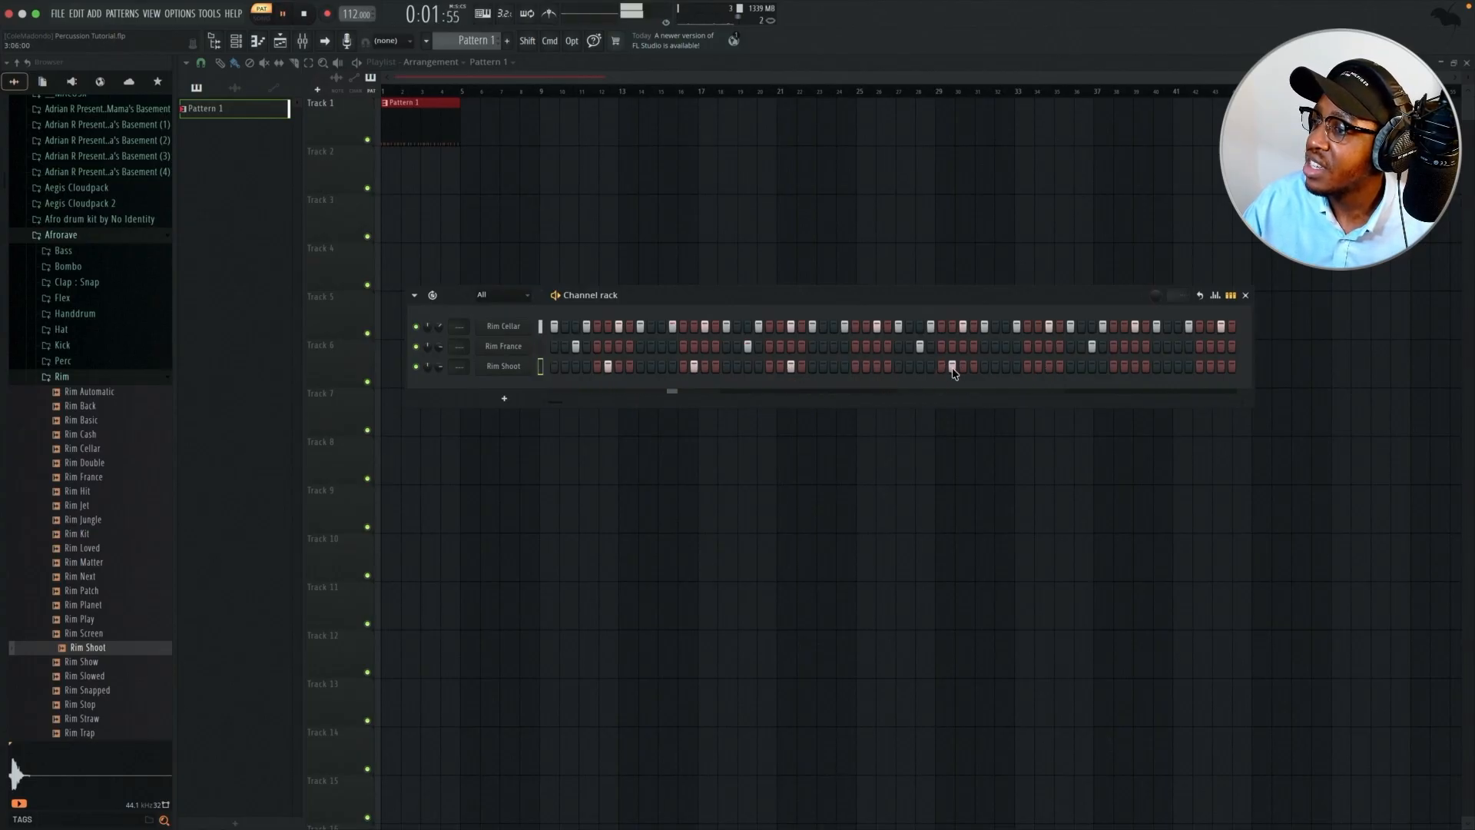
left_click(1038, 366)
left_click(1134, 366)
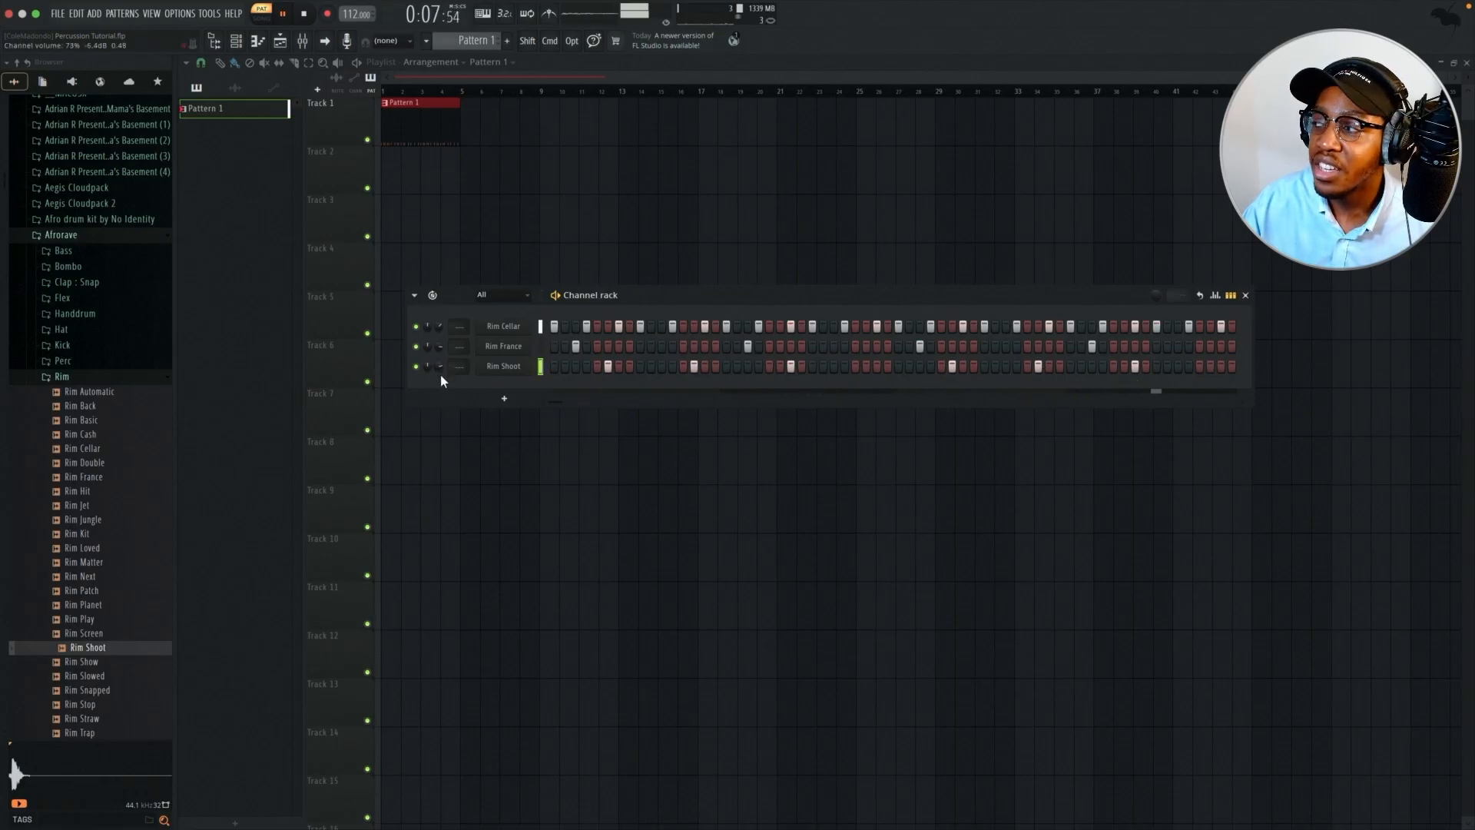
key("space")
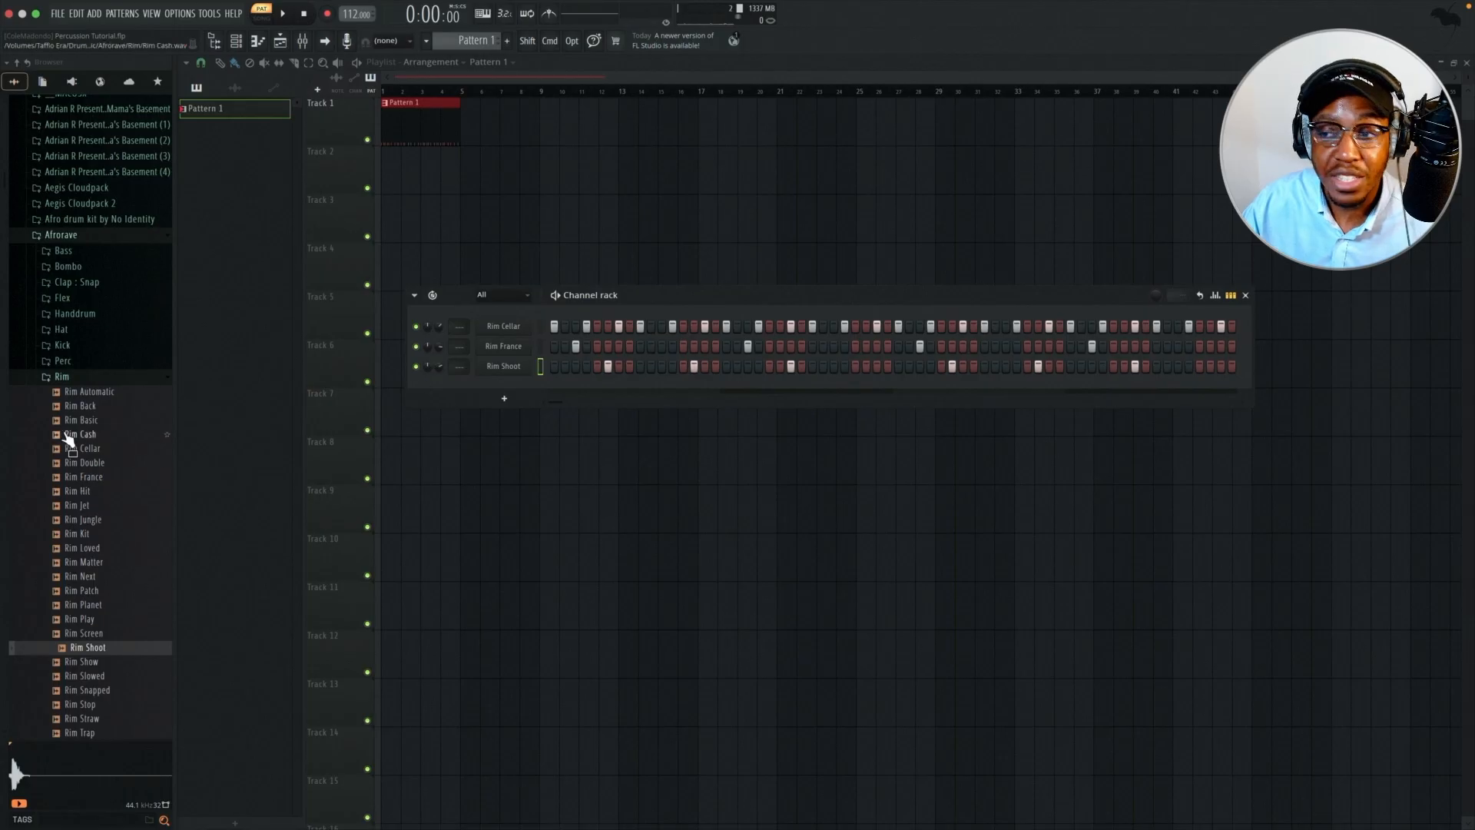
Audition Bell 02, Bell 01 and Bata from the Afrorave Perc folder, and add Bata as a new channel below Rim Shoot.
left_click(83, 378)
left_click(81, 363)
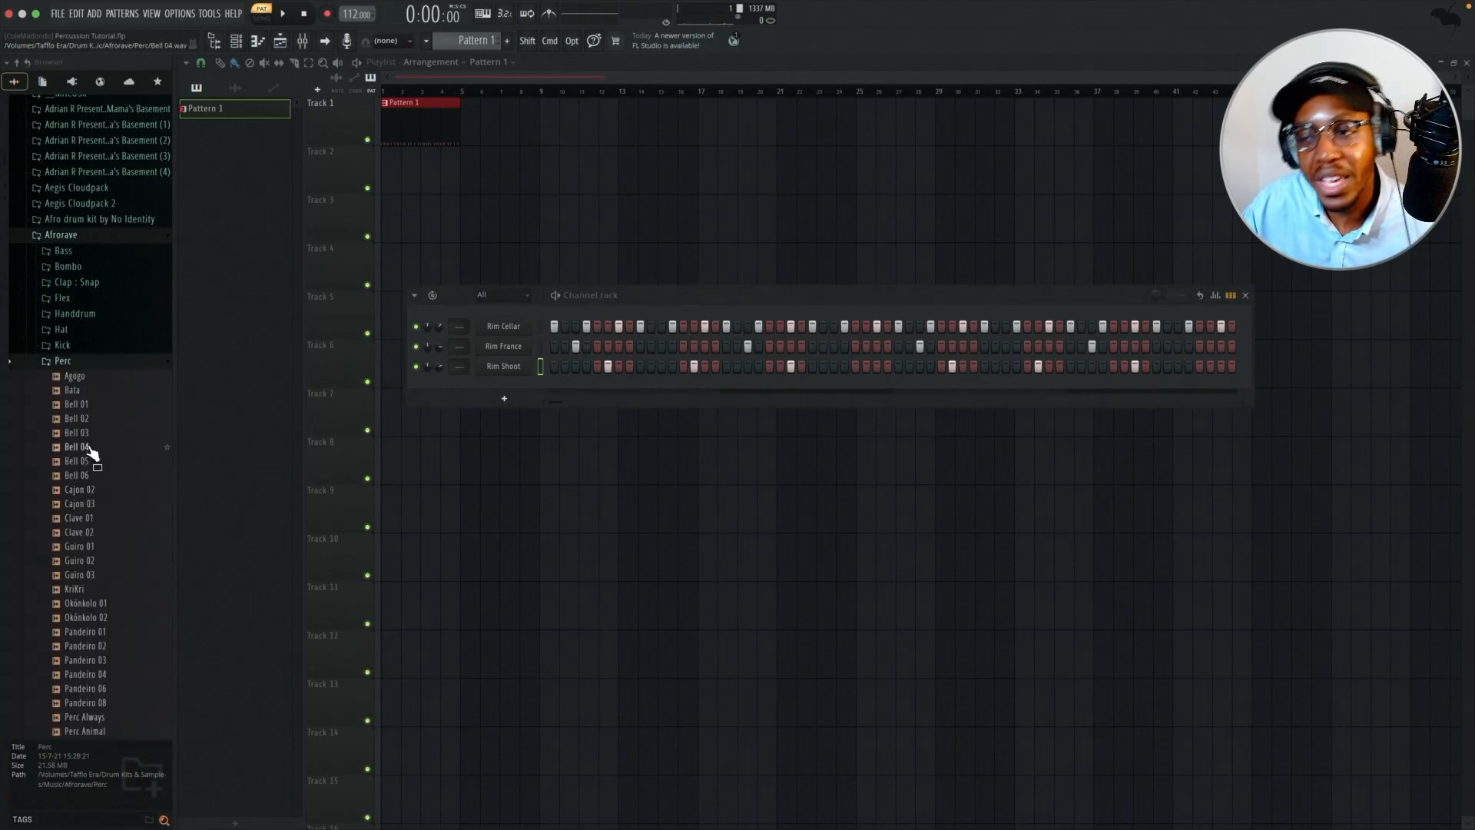
left_click(93, 416)
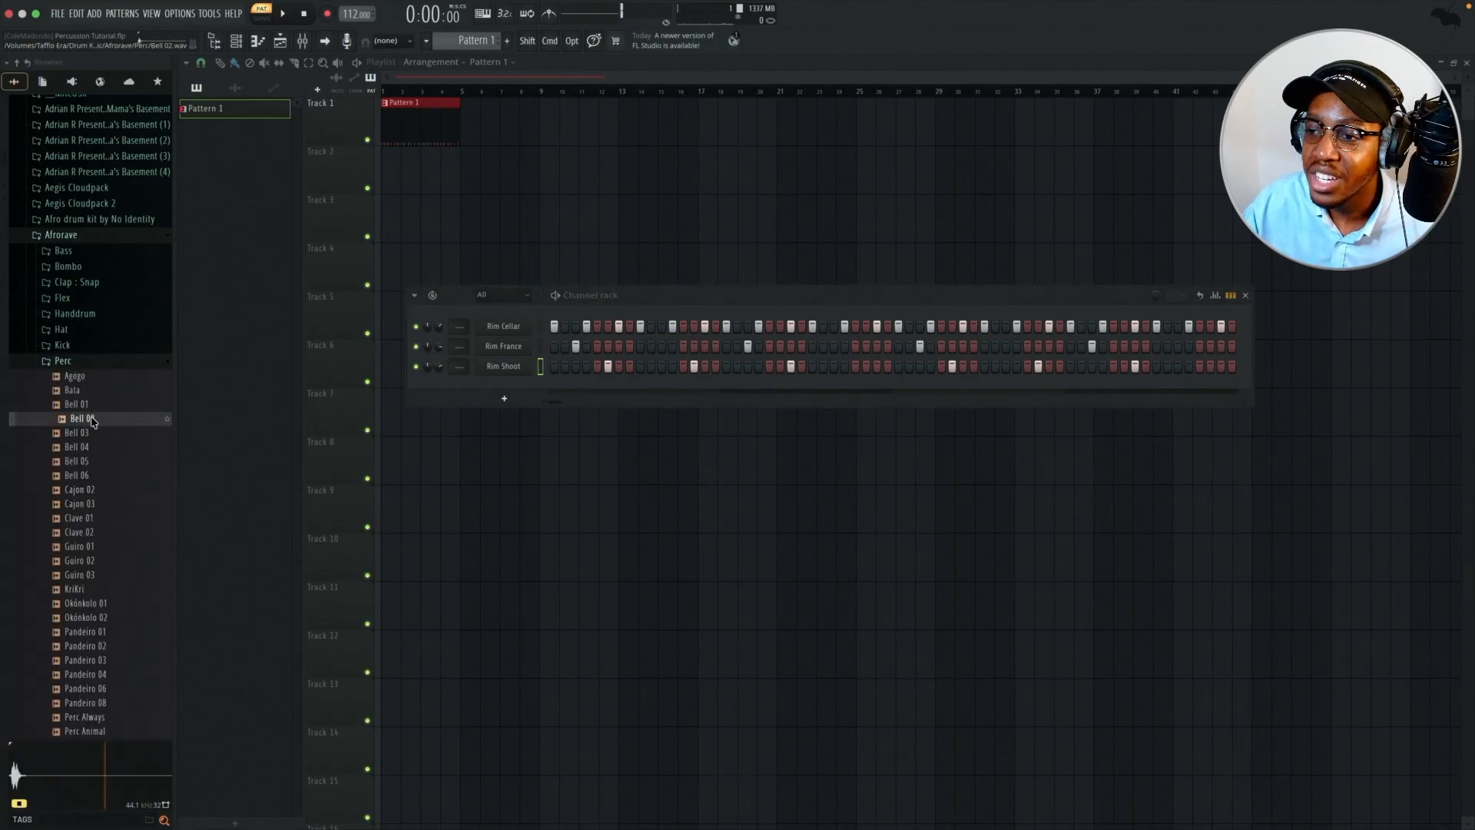
left_click(93, 402)
left_click(93, 392)
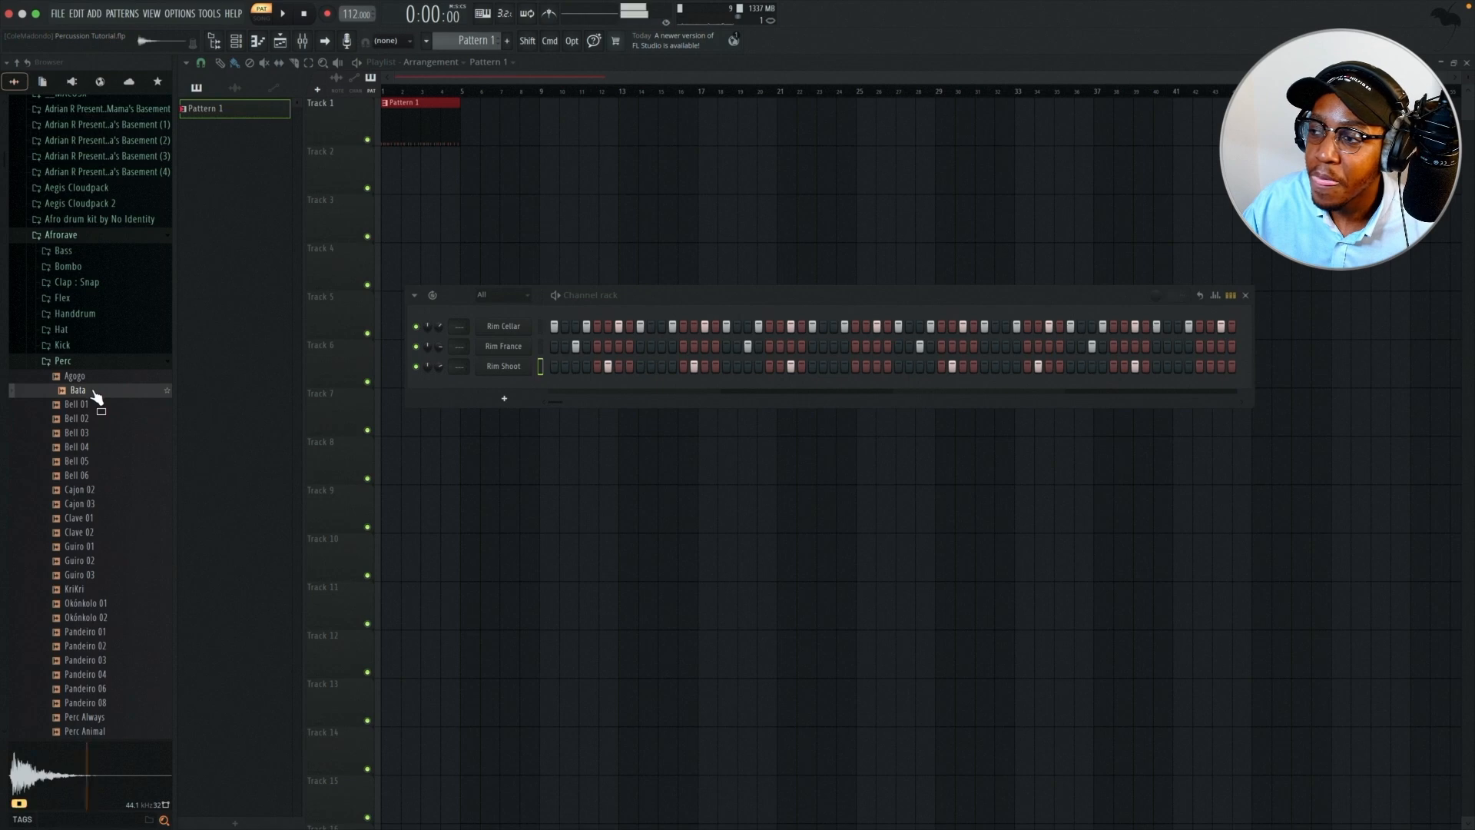
left_click_drag(96, 396, 513, 390)
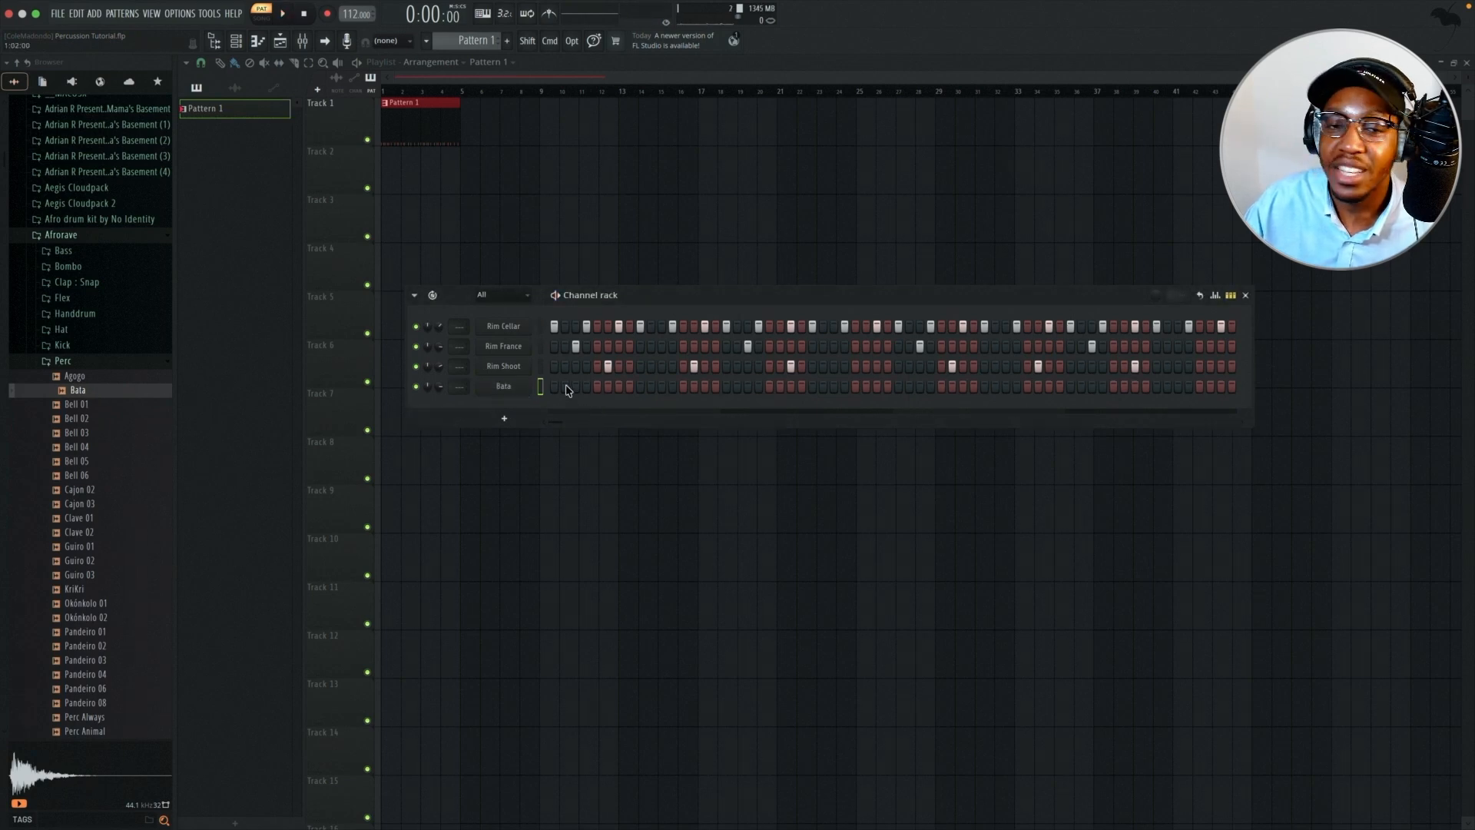
Program Bata hits on steps 2, 10, 18, 26, 34, 42, 50 and 58 while playing the pattern.
left_click(566, 387)
key("space")
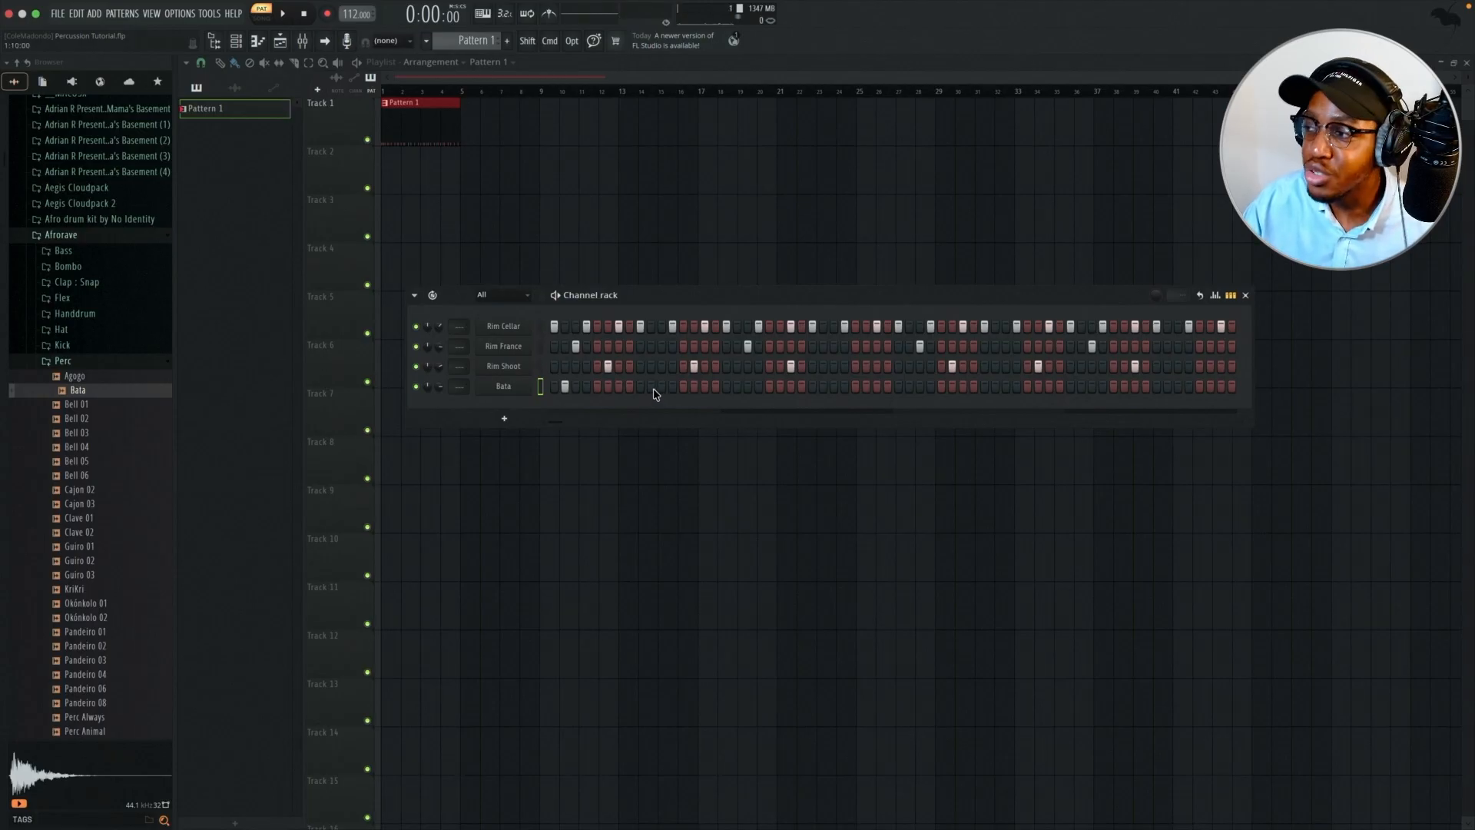
left_click(738, 389)
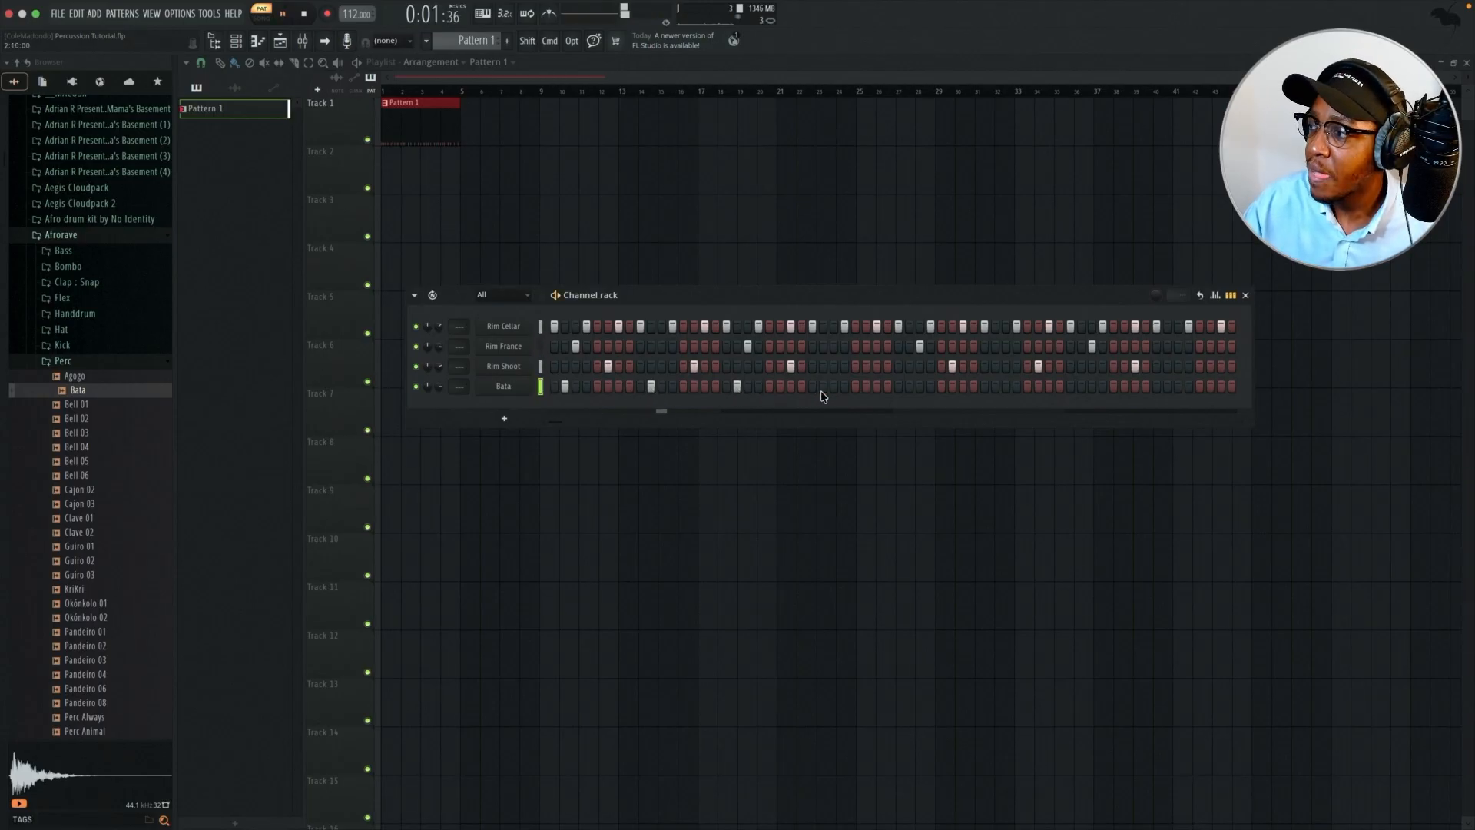
left_click(910, 386)
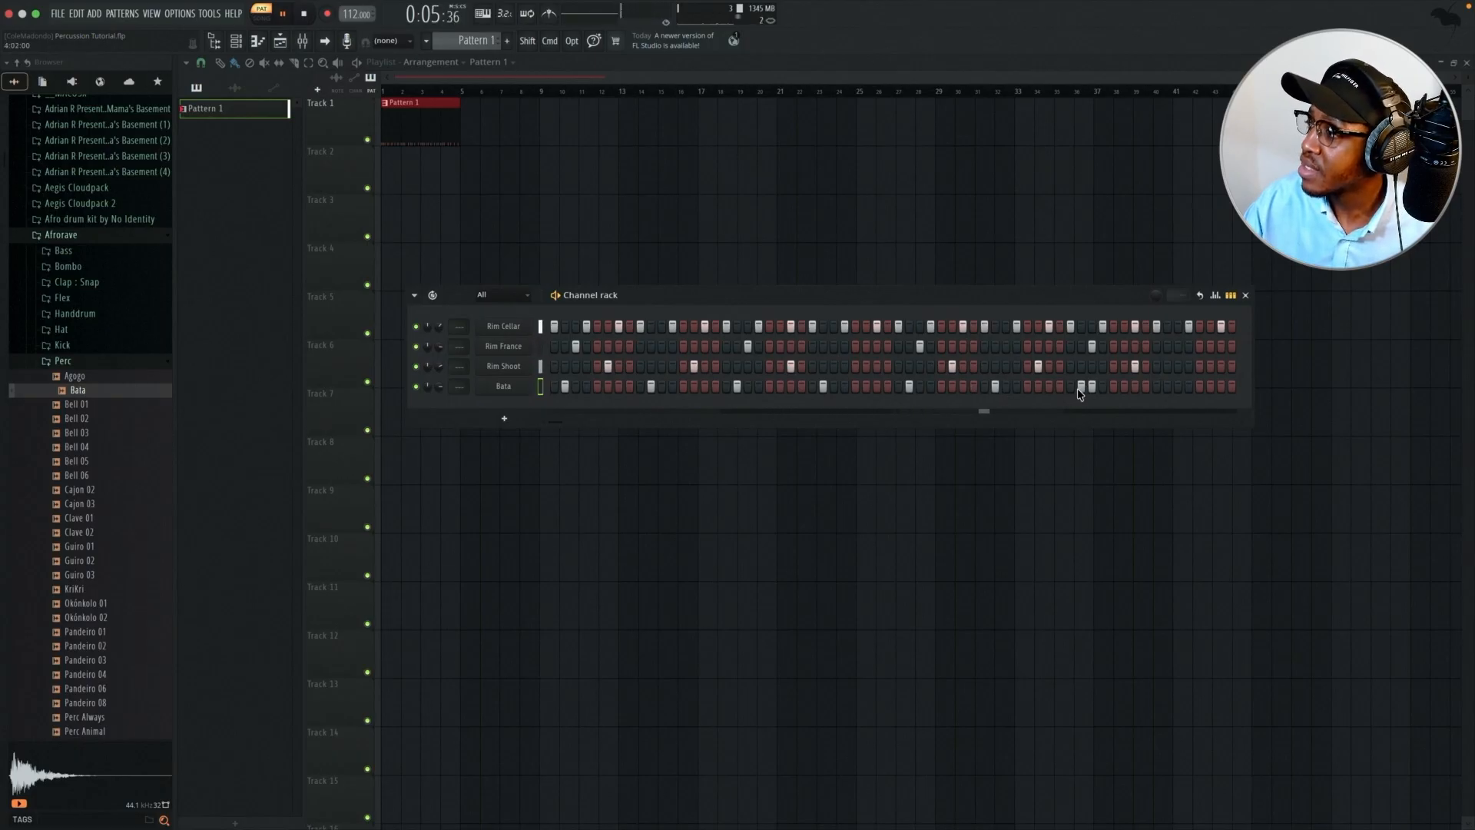
left_click(1165, 386)
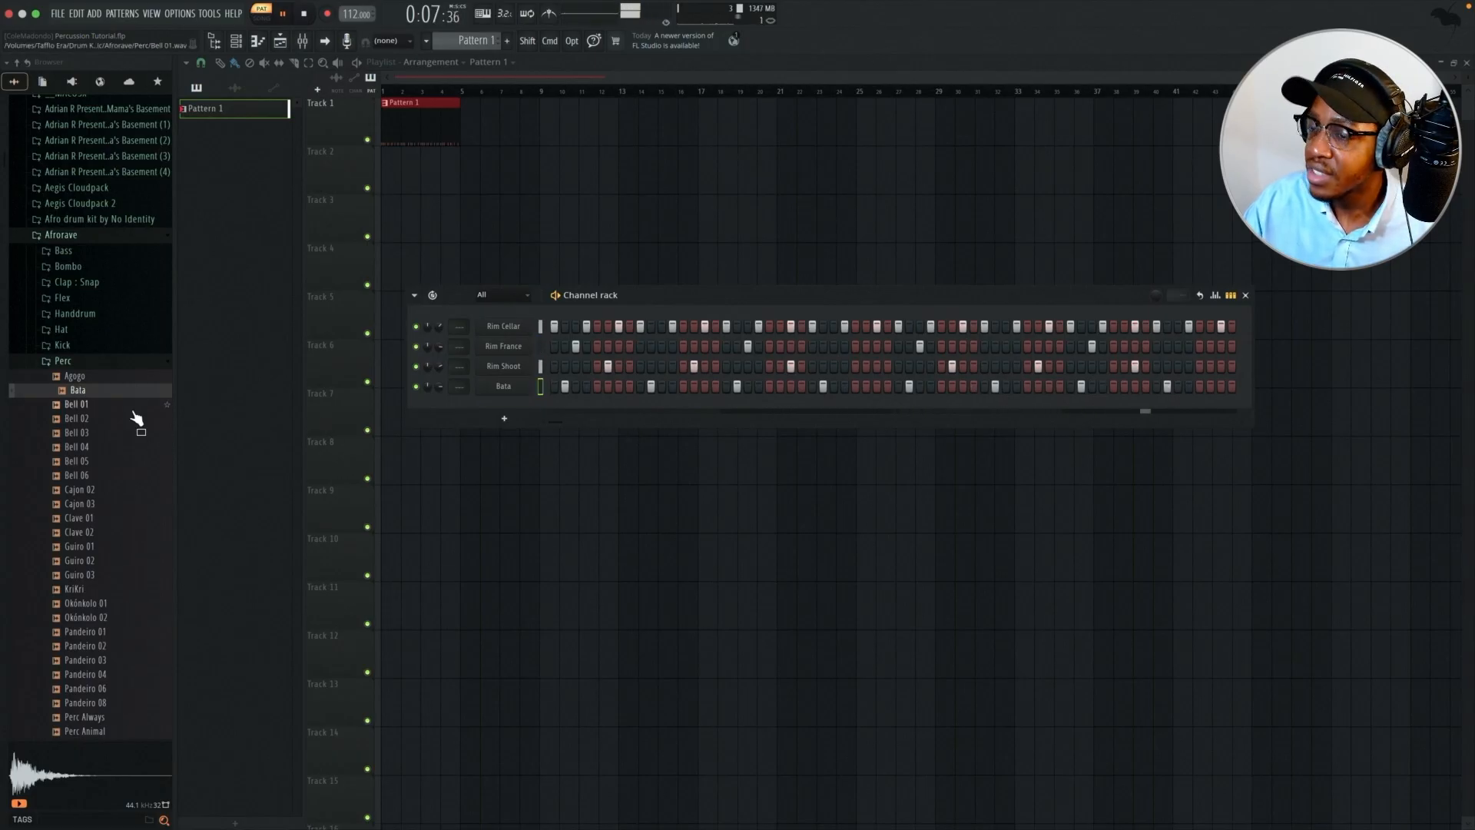
Add Okónkolo 02 as a channel below Bata, with hits on steps 5, 13, 21, 29, 37, 45, 53 and 61, and play the pattern.
left_click(90, 619)
left_click_drag(89, 619, 507, 415)
left_click(597, 406)
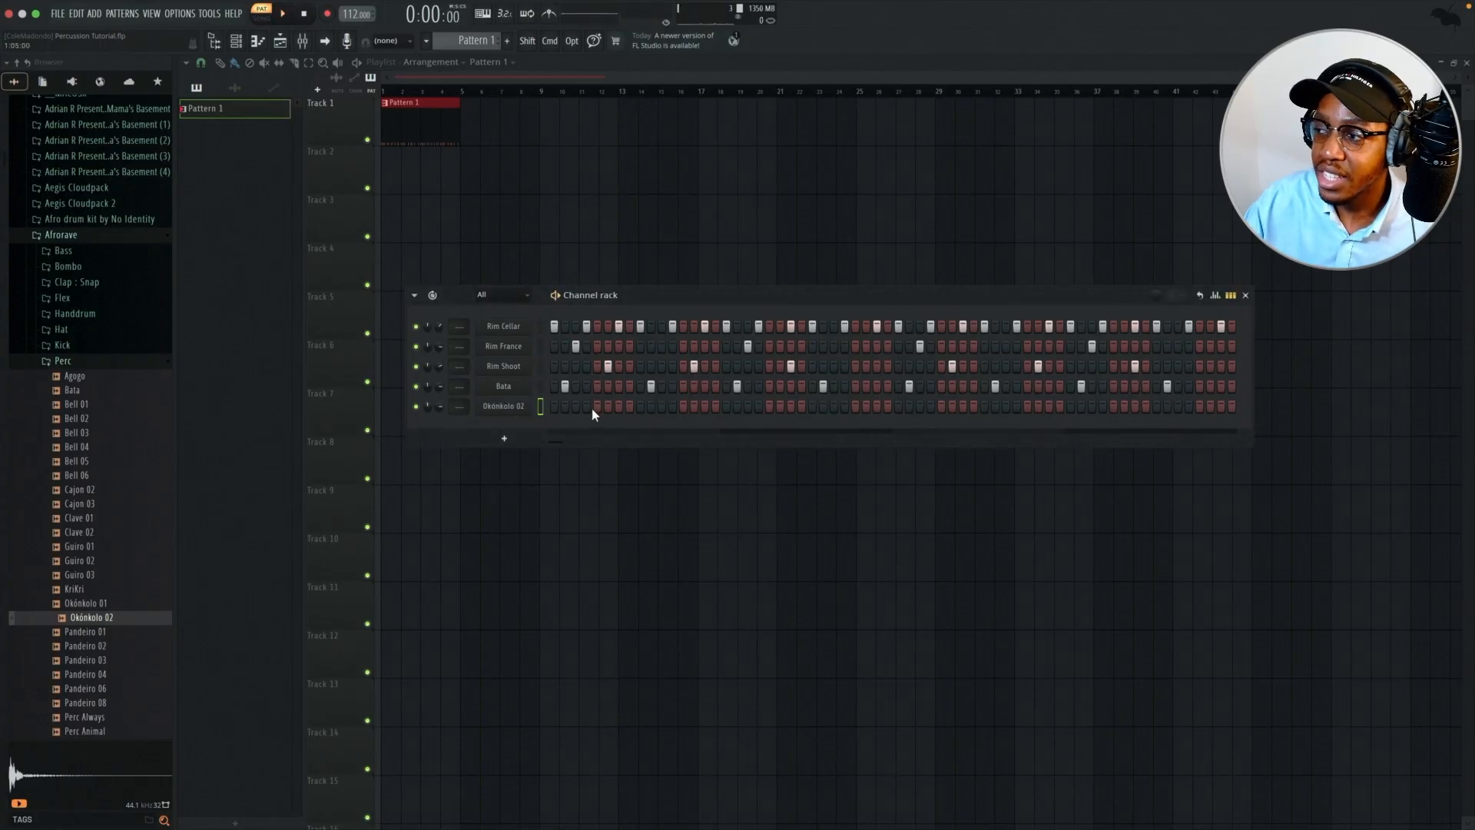
left_click(726, 406)
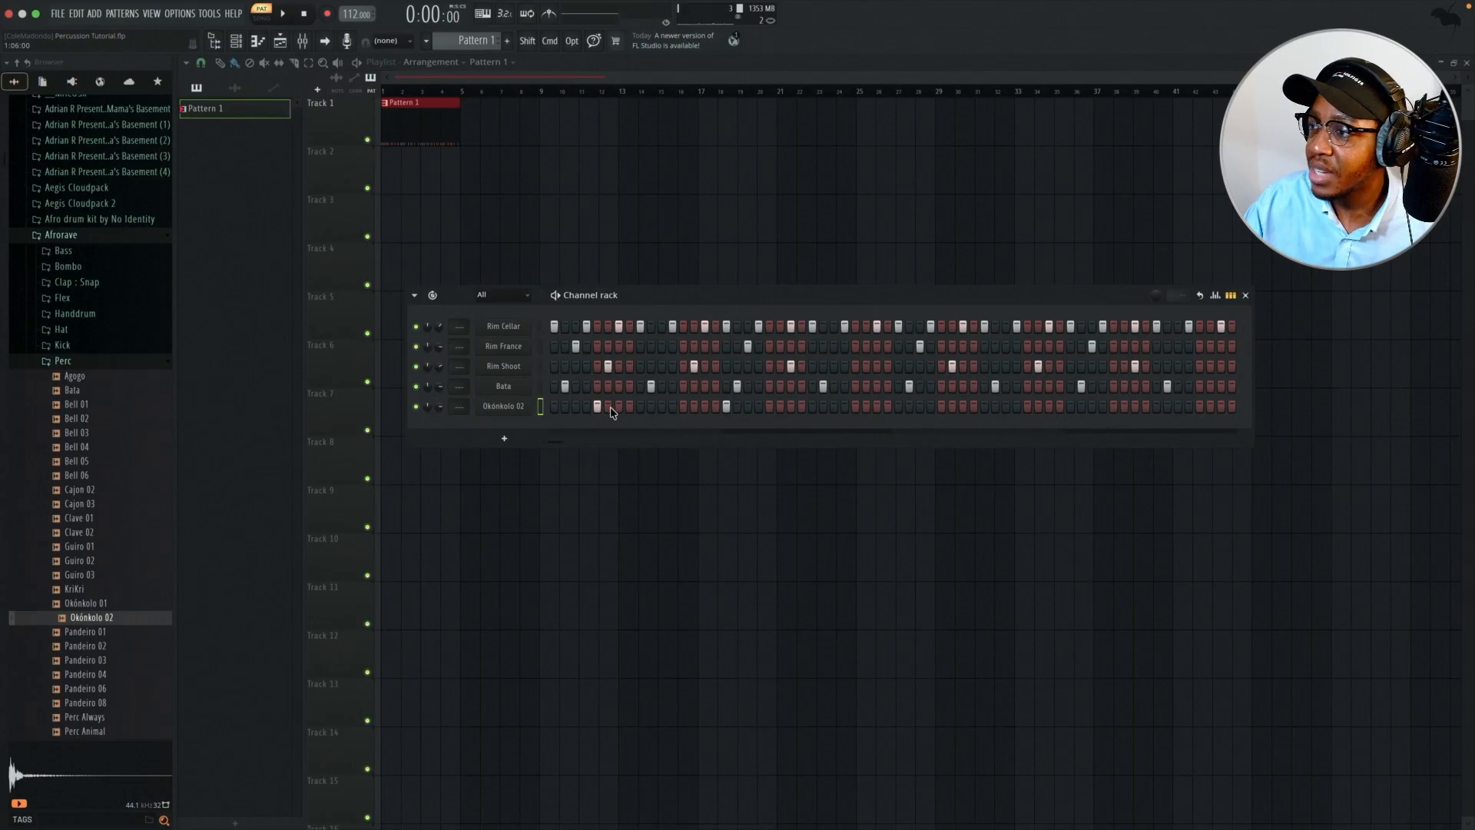
left_click(858, 407)
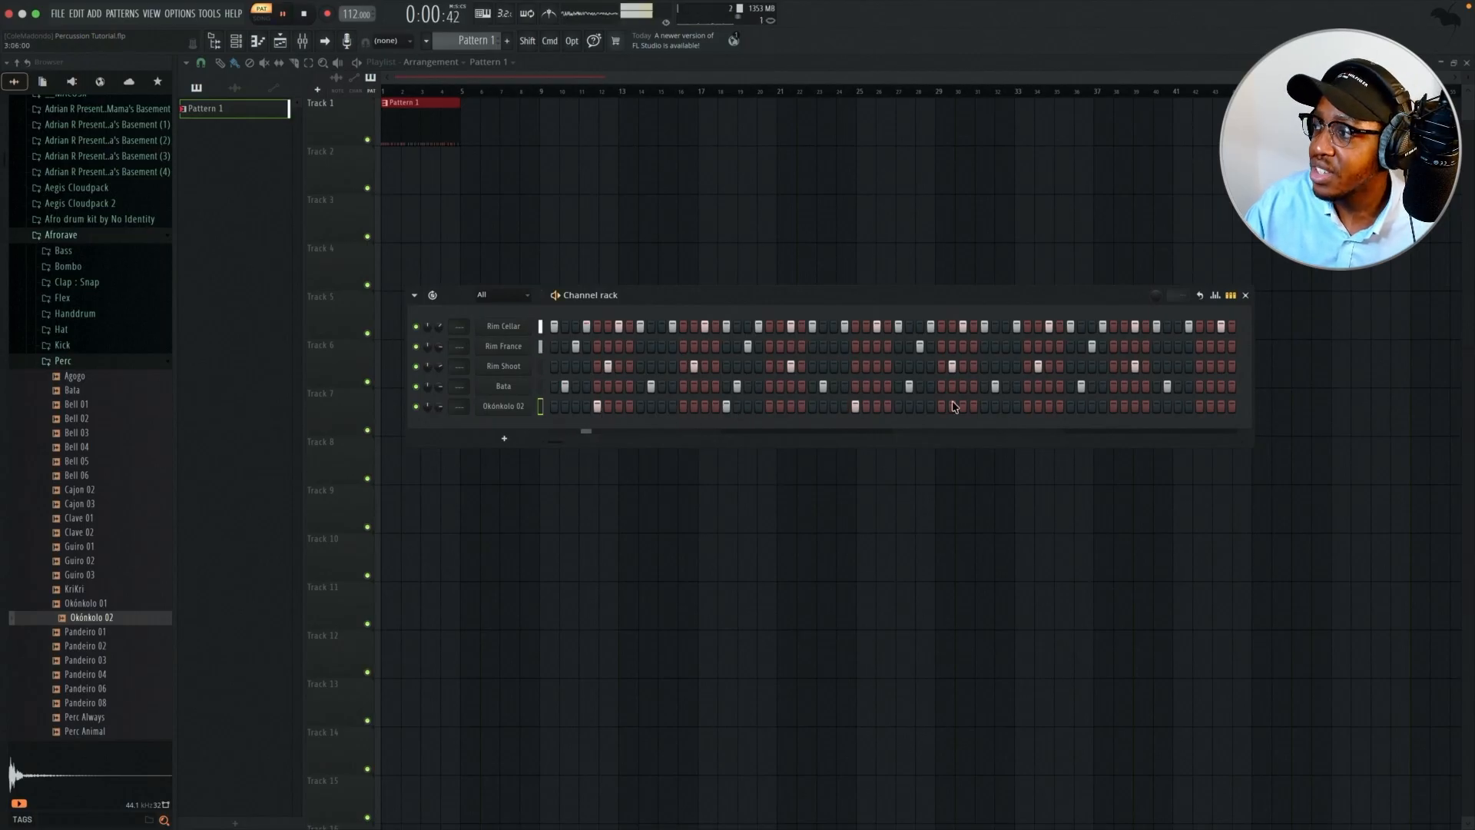
left_click(1113, 407)
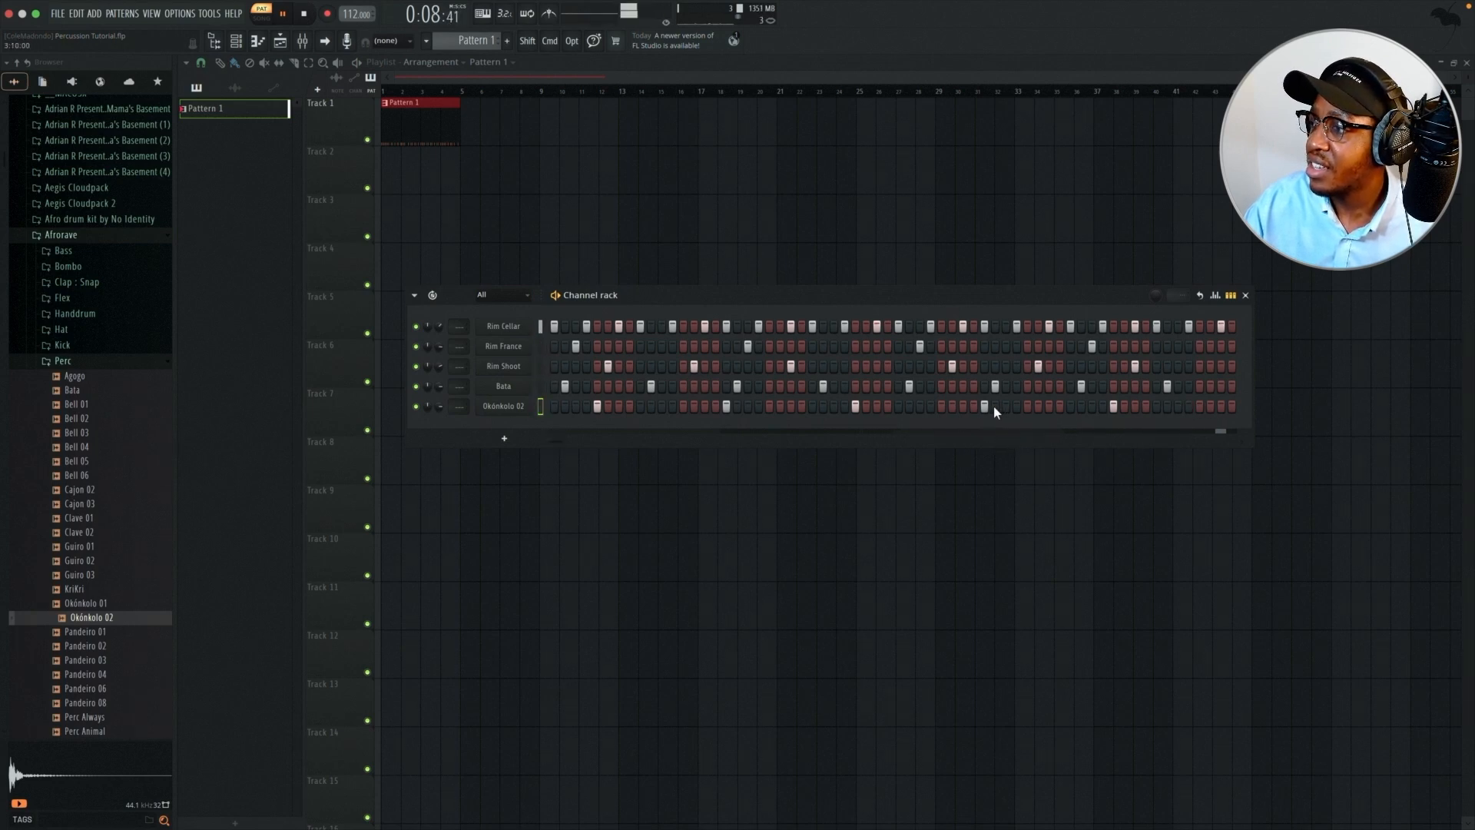
key("space")
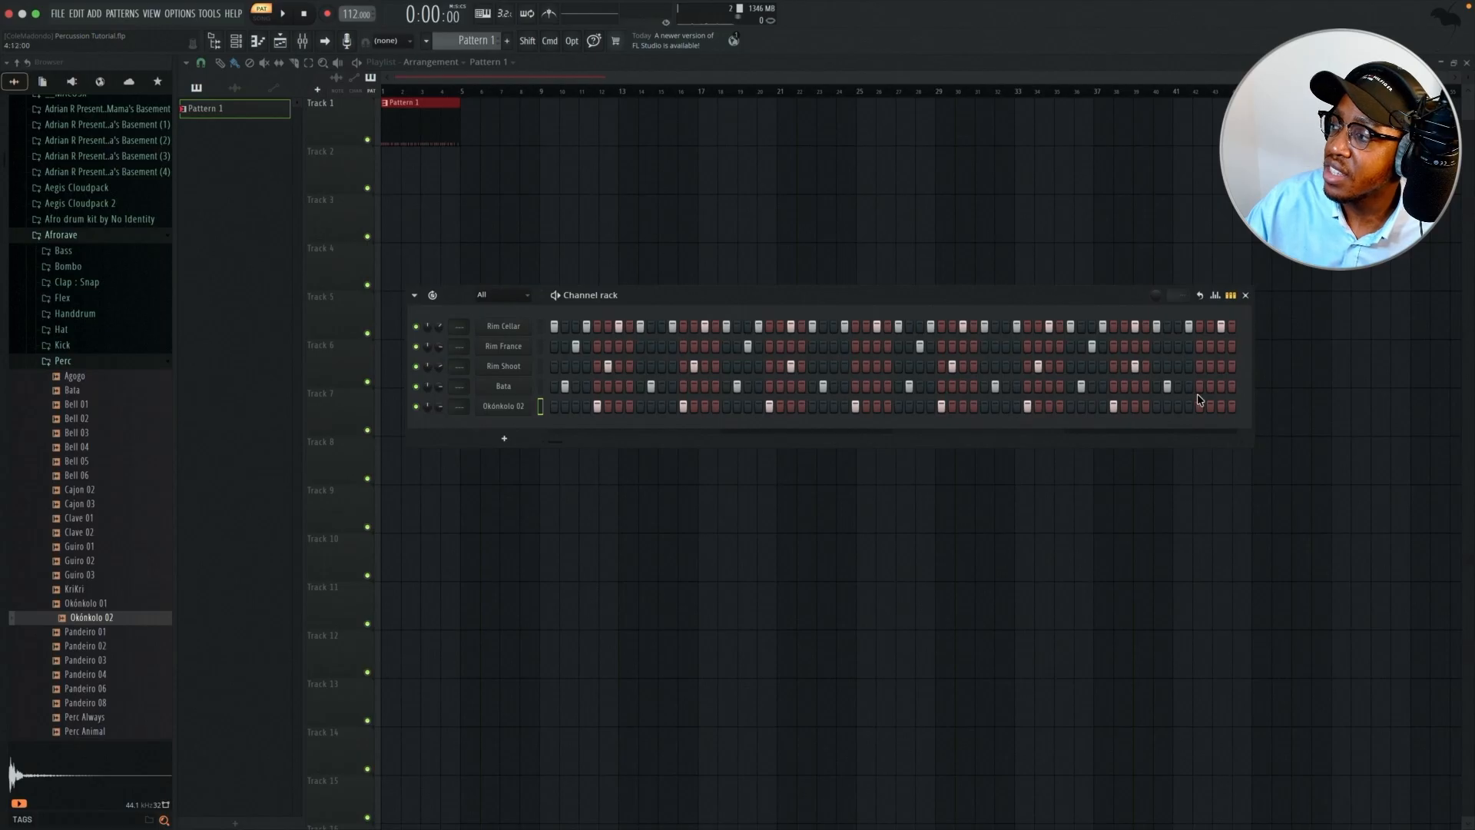
key("space")
Add Shaker Fall from the Afrorave Shaker folder as a channel below Okónkolo 02 and fill all 64 of its steps.
scroll(96, 587, "down", 6)
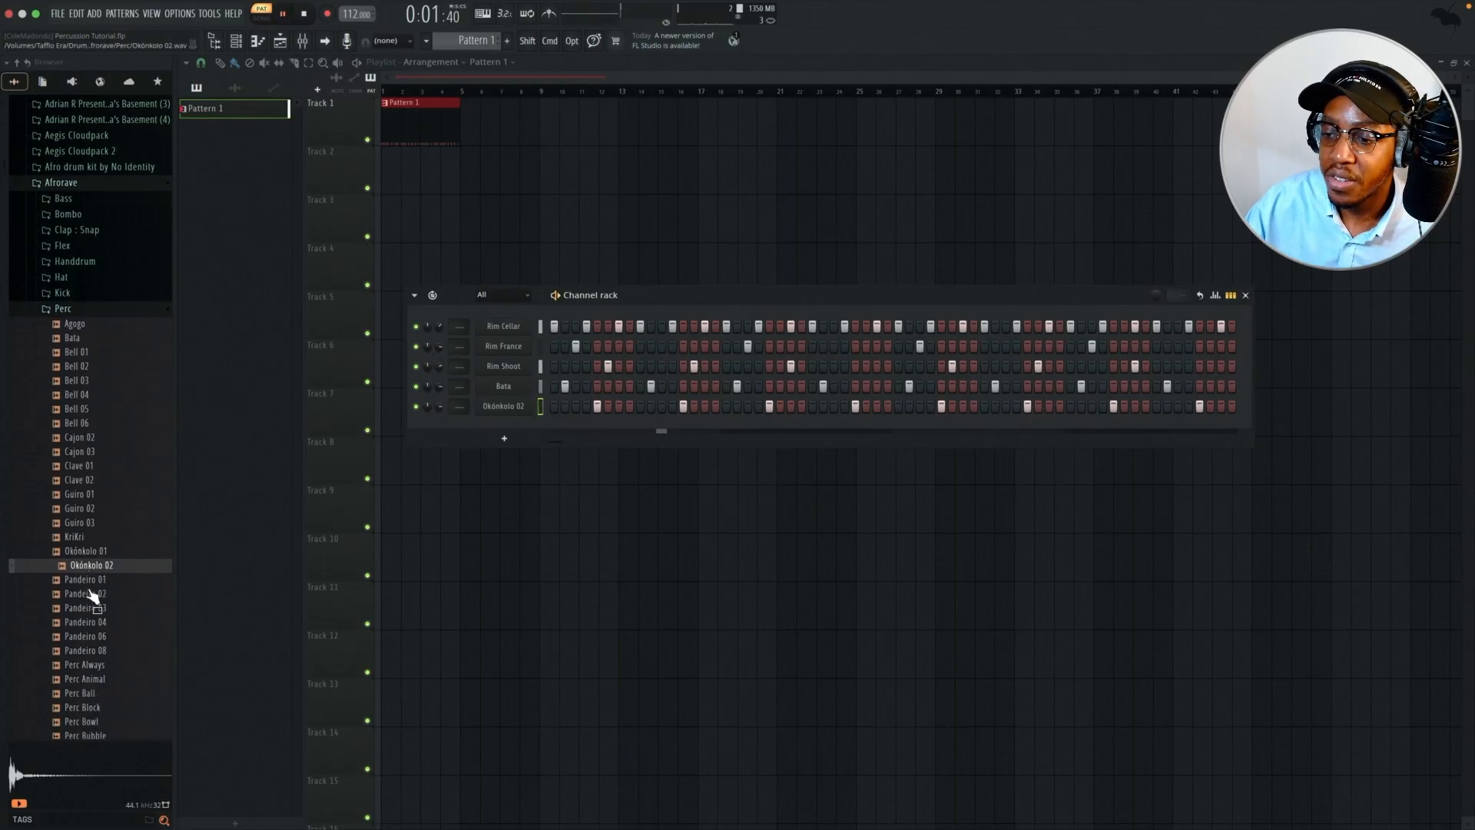
scroll(86, 605, "down", 1)
key("space")
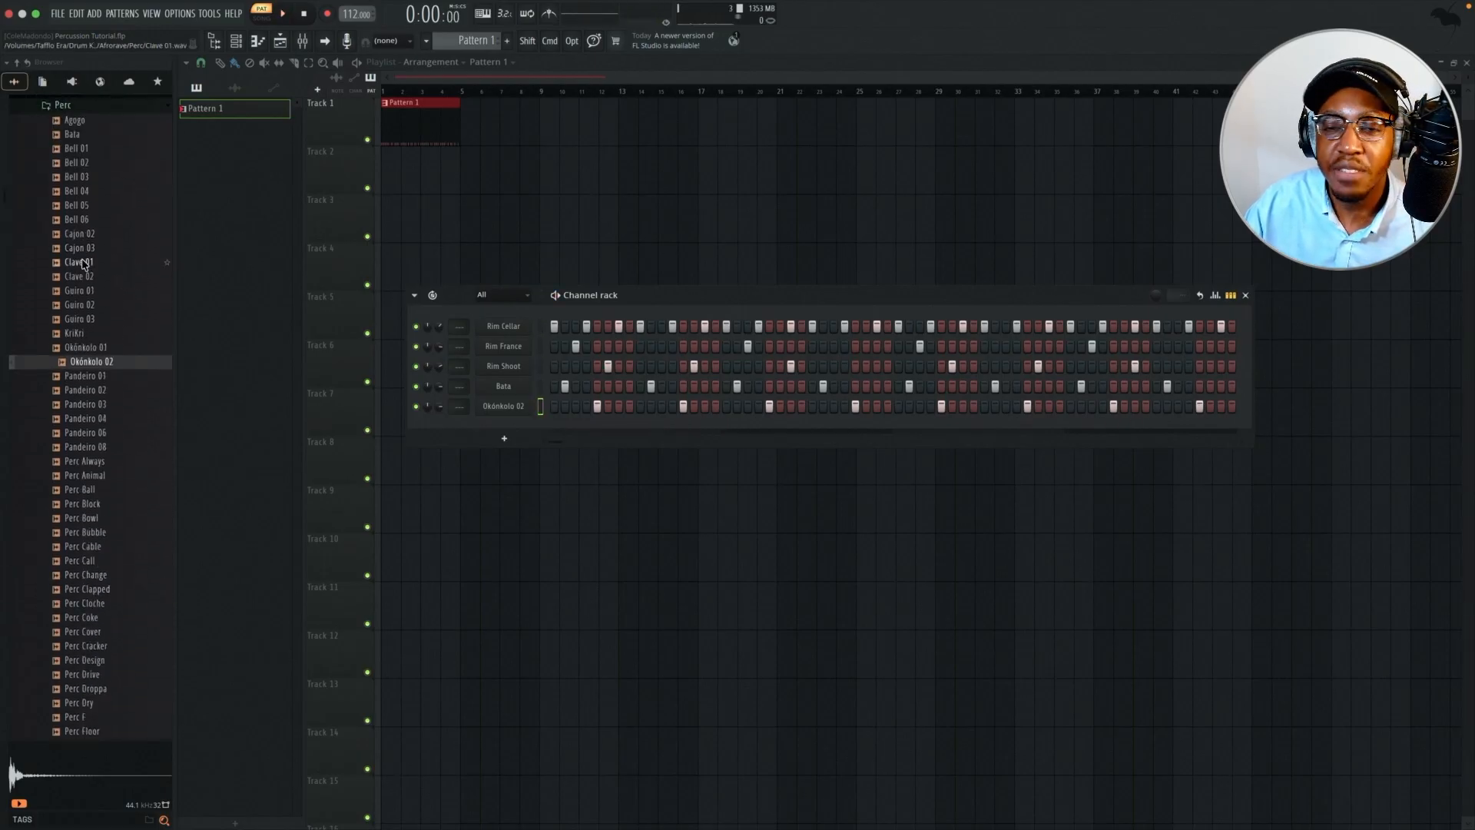
scroll(81, 261, "up", 2)
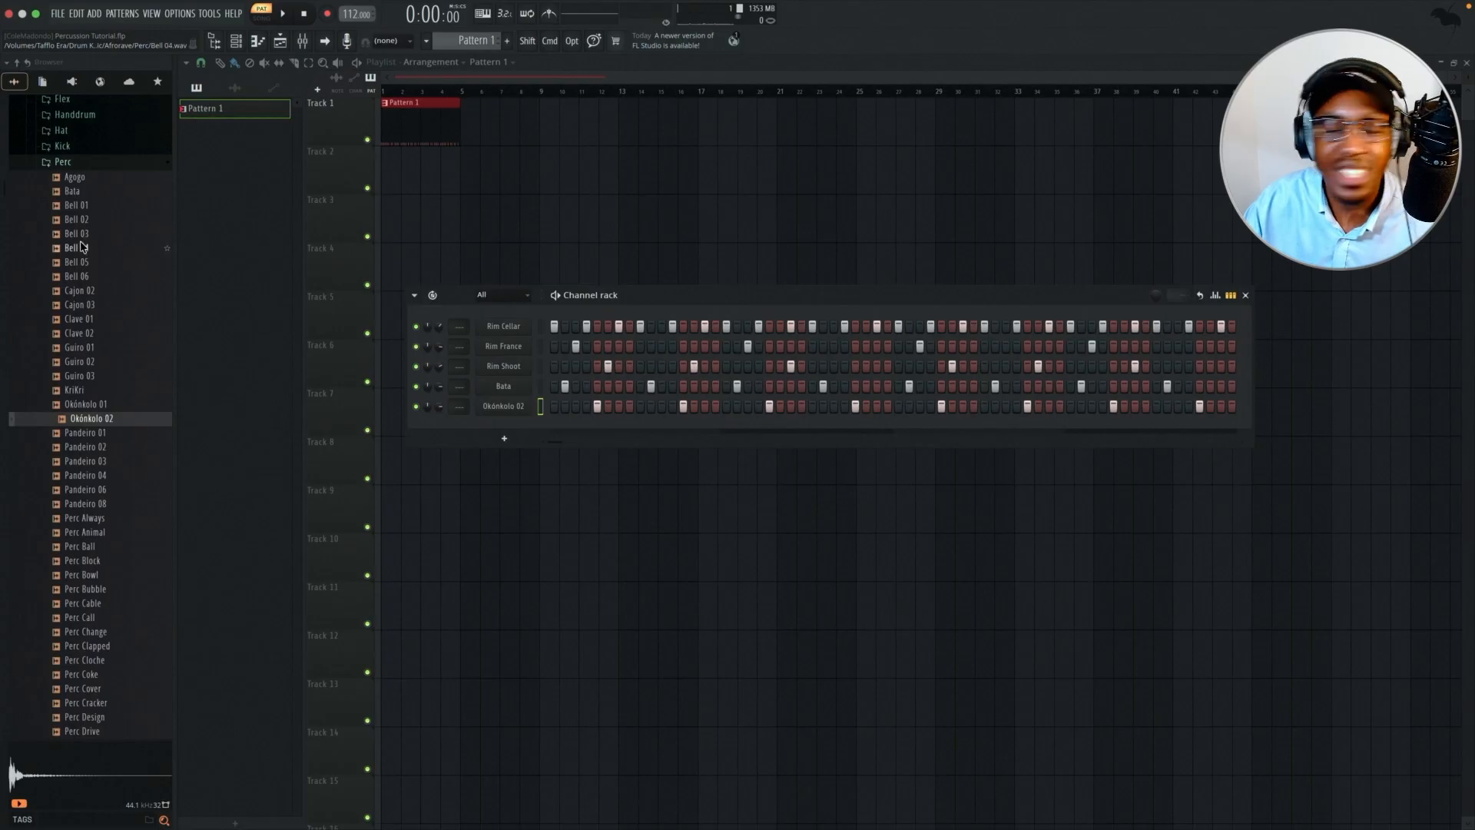
left_click(65, 162)
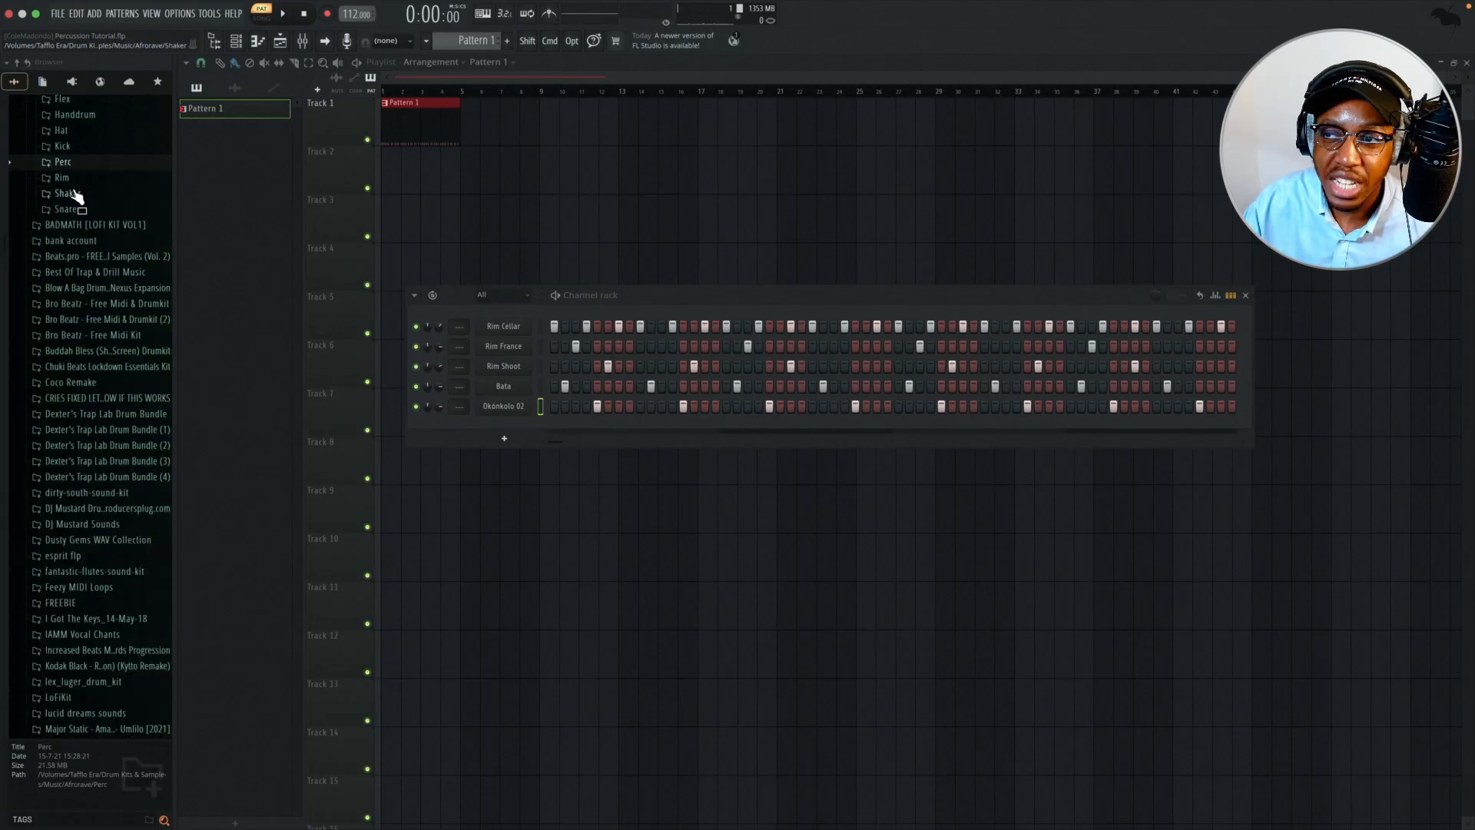
left_click(67, 193)
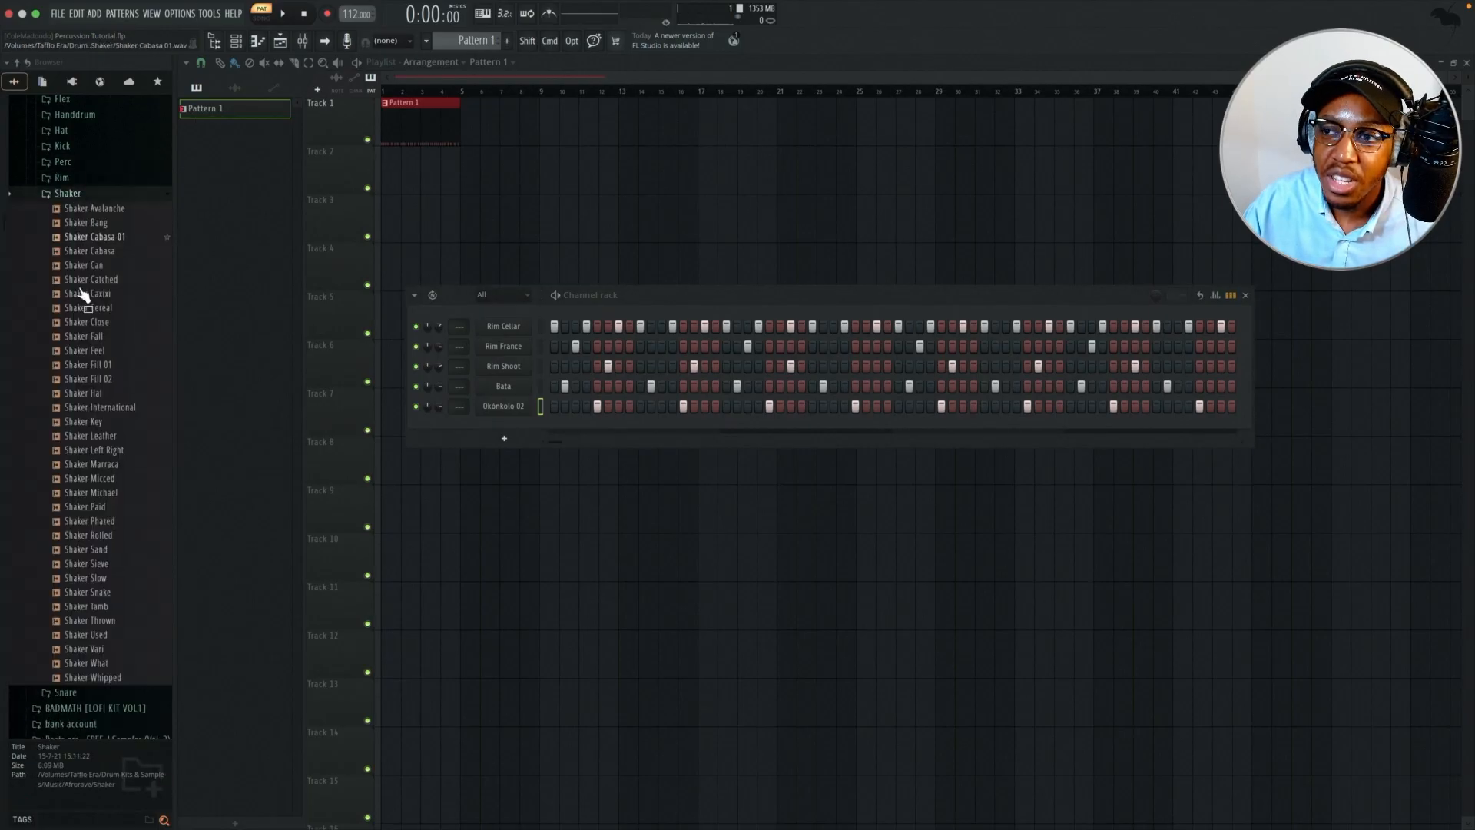
left_click(104, 336)
left_click_drag(513, 428, 1234, 426)
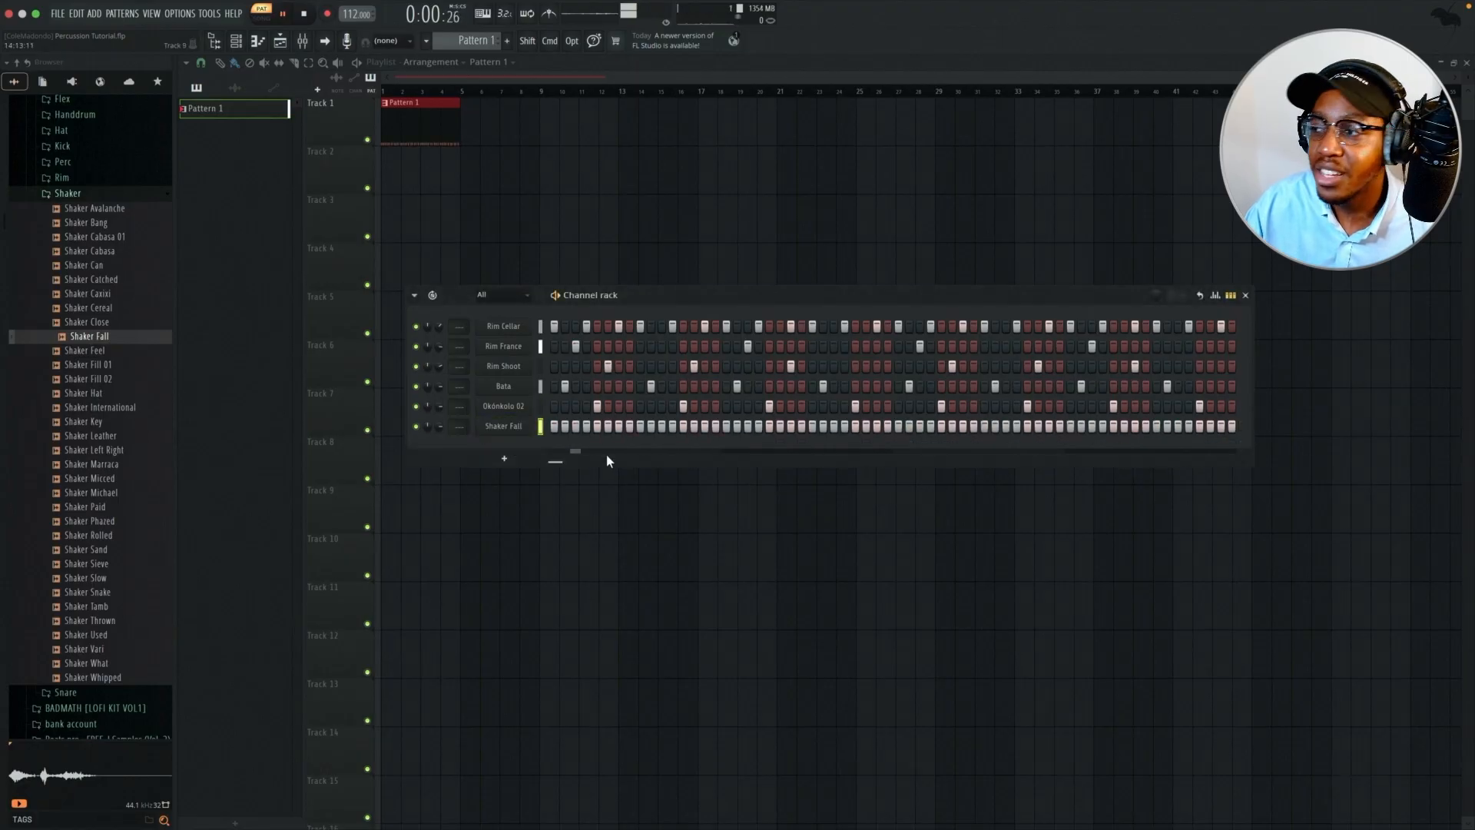
Turn on Cut itself for the Shaker Fall channel and open its notes in the piano roll.
right_click(504, 429)
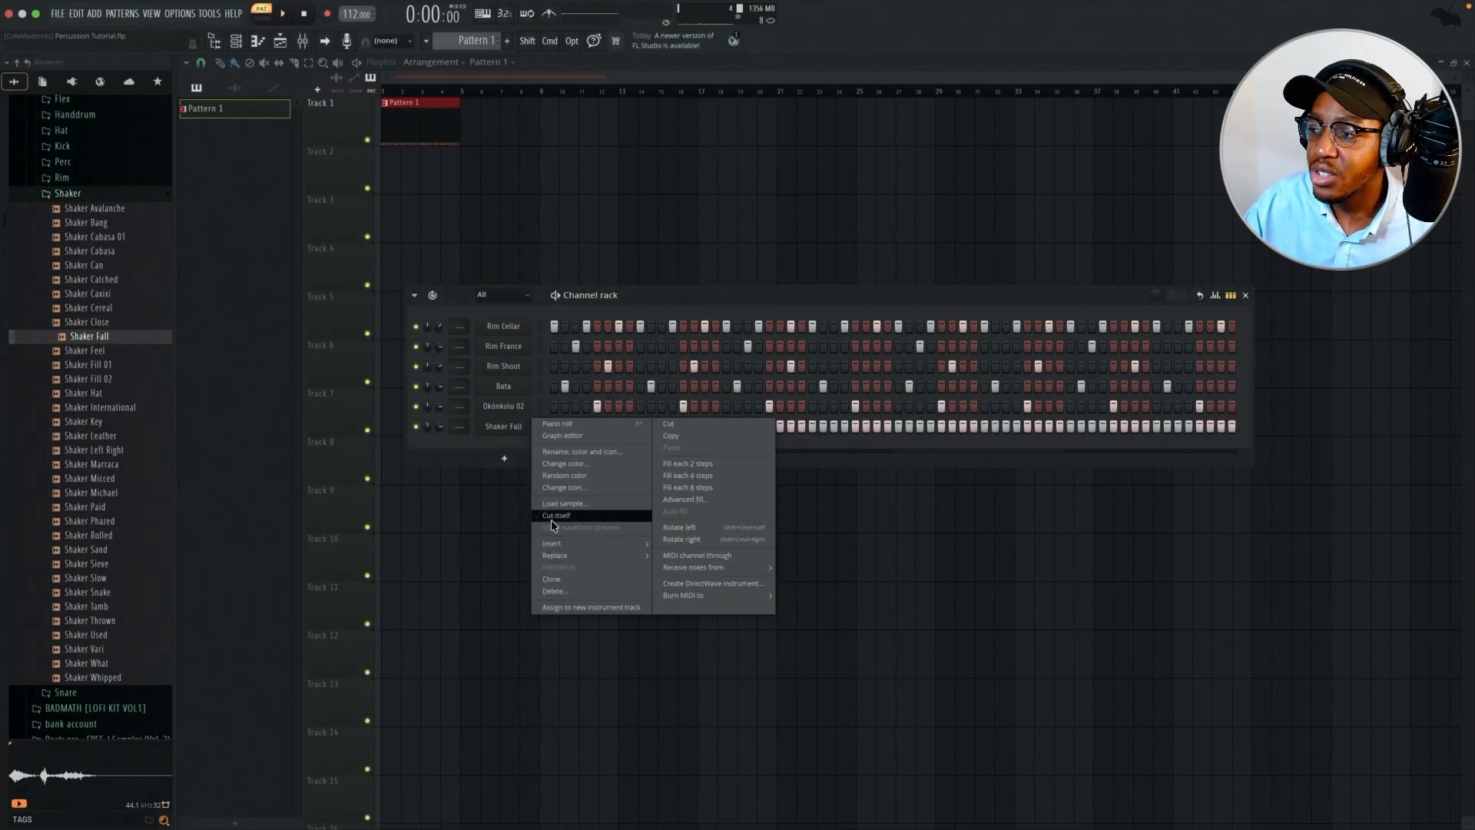
left_click(552, 523)
right_click(514, 432)
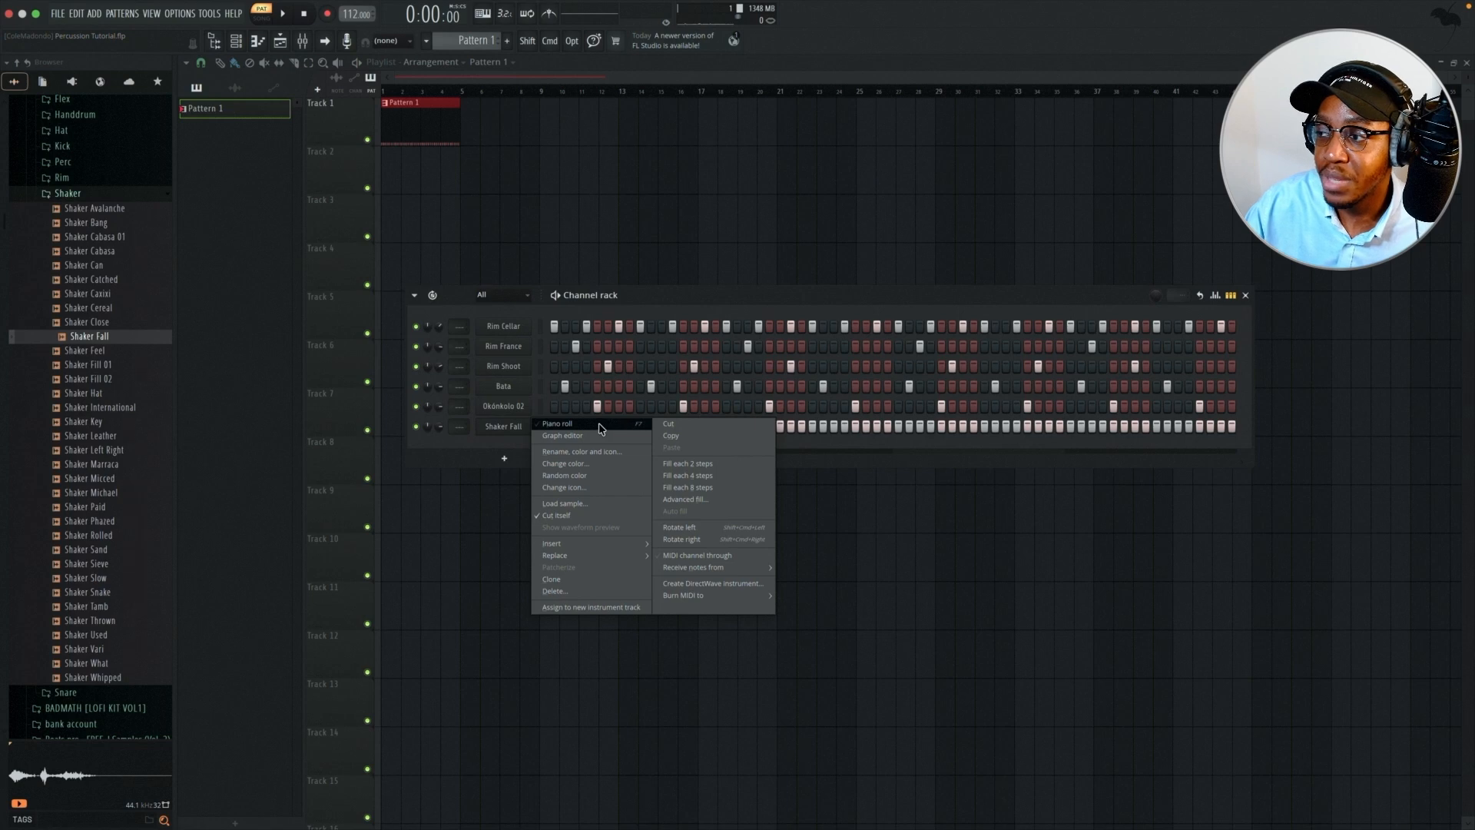
left_click(558, 424)
Randomize the panning and velocity of all Shaker Fall notes, with velocity at 31%, and play the pattern.
key("ctrl+a")
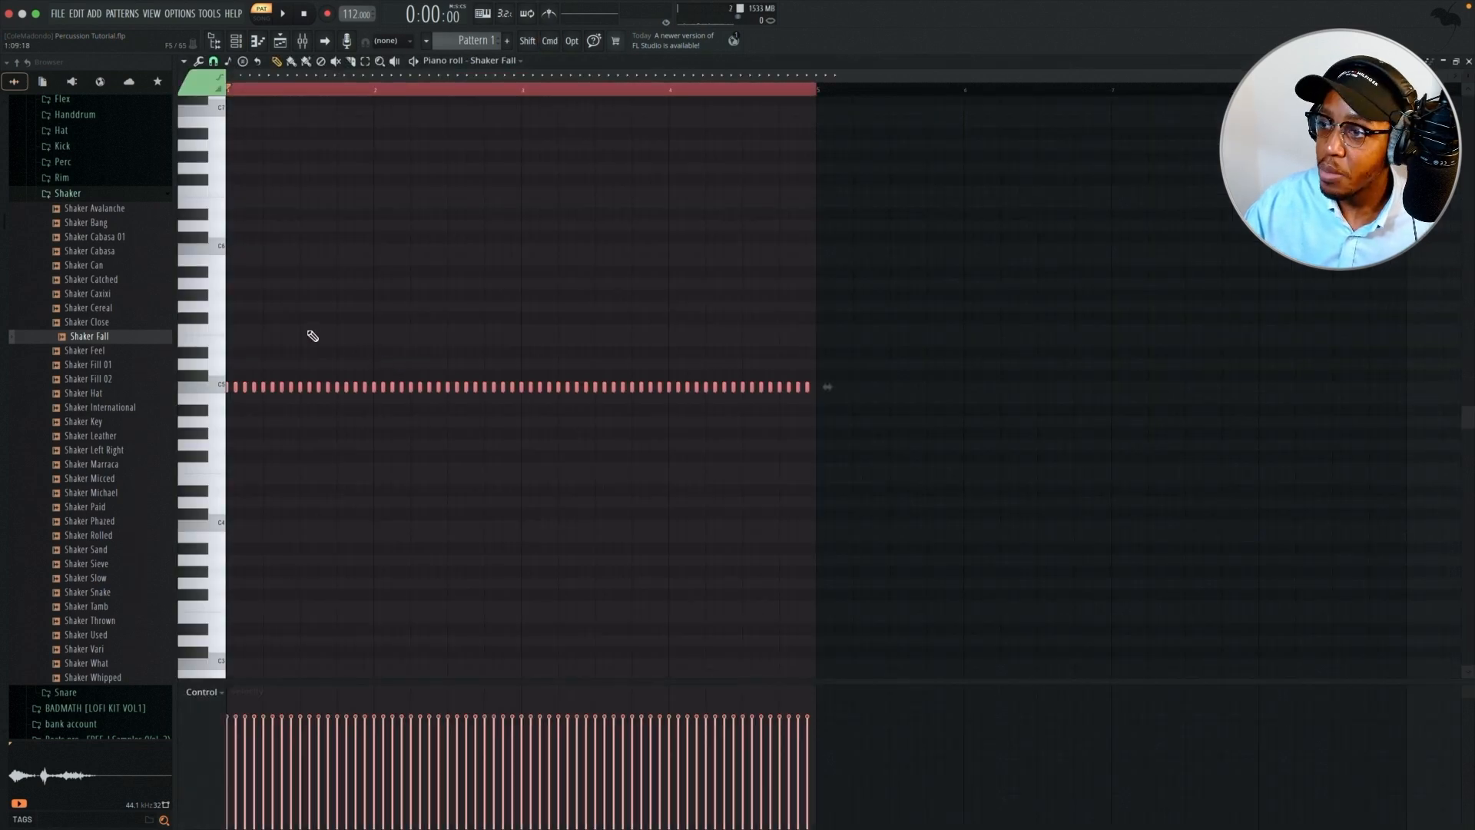
key("alt+r")
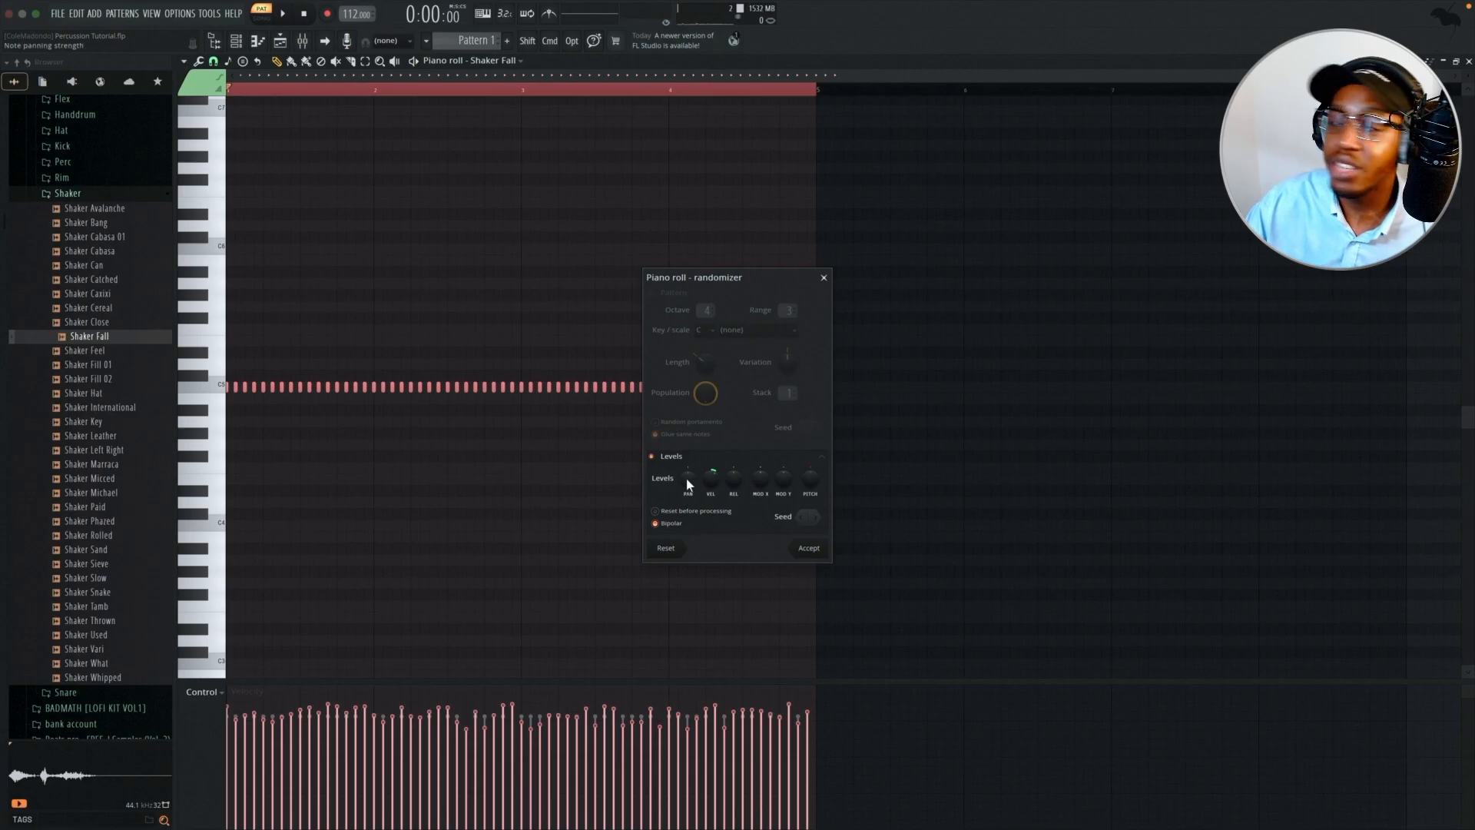
left_click_drag(688, 484, 687, 465)
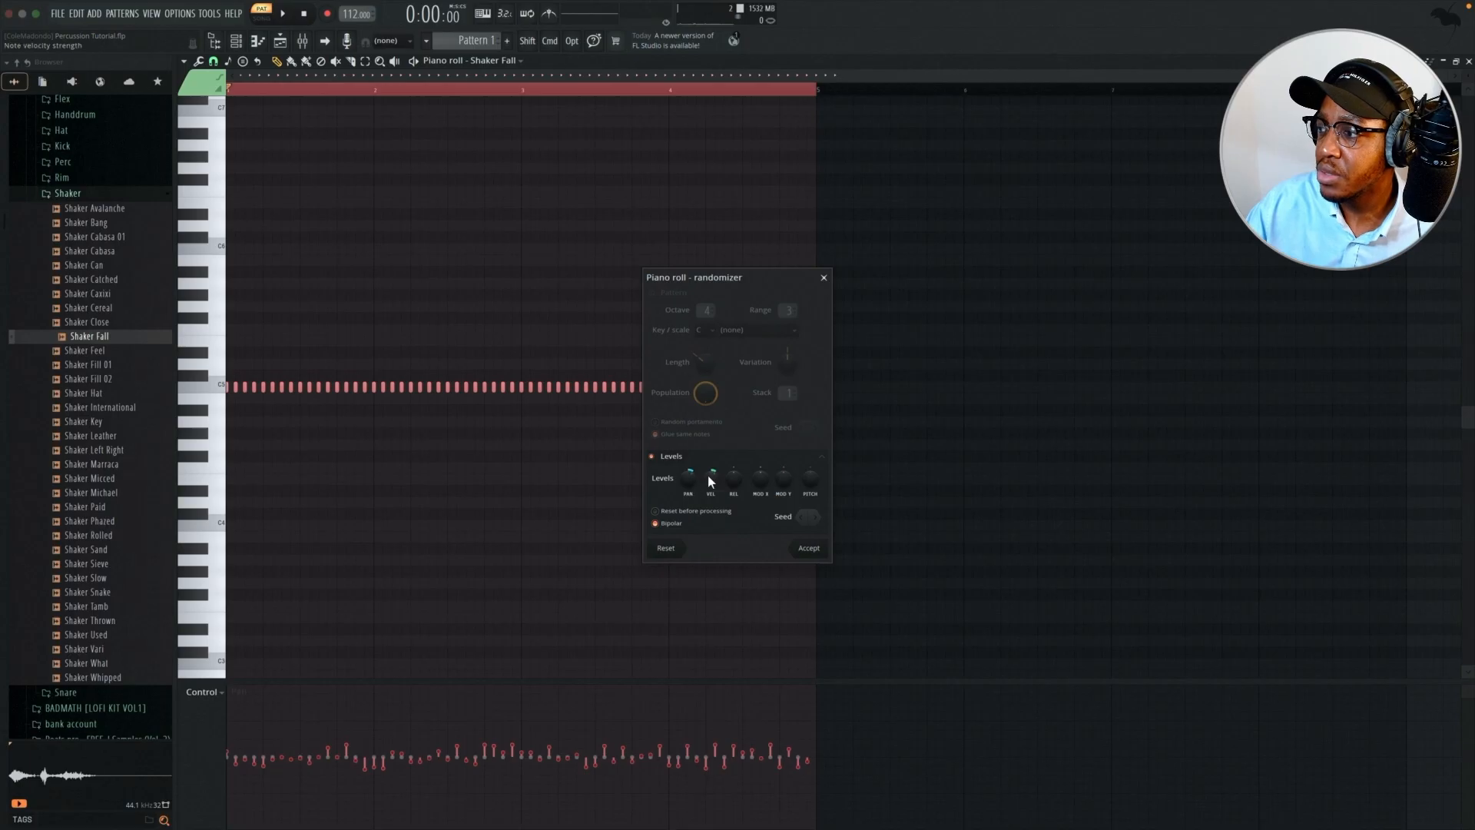
mouse_move(708, 477)
left_mouse_down()
mouse_move(708, 496)
mouse_move(711, 467)
left_mouse_up()
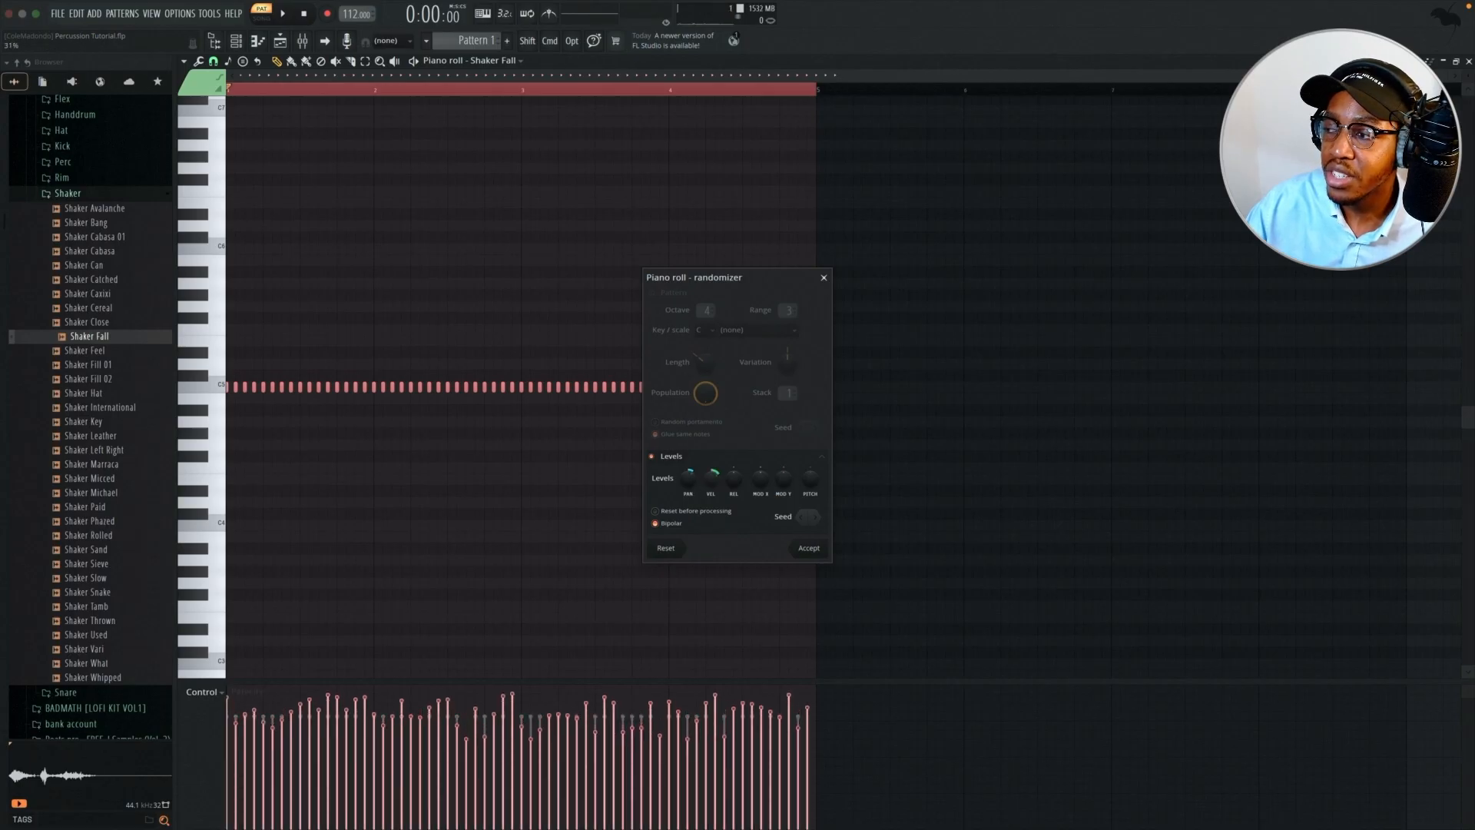
left_click(807, 547)
key("space")
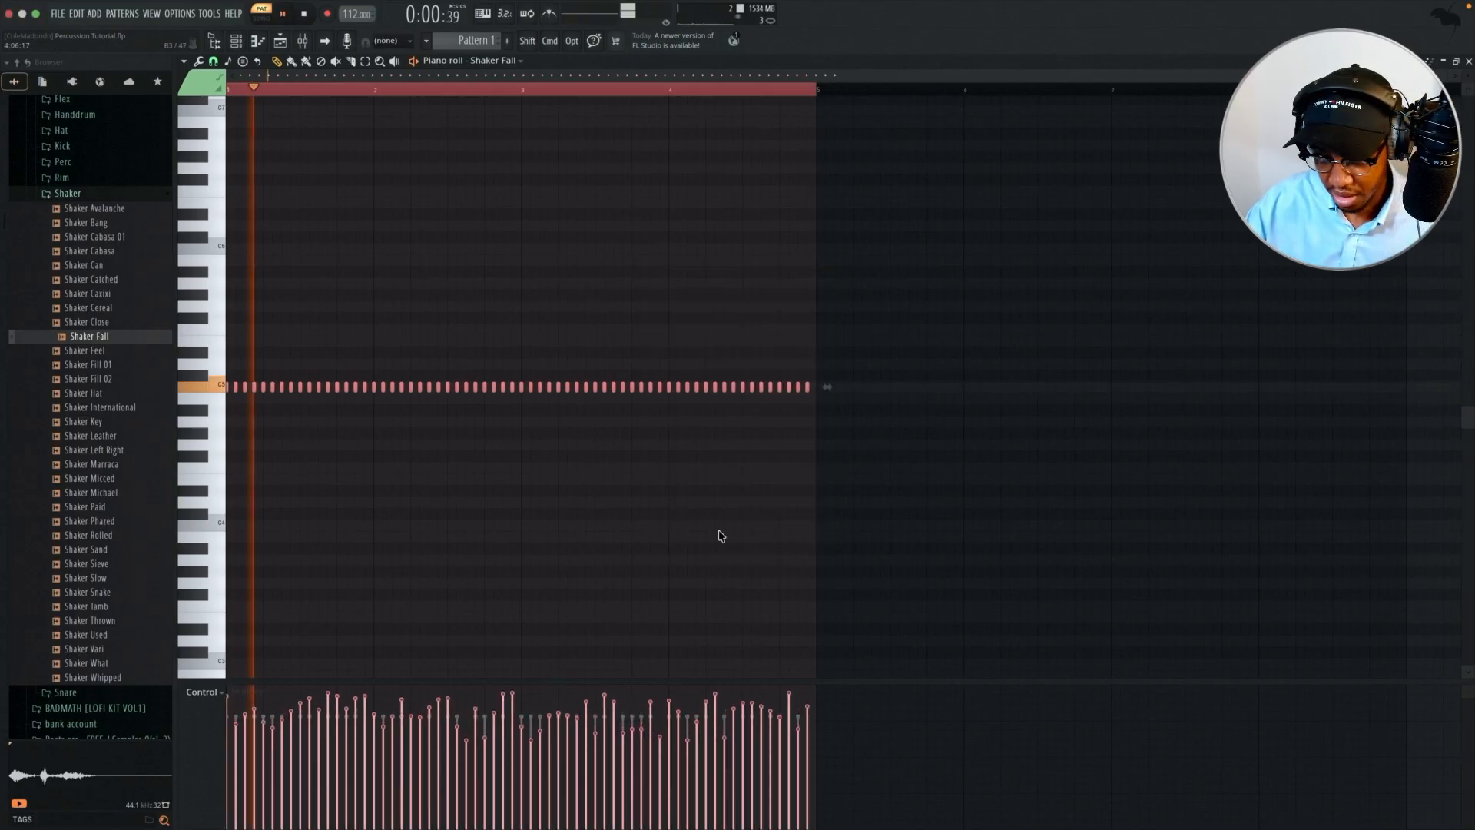
key("super+d")
Move Shaker Fall to the first position in the Channel rack and assign it to mixer track 1.
key("F6")
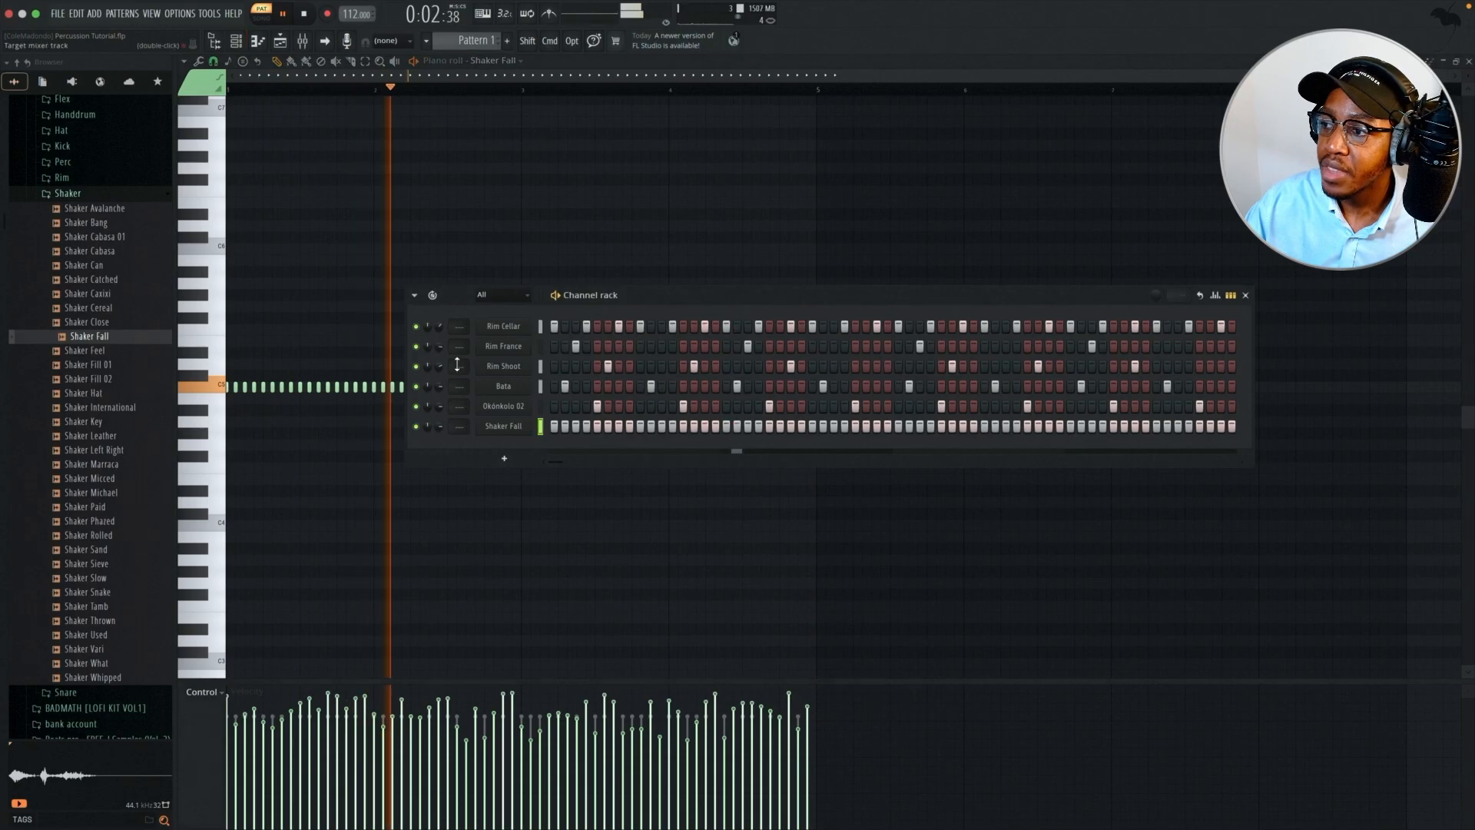
key("space")
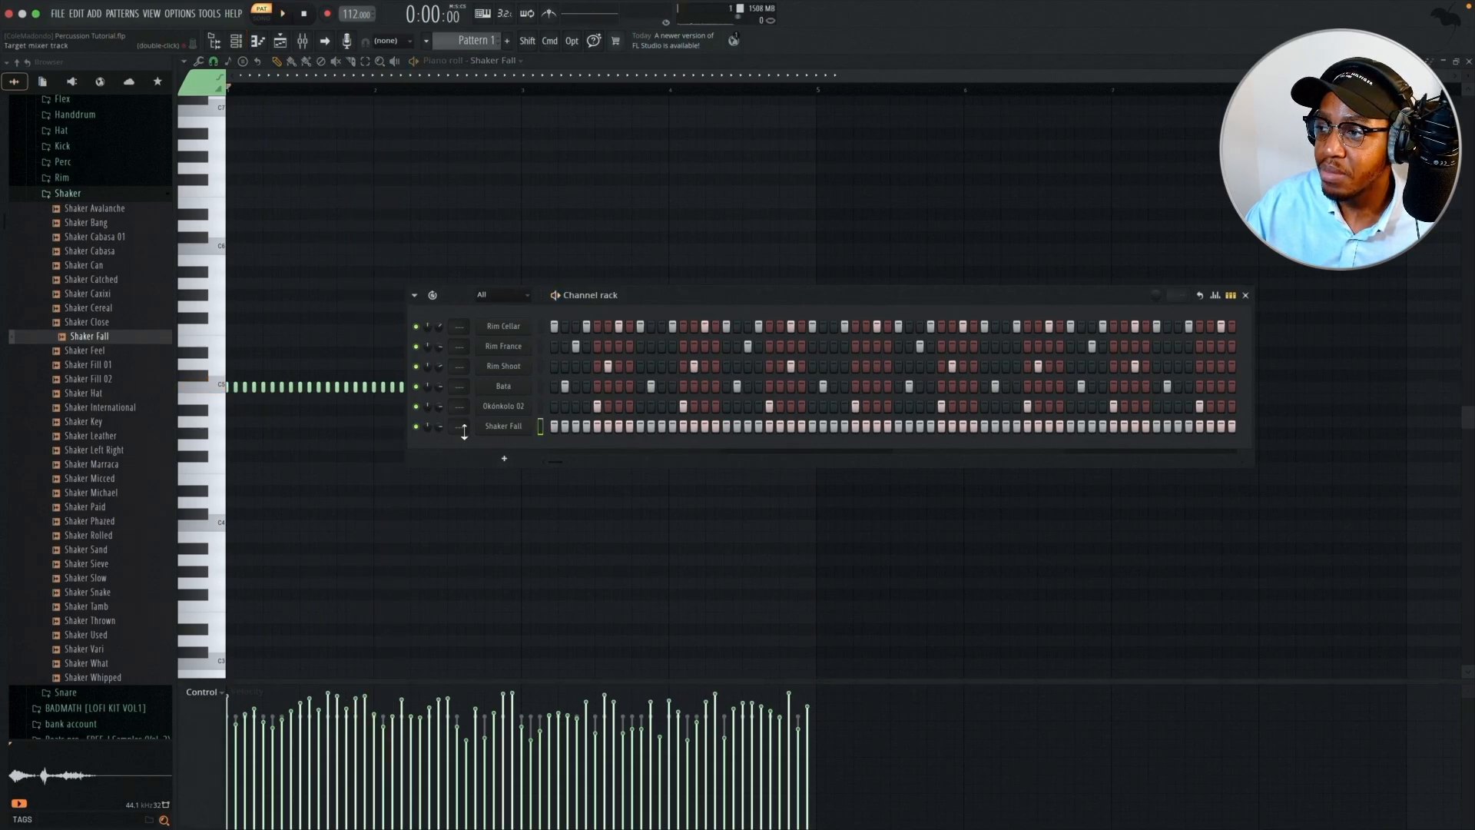
key("alt+Up")
key("alt+Up")
key("alt+Up")
key("alt+Up")
key("alt+Up")
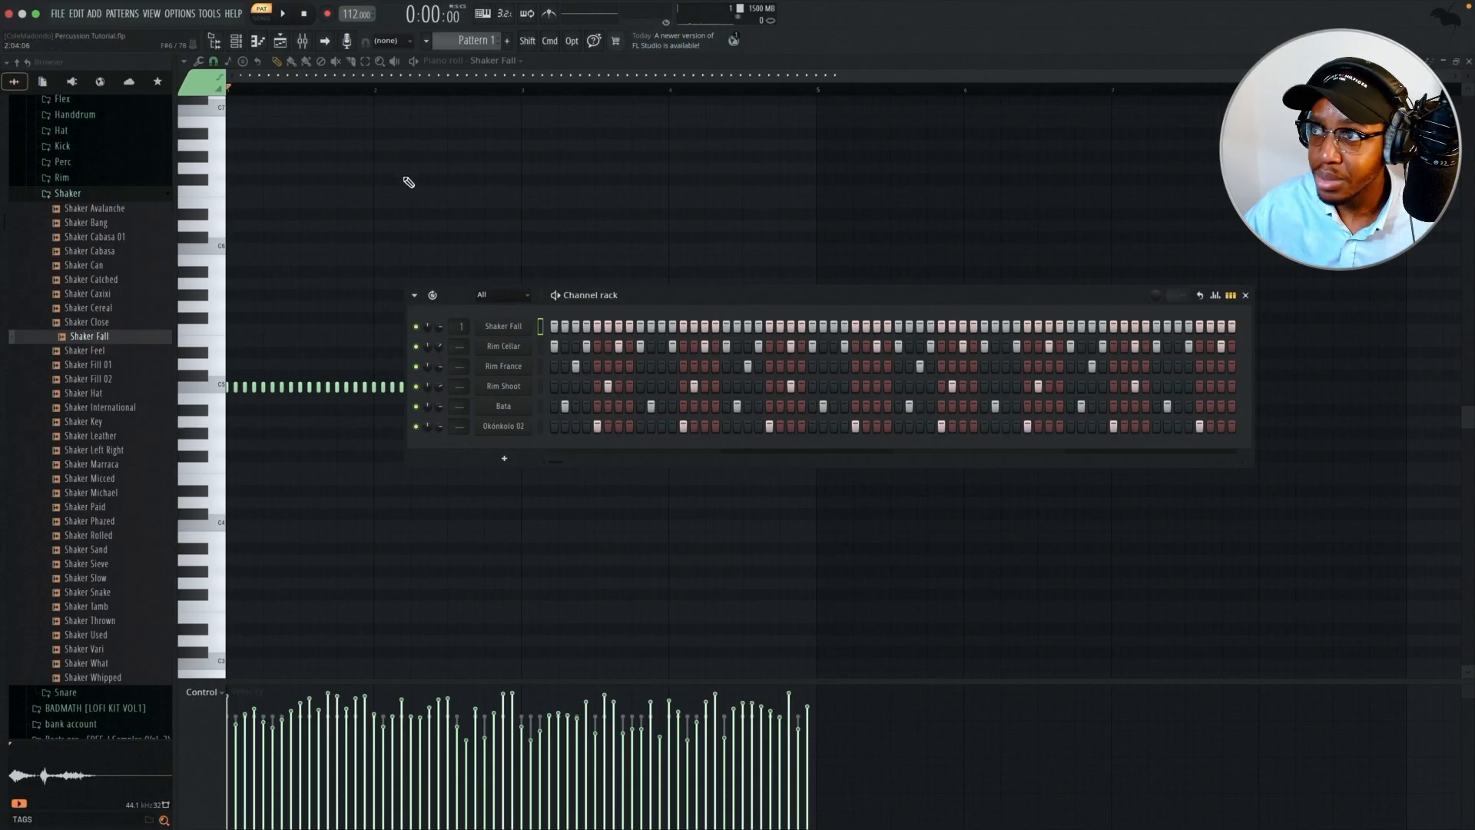
Open the mixer and rename Insert 9 as Verb.
left_click(303, 41)
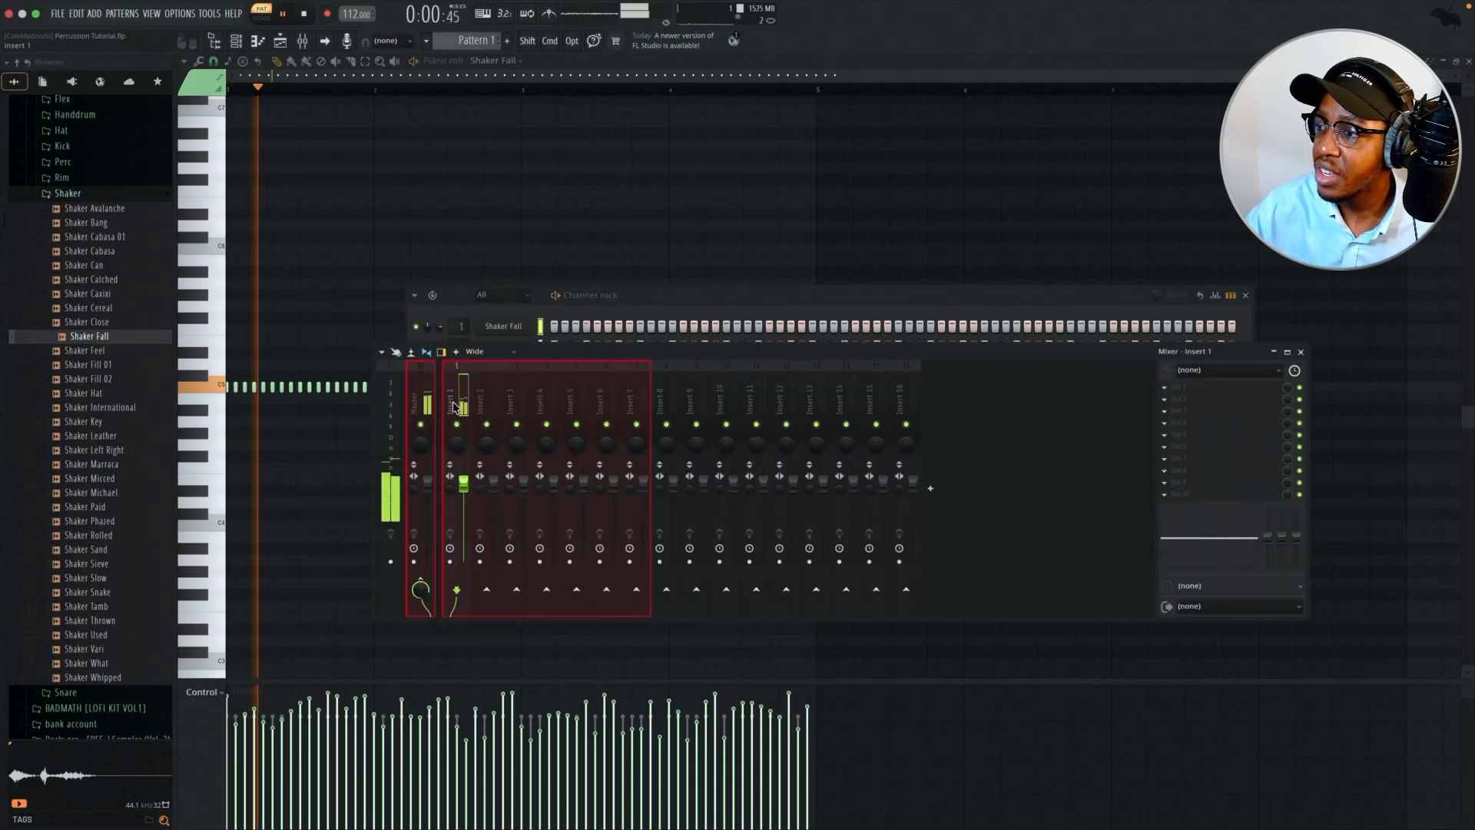
left_click(700, 589)
right_click(703, 390)
left_click(734, 375)
type("Verb")
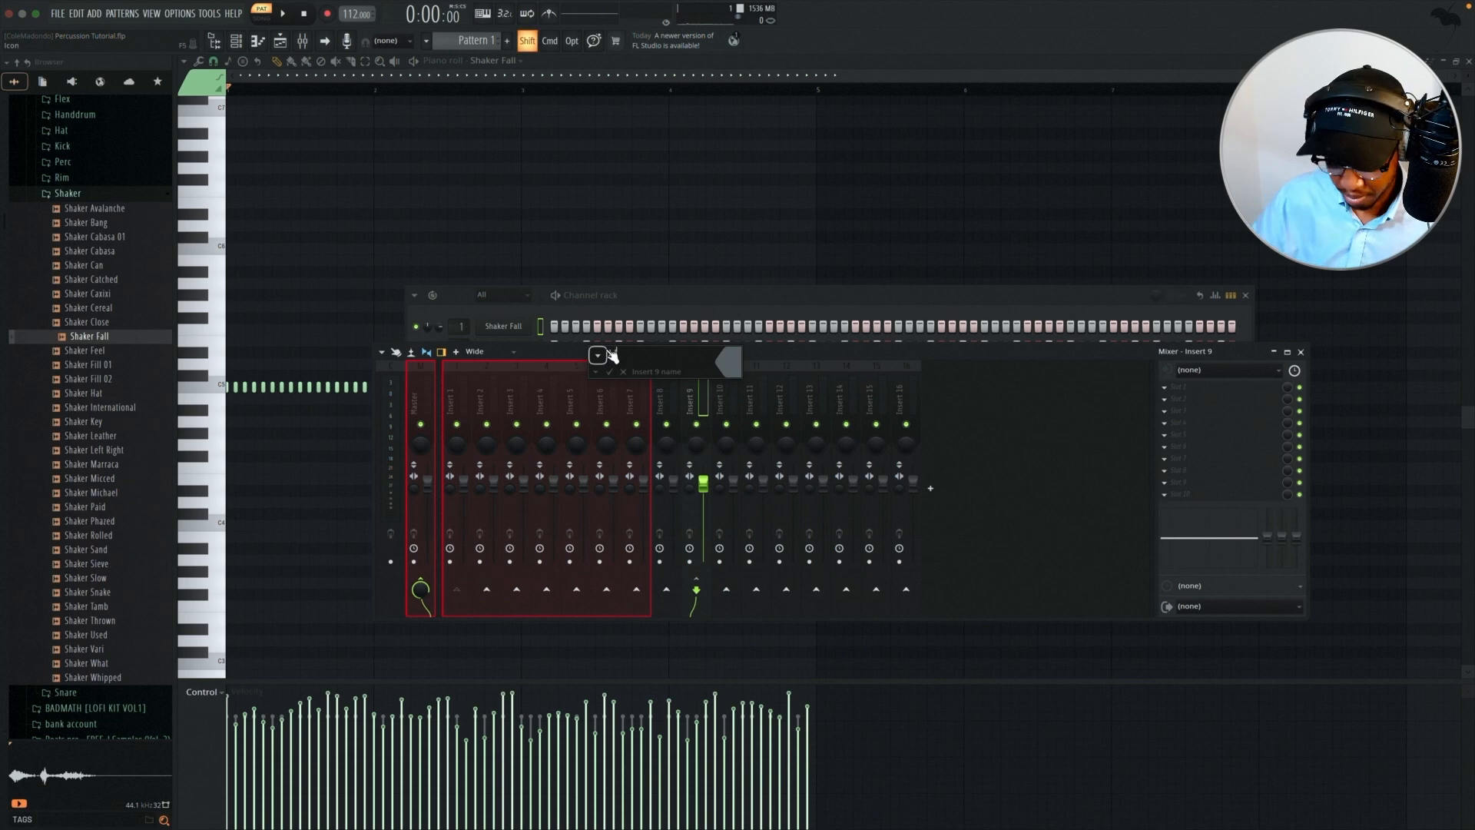
key("Return")
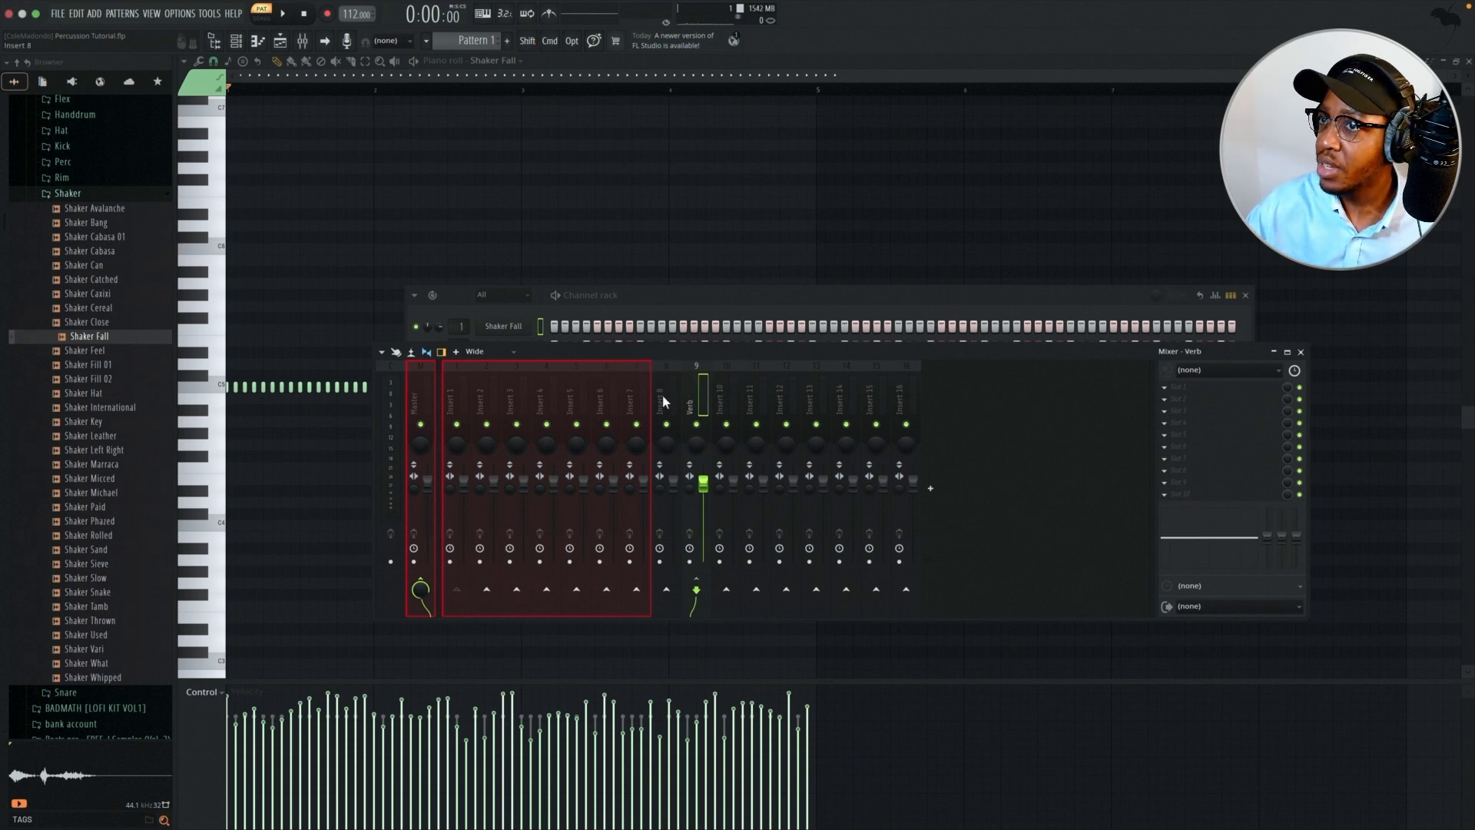
Load Fruity Reeverb 2 in the Verb track's first effect slot and raise its wet level.
left_click(1206, 388)
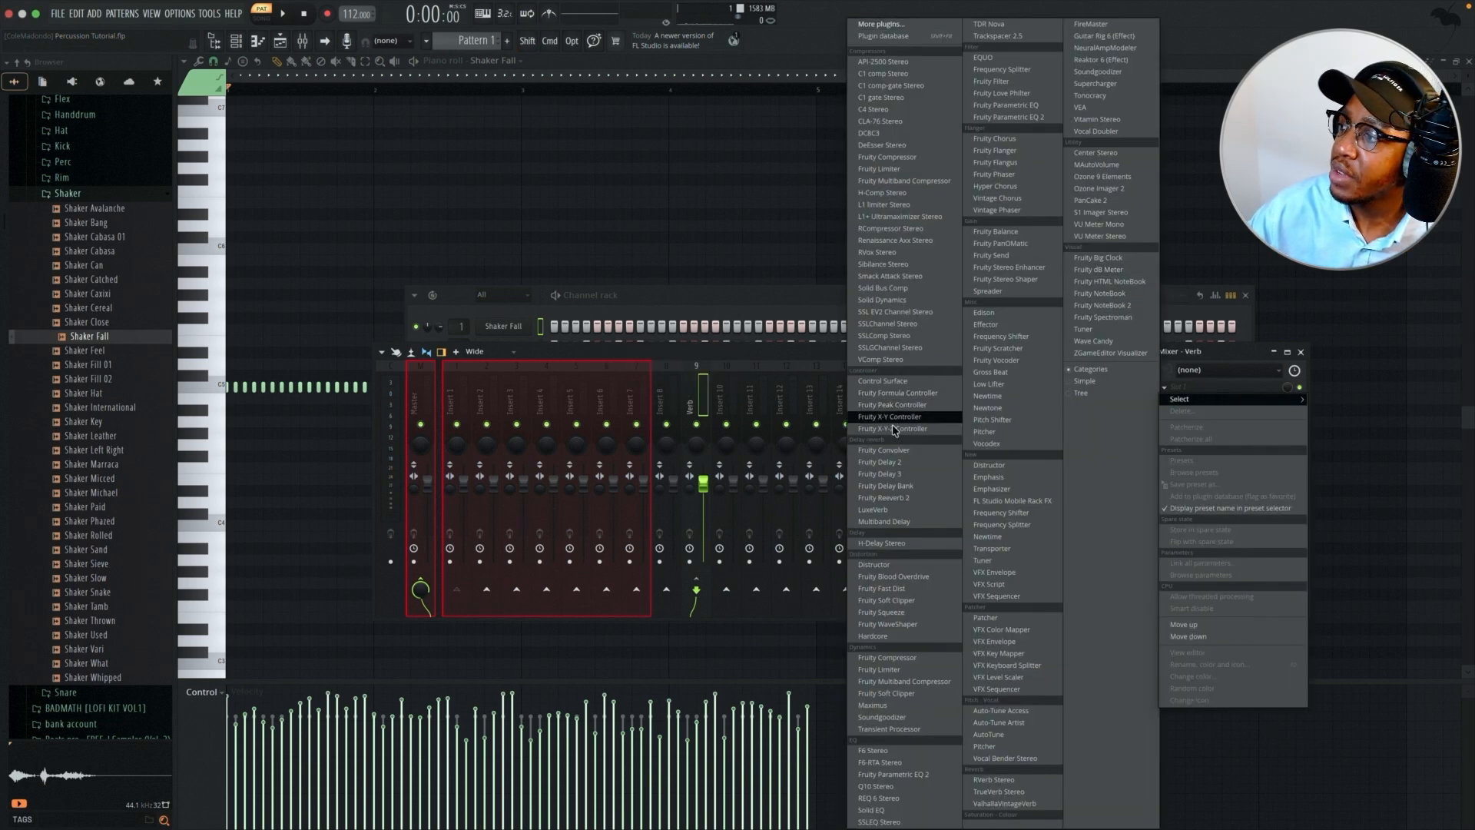
left_click(895, 498)
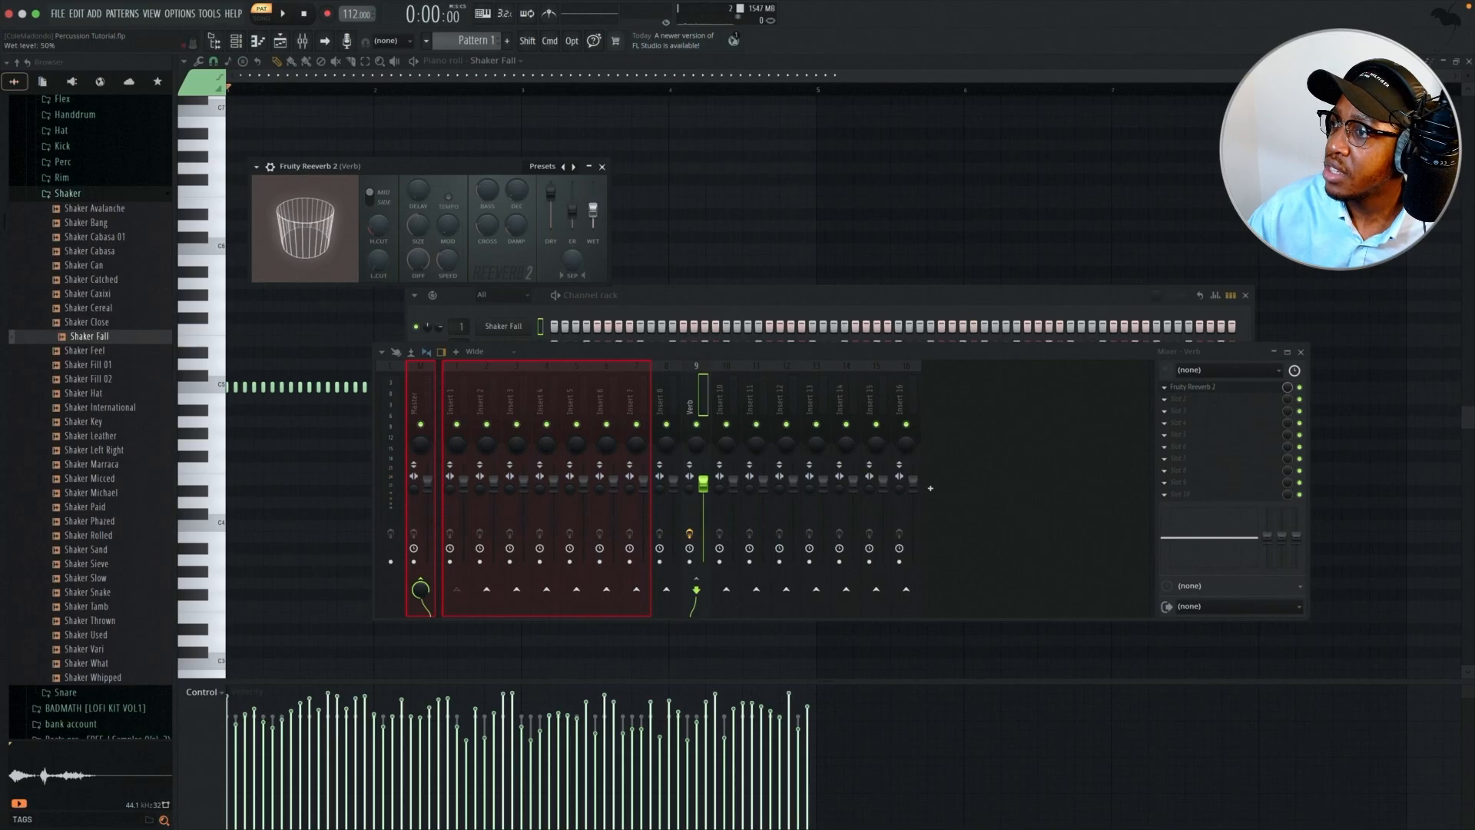
left_click_drag(593, 211, 593, 196)
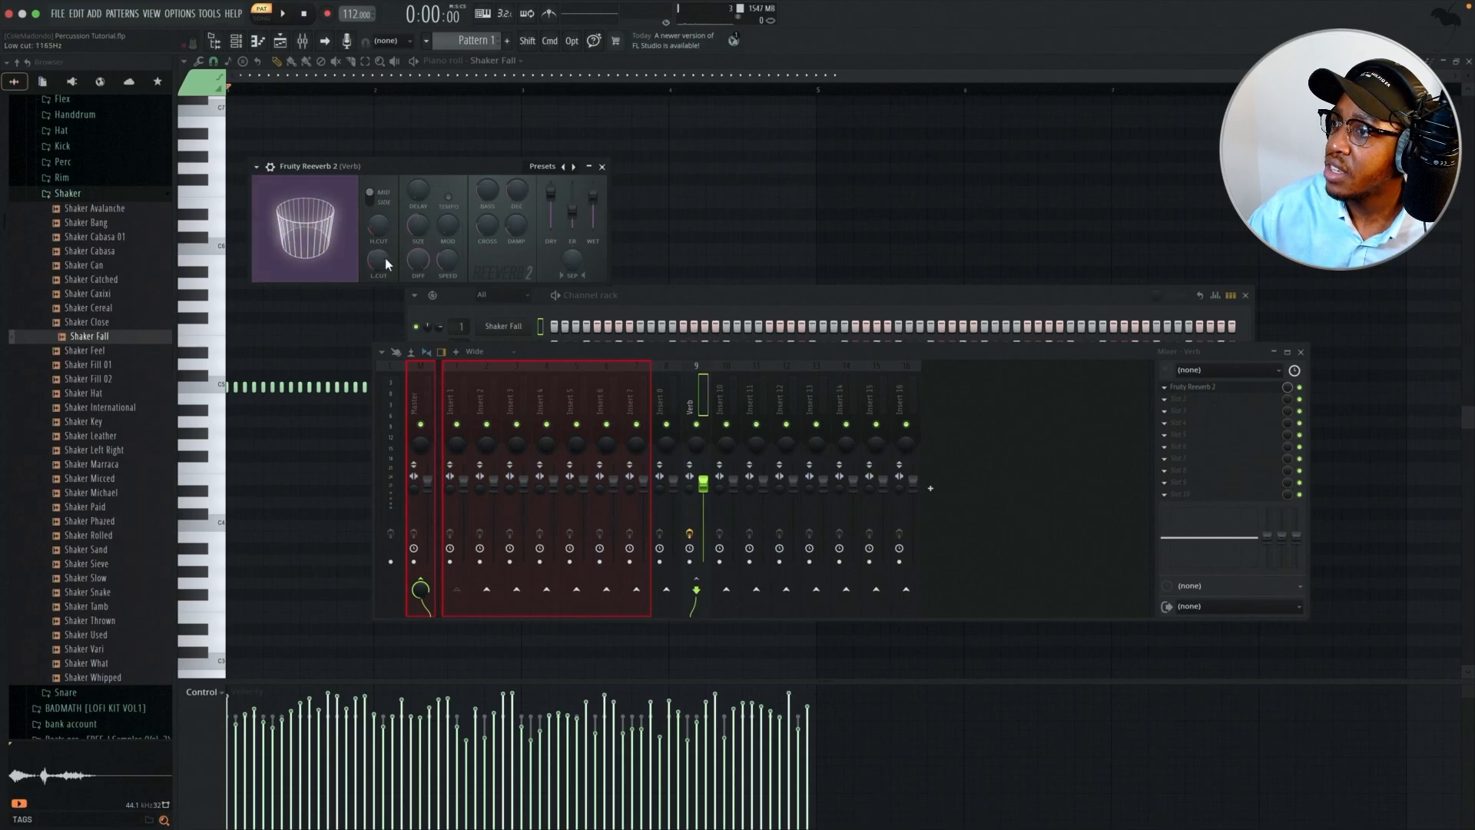
left_click(602, 166)
Send mixer track Insert 1 to the Verb track and play the pattern to hear the reverb.
left_click(466, 392)
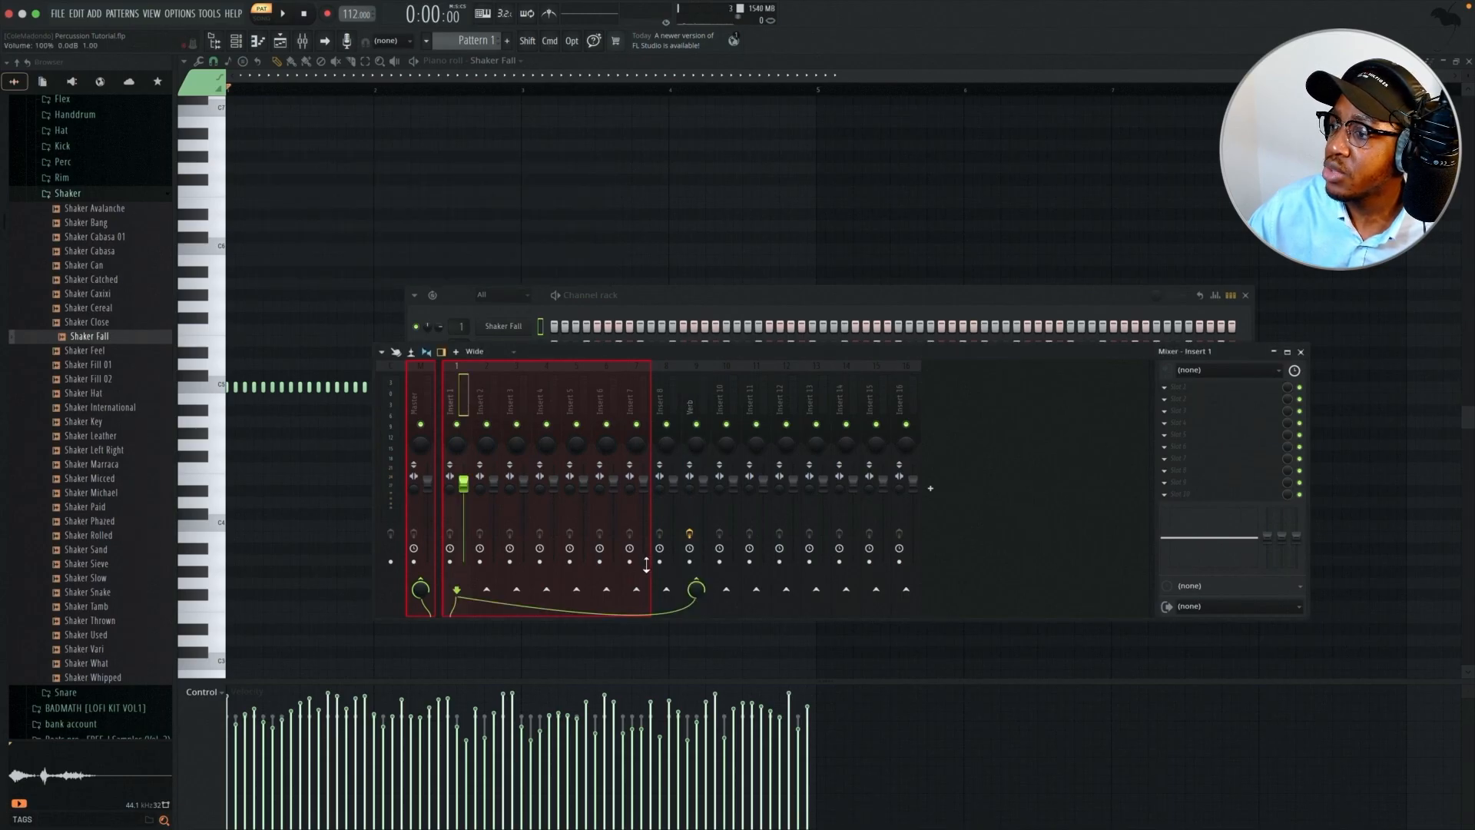
key("space")
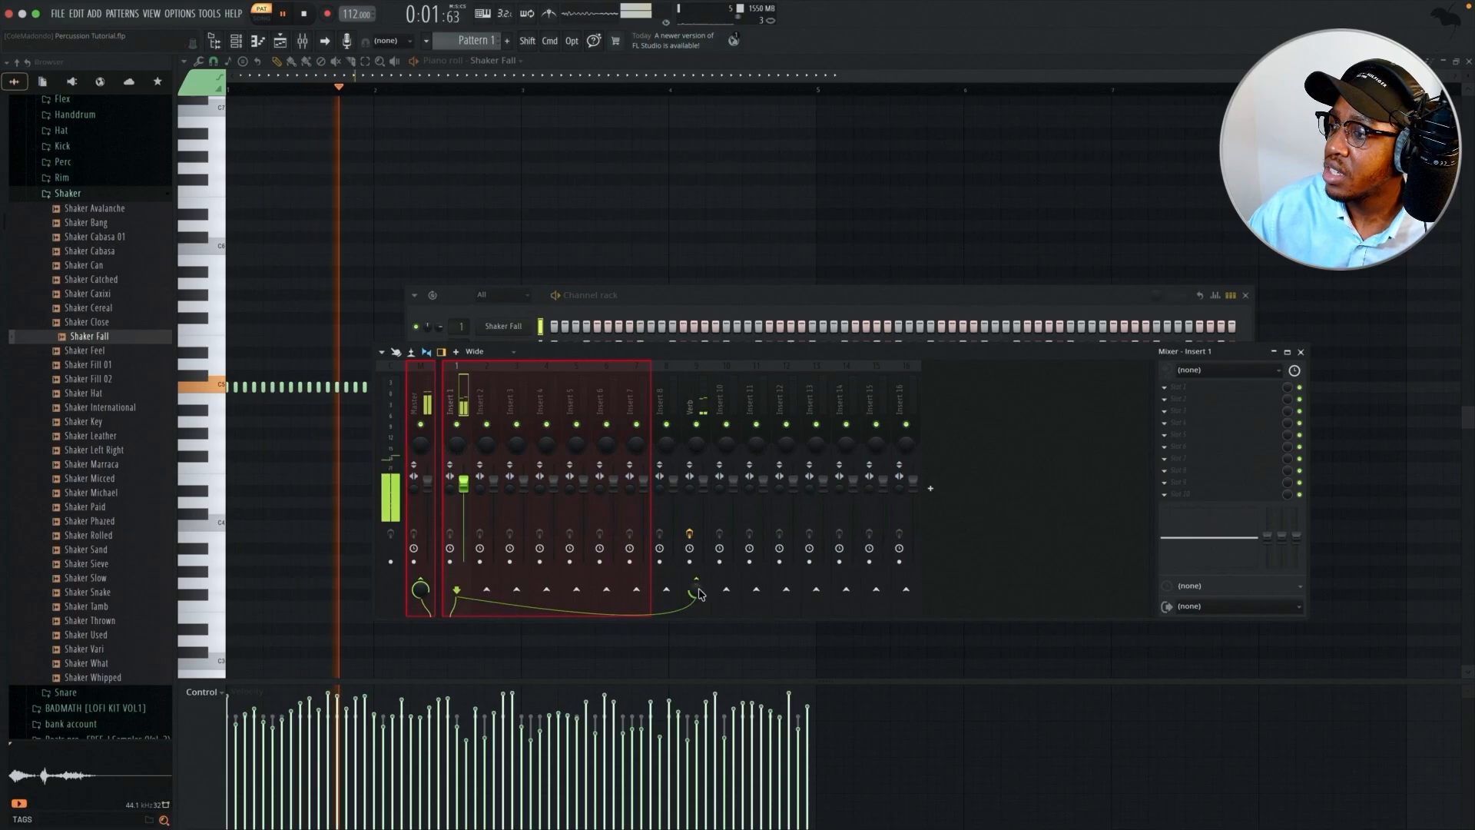
key("space")
Route the selected Shaker Fall channel to mixer track Insert 1 and play the pattern briefly.
right_click(458, 394)
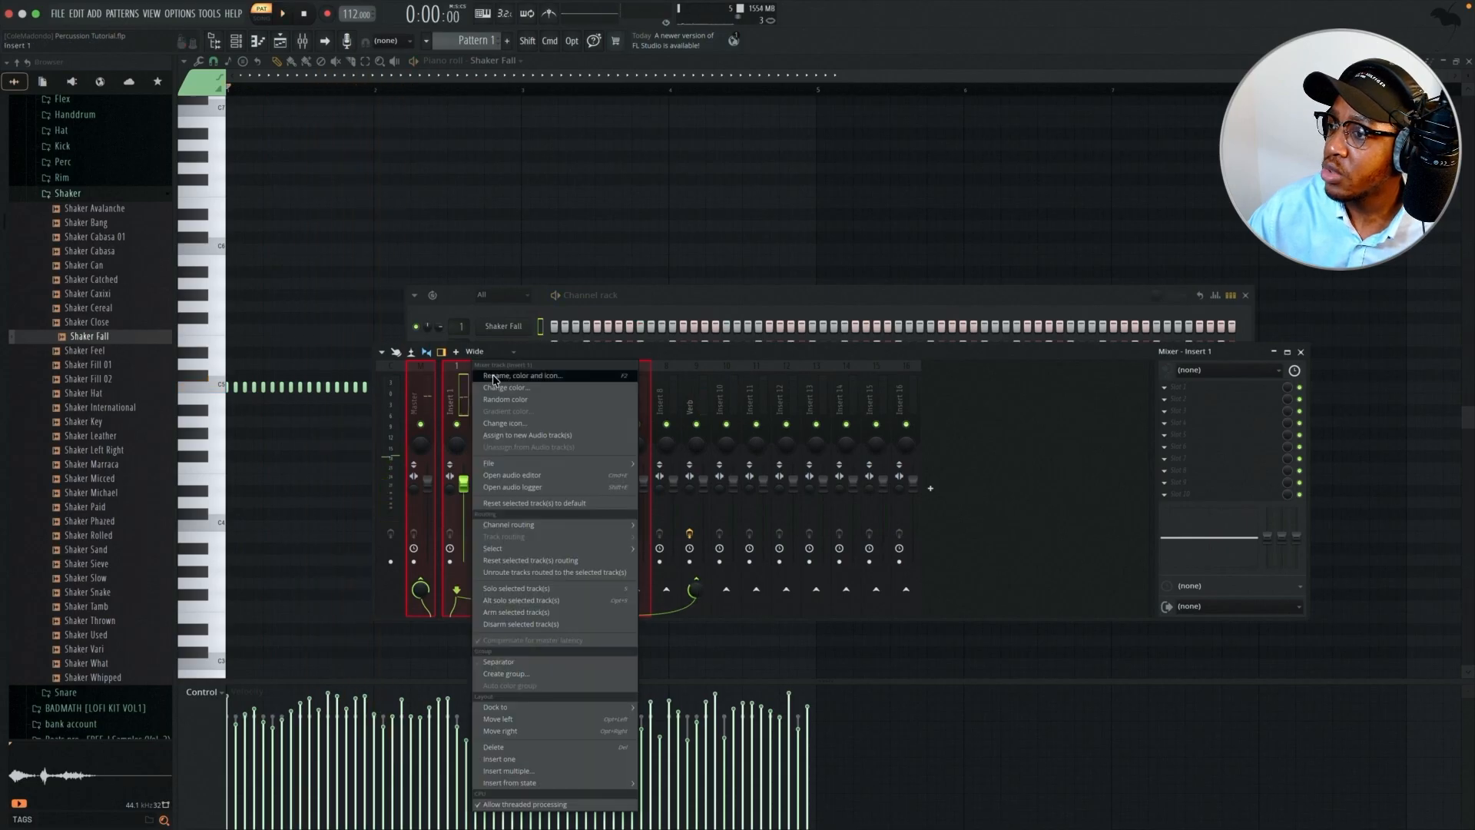
left_click(464, 388)
right_click(462, 386)
mouse_move(536, 521)
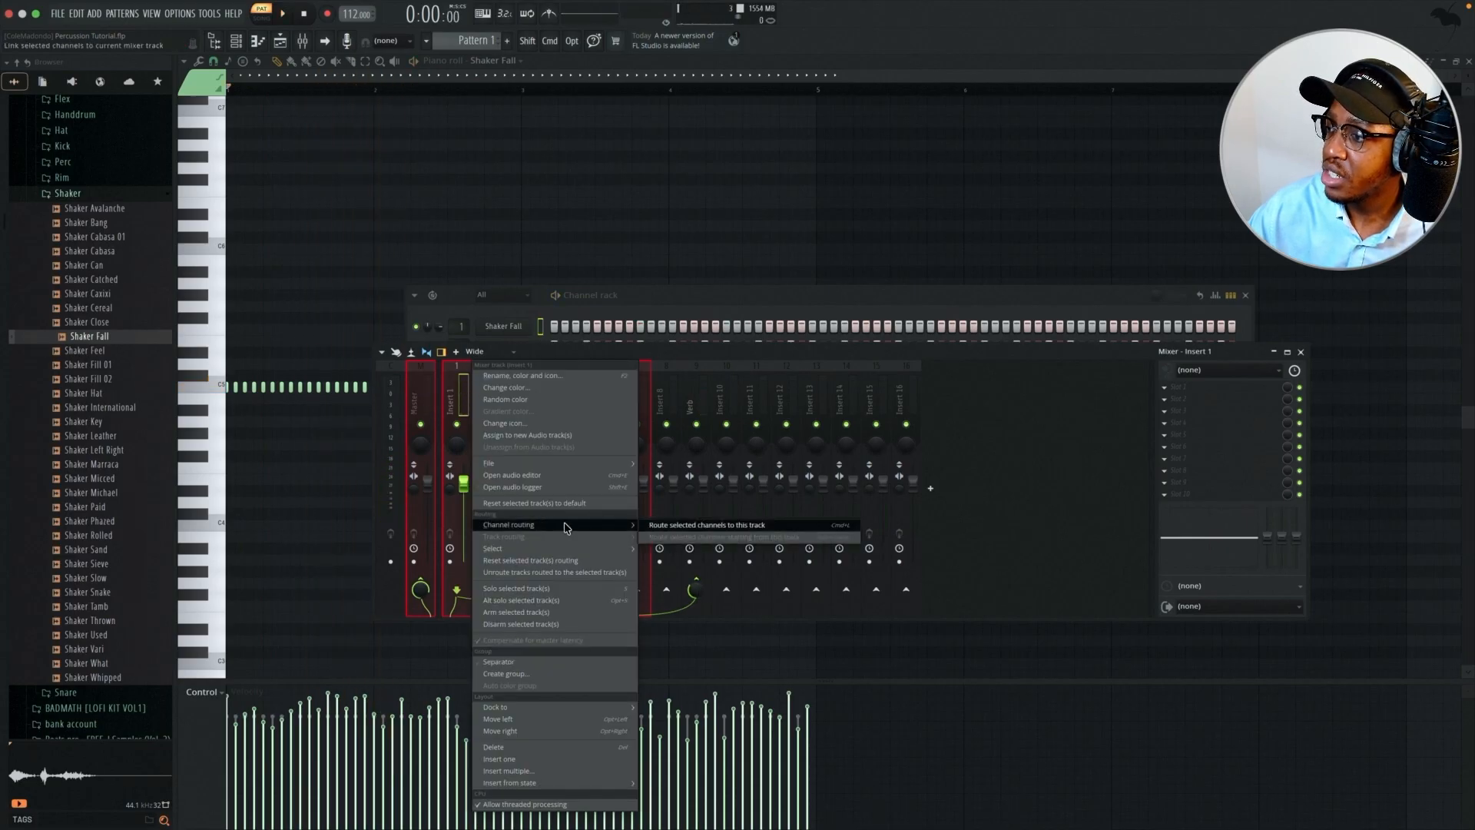
left_click(676, 526)
key("space")
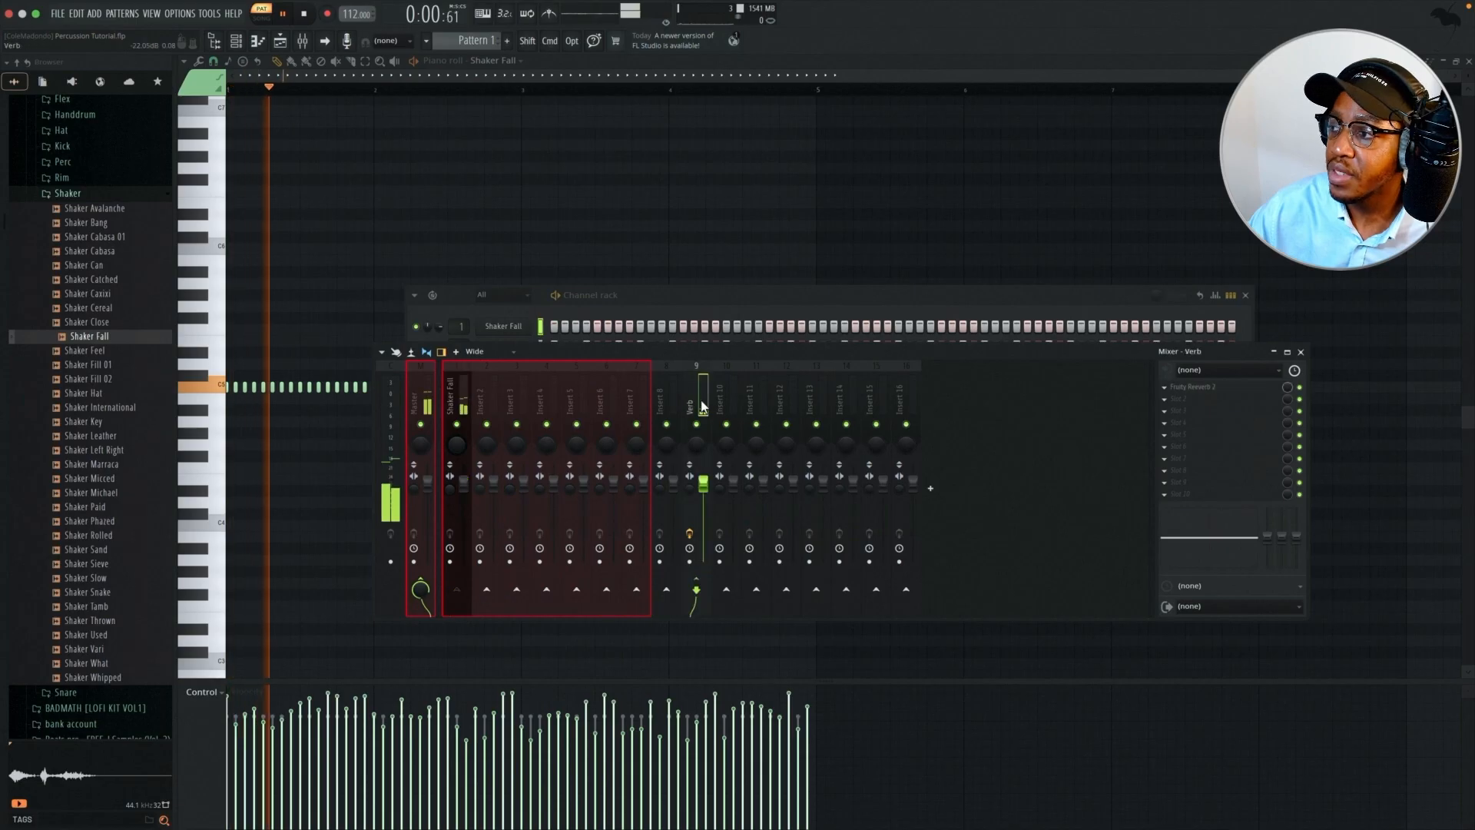
key("space")
Color the Verb mixer track Dark Cyan, #478D75.
right_click(708, 366)
left_click(761, 388)
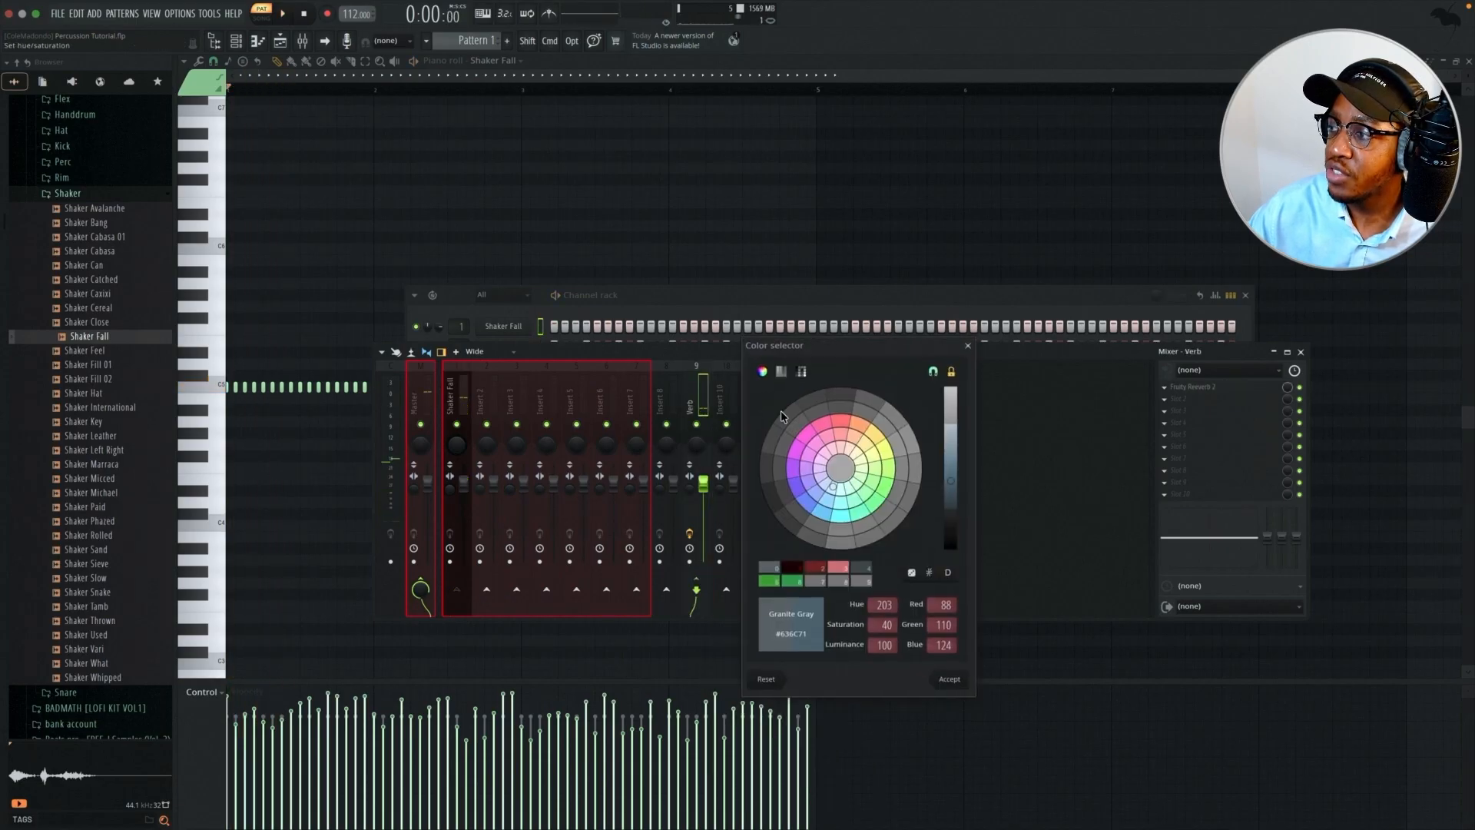
left_click(820, 444)
left_click(855, 492)
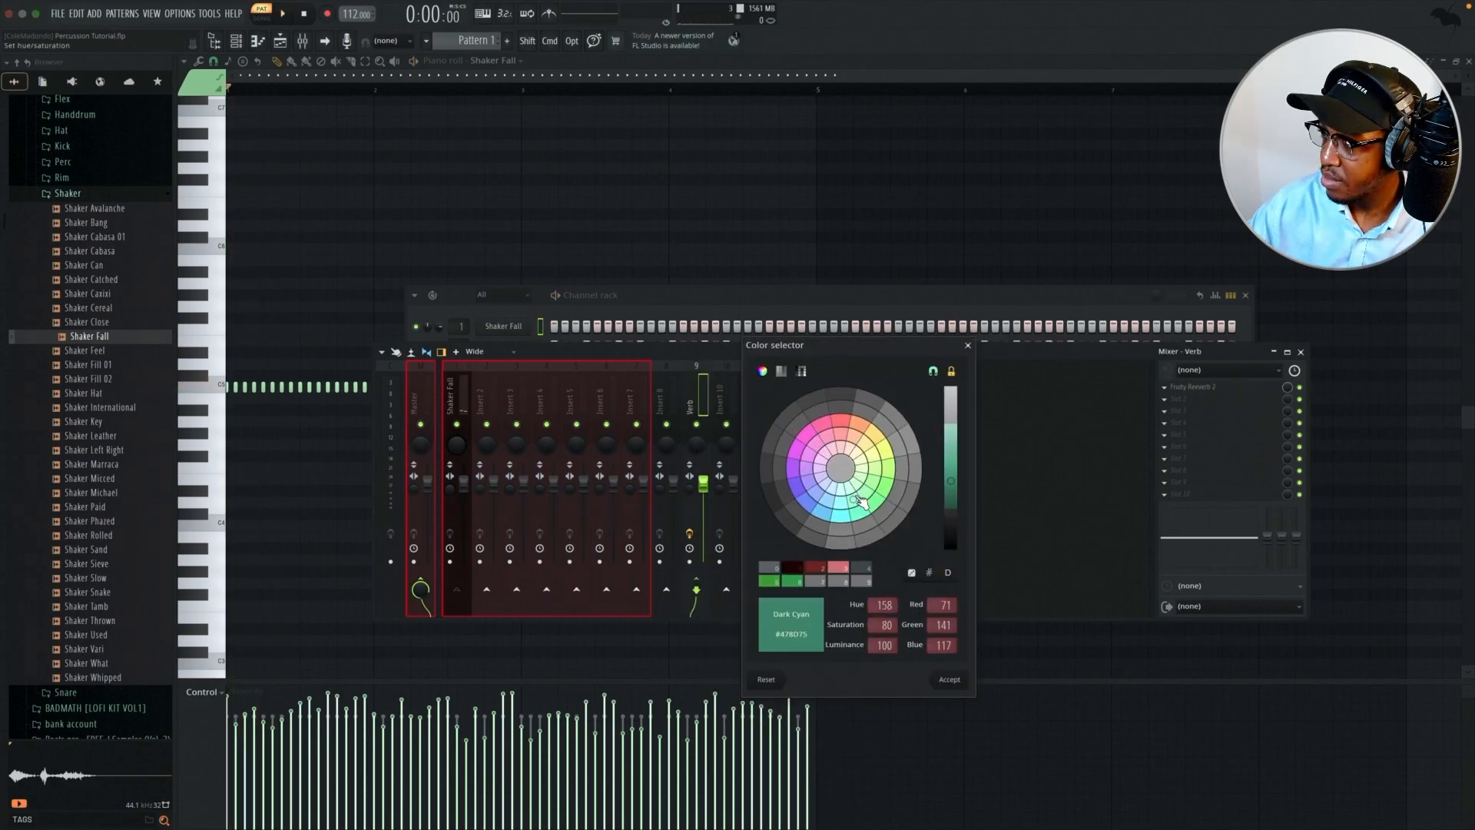
key("Return")
Apply the Verb track's green color to Insert 10 as well.
left_click(724, 389)
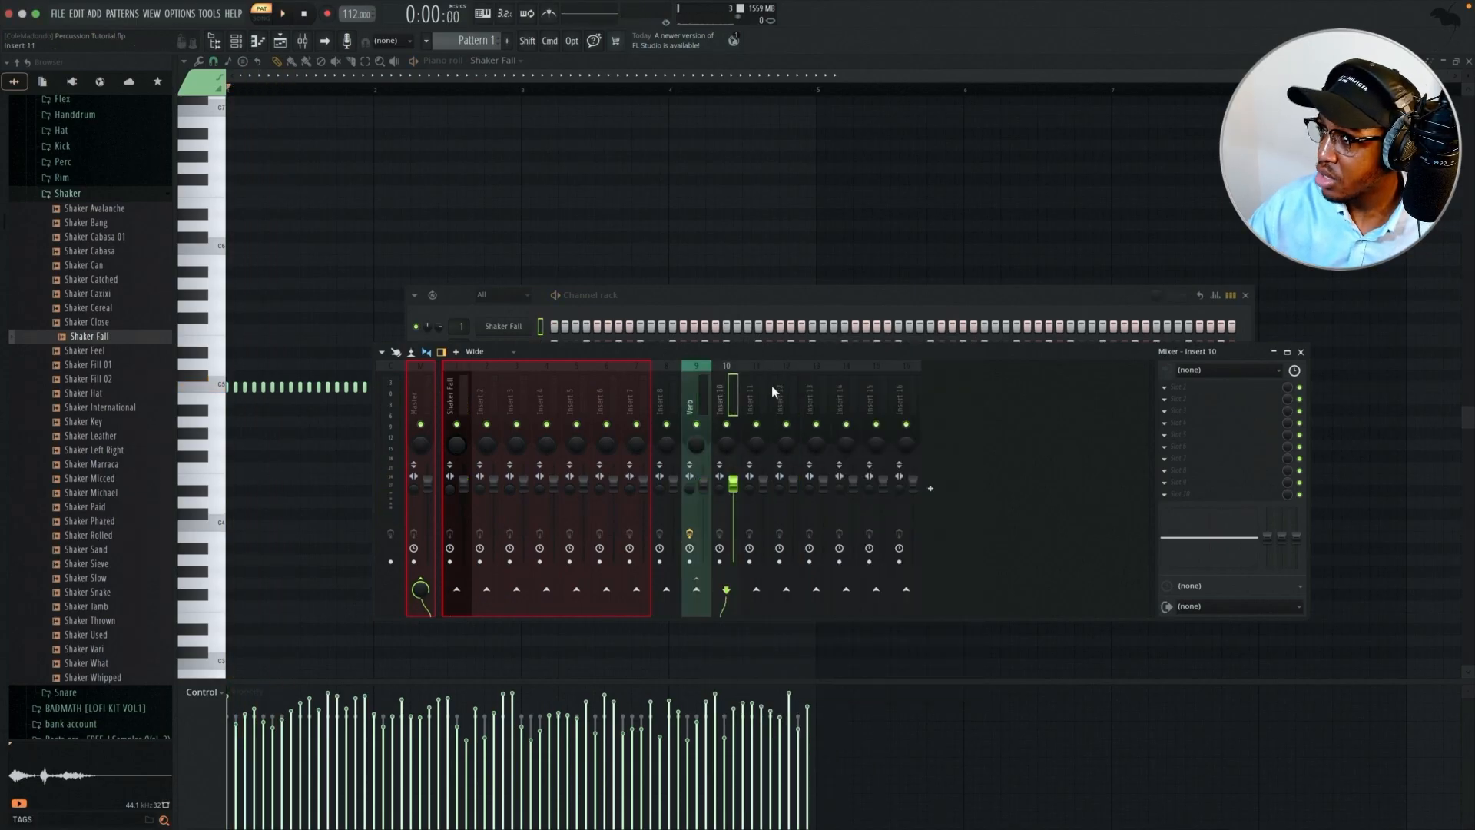
right_click(708, 381)
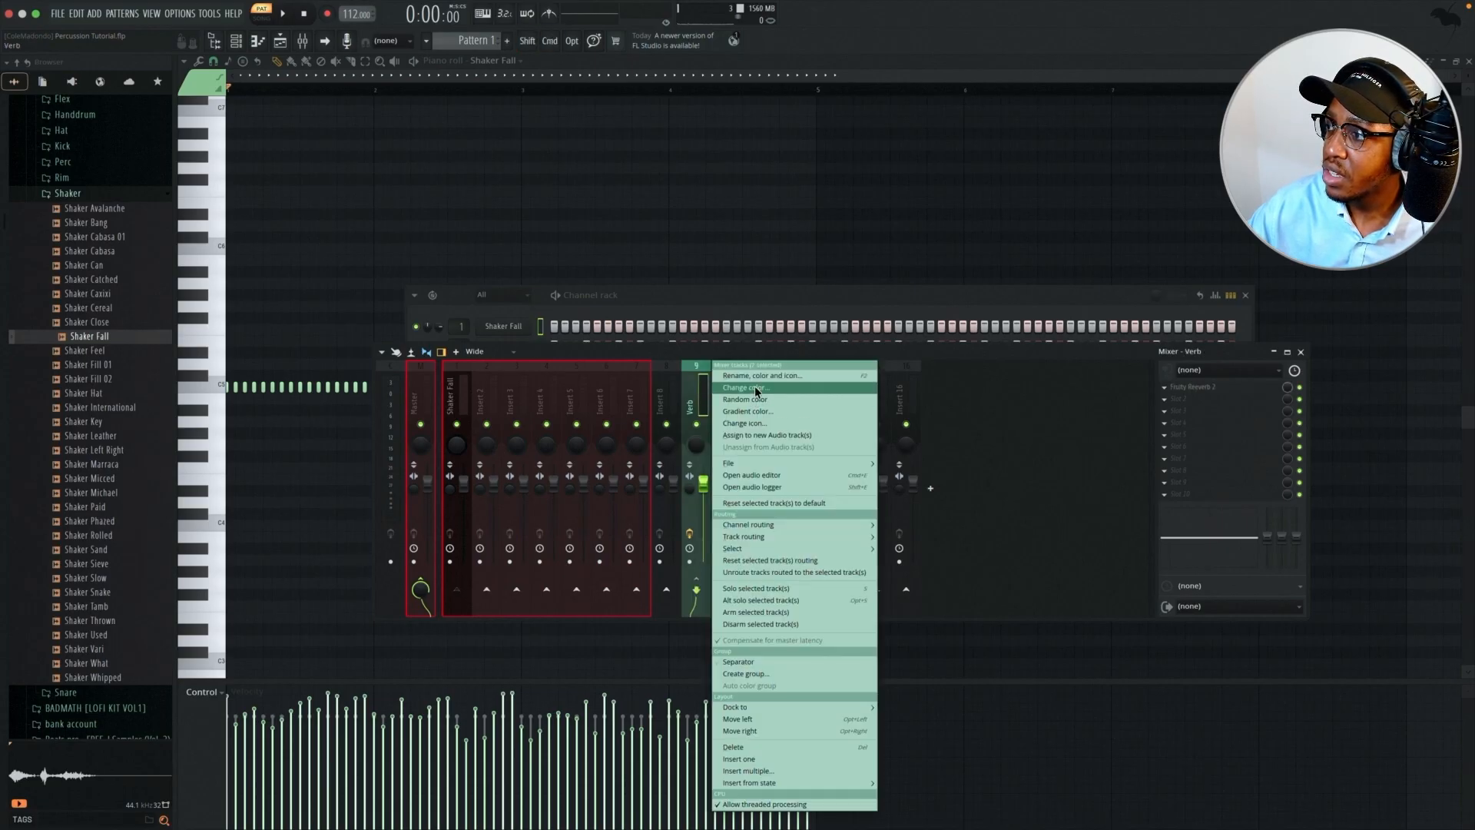
left_click(754, 387)
key("Return")
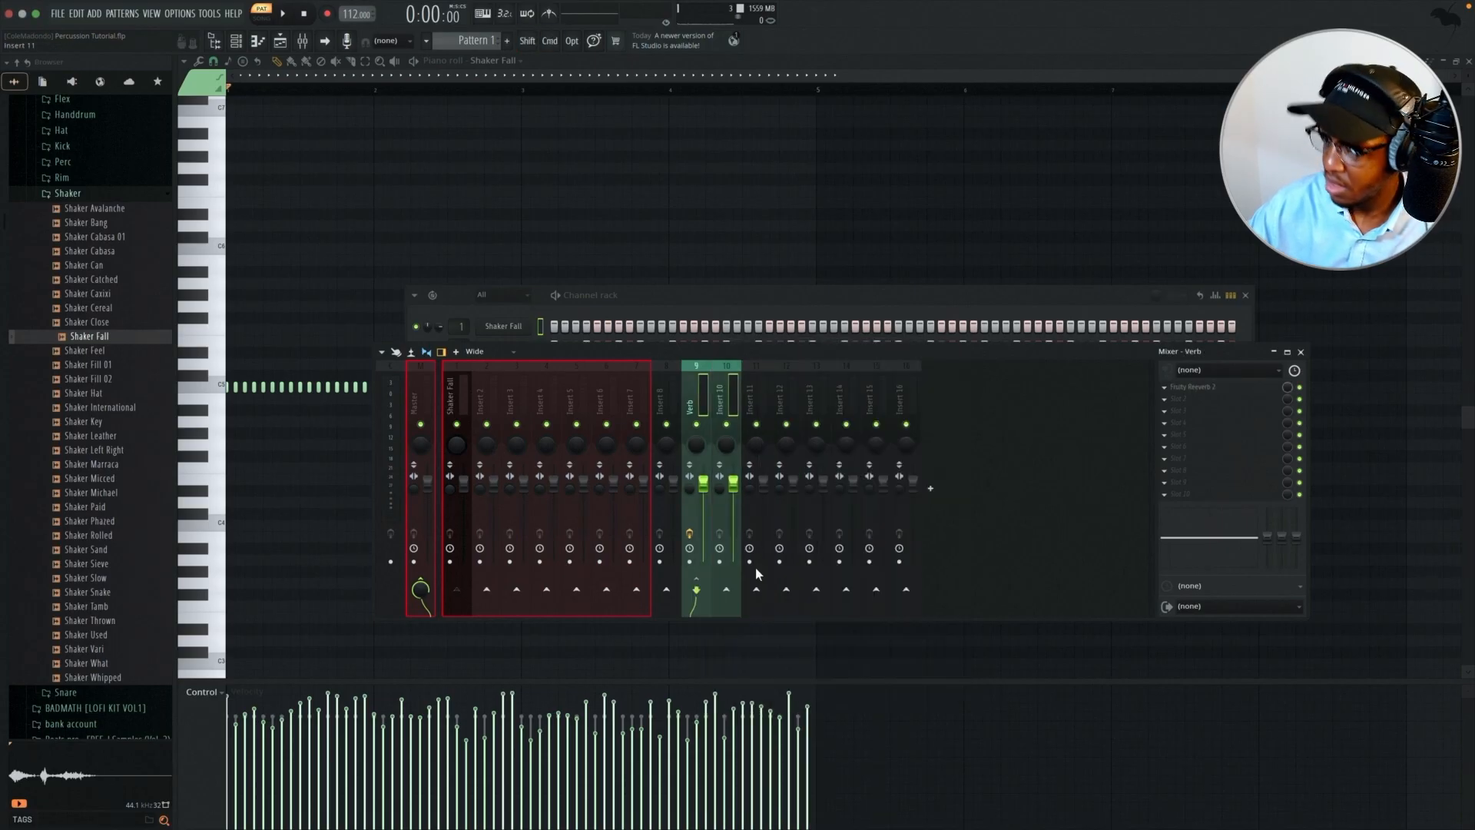
Load Fruity Delay 3 in Insert 10's first effect slot and close the plugin window.
left_click(734, 392)
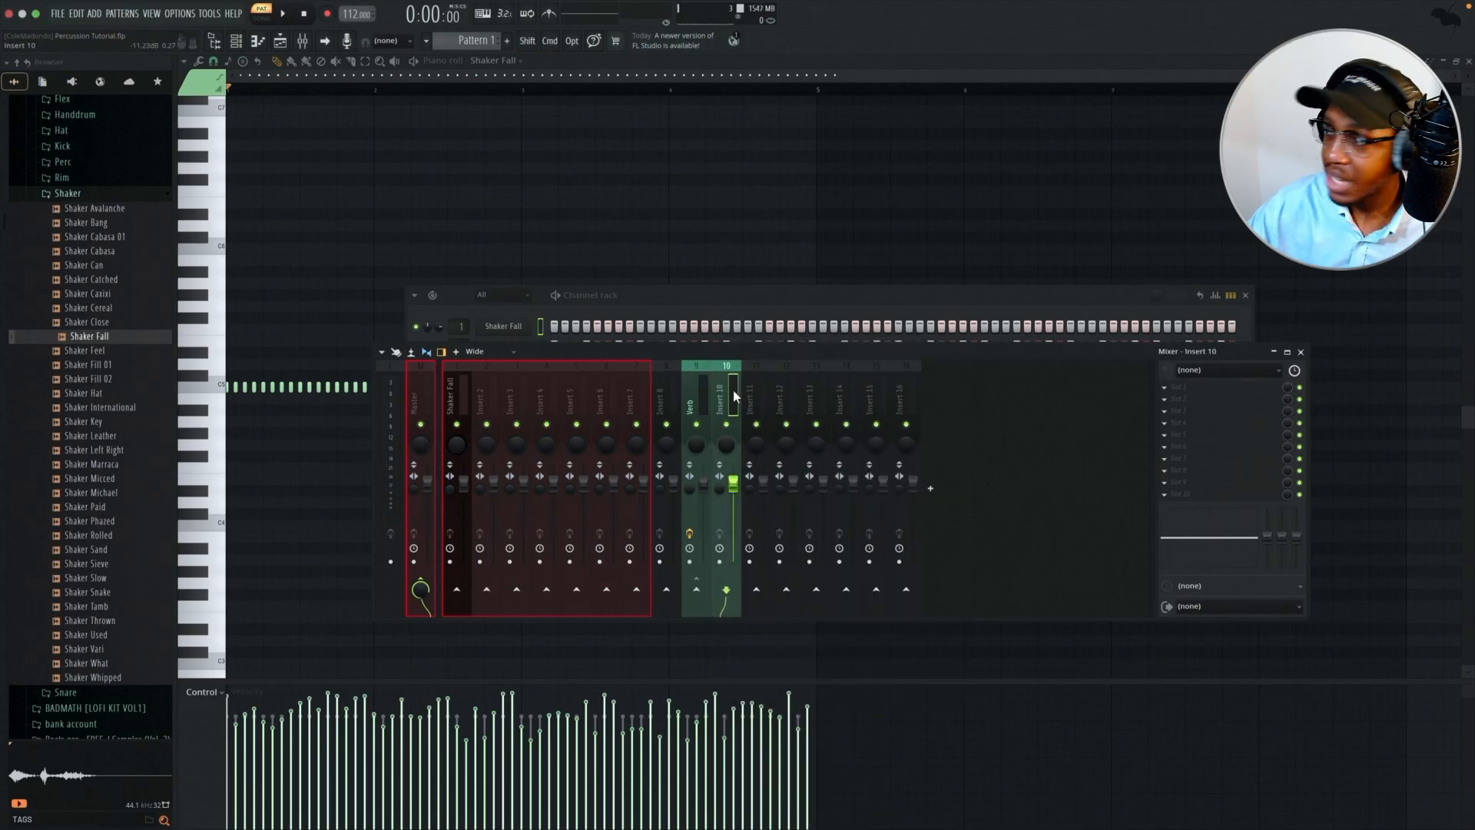
left_click(1168, 395)
mouse_move(1175, 399)
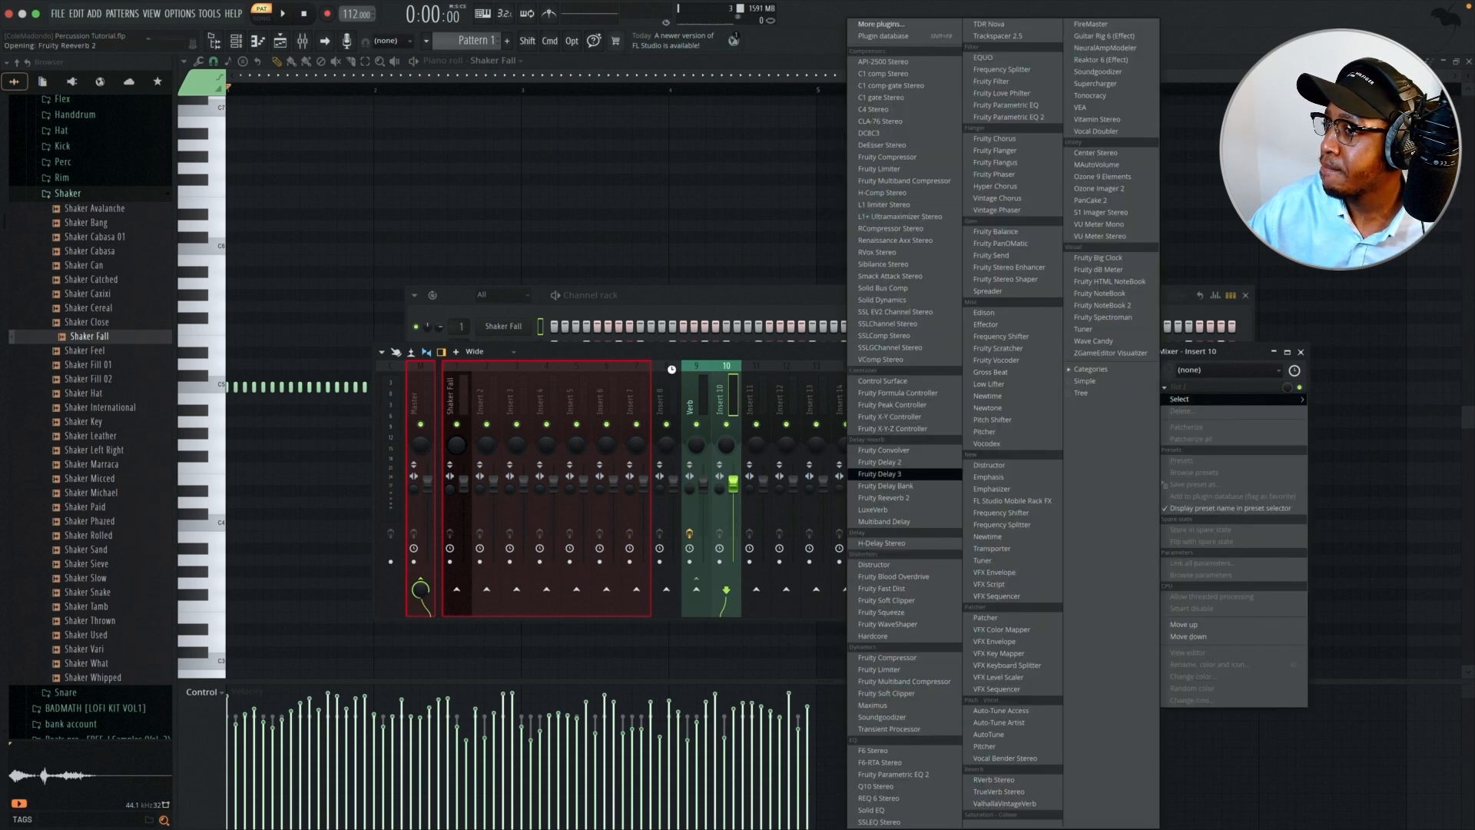
left_click(880, 474)
left_click(794, 202)
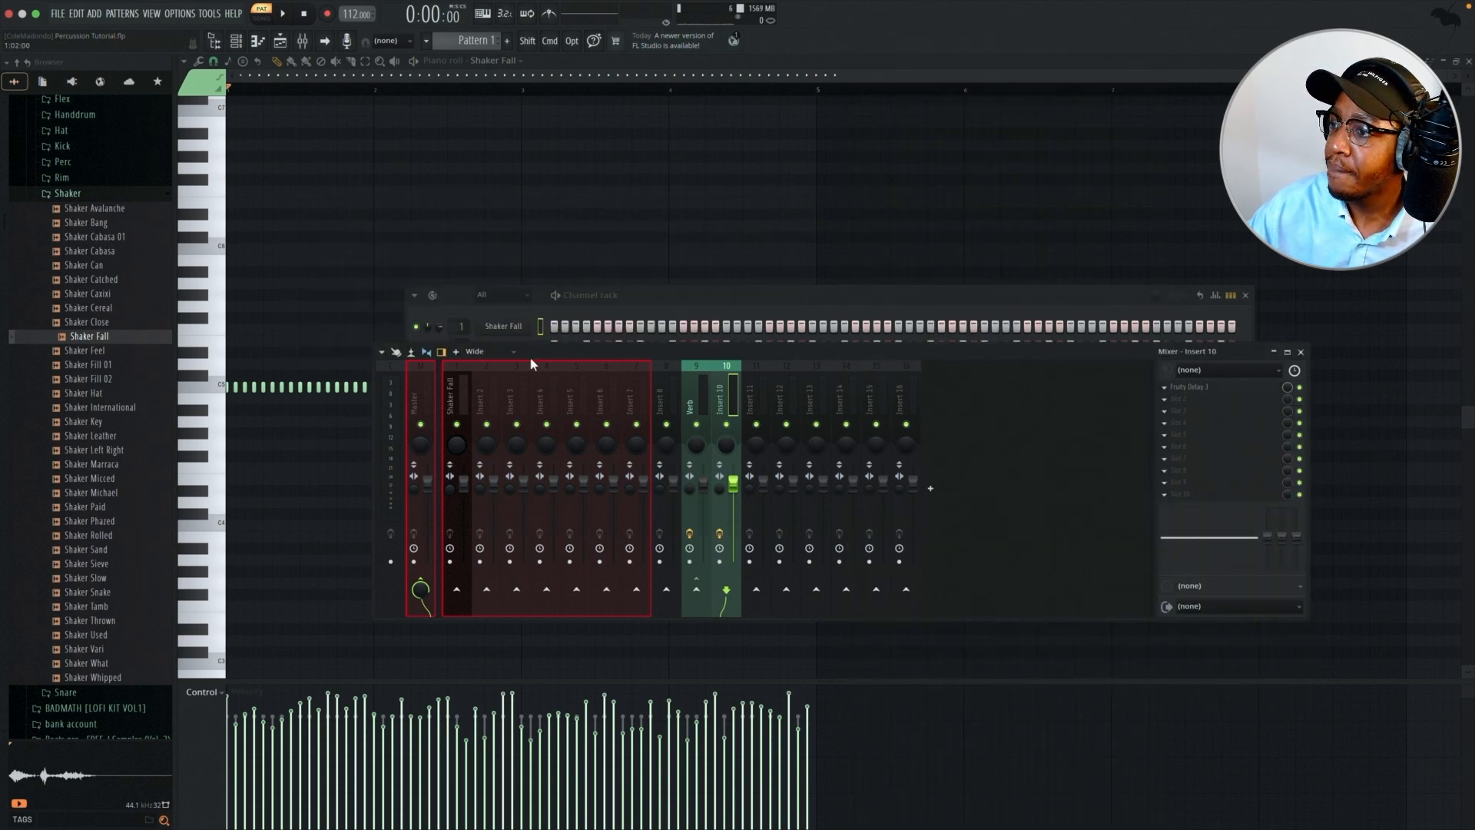
Send the Shaker Fall mixer track to Insert 10 at about 4% while playing the pattern.
left_click(463, 392)
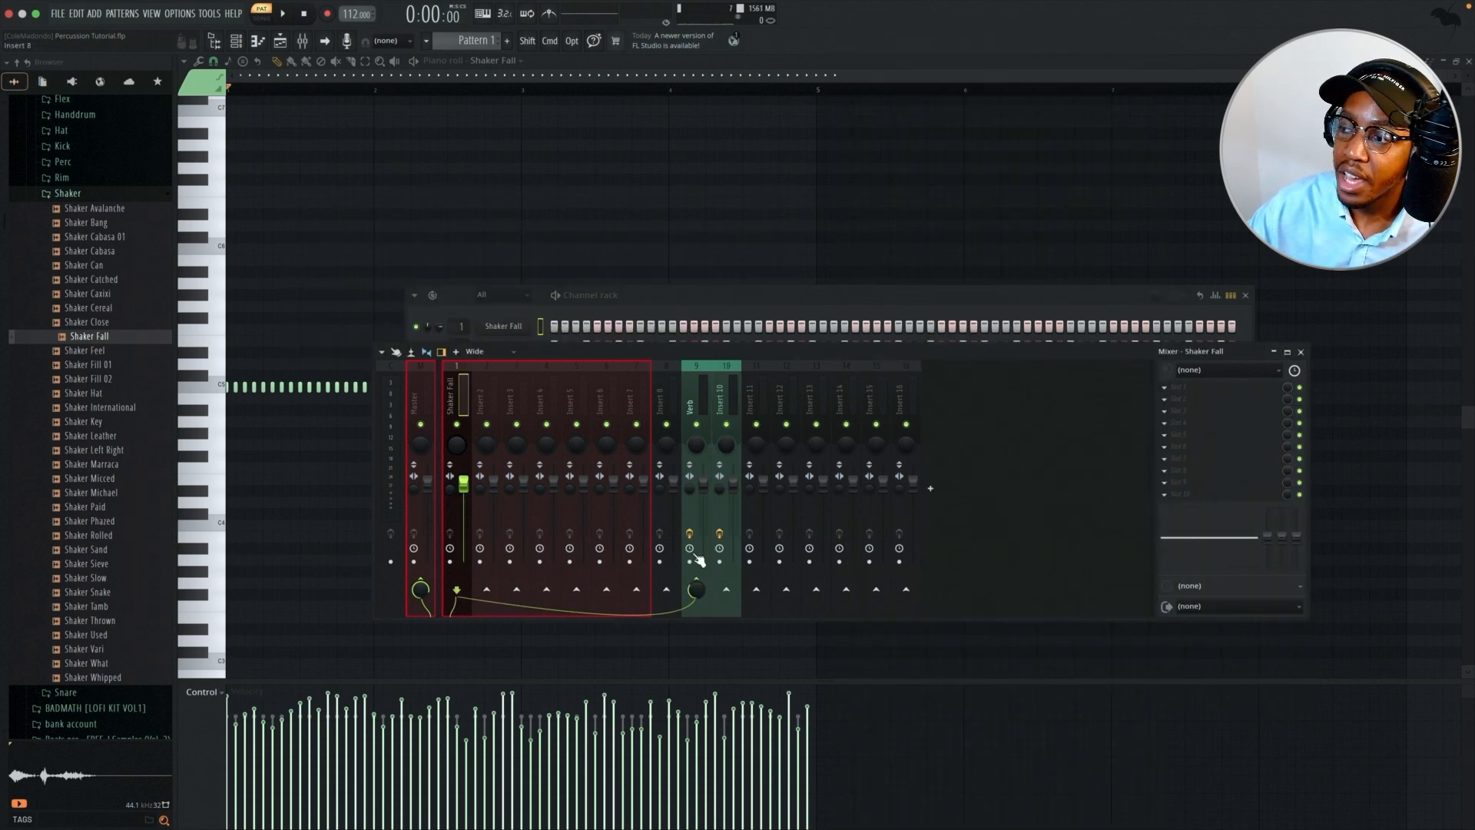
left_click(726, 590)
key("space")
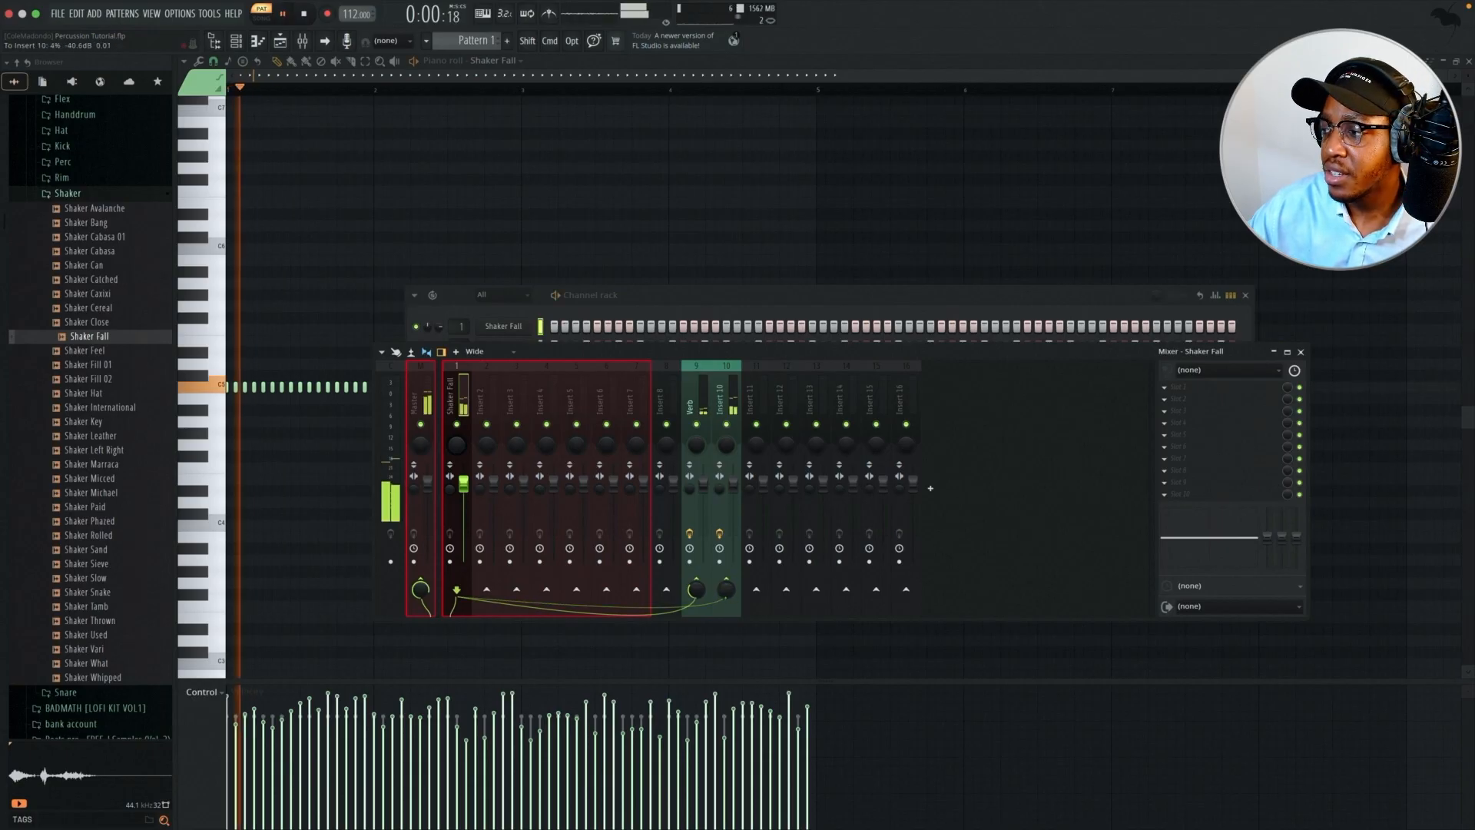
Move the Channel rack above the mixer tracks so all channels show, and audition the pattern several times.
left_click_drag(615, 297, 566, 205)
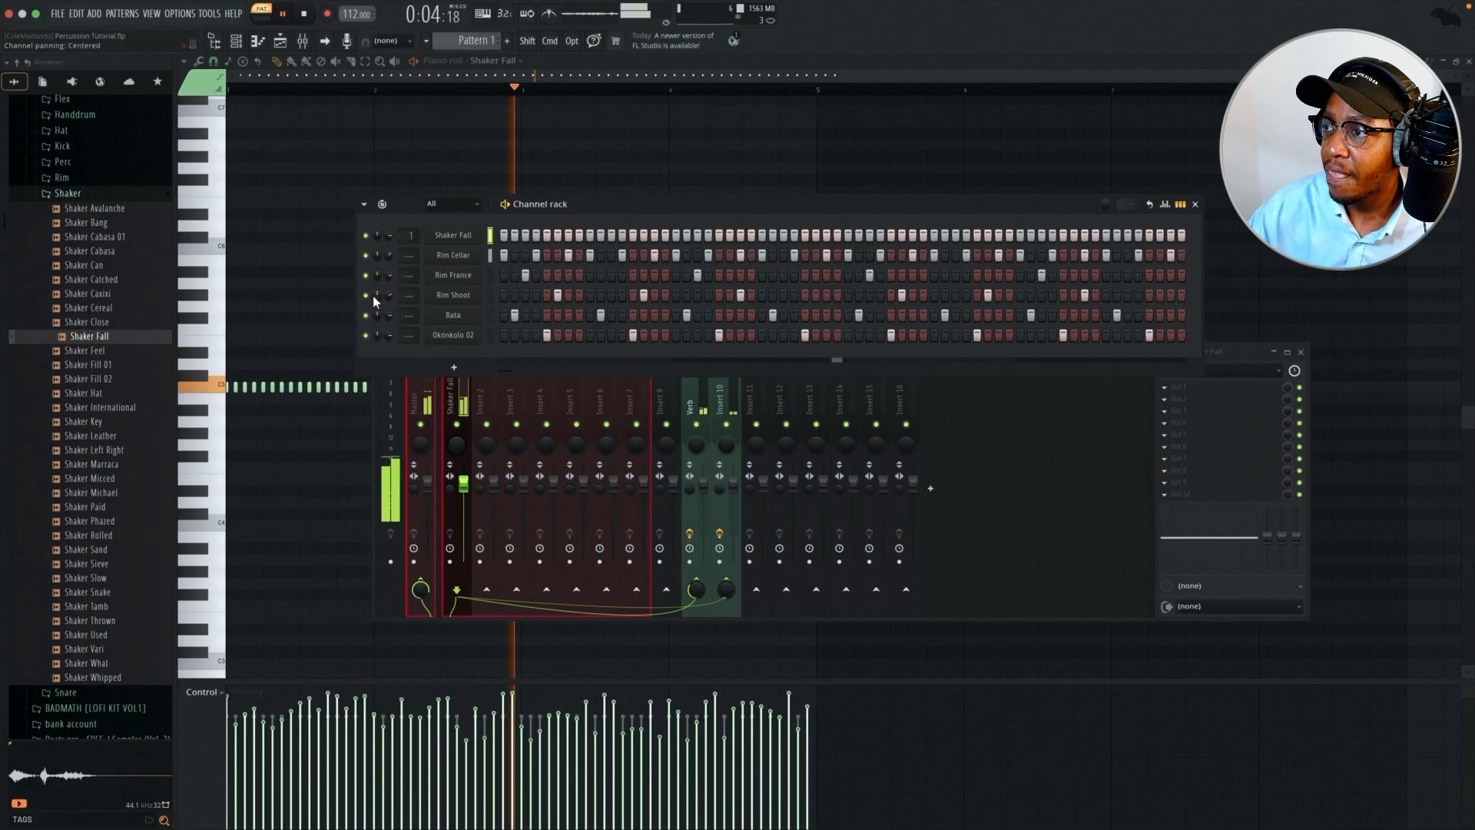
key("space")
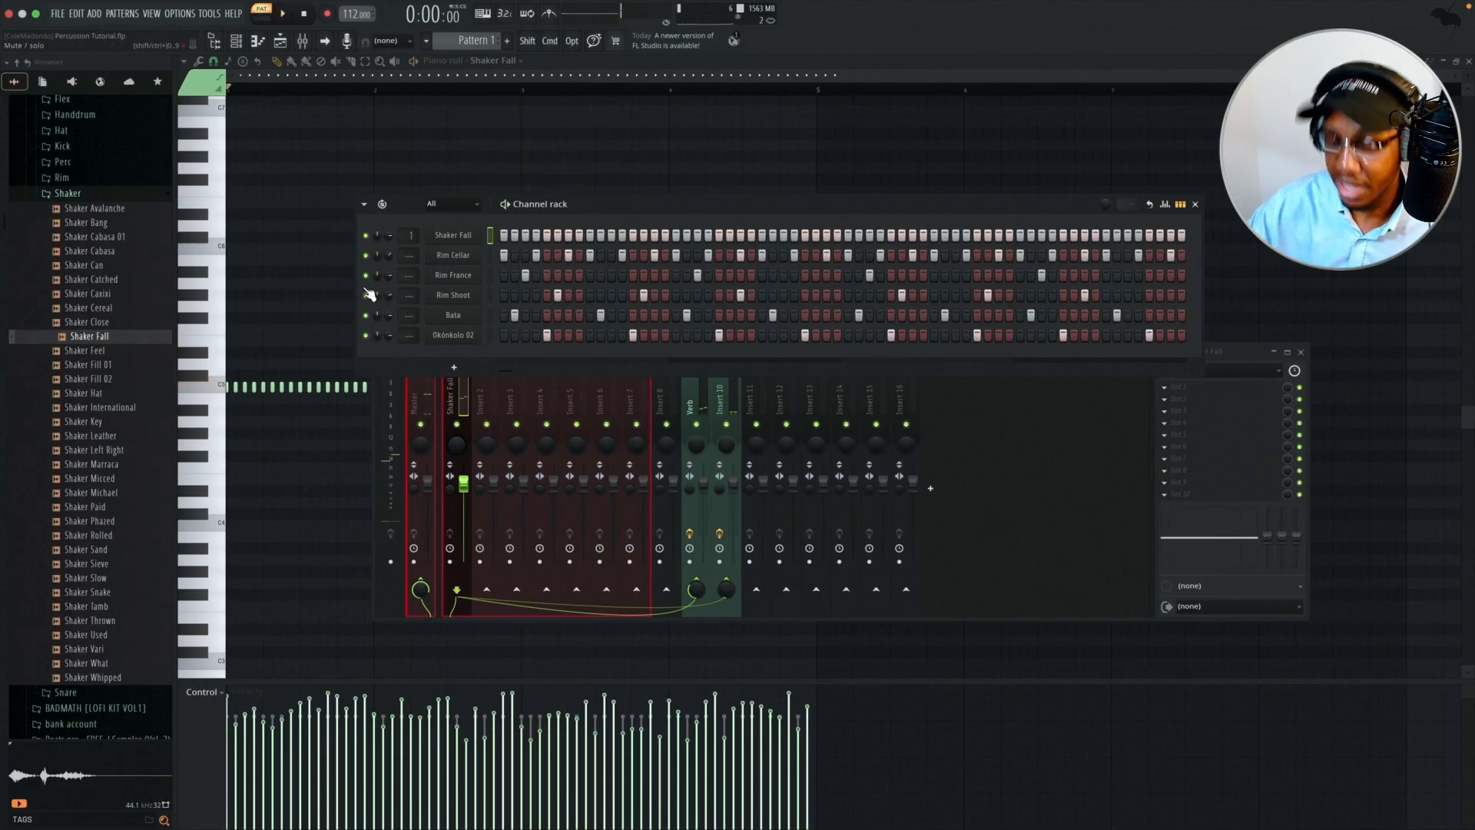
key("space")
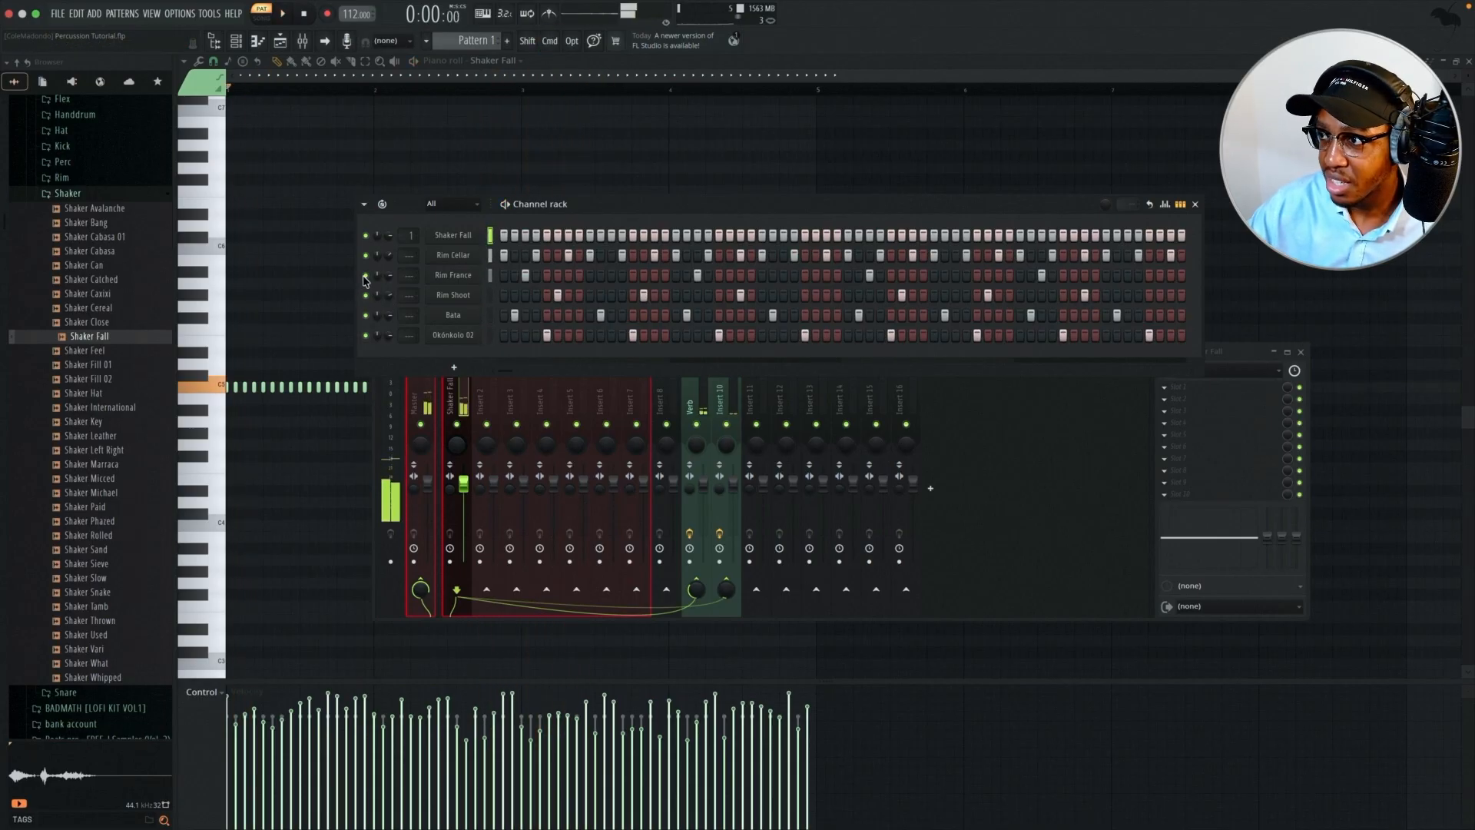
key("space")
key("space")
key("space")
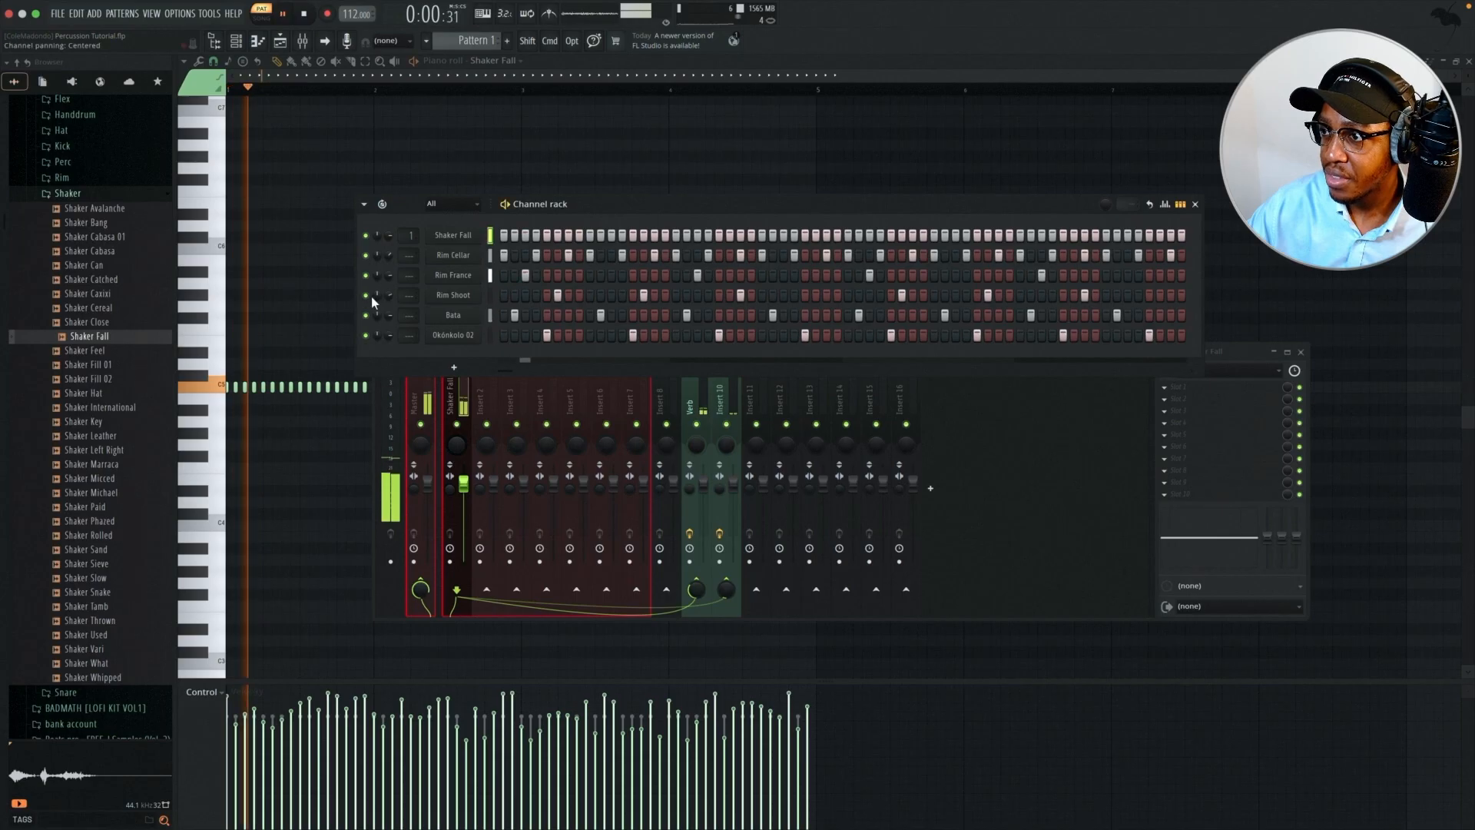
key("space")
key("space")
Compare the pattern with and without the Bata channel, leaving Bata unmuted.
left_click(365, 314)
key("space")
key("space")
key("space")
key("space")
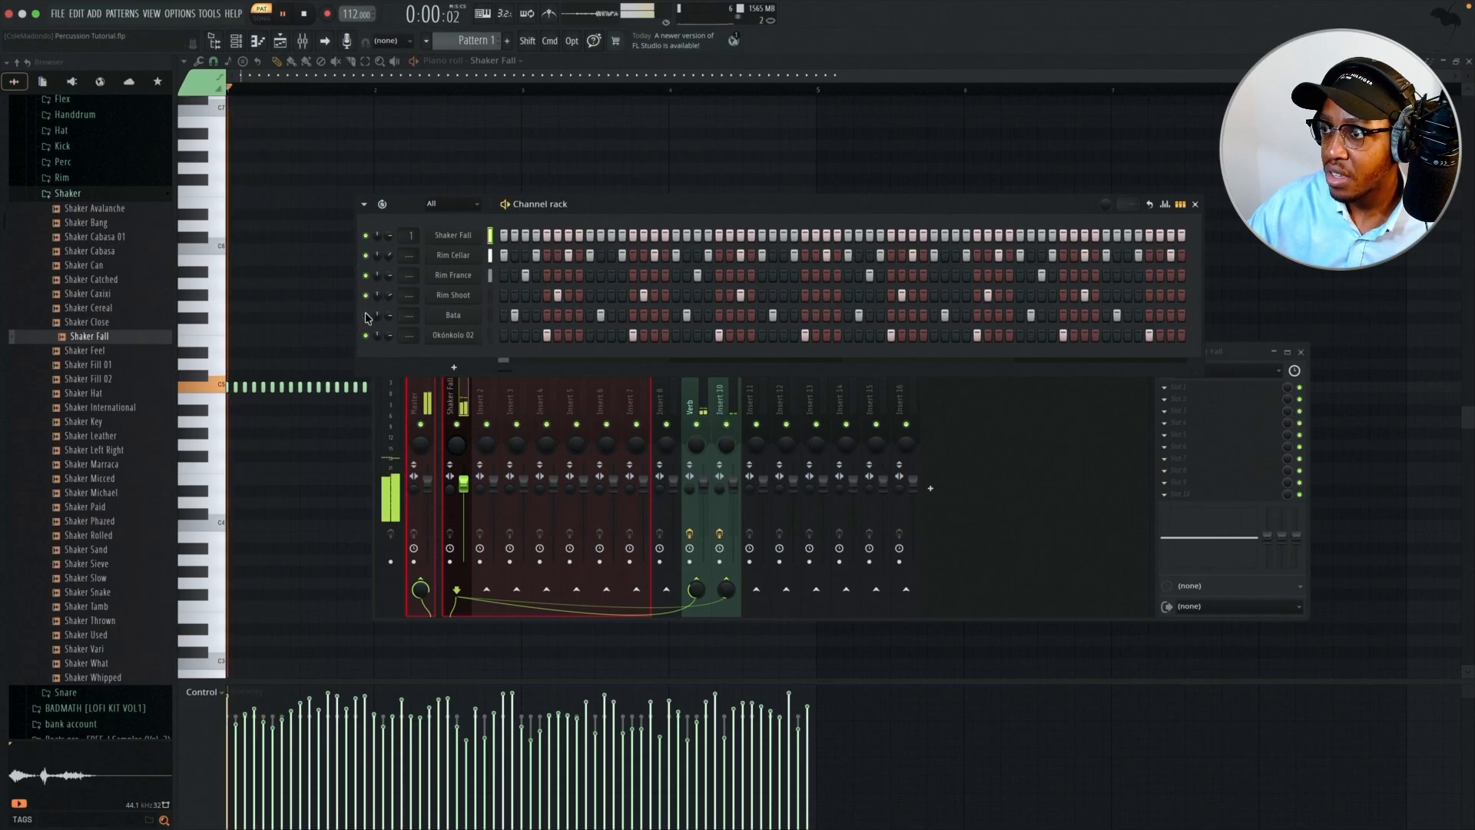
key("space")
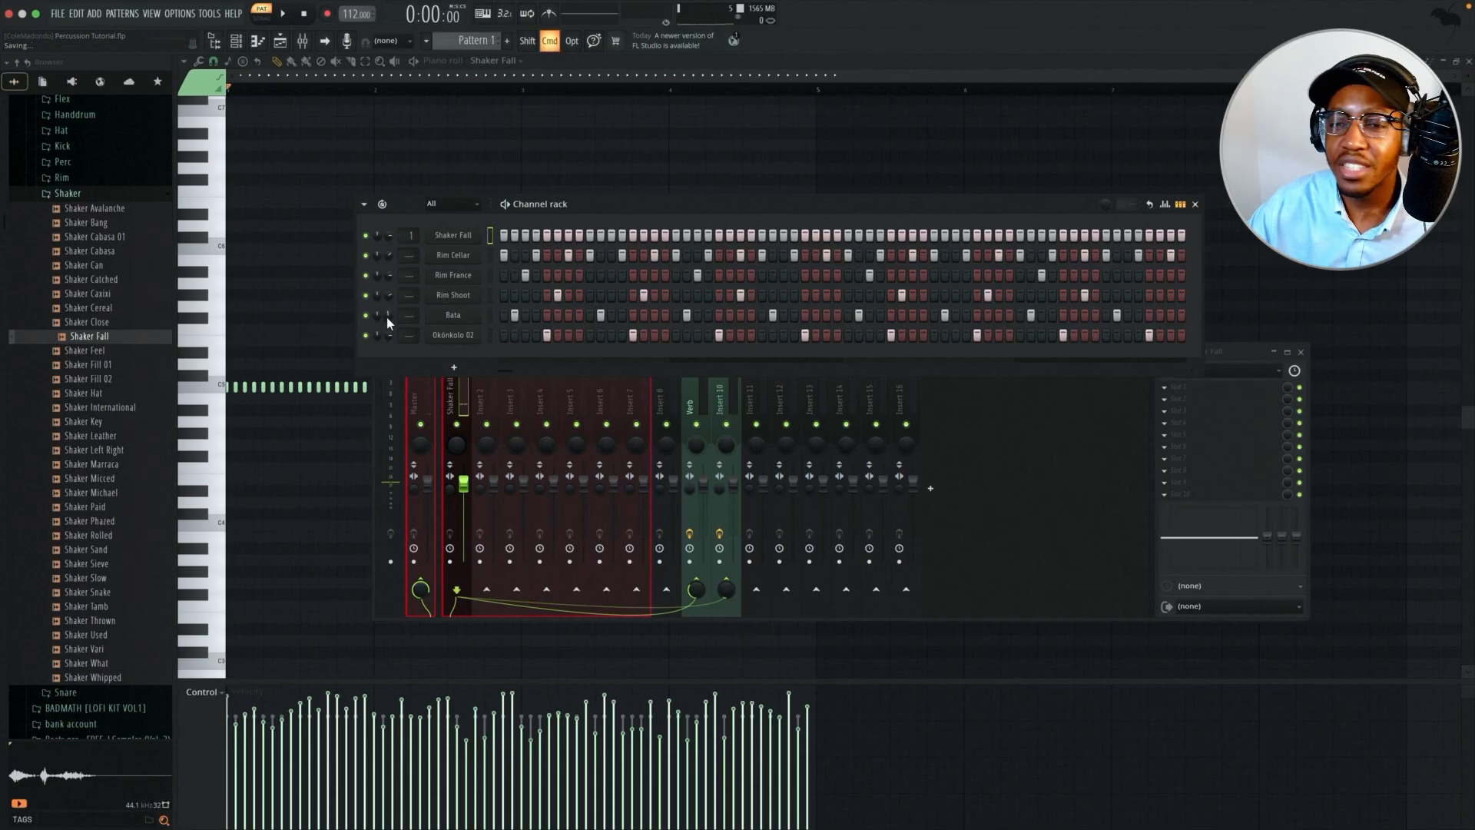
Audition the pattern and preview the Shaker folder's samples from Shaker International through Shaker Marraca.
key("space")
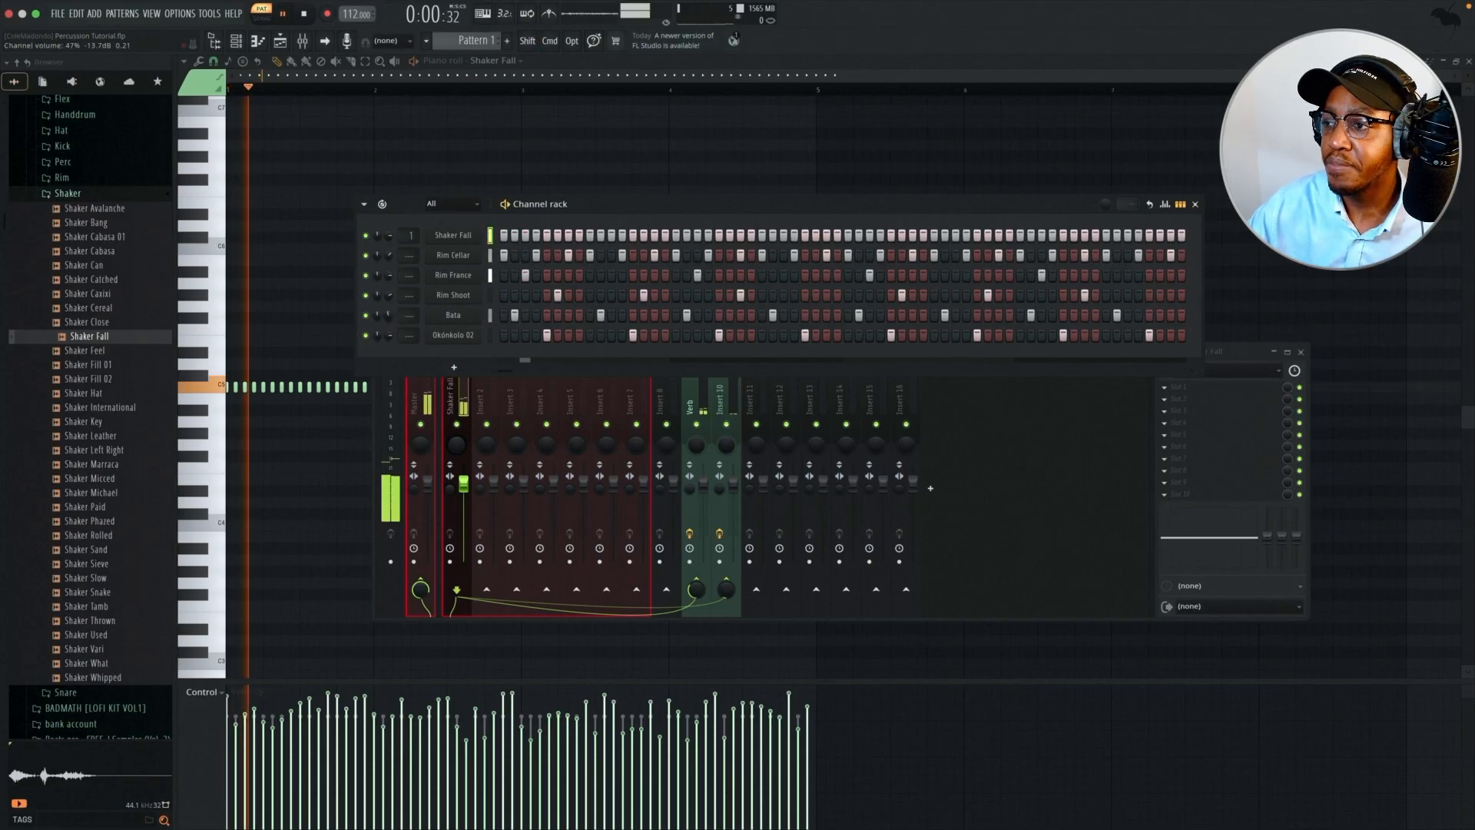
key("space")
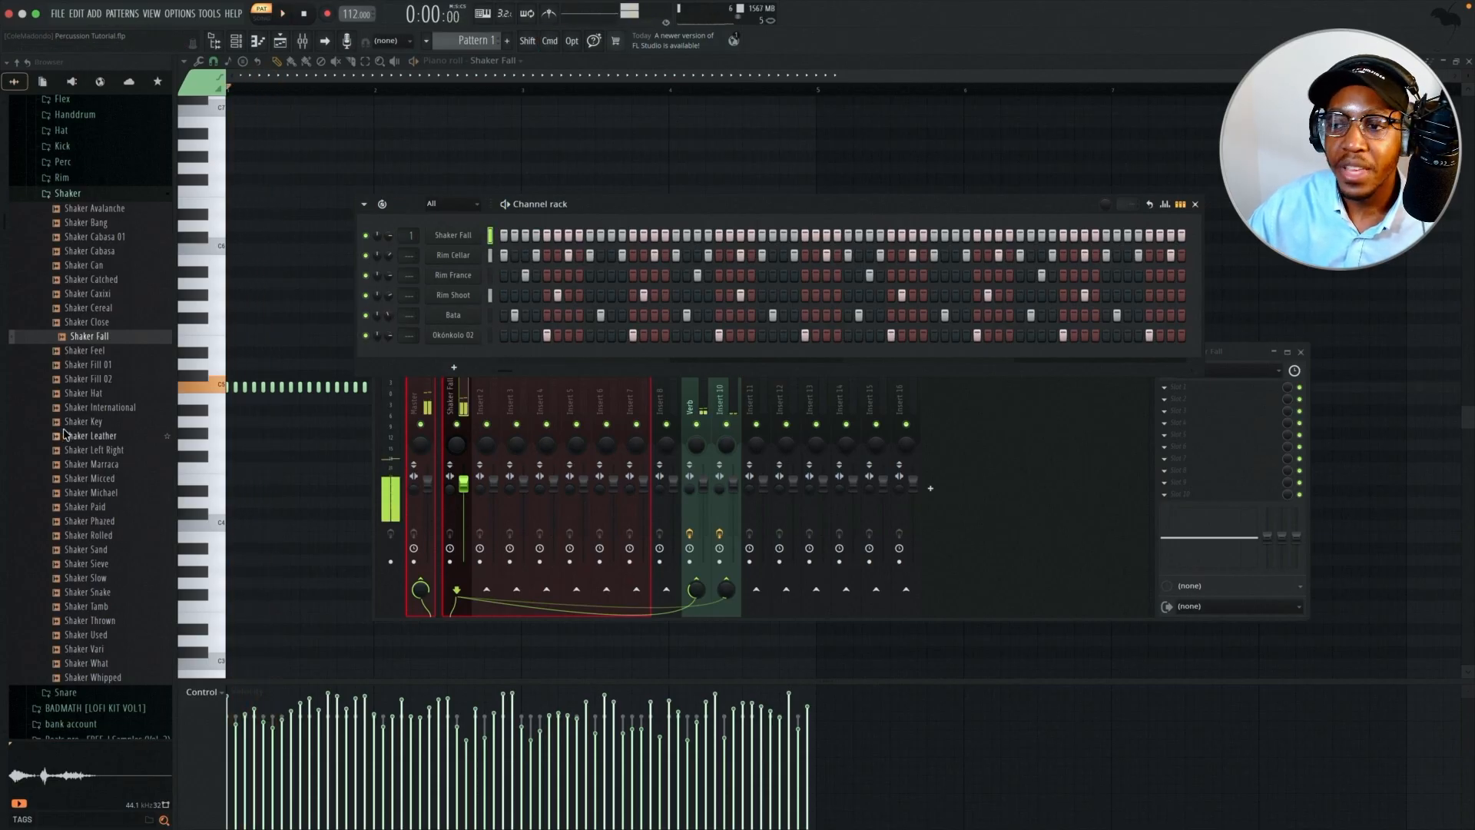
left_click(104, 407)
left_click(95, 422)
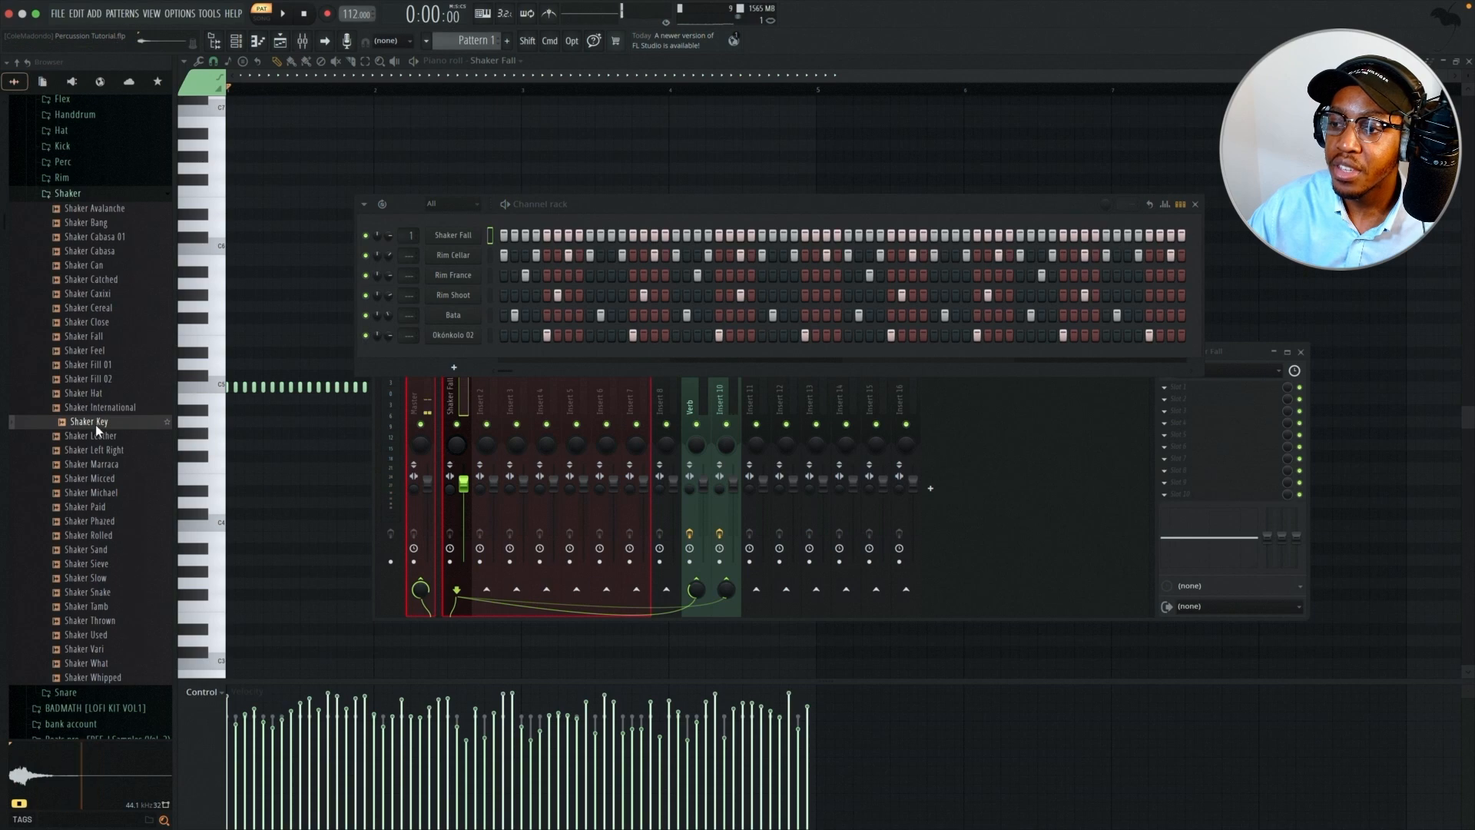
left_click(90, 437)
left_click(91, 451)
left_click(89, 475)
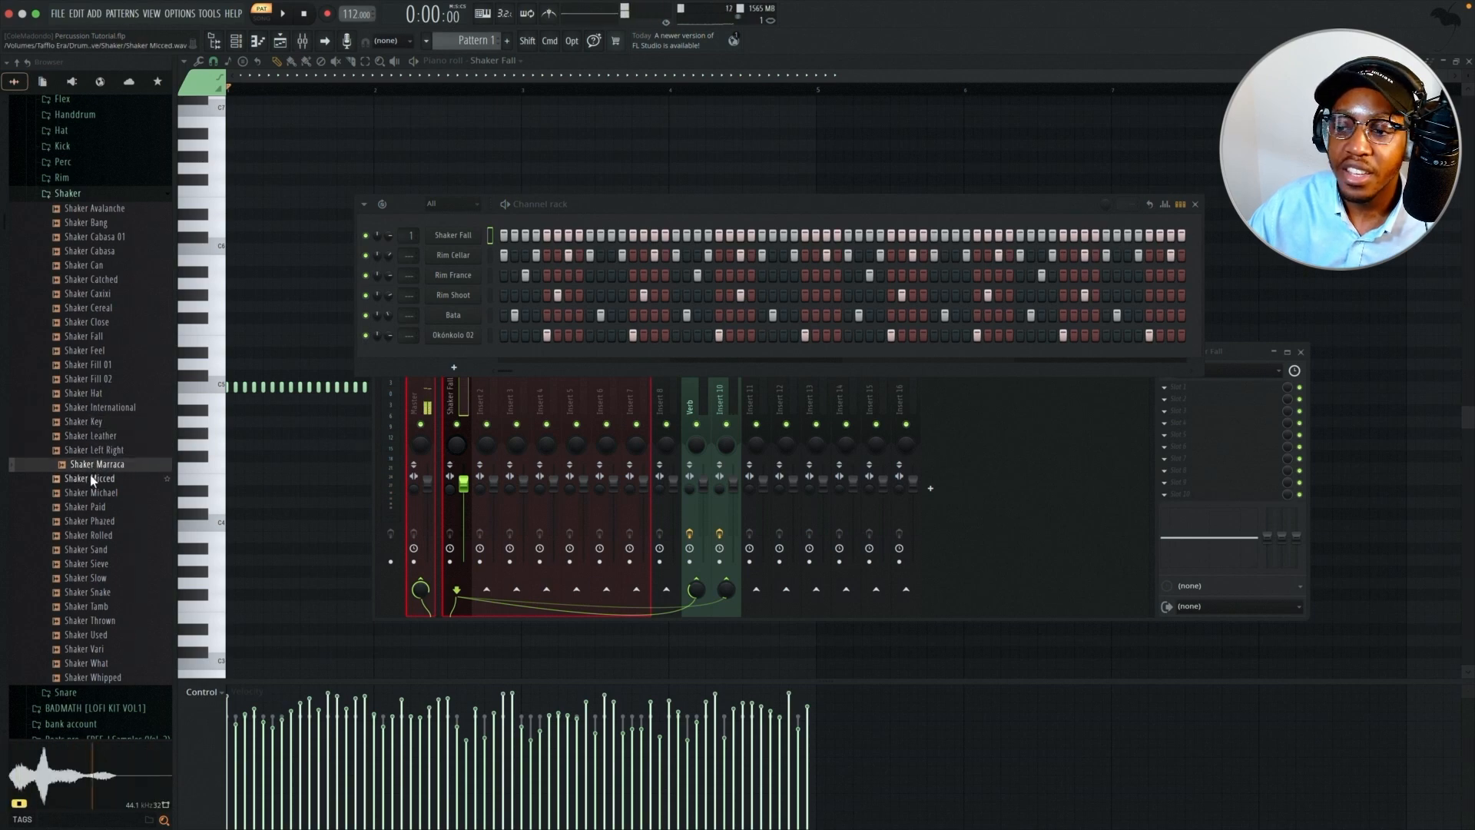
Add the Shaker Michael sample as a new channel and move the Channel rack clear above the mixer.
left_click(90, 493)
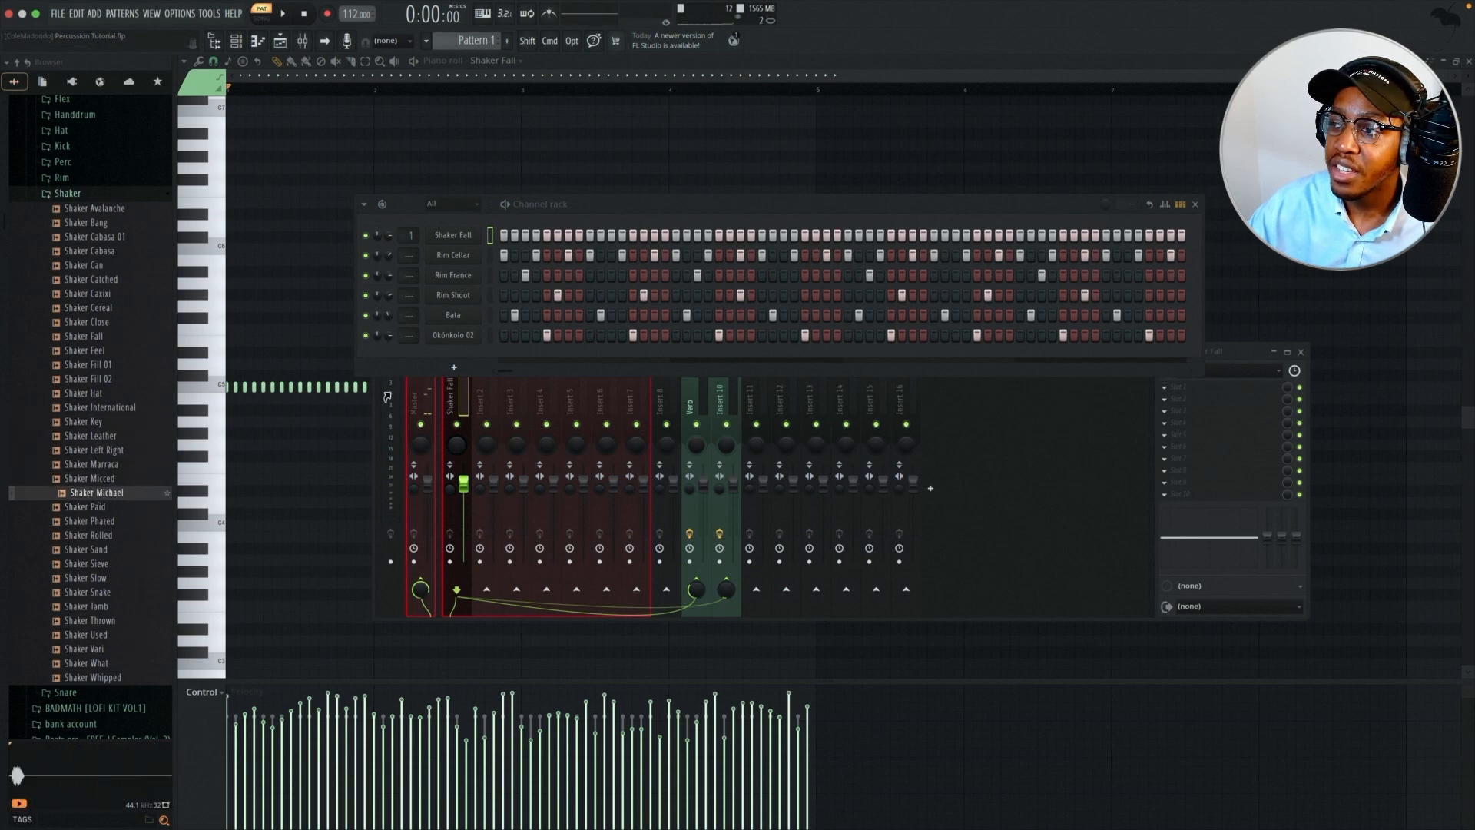
left_click_drag(490, 354, 492, 351)
left_click_drag(610, 210, 531, 138)
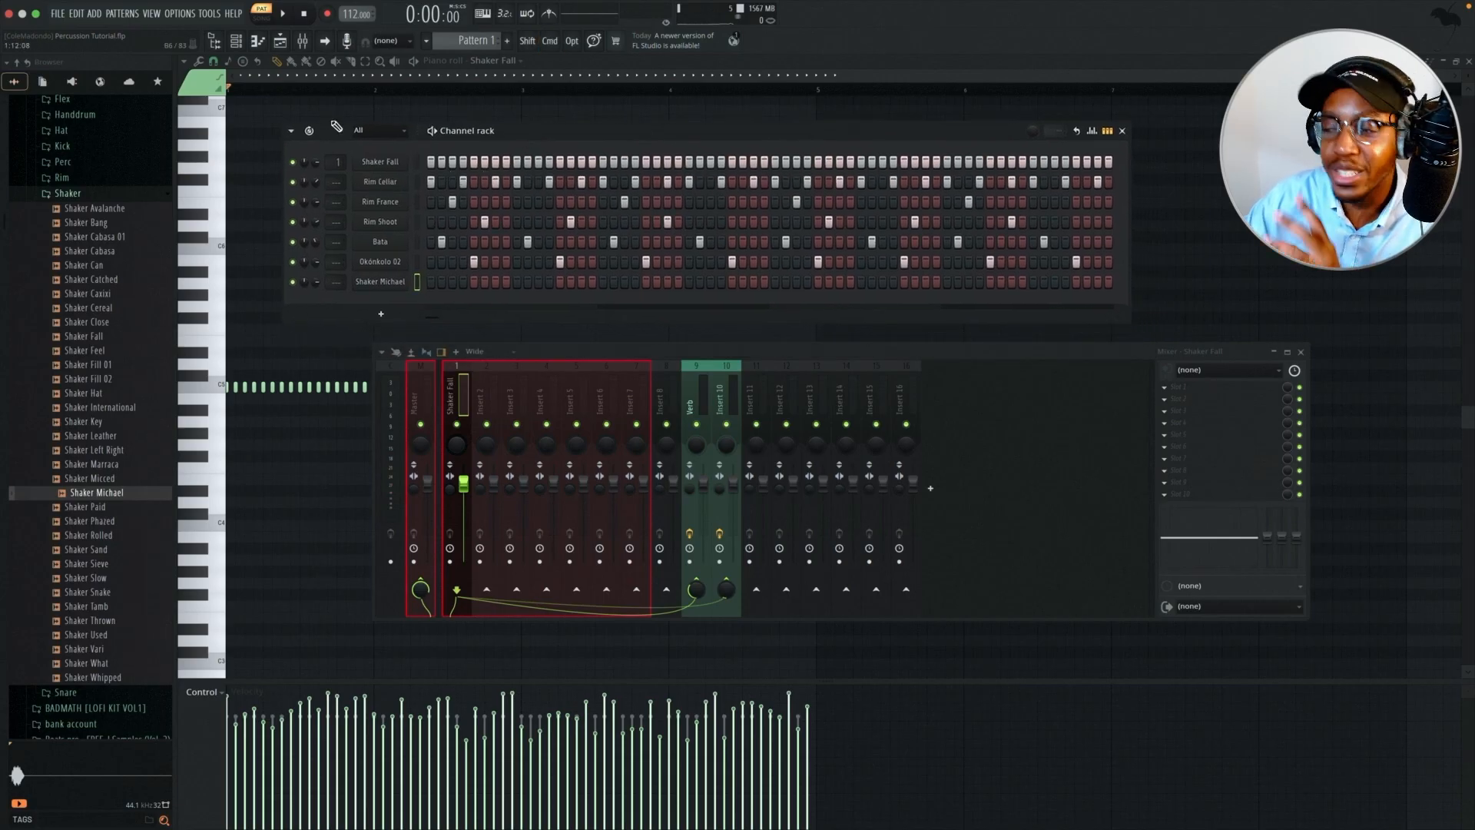
Place Shaker Michael hits on steps 4, 8 and 9 of bar 1 and steps 8 and 9 of bars 2 to 4 during playback.
left_click(463, 281)
key("space")
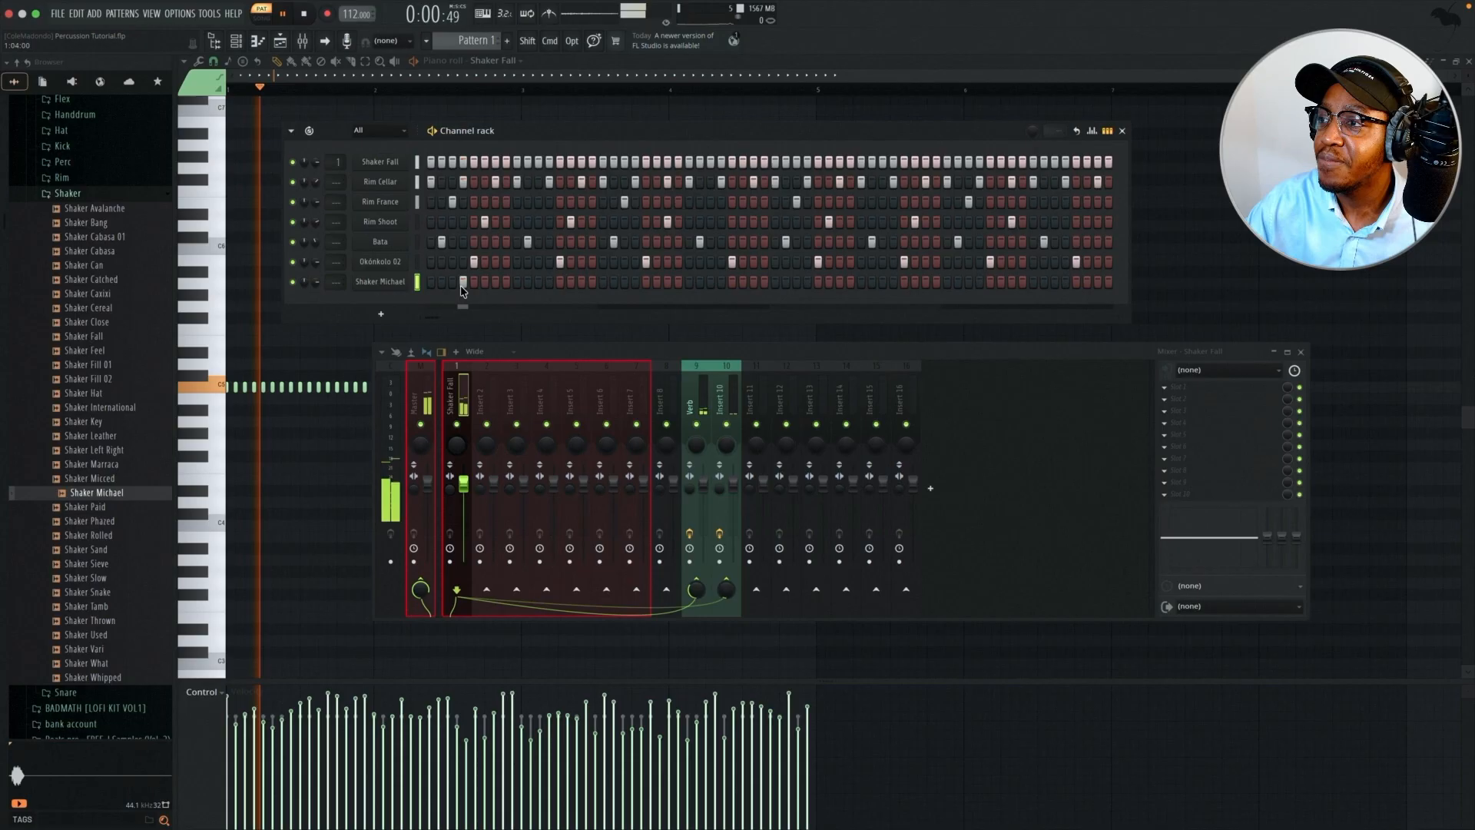
left_click(506, 281)
left_click(517, 281)
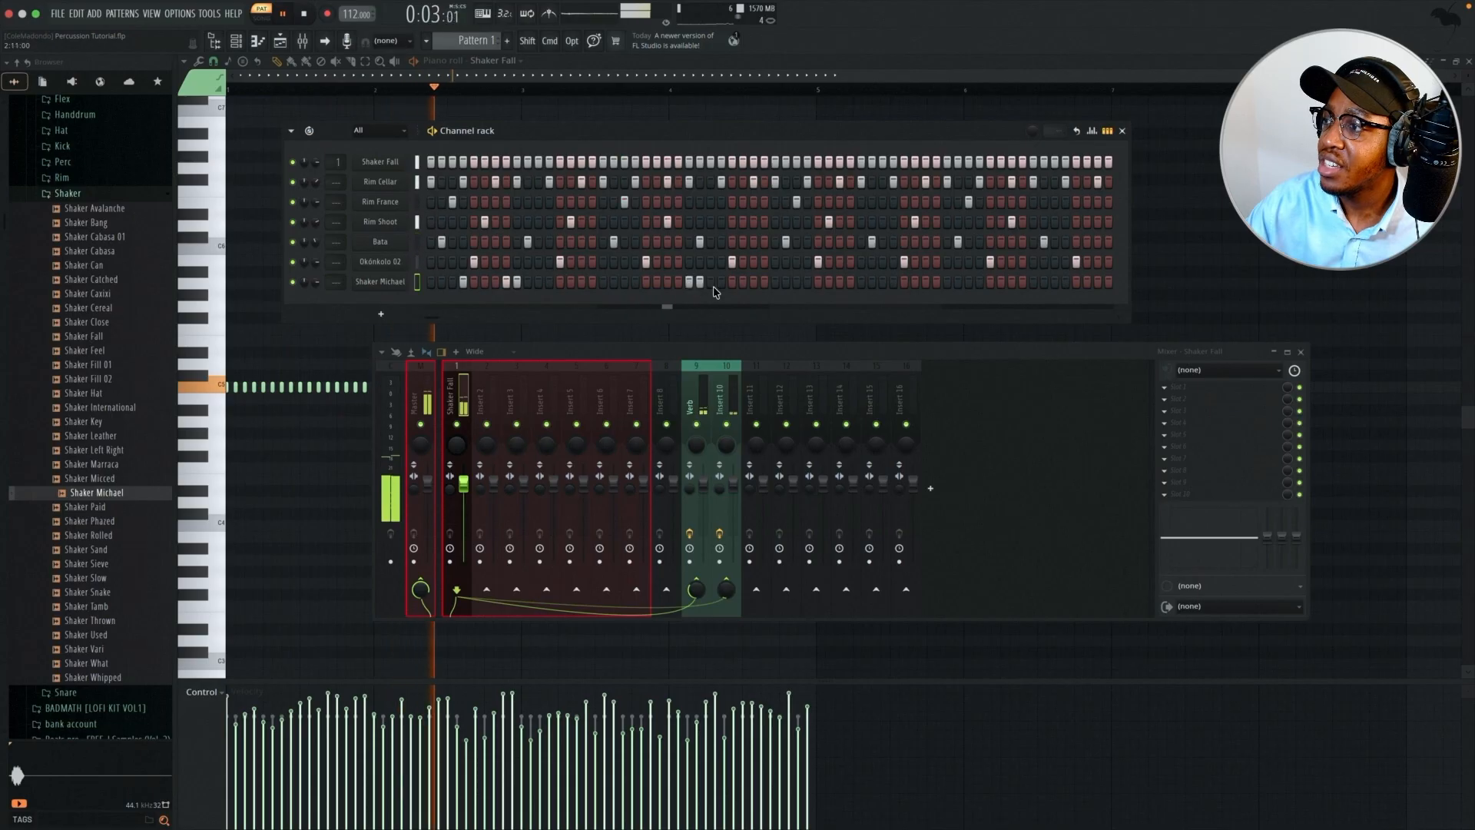
left_click(678, 283)
left_click(689, 283)
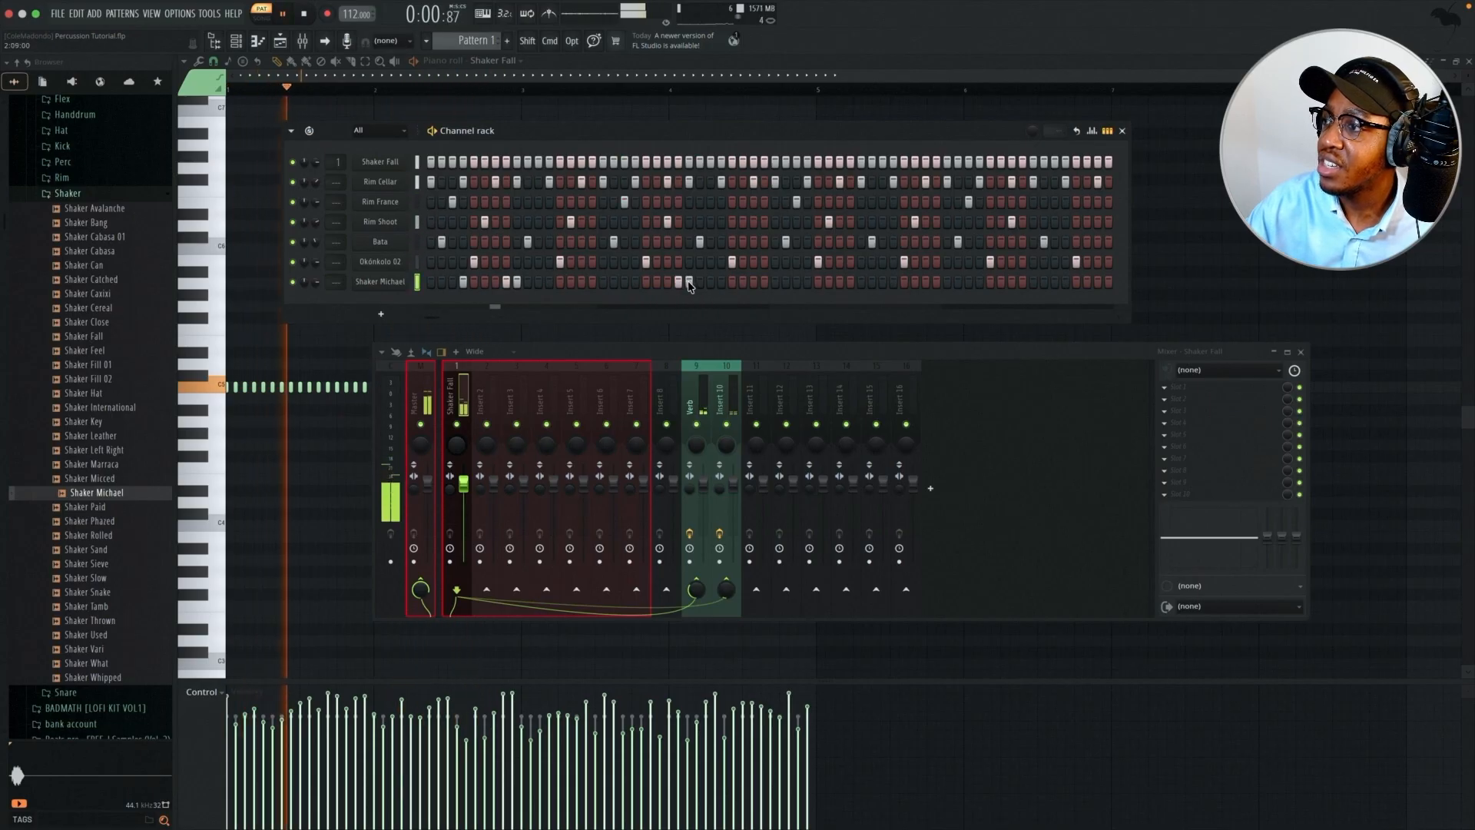
left_click(850, 282)
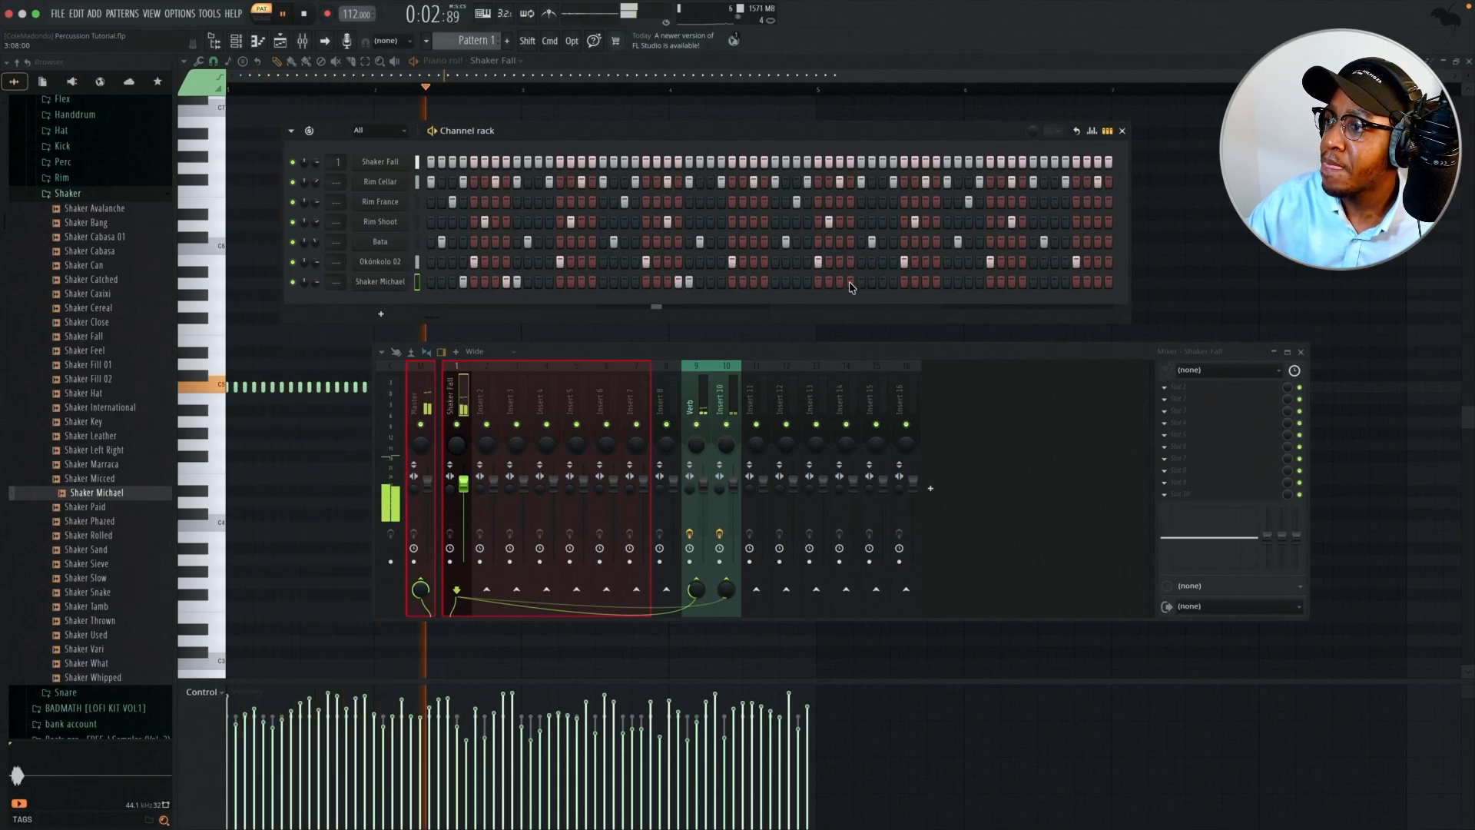
left_click(861, 283)
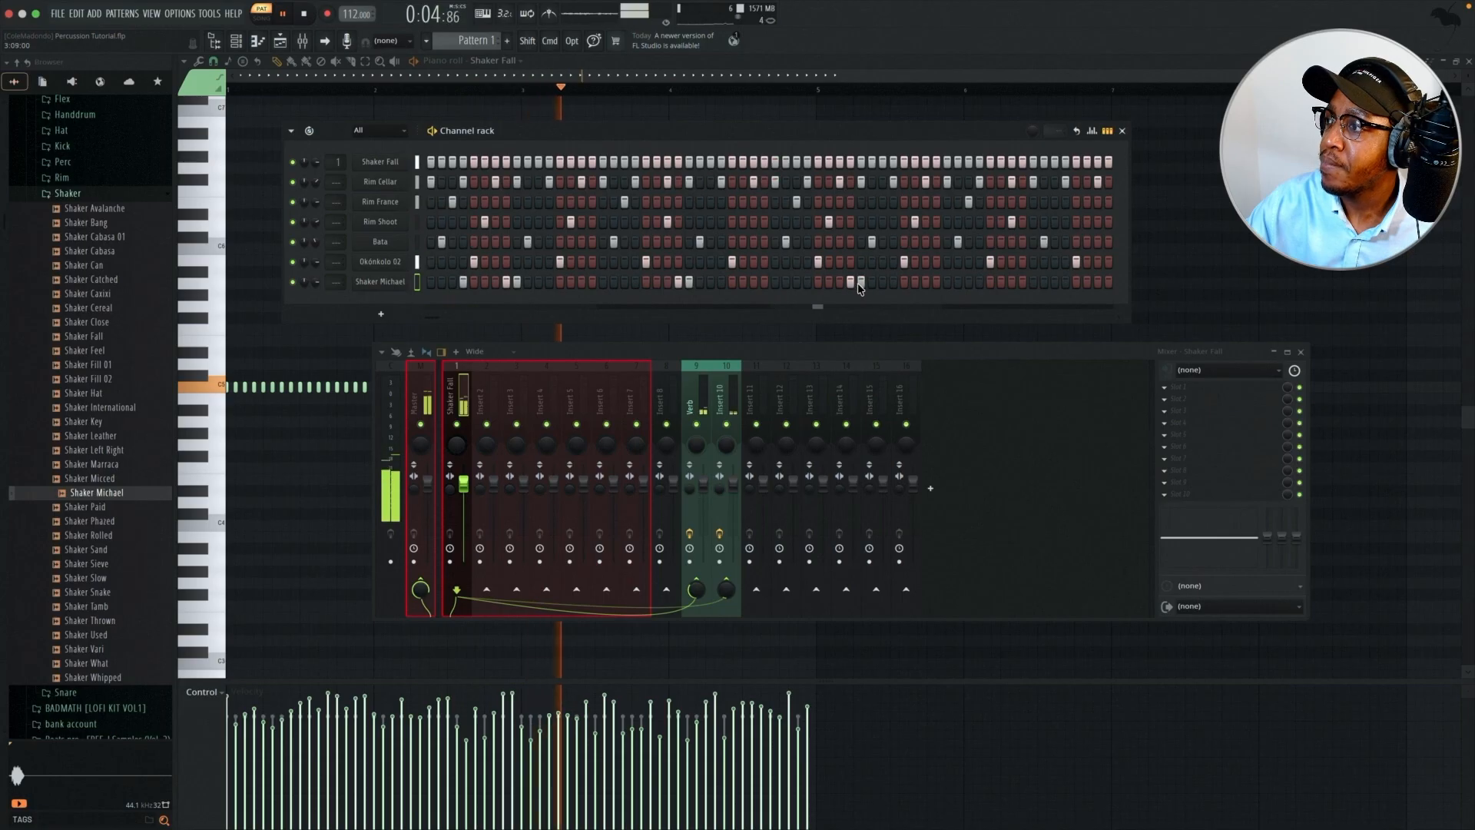
left_click(1022, 283)
left_click(1033, 283)
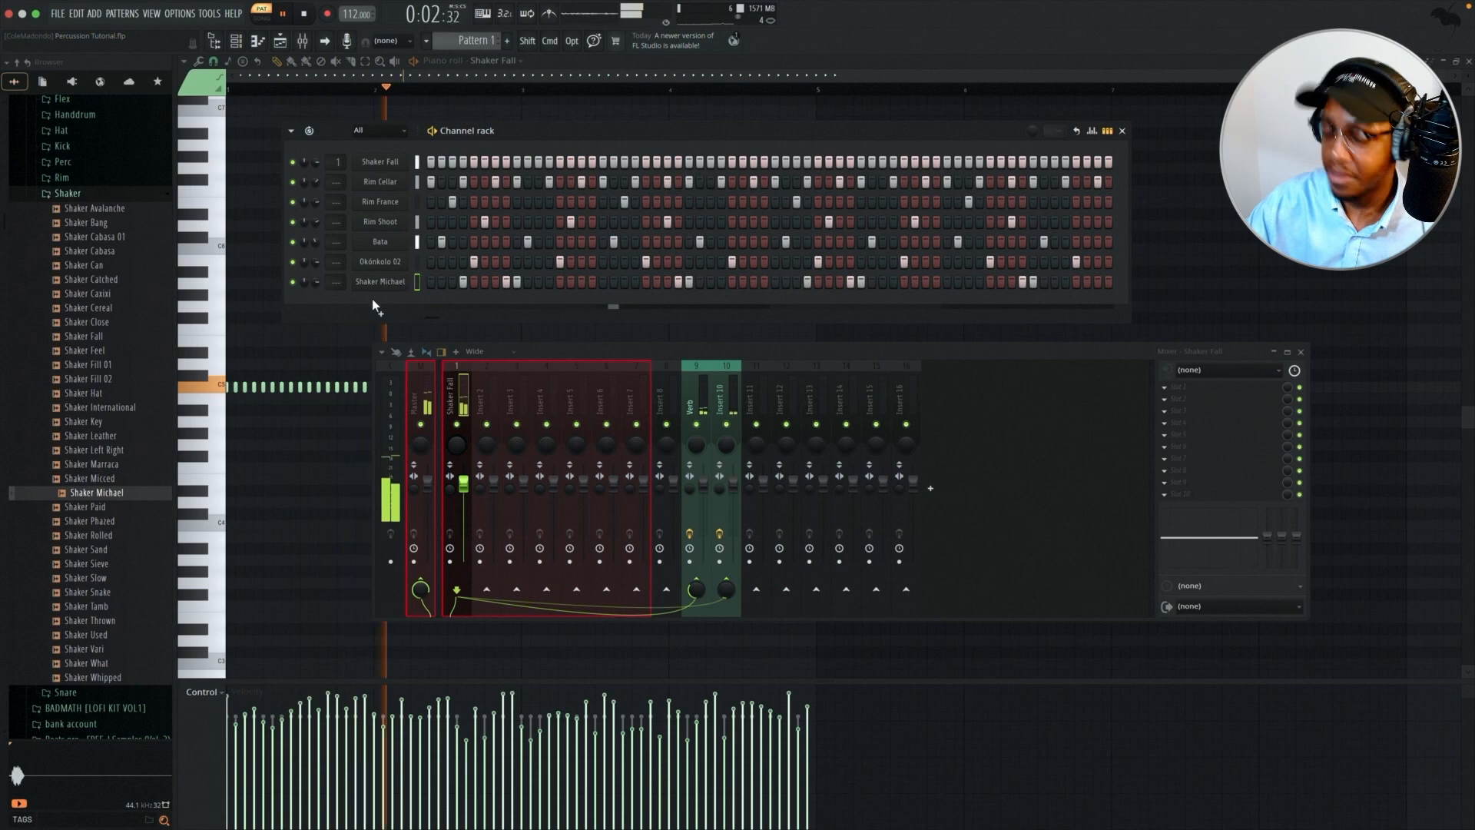
Switch from the Shaker folder to the Perc folder, preview Perc Dry and add it as a new channel.
left_click(77, 193)
key("space")
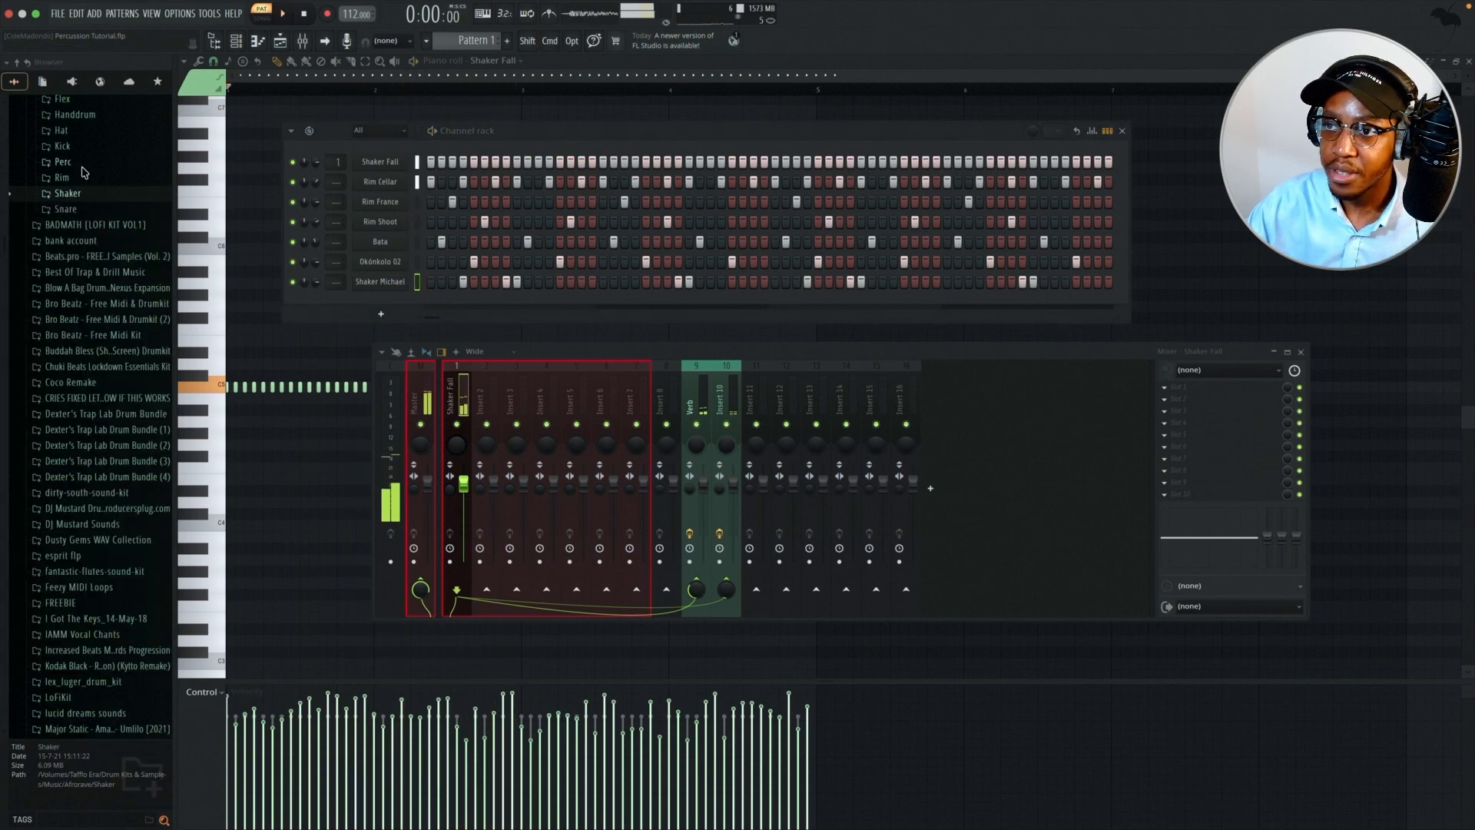
left_click(63, 161)
scroll(87, 540, "down", 4)
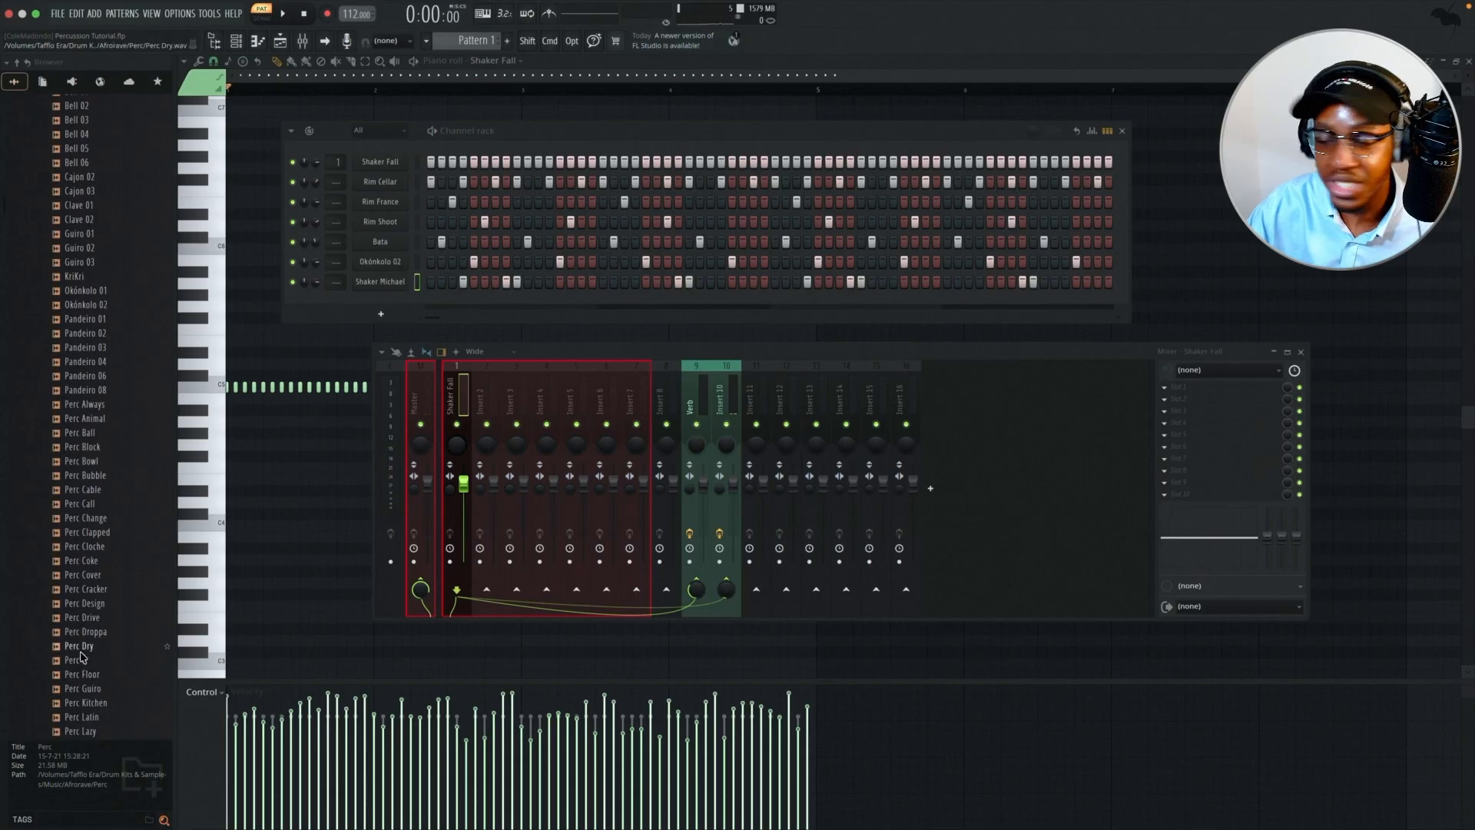
left_click(89, 645)
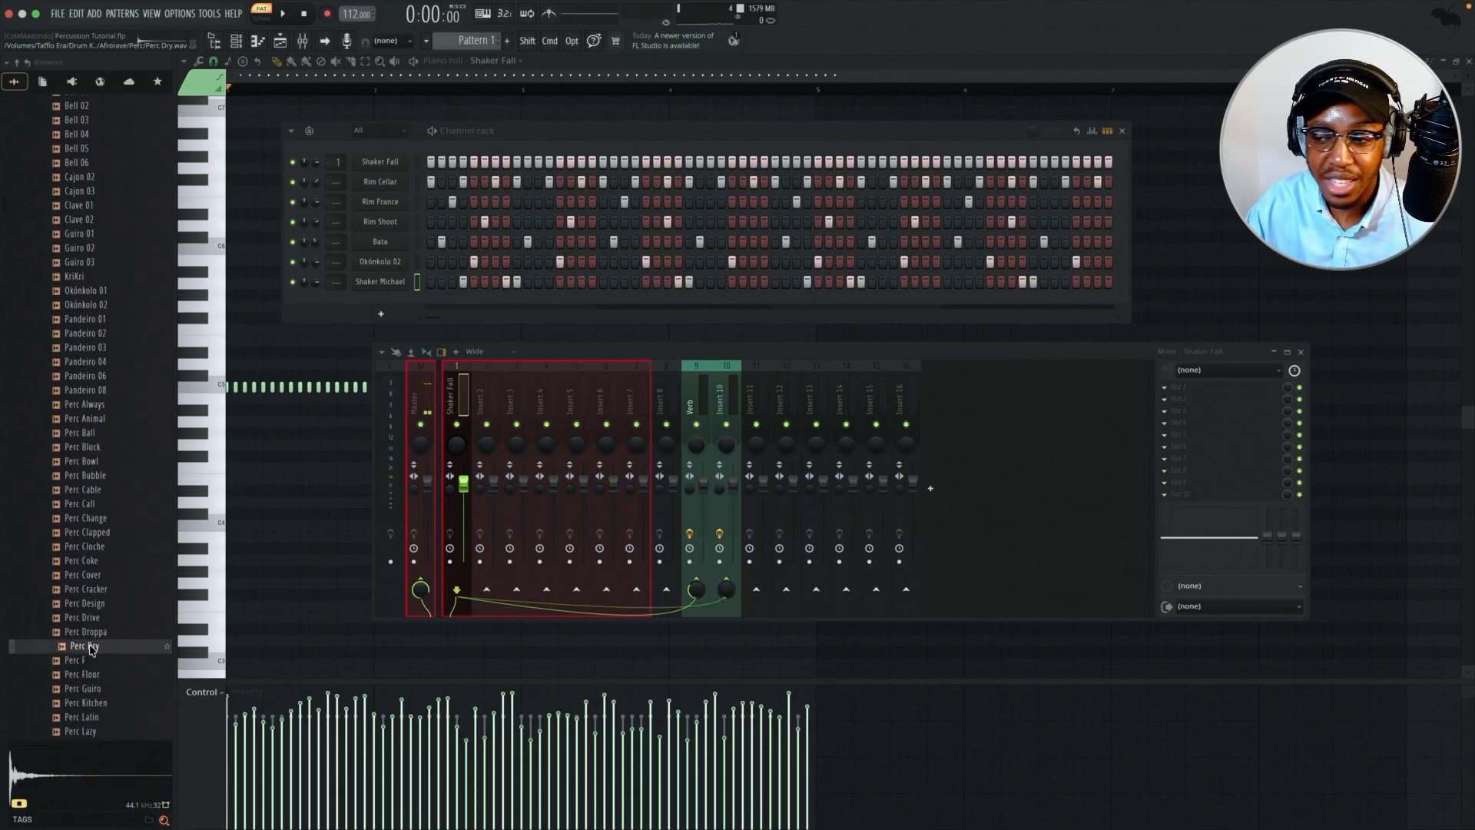
left_click_drag(272, 513, 427, 303)
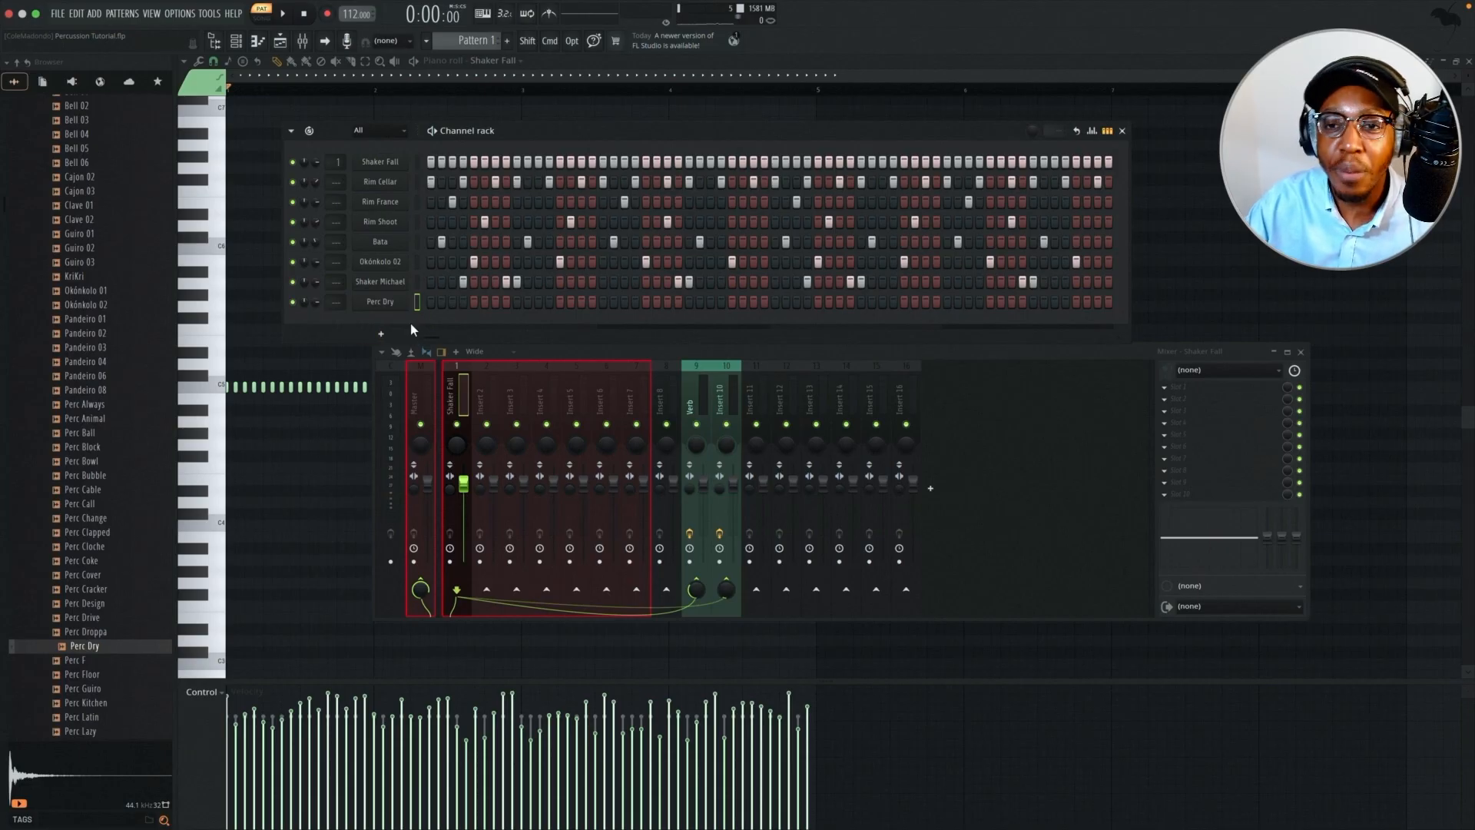
Place Perc Dry hits on step 7 of bars 1 and 3 and step 15 of bars 2 and 4.
left_click(497, 301)
key("space")
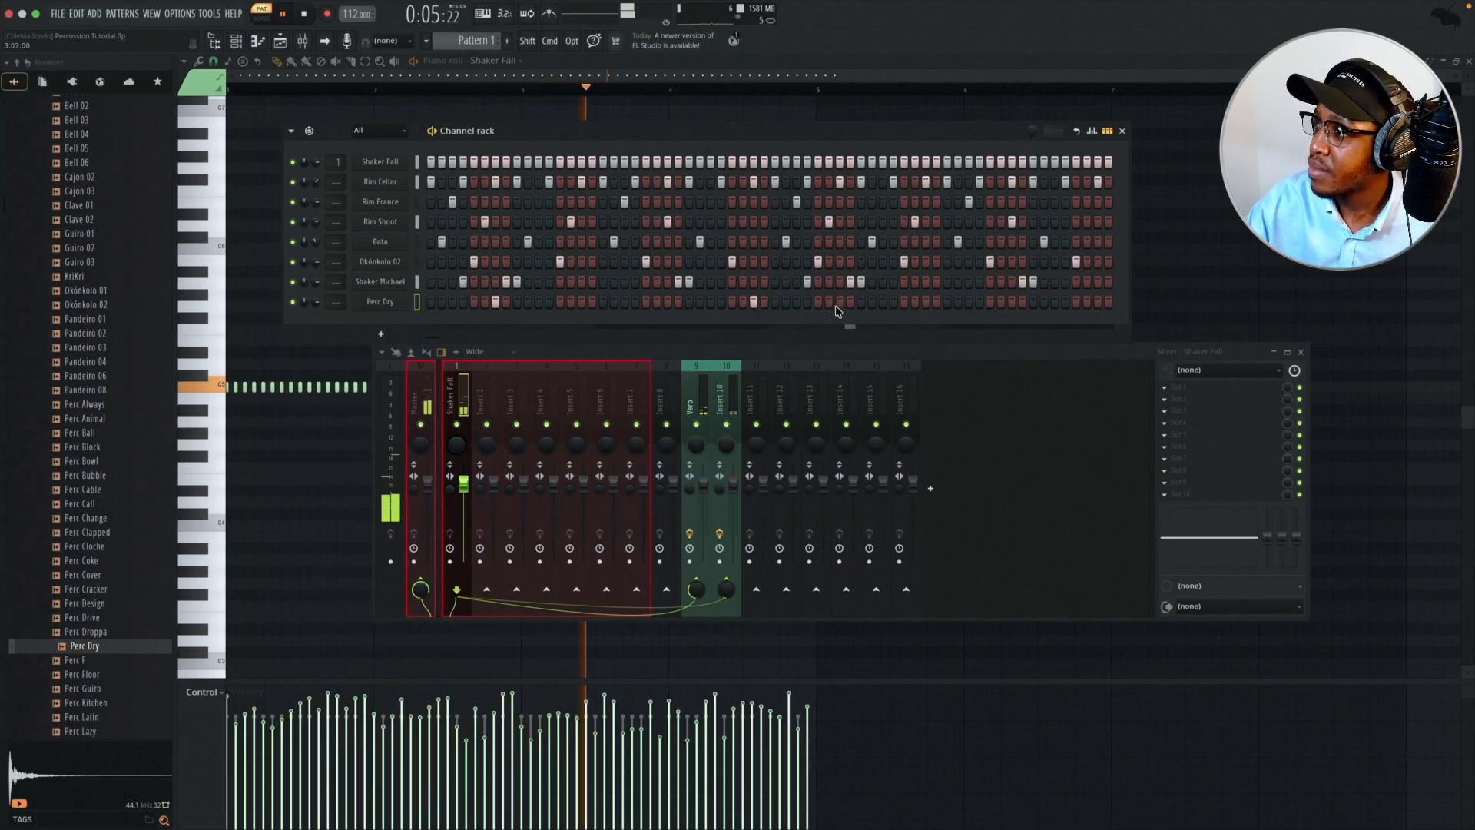
key("space")
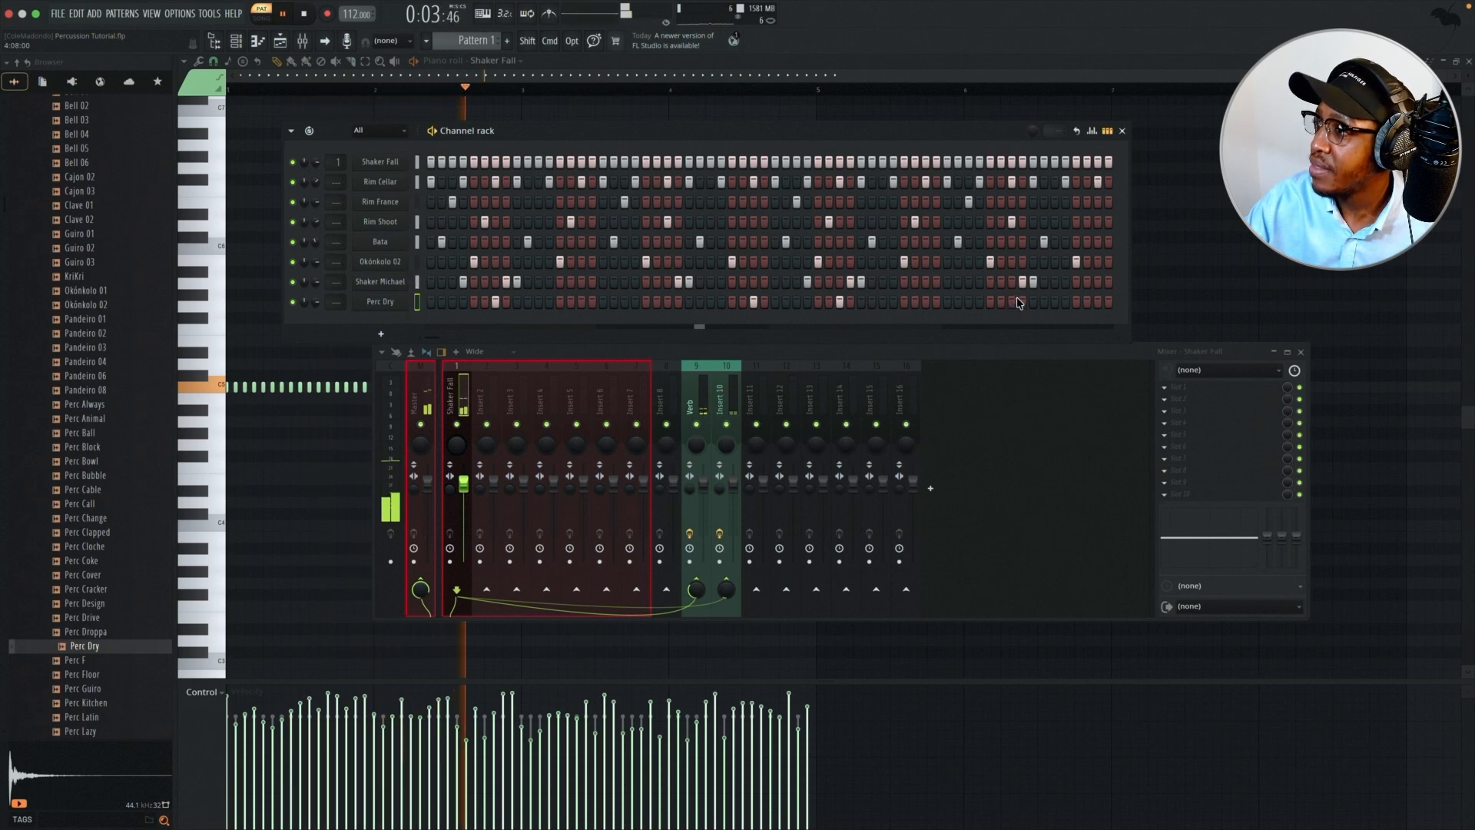
Enable Cut itself on the Perc Dry, Shaker Michael and Okónkolo 02 channels.
right_click(390, 301)
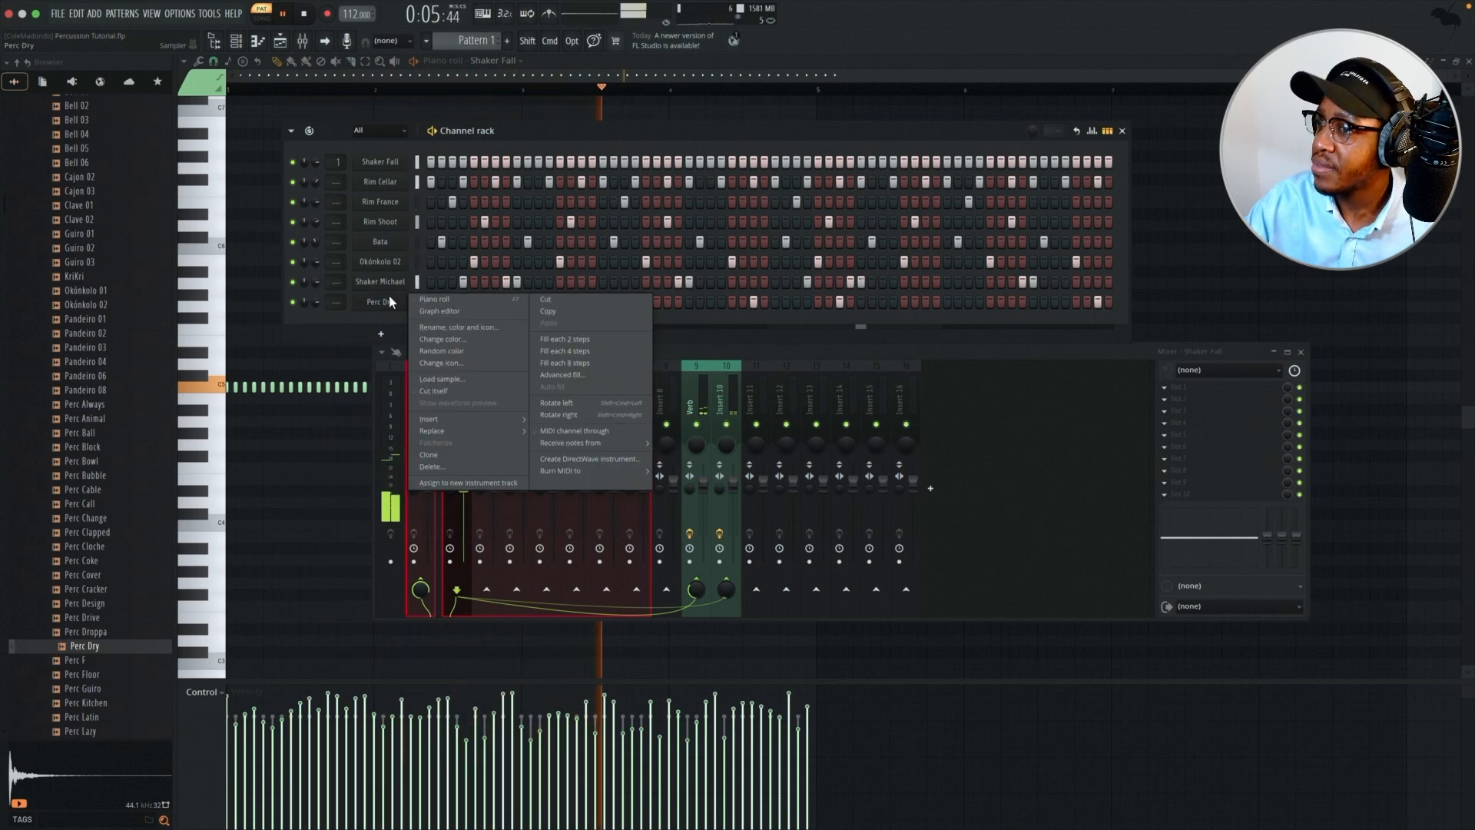
left_click(460, 393)
right_click(389, 285)
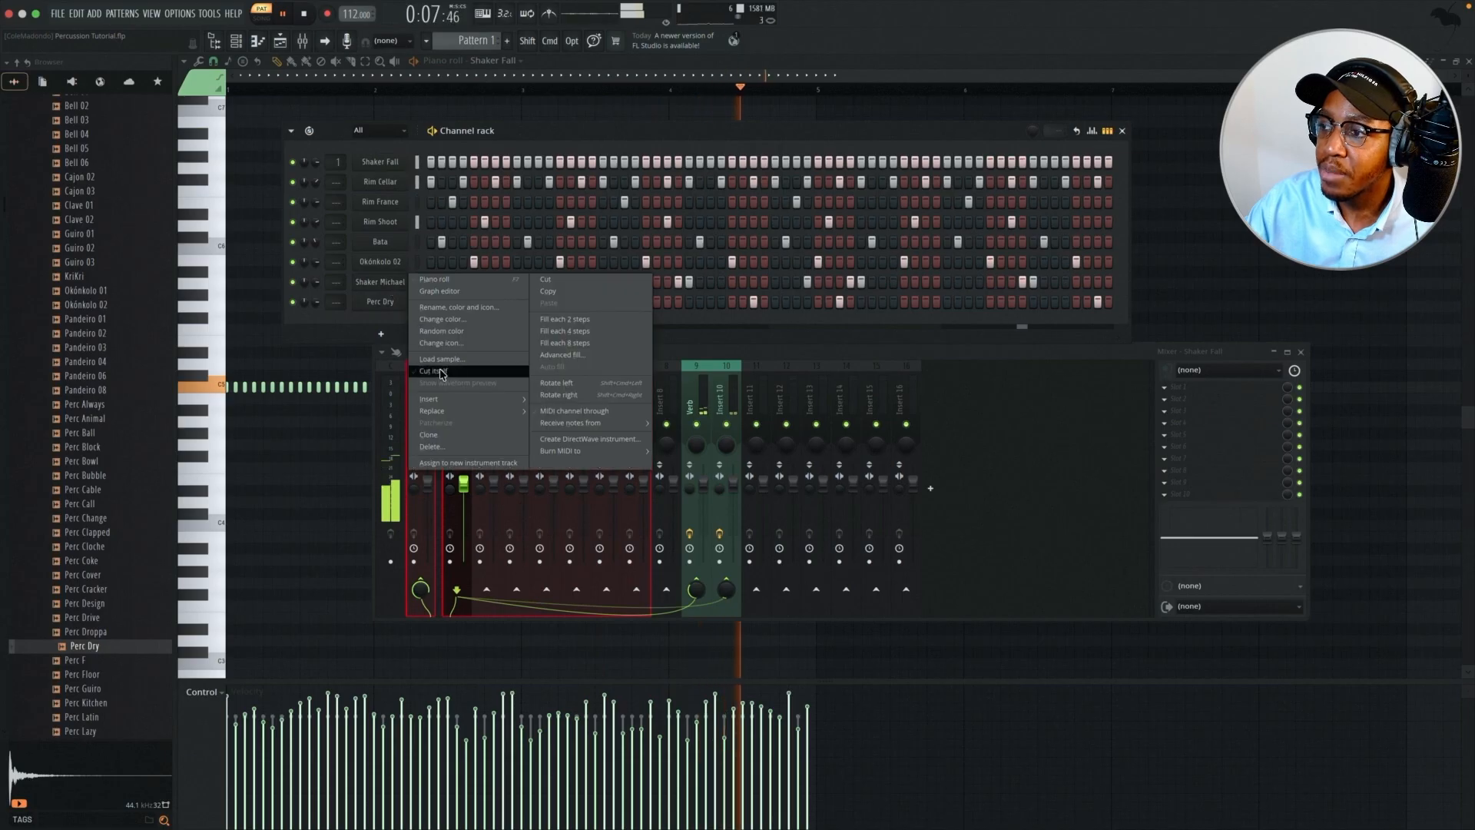
left_click(443, 373)
right_click(397, 266)
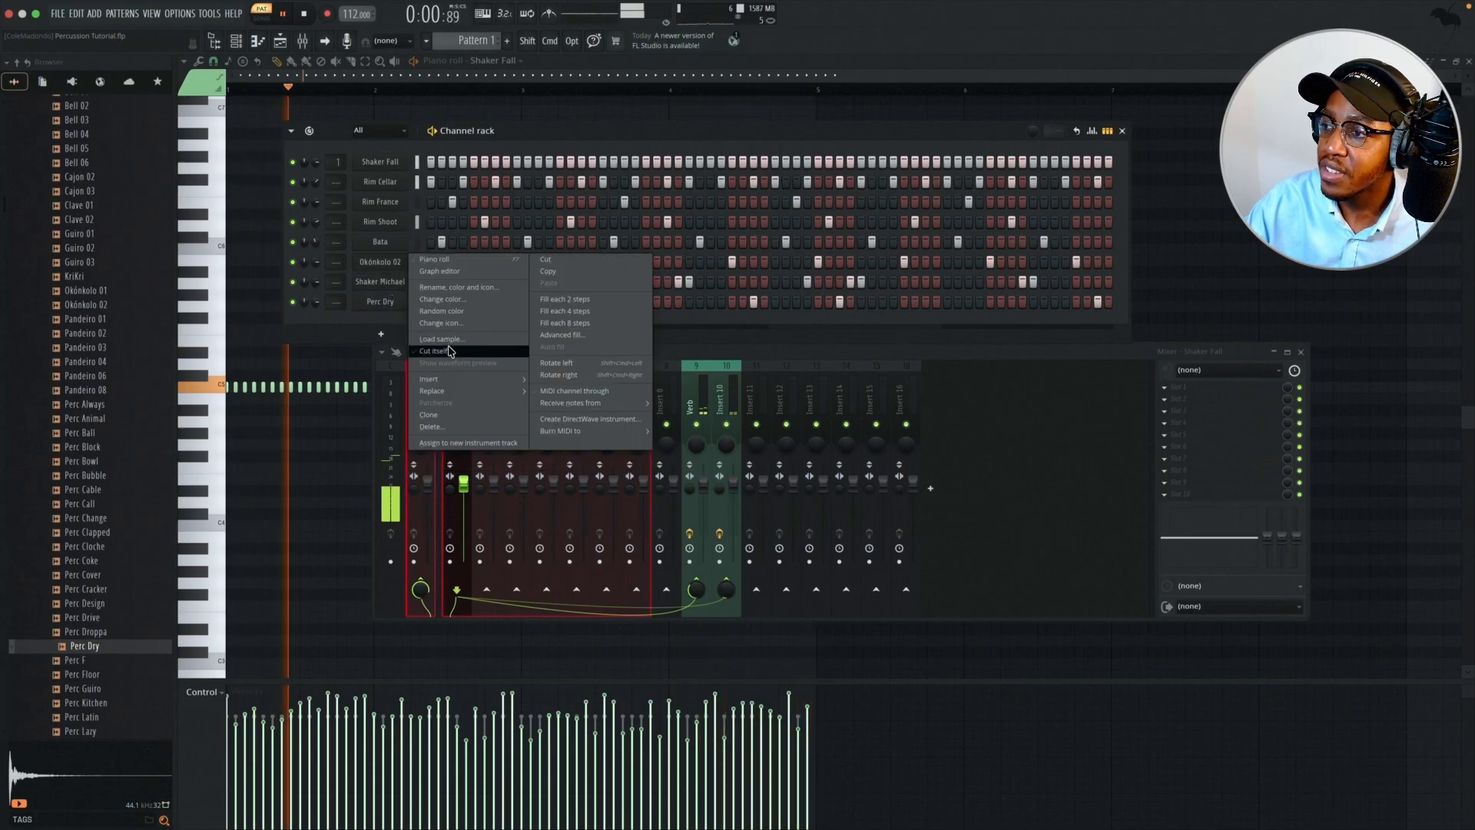
left_click(450, 352)
Enable Cut itself on the Bata, Rim Shoot, Rim France and Rim Cellar channels, and check the setting on Shaker Fall.
right_click(394, 243)
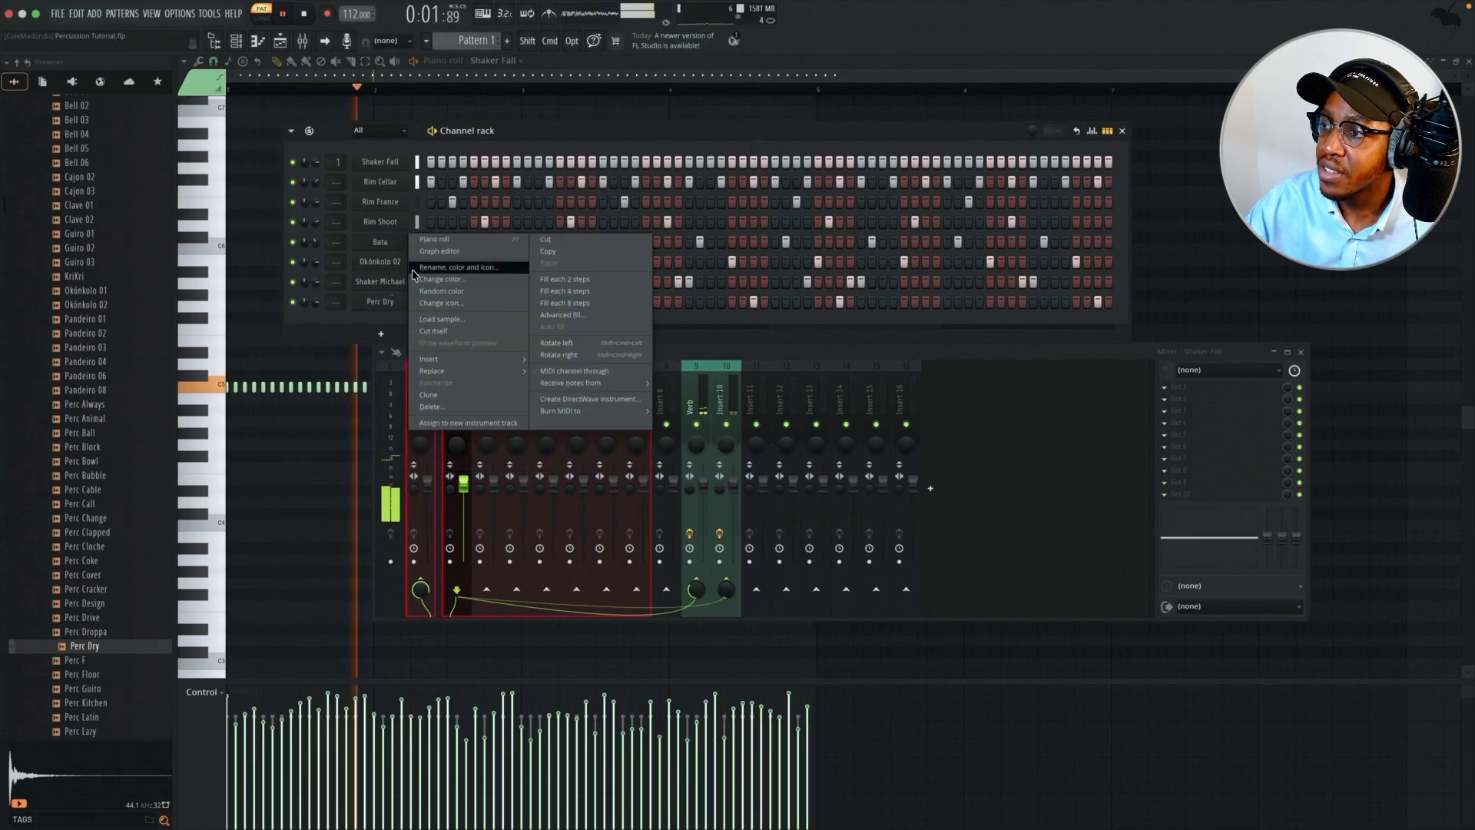
left_click(443, 331)
right_click(392, 222)
left_click(441, 311)
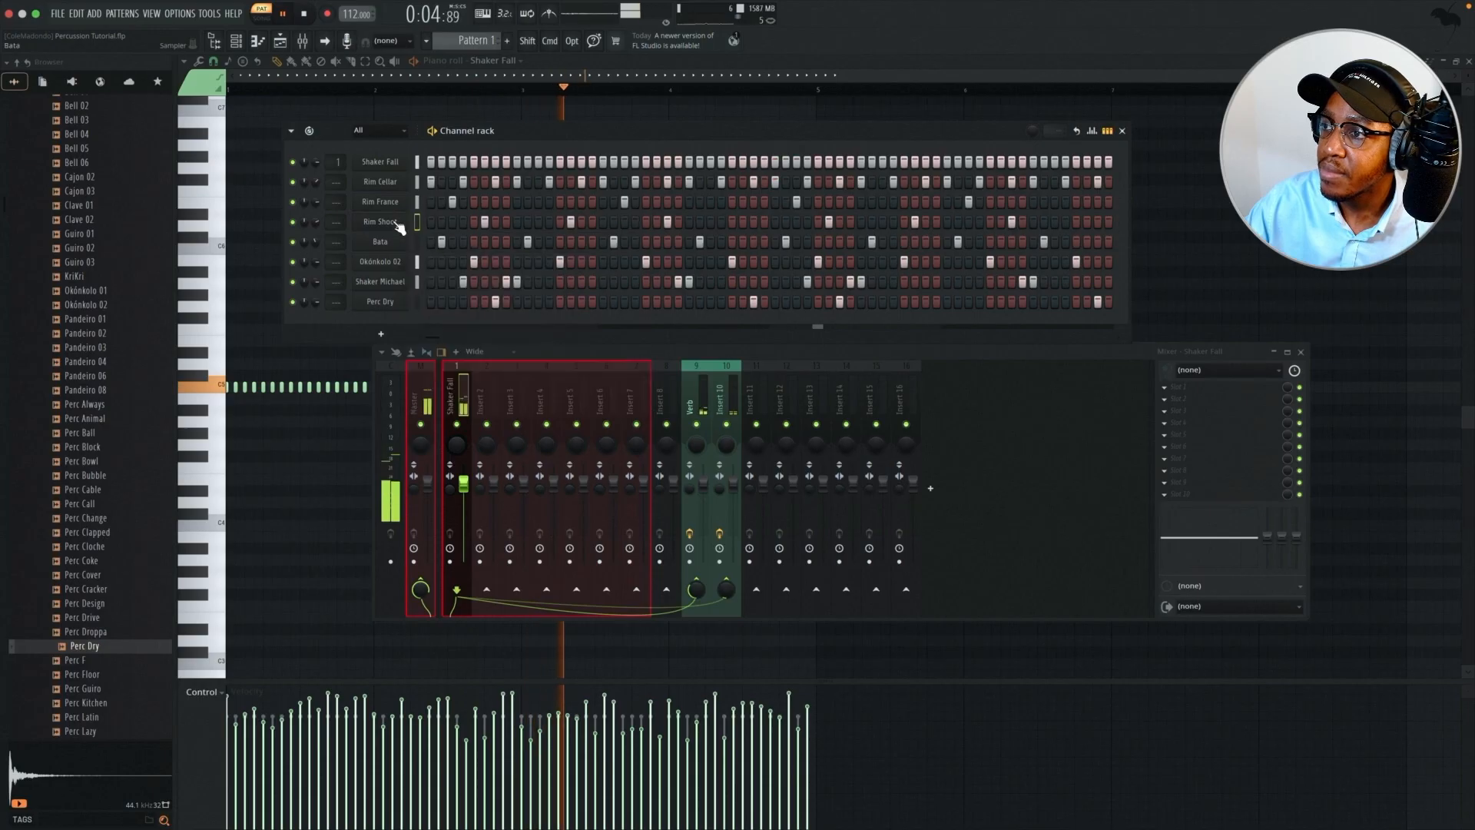
right_click(392, 202)
left_click(443, 298)
right_click(398, 166)
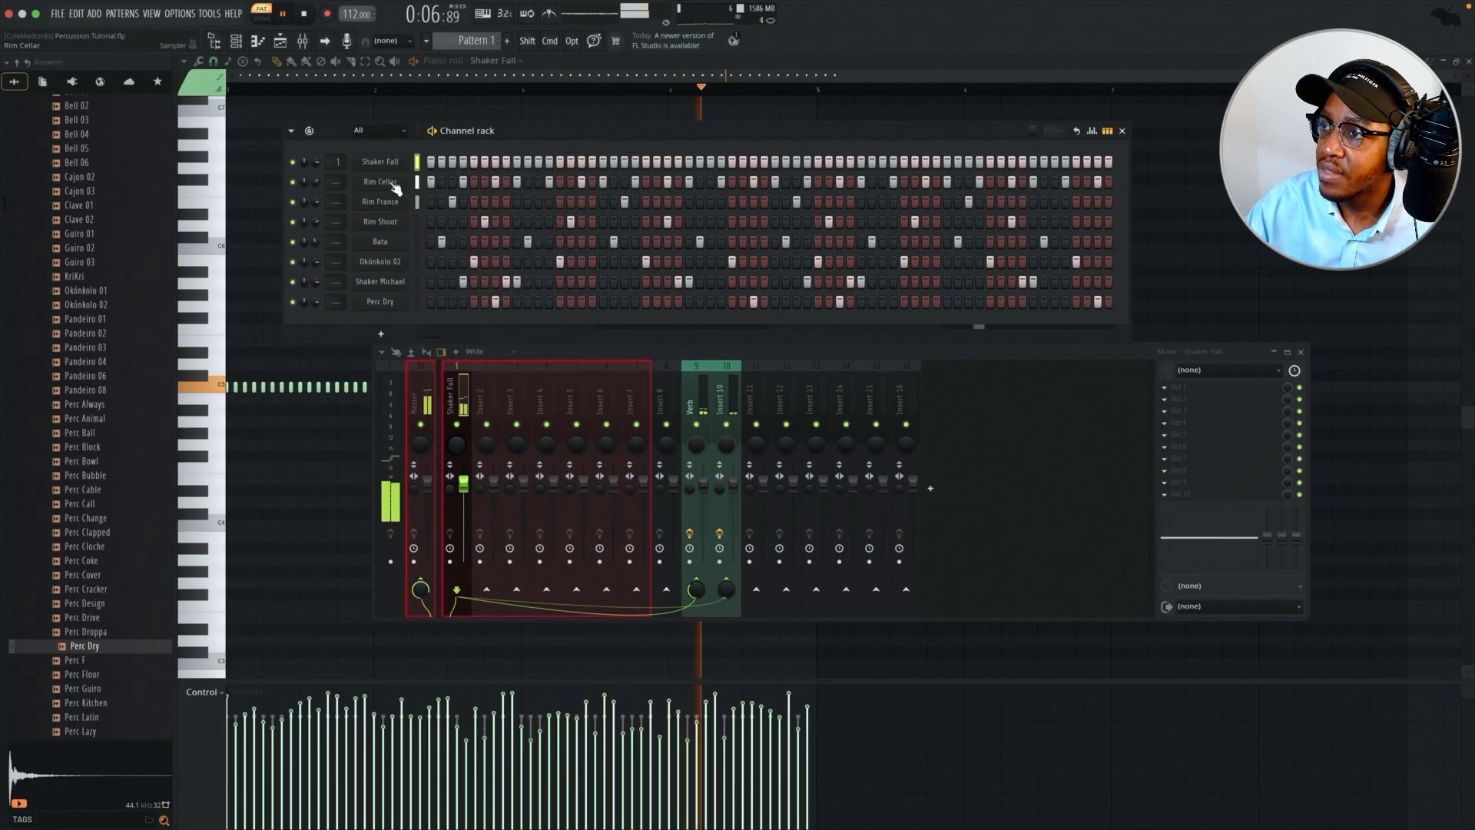
right_click(394, 186)
left_click(433, 272)
right_click(397, 165)
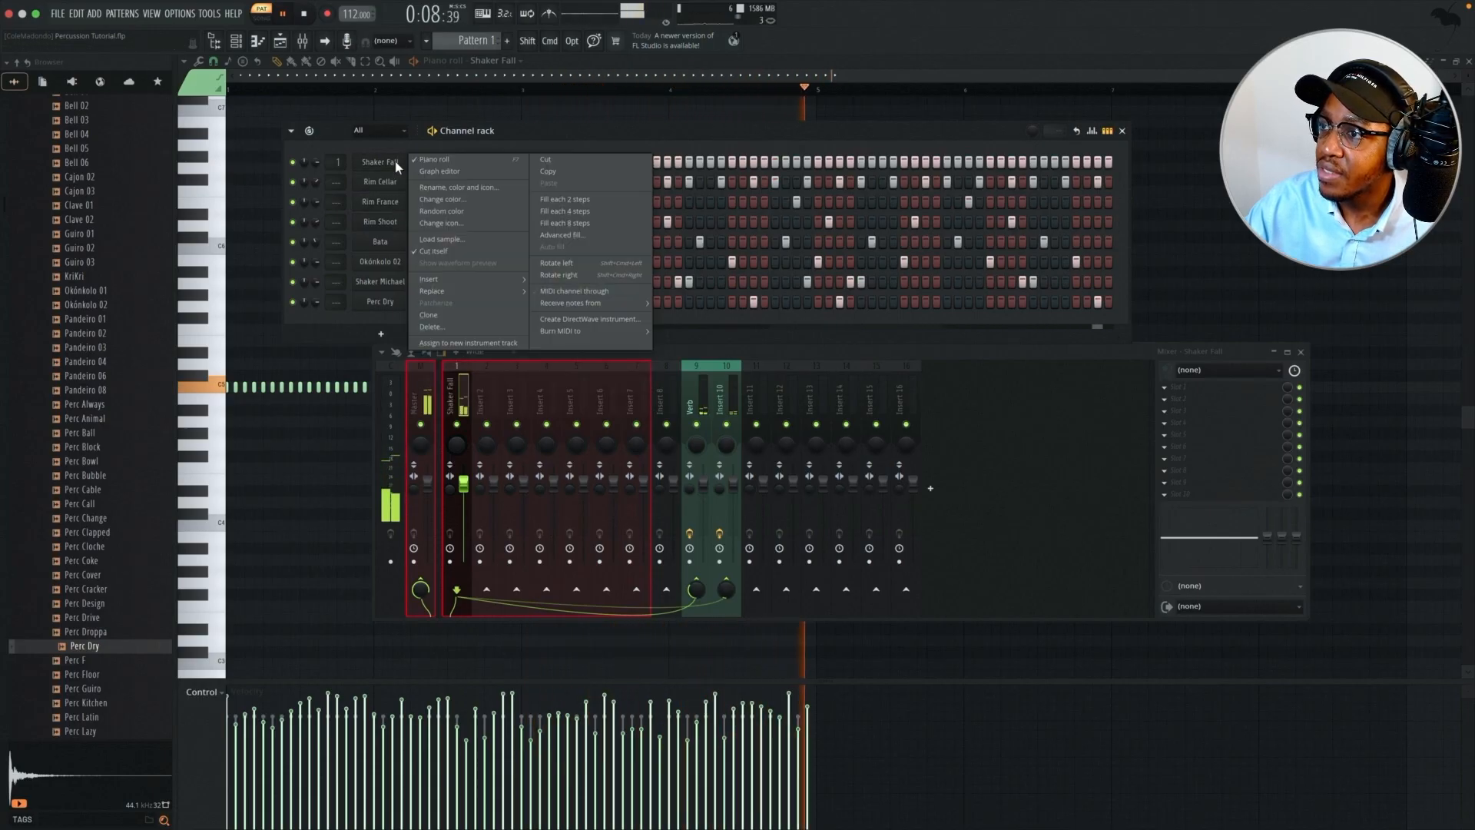
left_click(328, 324)
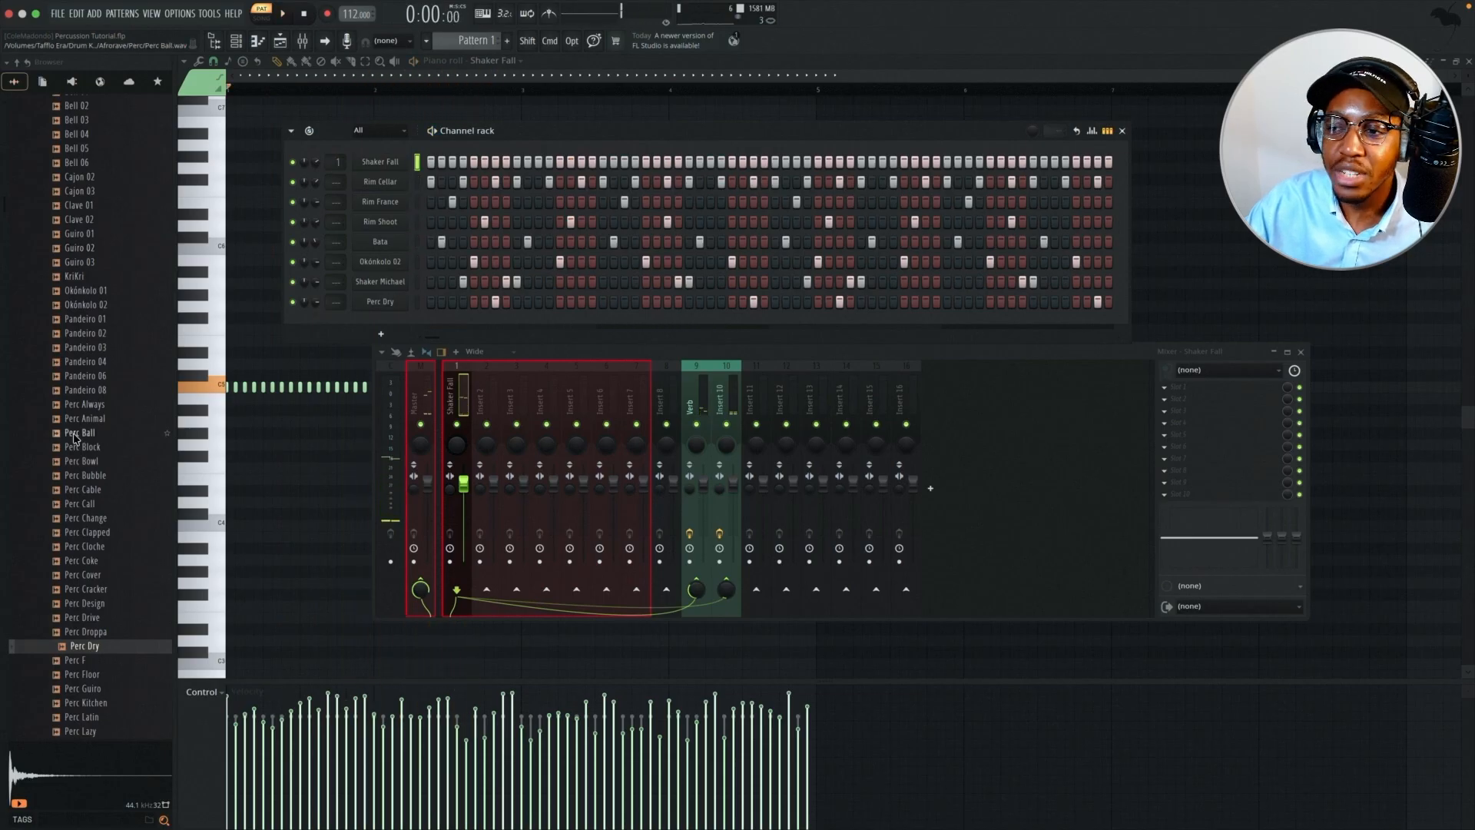
Return to the Shaker folder, preview several shakers and add Shaker Catched as a new channel.
scroll(75, 430, "up", 10)
left_click(64, 332)
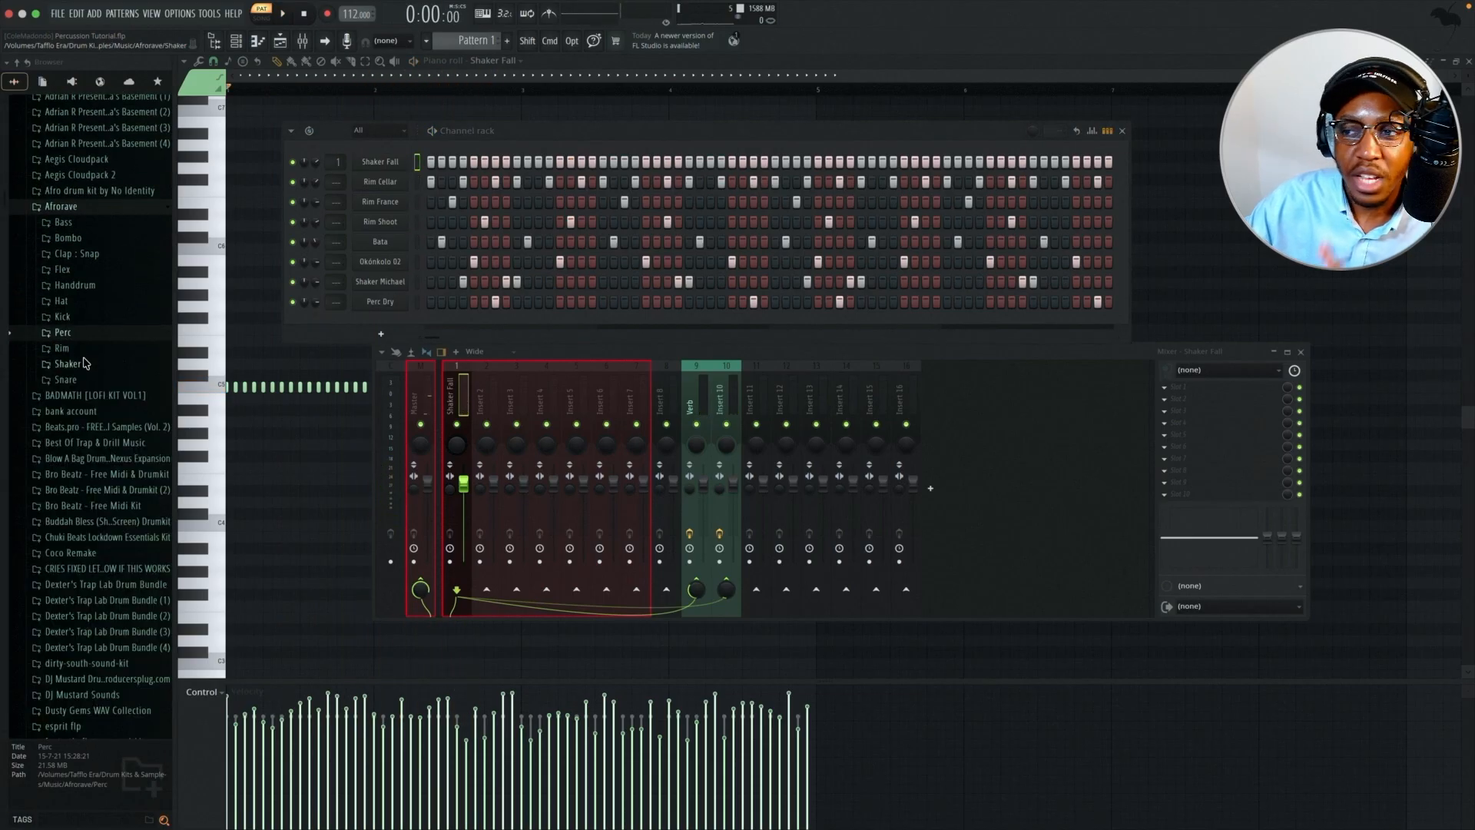
left_click(68, 363)
left_click_drag(103, 461, 109, 465)
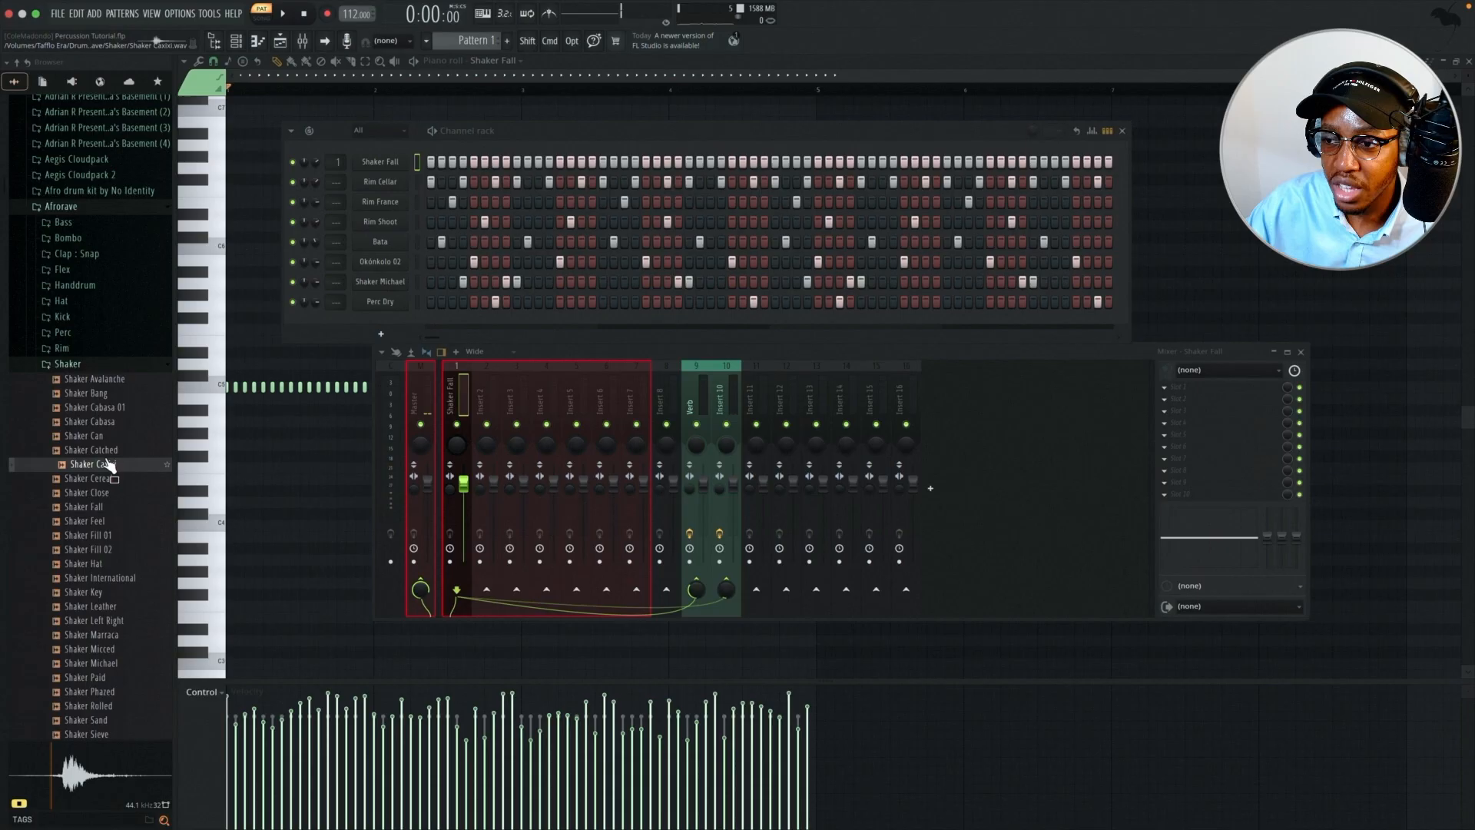
left_click(110, 451)
left_click(113, 438)
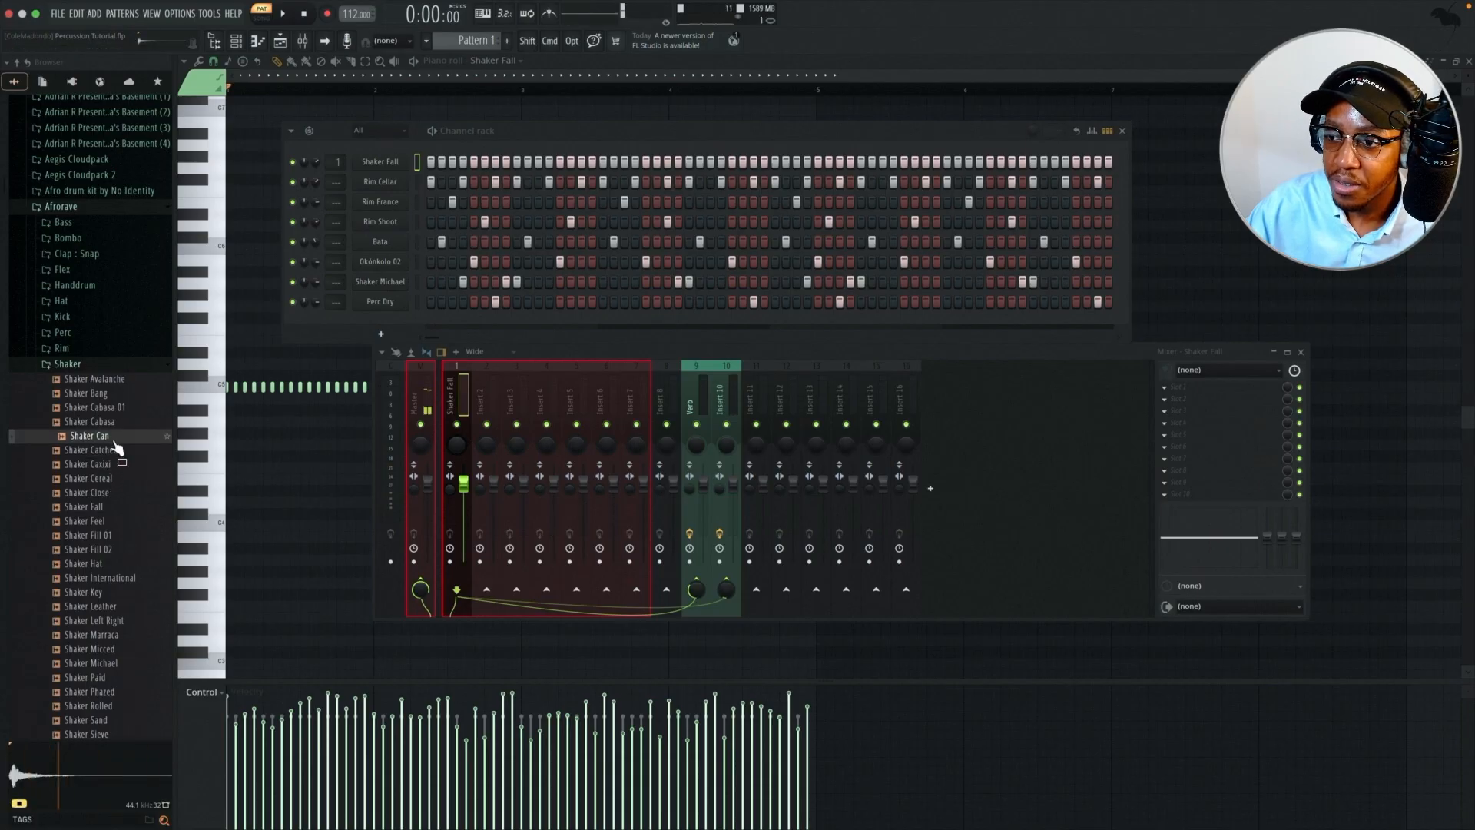
left_click(118, 451)
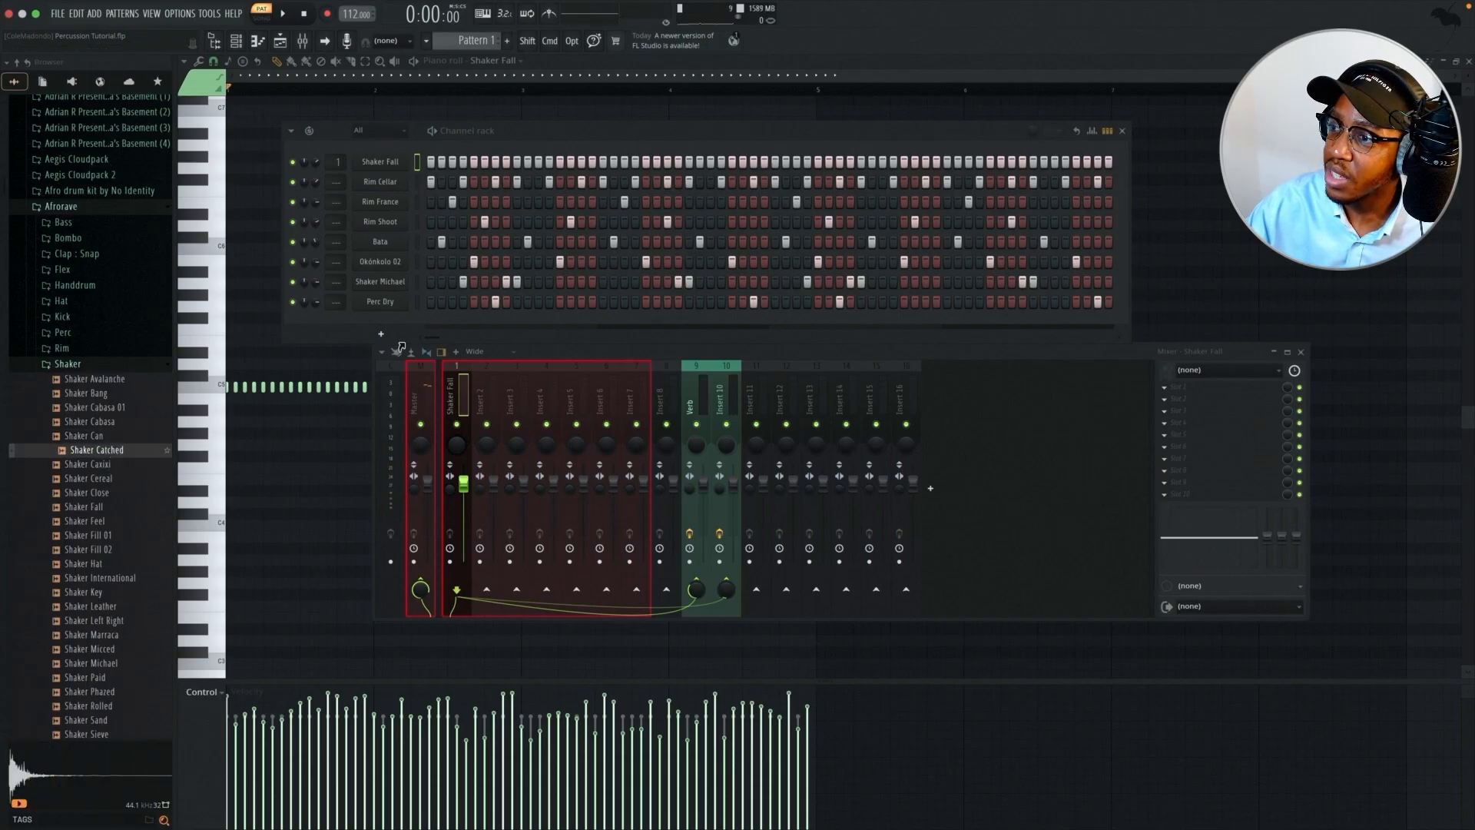
left_click_drag(402, 321, 411, 316)
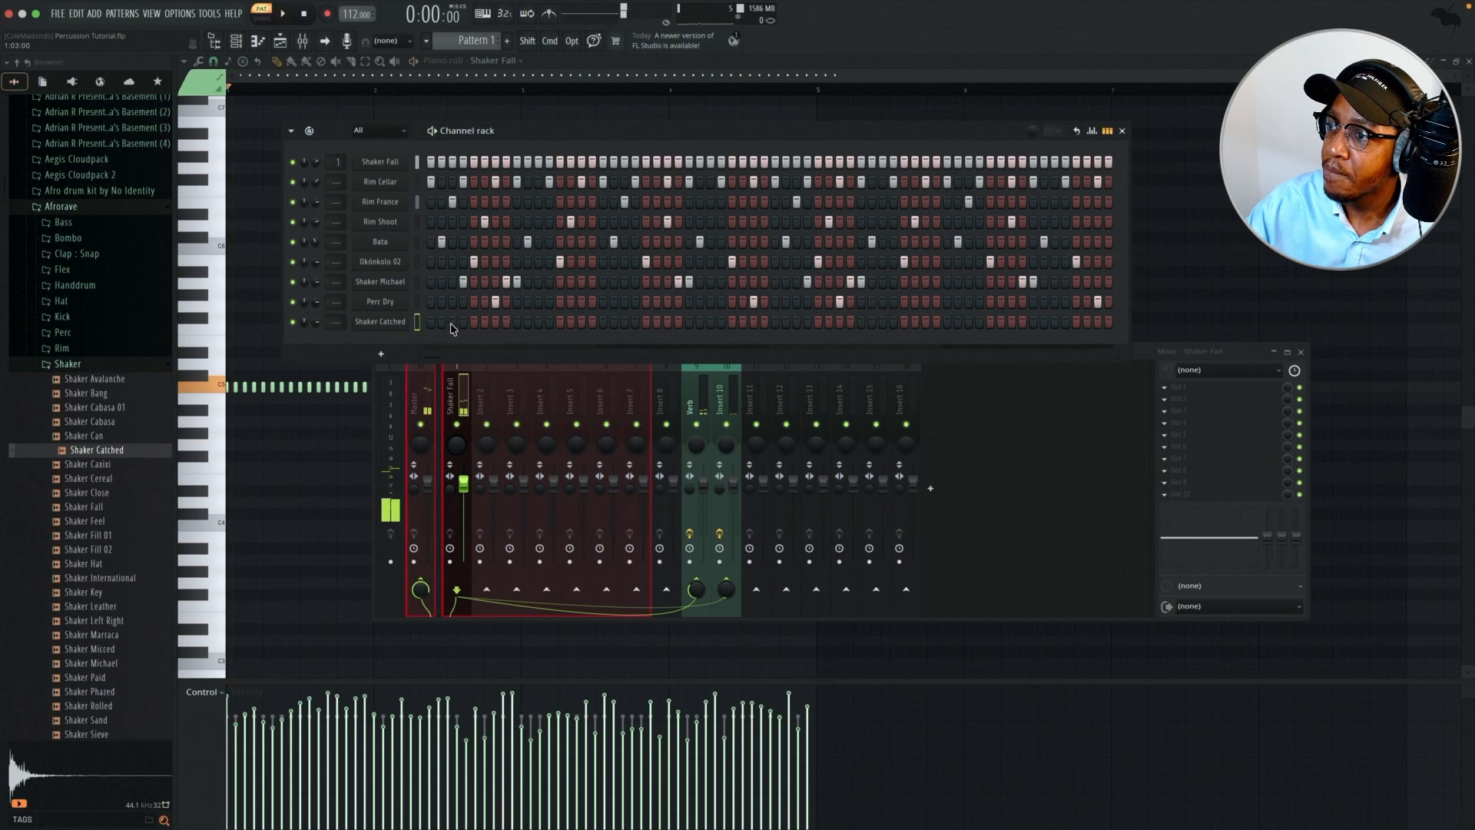
Place Shaker Catched hits on steps 5 and 15 of each bar, checking the placement against playback.
key("space")
left_click(484, 321)
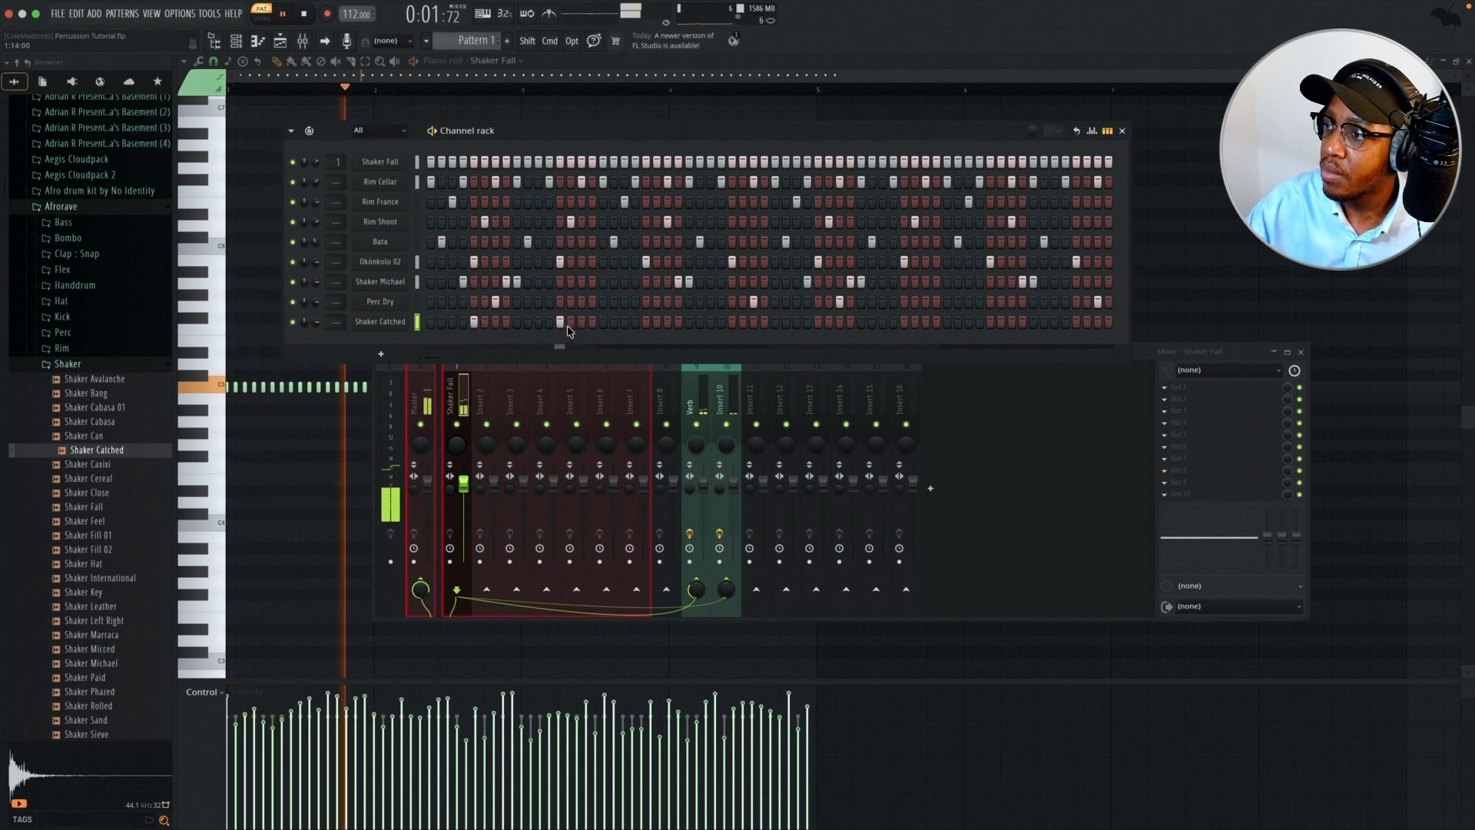
left_click(603, 321)
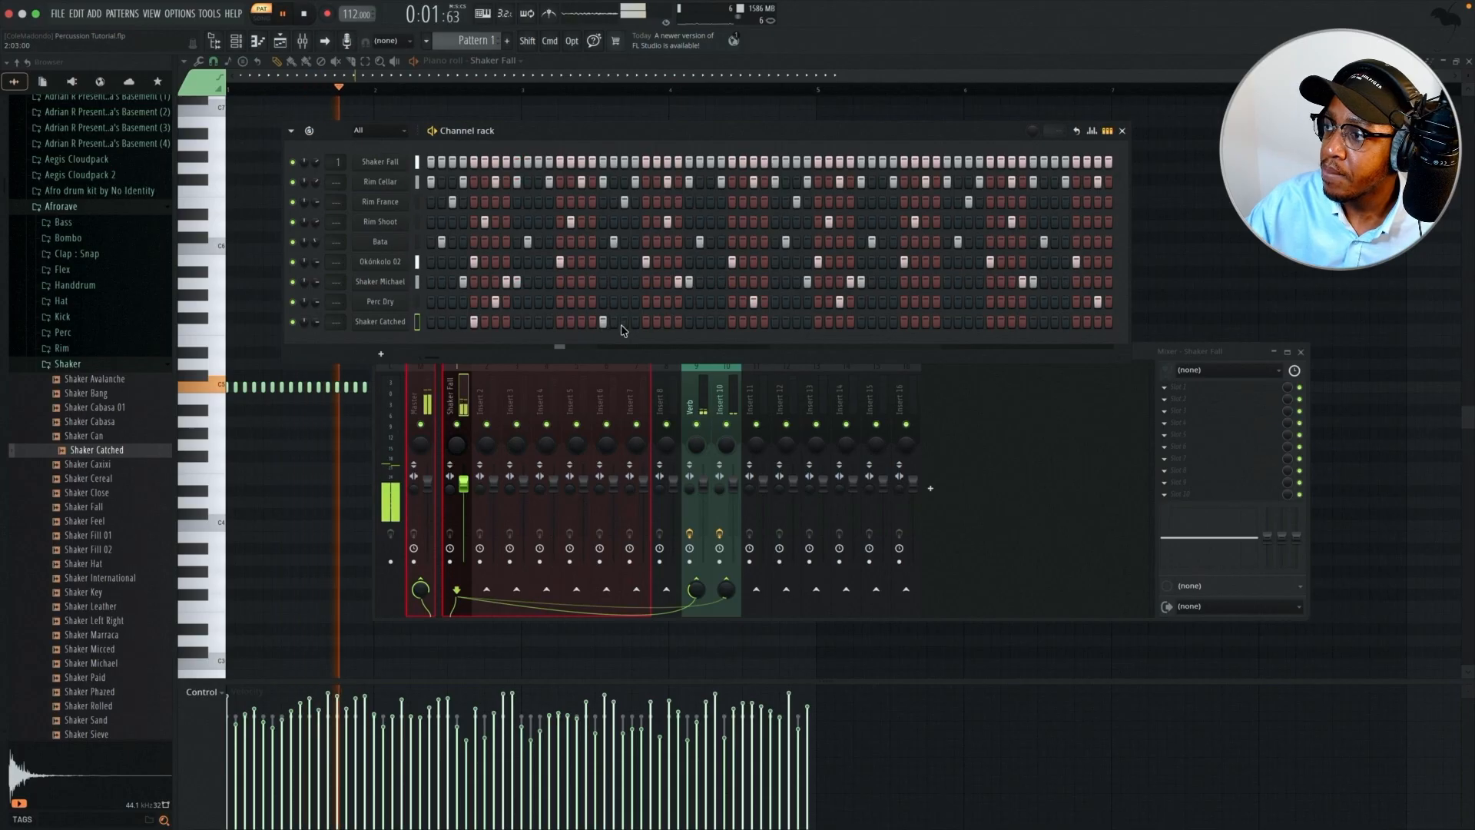
key("space")
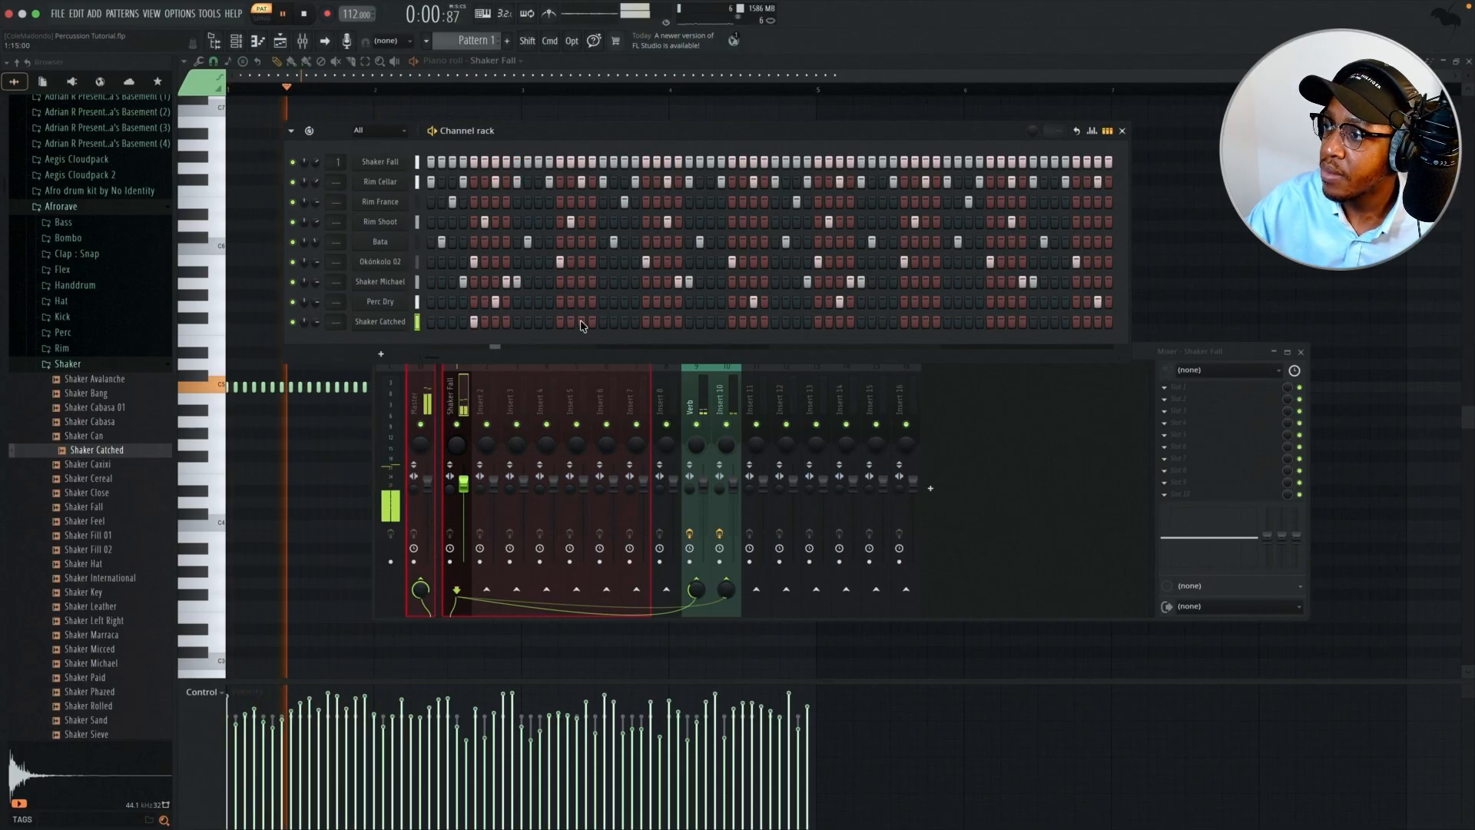
left_click(647, 323)
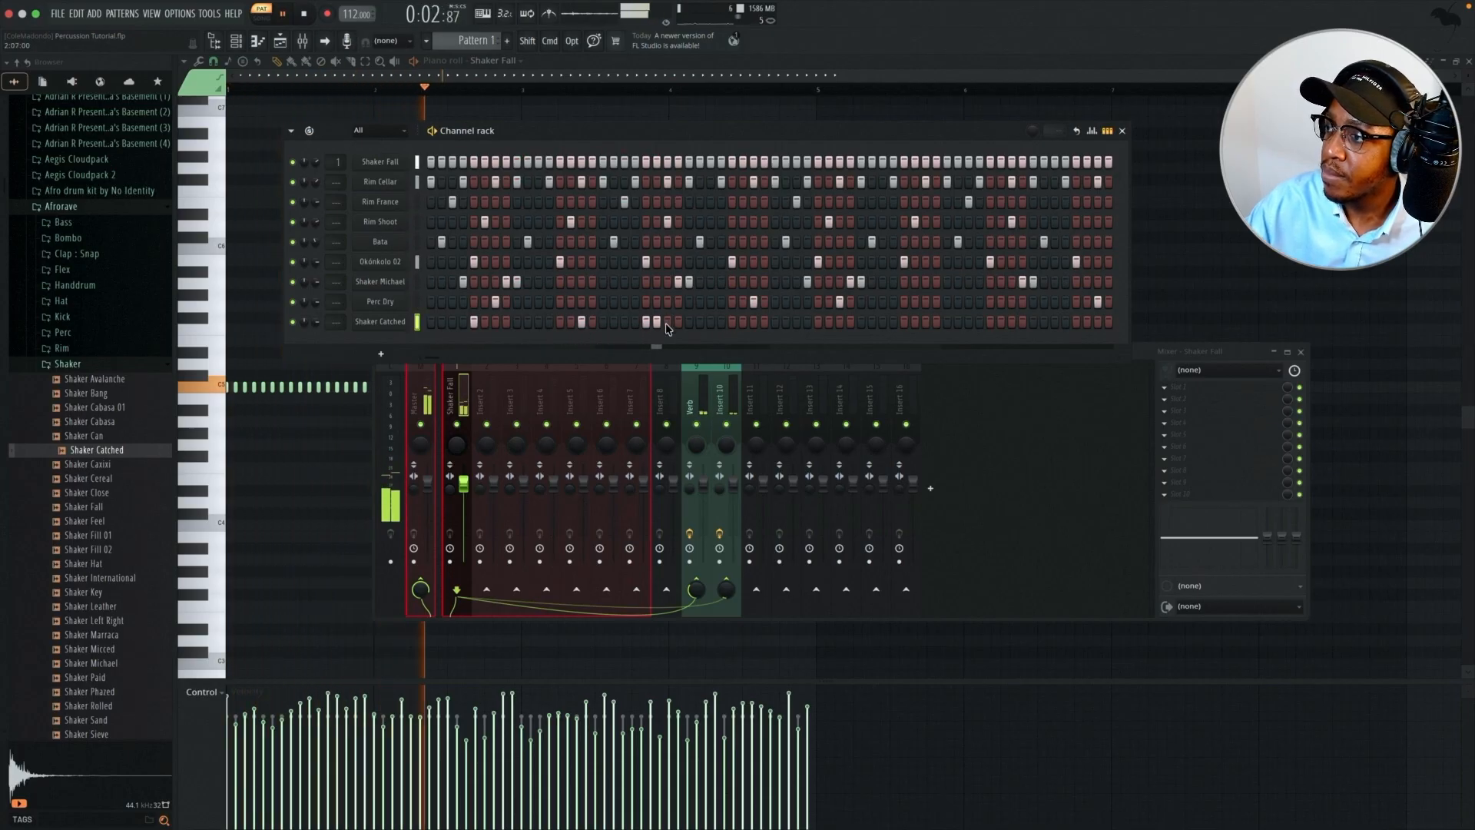
left_click(754, 323)
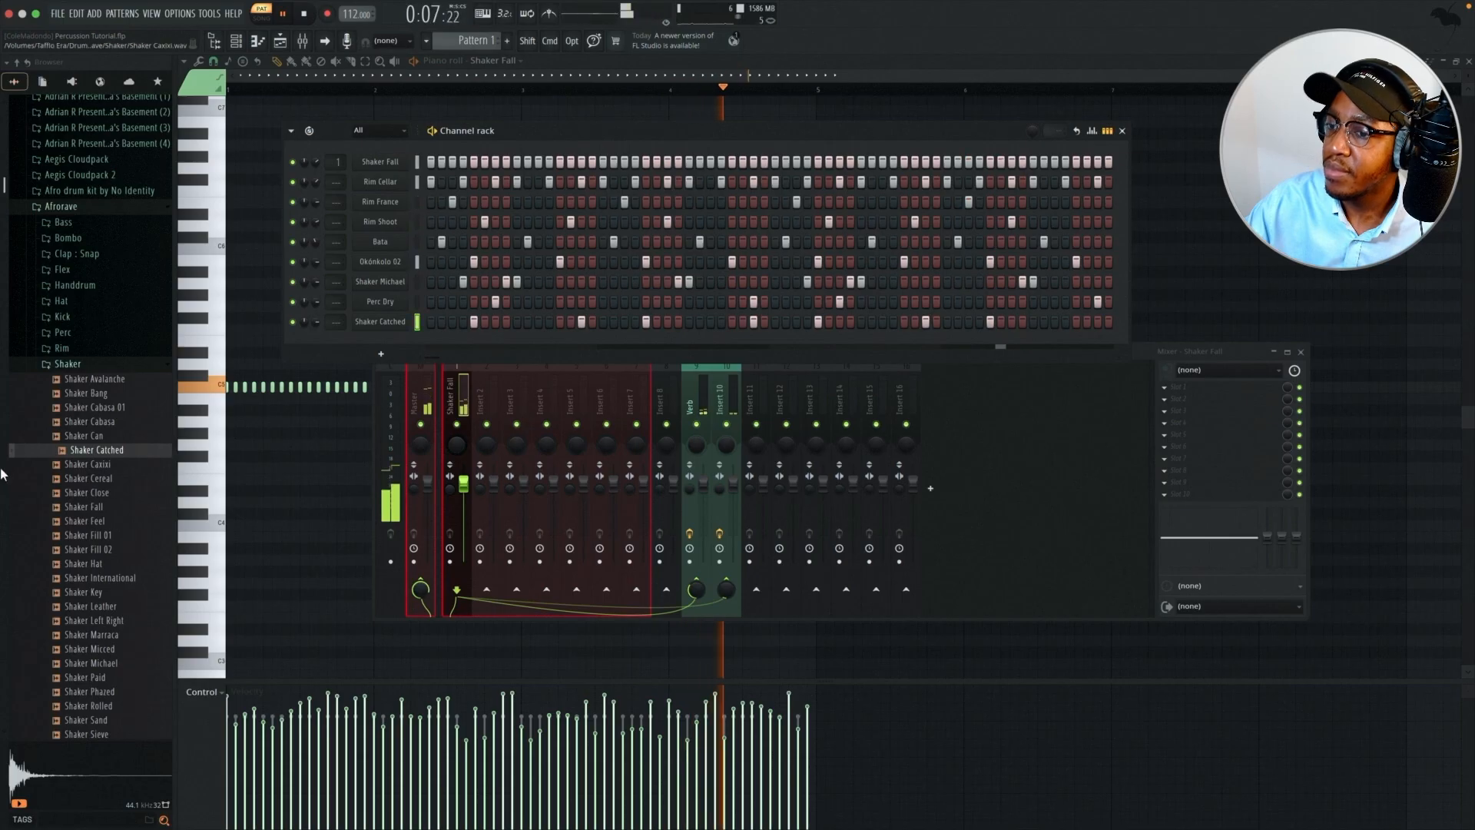
Preview Shaker Bang and Shaker Cabasa 01, and add Shaker Cabasa 01 as a new channel.
left_click(100, 392)
left_click(100, 408)
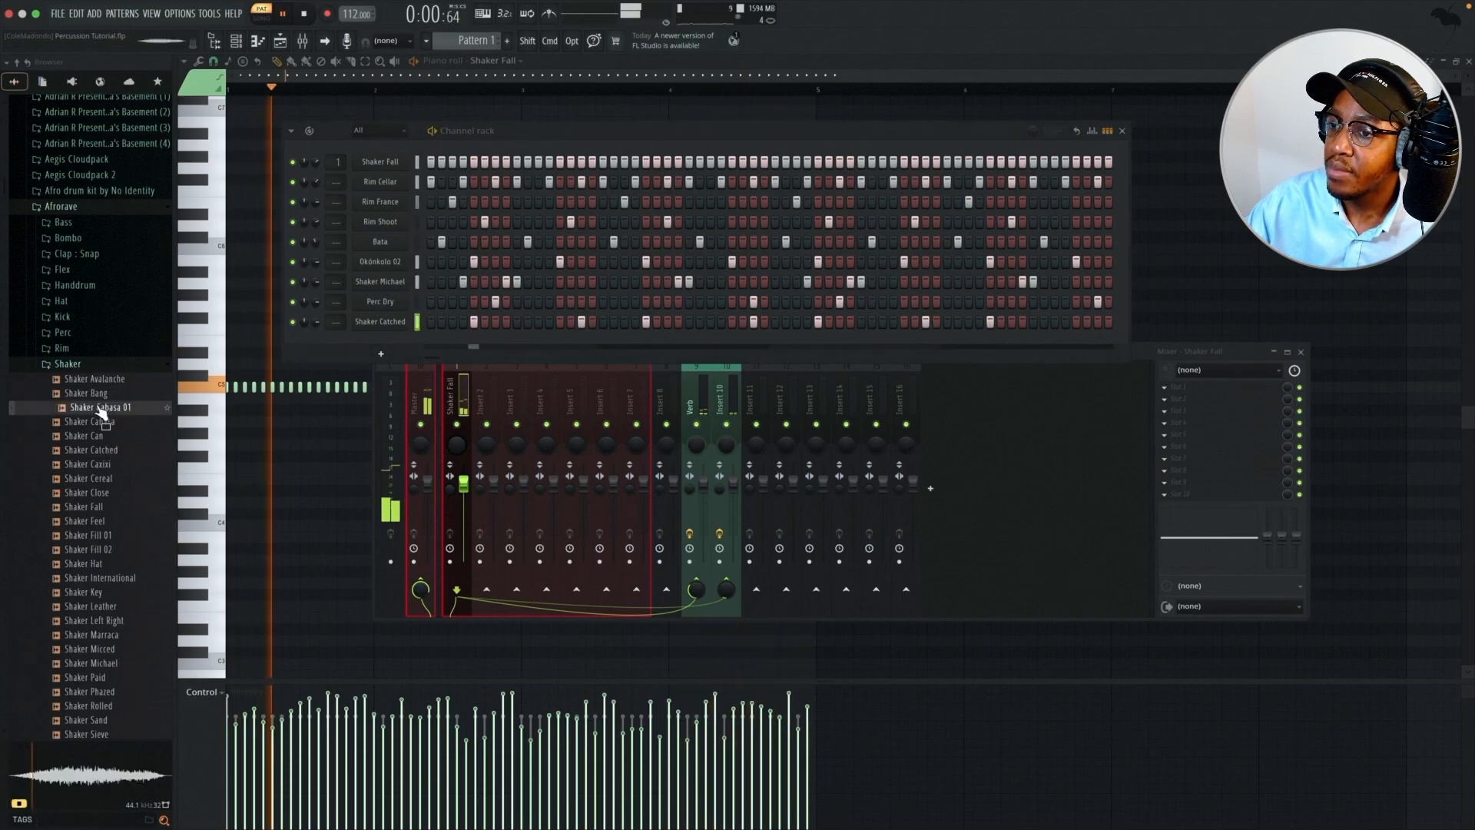
left_click_drag(100, 414, 381, 351)
key("space")
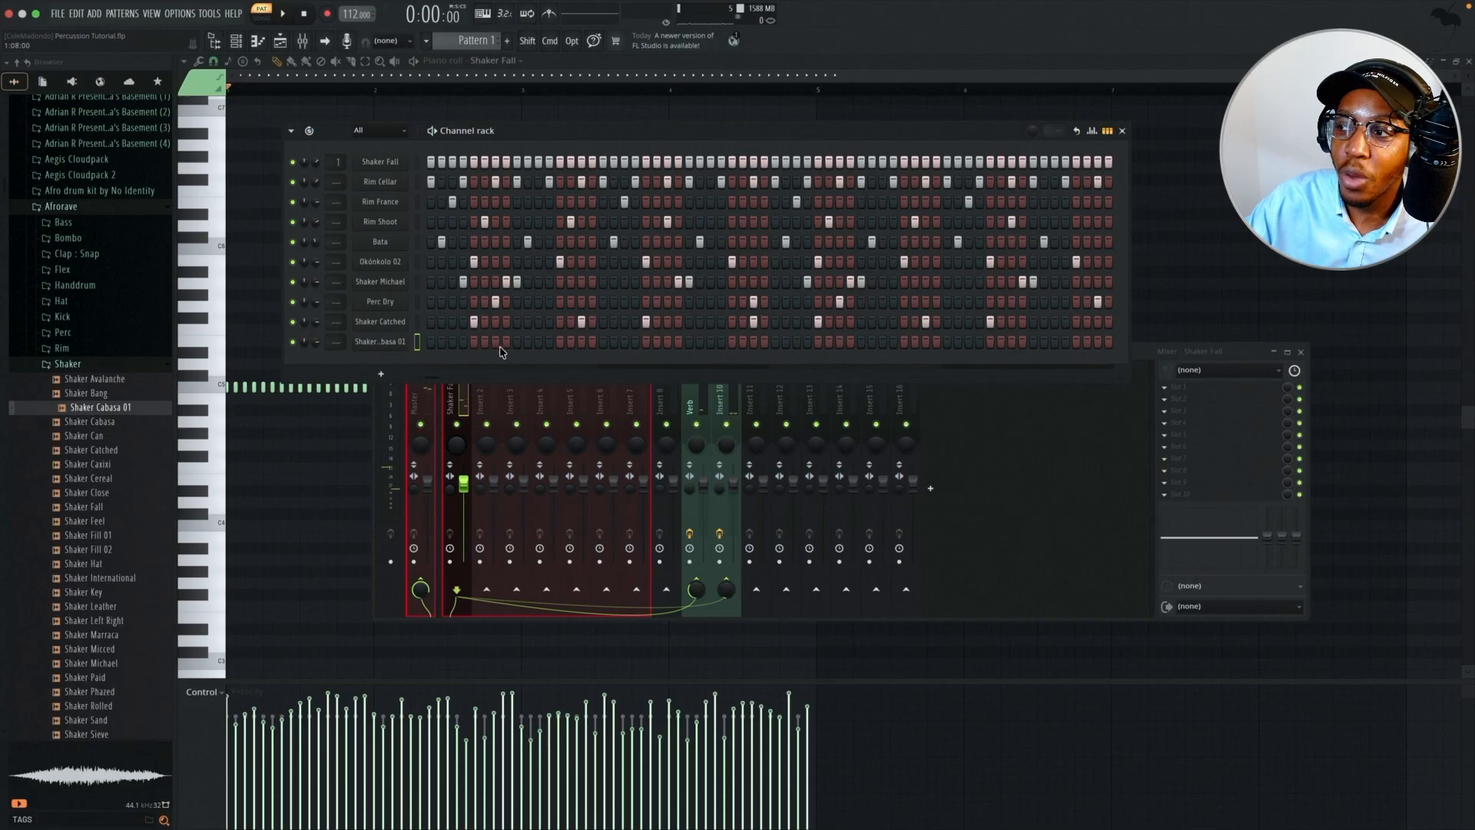
Place Shaker Cabasa 01 hits on step 11 of every bar and lower the channel's volume.
key("space")
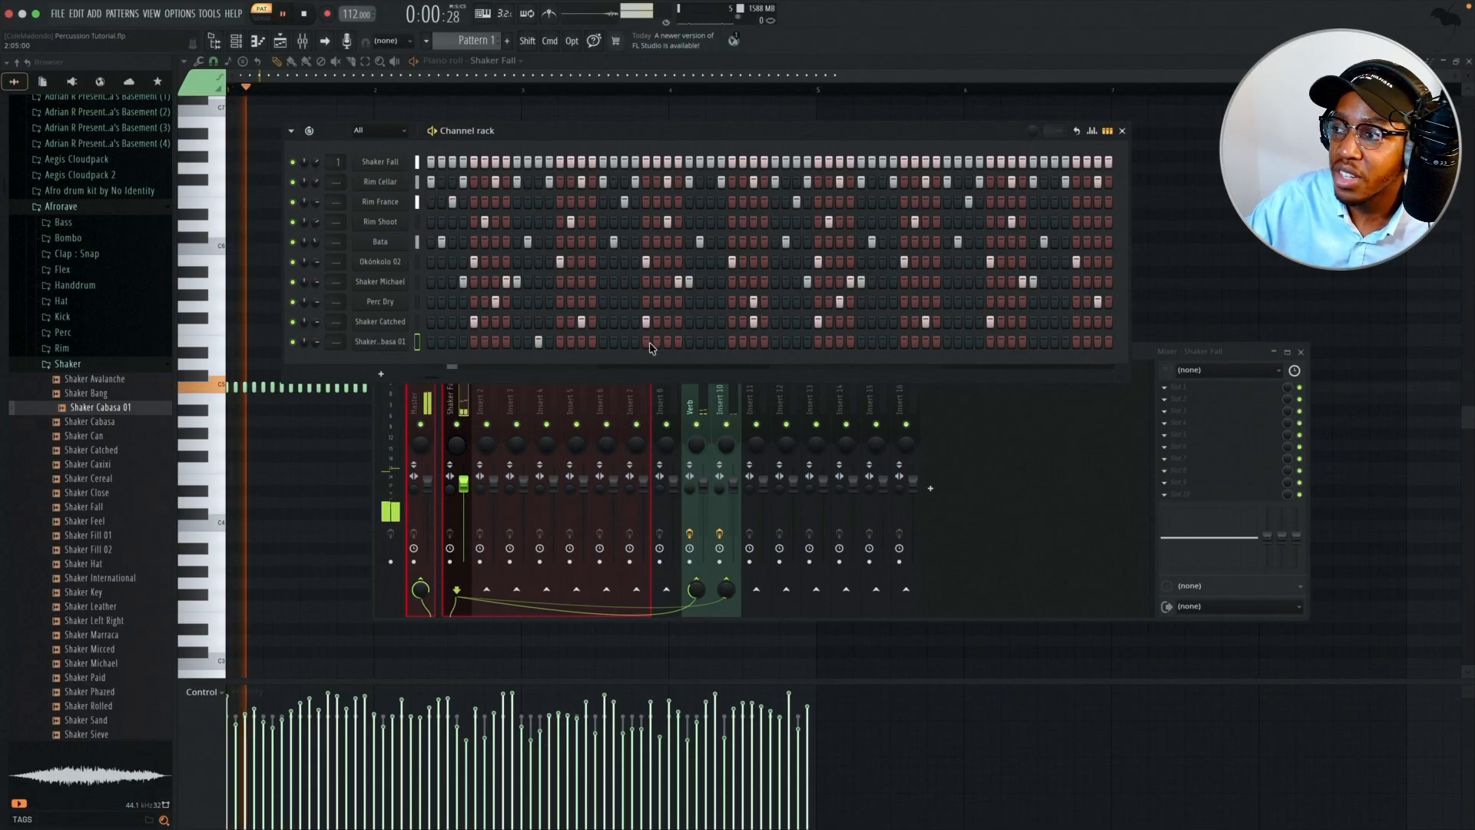
left_click(712, 343)
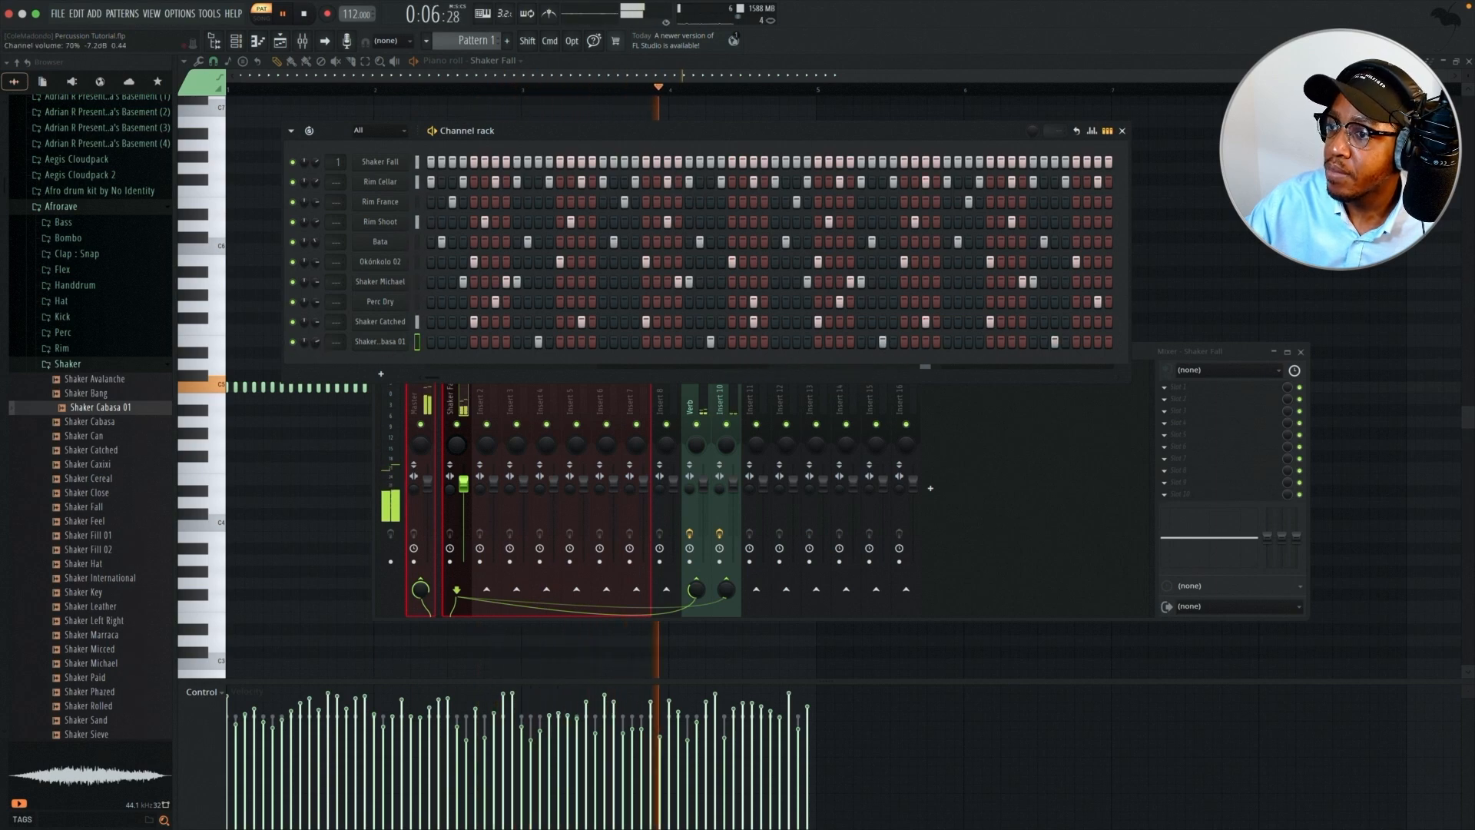
right_click(407, 338)
key("Escape")
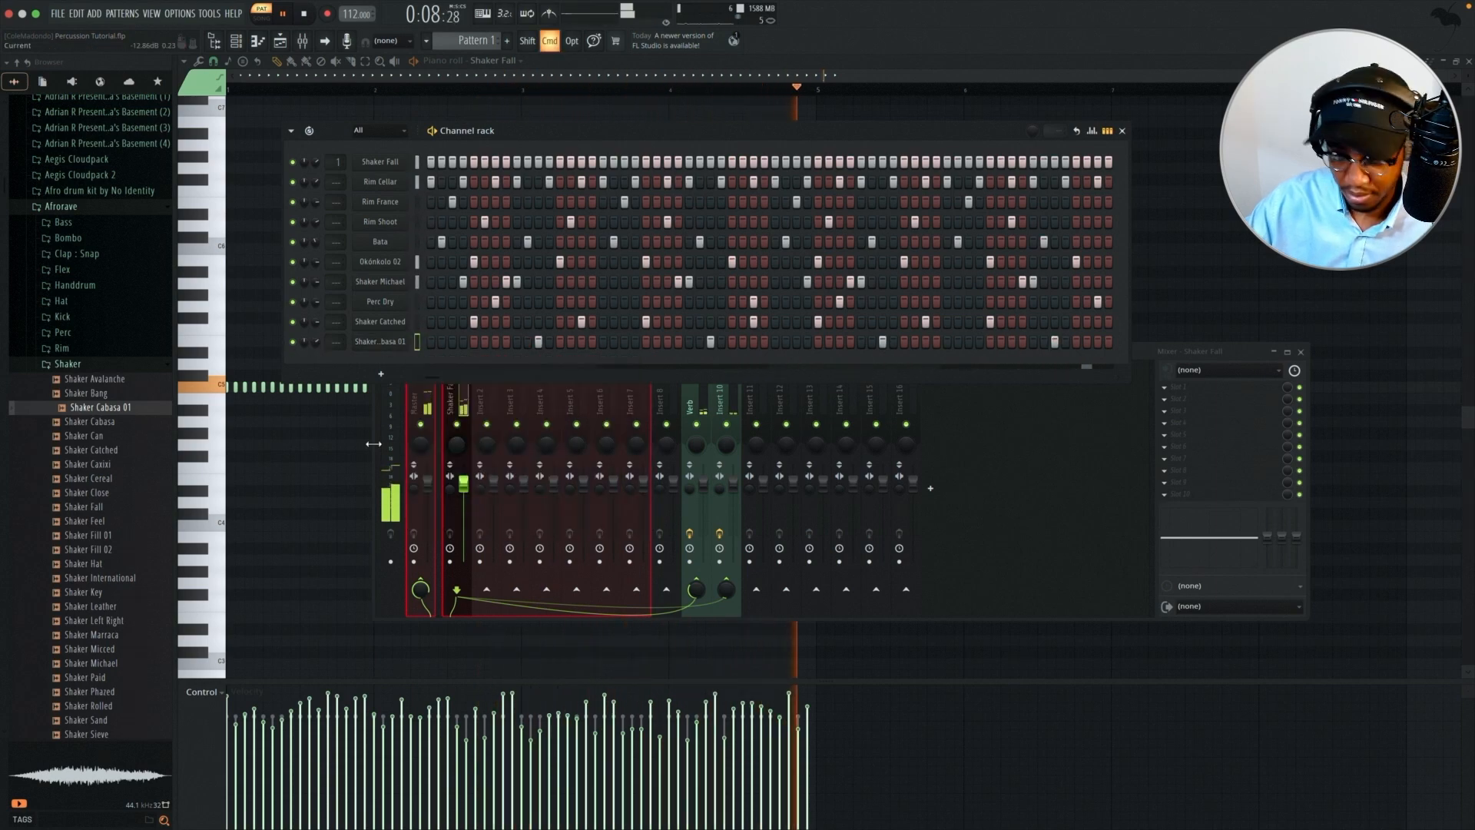
Preview Shaker Key from the Shaker folder and add it as a new channel.
scroll(96, 530, "down", 2)
key("space")
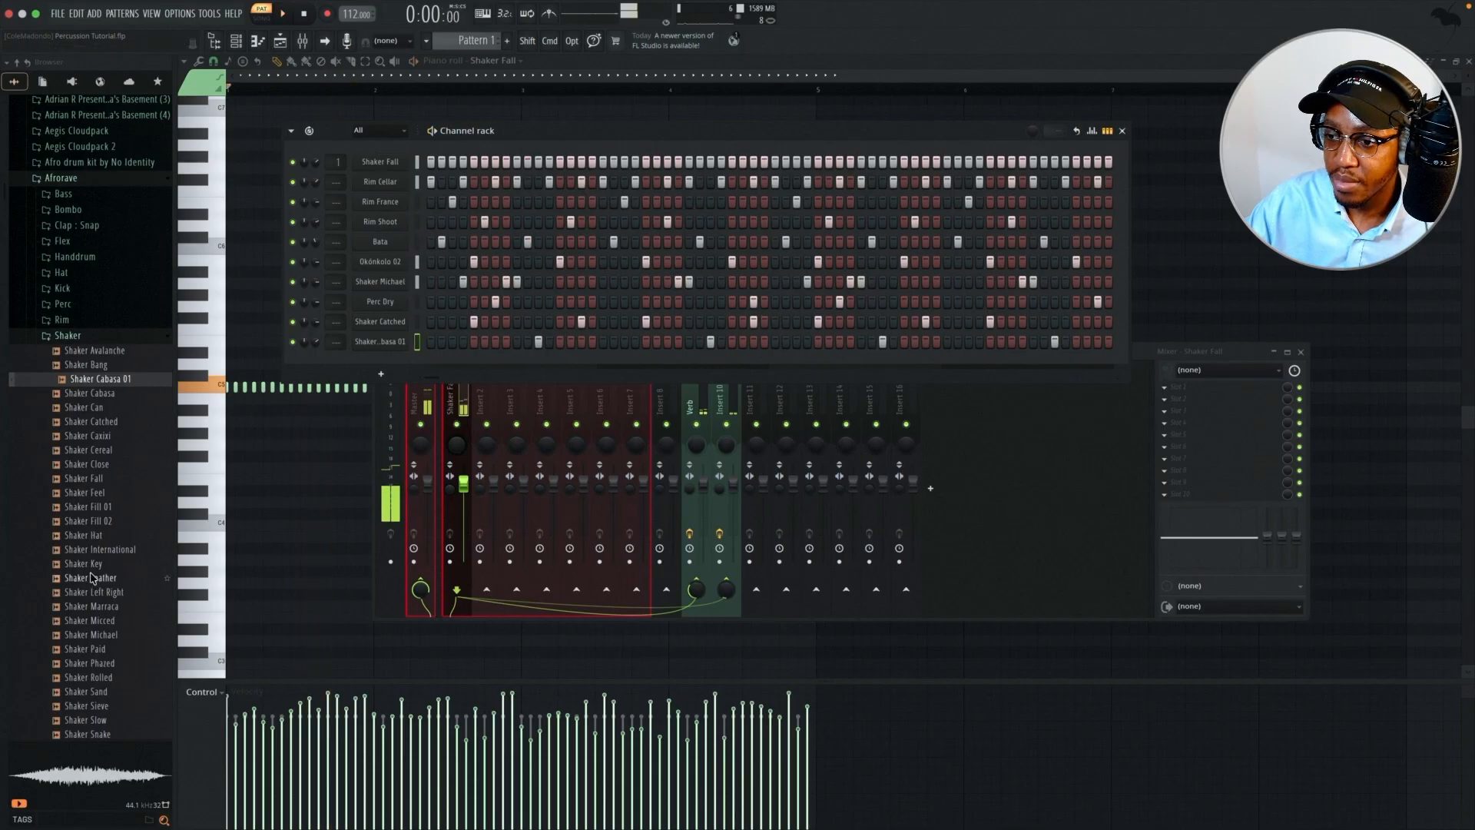
left_click(92, 565)
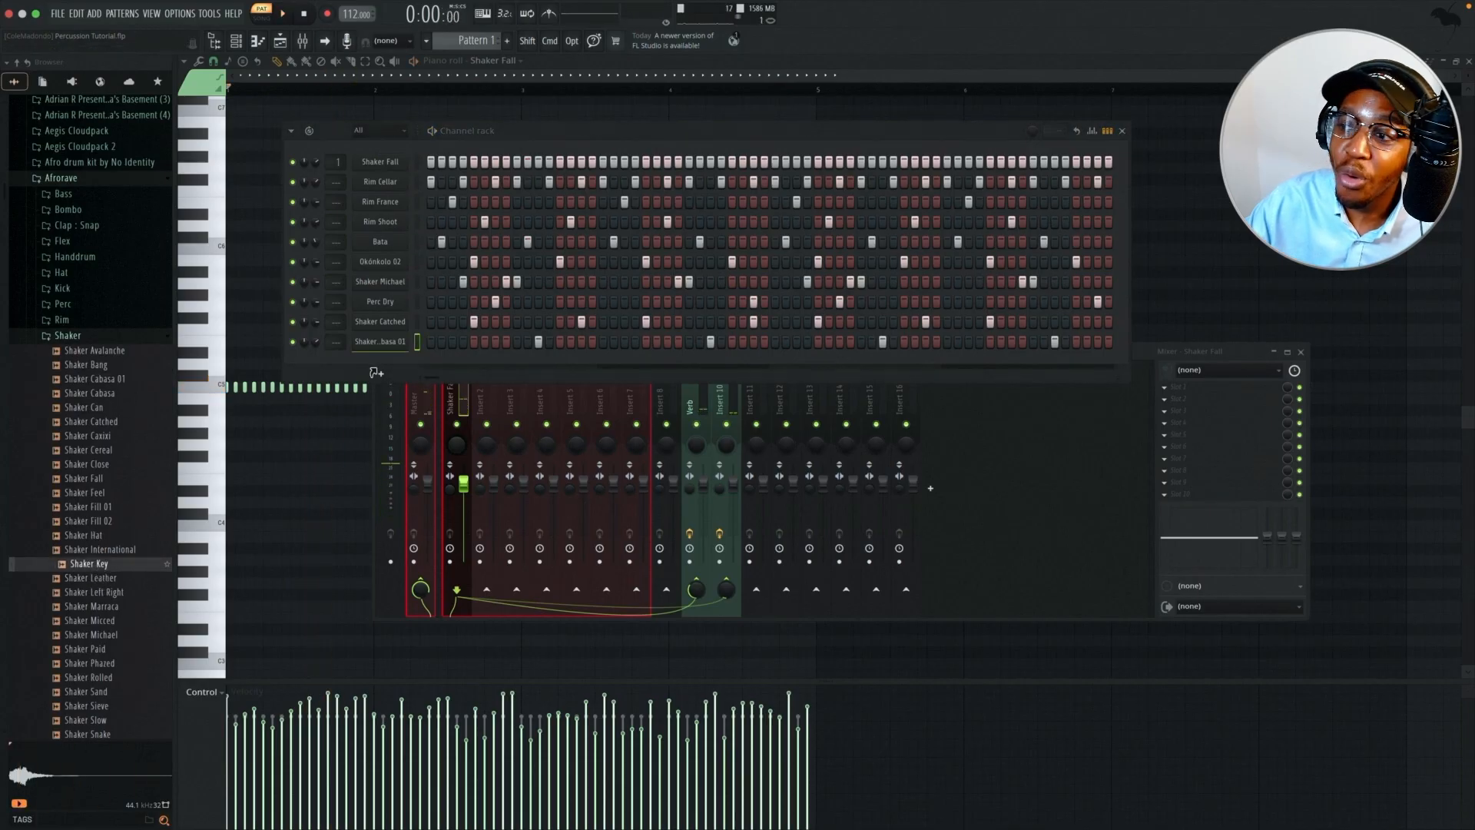
left_click_drag(376, 372, 395, 364)
Try filling the Shaker Key channel every 4 steps and play the pattern.
right_click(403, 362)
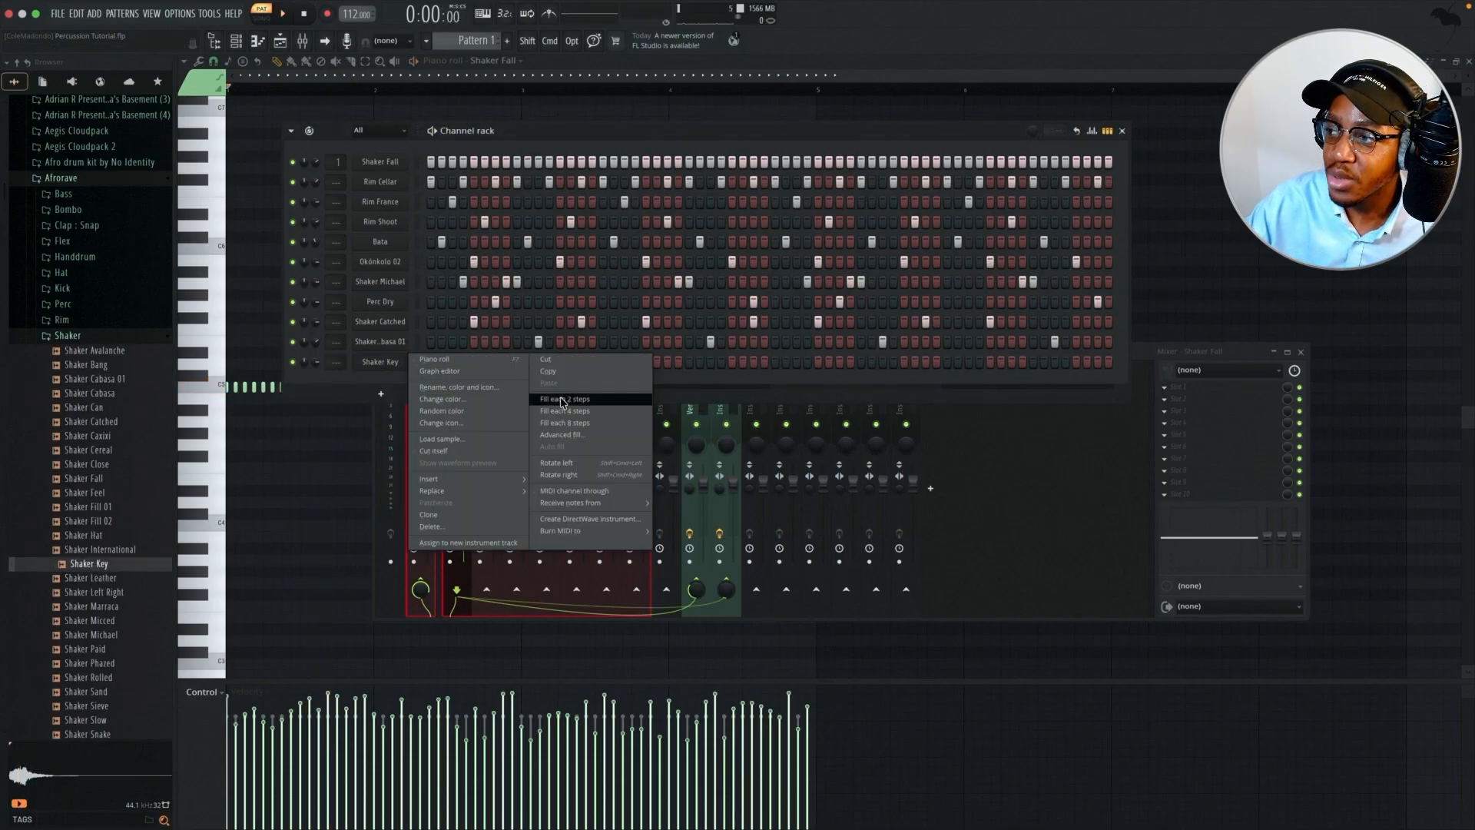
left_click(562, 411)
key("space")
Enable Cut itself on the Shaker Key channel and fill it every 8 steps.
right_click(382, 362)
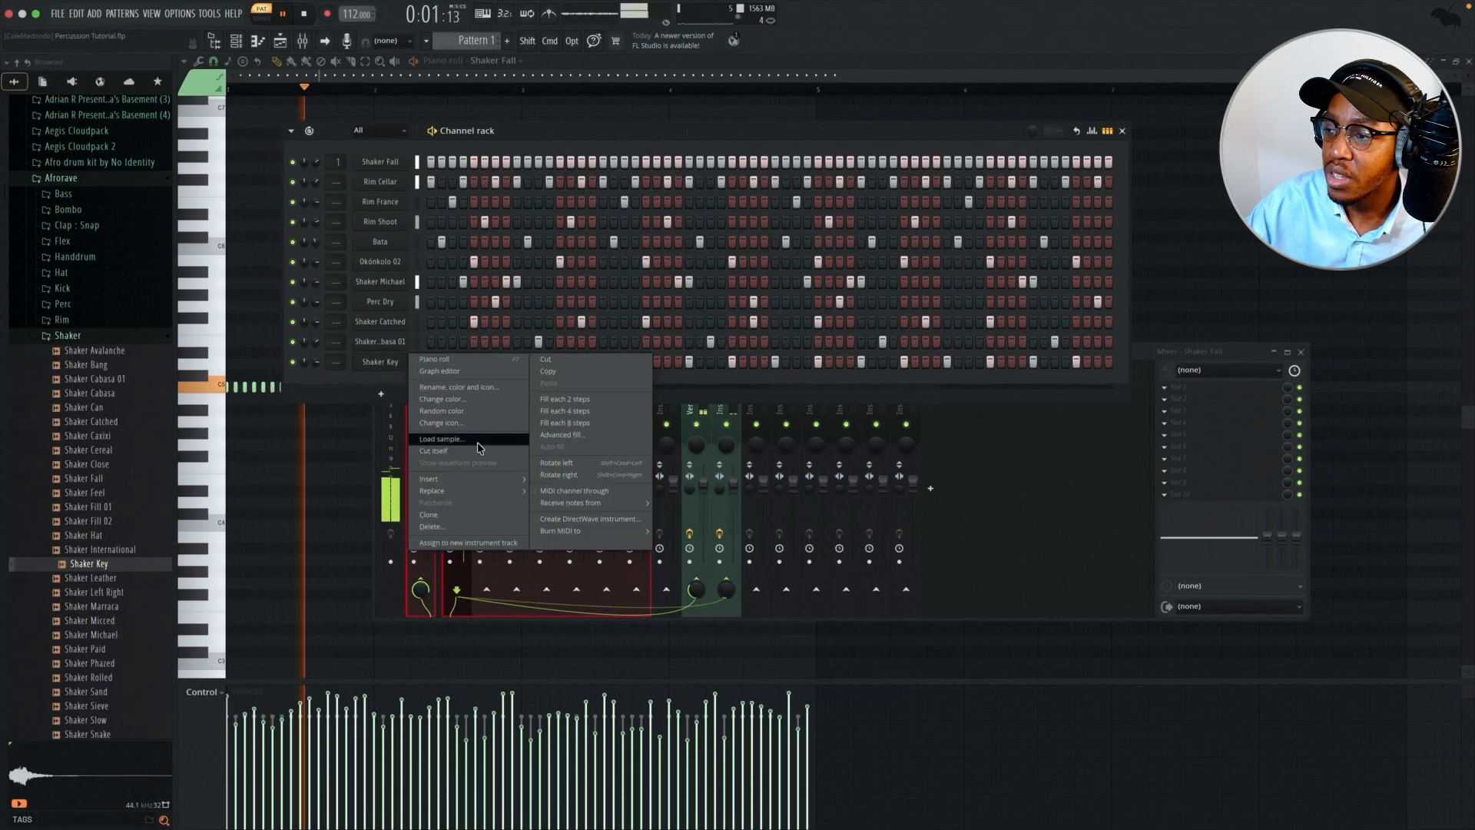
left_click(469, 451)
right_click(387, 362)
left_click(559, 424)
key("space")
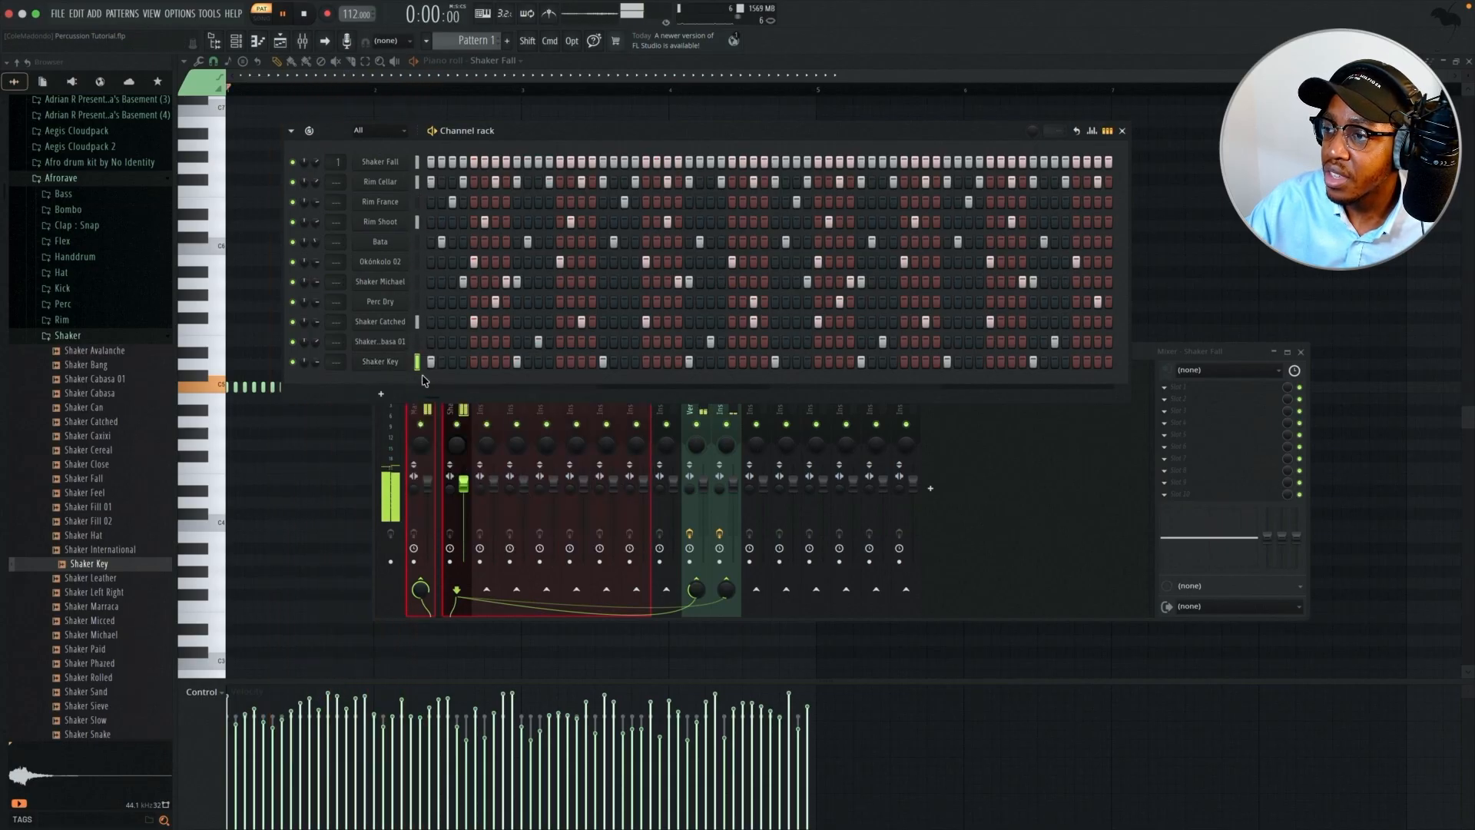
Shift all Shaker Key notes two steps later in the piano roll, play the result and return to the Channel rack.
right_click(391, 362)
left_click(461, 359)
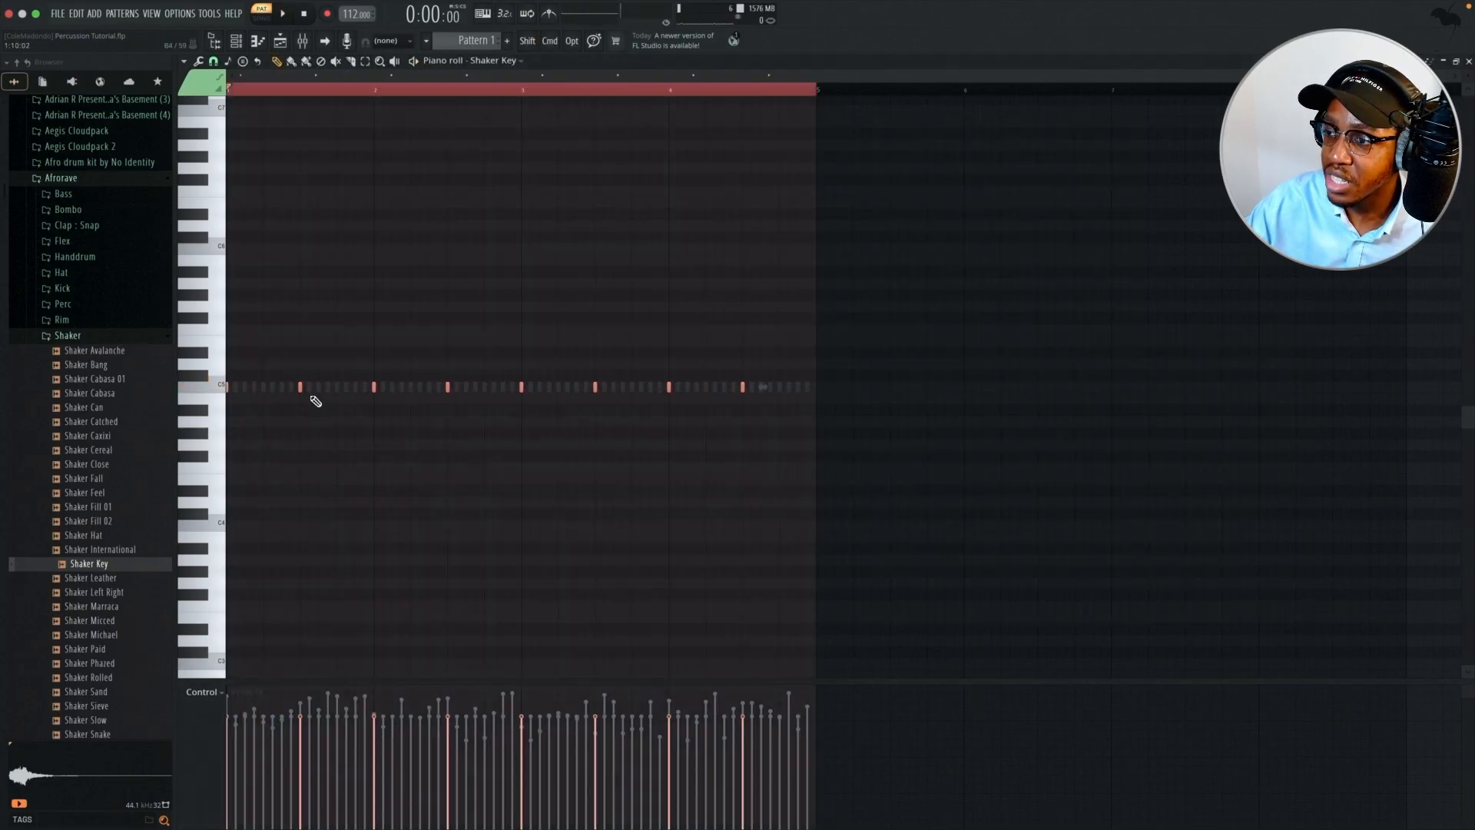
left_click_drag(299, 389, 313, 387)
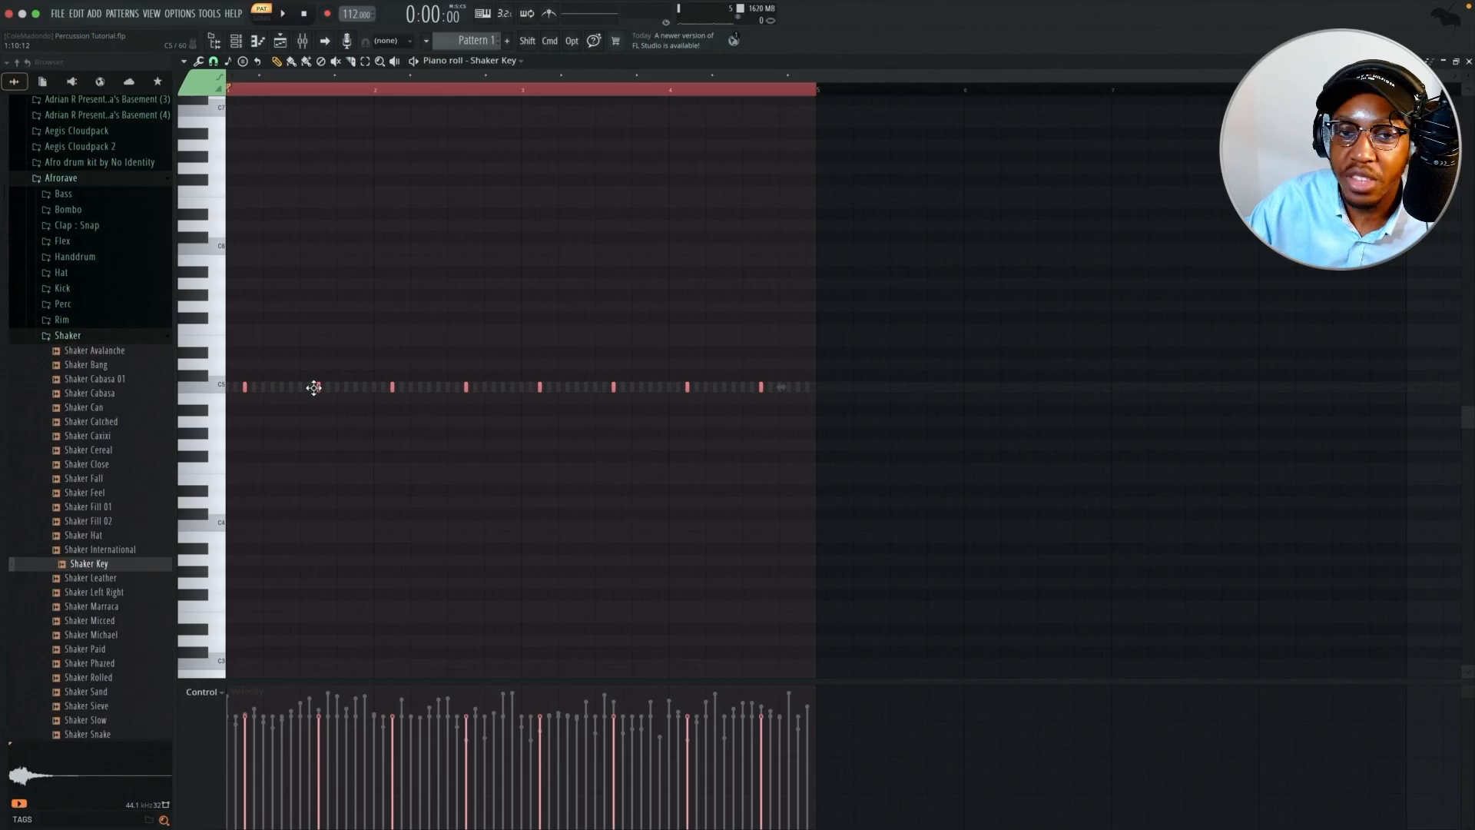
key("space")
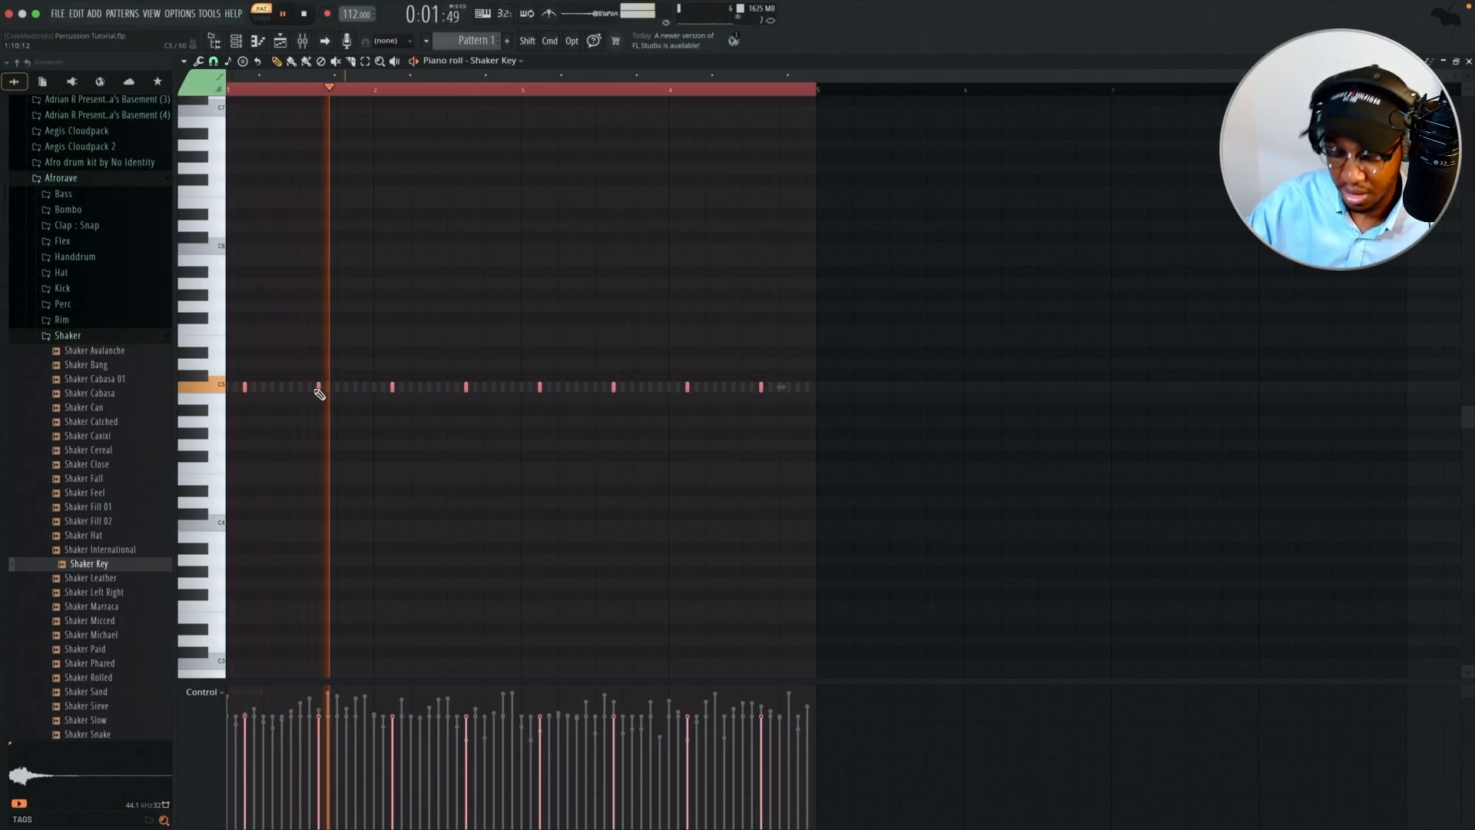
left_click(338, 370)
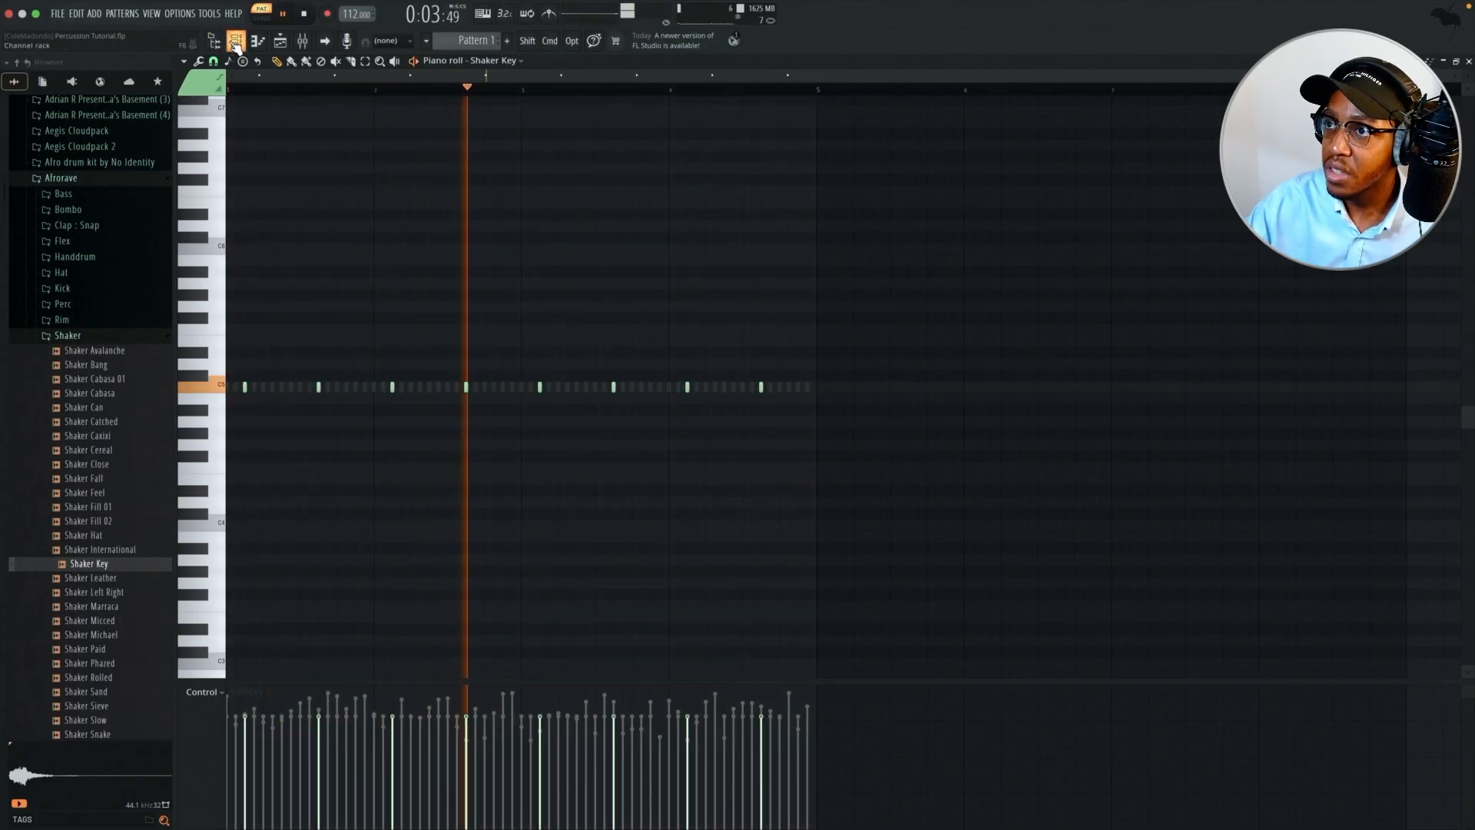
key("F6")
Add Okónkolo 01 from the Perc folder as a new channel at 74% volume, with hits on step 16 of bars 1 and 3.
left_click(69, 304)
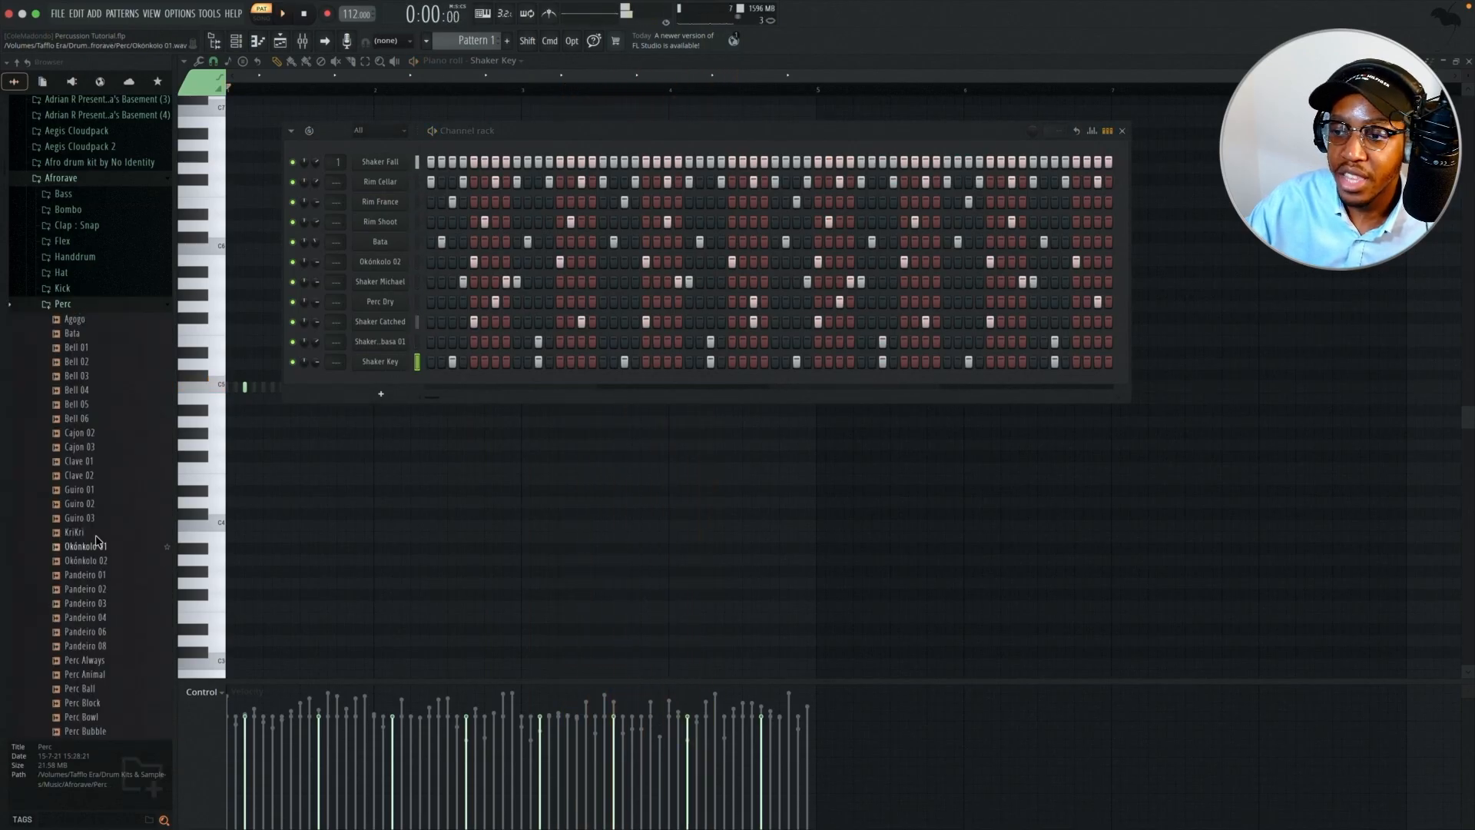
left_click(89, 545)
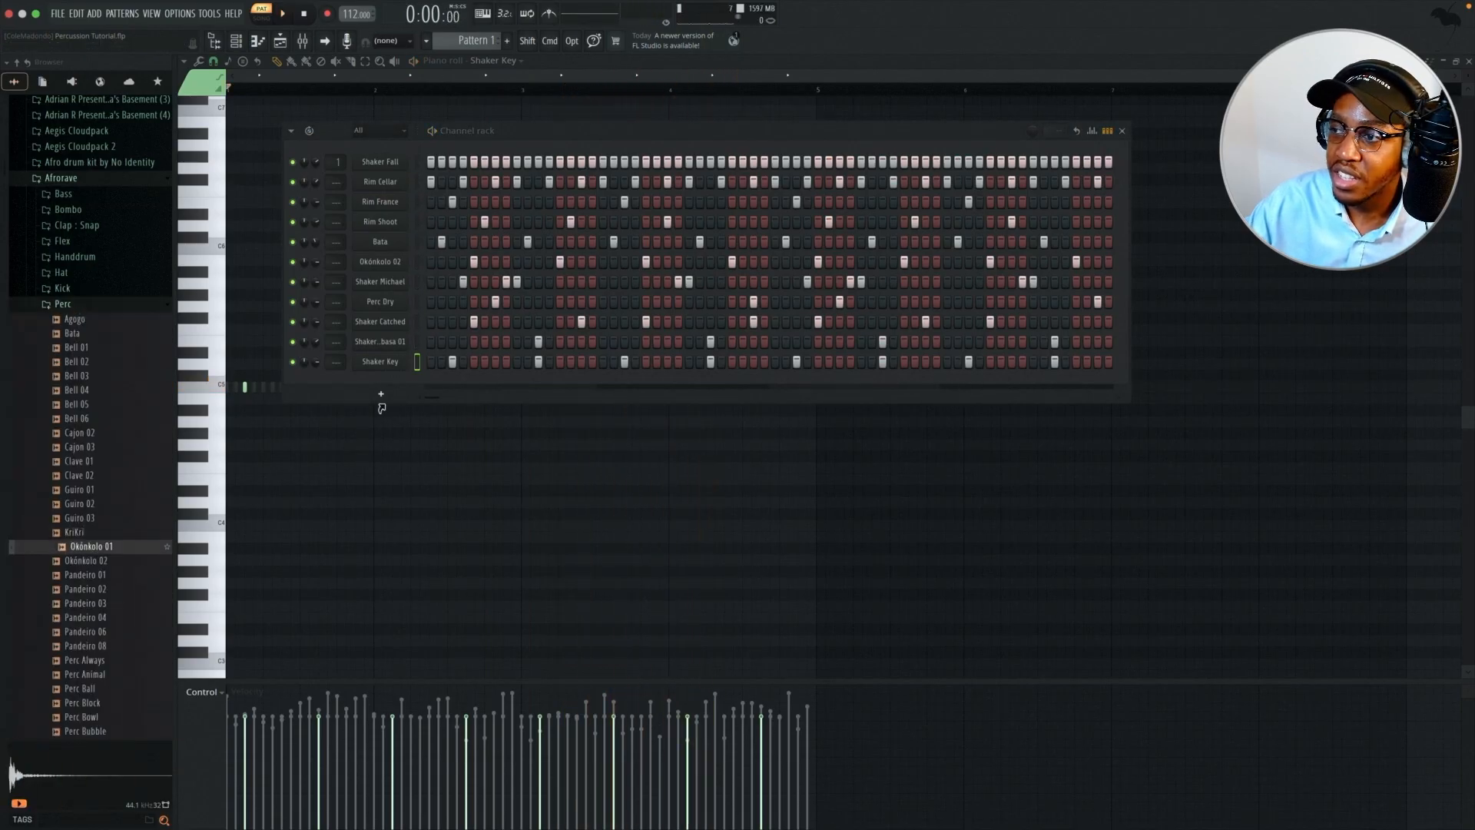
left_click_drag(382, 408, 394, 397)
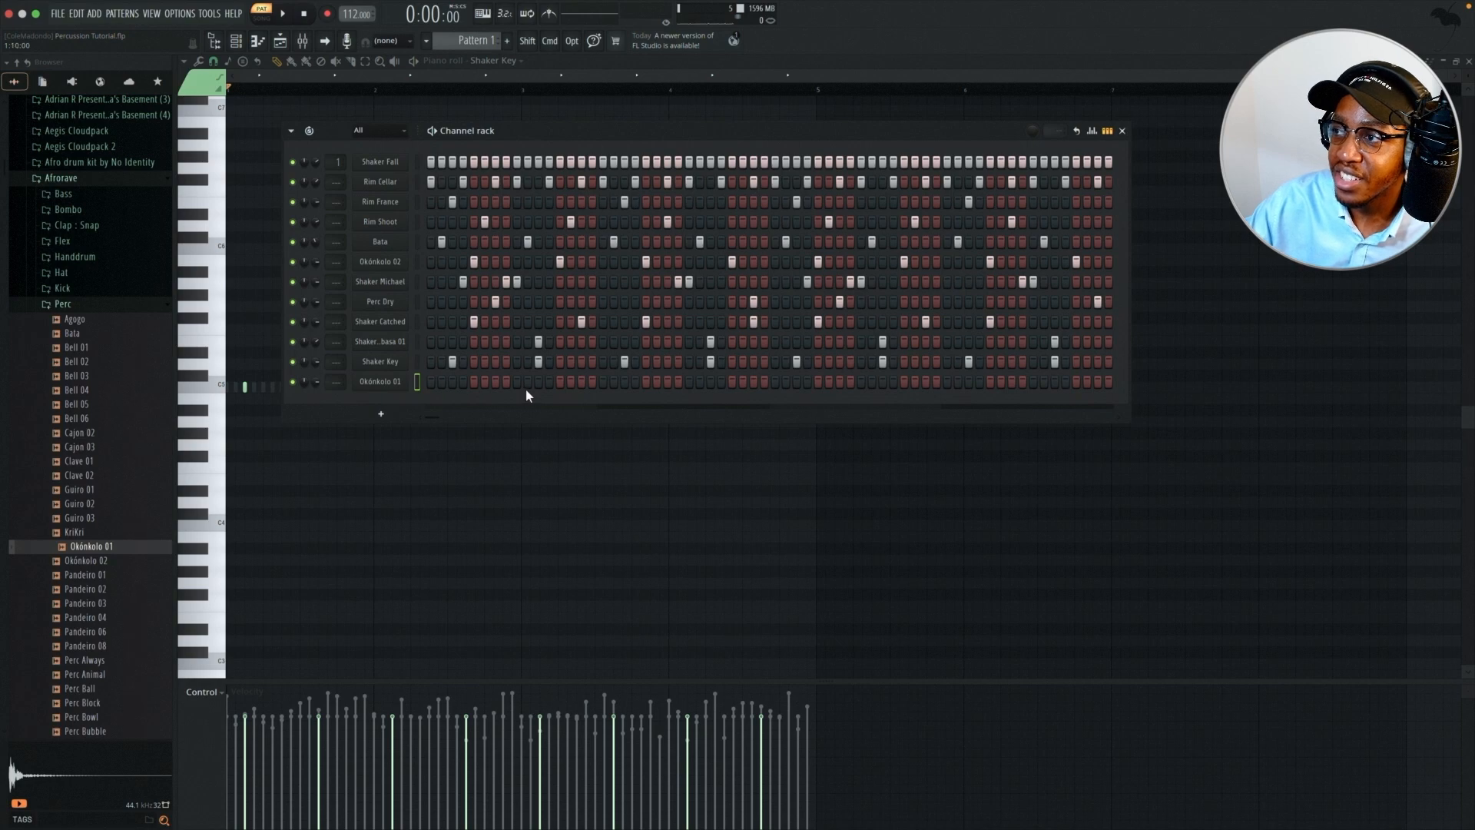
left_click(592, 381)
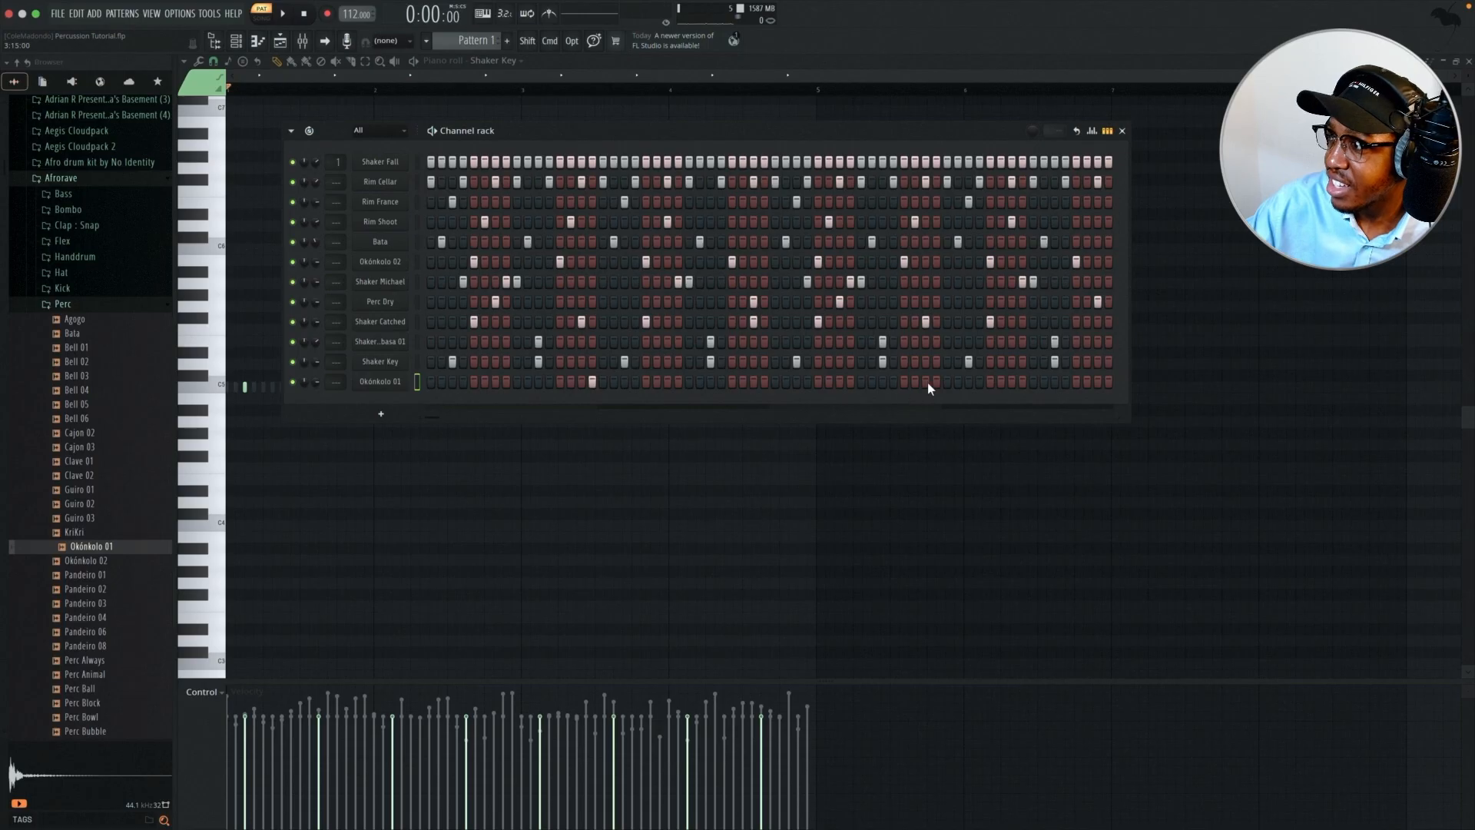
key("space")
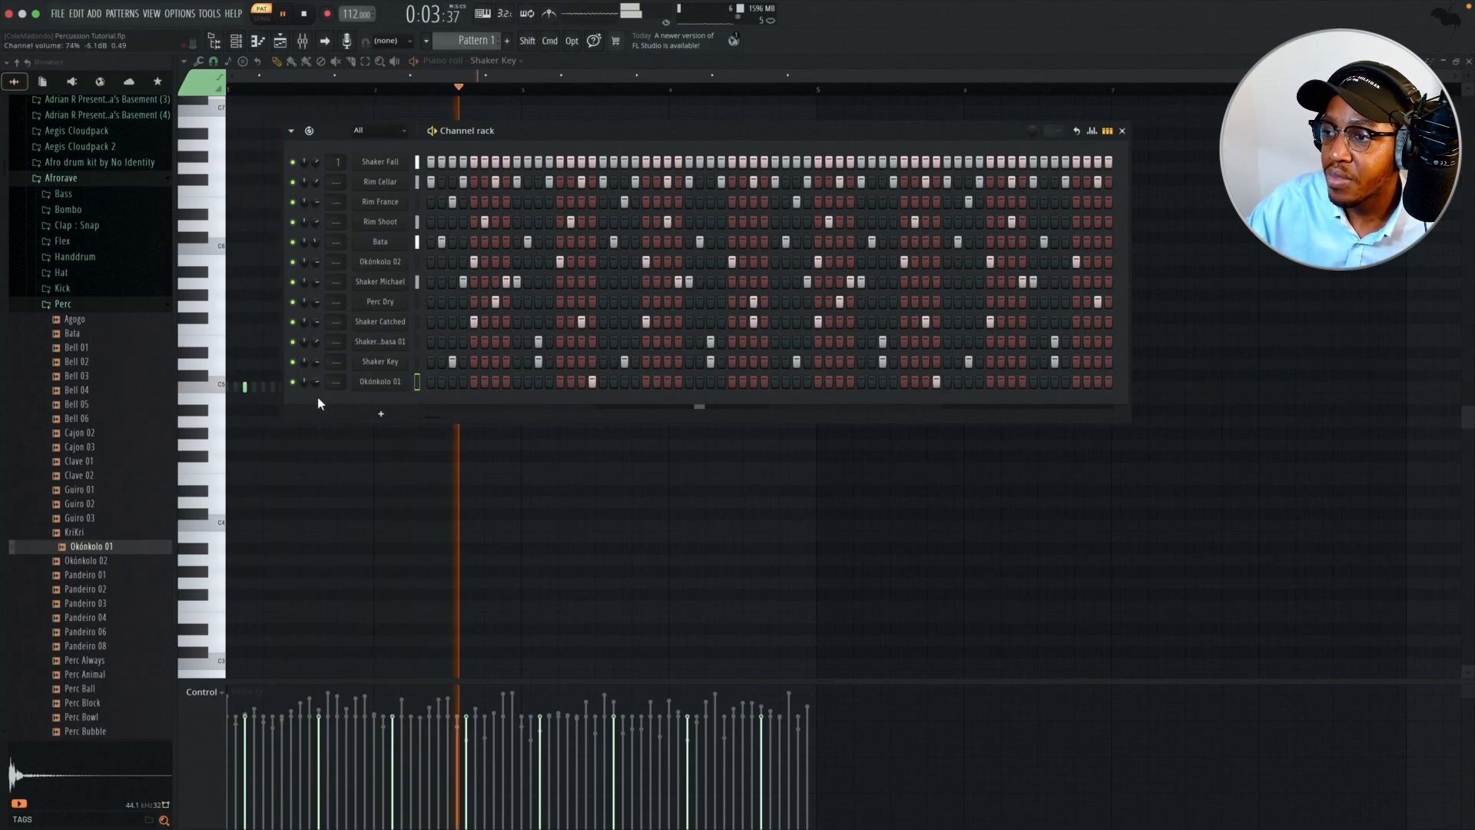
Add Pandeiro 04 as a new channel with hits on steps 1, 4 and 7 of bars 1 and 3.
left_click_drag(51, 622, 453, 419)
key("space")
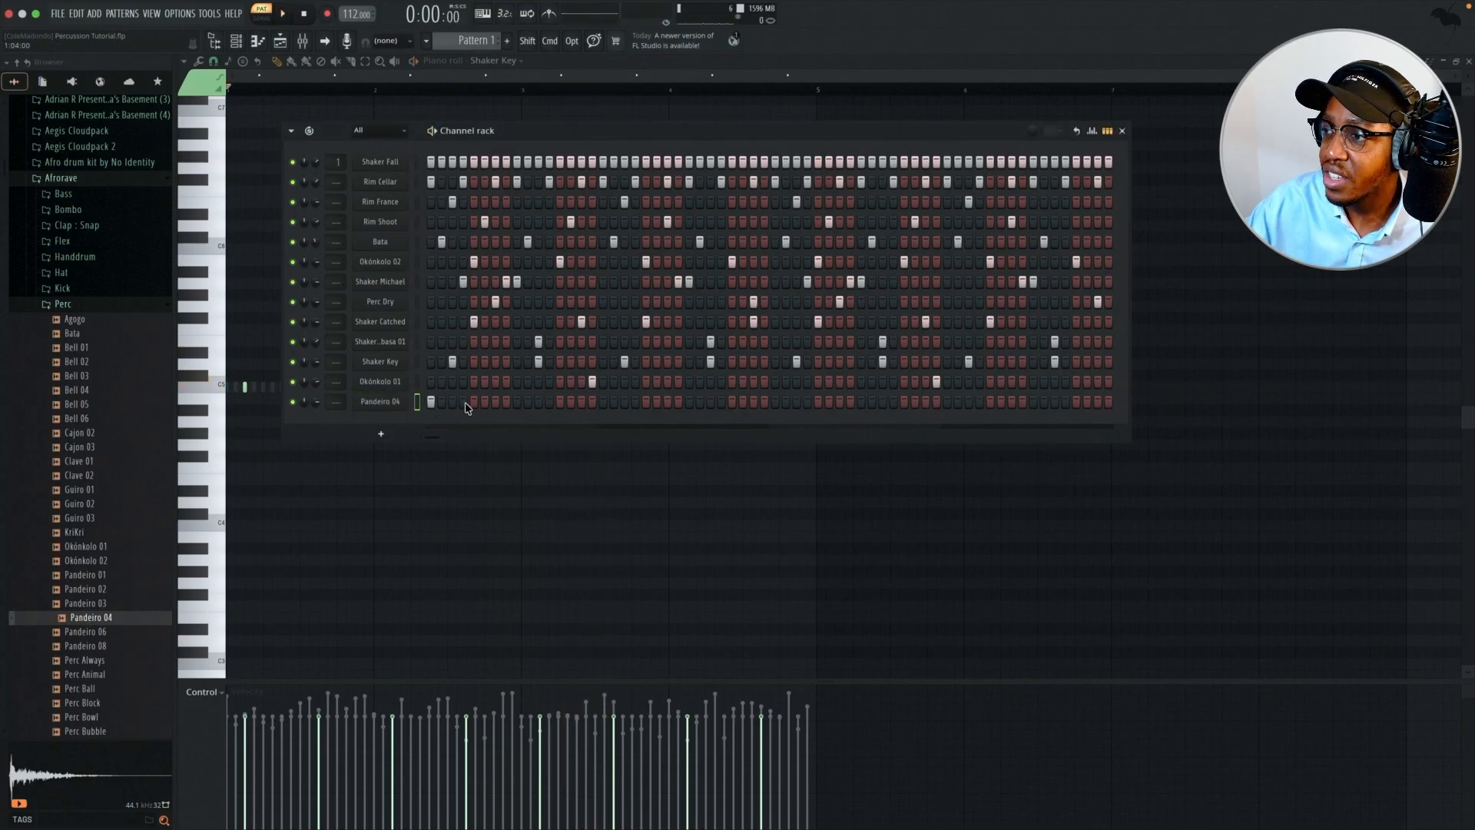
key("space")
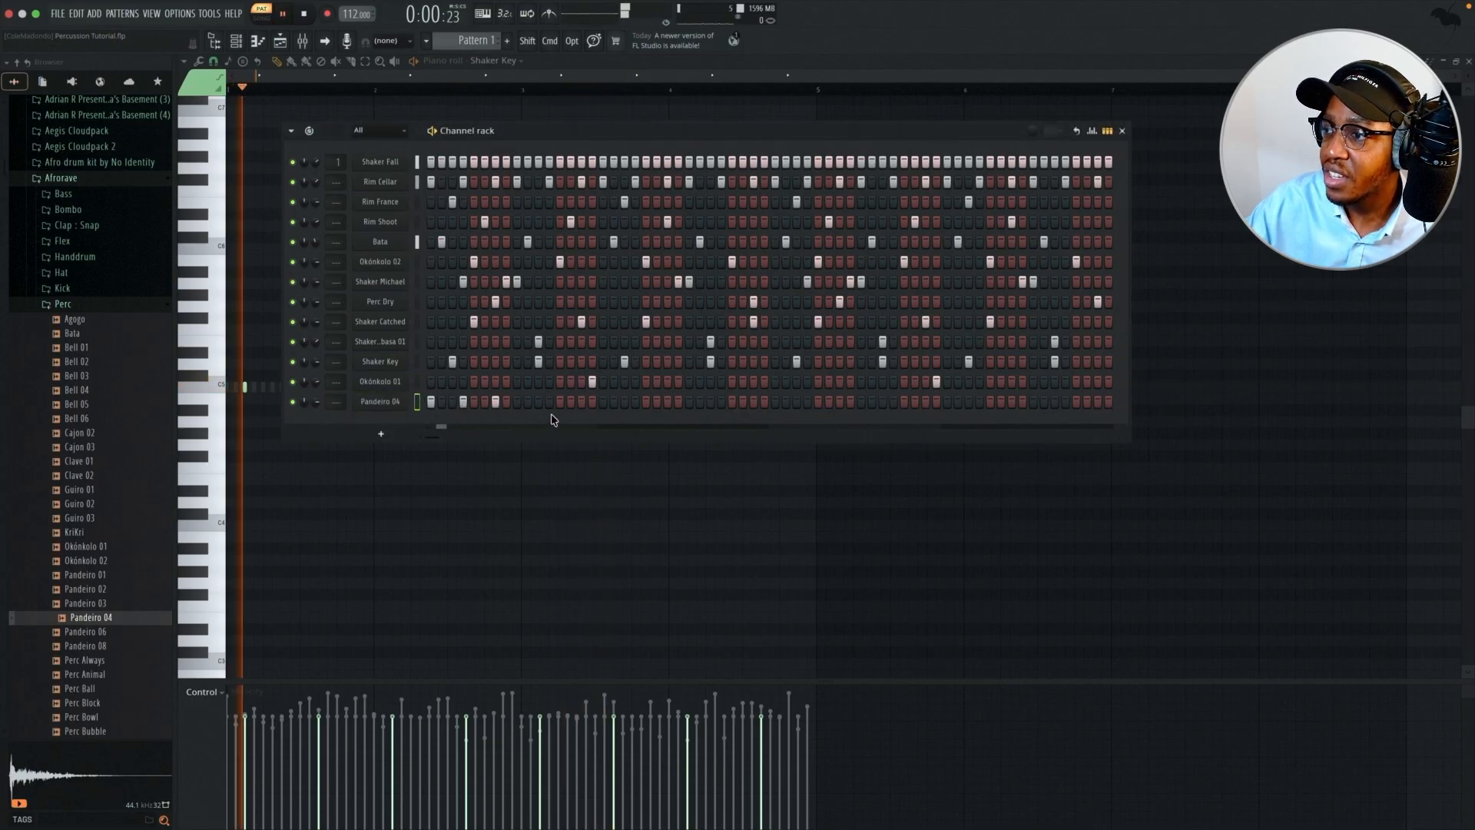
left_click(774, 403)
left_click(807, 401)
left_click(840, 401)
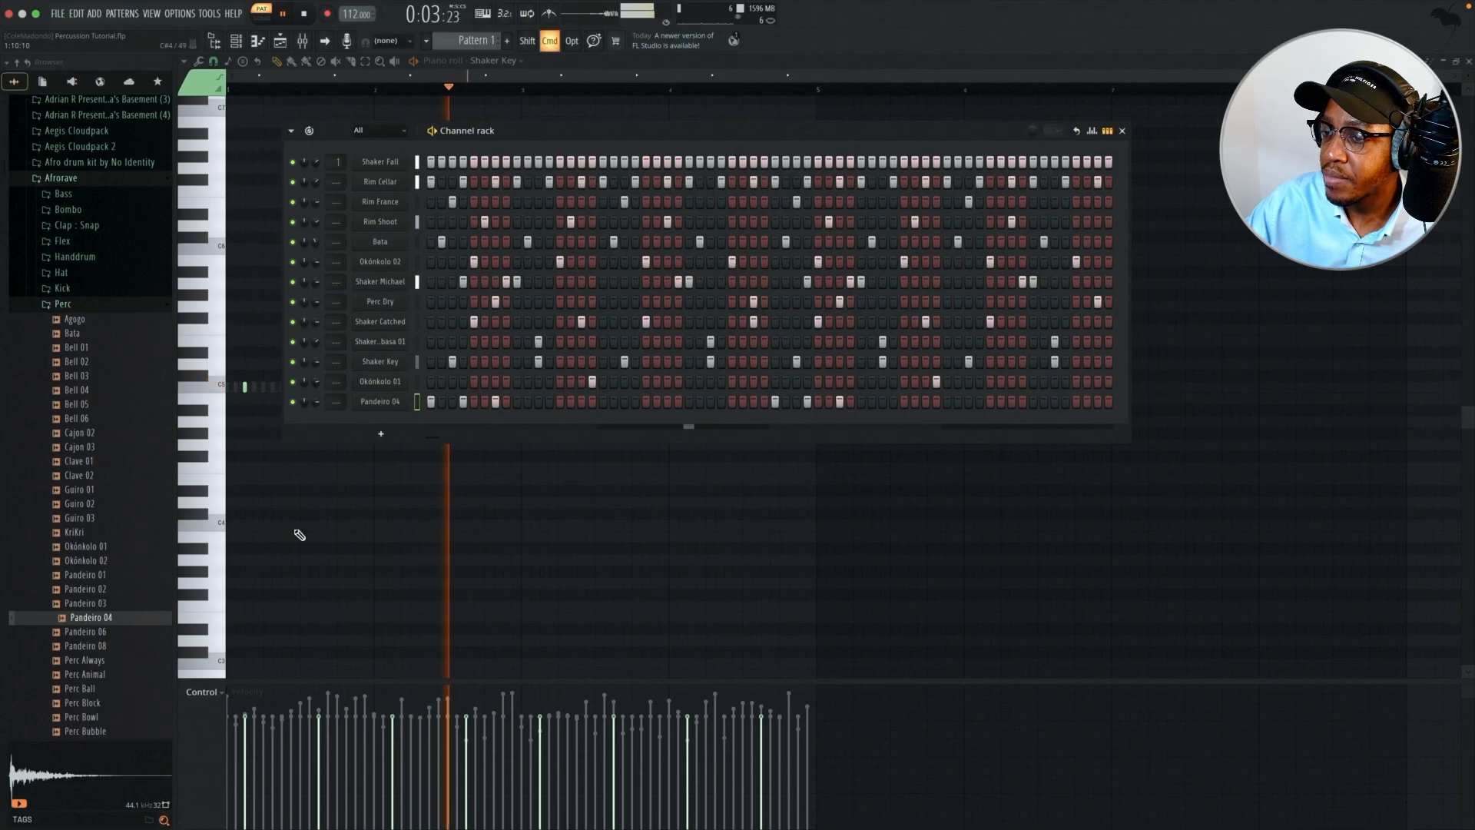
Add Perc Animal as a new channel with hits on step 12 of bars 1 and 3.
left_click_drag(112, 679, 543, 419)
key("space")
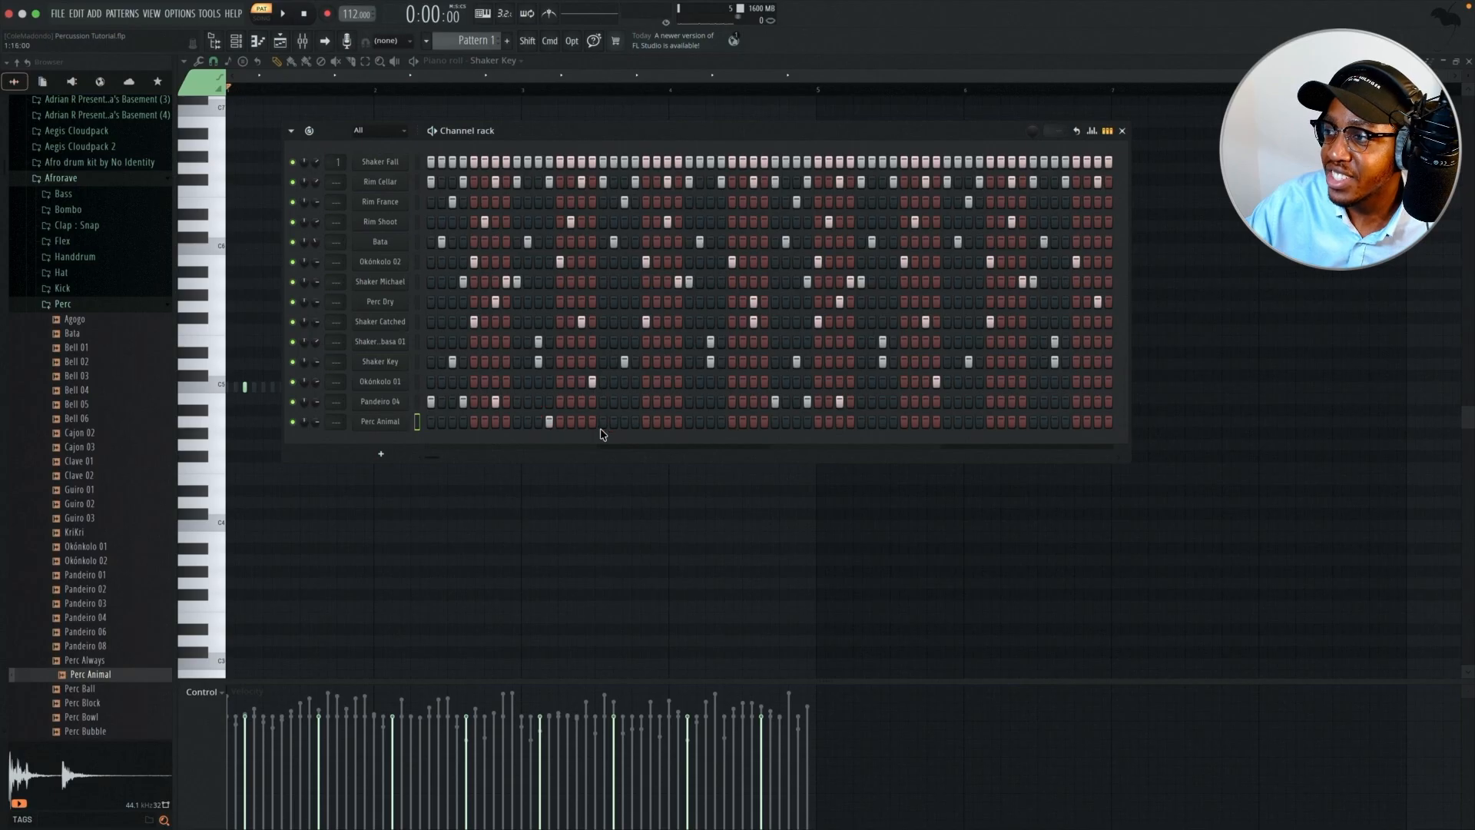
key("space")
left_click(894, 421)
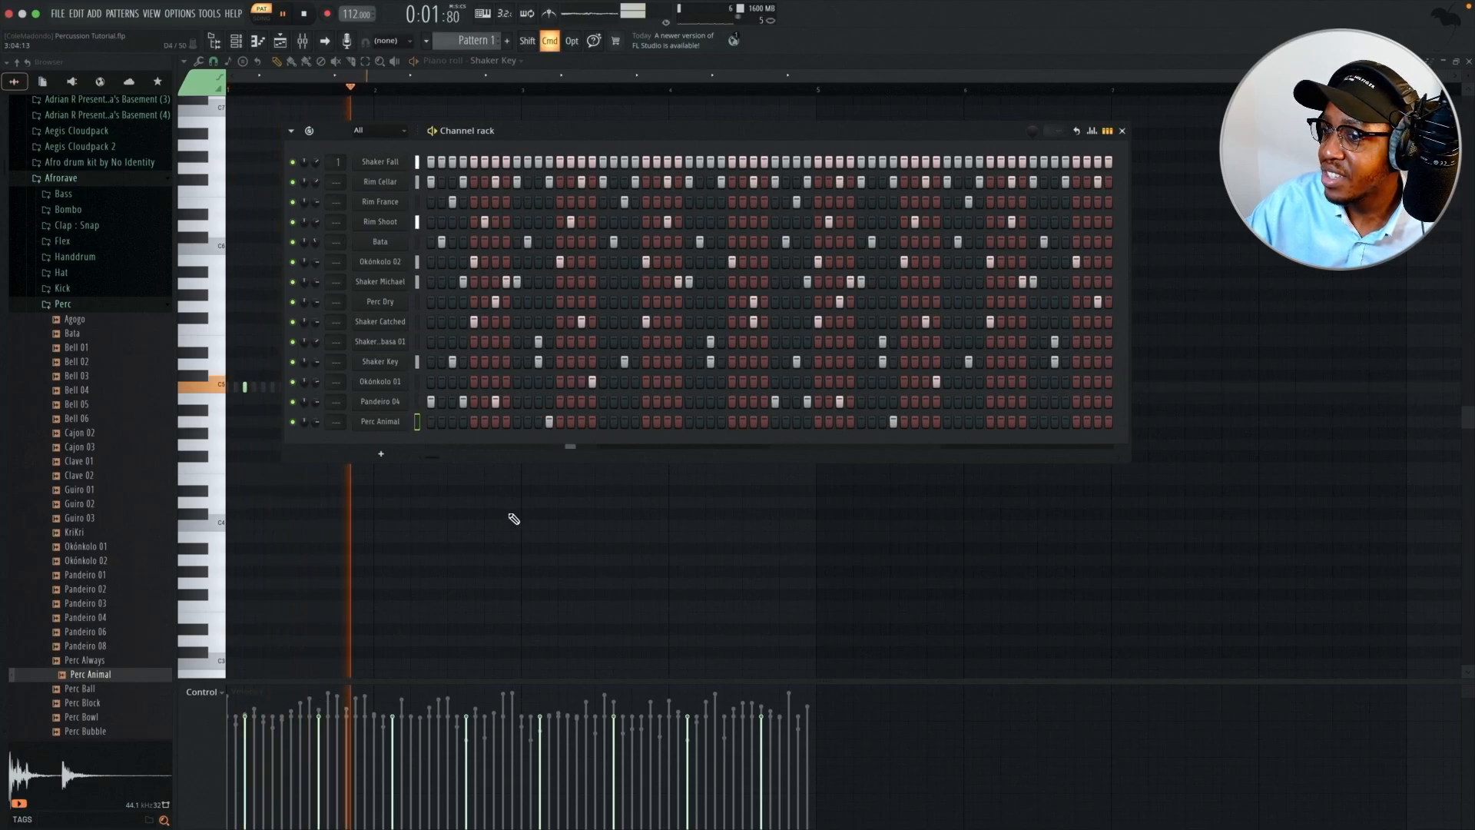
Move the Perc Animal hits to step 13 of bars 1 and 3 and play the pattern.
key("space")
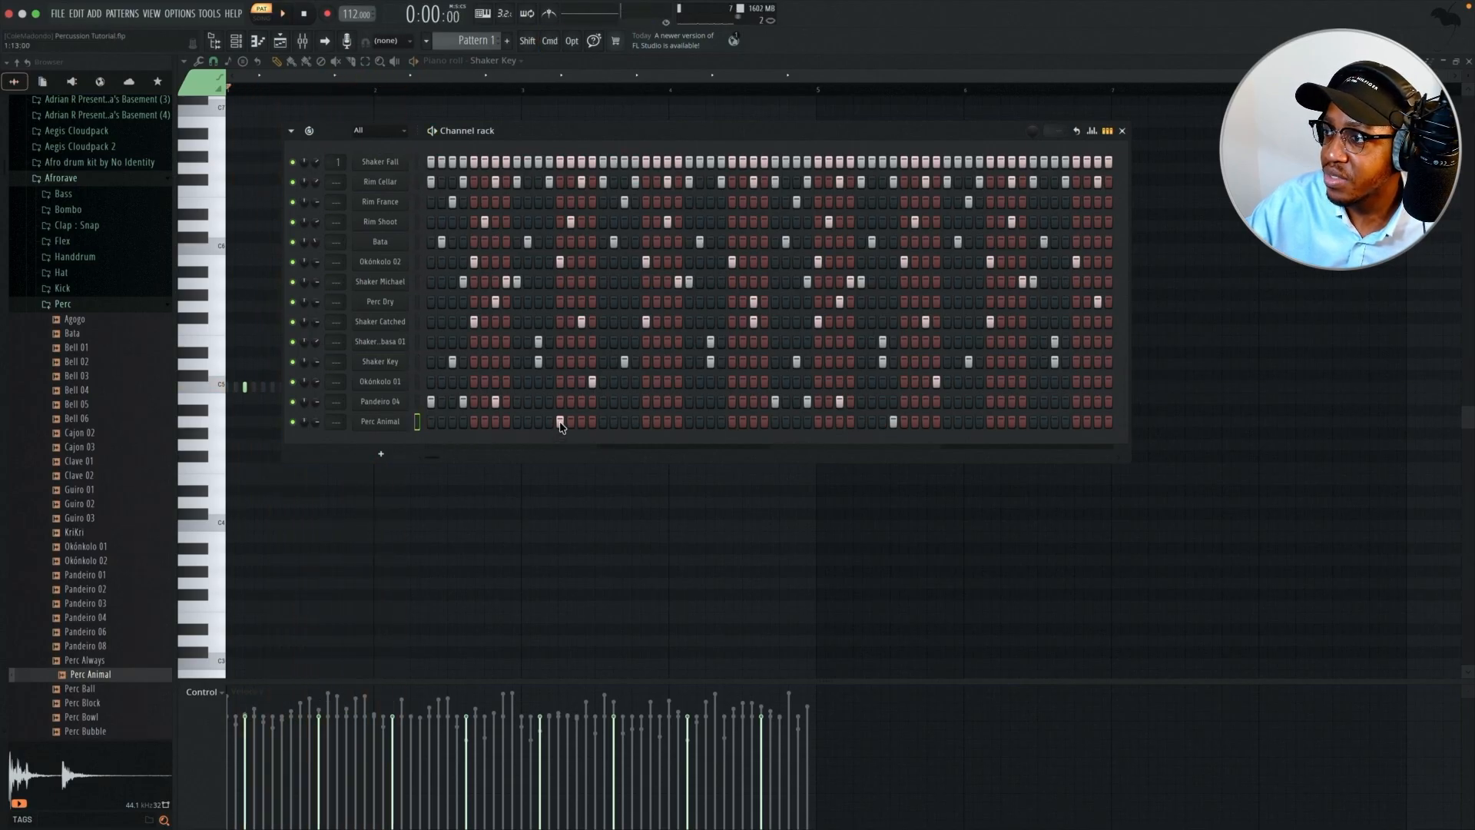
key("space")
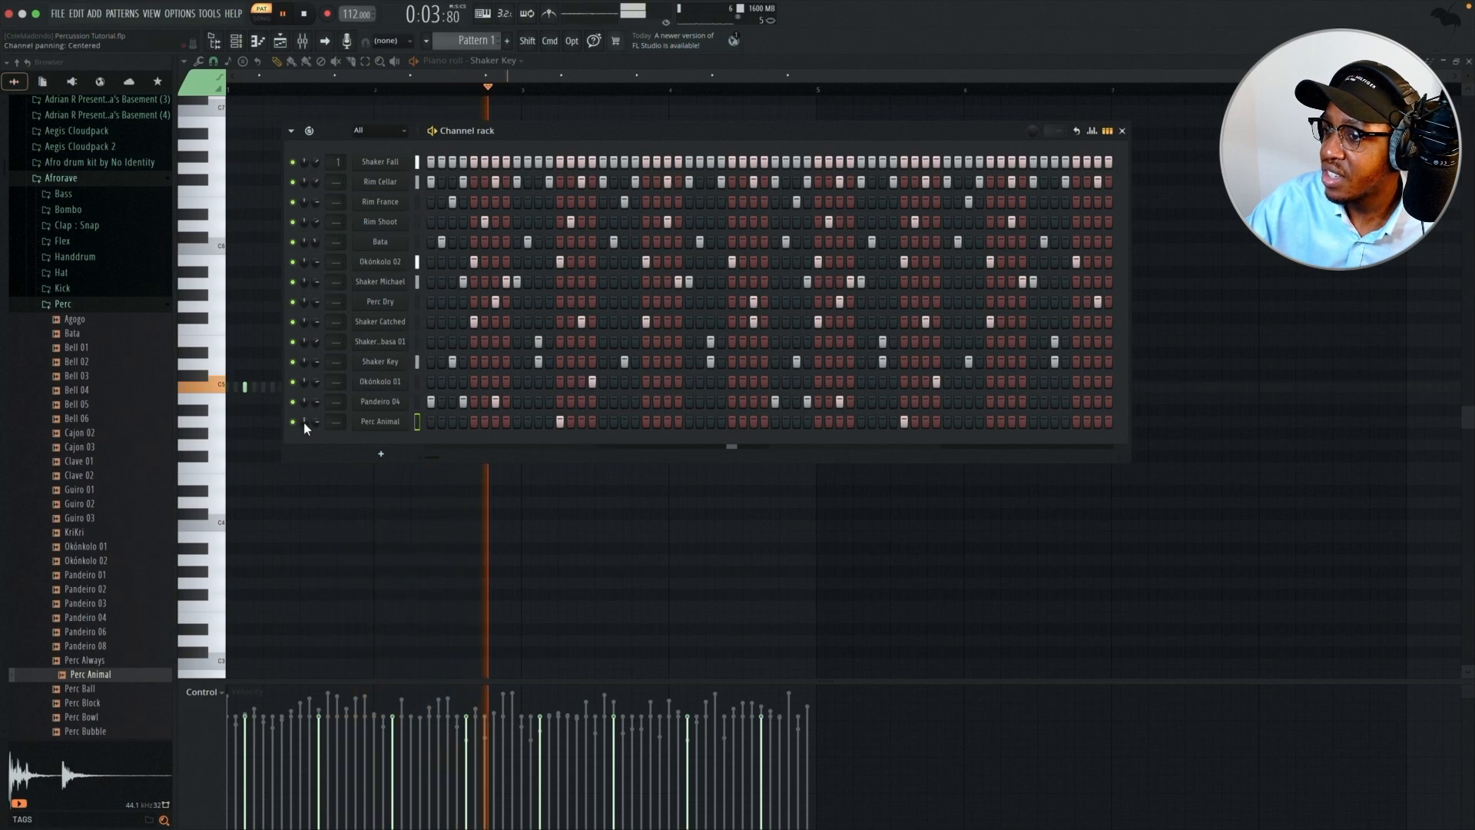
key("space")
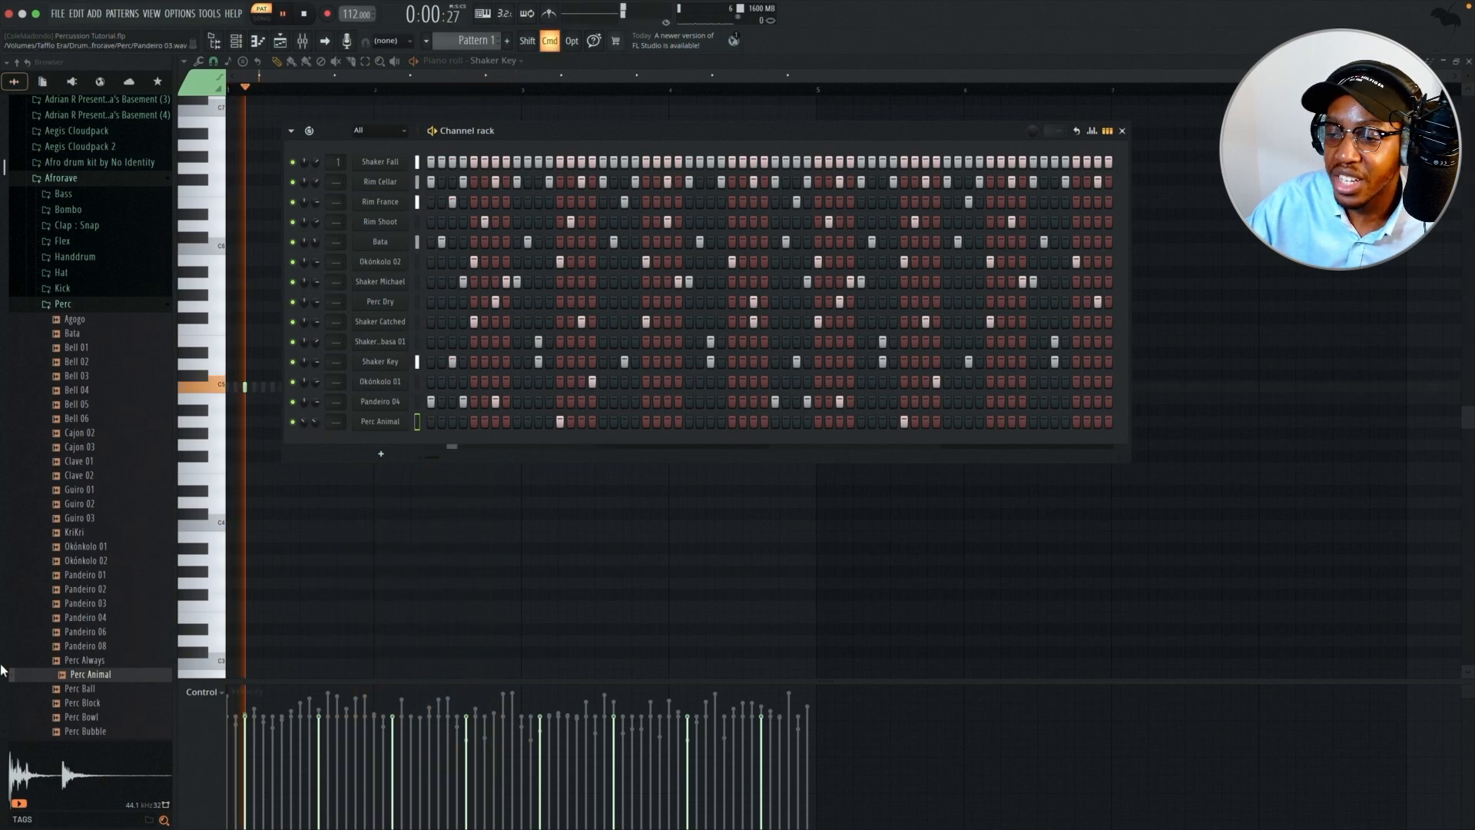
Find Perc Loose further down the Perc folder, preview it and add it as a new channel.
scroll(82, 609, "down", 10)
left_click(100, 547)
left_click_drag(104, 555, 526, 454)
Place Perc Loose hits on steps 11 and 12 of bars 1 and 3, and save the project.
left_click(539, 441)
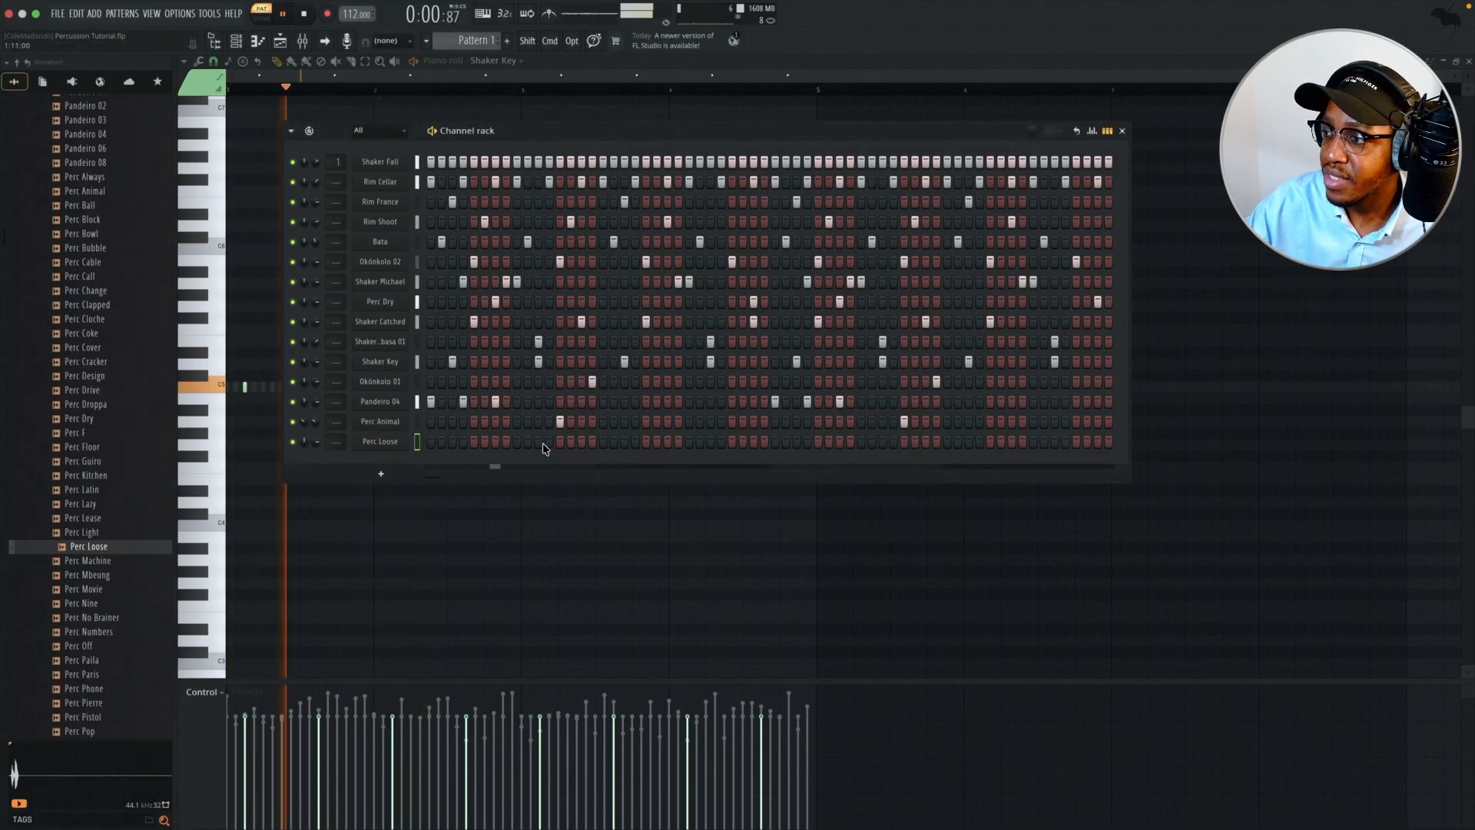
left_click(549, 442)
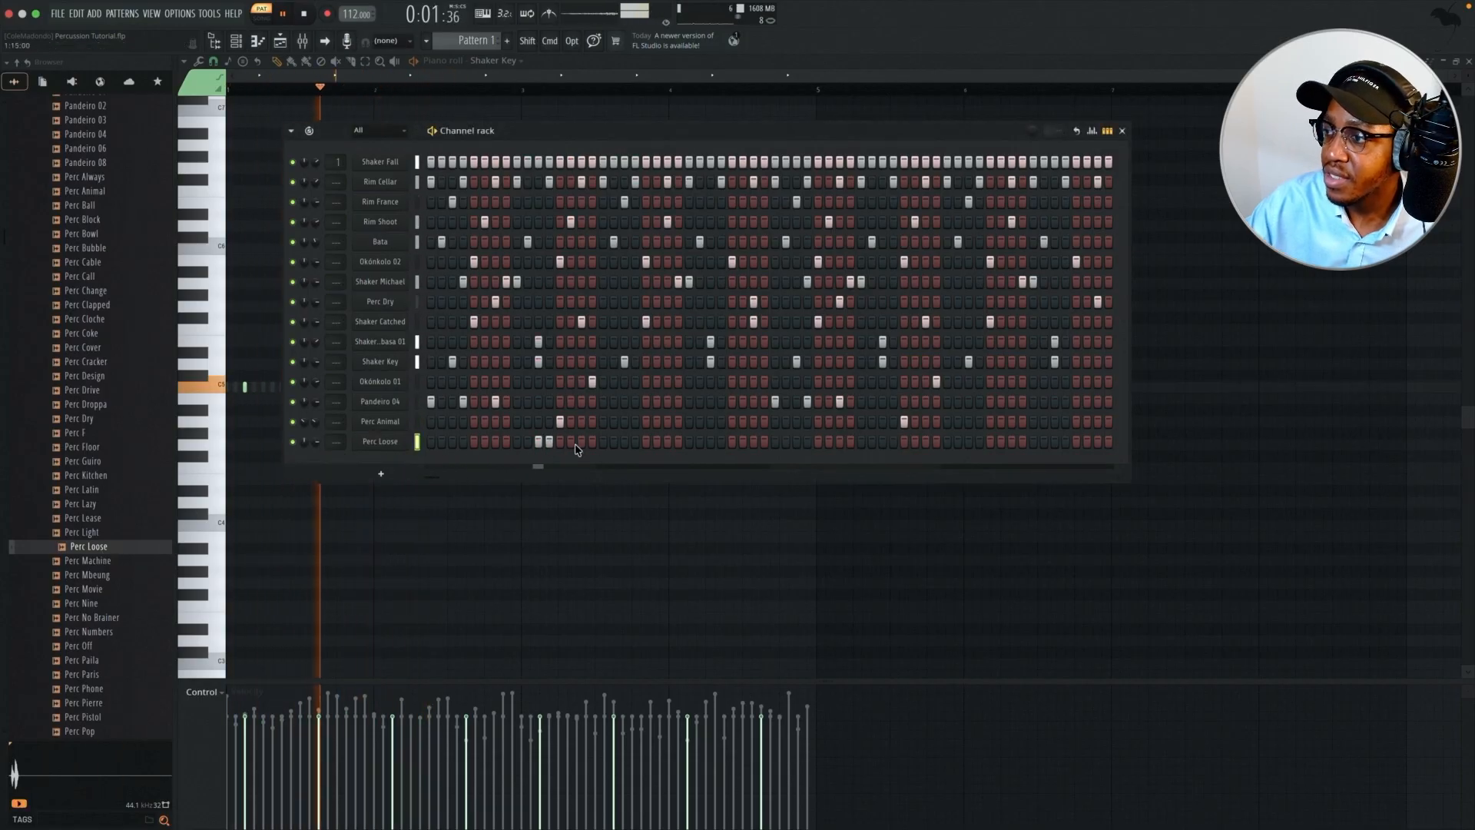
left_click(883, 443)
left_click(894, 444)
key("super+s")
Preview Perc Nine and add it as a new channel, then replace its sample with Perc Numbers.
left_click(105, 605)
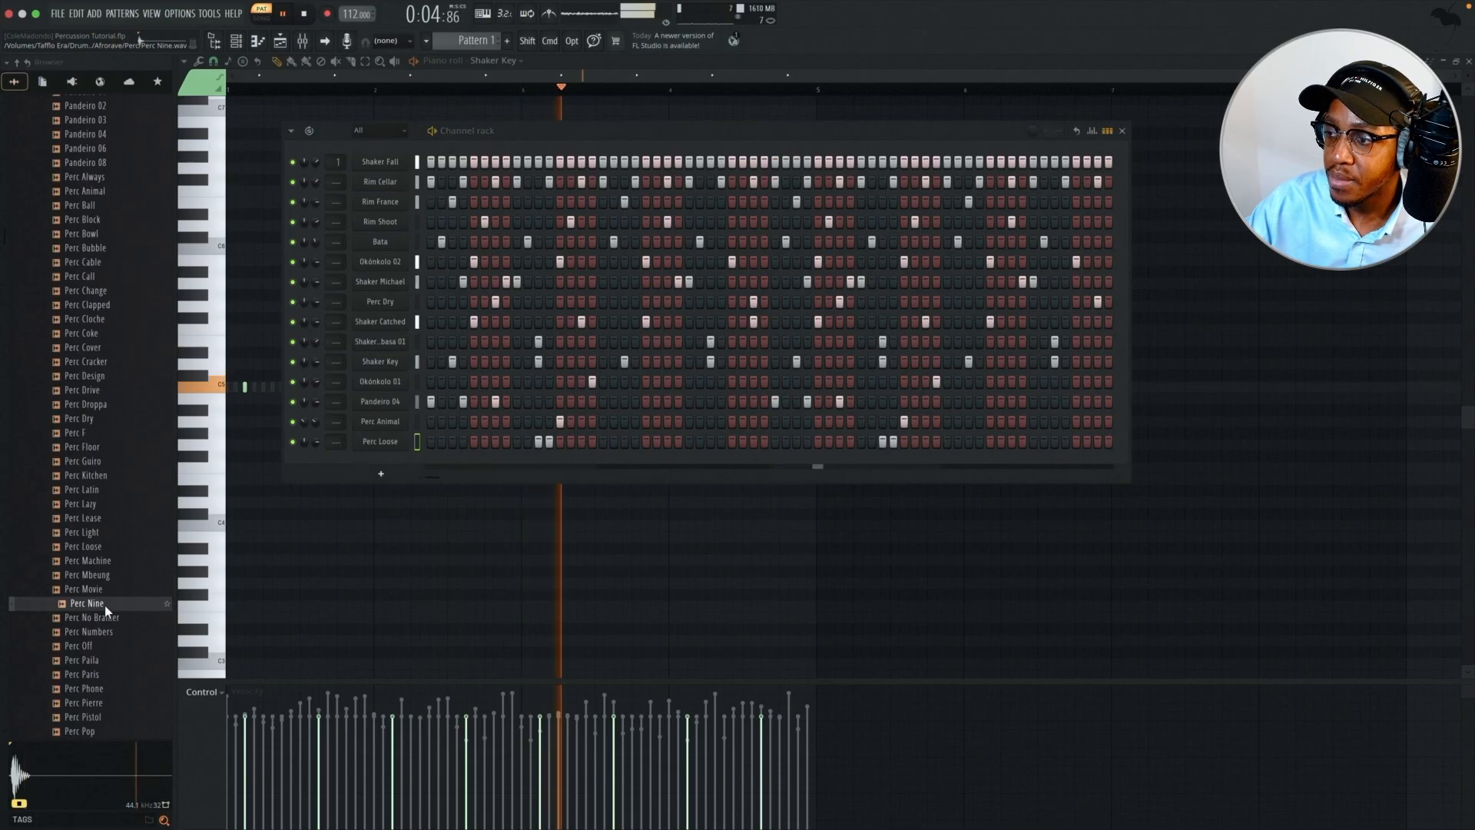
left_click_drag(104, 606, 411, 472)
left_click(96, 632)
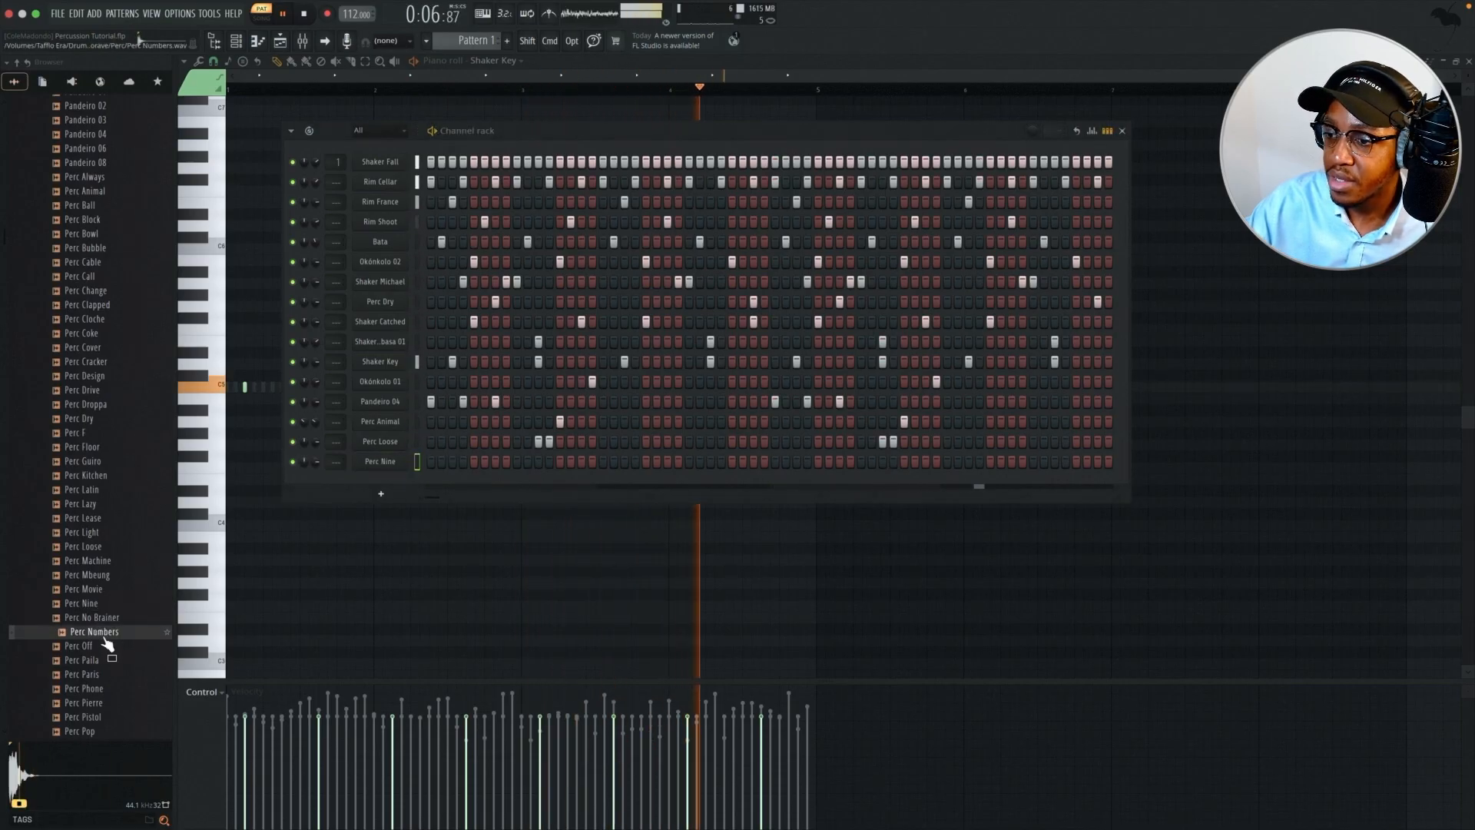
left_click_drag(96, 631, 380, 462)
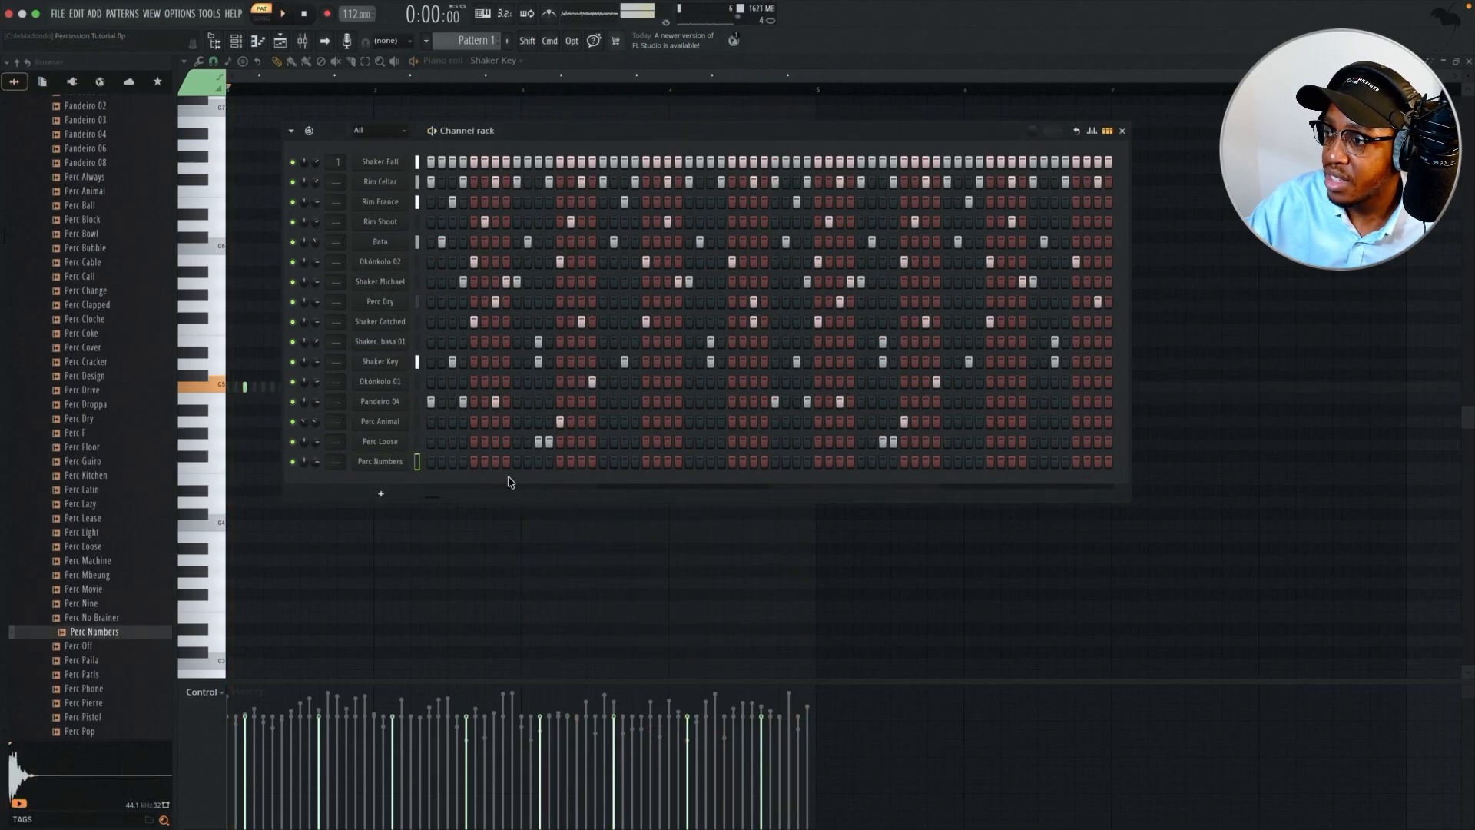
Place Perc Numbers hits on steps 4 and 7 of bar 2 and on steps 12 and 15 of bar 4.
left_click(636, 461)
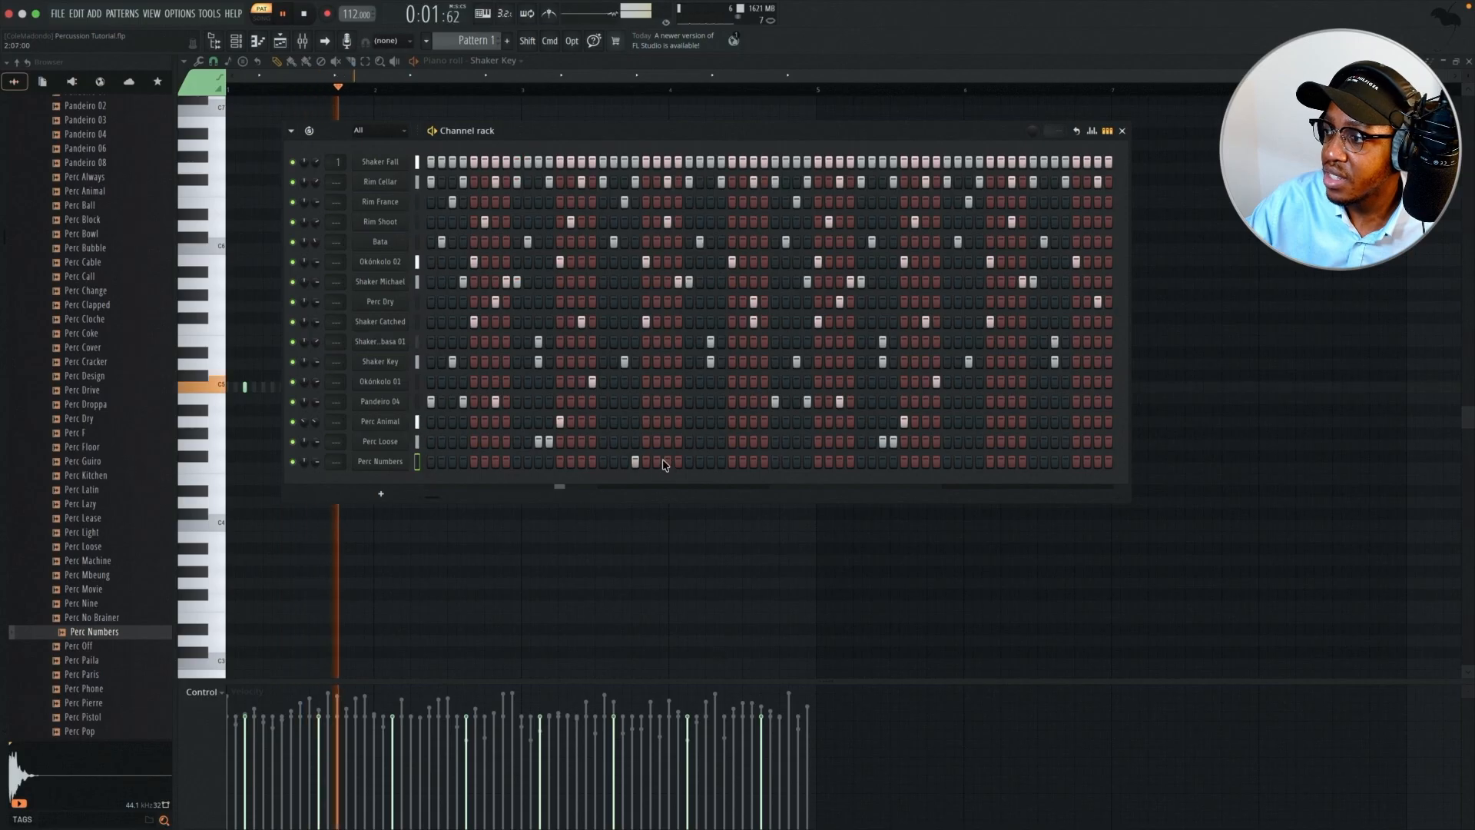
left_click(668, 461)
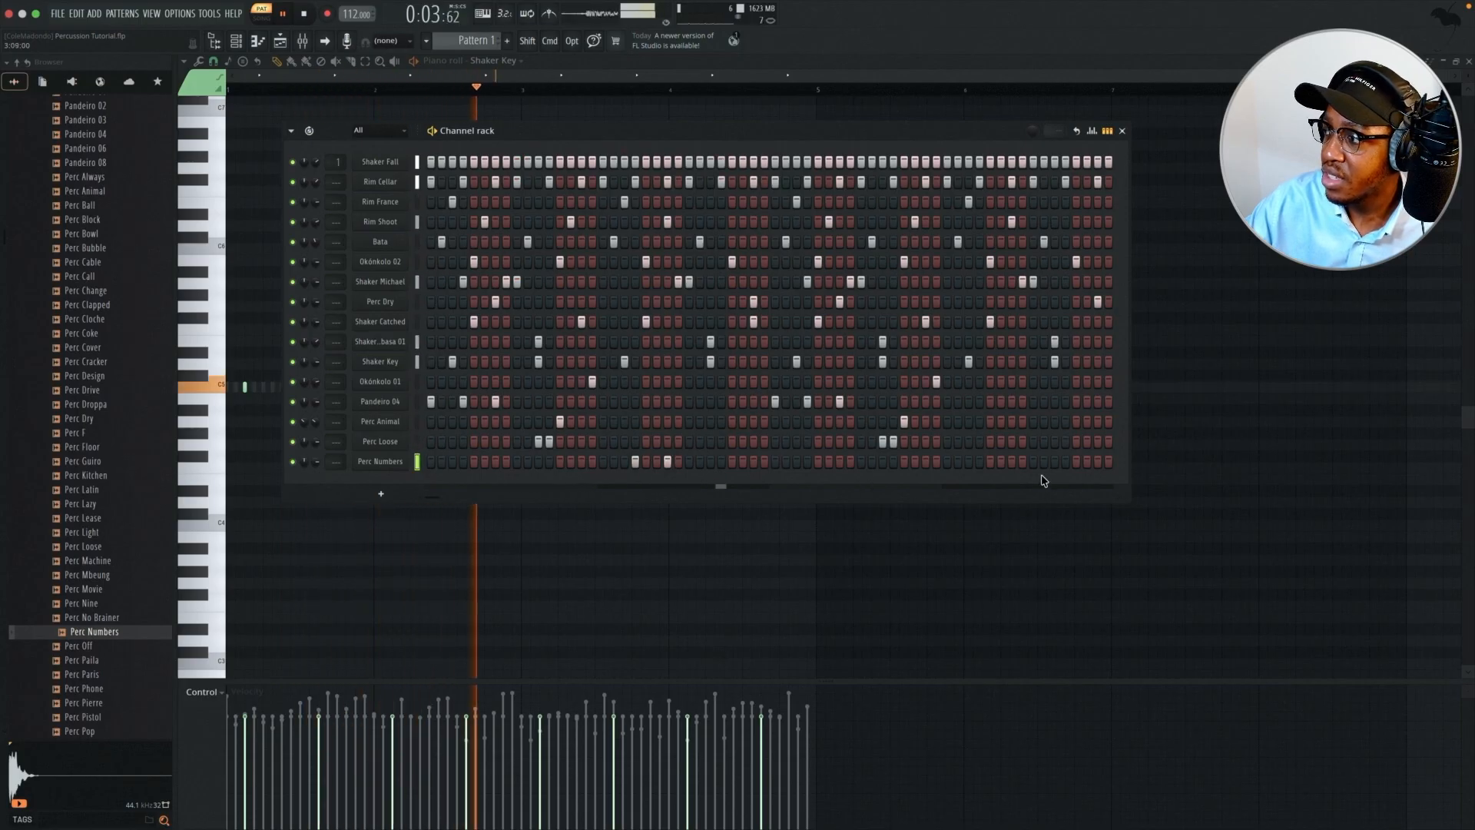
left_click(1065, 461)
left_click(1098, 461)
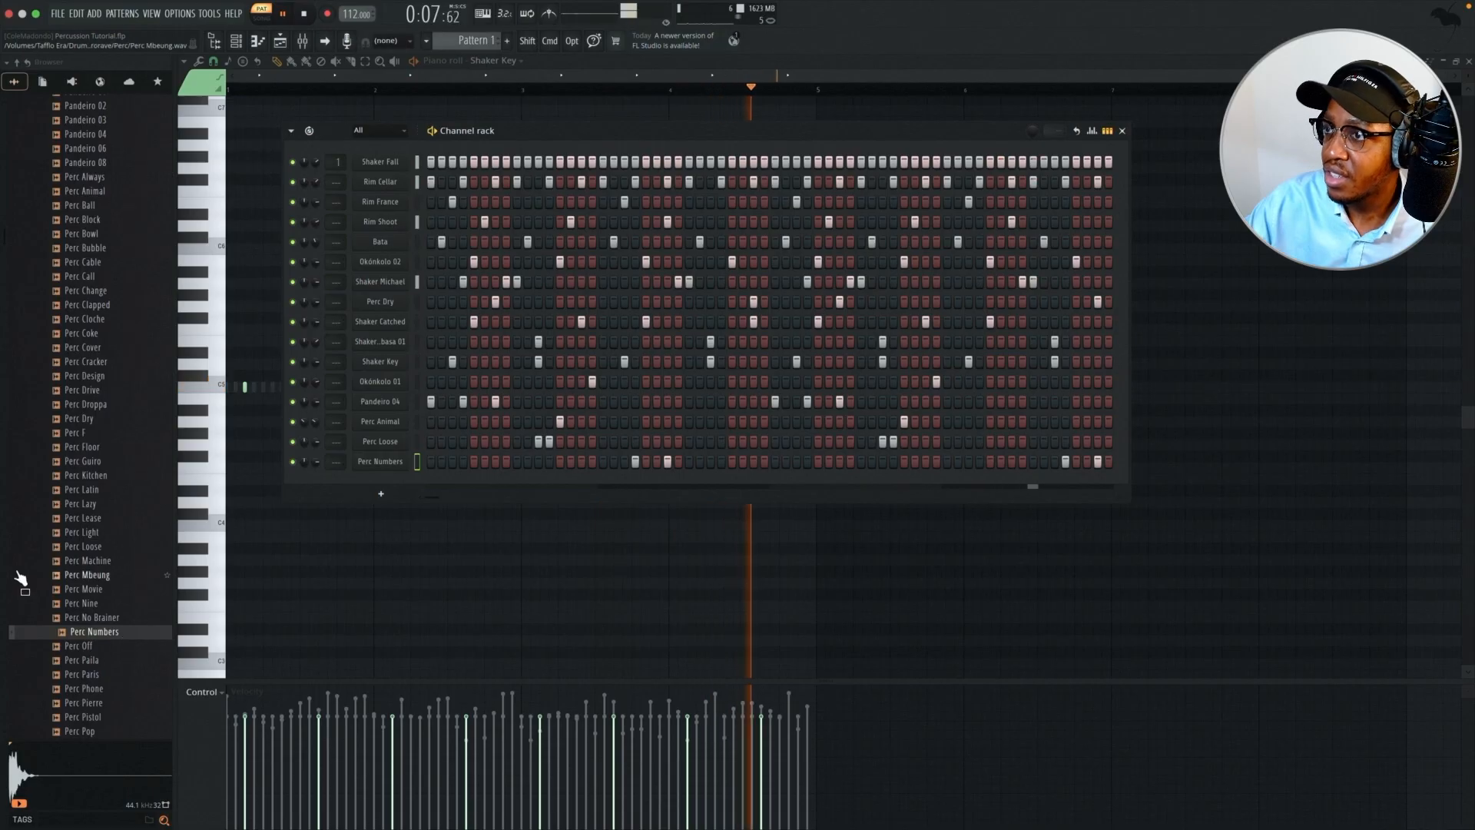
Add Perc Slap from the Perc folder as a new channel with hits on step 3 of bars 1 and 3.
scroll(35, 576, "down", 8)
left_click(63, 576)
left_click_drag(61, 590, 372, 484)
left_click(474, 481)
left_click(474, 481)
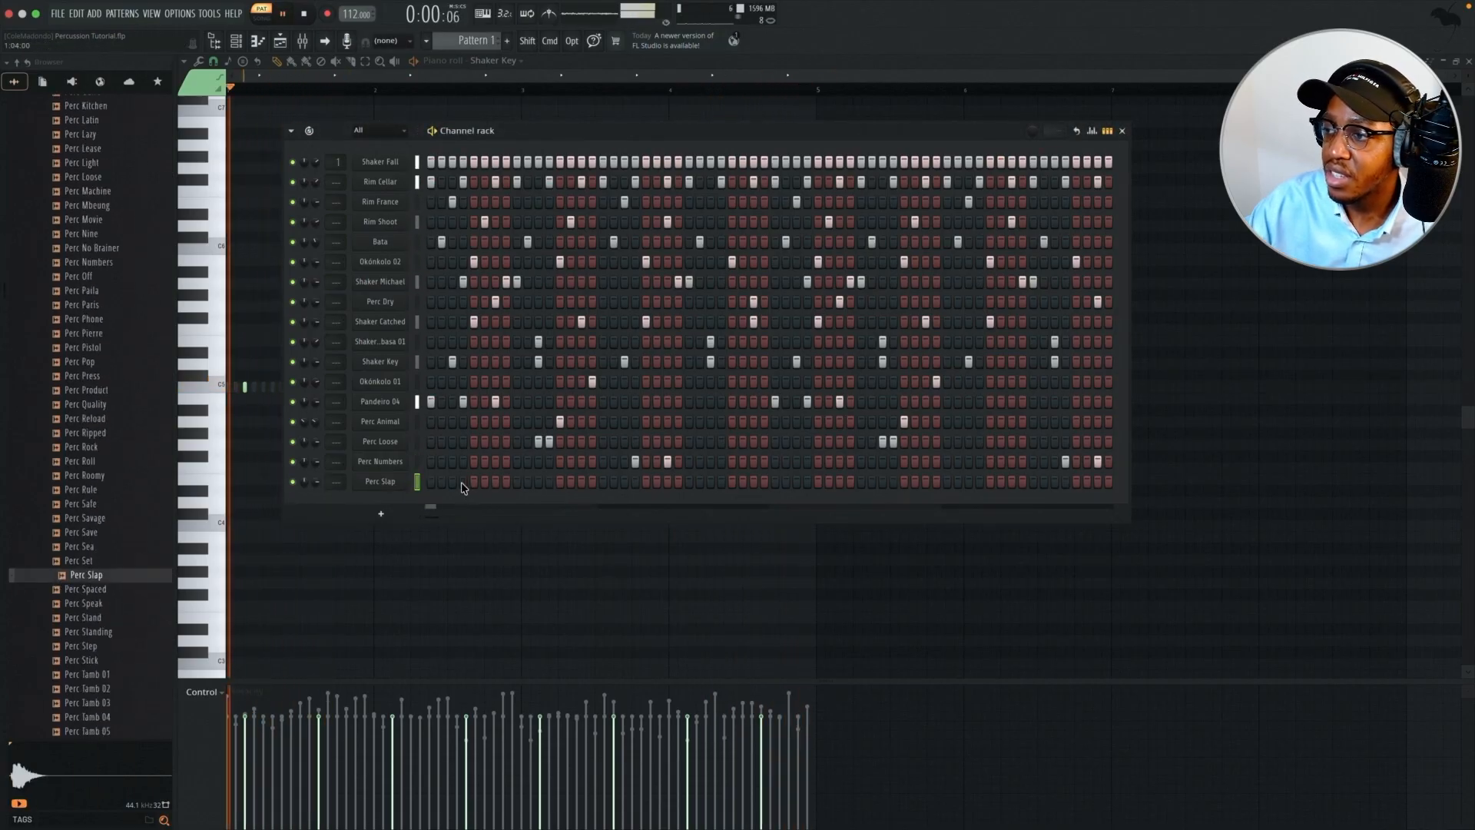
left_click(453, 481)
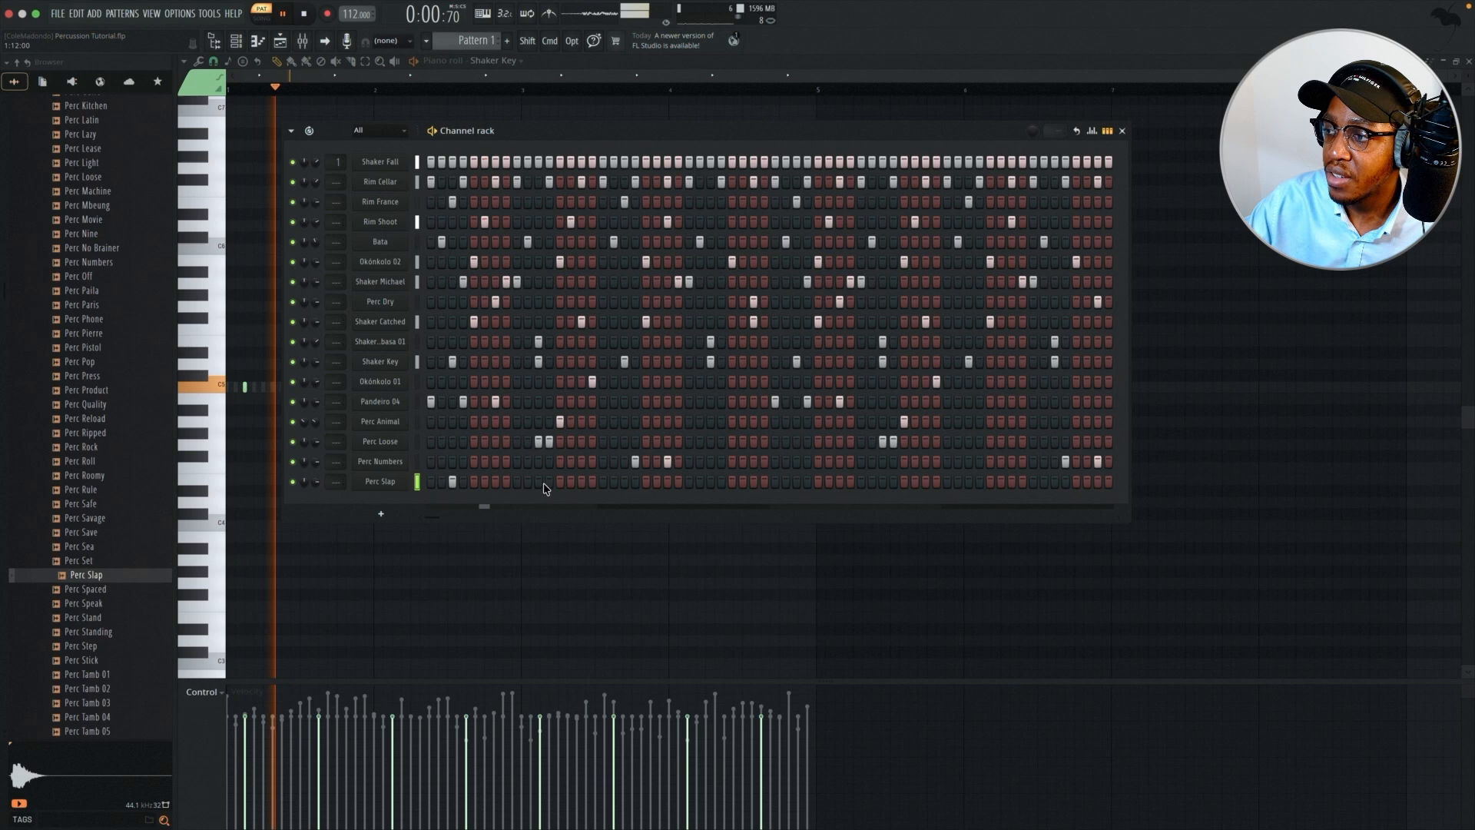
left_click(453, 481)
left_click(452, 481)
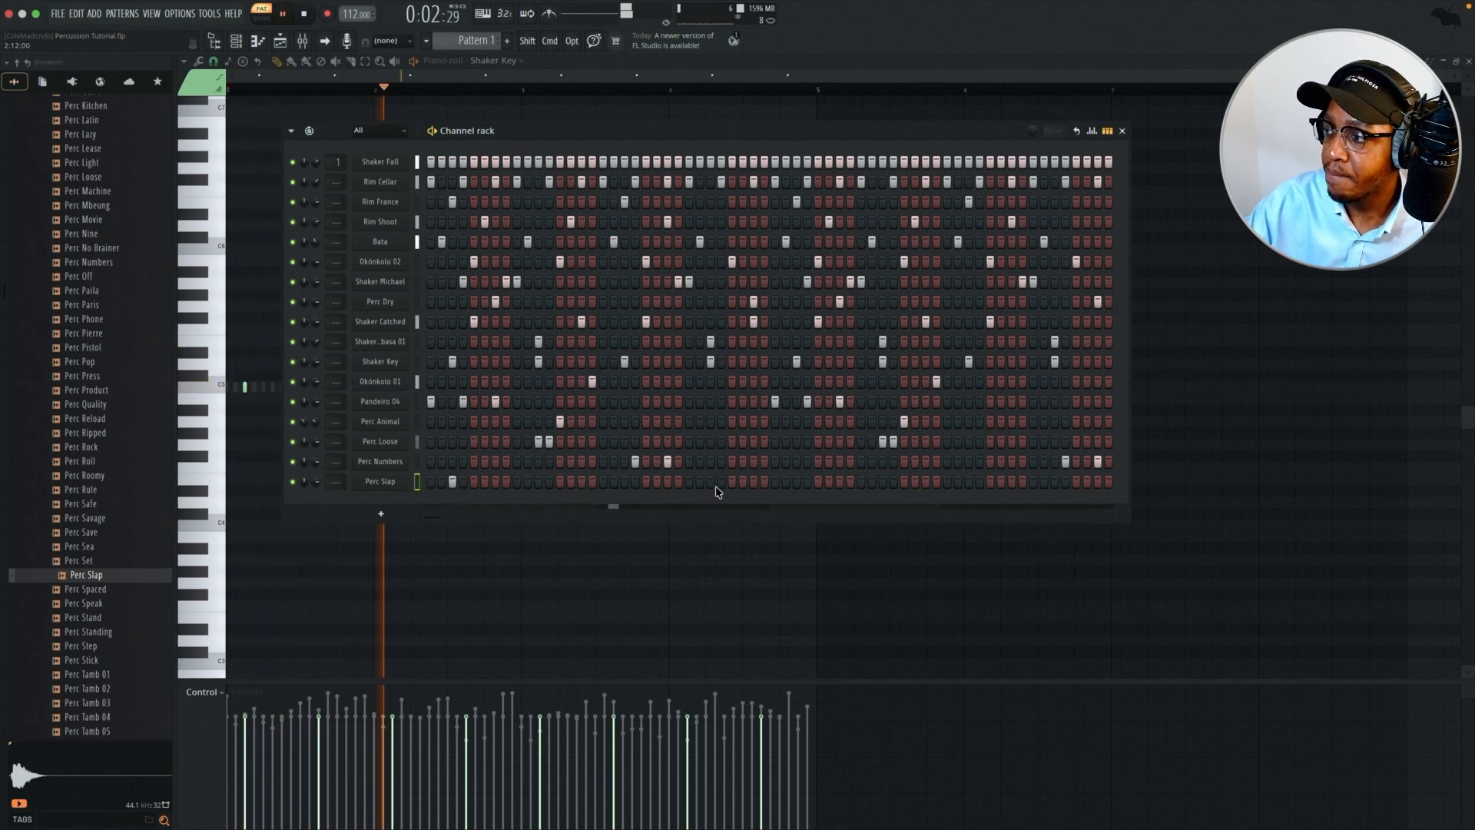
Add Perc Step as a new channel with hits on steps 8 and 9 of bar 1, and play the pattern.
left_click(86, 645)
mouse_move(369, 527)
left_mouse_down()
mouse_move(421, 500)
mouse_move(529, 504)
left_mouse_up()
key("space")
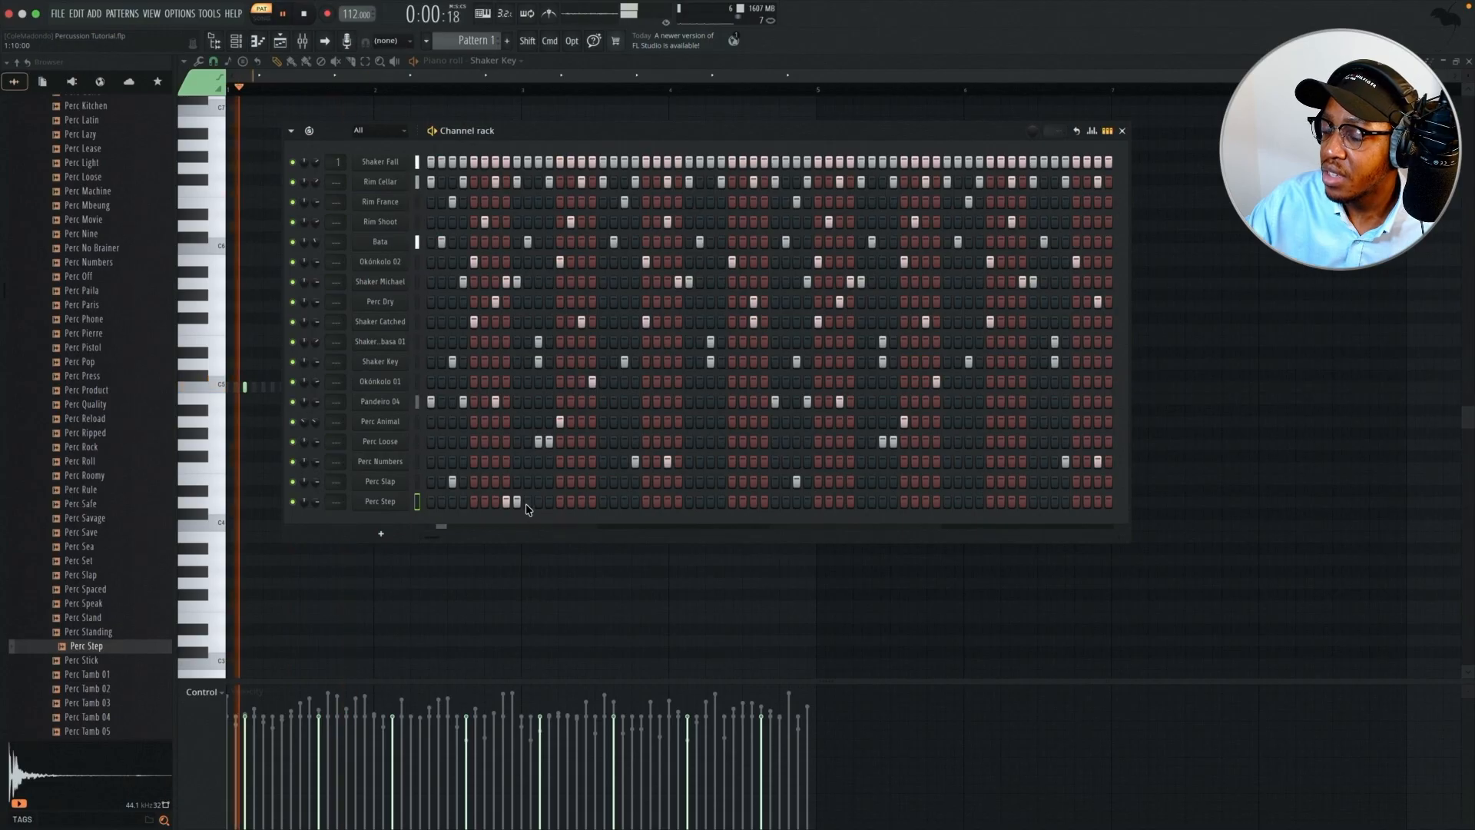
Place Perc Step hits on steps 8, 11 and 15 of bar 2 and on steps 7 and 8 of bar 3.
left_click(679, 502)
left_click(711, 501)
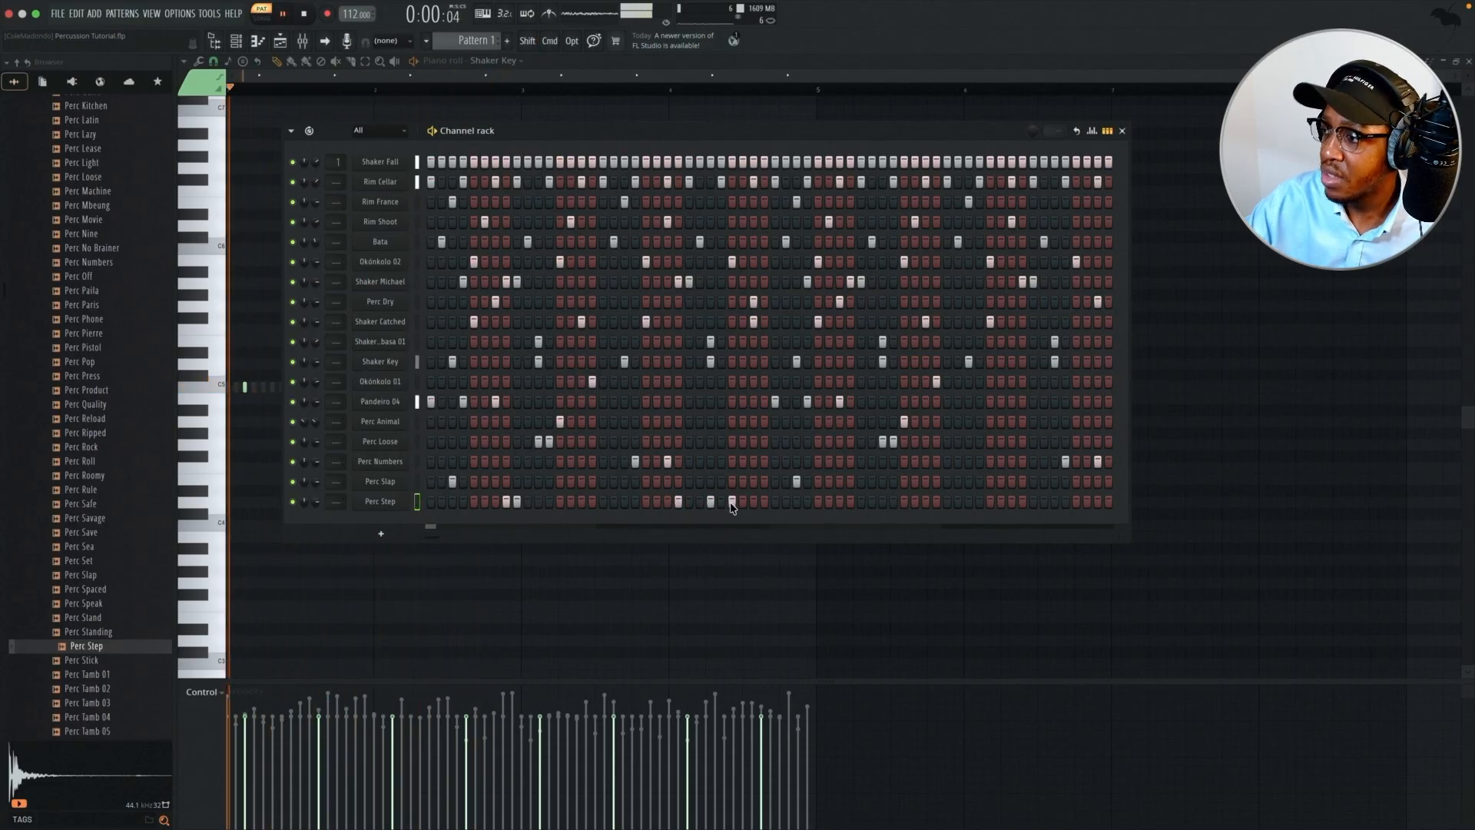
left_click(733, 504)
left_click(753, 504)
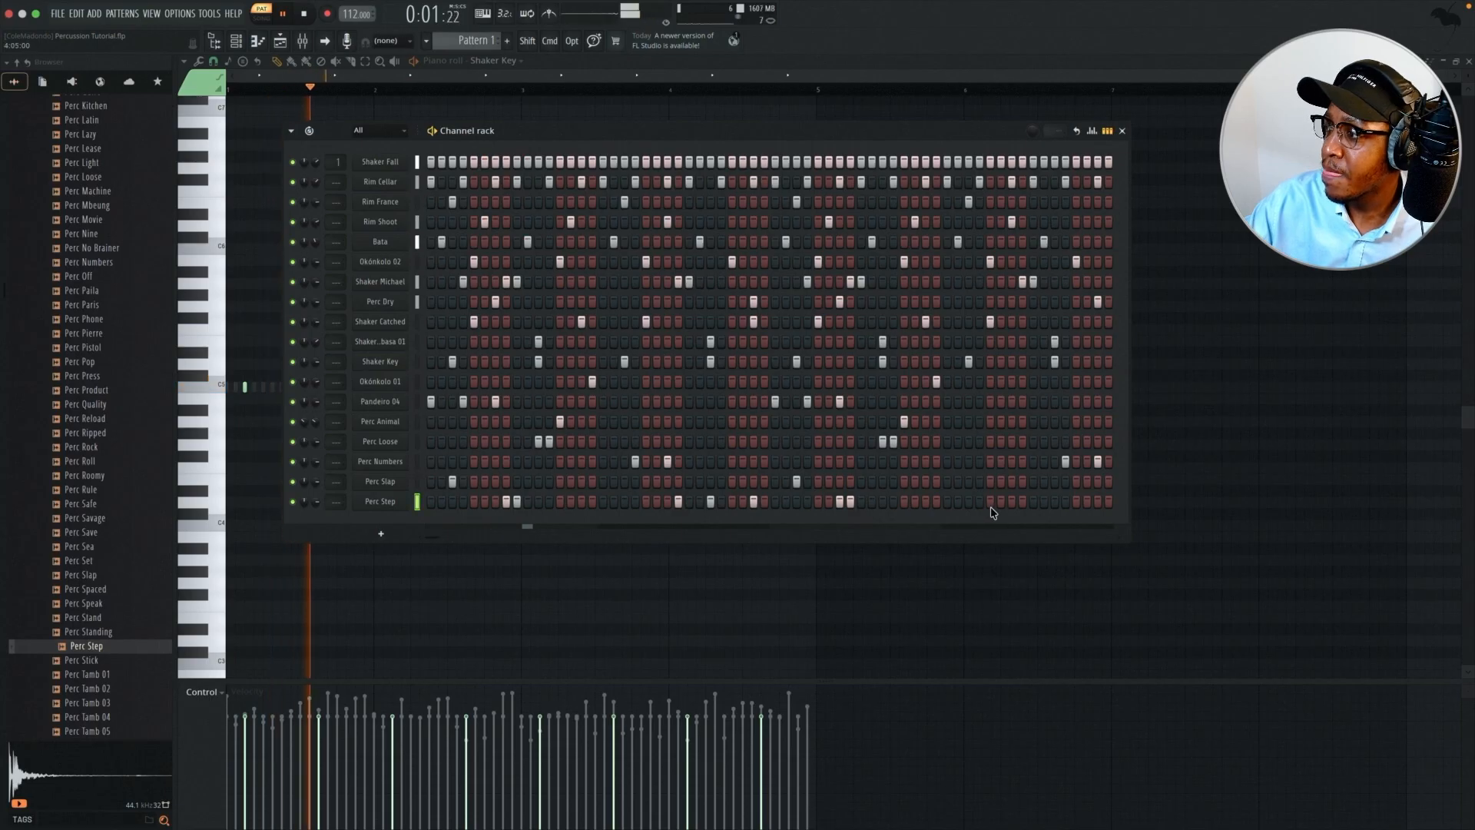
Place Perc Step hits on steps 8, 11 and 15 of bar 4, stop playback and save the project.
left_click(1022, 501)
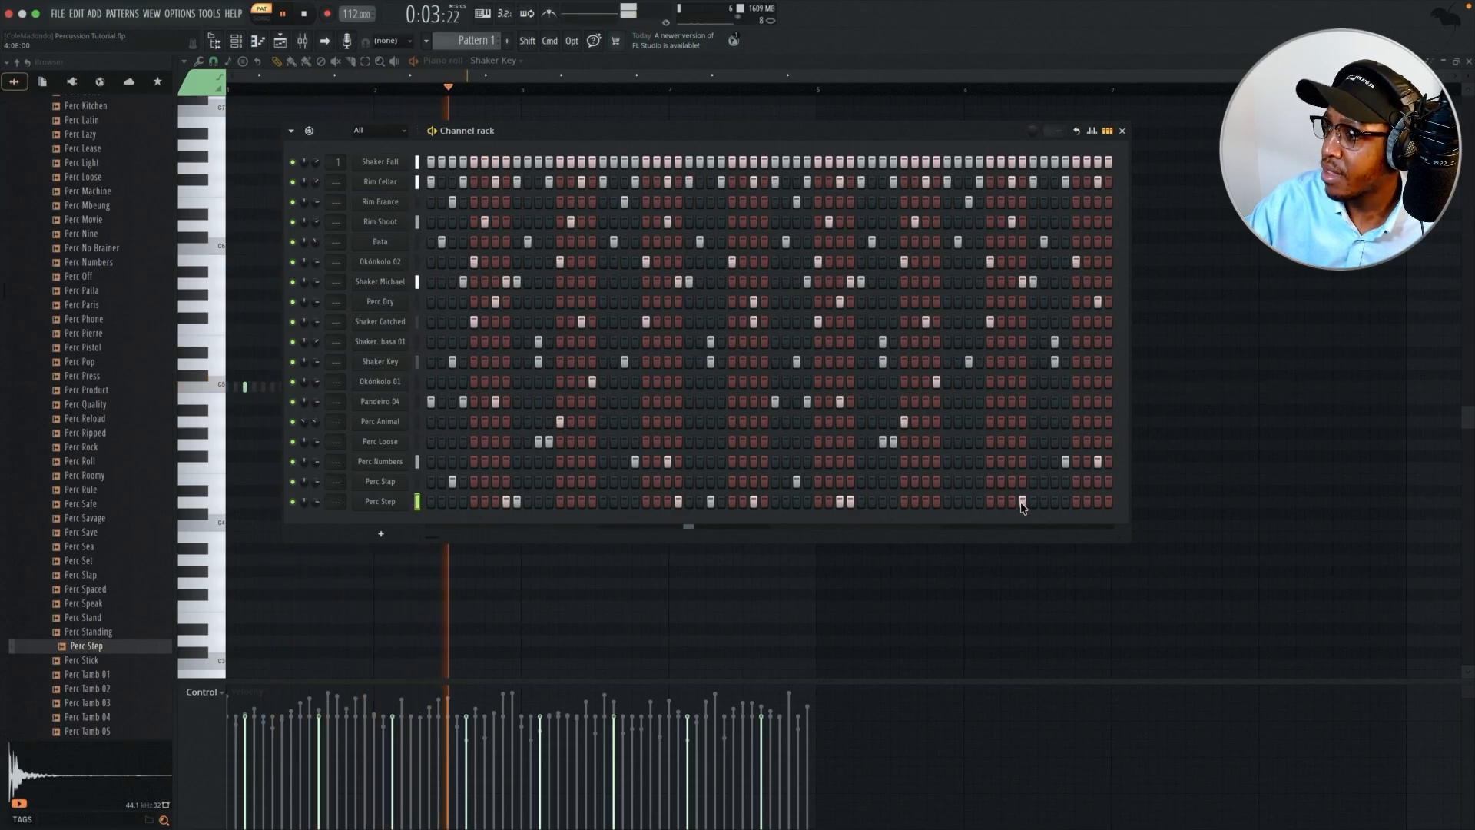
left_click(1055, 502)
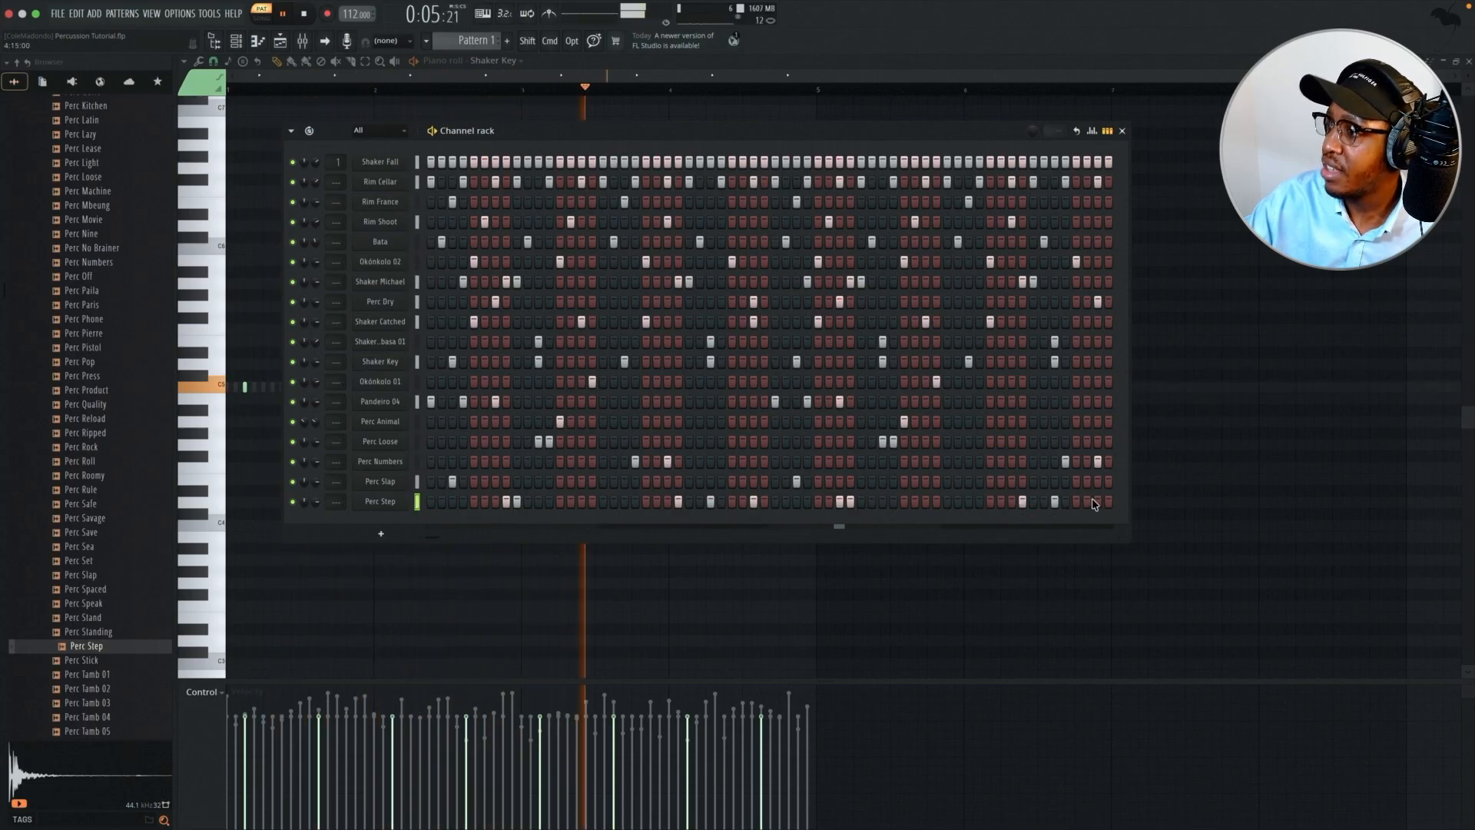
left_click(1097, 502)
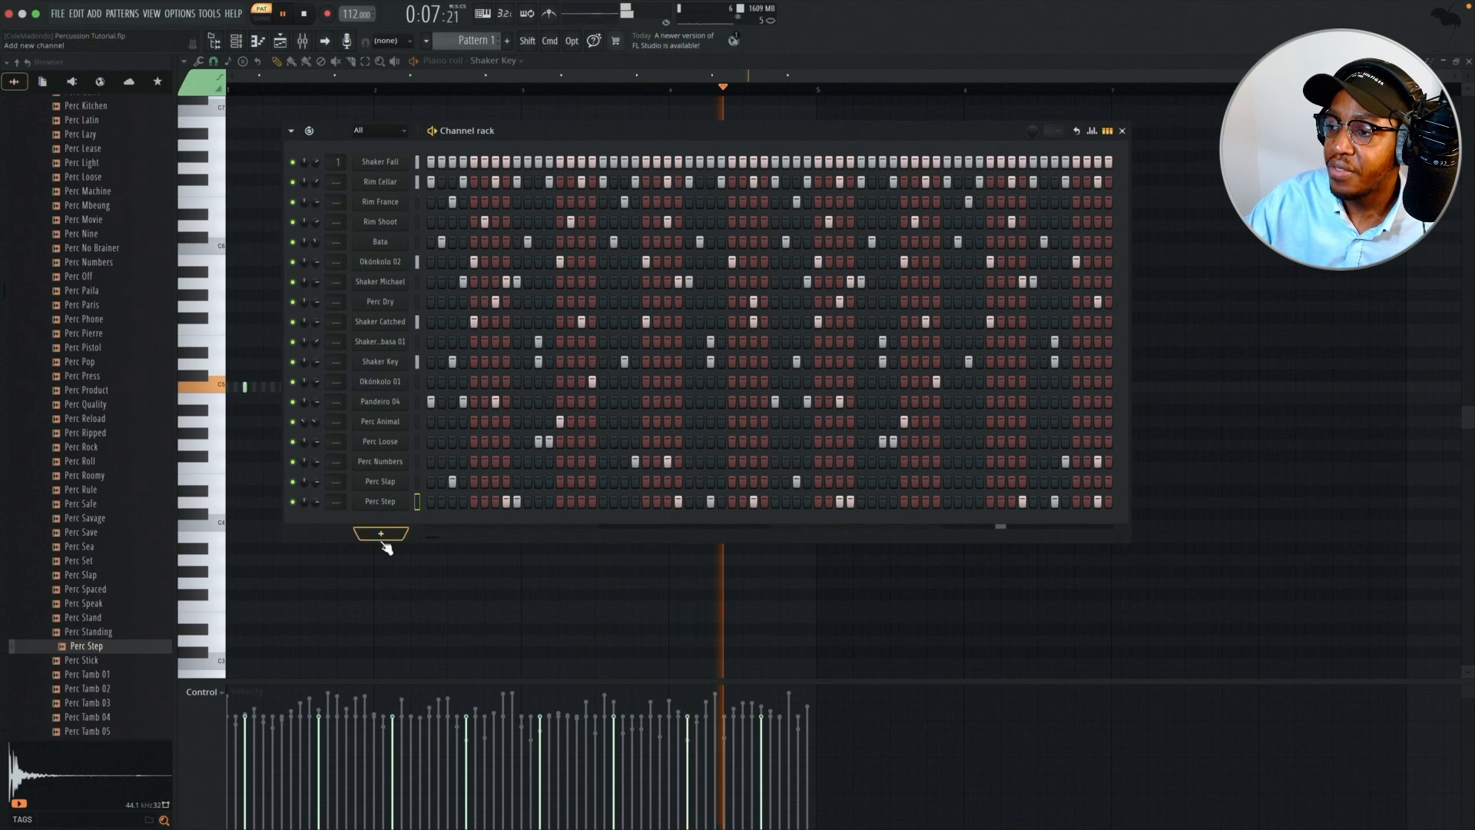
key("space")
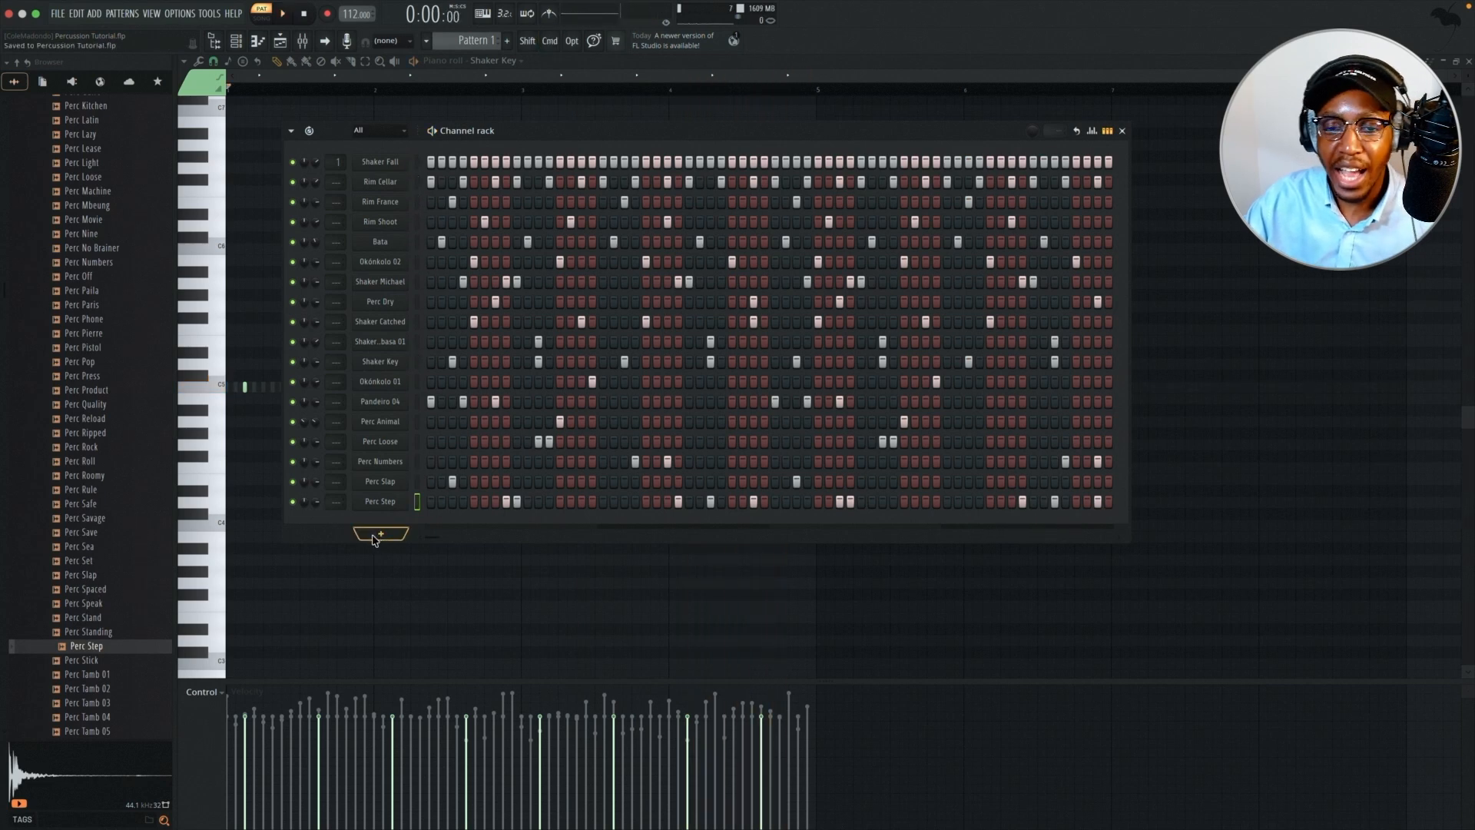
Add an Xpand!2 instrument channel and load the 30 Soft Saw preset from the Soft Leads category.
left_click(380, 534)
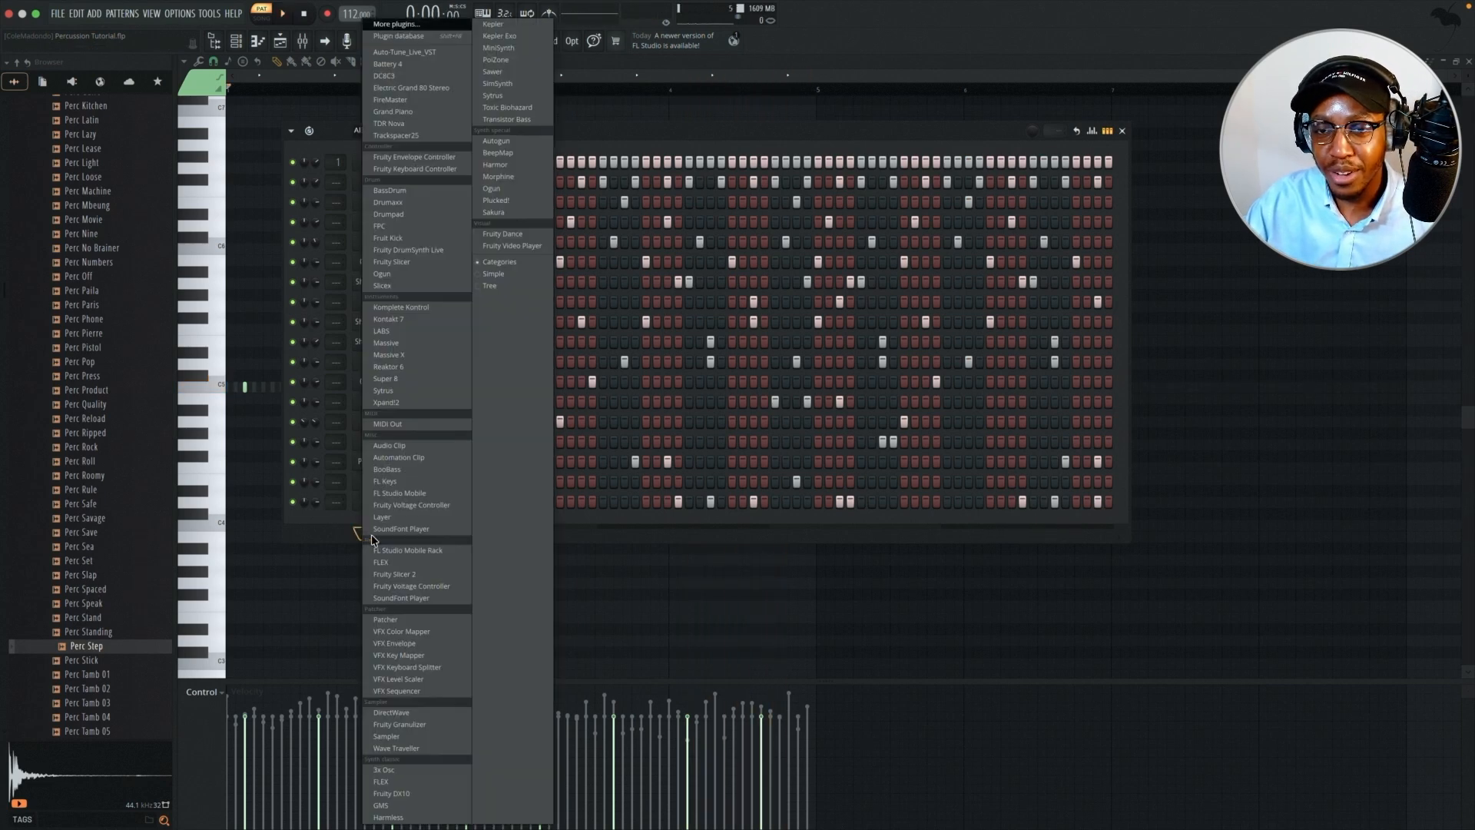
left_click(417, 404)
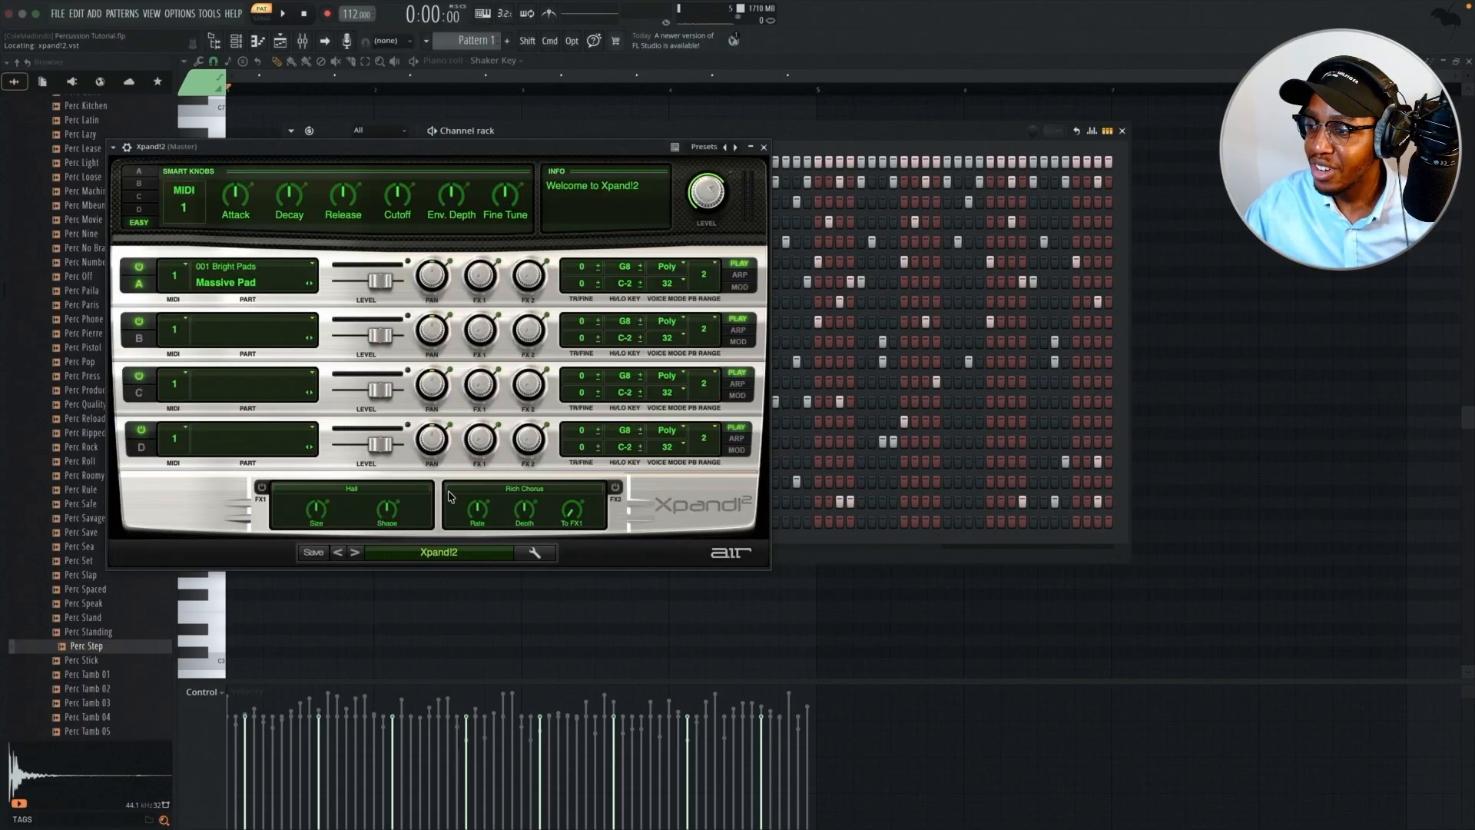
left_click(468, 551)
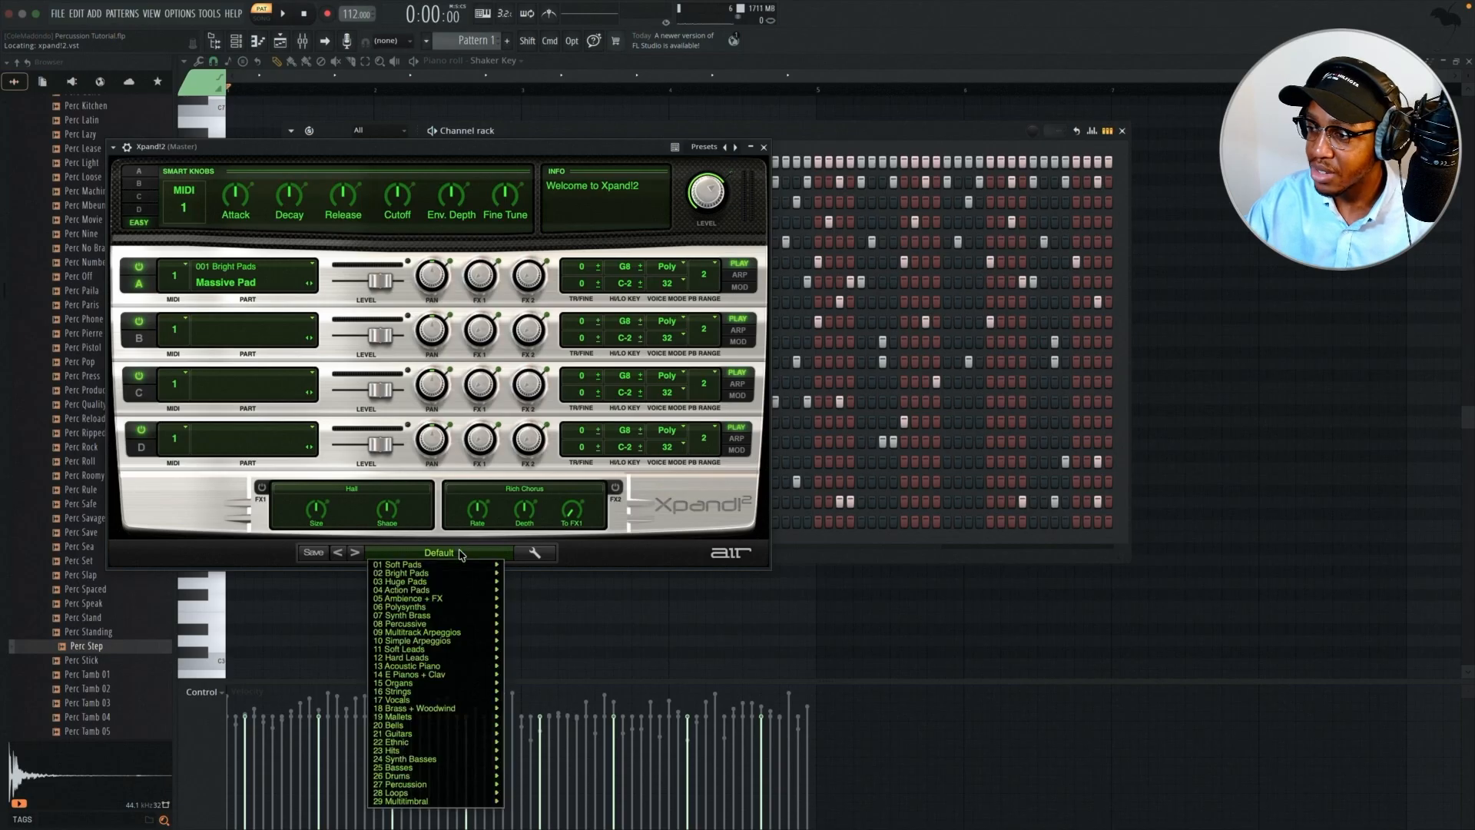
mouse_move(424, 658)
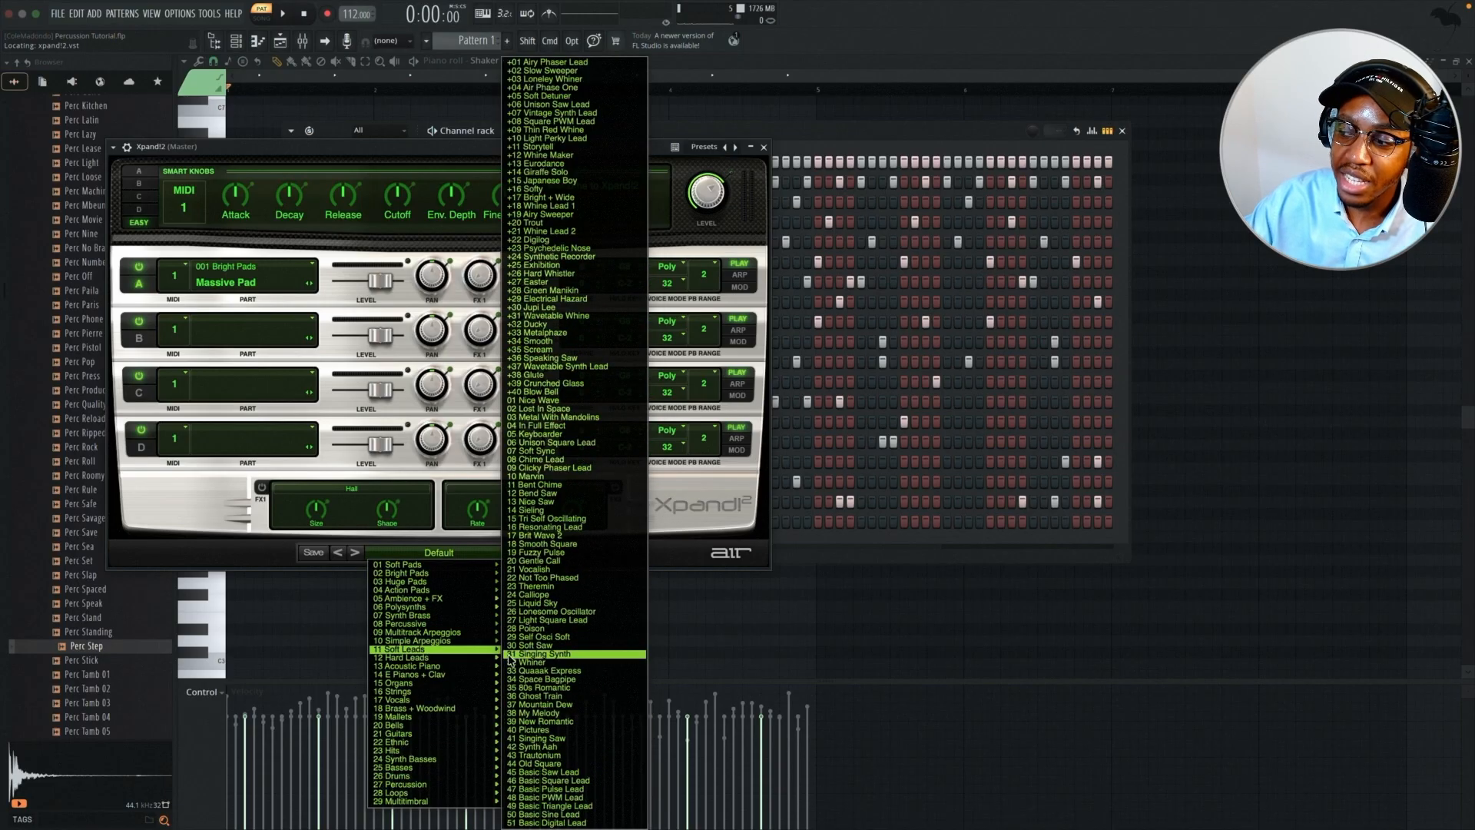
left_click(527, 645)
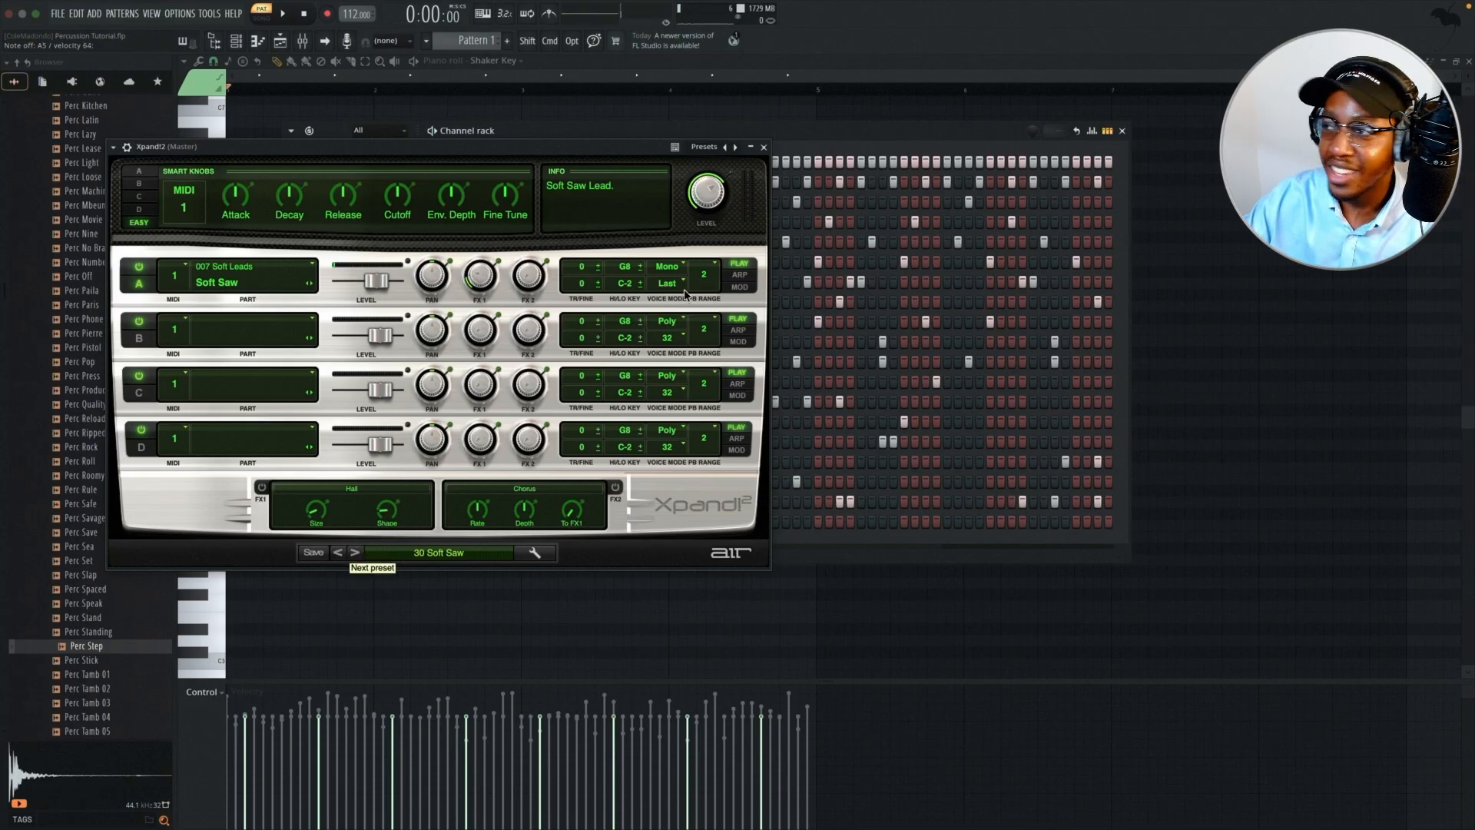
left_click(764, 146)
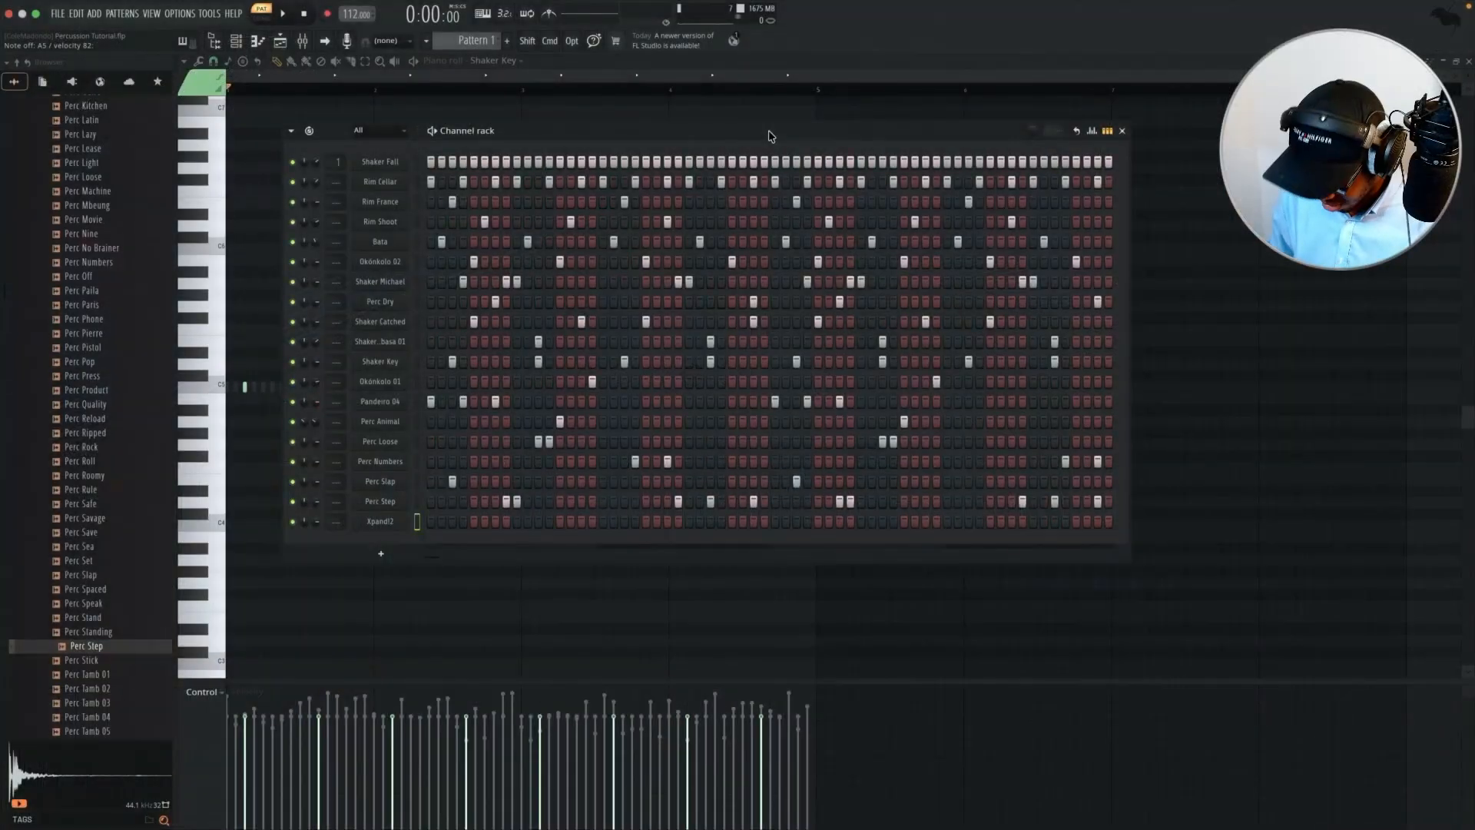
Play back the pattern, then reopen Xpand!2 and advance its preset to 32 Whiner.
key("space")
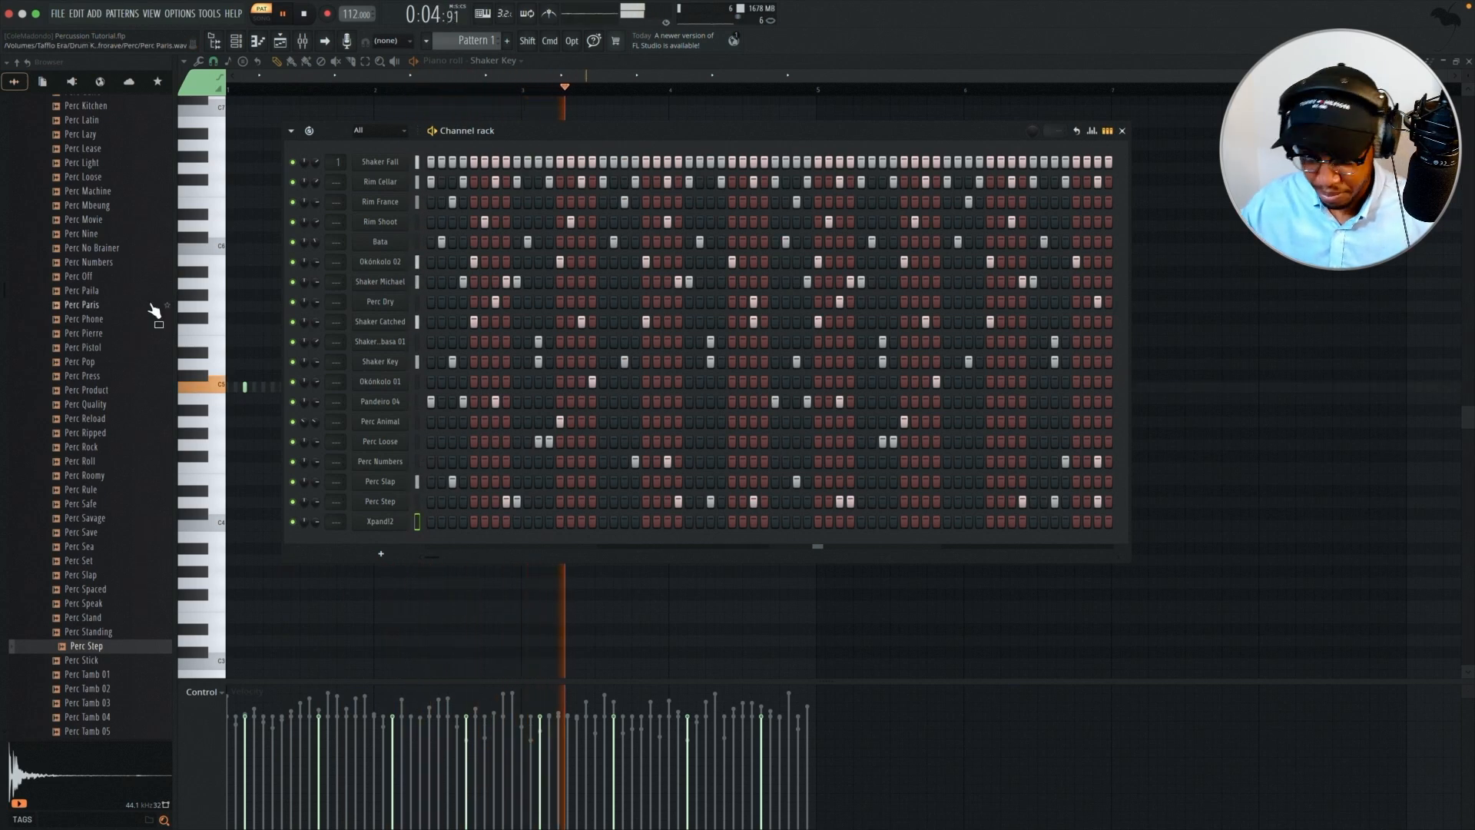
key("space")
right_click(388, 523)
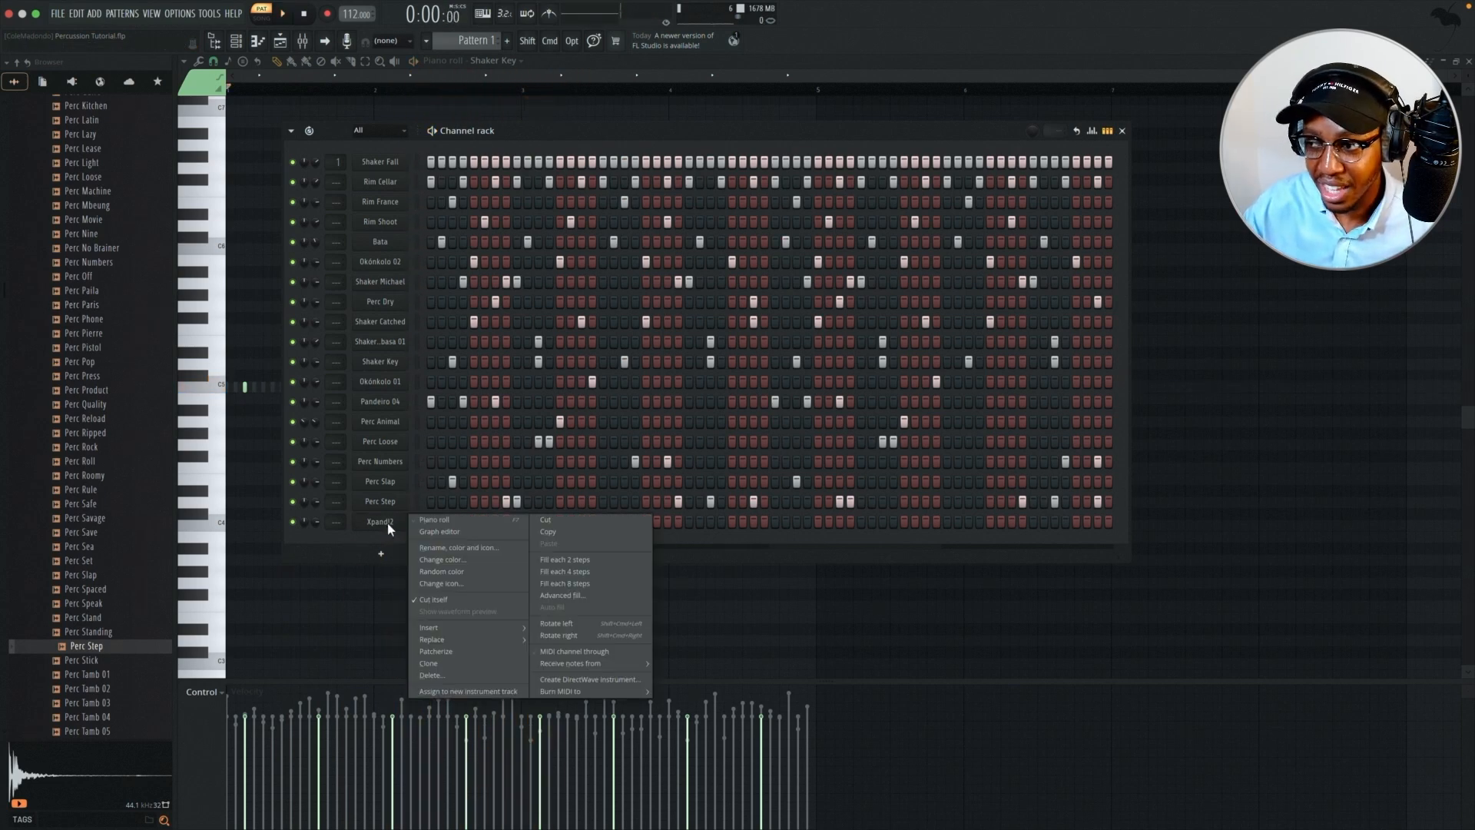
left_click(388, 524)
left_click(387, 523)
left_click(354, 553)
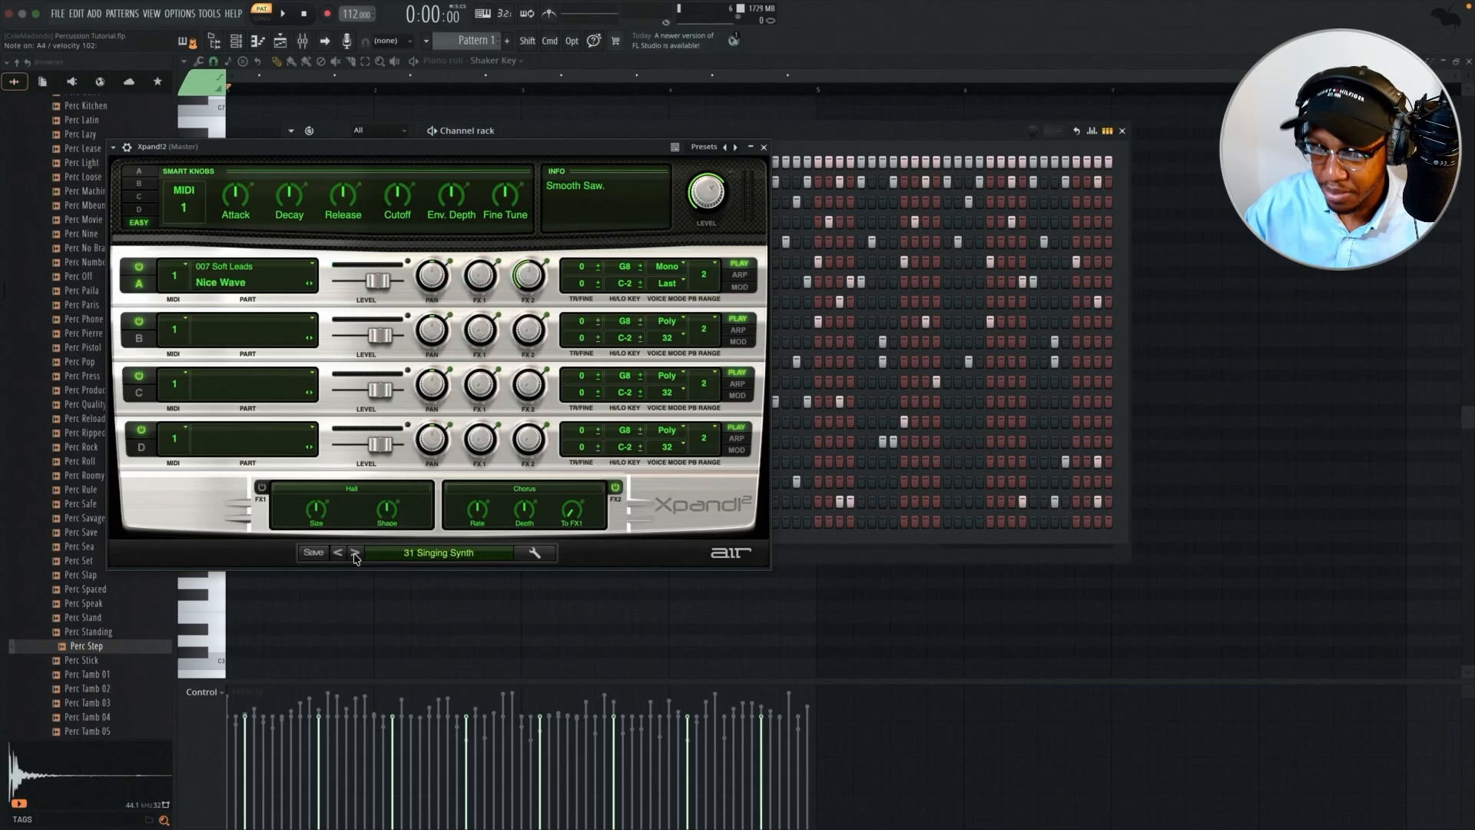
left_click(354, 552)
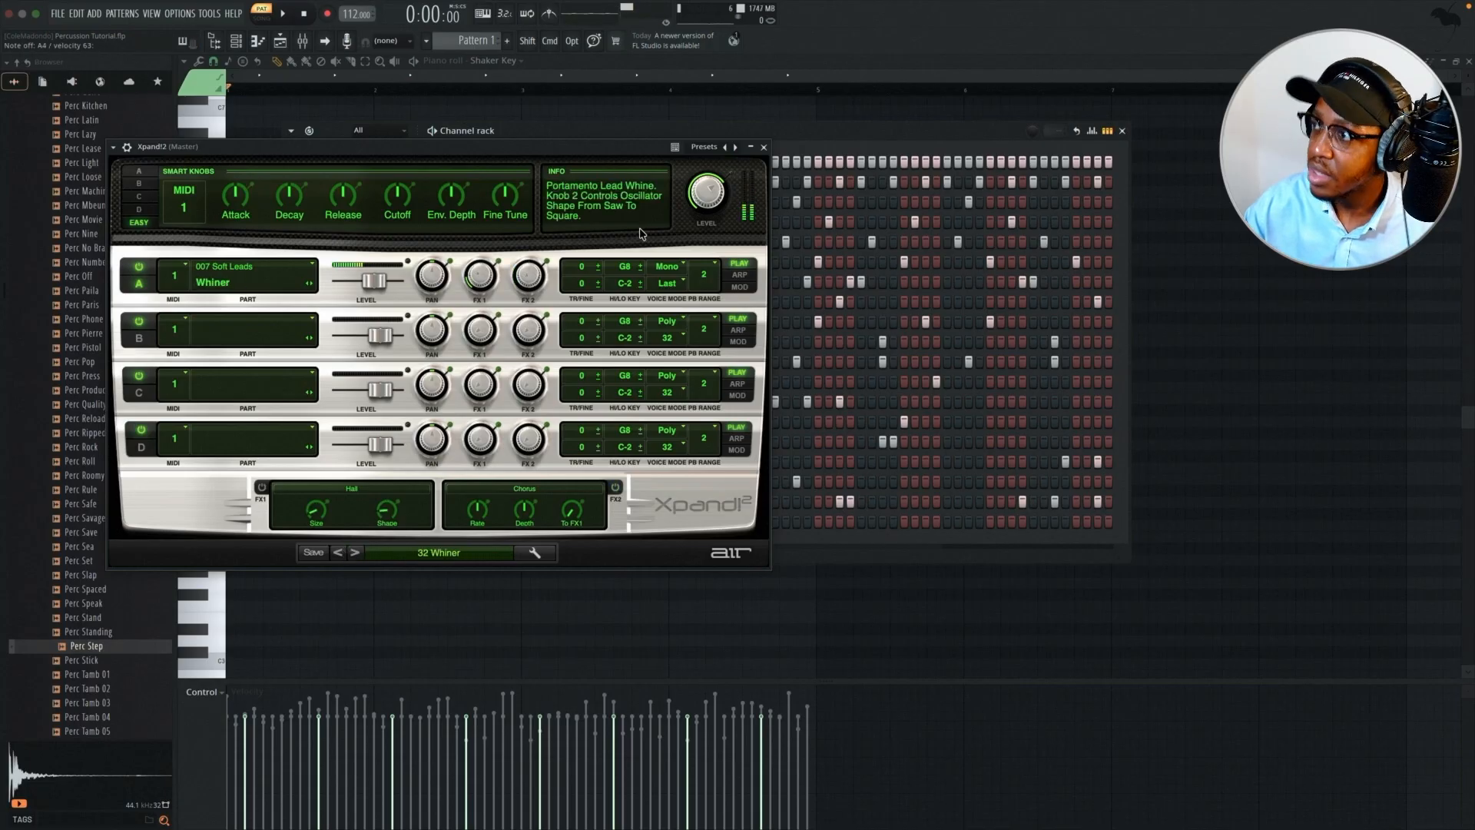
left_click(764, 146)
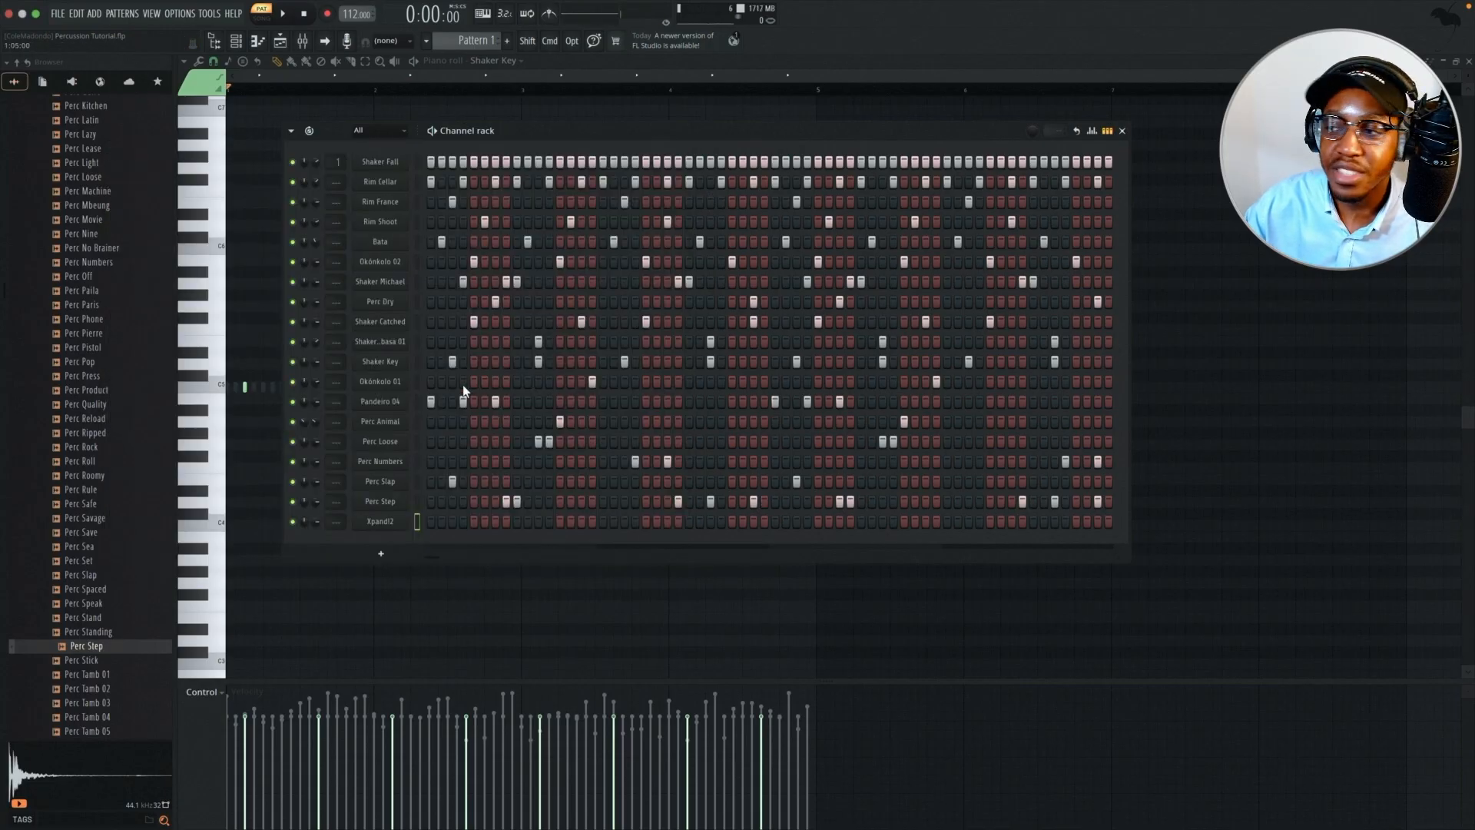
Open the Xpand!2 channel in the piano roll and set the grid snap to Beat.
right_click(372, 530)
left_click(420, 522)
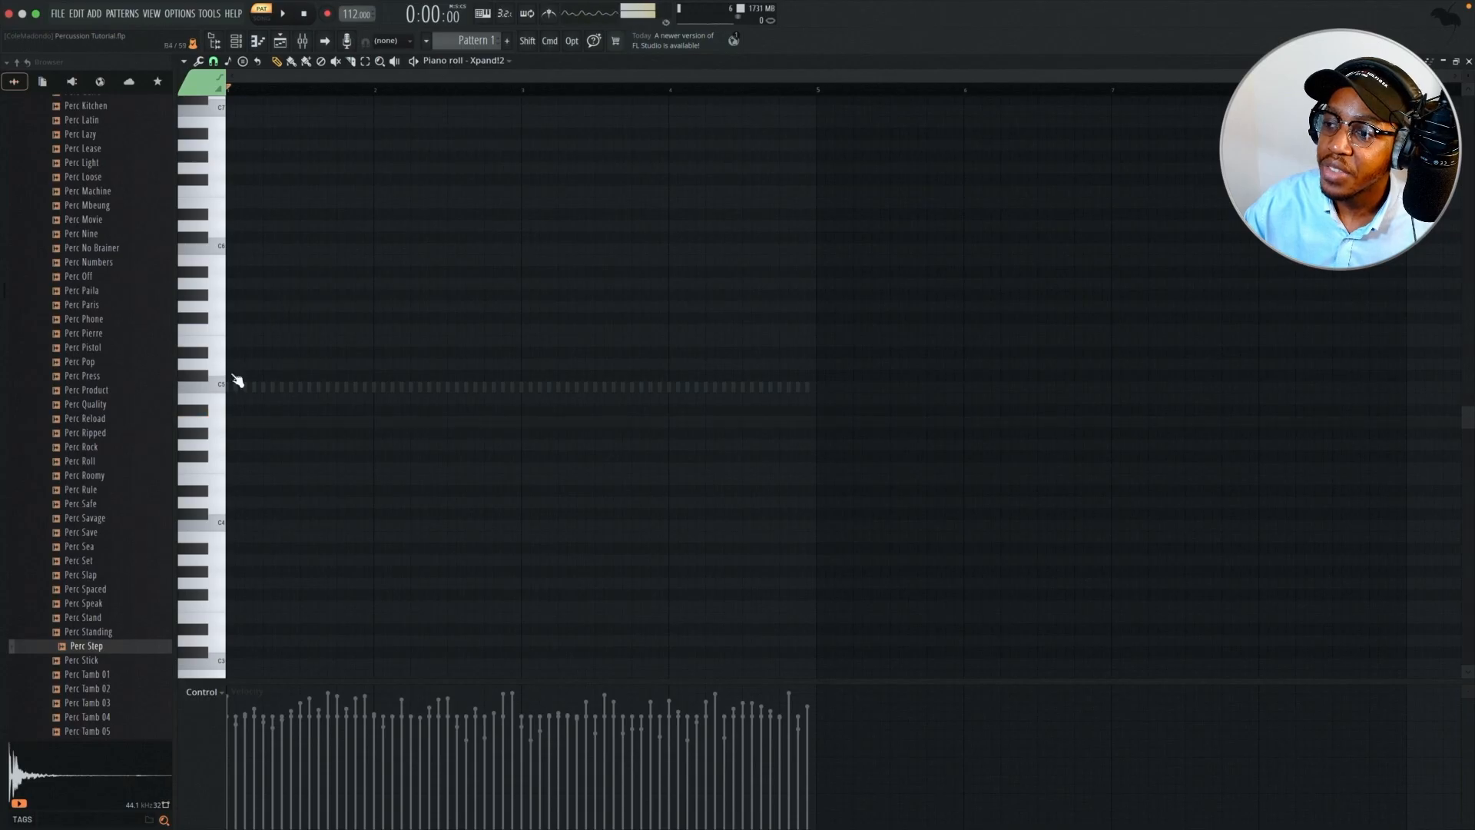
left_click(214, 62)
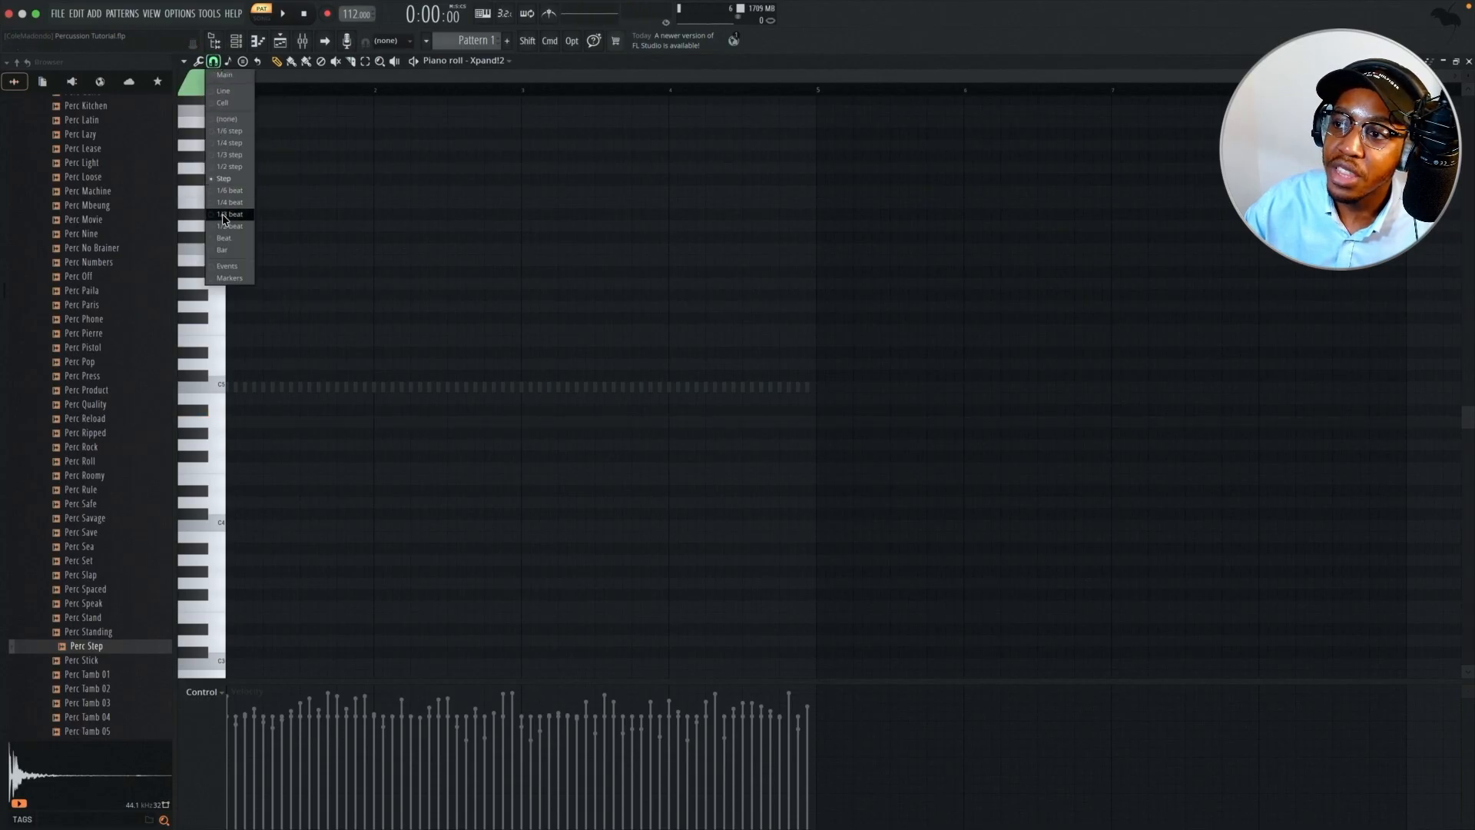
left_click(224, 237)
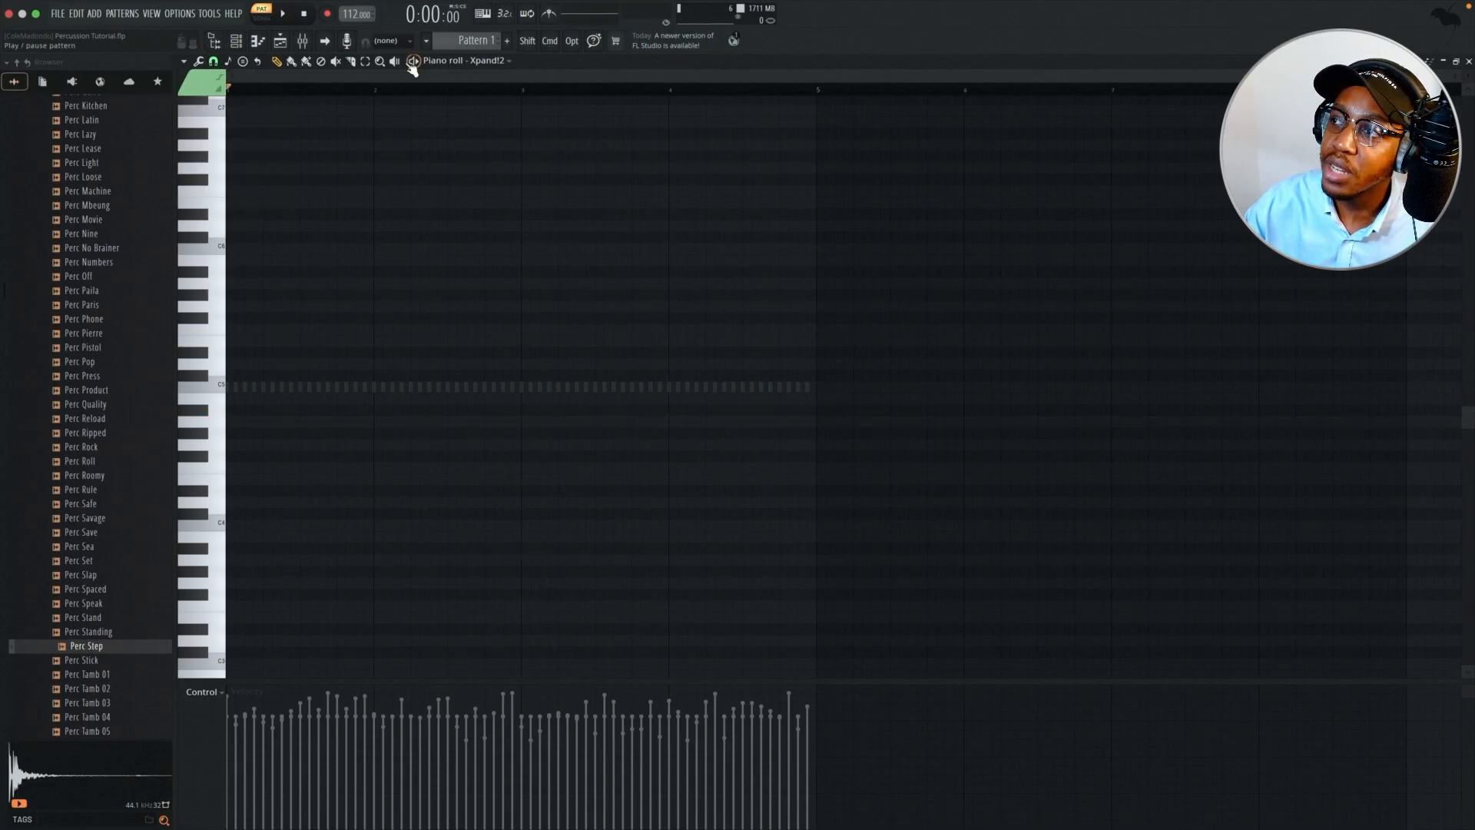
Repeat the Pattern 1 clip four more times along Track 1 of the Playlist, up to bar 21, and create Pattern 2.
left_click(237, 41)
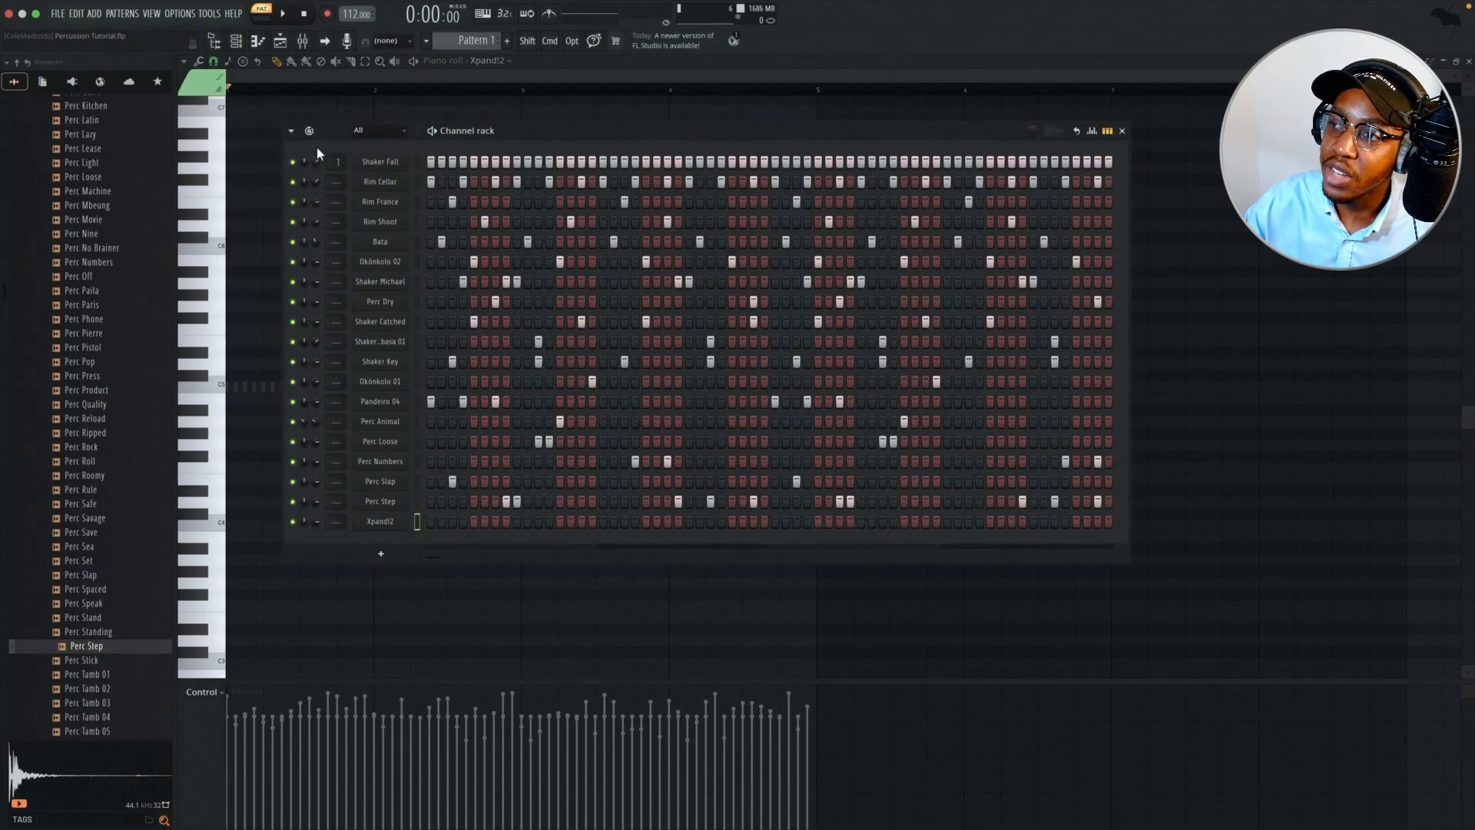
left_click(280, 43)
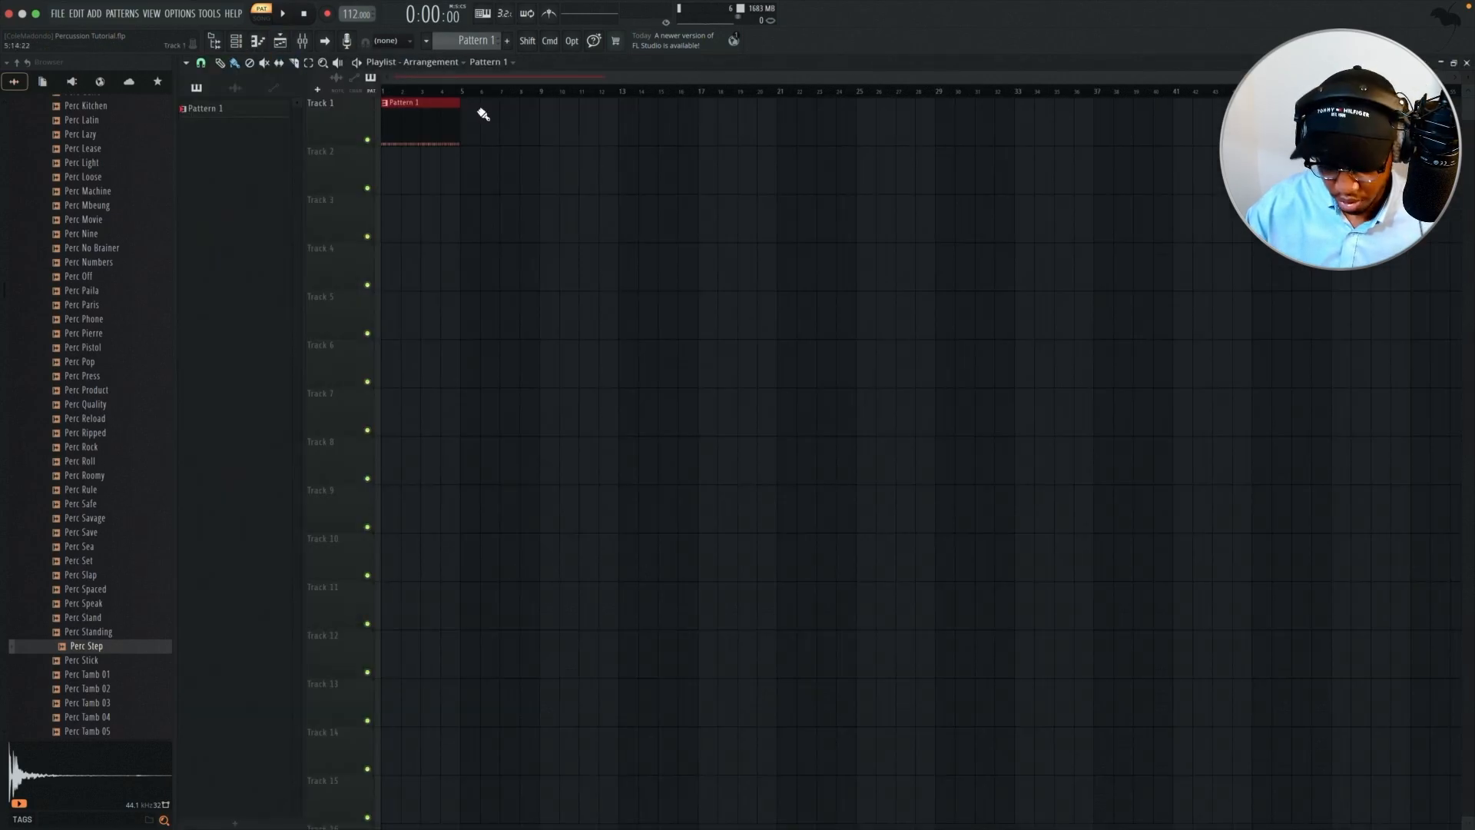
key("ctrl+a")
key("ctrl+b")
key("ctrl+b")
key("ctrl+b")
key("ctrl+b")
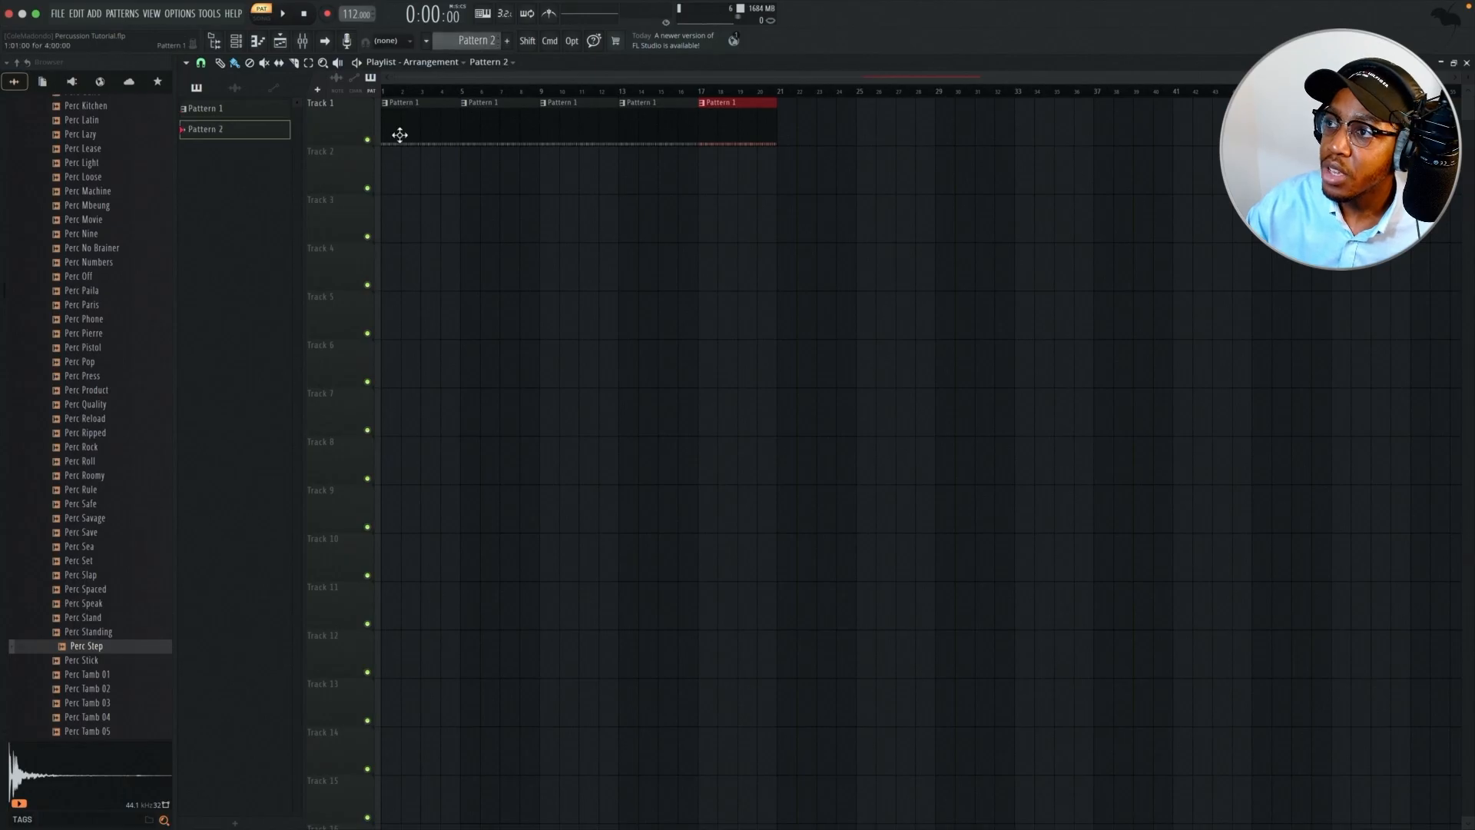
Place four-bar Pattern 2 clips on Track 2 of the Playlist, starting at bars 1 and 5.
left_click(453, 93)
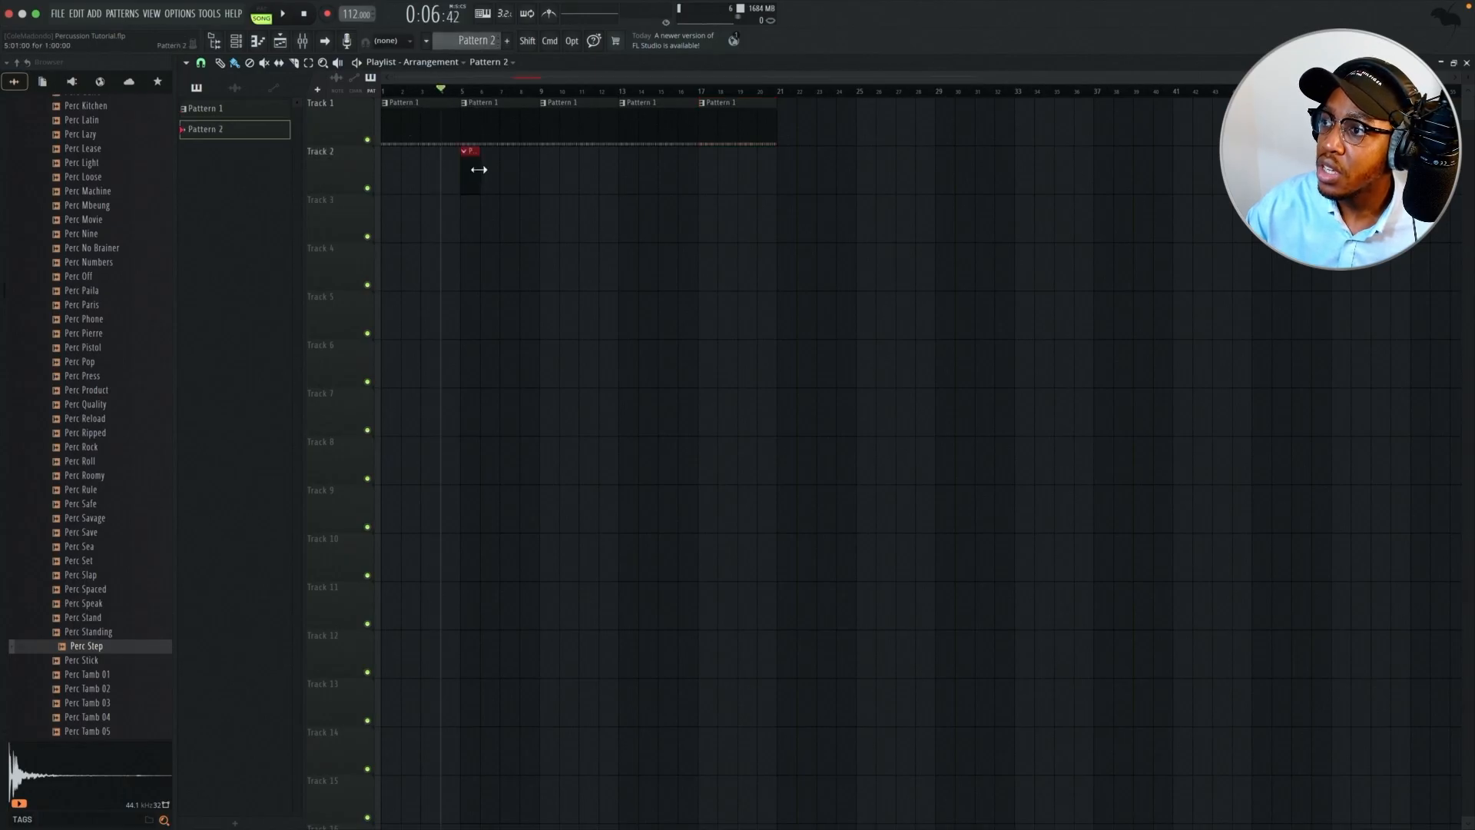
left_click_drag(477, 169, 398, 169)
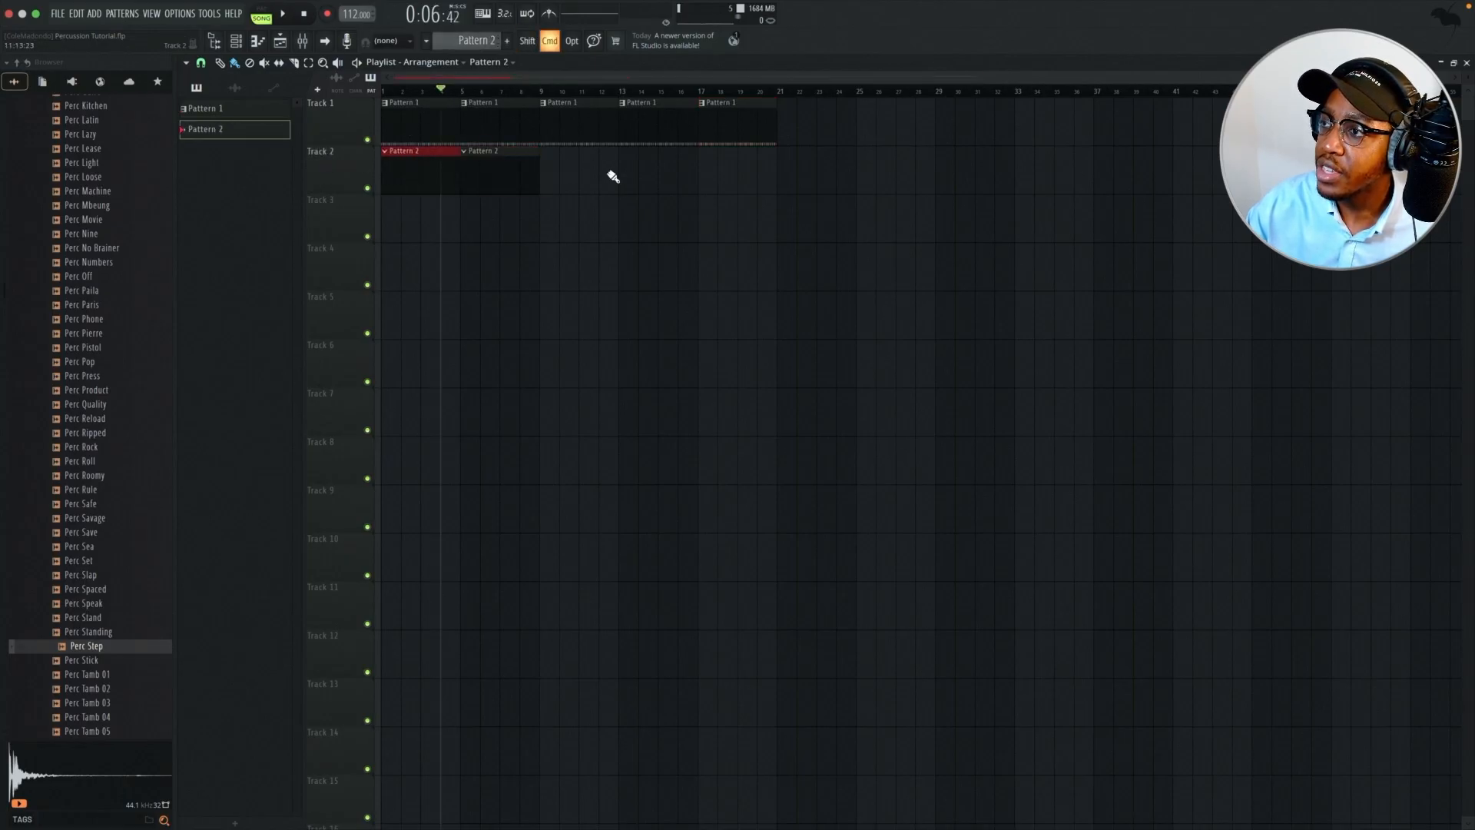
Duplicate the two Pattern 2 clips along Track 2 of the Playlist up to bar 21, removing the extra clip past that point.
left_click_drag(596, 146, 371, 188)
key("ctrl+b")
key("ctrl+b")
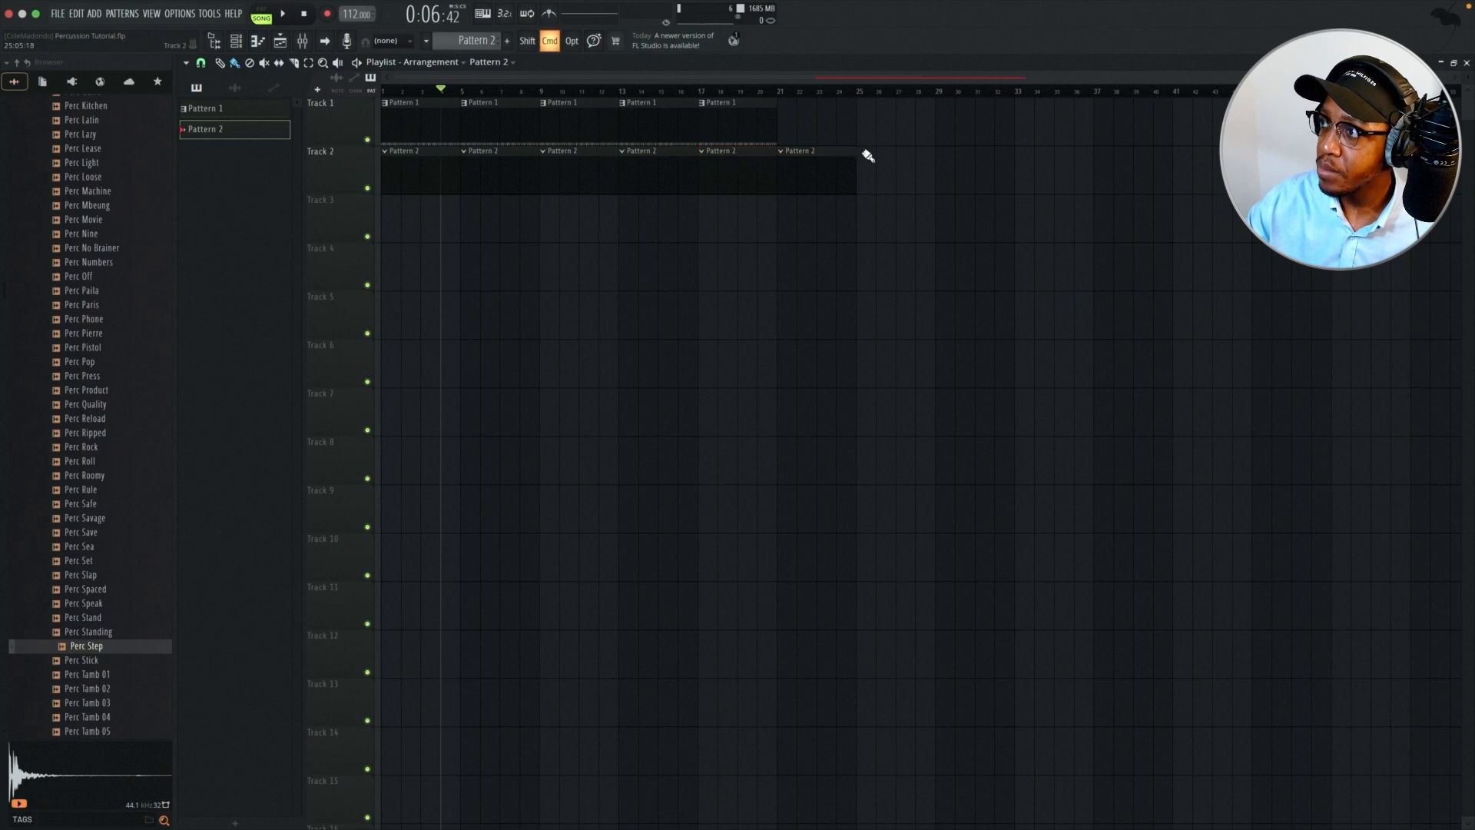
right_click(815, 161)
Open Pattern 2's Xpand!2 channel in the piano roll and add a one-beat A4 note on beat 3 of bar 1.
left_click(238, 44)
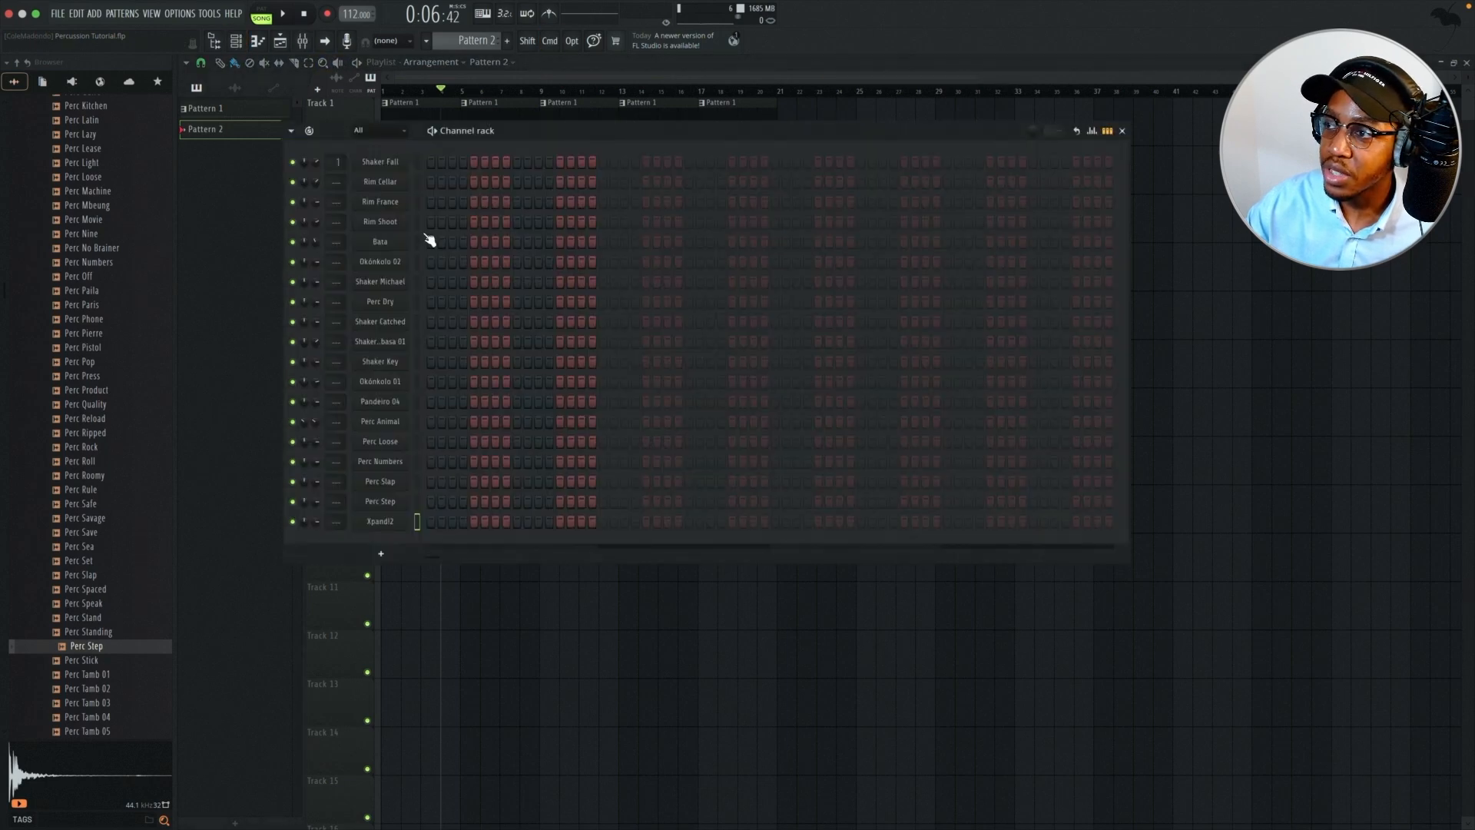
right_click(408, 528)
left_click(408, 528)
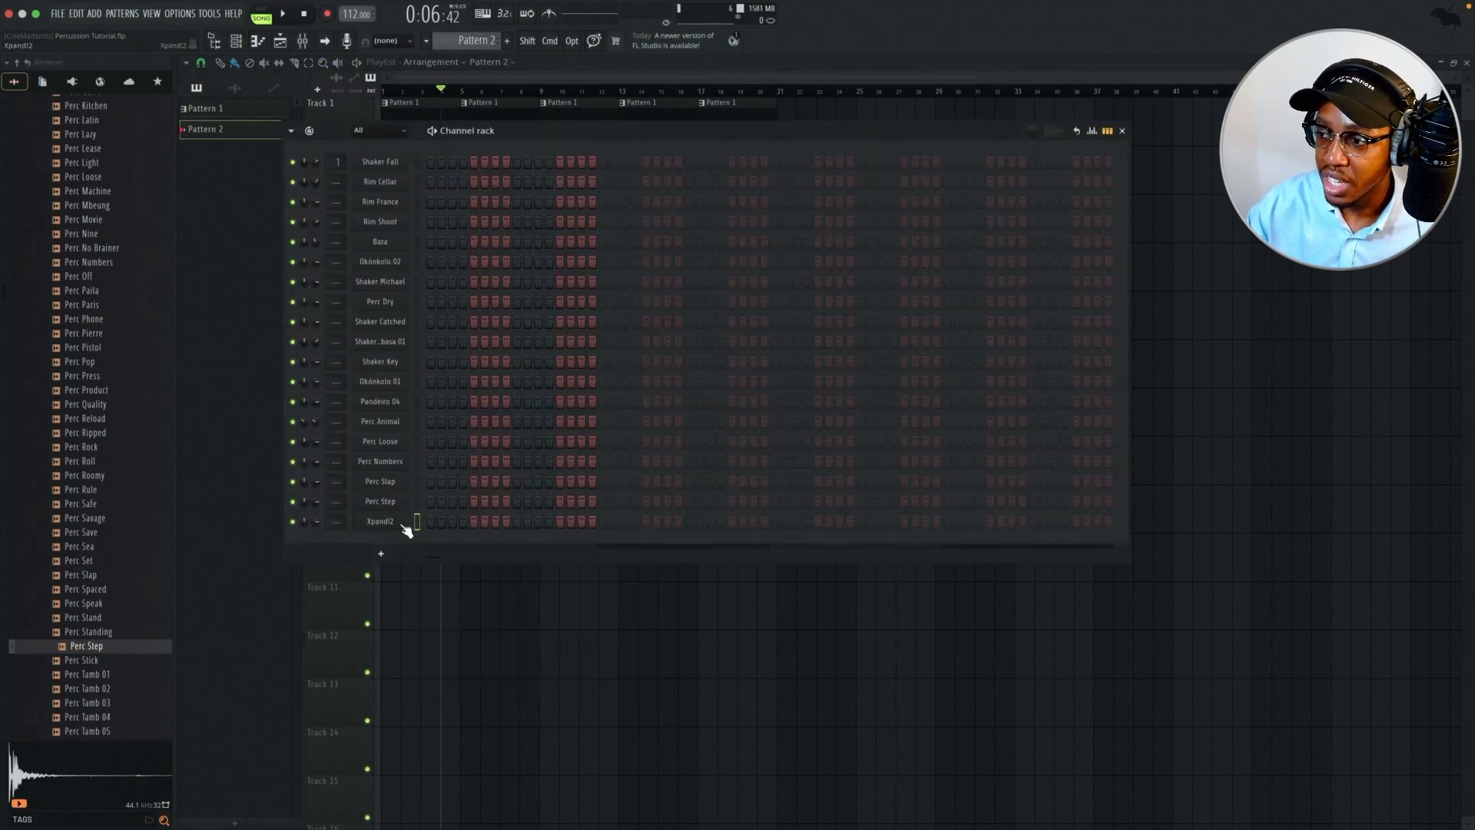
right_click(406, 526)
left_click(428, 521)
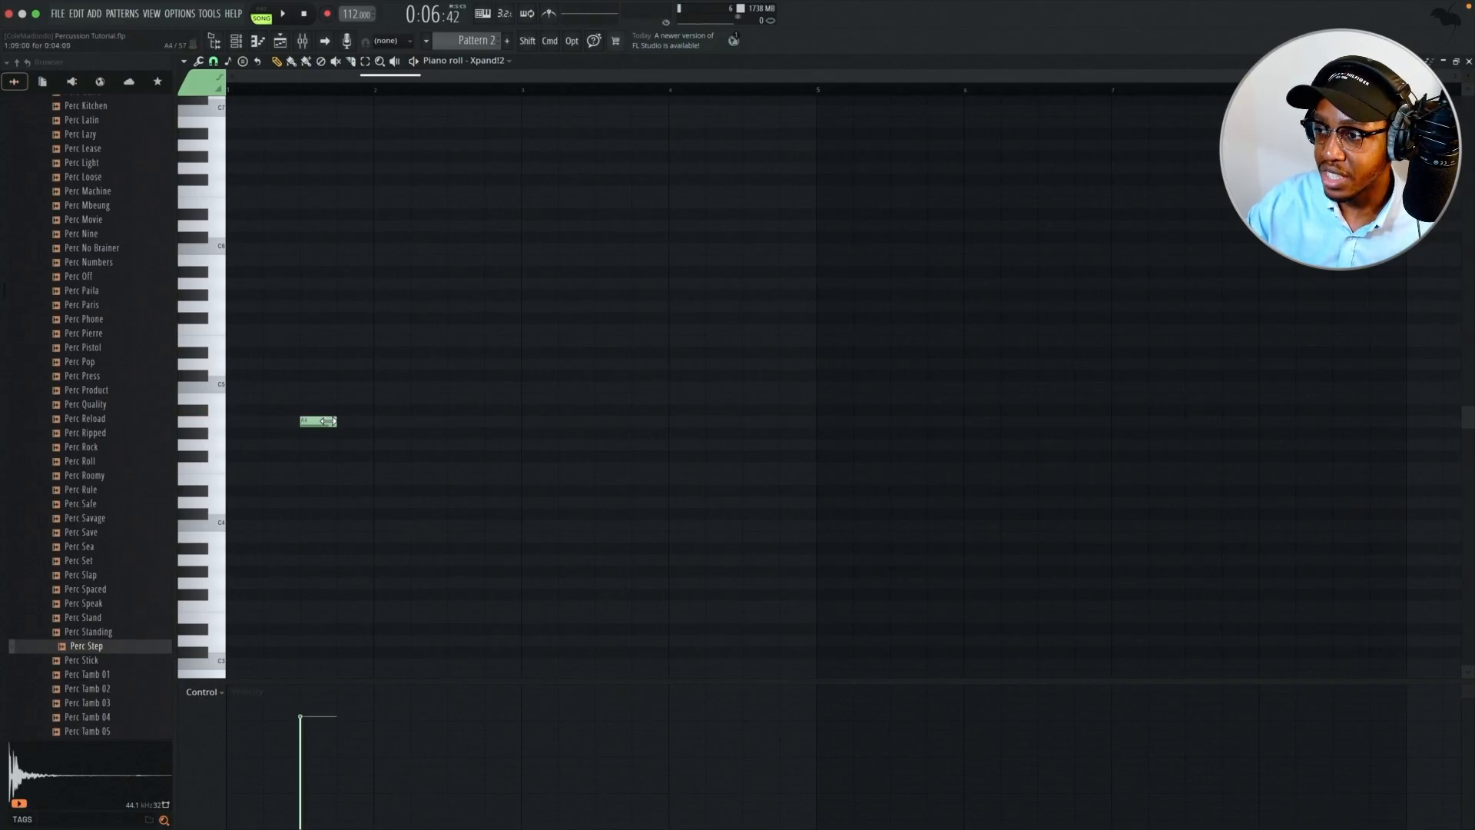
key("alt+q")
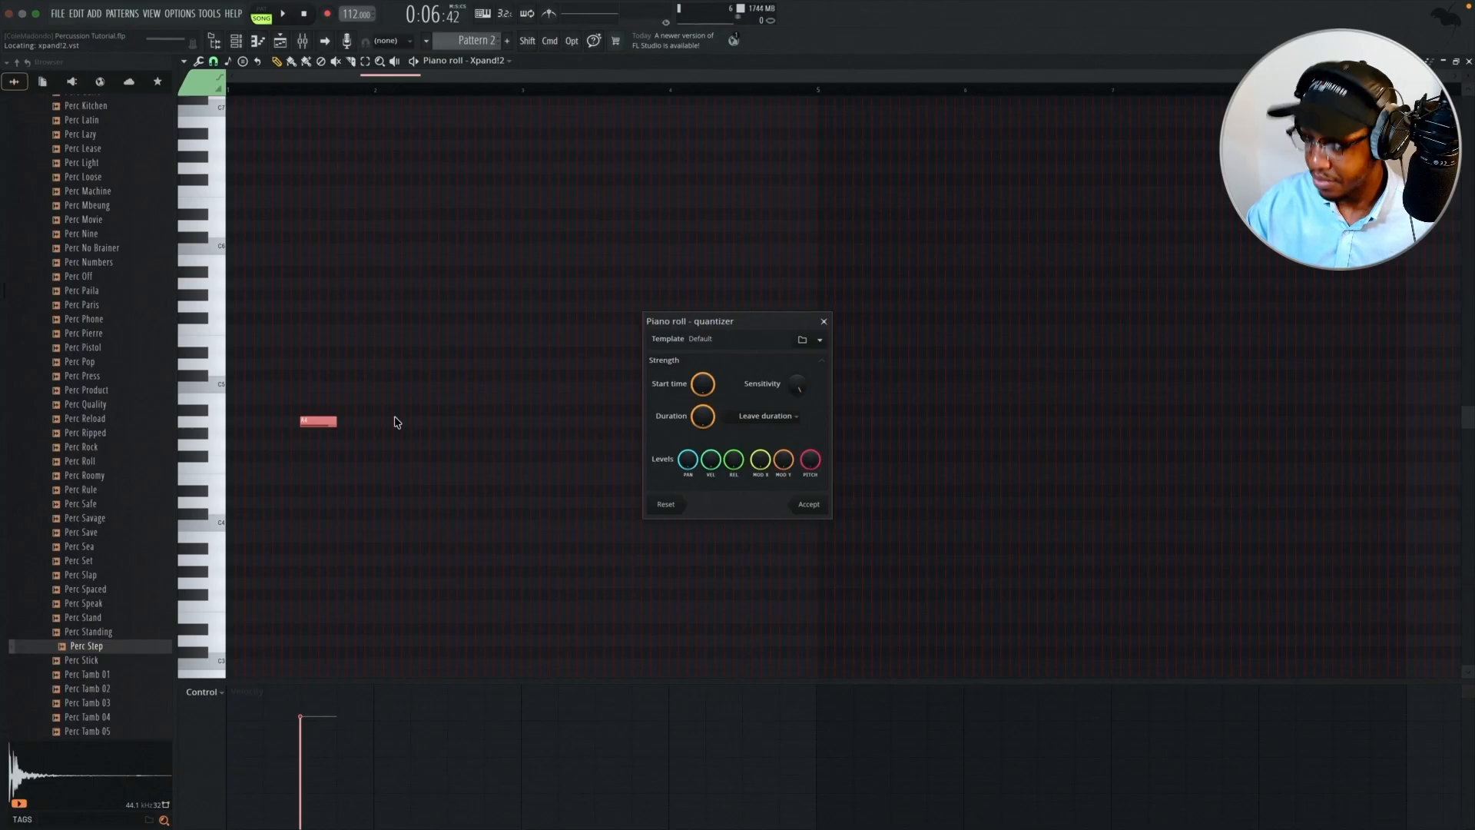
key("Escape")
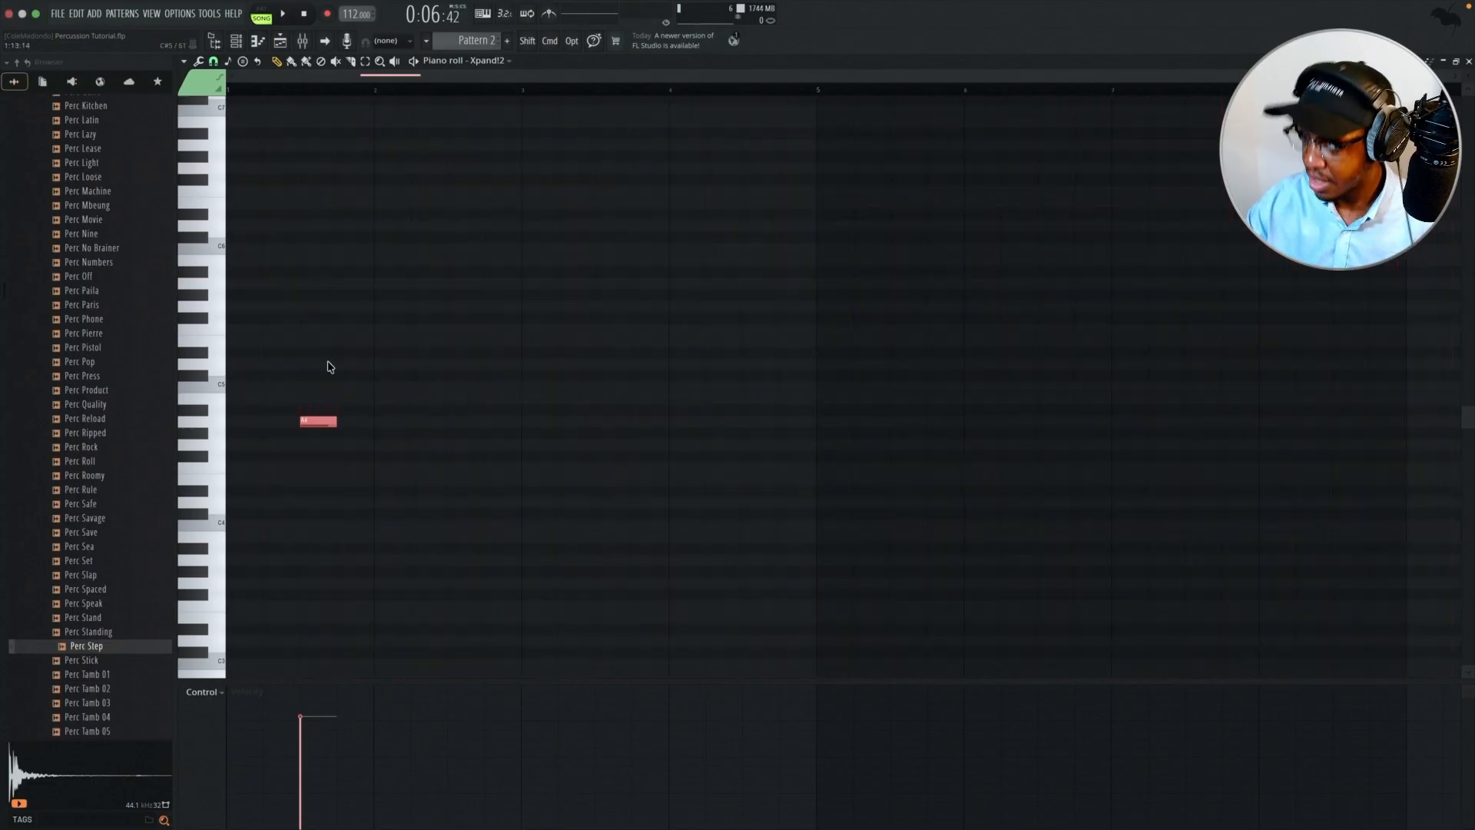
left_click(214, 61)
left_click(226, 184)
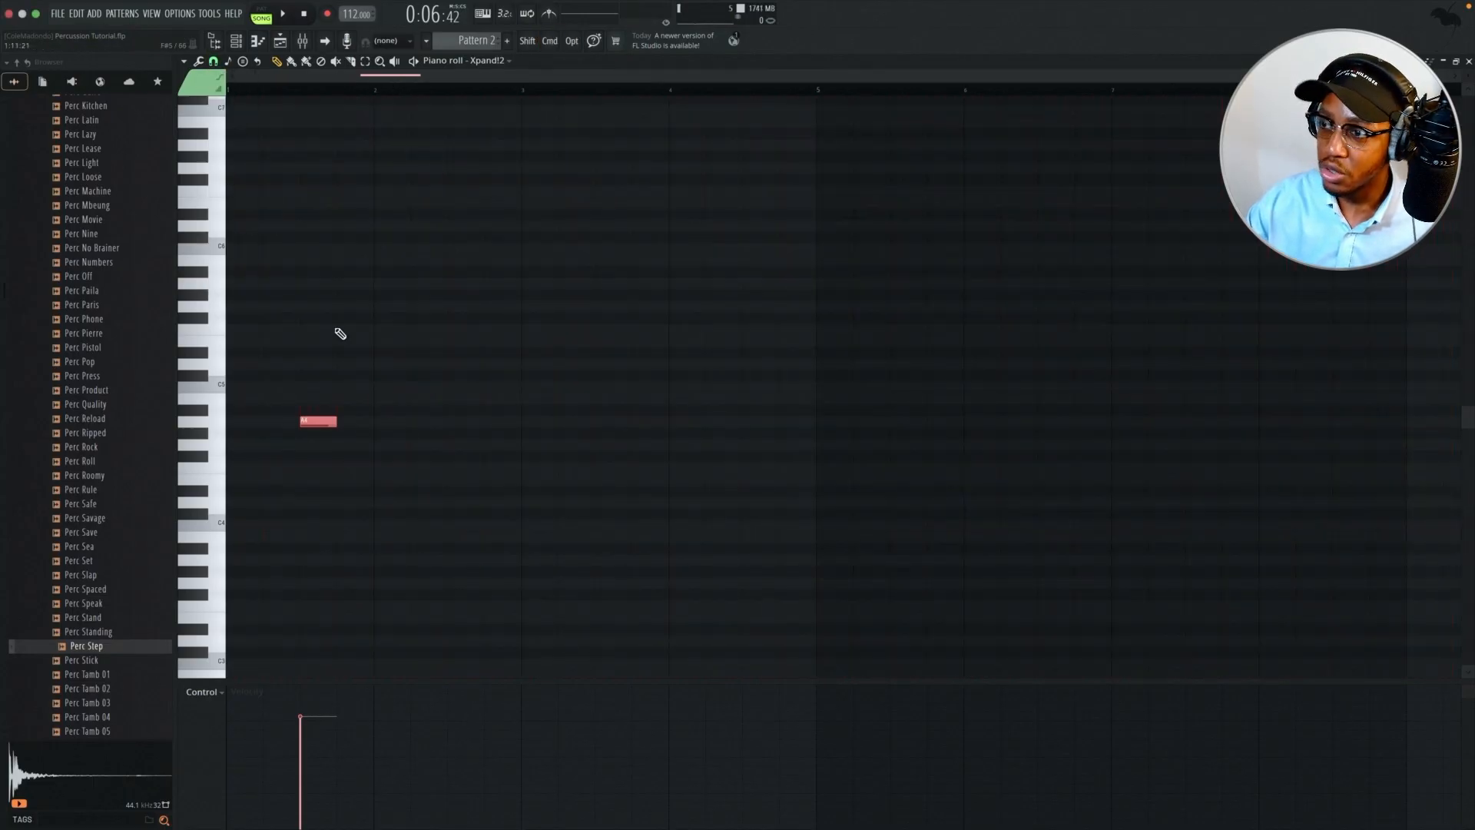
left_click(218, 62)
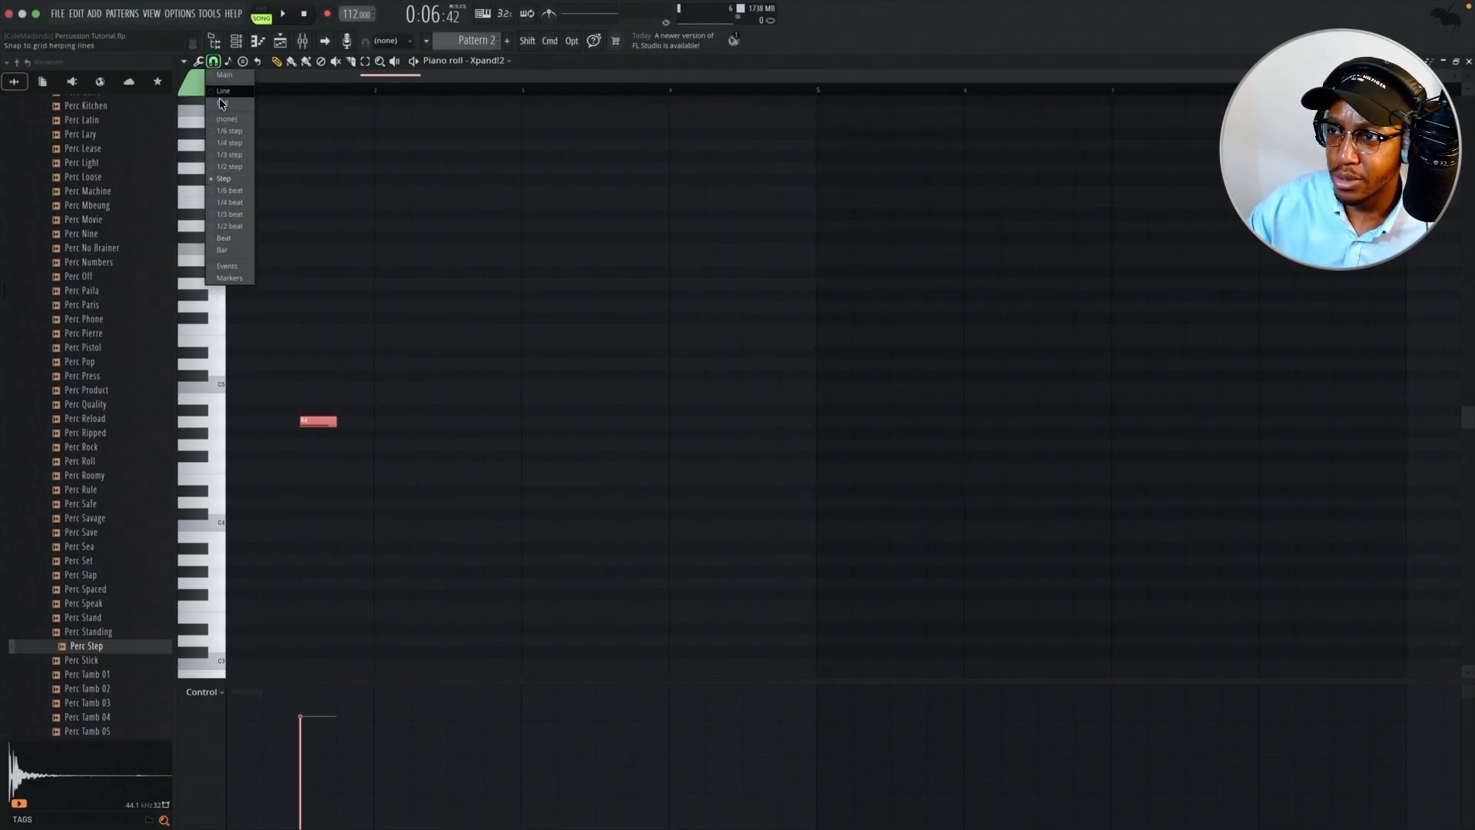
left_click(227, 228)
Using 1/2 beat snap, move the A4 note to the second half of beat 1 and shorten it to half a beat.
left_click_drag(335, 421, 345, 422)
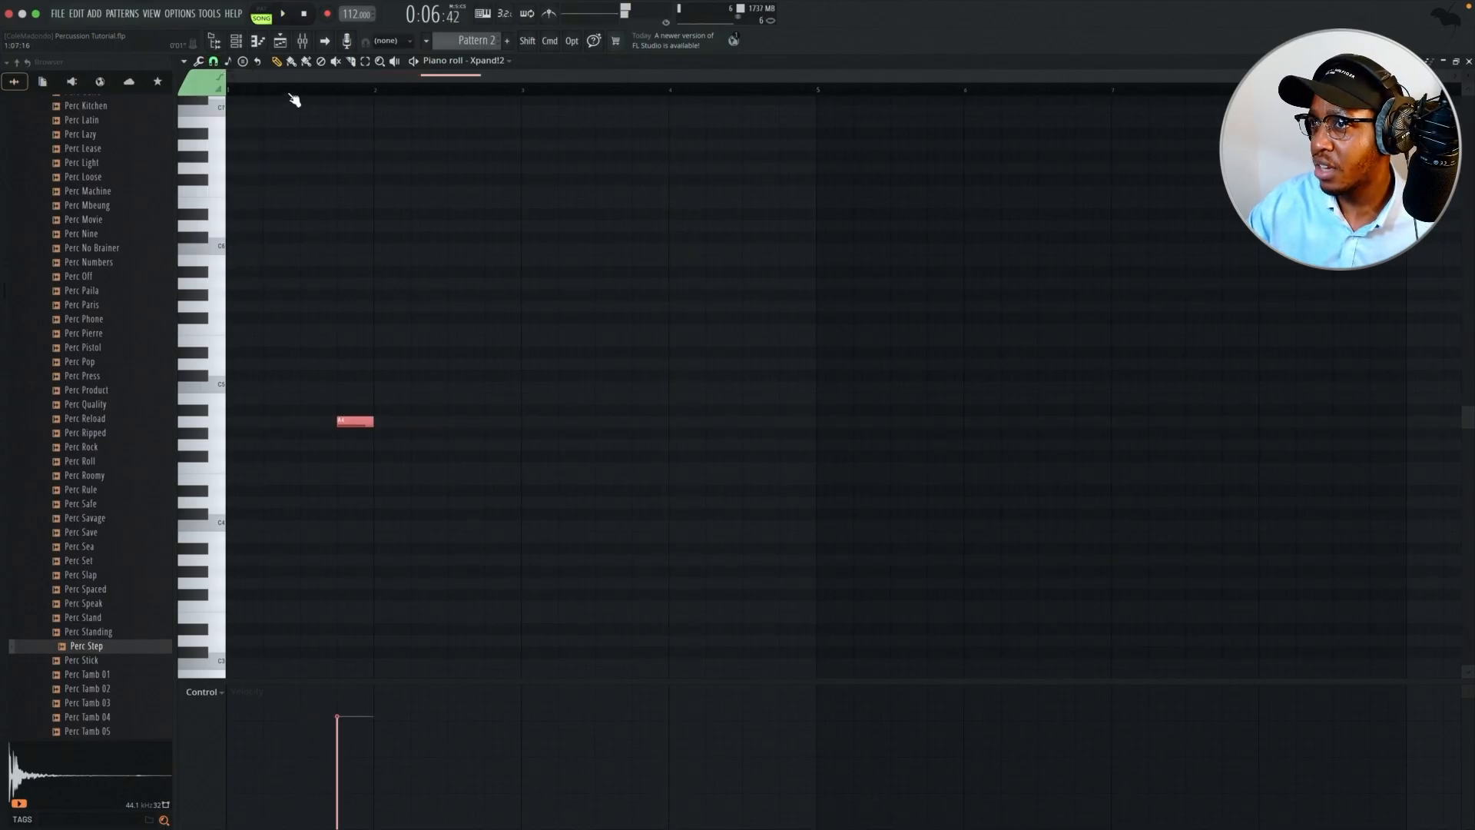
left_click_drag(336, 424, 272, 420)
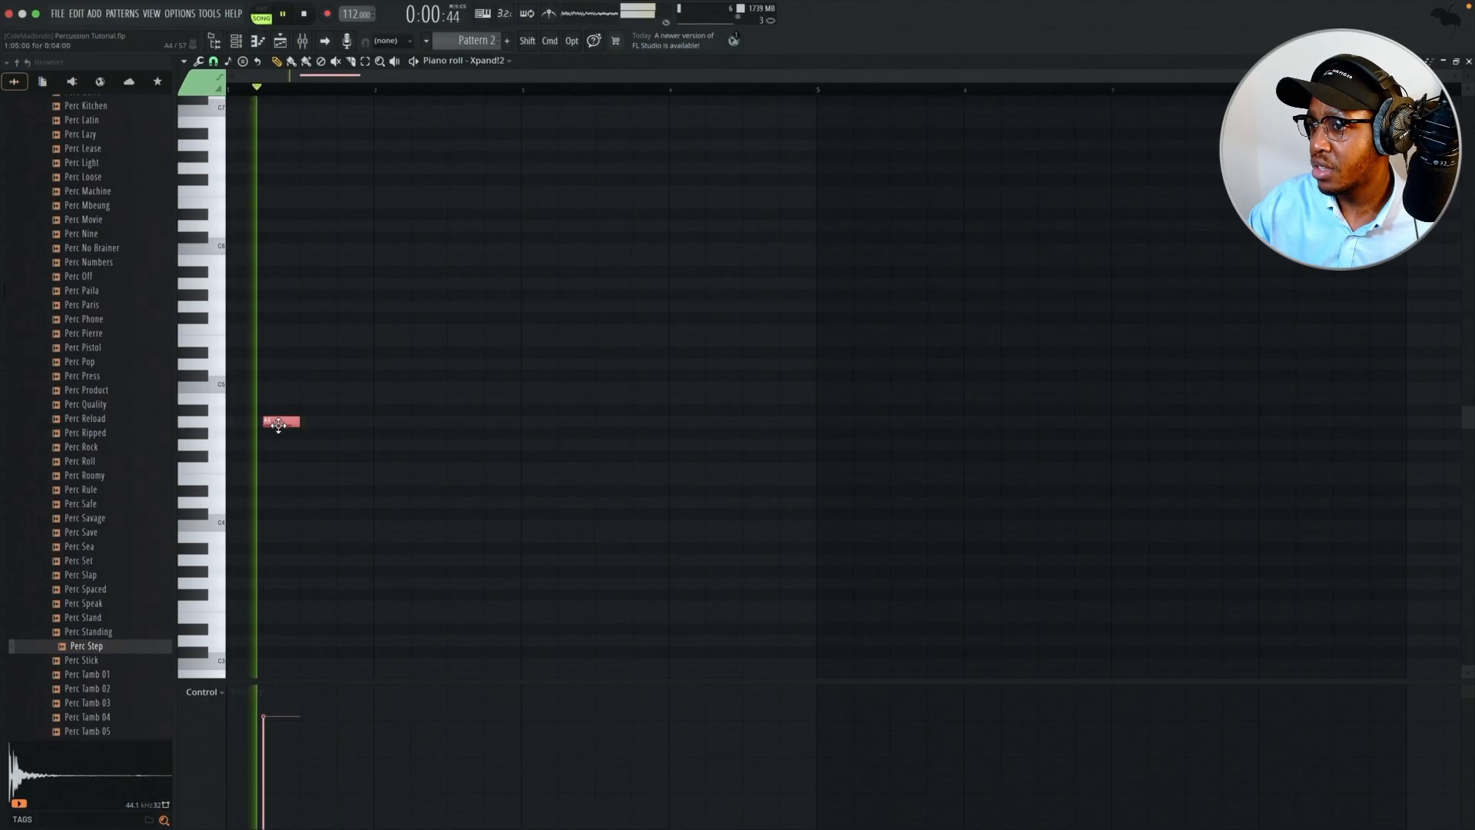
left_click(214, 61)
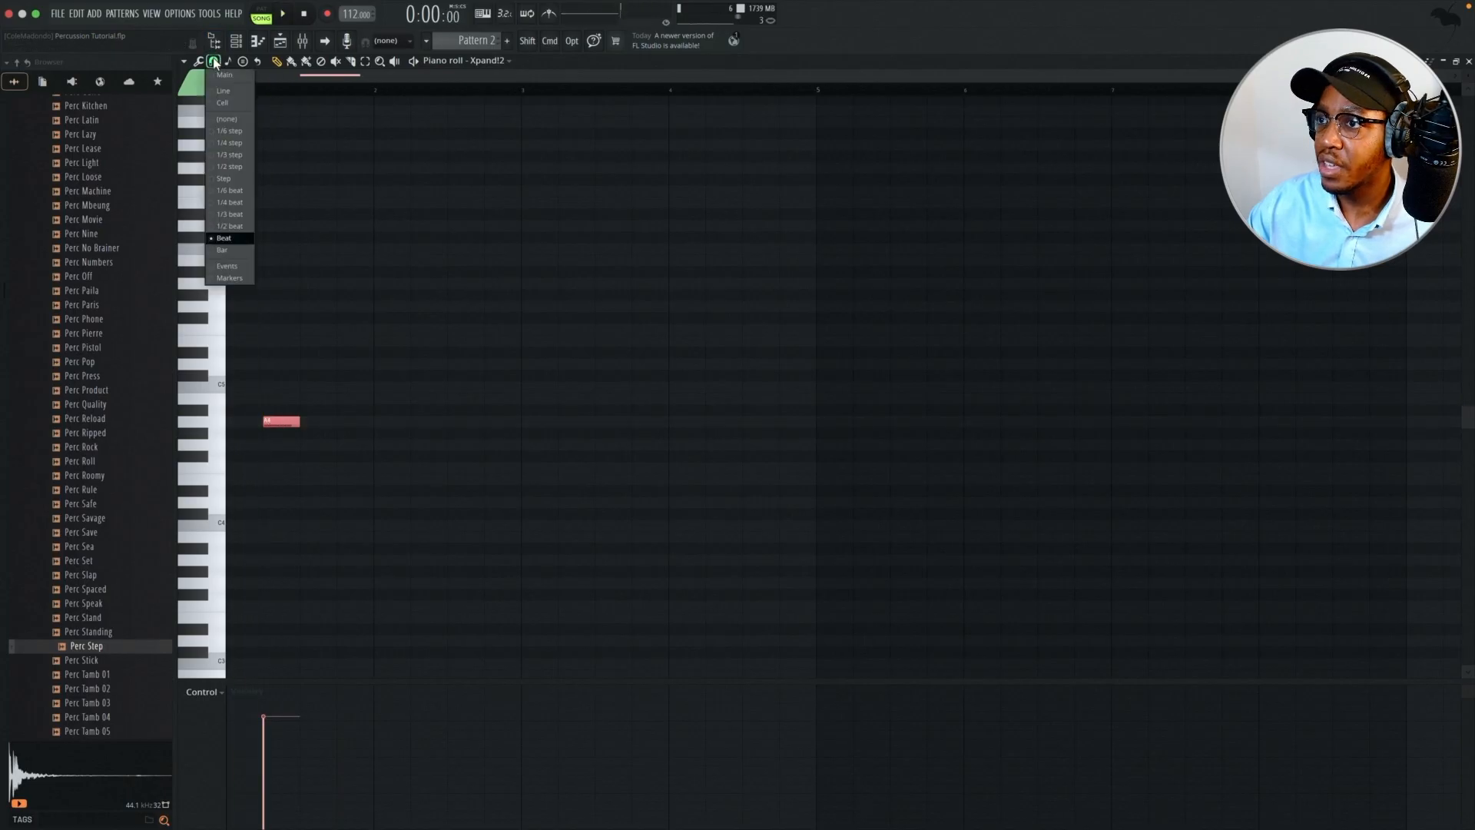
left_click(229, 226)
scroll(273, 339, "up", 3)
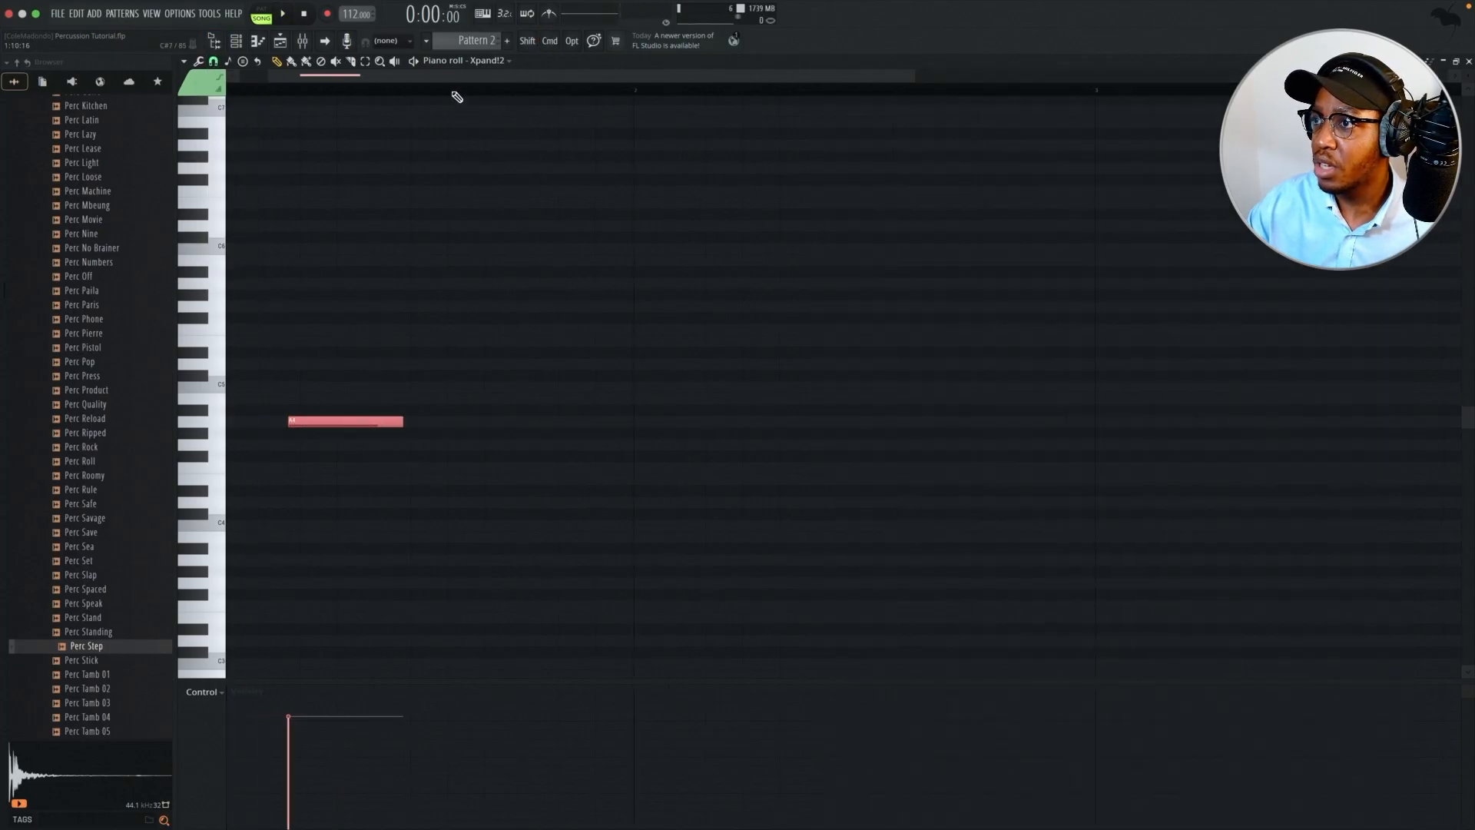
key("space")
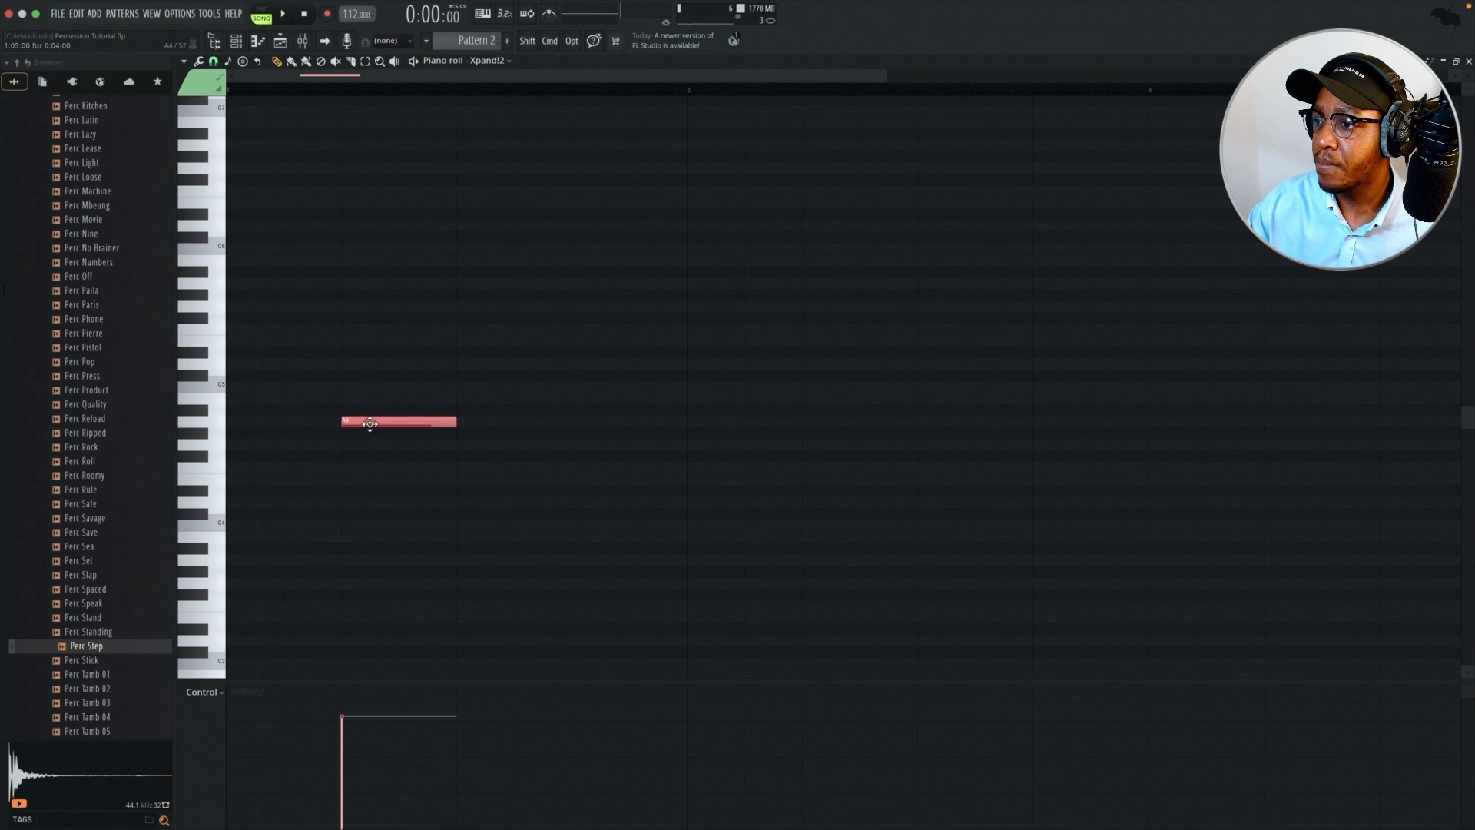
mouse_move(369, 425)
left_mouse_down()
mouse_move(315, 424)
mouse_move(341, 422)
left_mouse_up()
key("space")
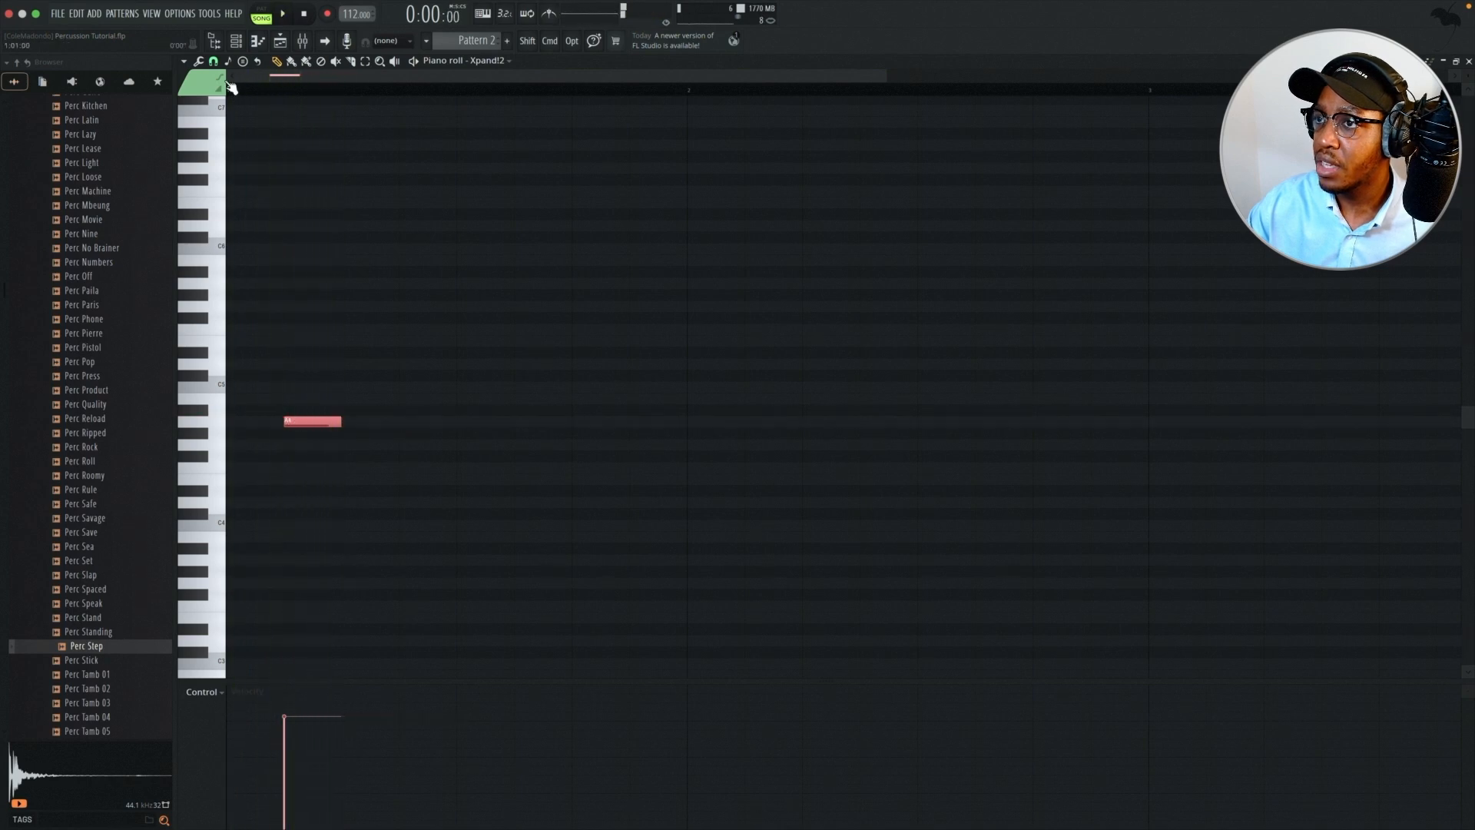
Set the grid snap to 1/2 step, shorten the A4 note to one step and play it back.
left_click(219, 75)
left_click(214, 61)
left_click(214, 62)
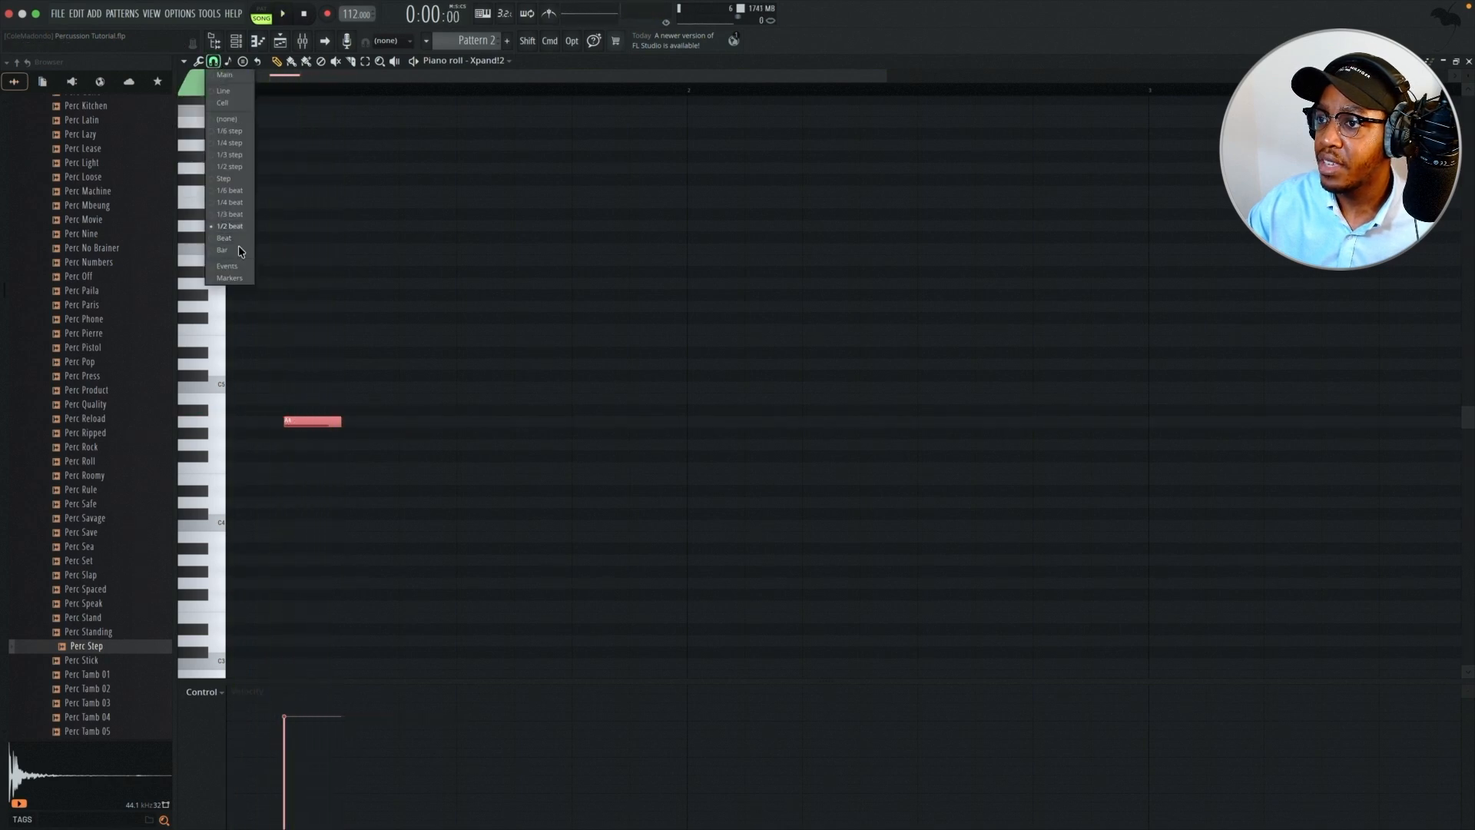
left_click(228, 179)
left_click(213, 62)
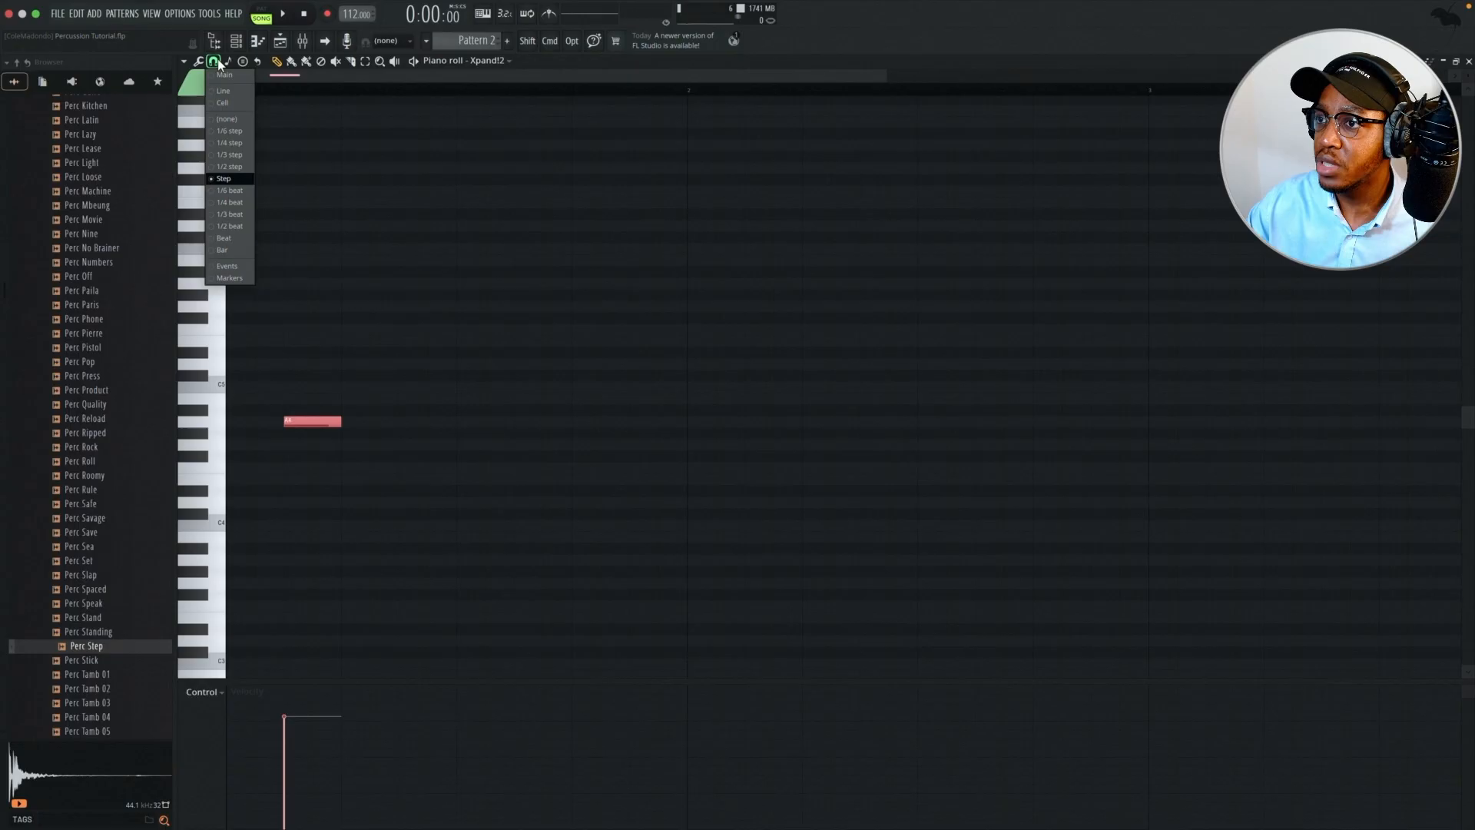
left_click(226, 168)
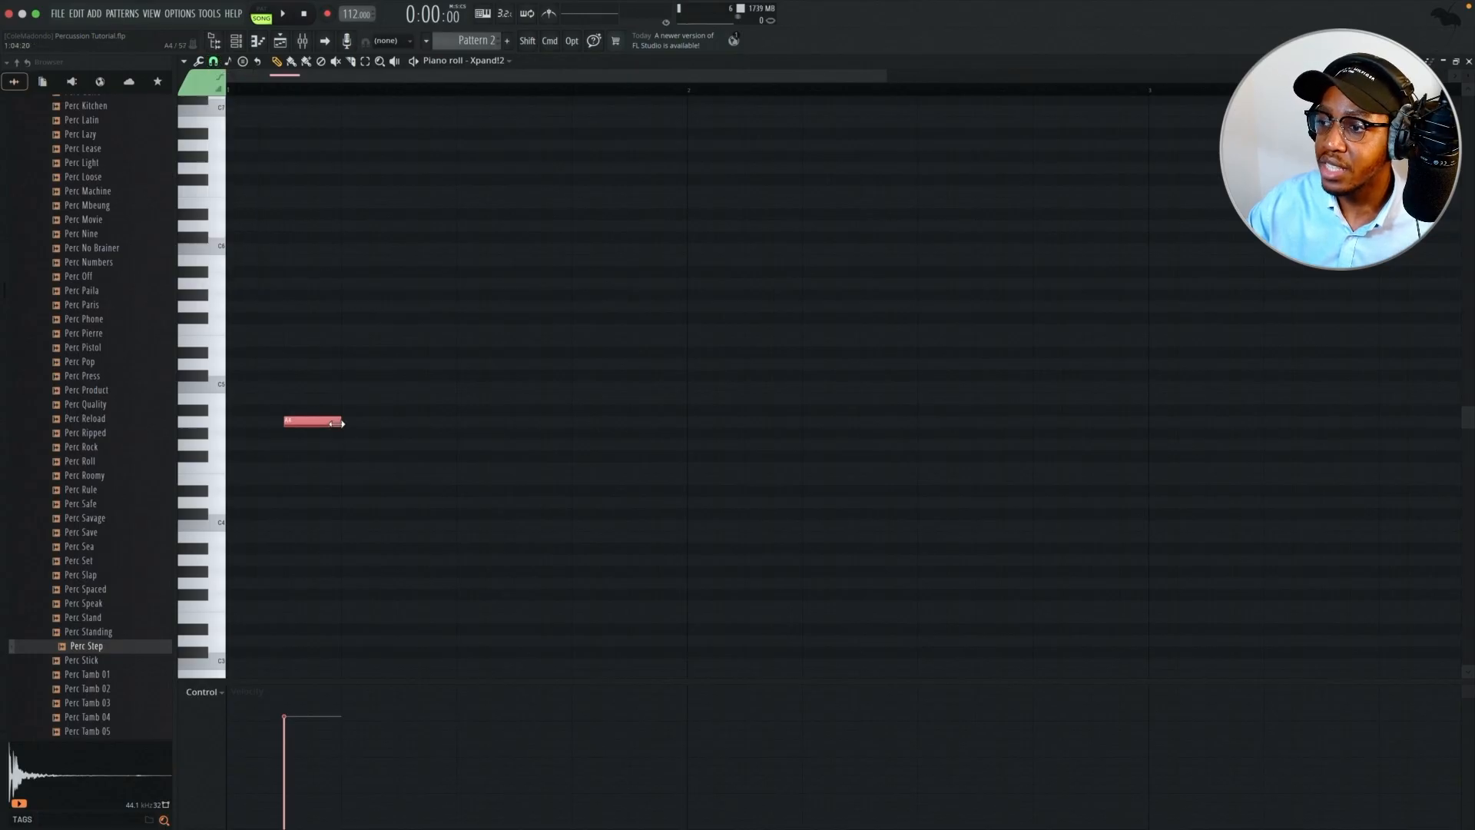
key("space")
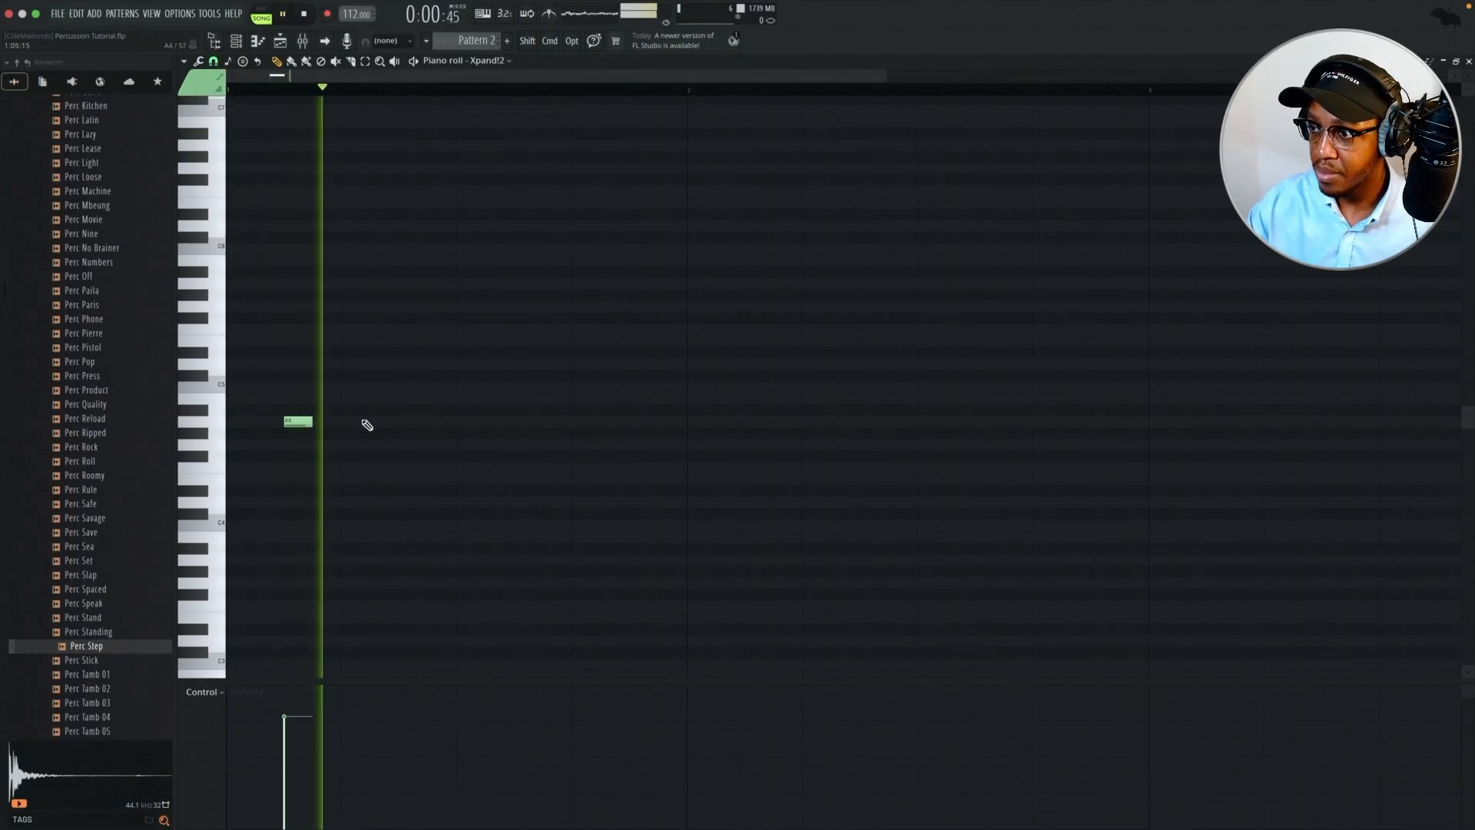
key("space")
Add a second one-step A4 note one beat after the first, select both notes and play them back.
left_click(381, 422)
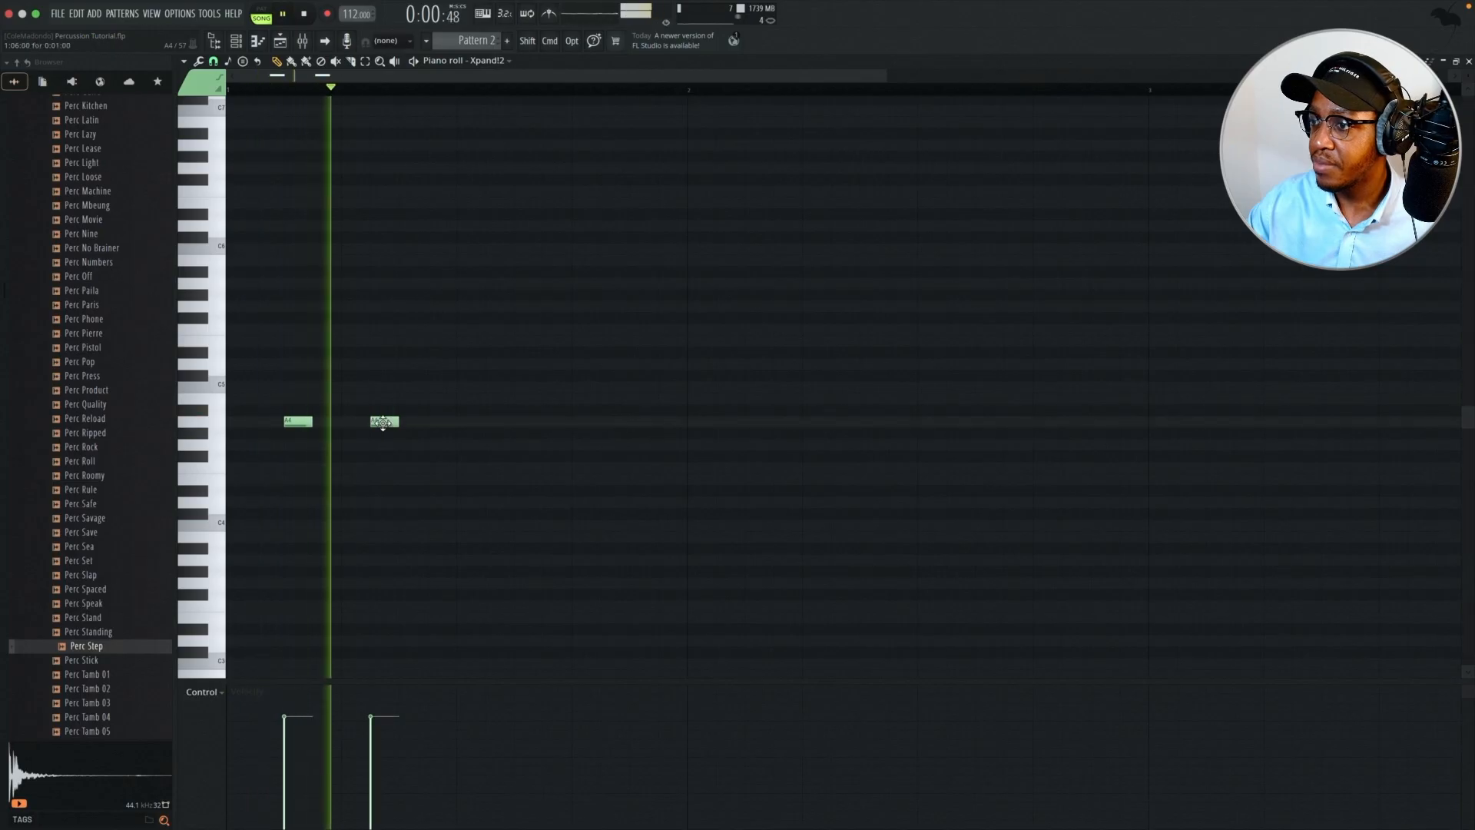
key("space")
mouse_move(384, 424)
left_mouse_down()
mouse_move(417, 422)
mouse_move(209, 389)
left_mouse_up()
key("space")
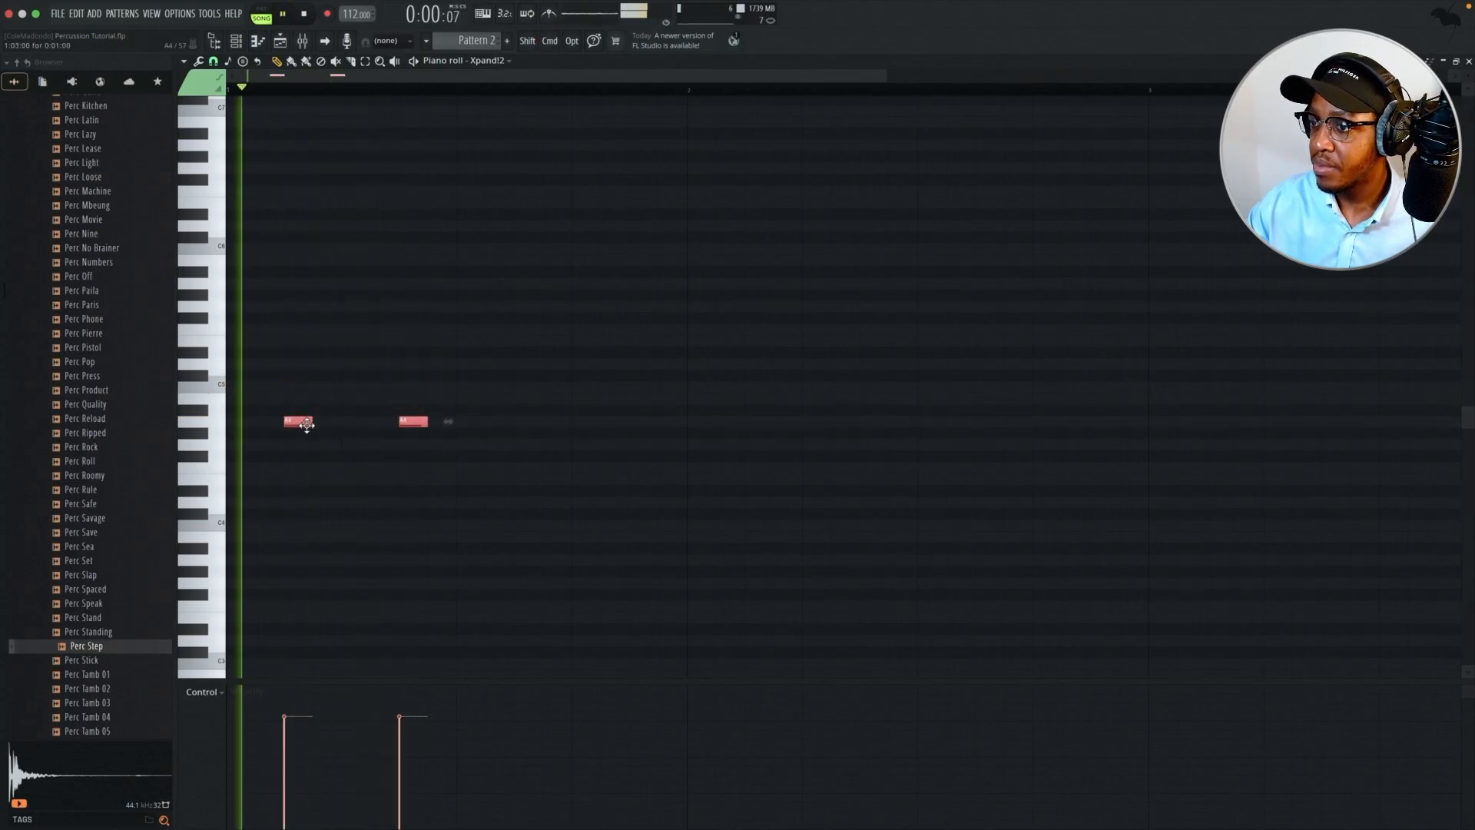
Duplicate the offbeat A4 notes so one sounds on every beat across all four bars.
mouse_move(305, 424)
left_mouse_down()
mouse_move(541, 417)
mouse_move(189, 393)
mouse_move(477, 413)
mouse_move(509, 433)
left_mouse_up()
scroll(517, 441, "down", 3)
key("space")
scroll(458, 457, "down", 2)
left_click_drag(731, 484, 224, 359)
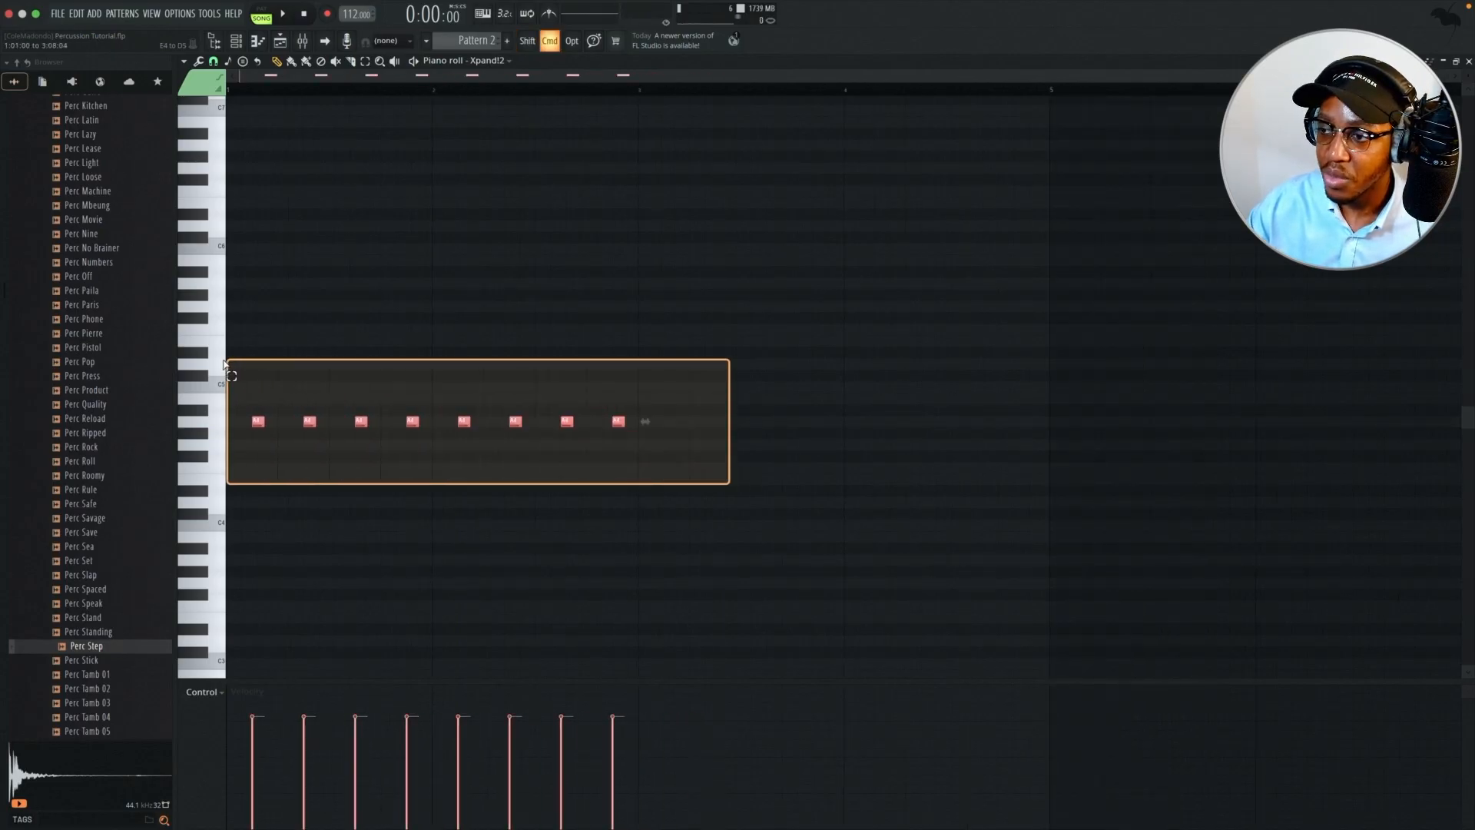
left_click_drag(256, 421, 665, 423)
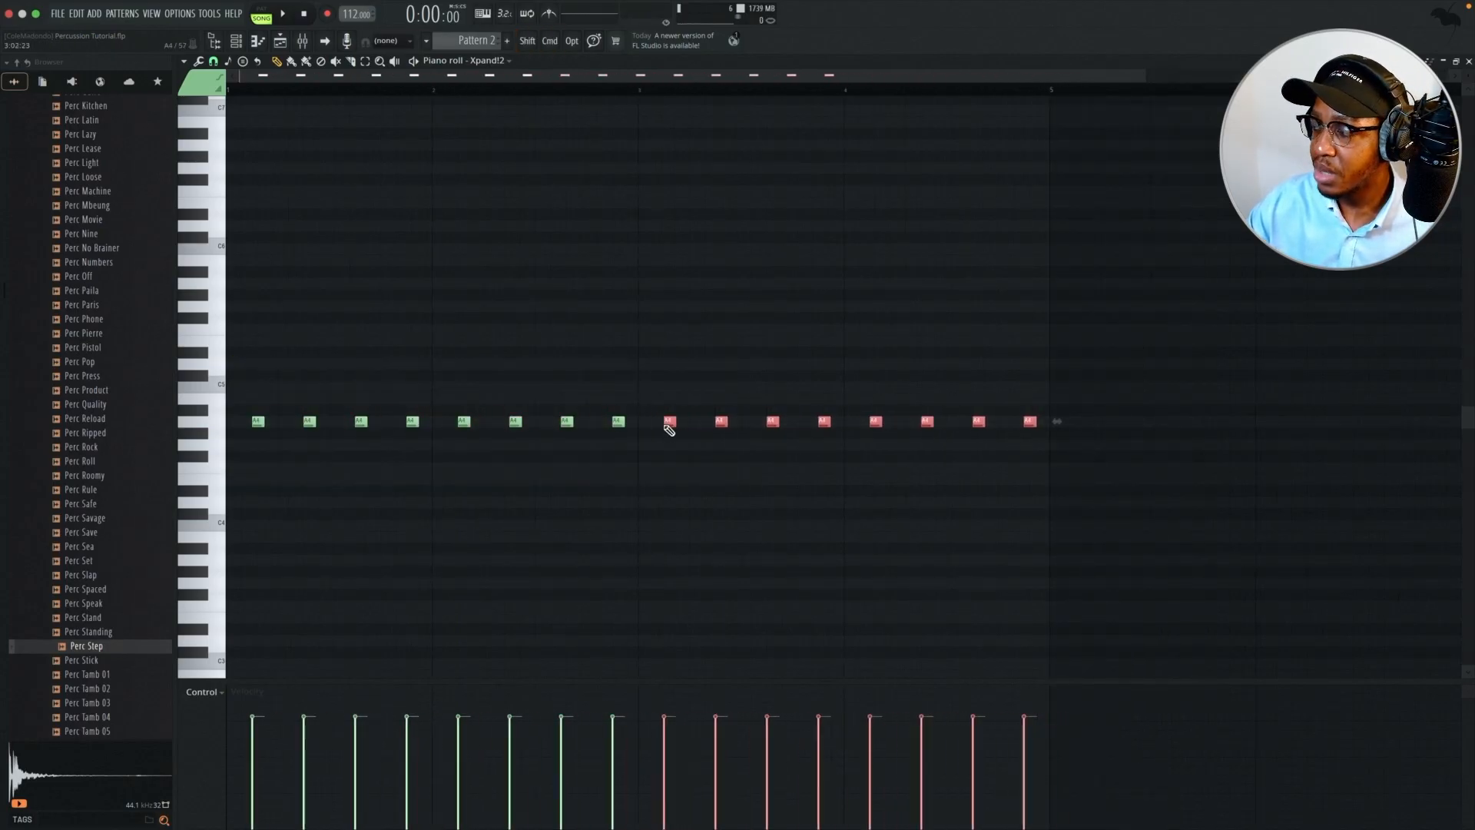
Select all the Xpand!2 notes during playback, raise them by one octave and deselect them.
key("space")
key("super+d")
key("super+a")
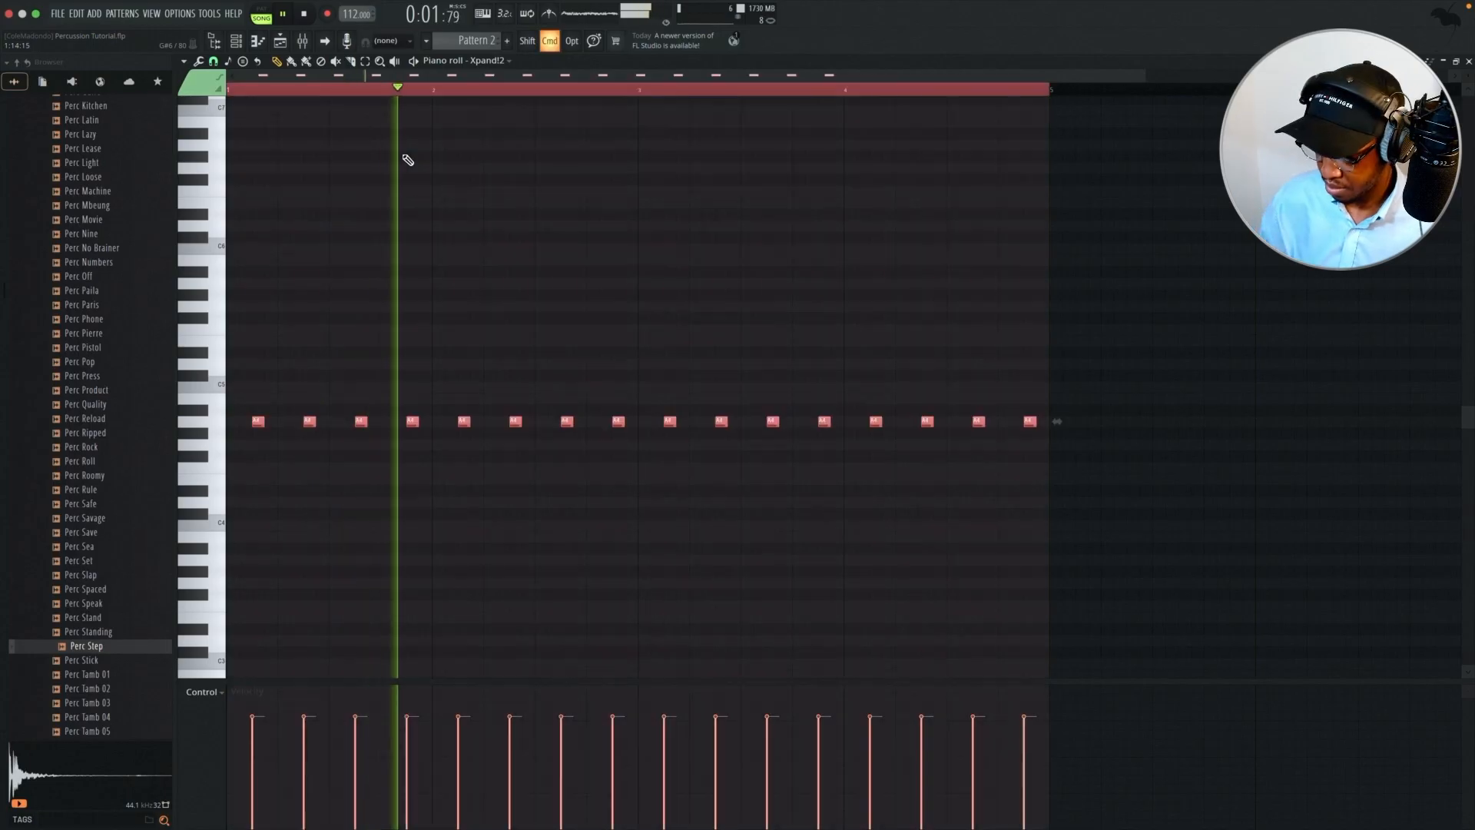
key("super+Up")
key("super+d")
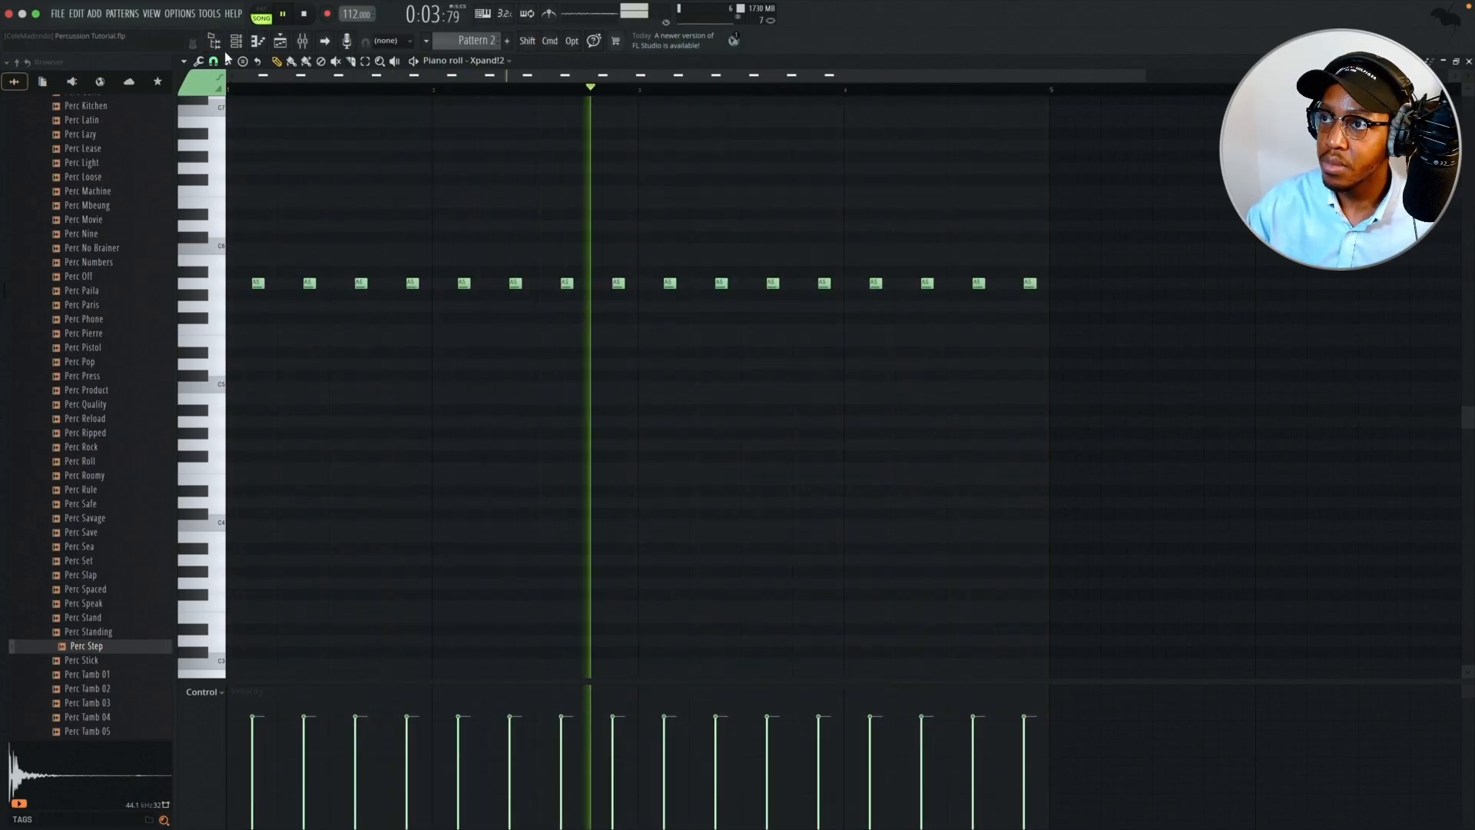
Preview the Perc Speak sample and add it as a new channel below Xpand!2 in the Channel rack.
key("F6")
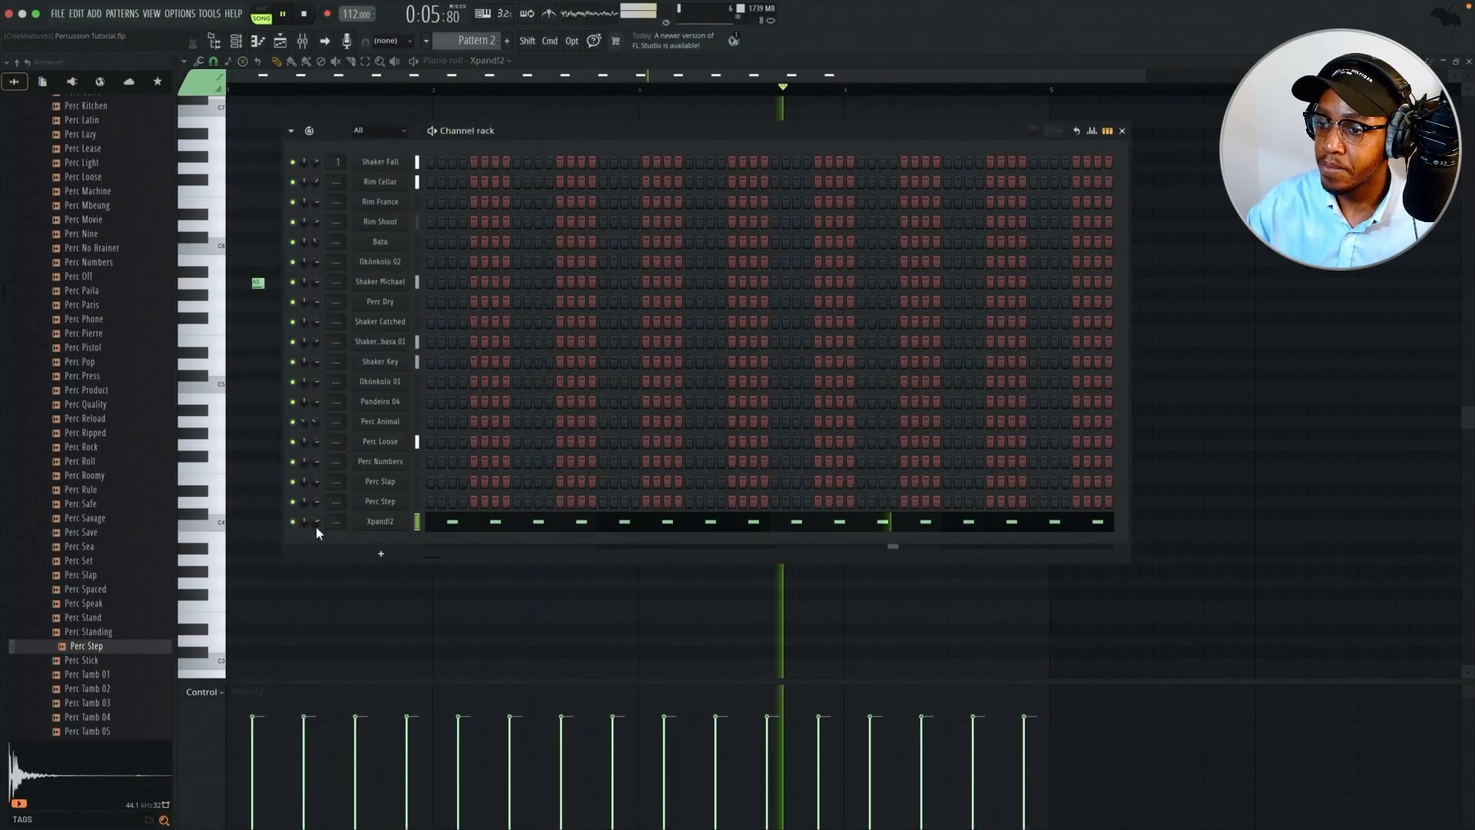
left_click(113, 606)
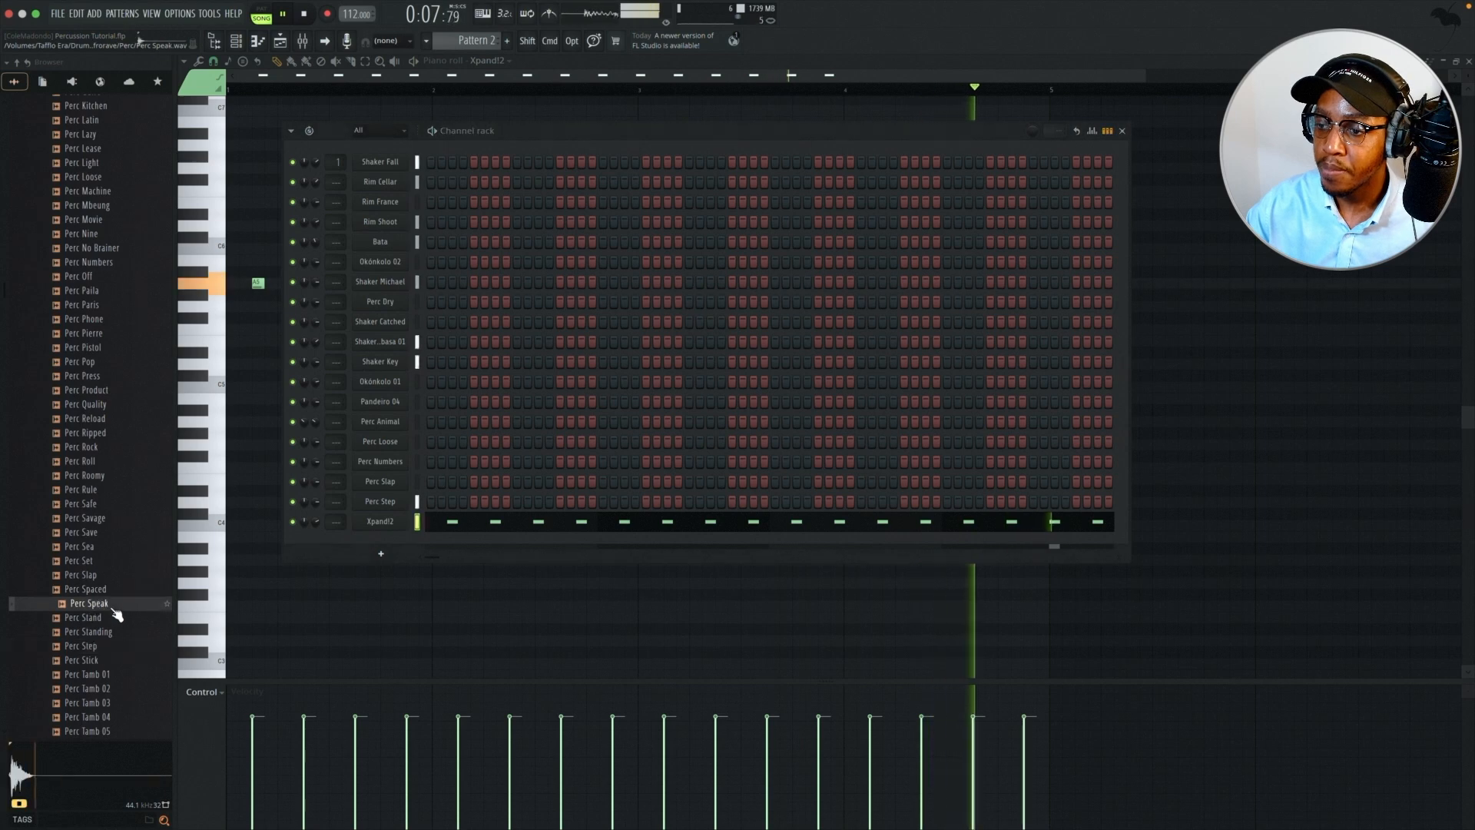
left_click_drag(113, 613, 392, 532)
key("space")
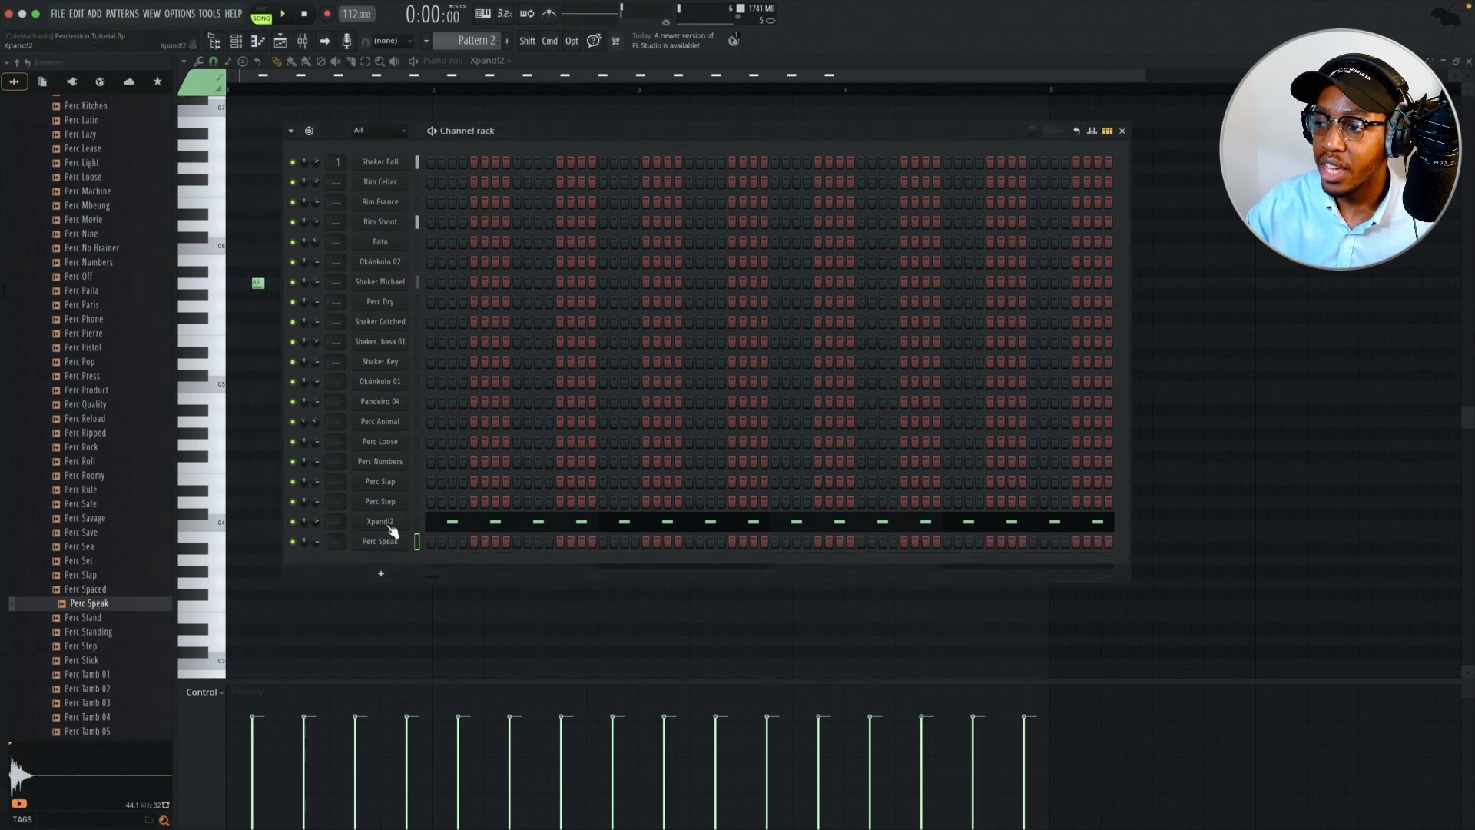
Assign a random color to the Xpand!2 channel and play back the arrangement.
right_click(391, 528)
left_click(438, 571)
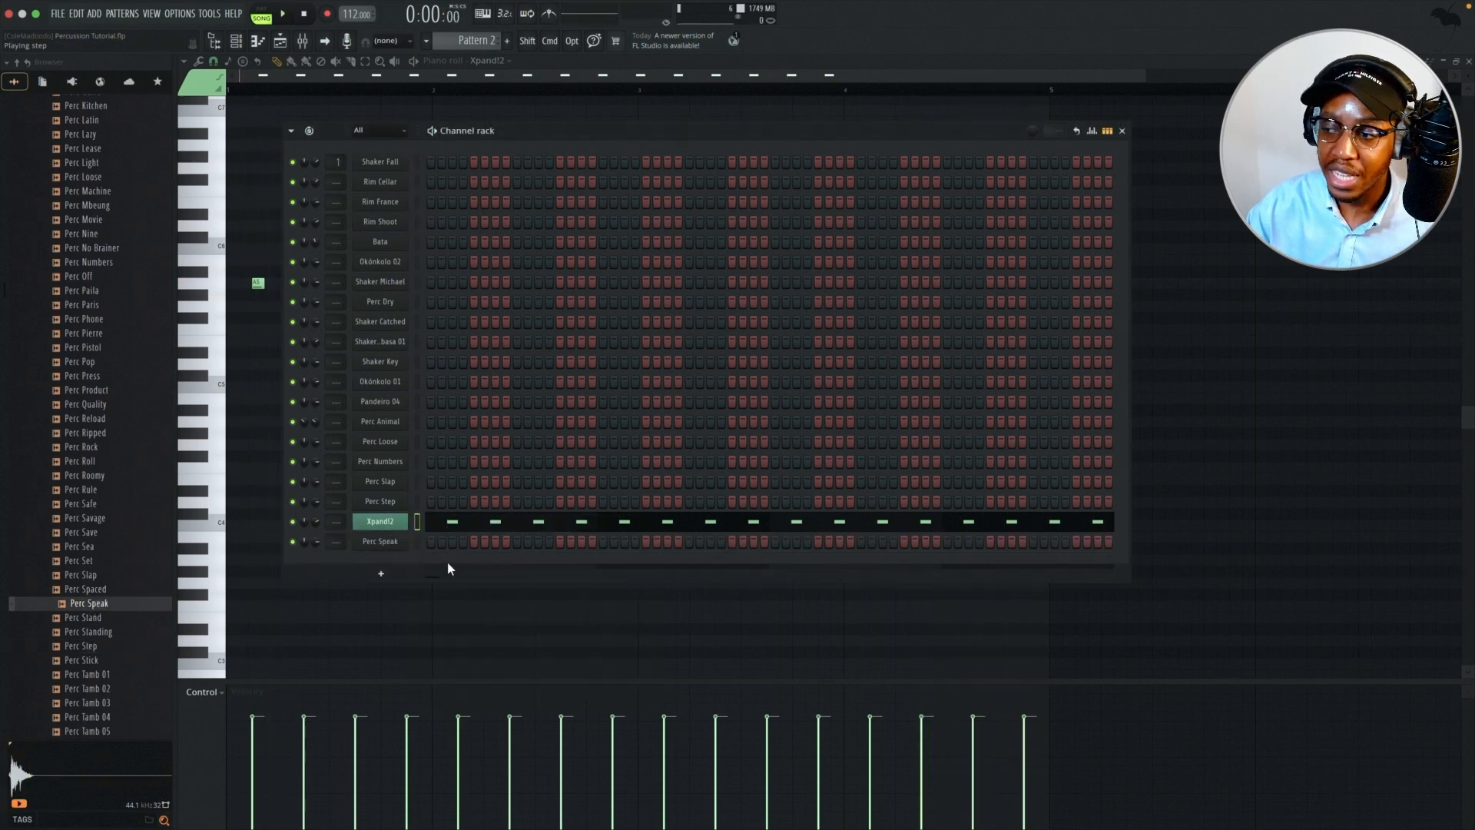
key("space")
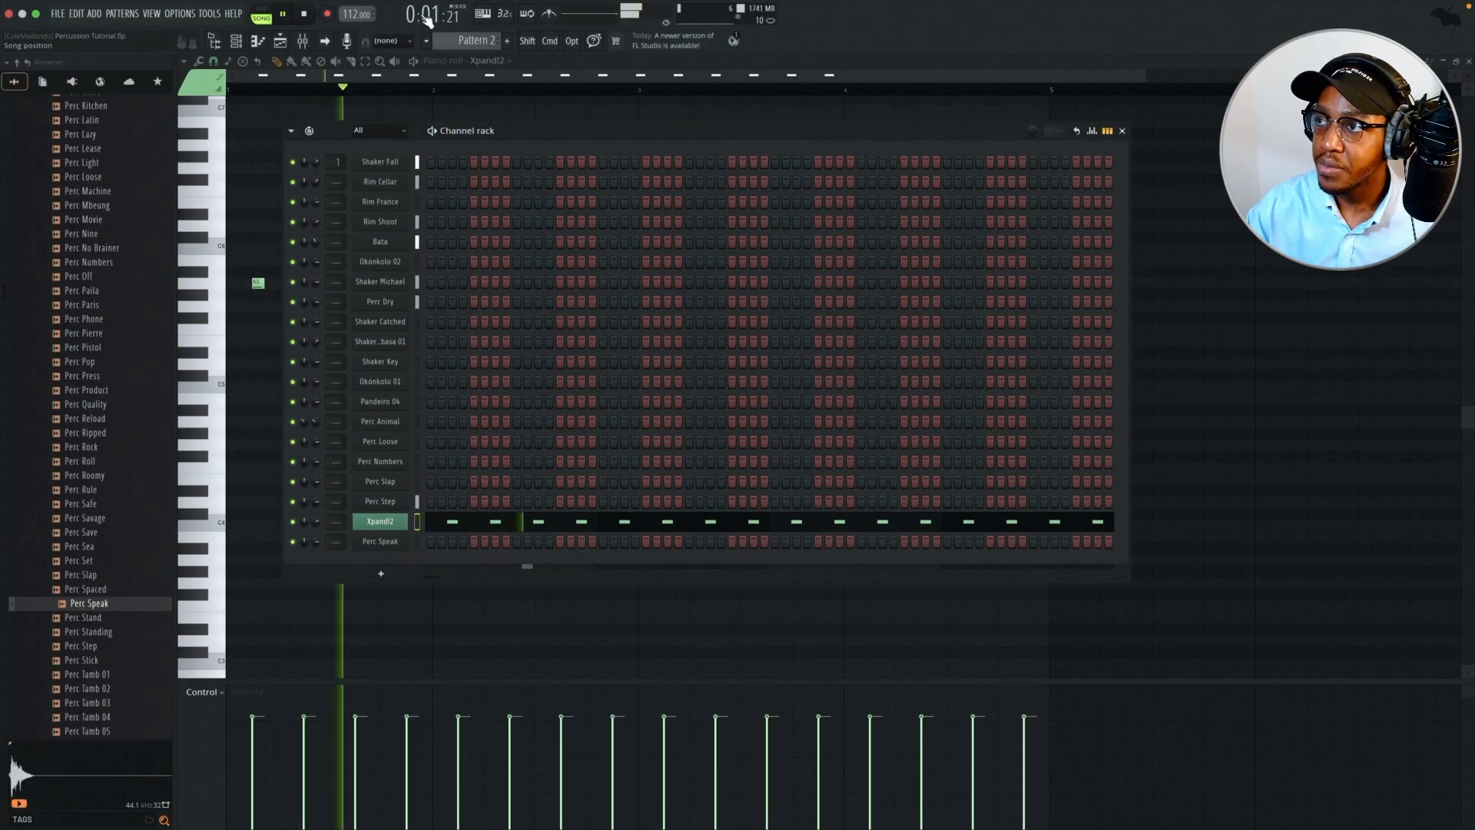
Switch to Pattern 1 and, during playback, program Perc Speak hits on steps 10–12, 26–28, 43–45, 57, 61 and 63.
scroll(483, 32, "up", 1)
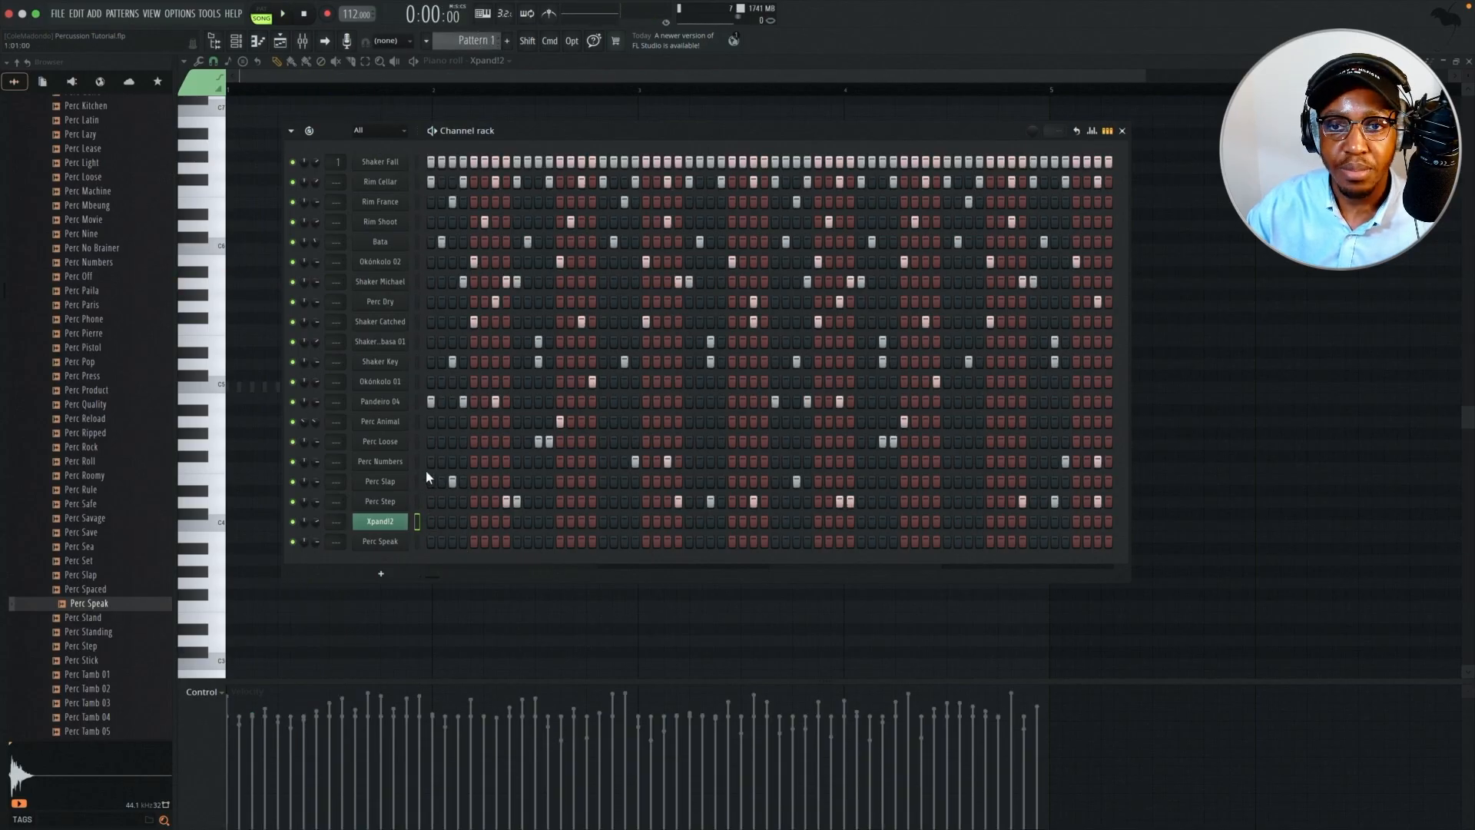
key("space")
left_click_drag(528, 543, 550, 542)
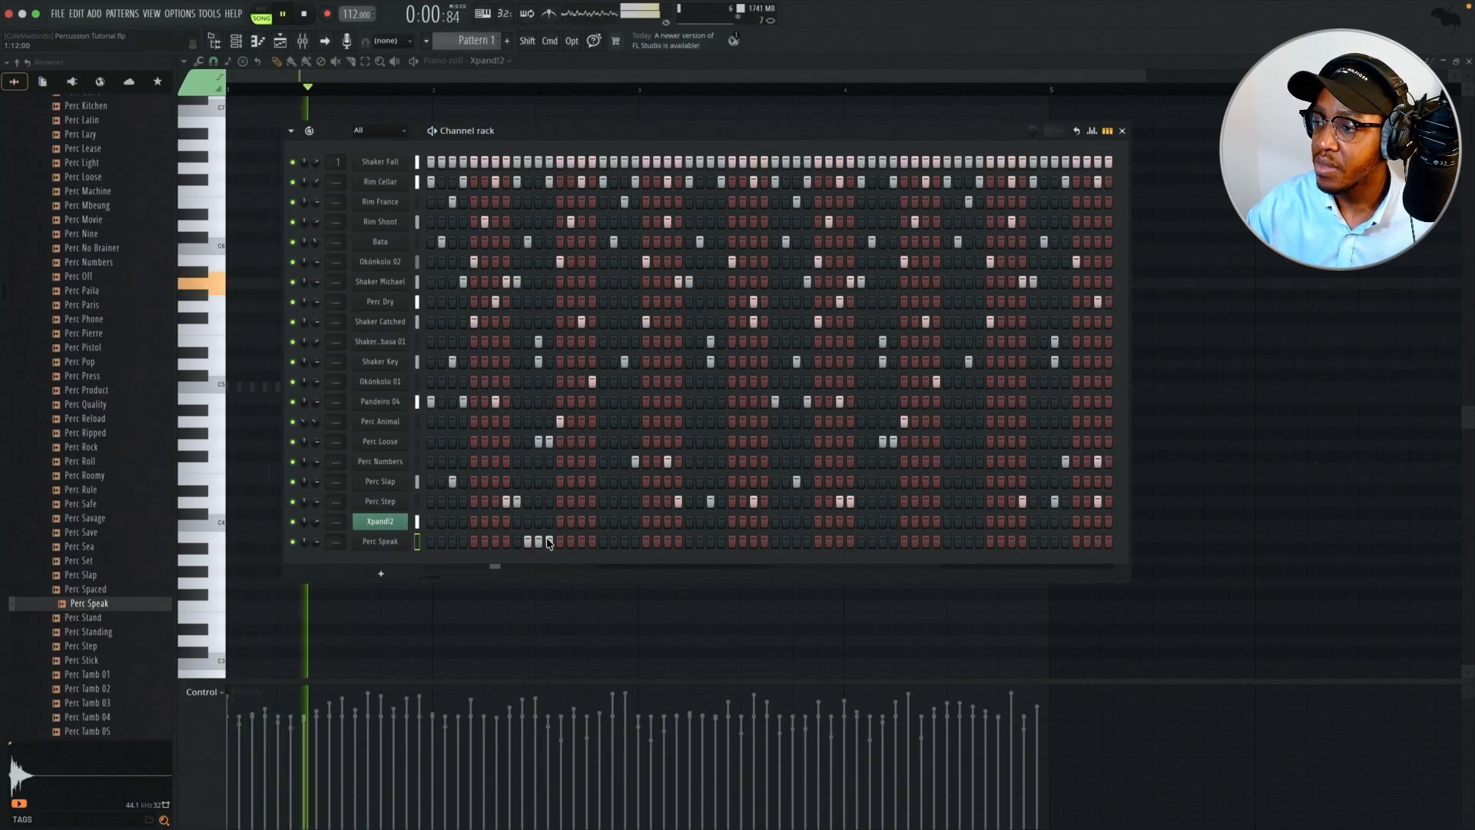
left_click_drag(700, 542, 721, 542)
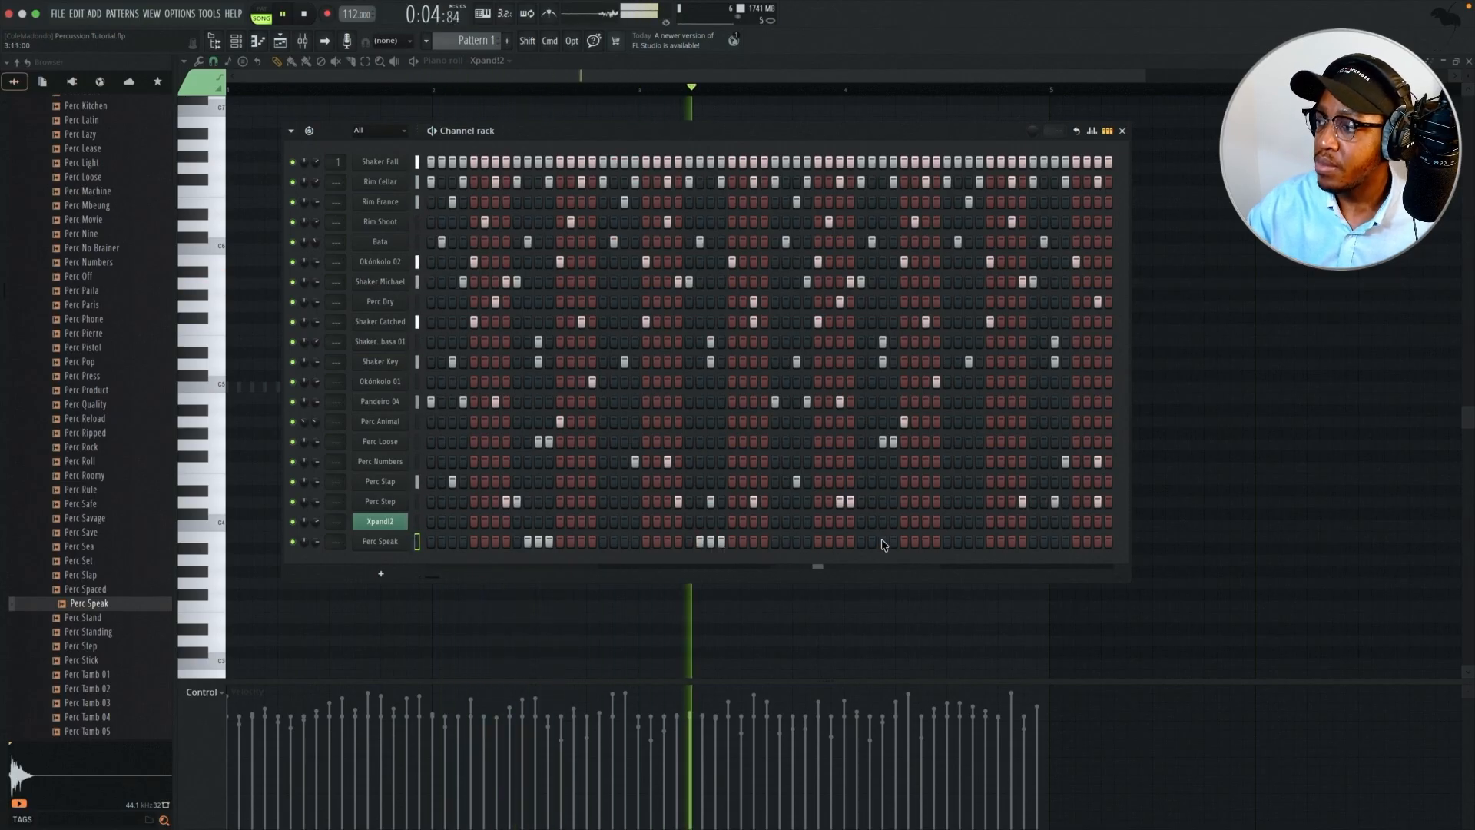
left_click_drag(883, 543, 904, 542)
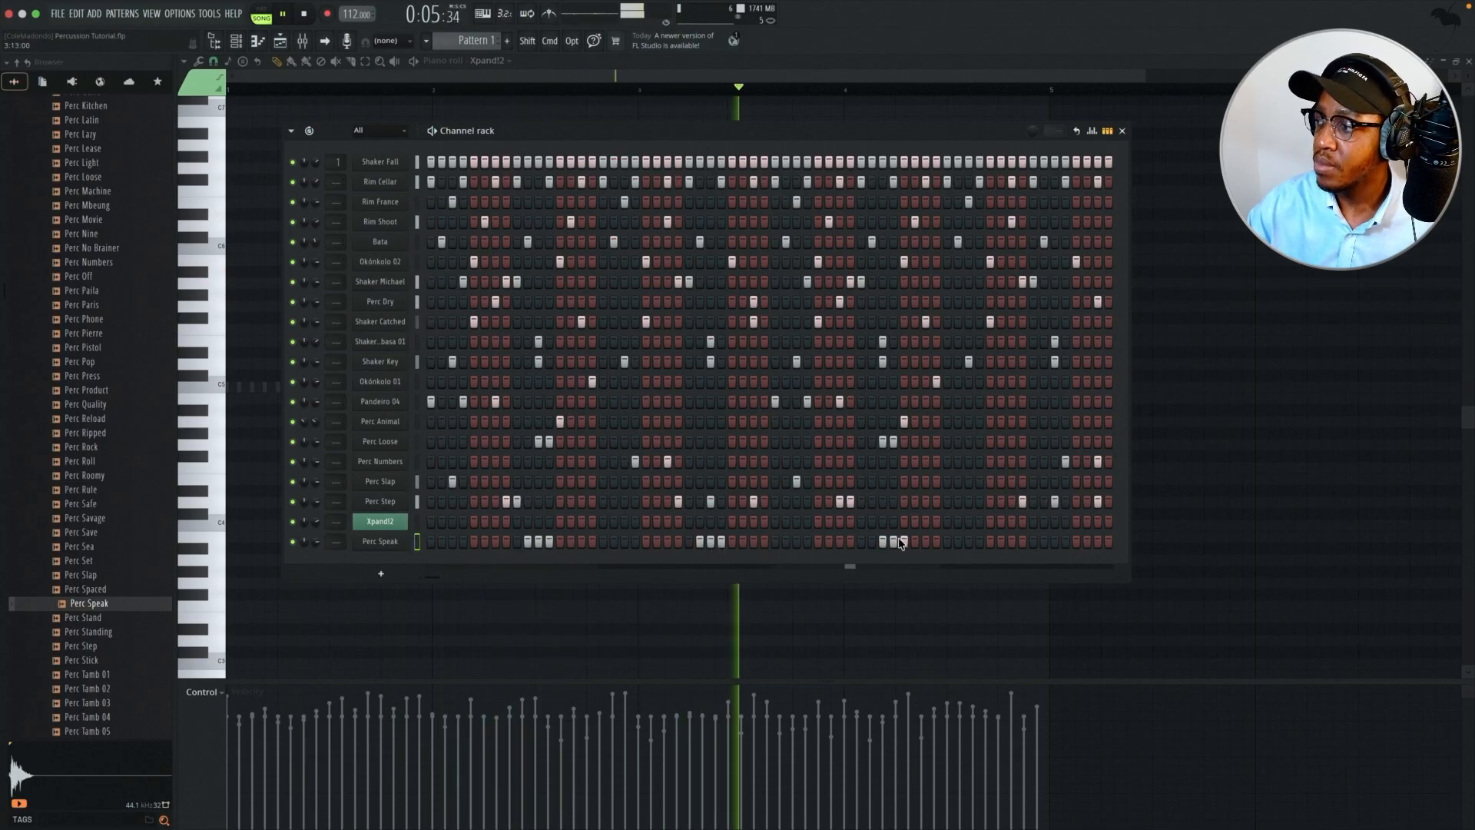
left_click(1033, 542)
left_click(1076, 543)
left_click(1098, 542)
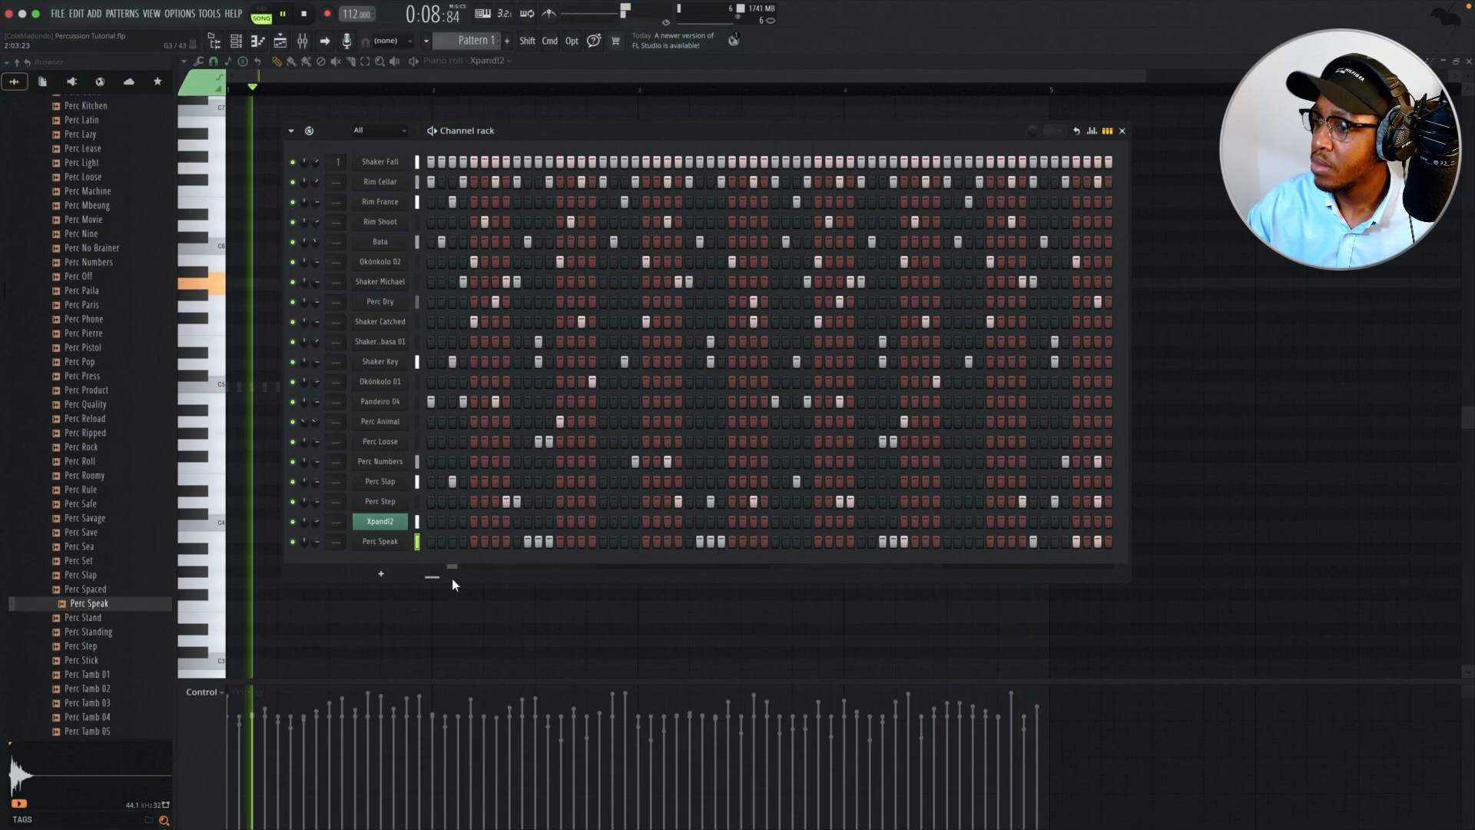
Toggle Cut itself for Perc Speak, and add the Perc Step sample as a new channel at the end of the Channel rack.
right_click(408, 545)
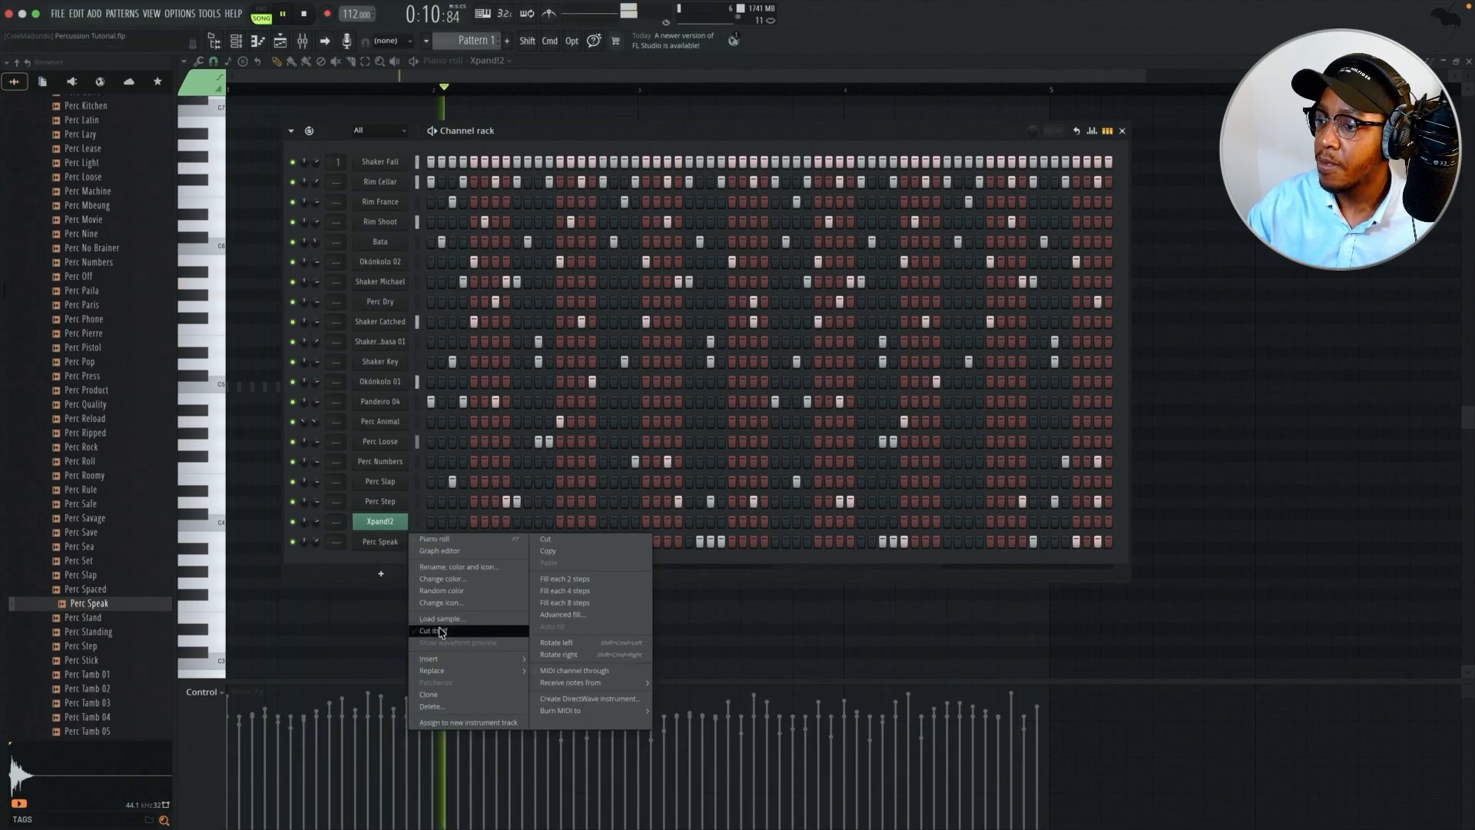
left_click(440, 630)
left_click(115, 650)
left_click_drag(119, 657, 436, 576)
key("space")
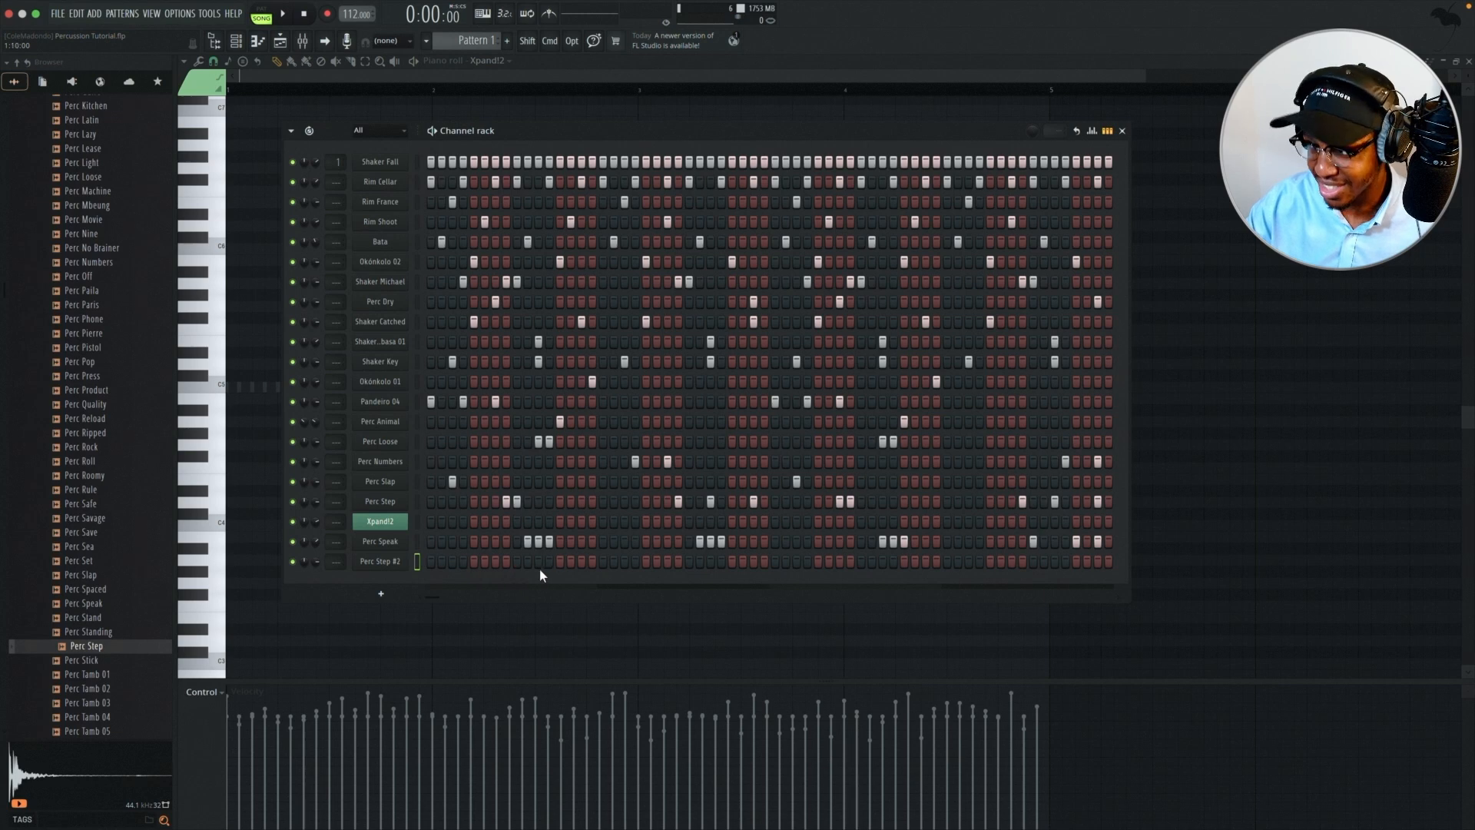
Program Perc Step #2 hits on steps 16, 19 and 24 of Pattern 1 while checking them with playback.
key("space")
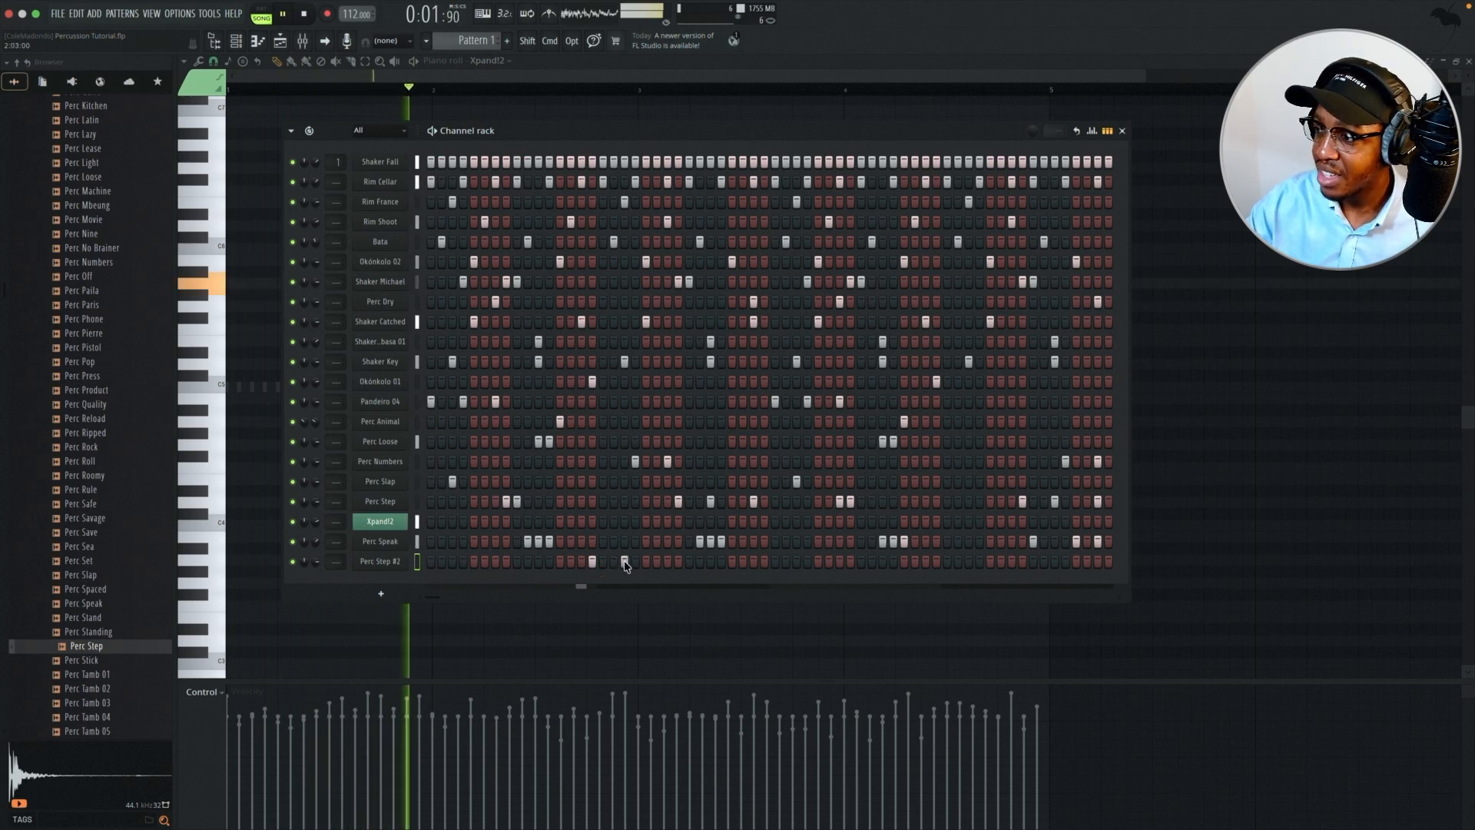
key("space")
left_click(625, 561)
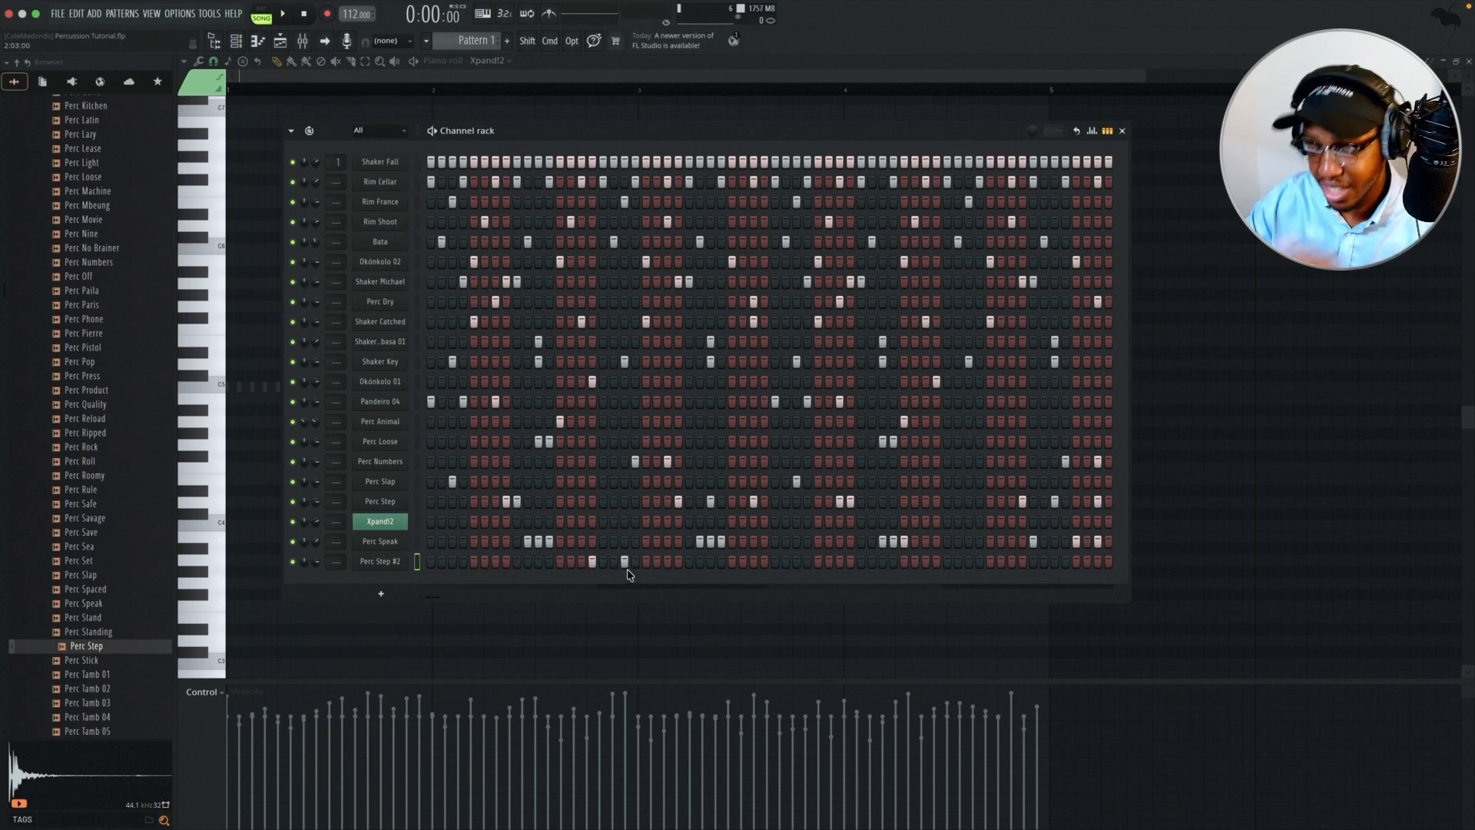
key("space")
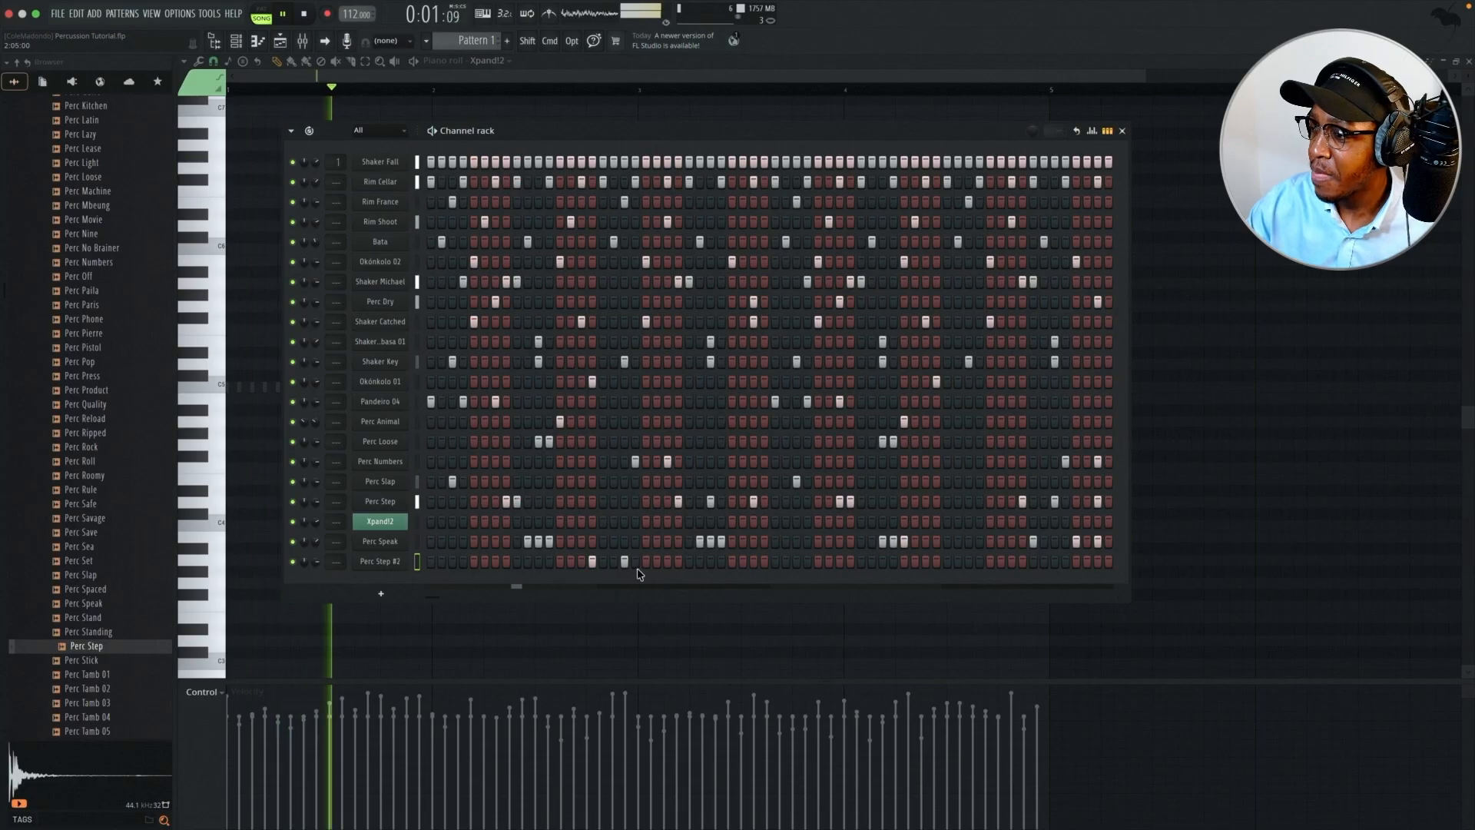
left_click(678, 561)
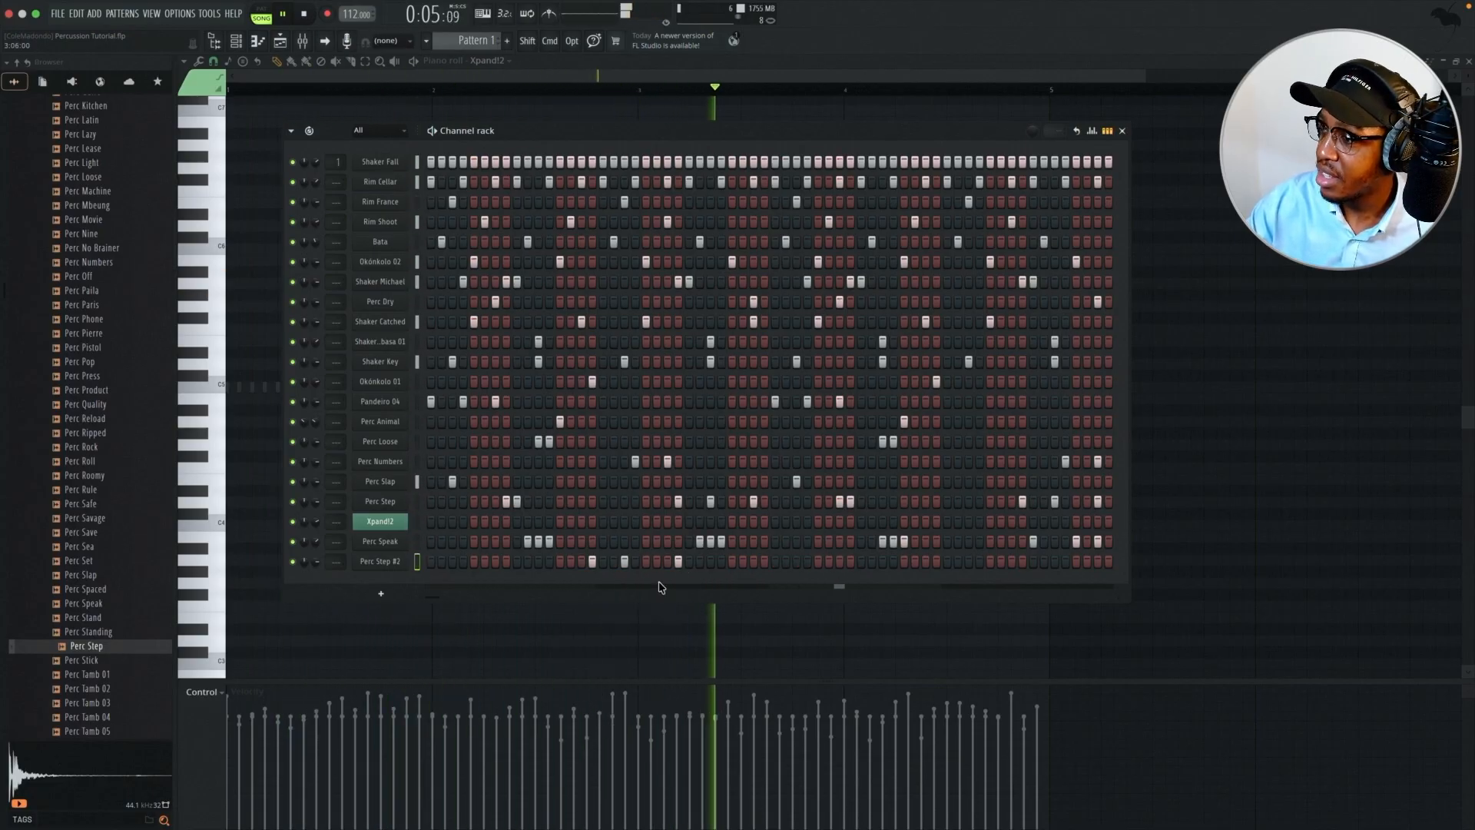
Copy the three Perc Step #2 notes two bars later in the Piano roll, return to the Channel rack and stop playback.
right_click(372, 561)
left_click(397, 563)
right_click(397, 563)
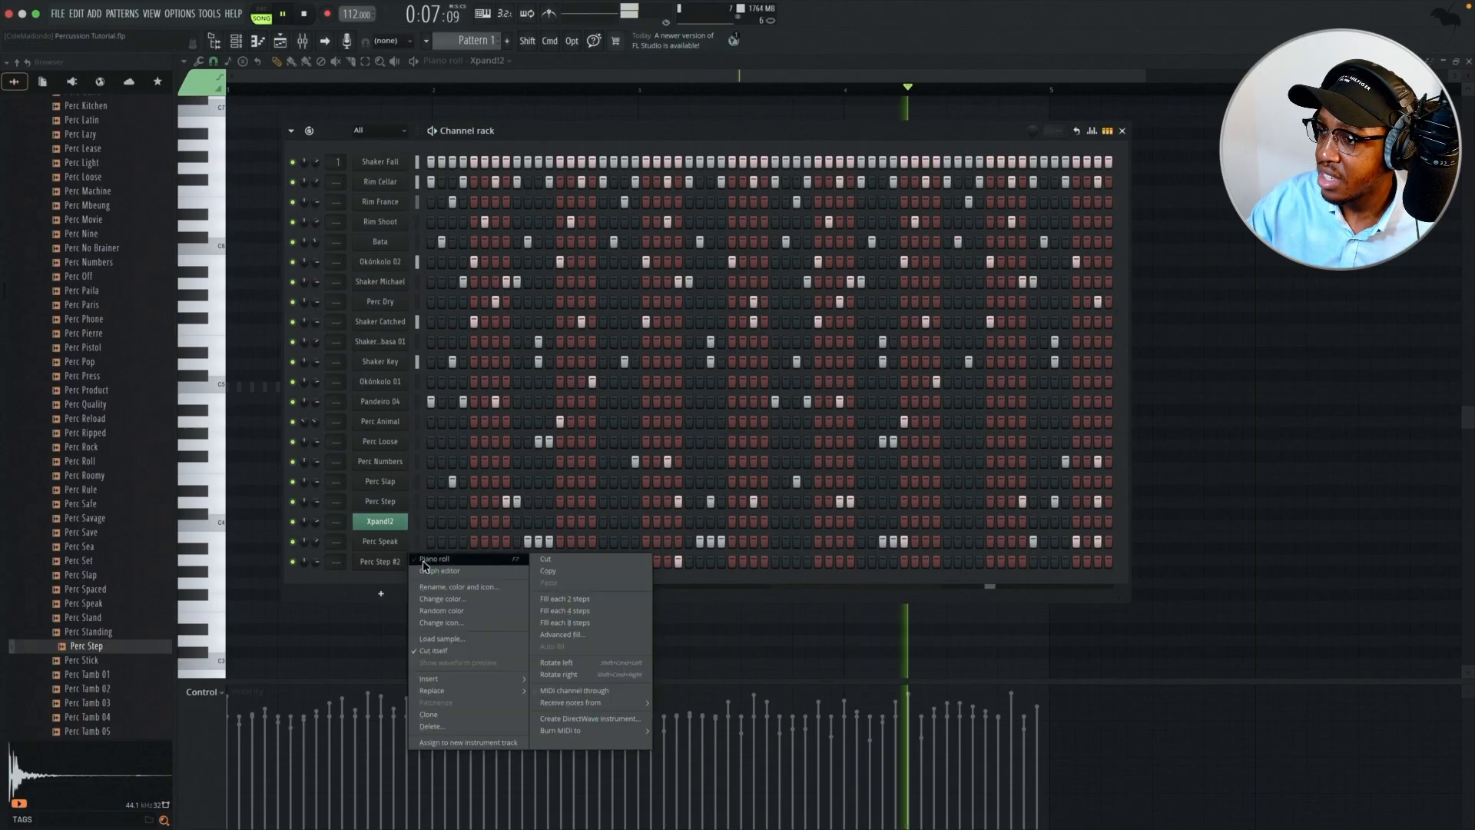
left_click(424, 559)
left_click_drag(662, 462, 308, 289)
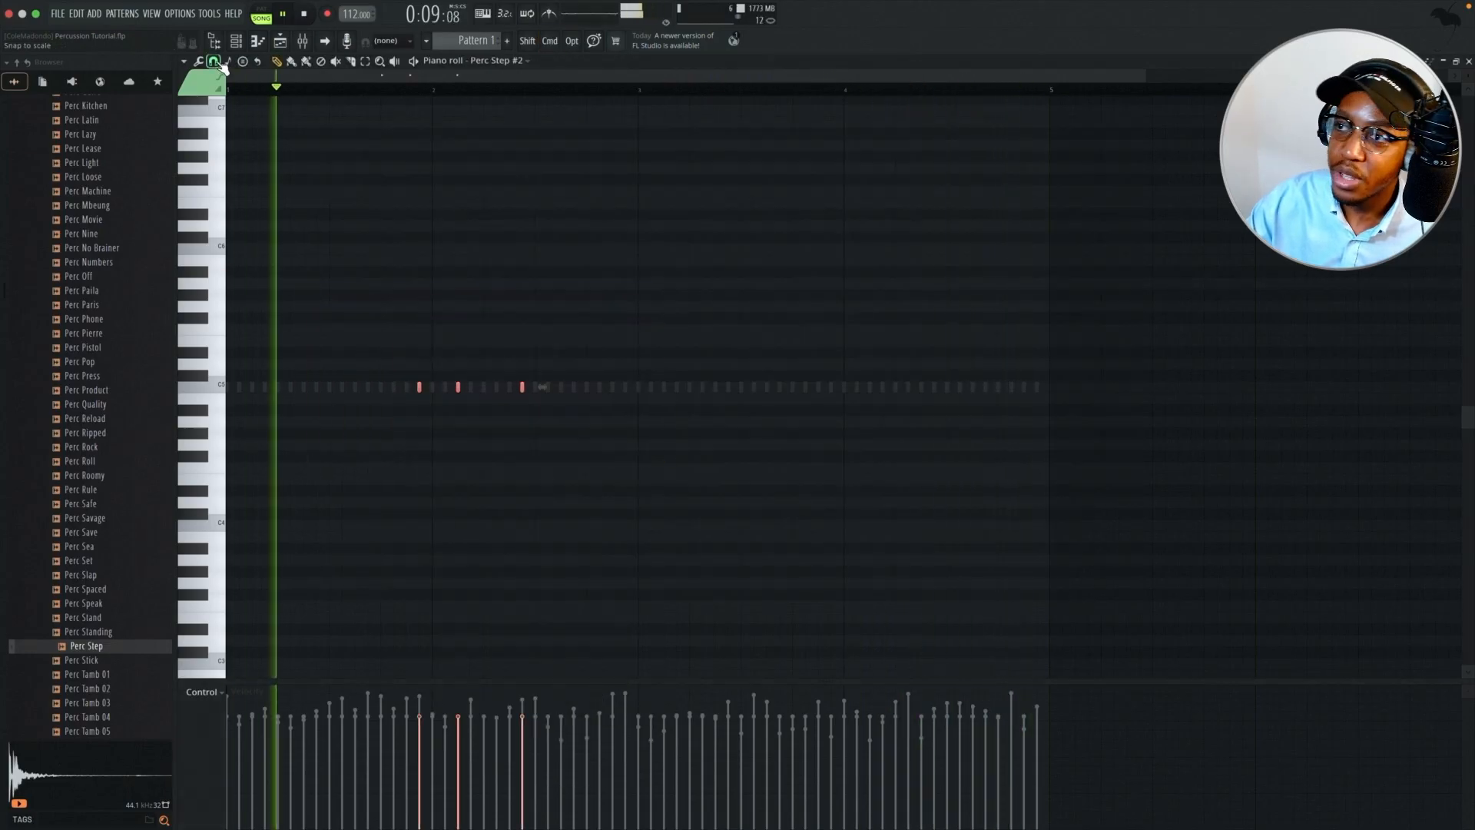
left_click(214, 61)
left_click(232, 252)
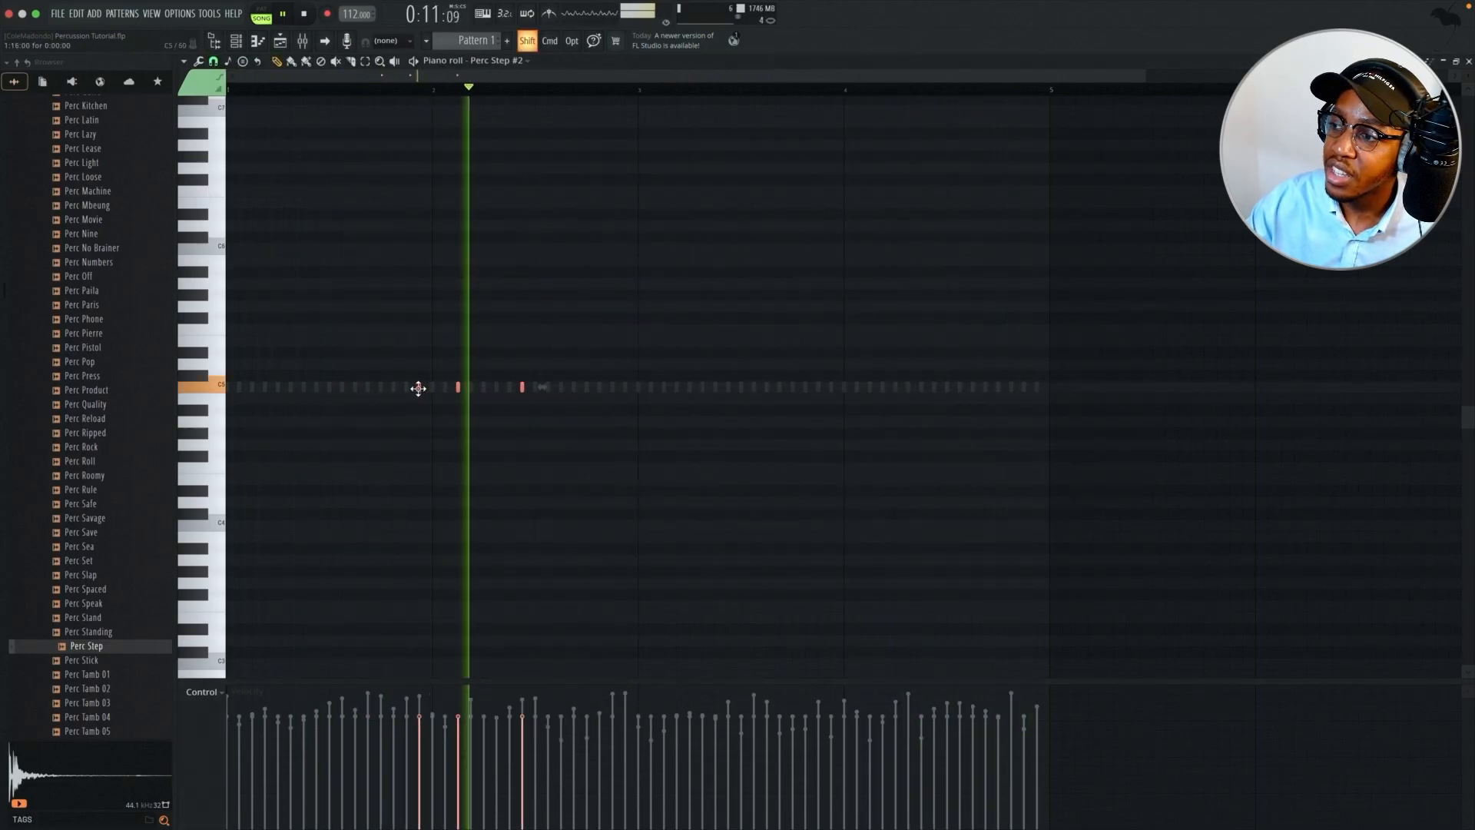
left_click_drag(418, 388, 732, 356)
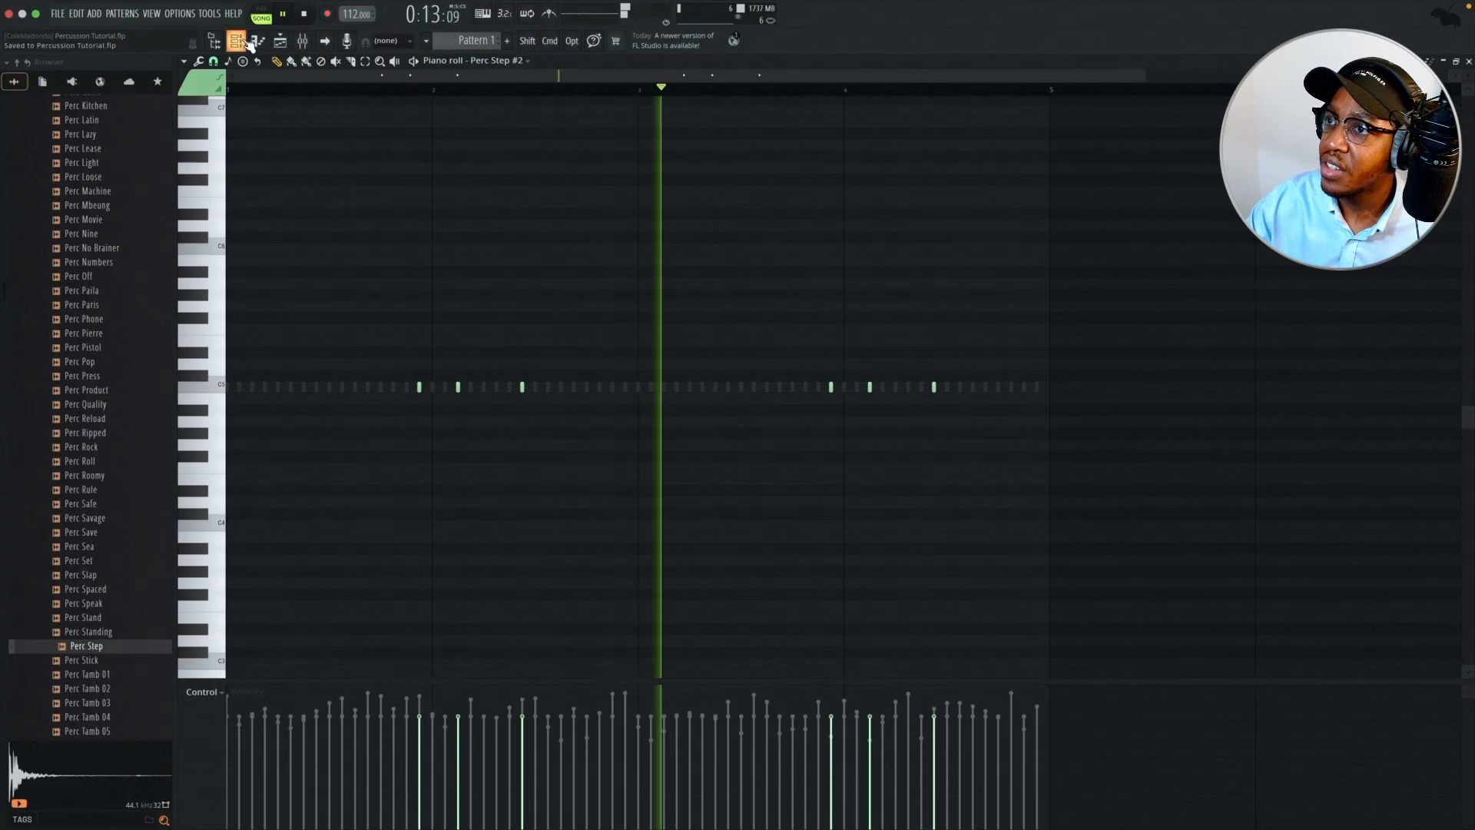
key("F6")
key("space")
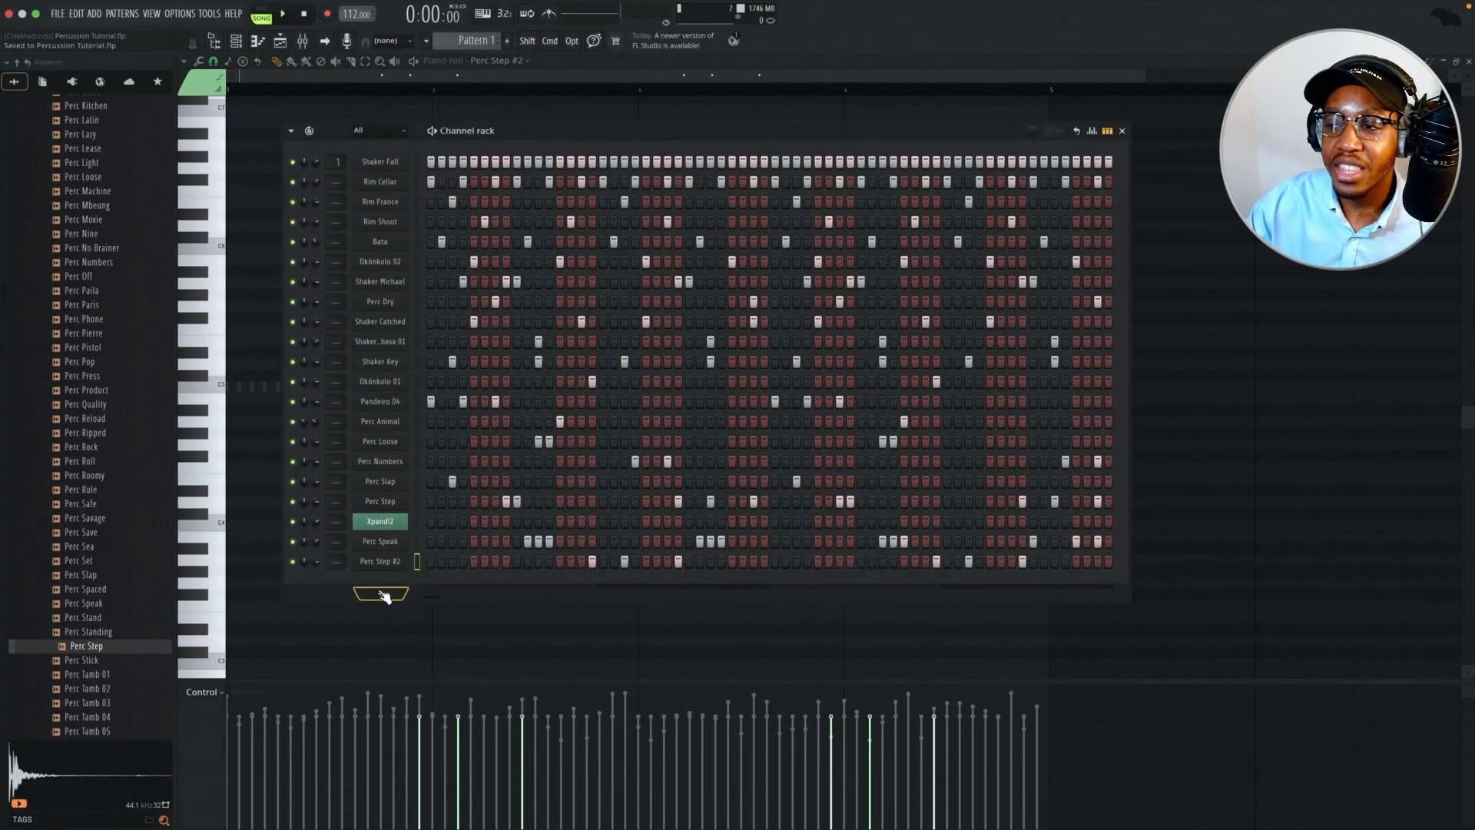
Add a FLEX channel, audition the Close Grand and Pianopad presets from Essential Pianos, and load Rhodes Basic.
left_click(386, 593)
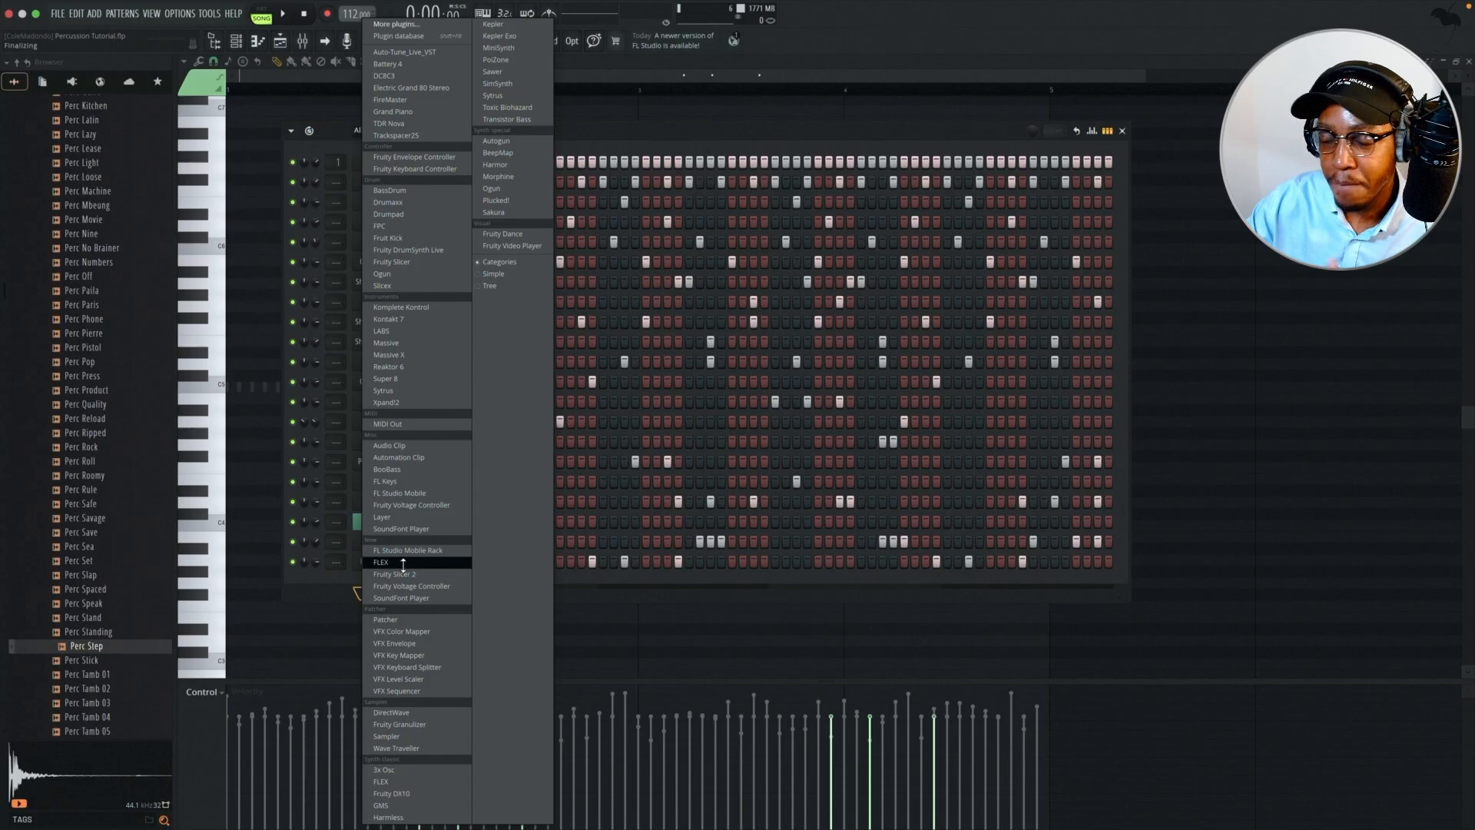
left_click(381, 561)
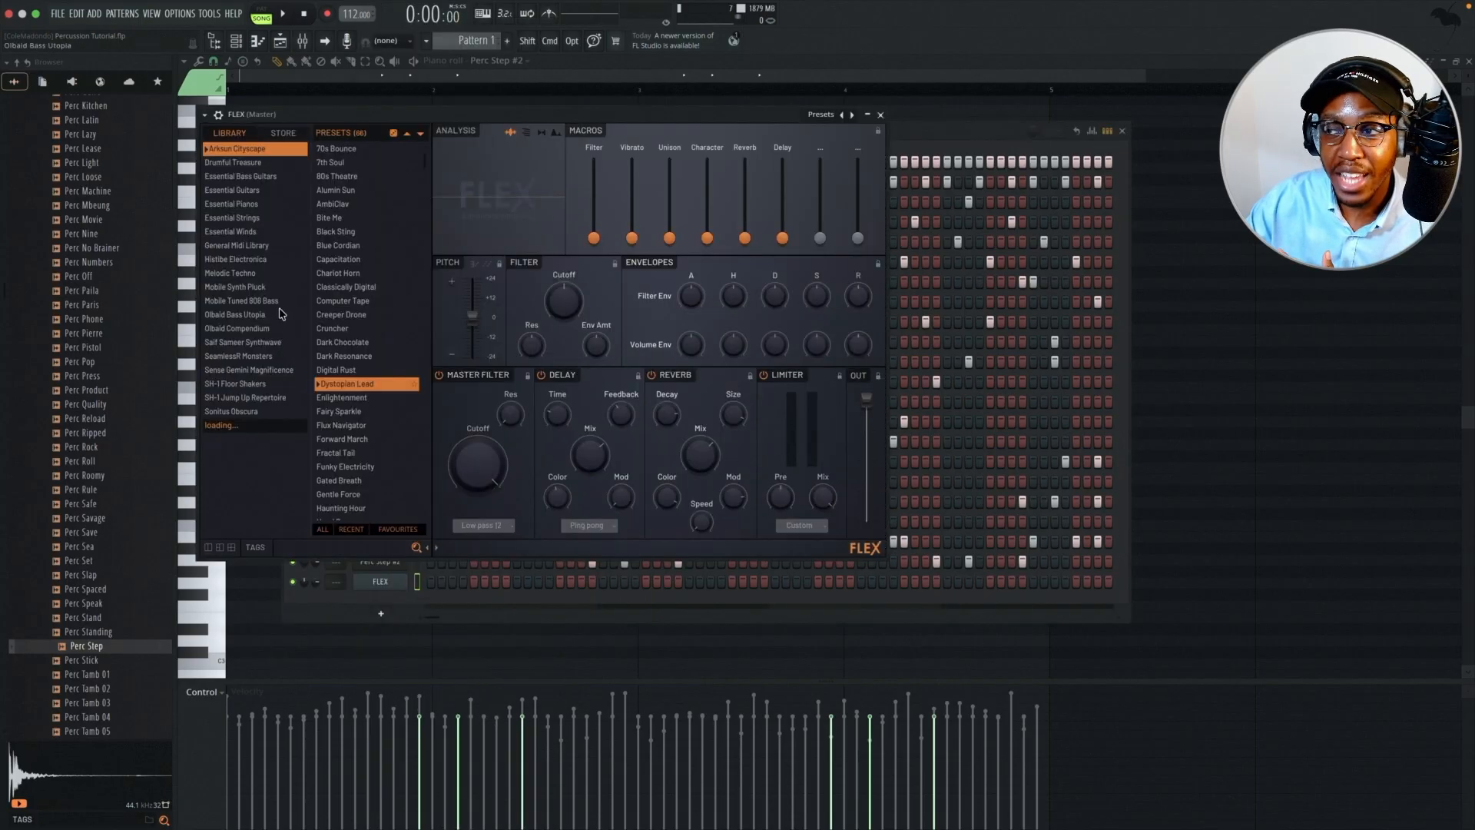
left_click(249, 204)
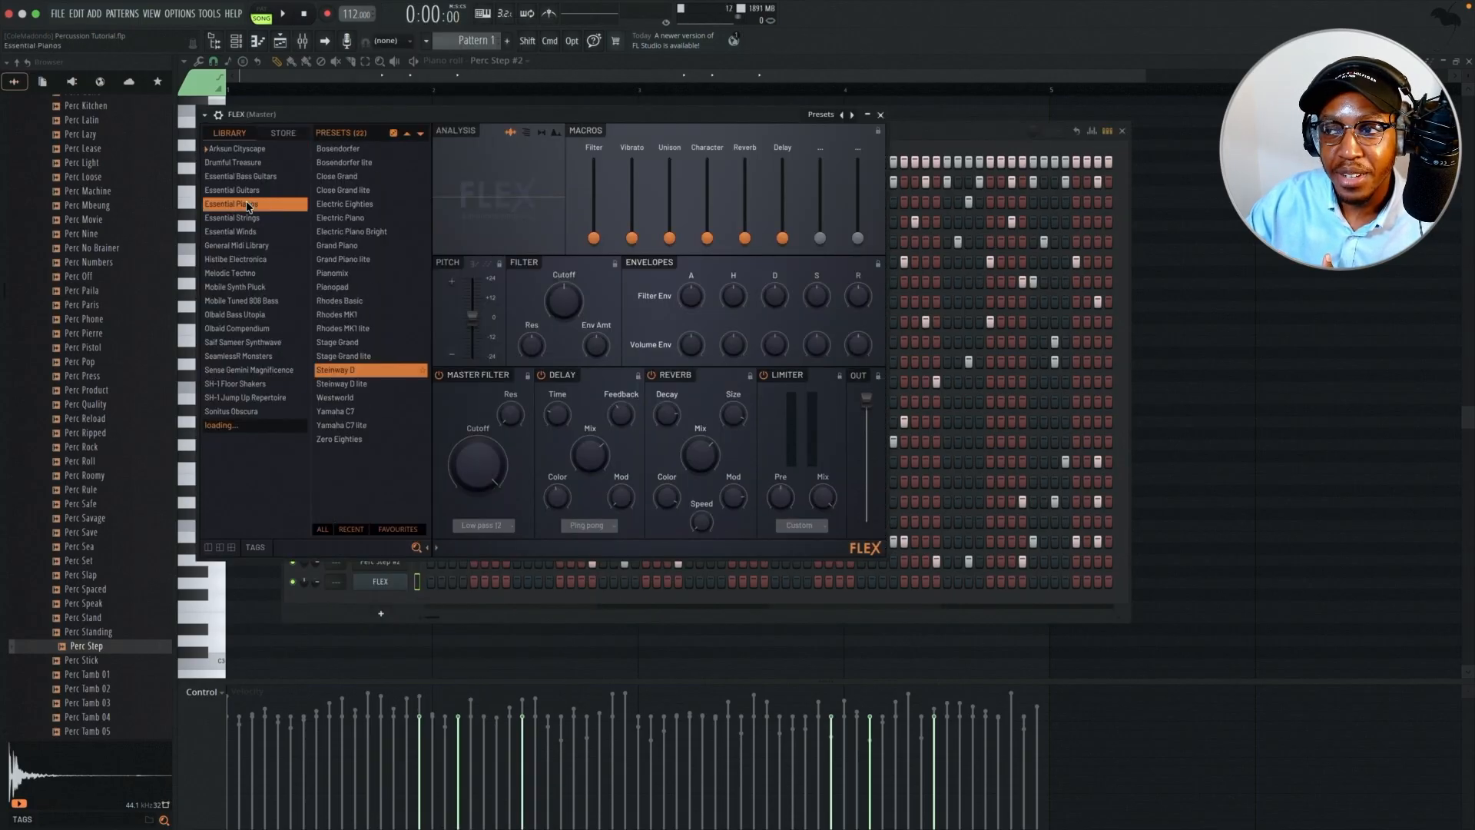
left_click(358, 176)
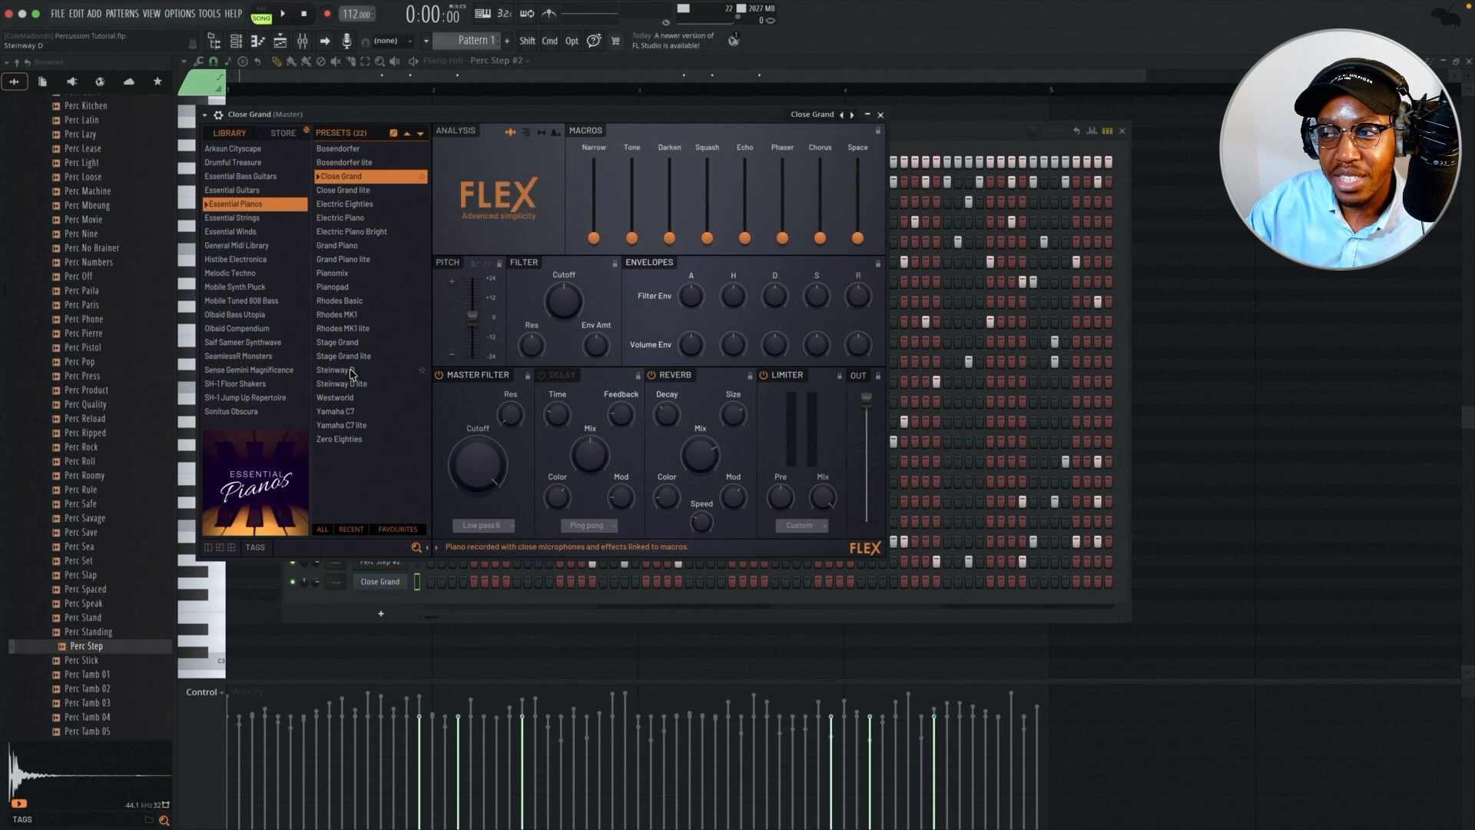
left_click(354, 300)
left_click(351, 288)
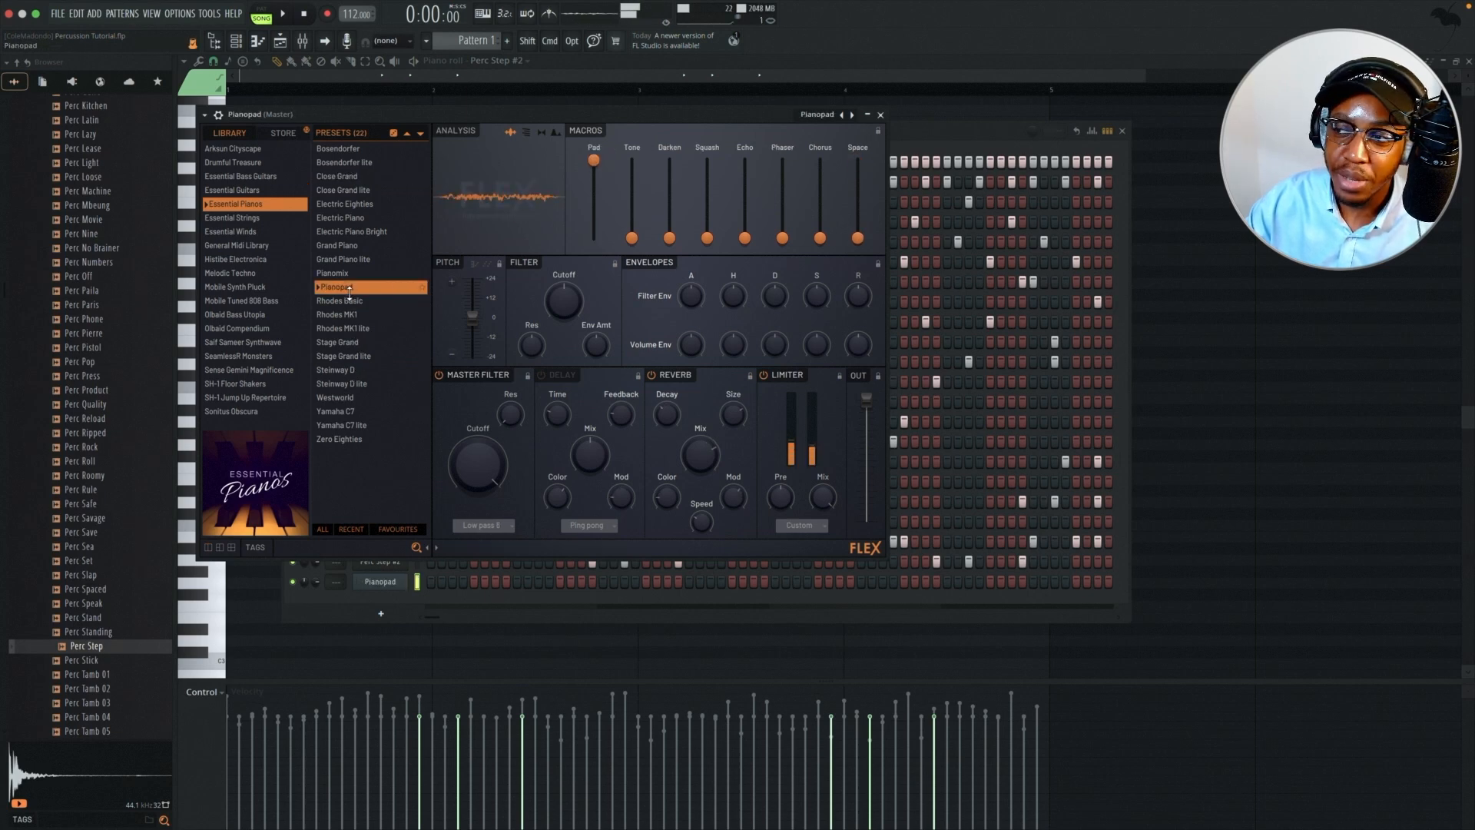
left_click(345, 302)
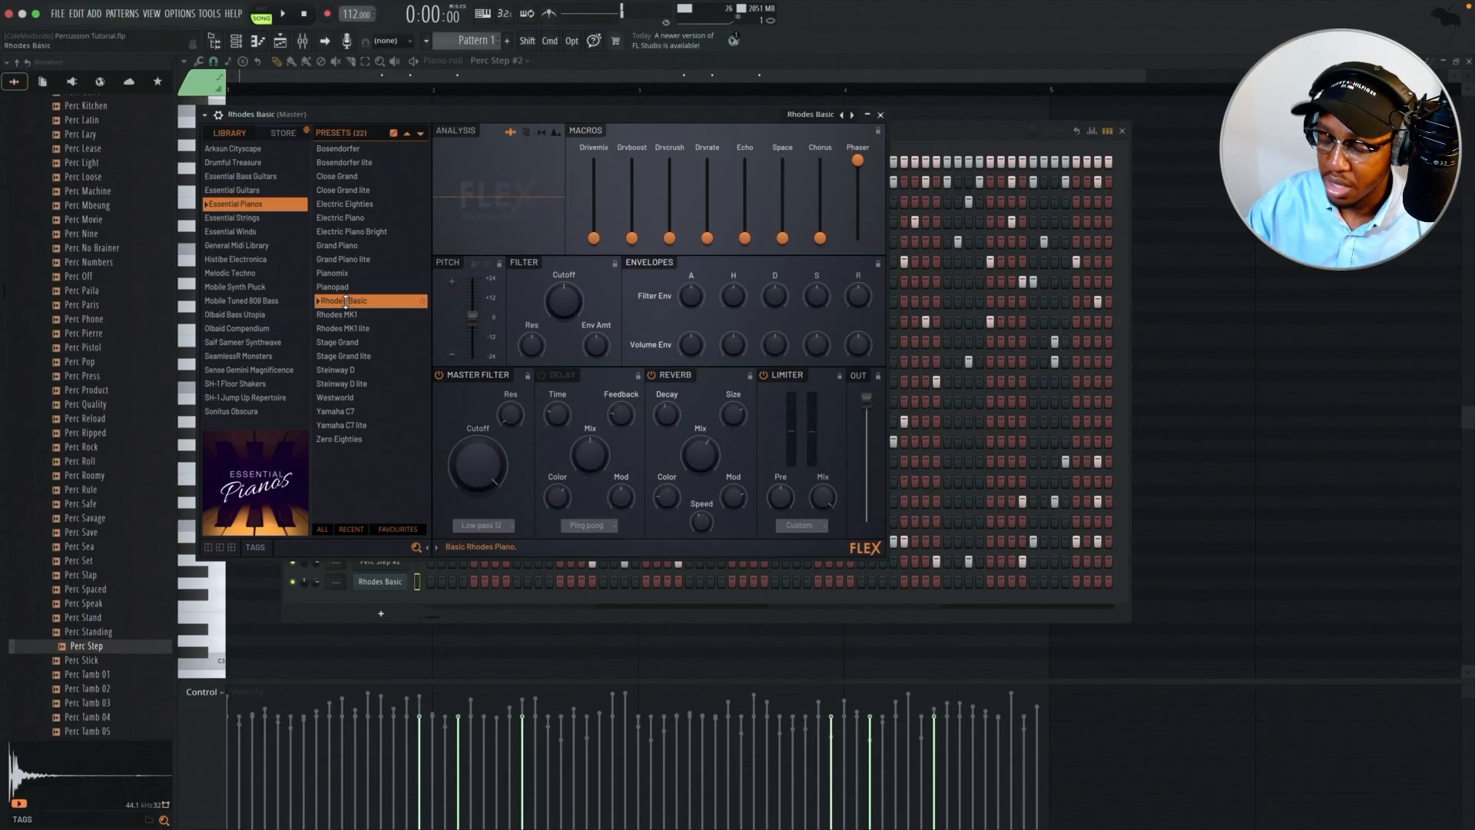
left_click(880, 114)
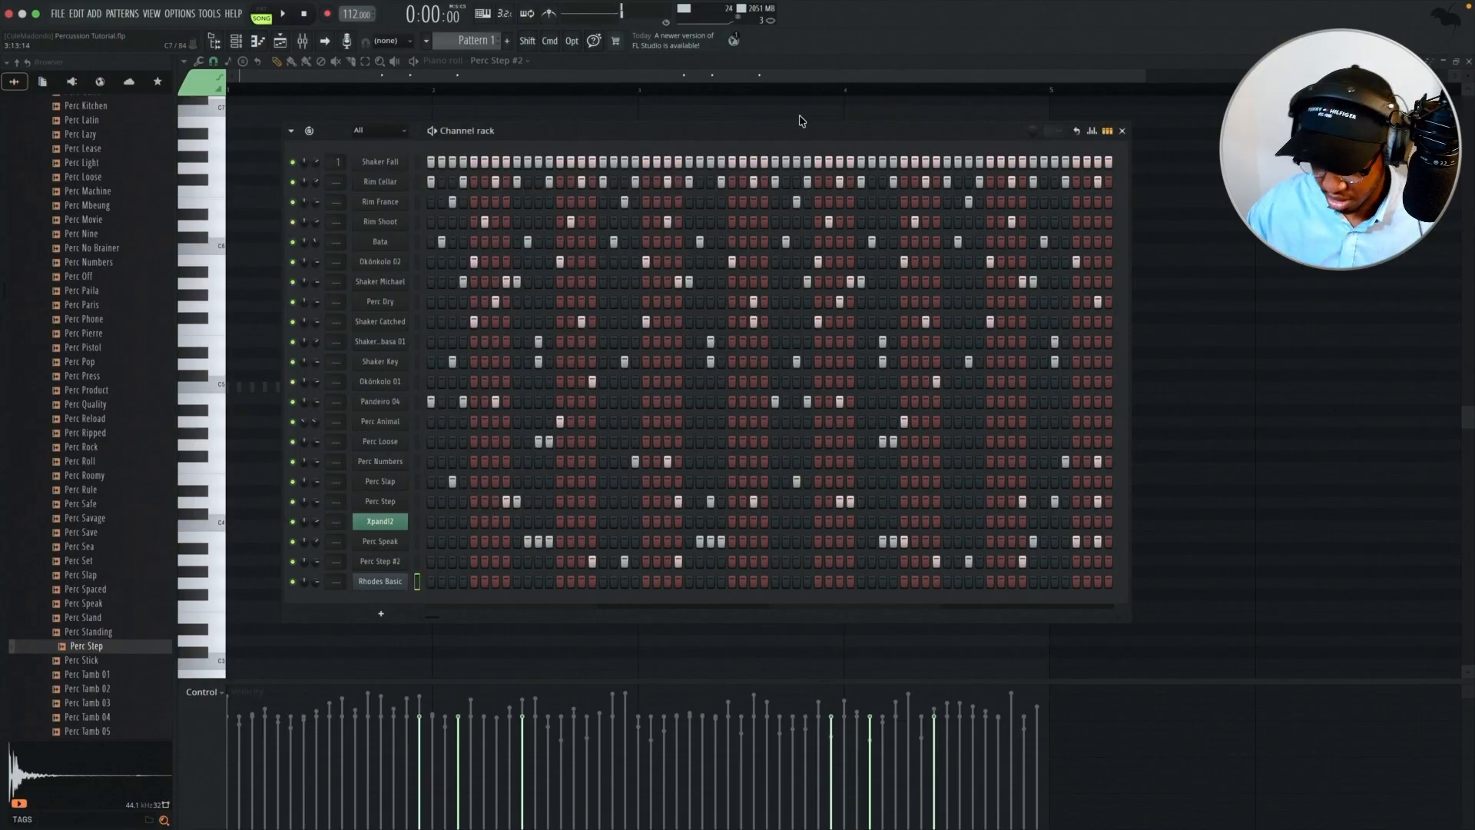
Play back the arrangement repeatedly while rehearsing chords over it with Rhodes Basic on the MIDI keyboard.
key("space")
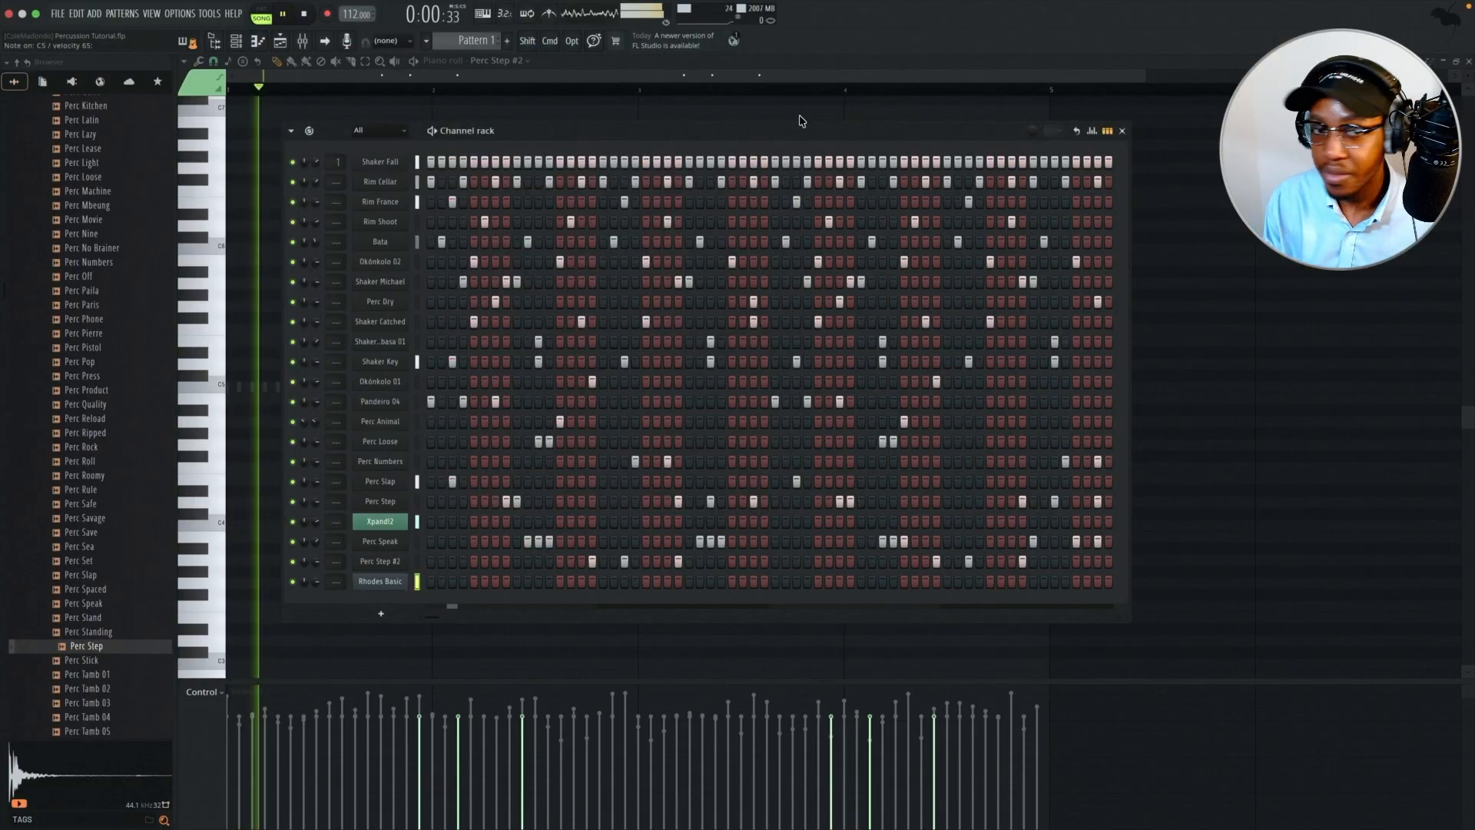
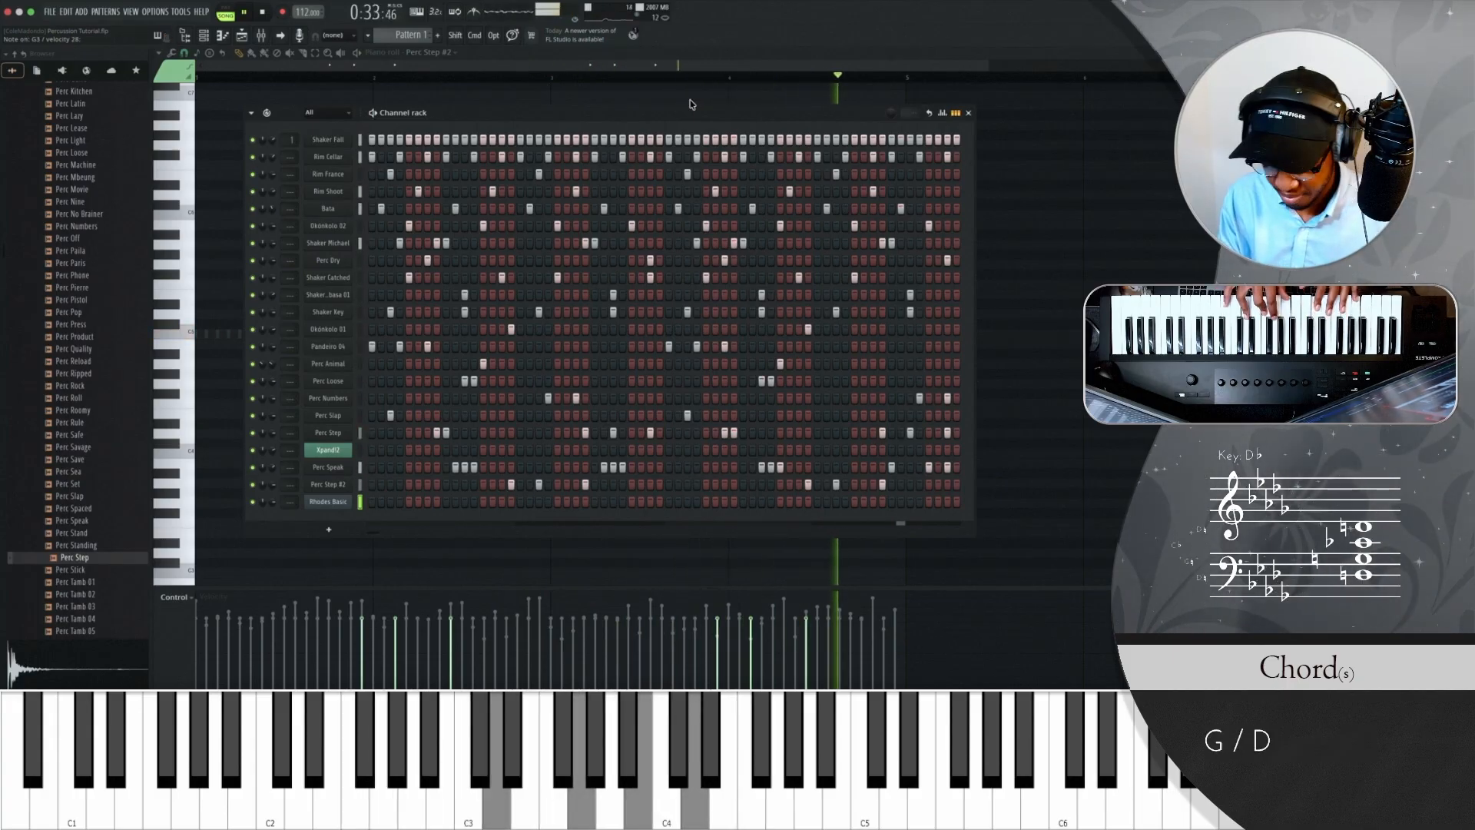
key("space")
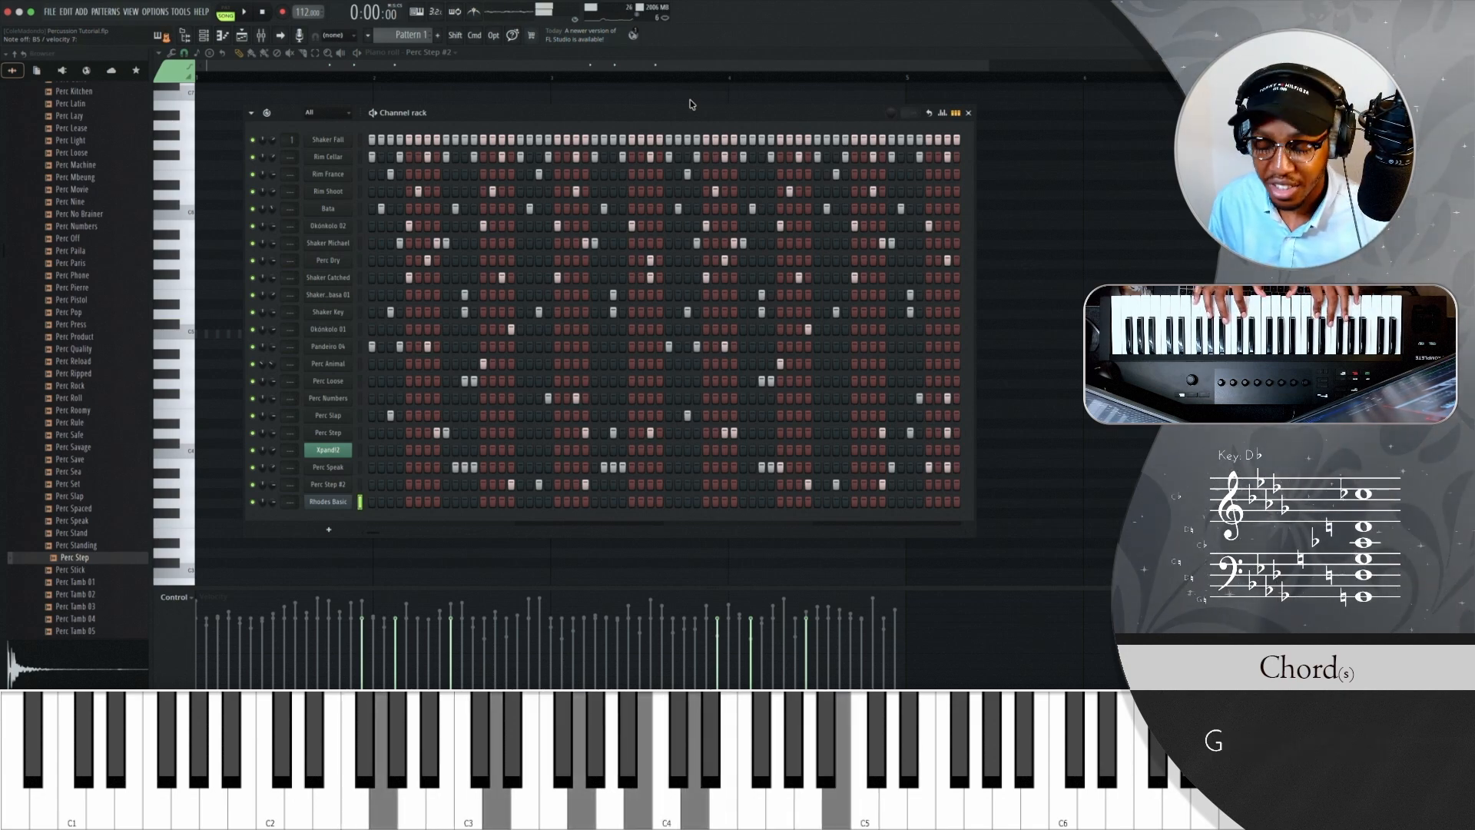
key("space")
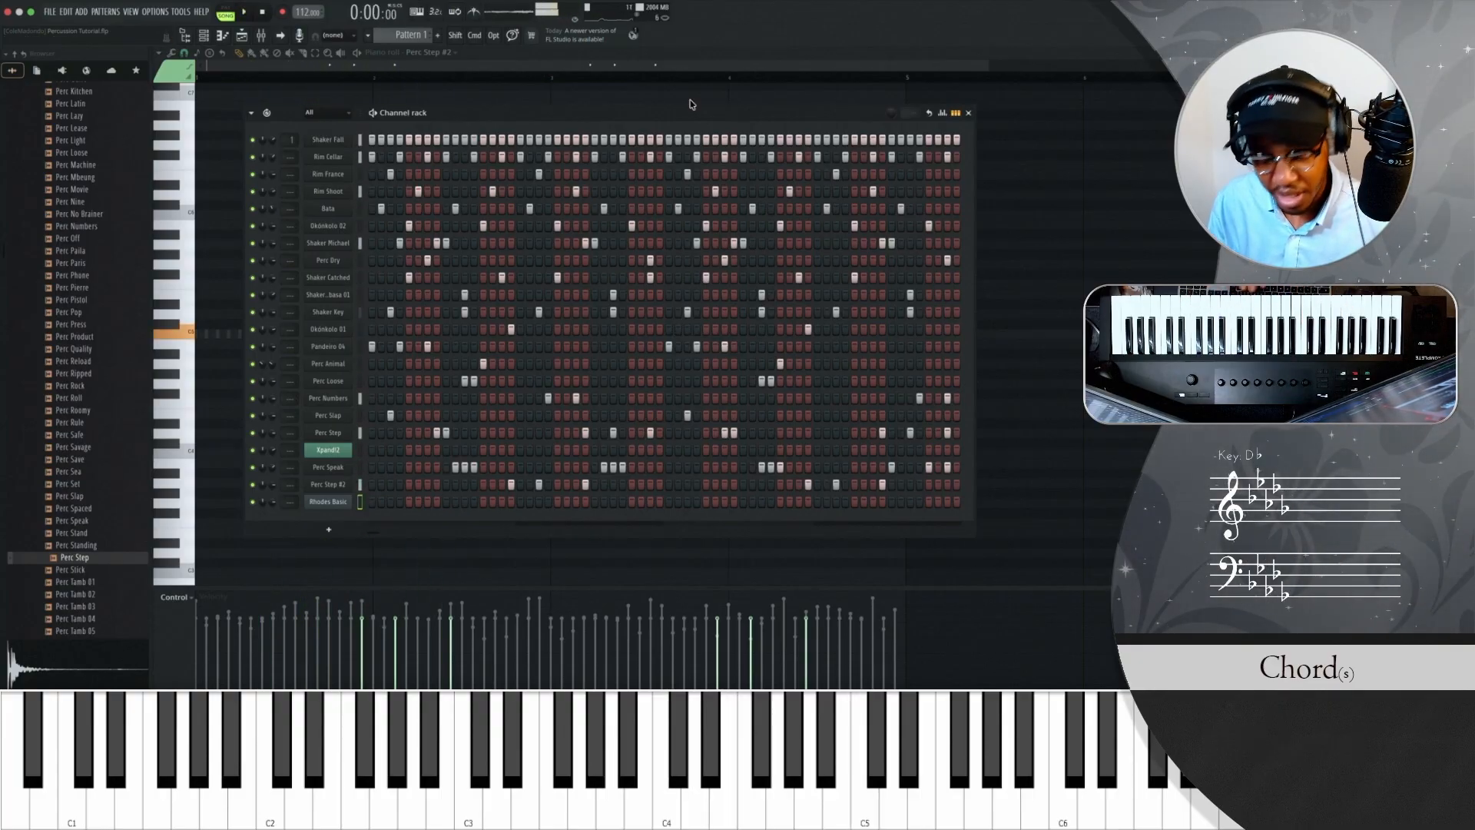
key("space")
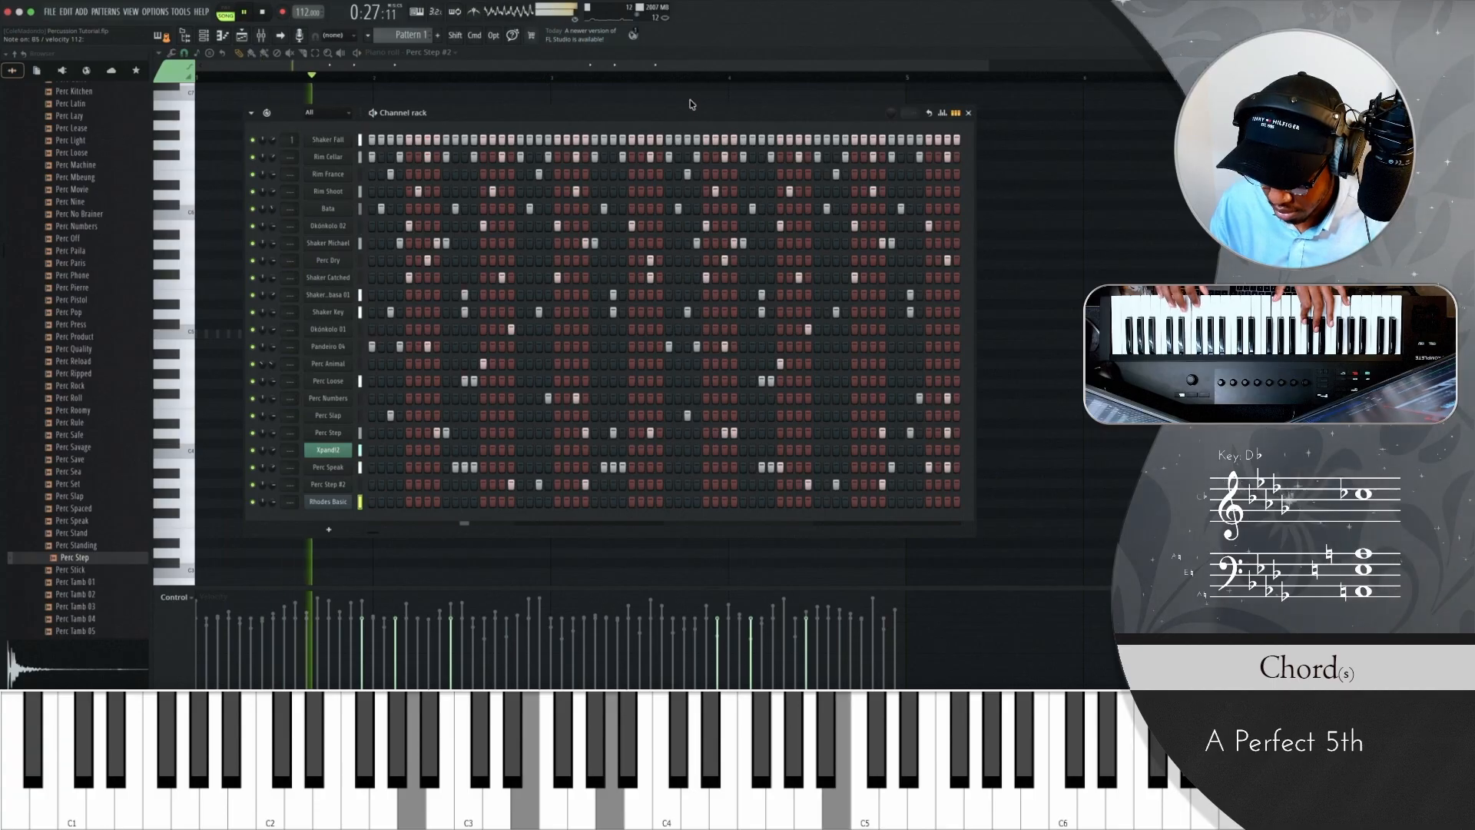
key("space")
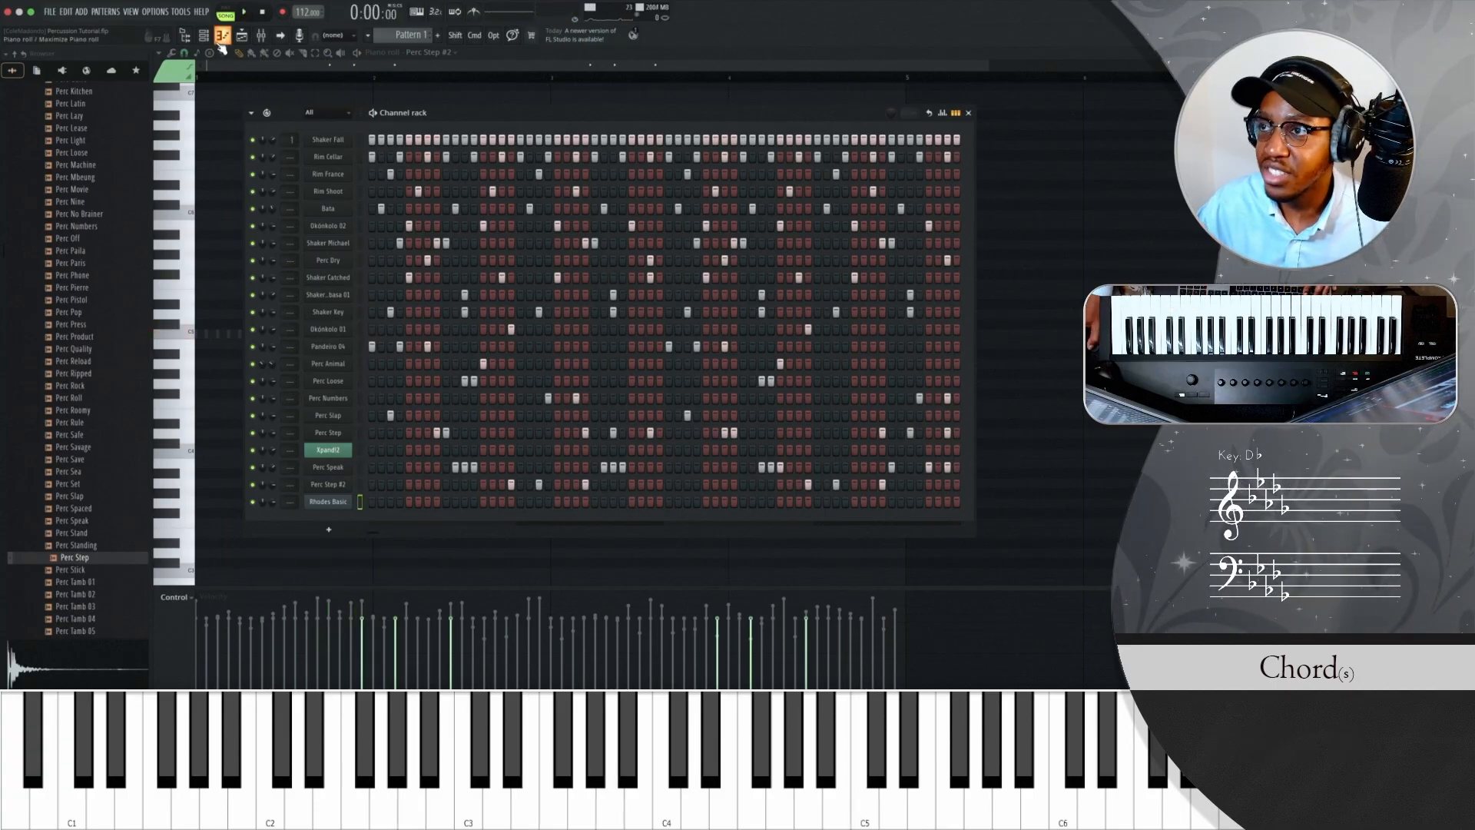
Preview the Kick Bounce and Kick Ceiling samples from the Afrorave kit, and play back the arrangement in the Playlist.
left_click(204, 38)
left_click(203, 40)
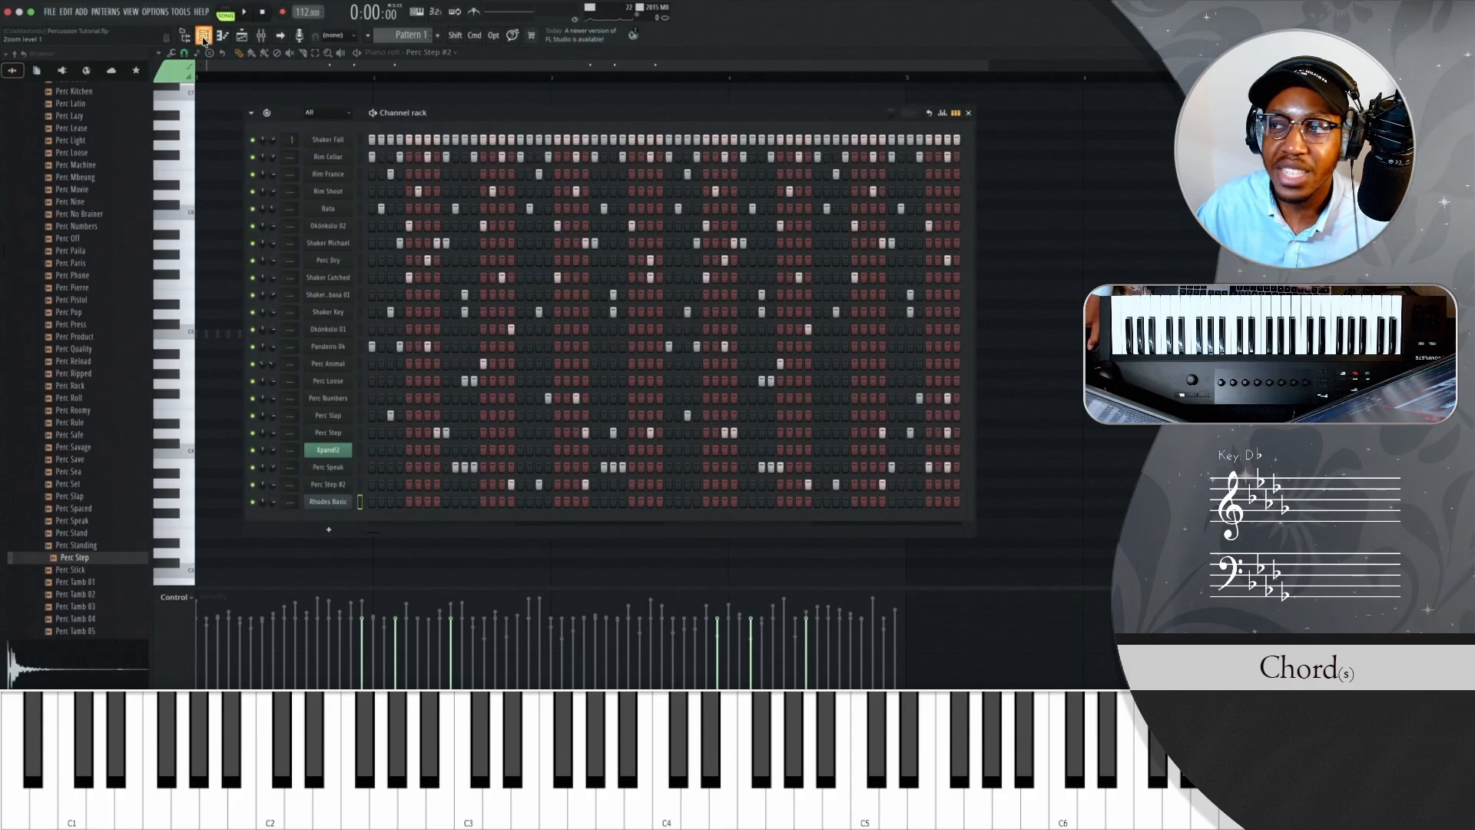
left_click(242, 37)
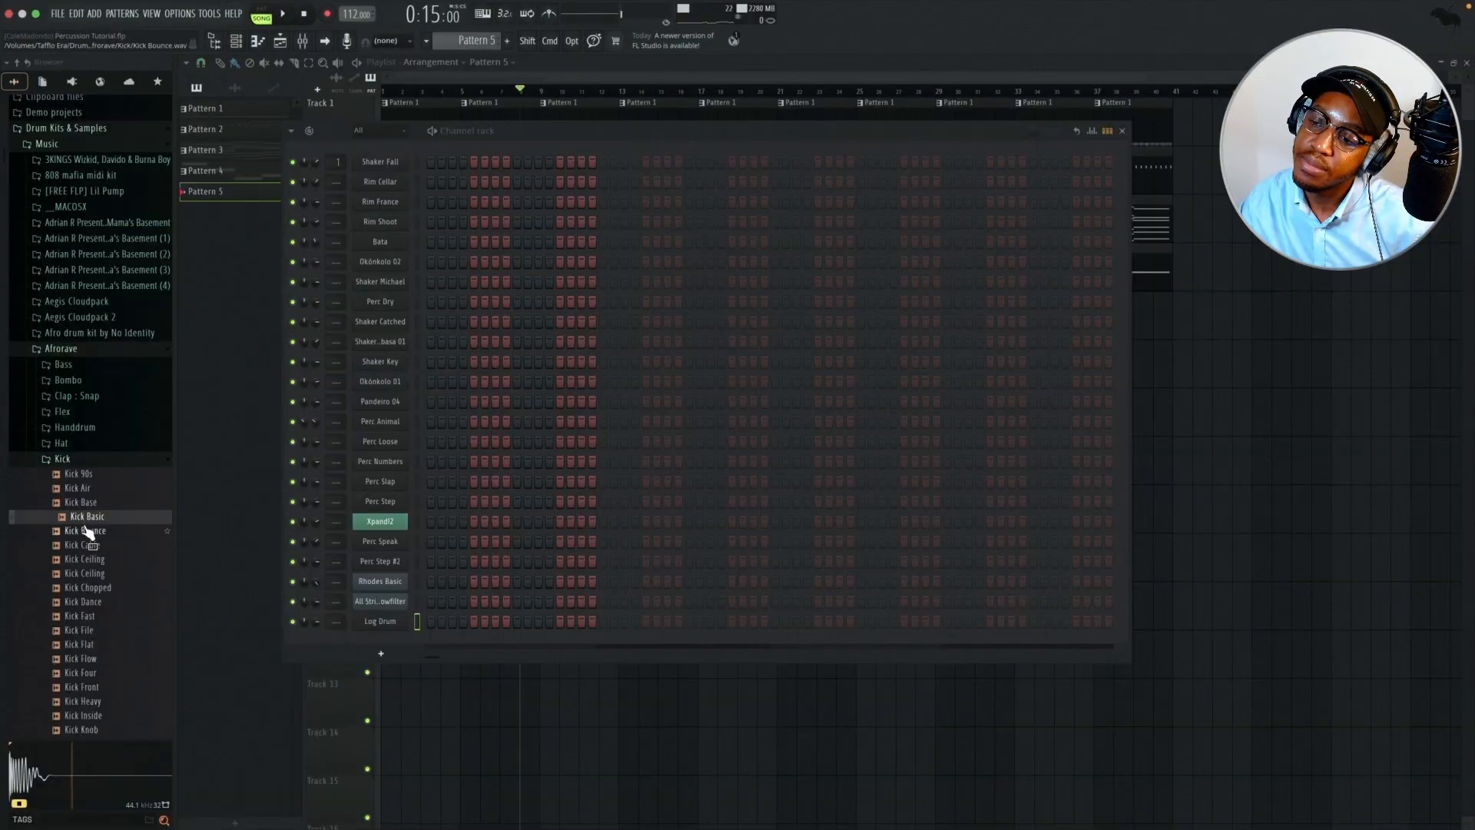
left_click(86, 530)
left_click(86, 558)
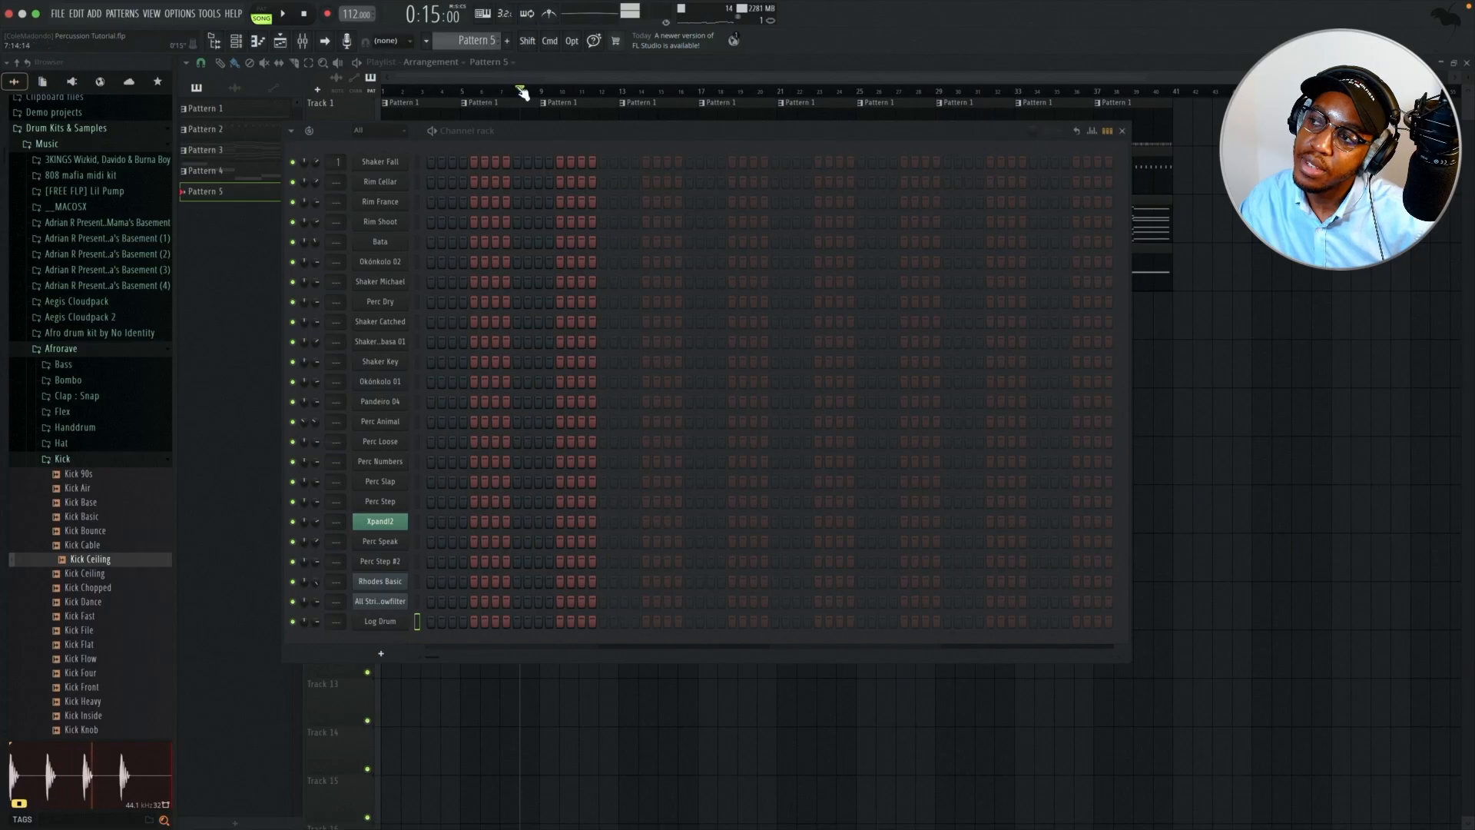
key("F6")
key("space")
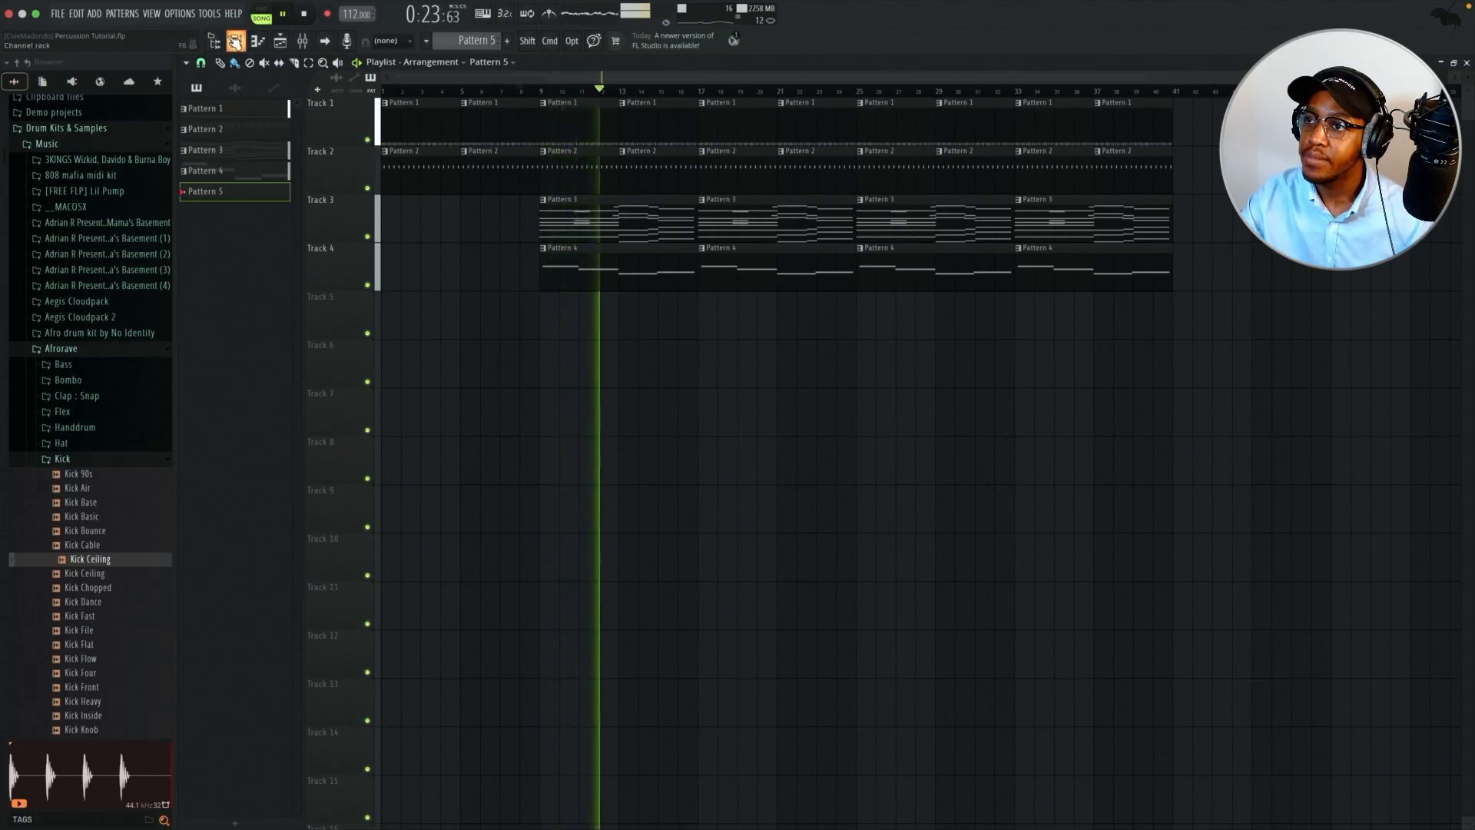
Preview Chuki_Kick from the Chuki Beats Lockdown Essentials Kit during playback, add it as a channel below Log Drum, and hide the Channel rack.
left_click(237, 43)
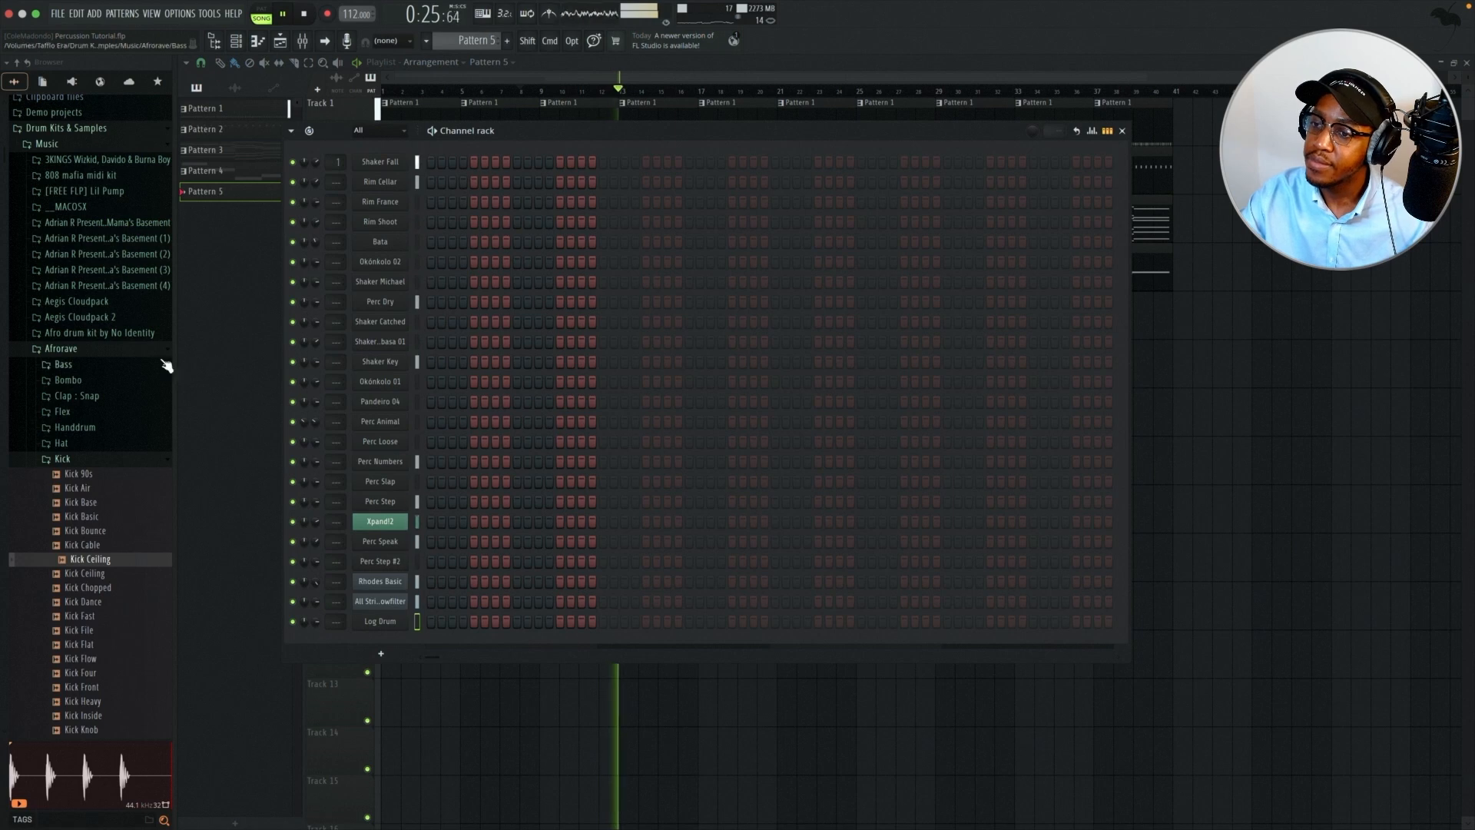
left_click(77, 460)
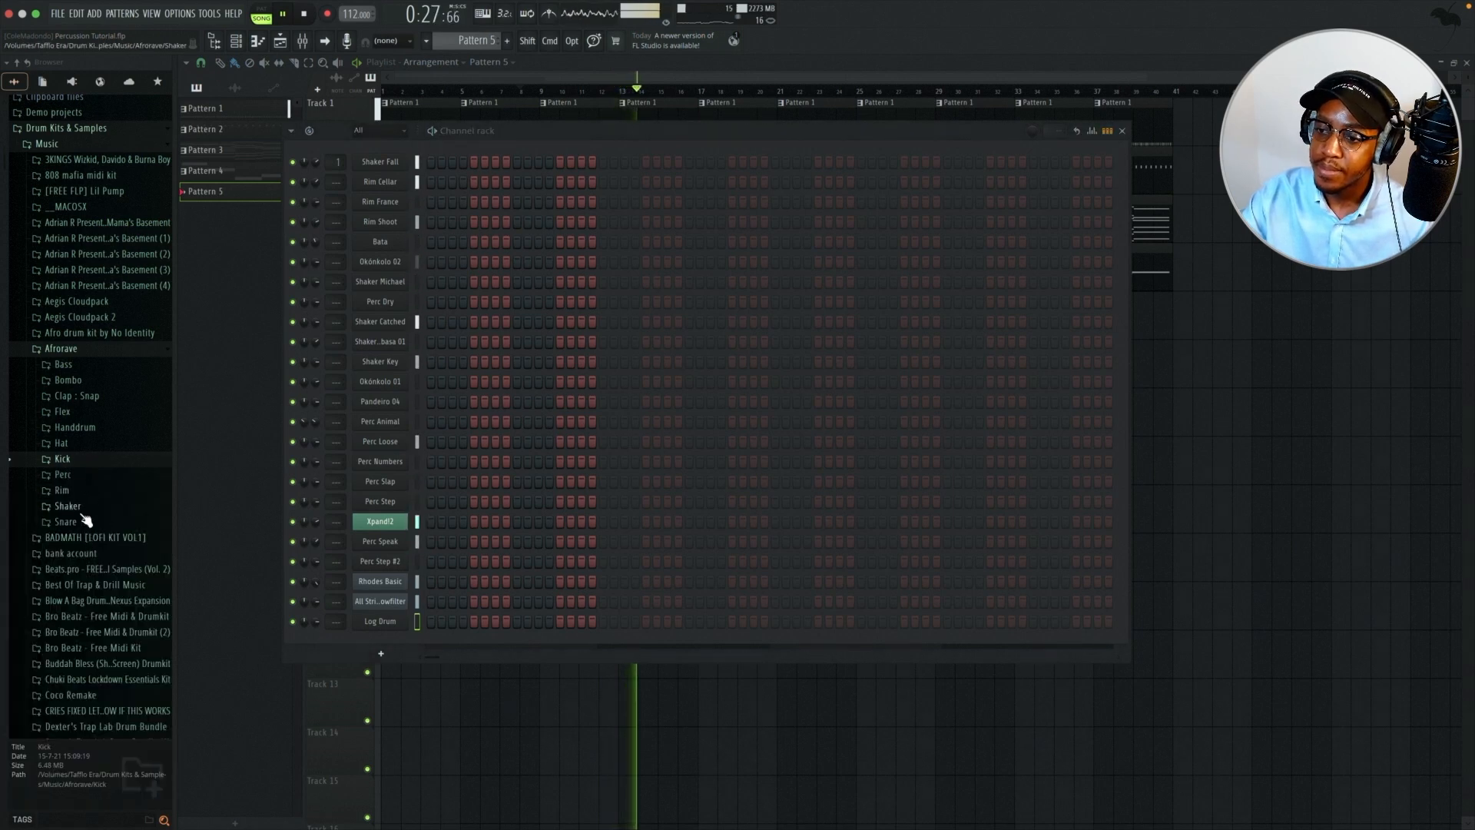
scroll(84, 540, "down", 3)
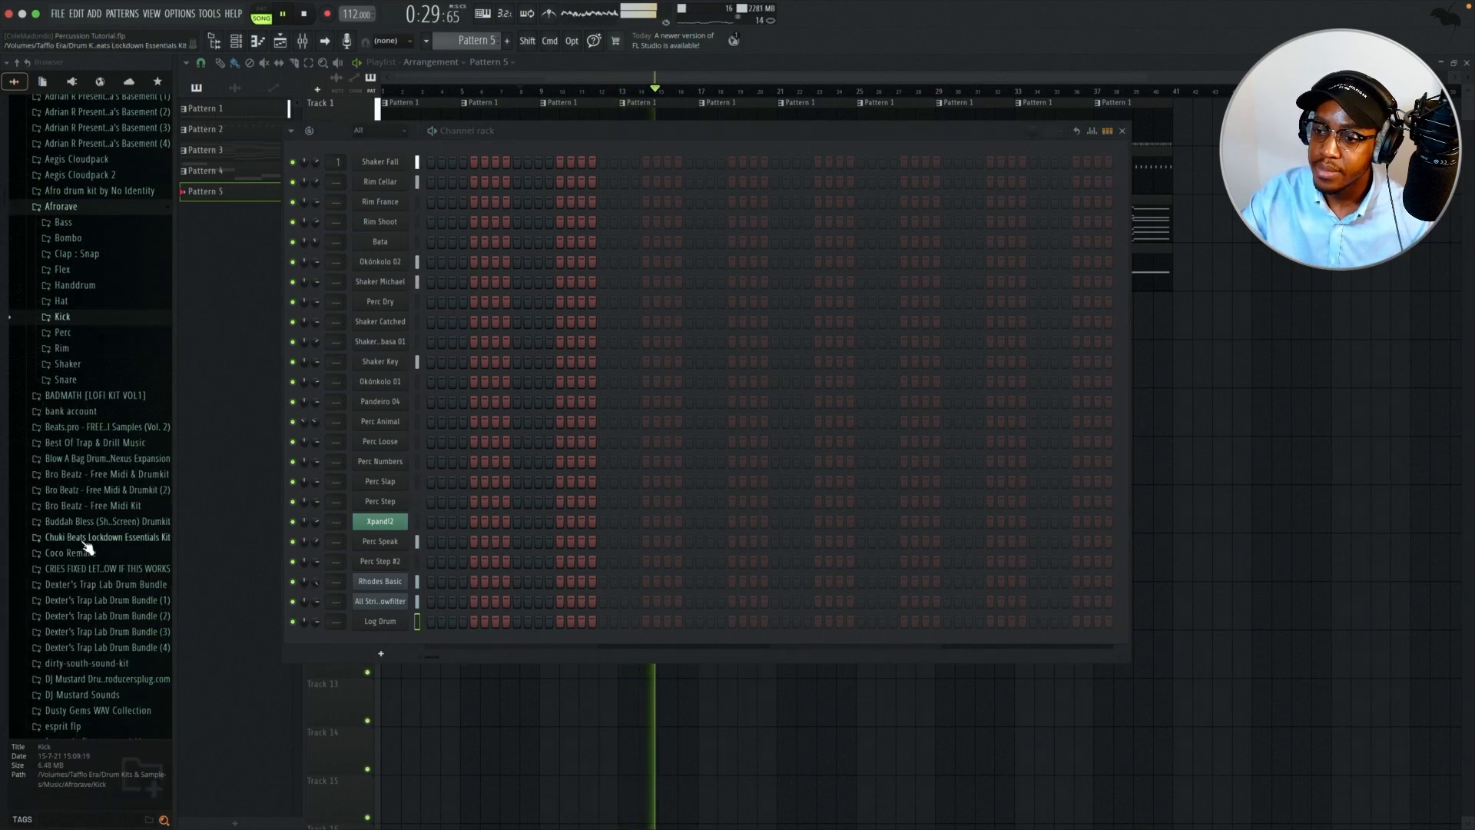
left_click(86, 538)
left_click(86, 614)
left_click(86, 614)
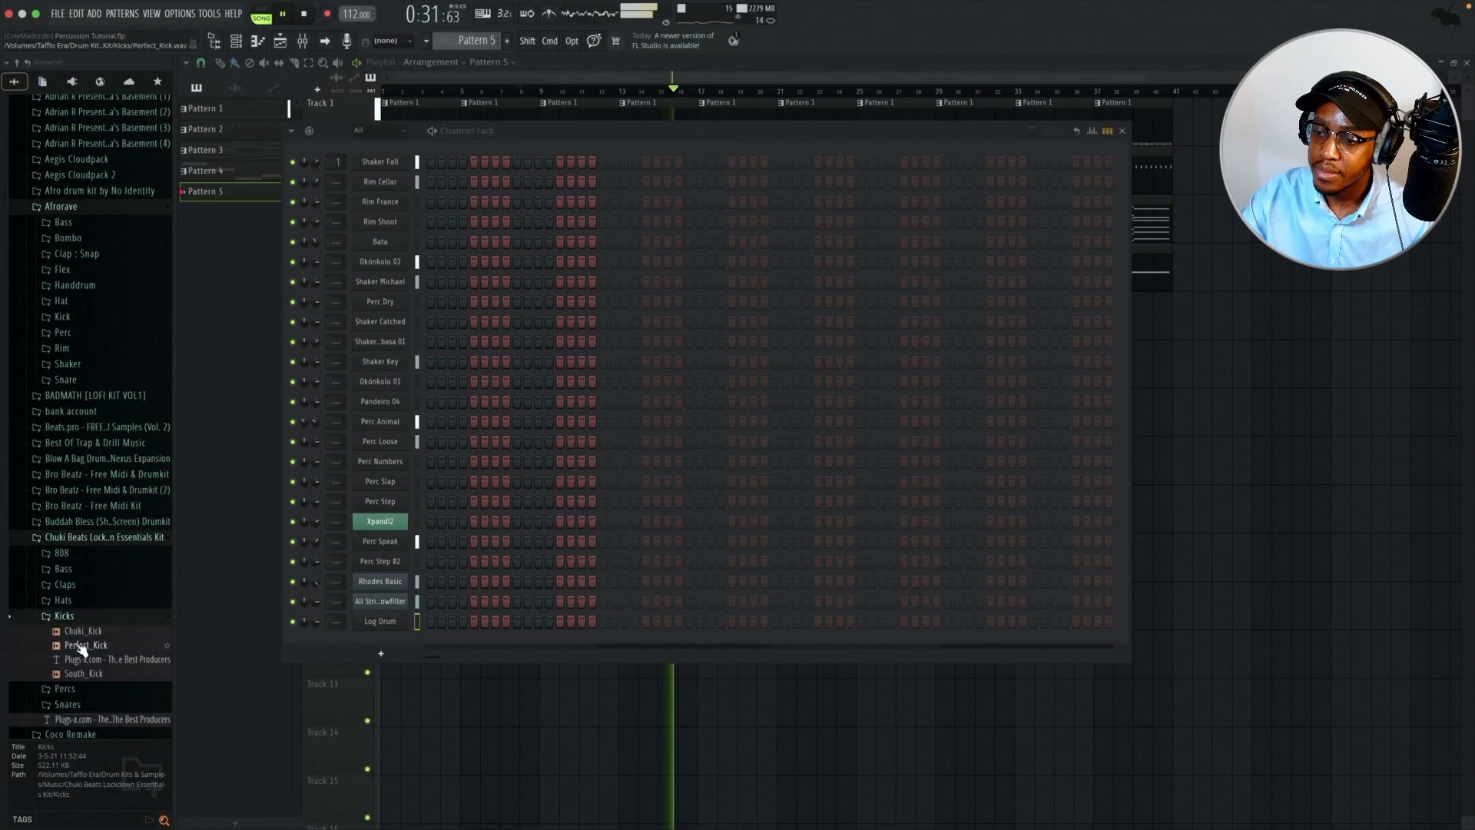
left_click(86, 631)
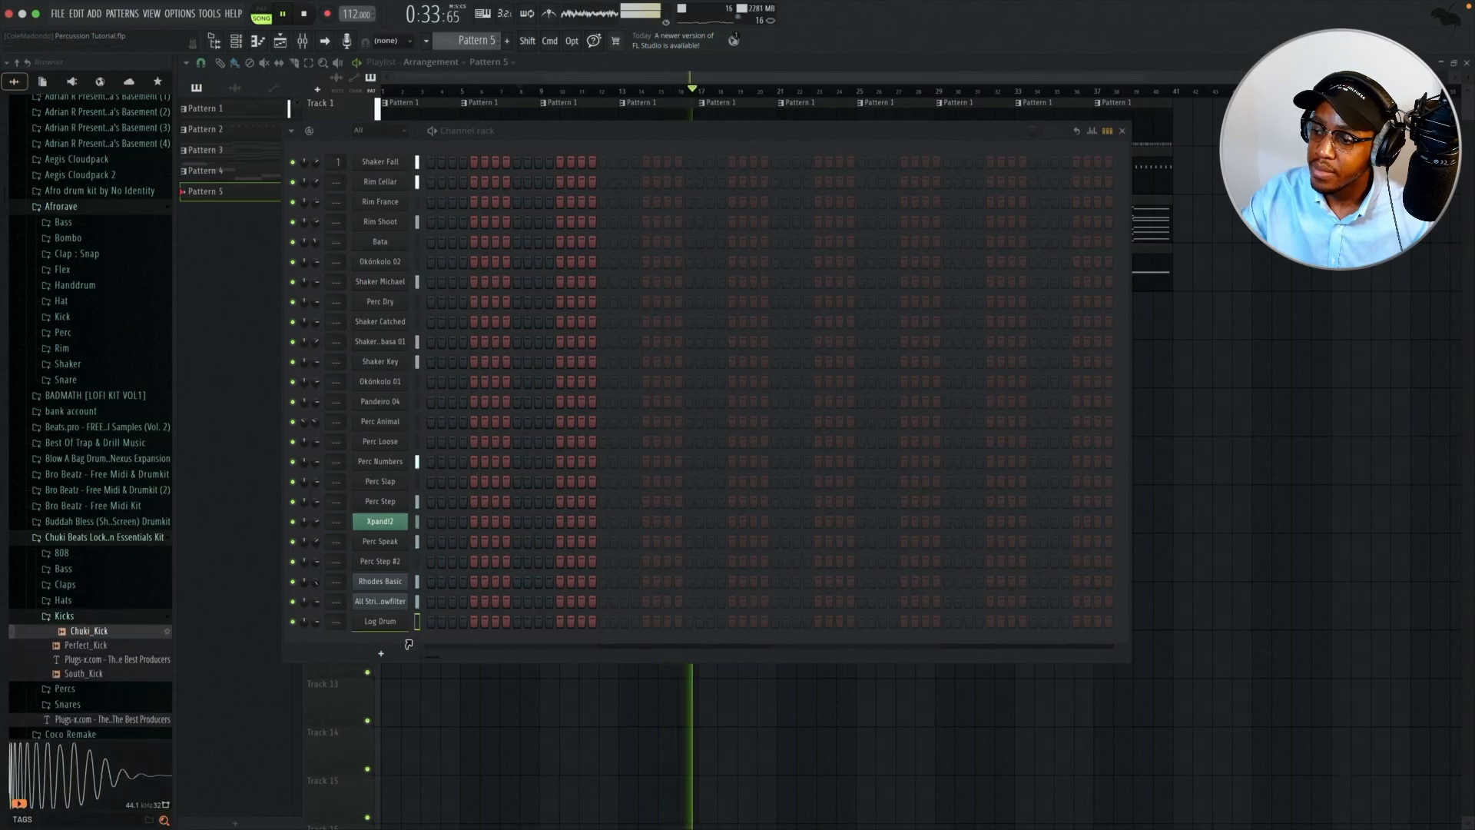
left_click_drag(408, 643, 408, 644)
left_click(159, 540)
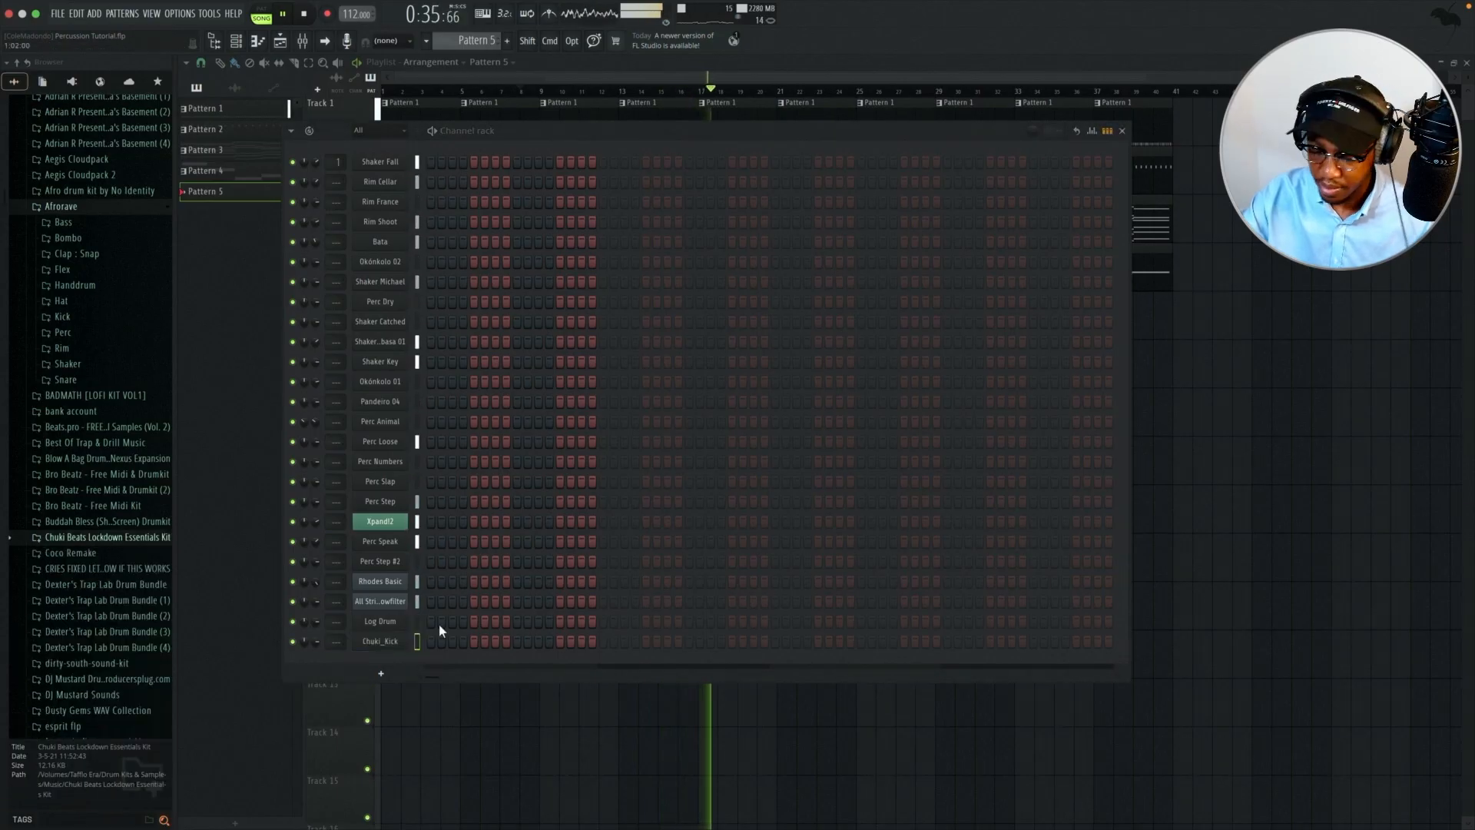
left_click(489, 74)
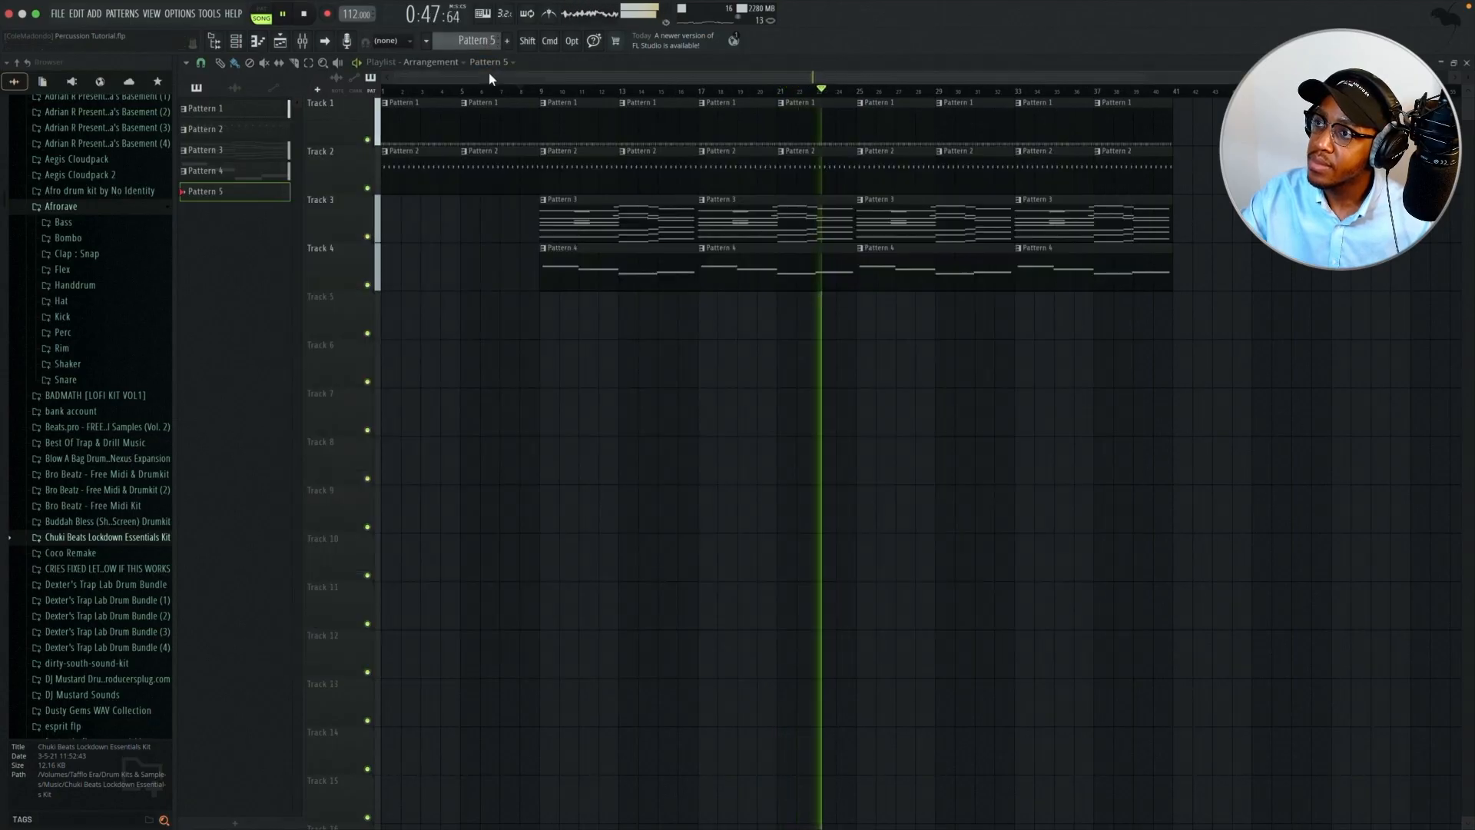
Stop playback at bar 7 and delete the recorded melodic patterns, Pattern 3 and Pattern 4, from the project.
left_click(496, 91)
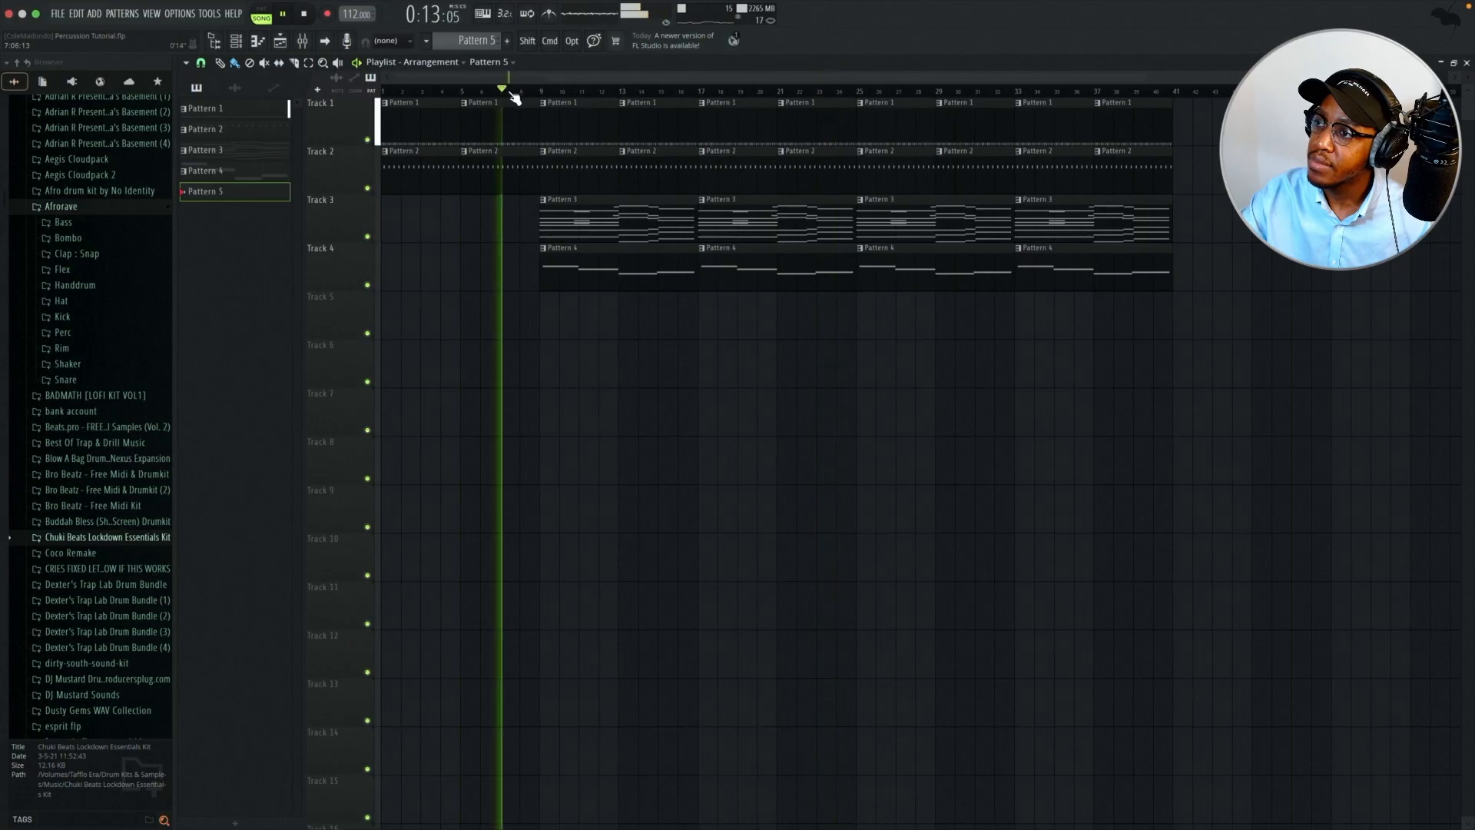
key("space")
right_click(261, 157)
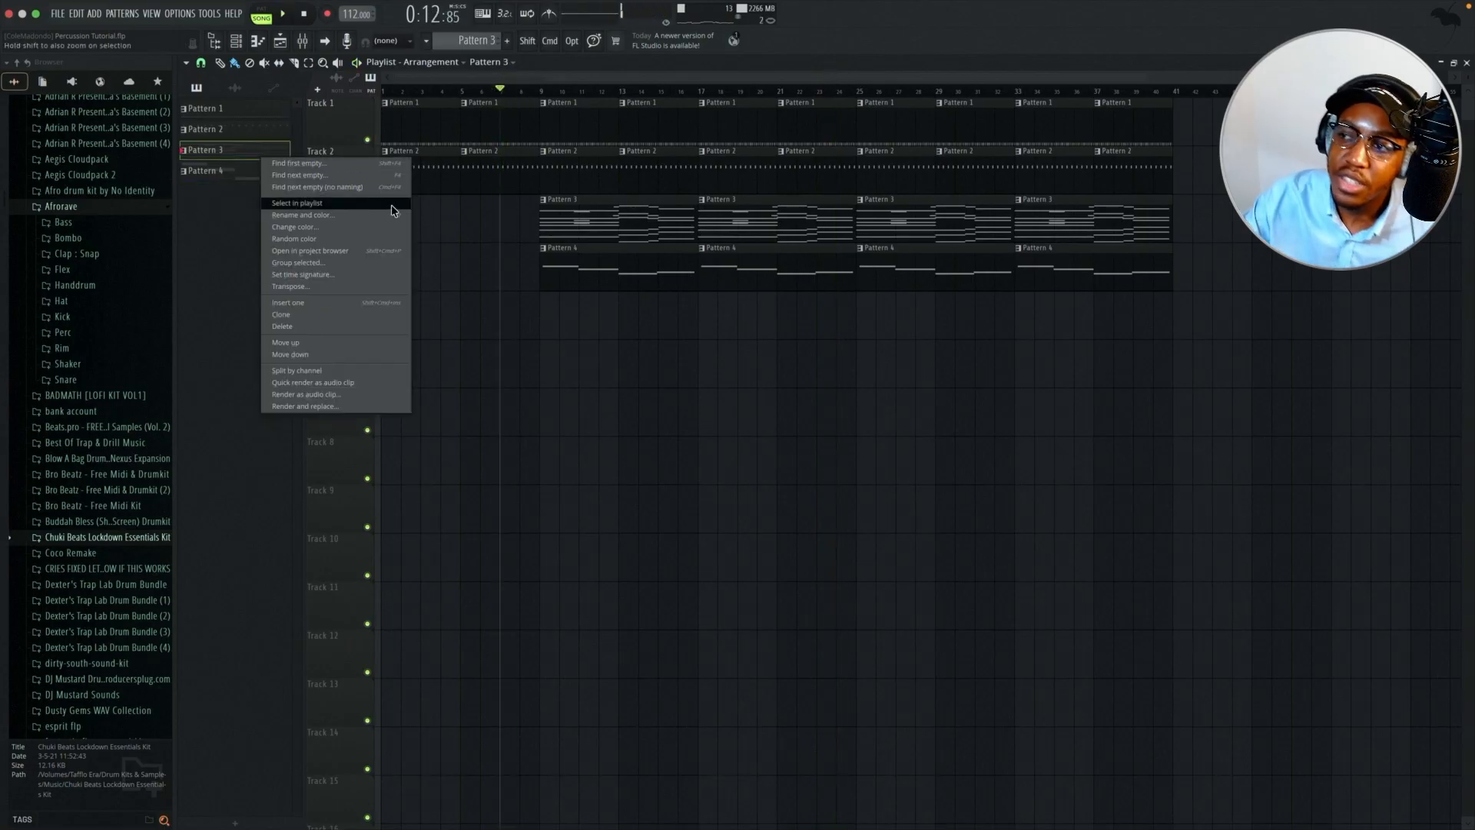
left_click(529, 86)
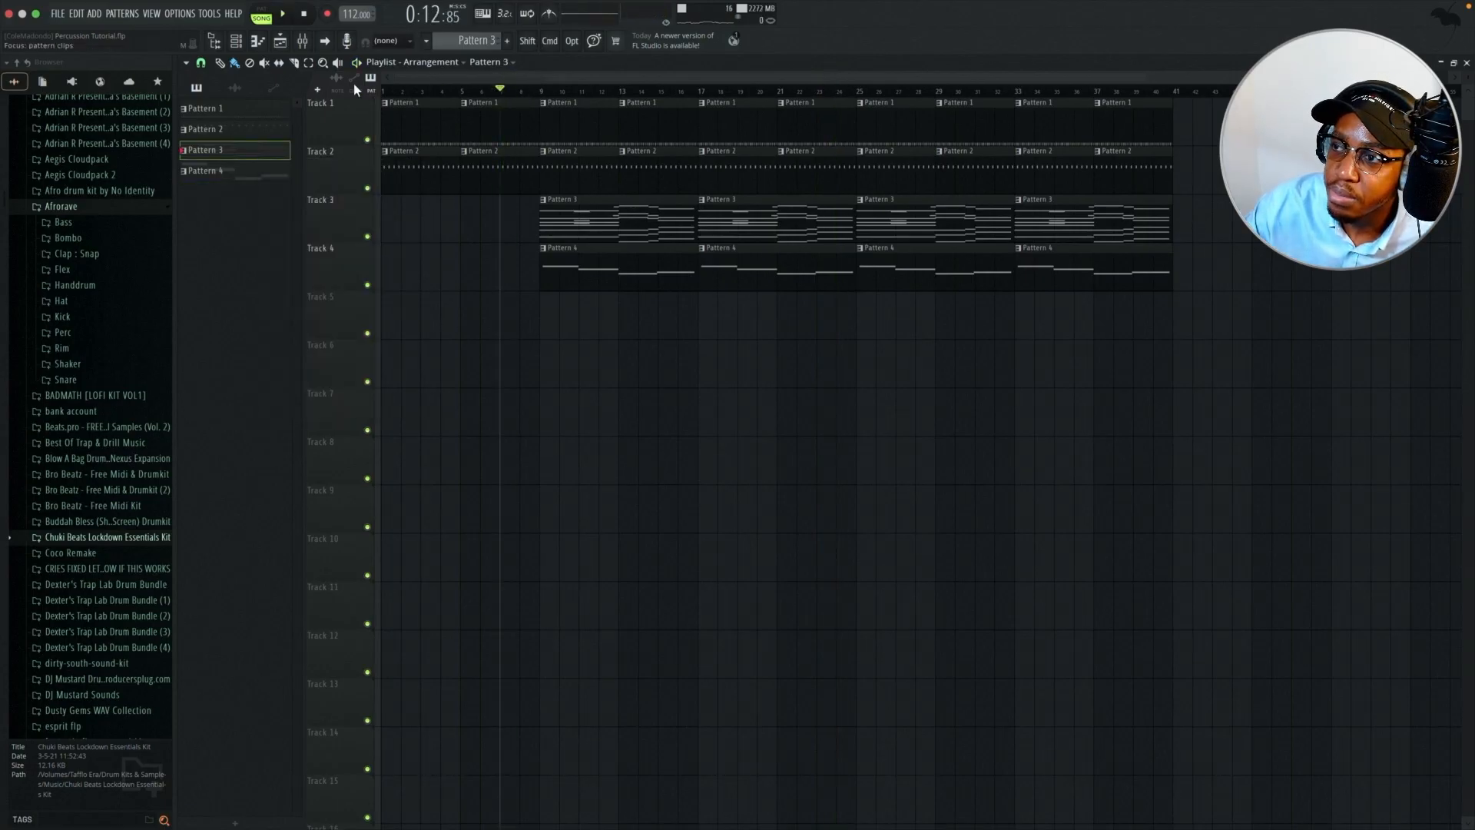
right_click(199, 154)
left_click(263, 330)
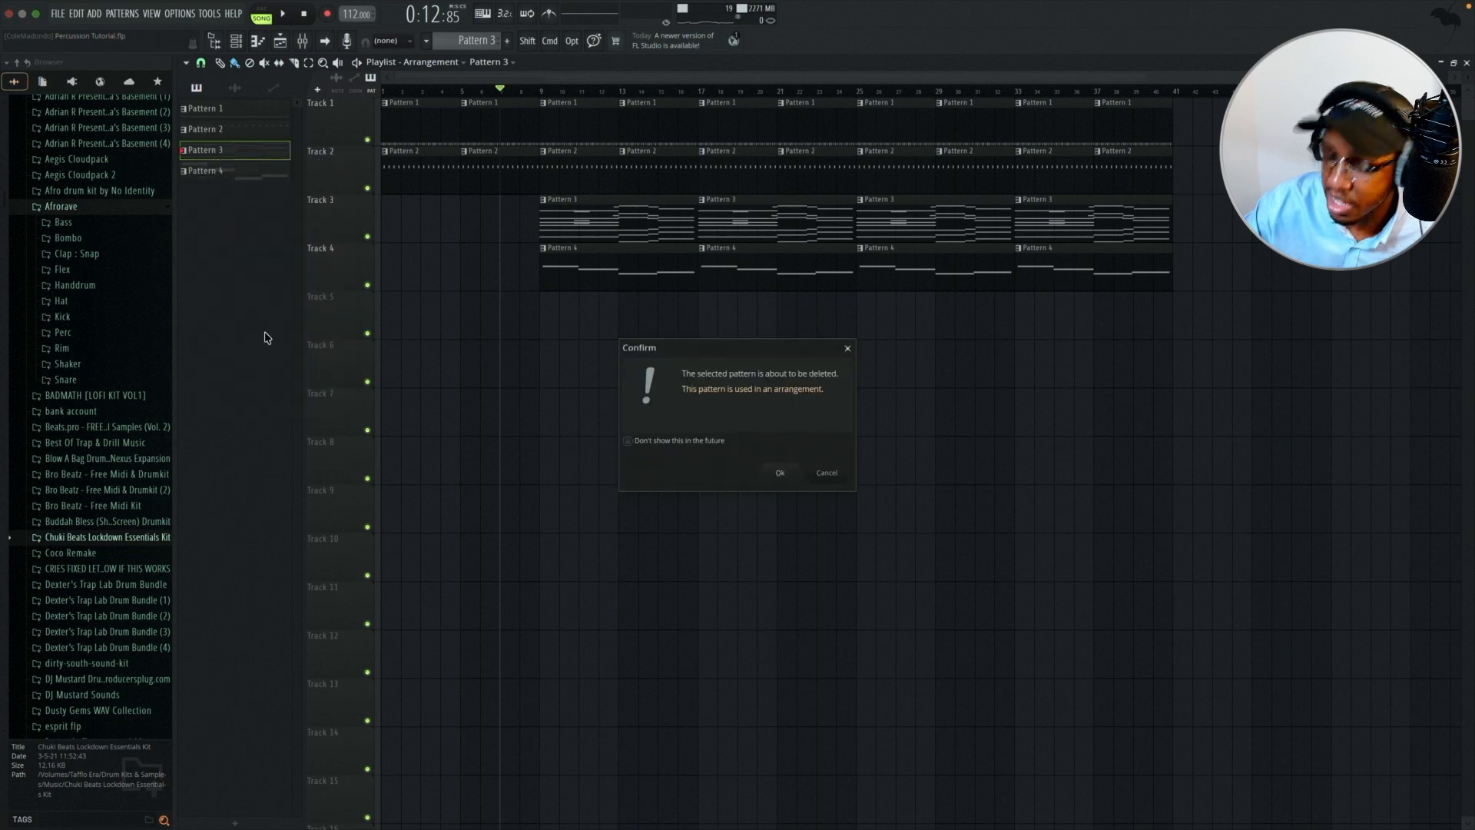
key("Return")
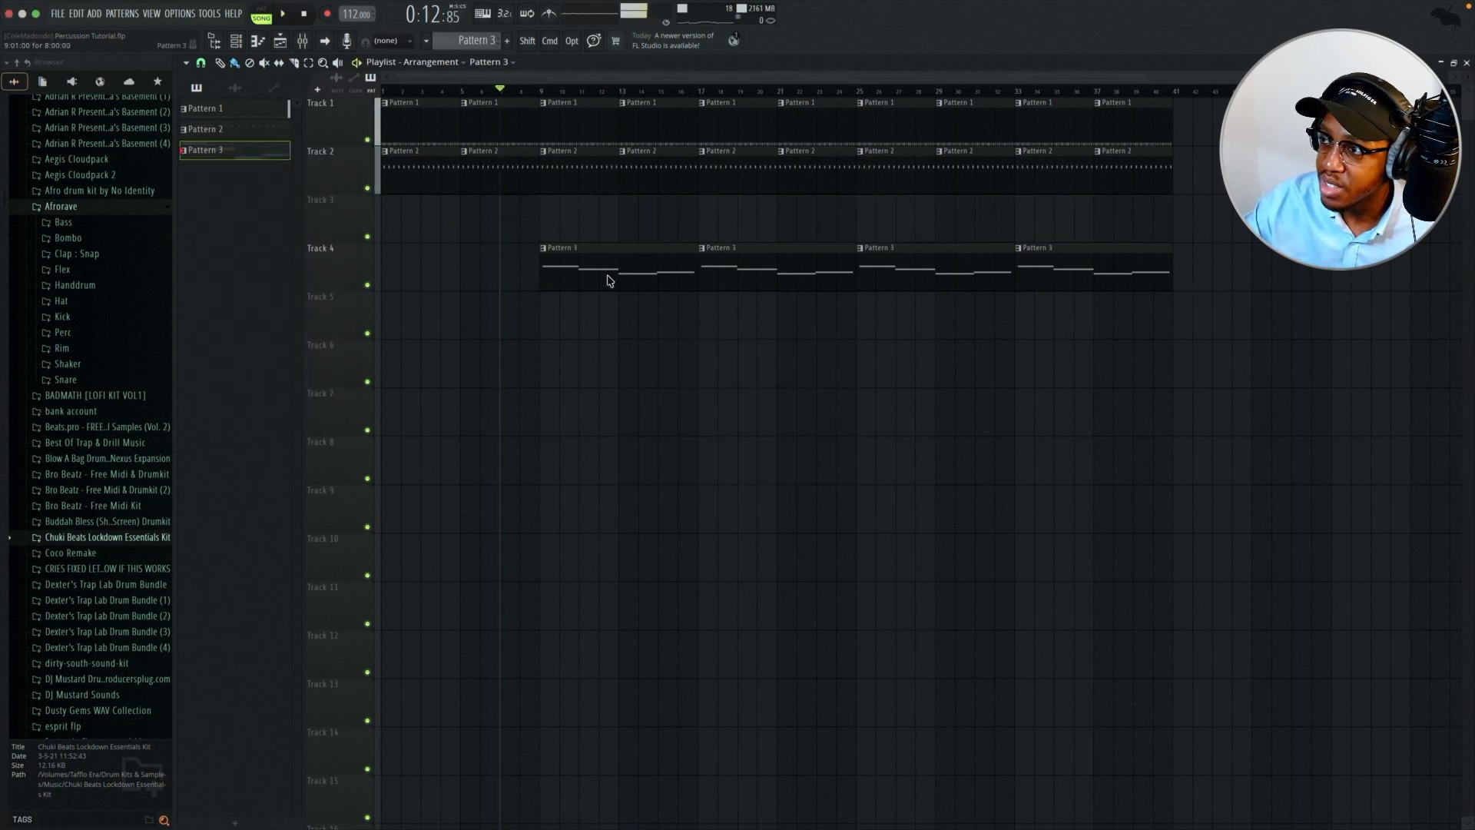
right_click(247, 165)
left_click(278, 329)
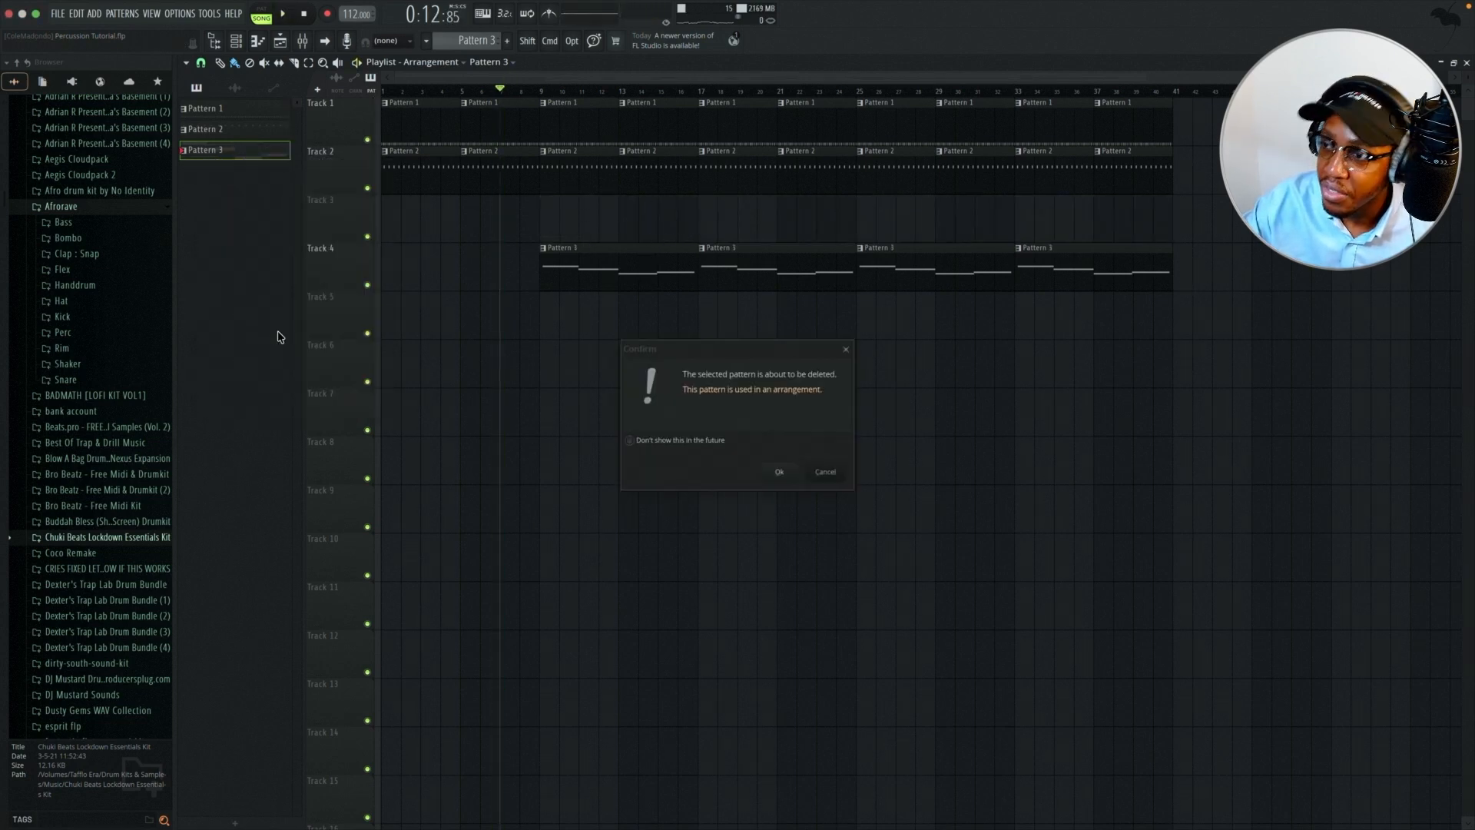
key("Return")
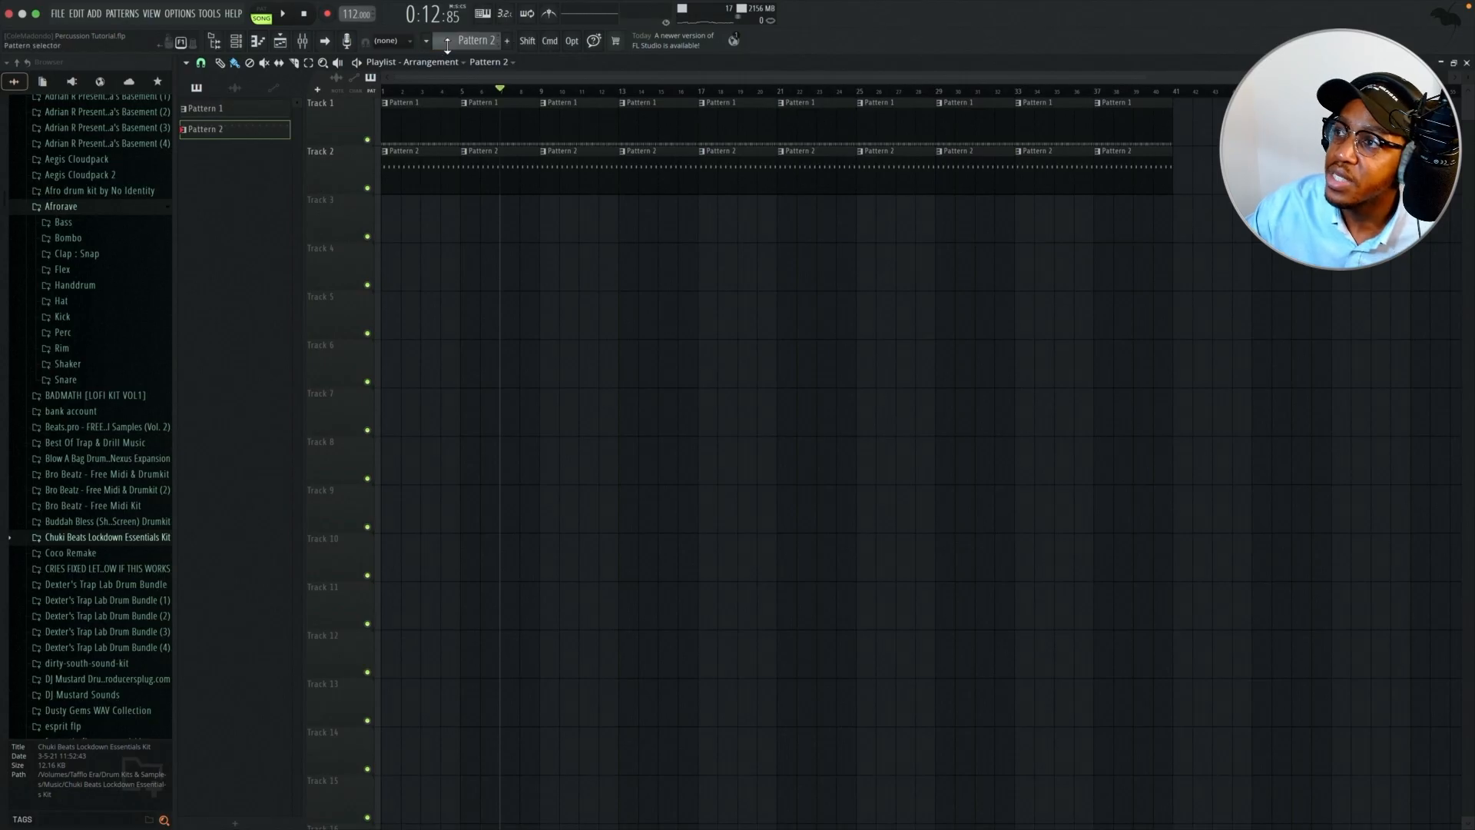
Select the Rhodes Basic channel in a new Pattern 3 and rehearse chords on the MIDI keyboard.
left_click(235, 42)
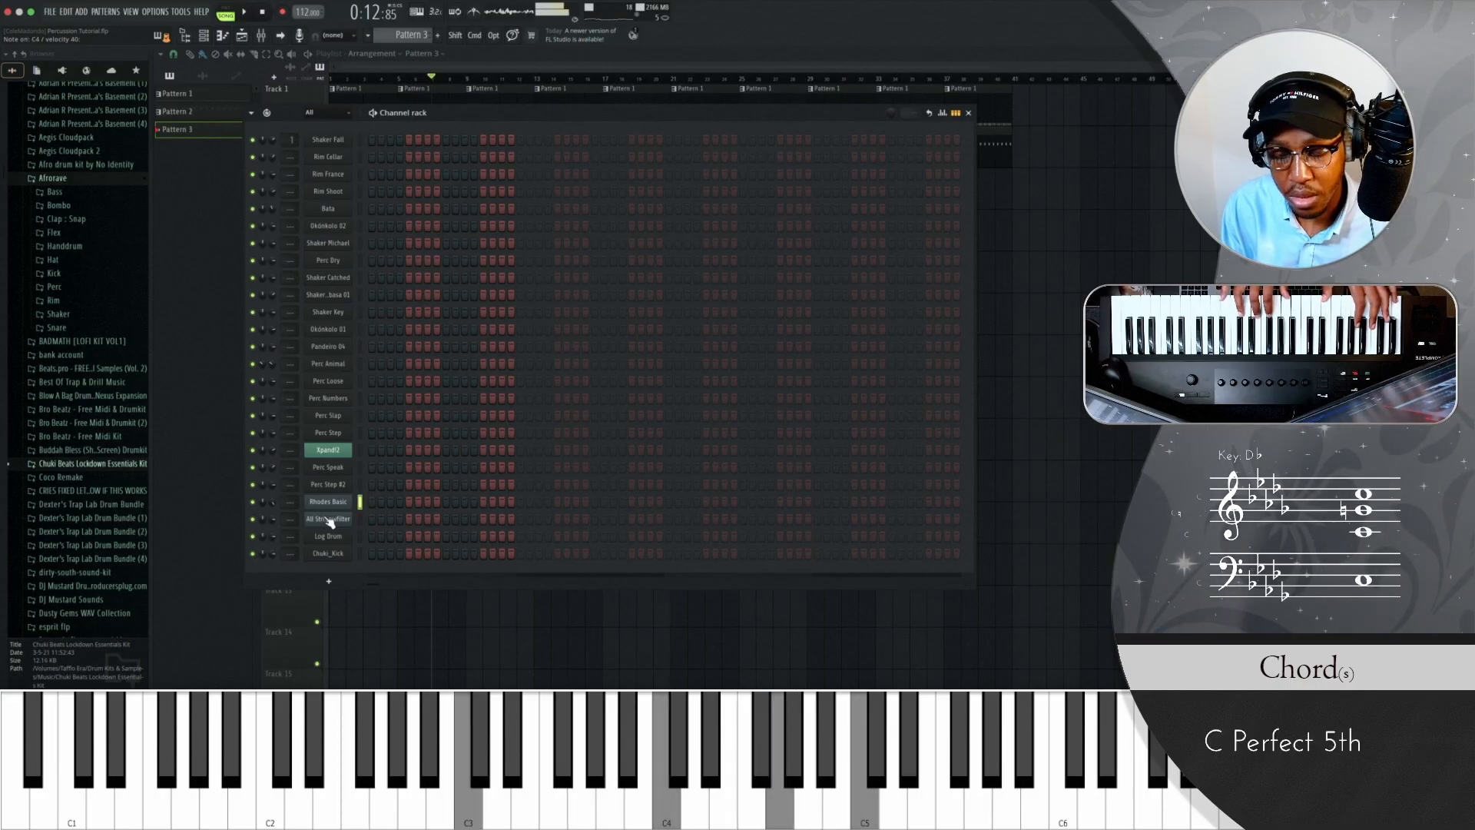
key("space")
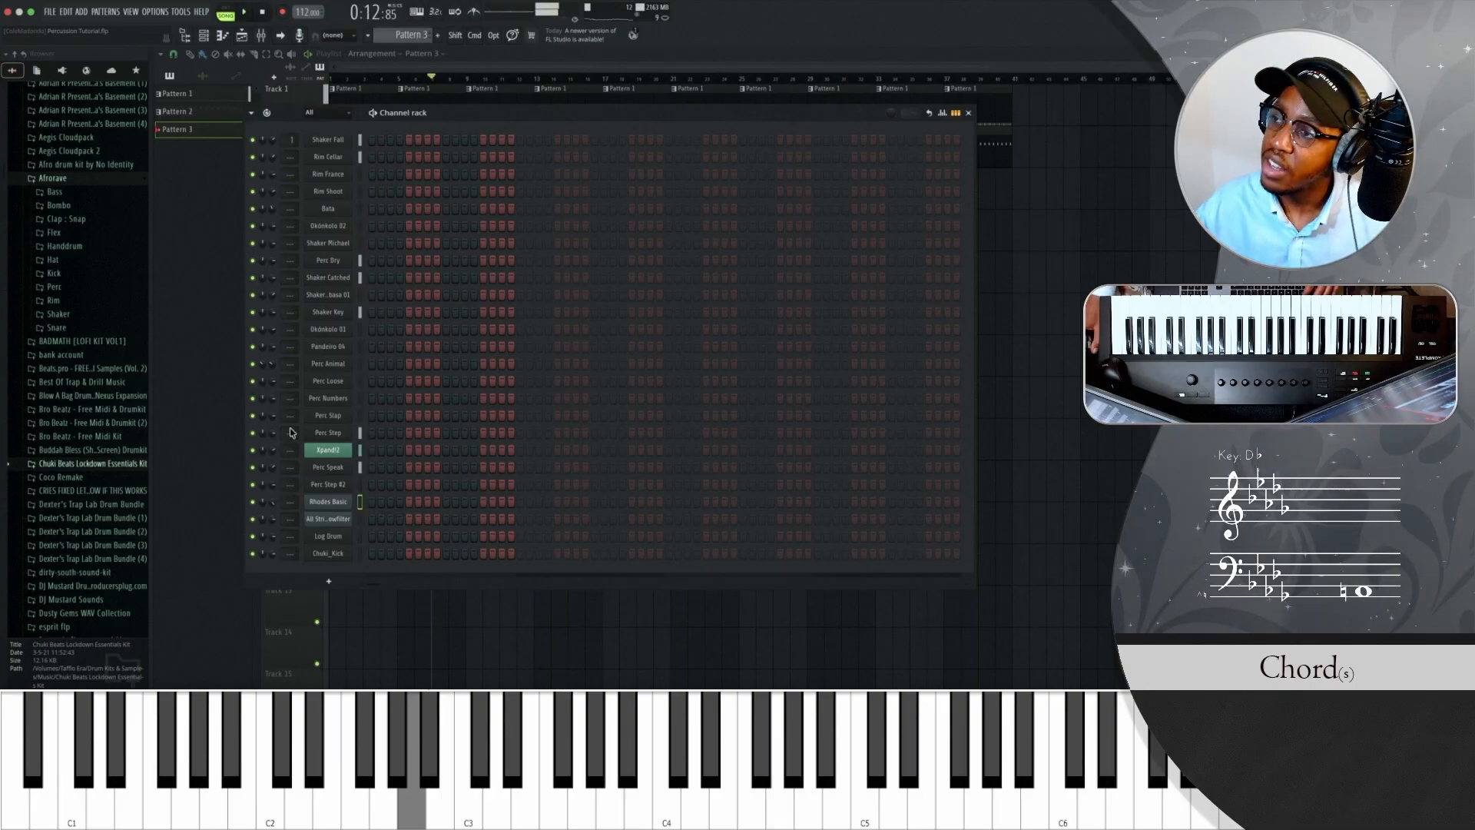
left_click(474, 67)
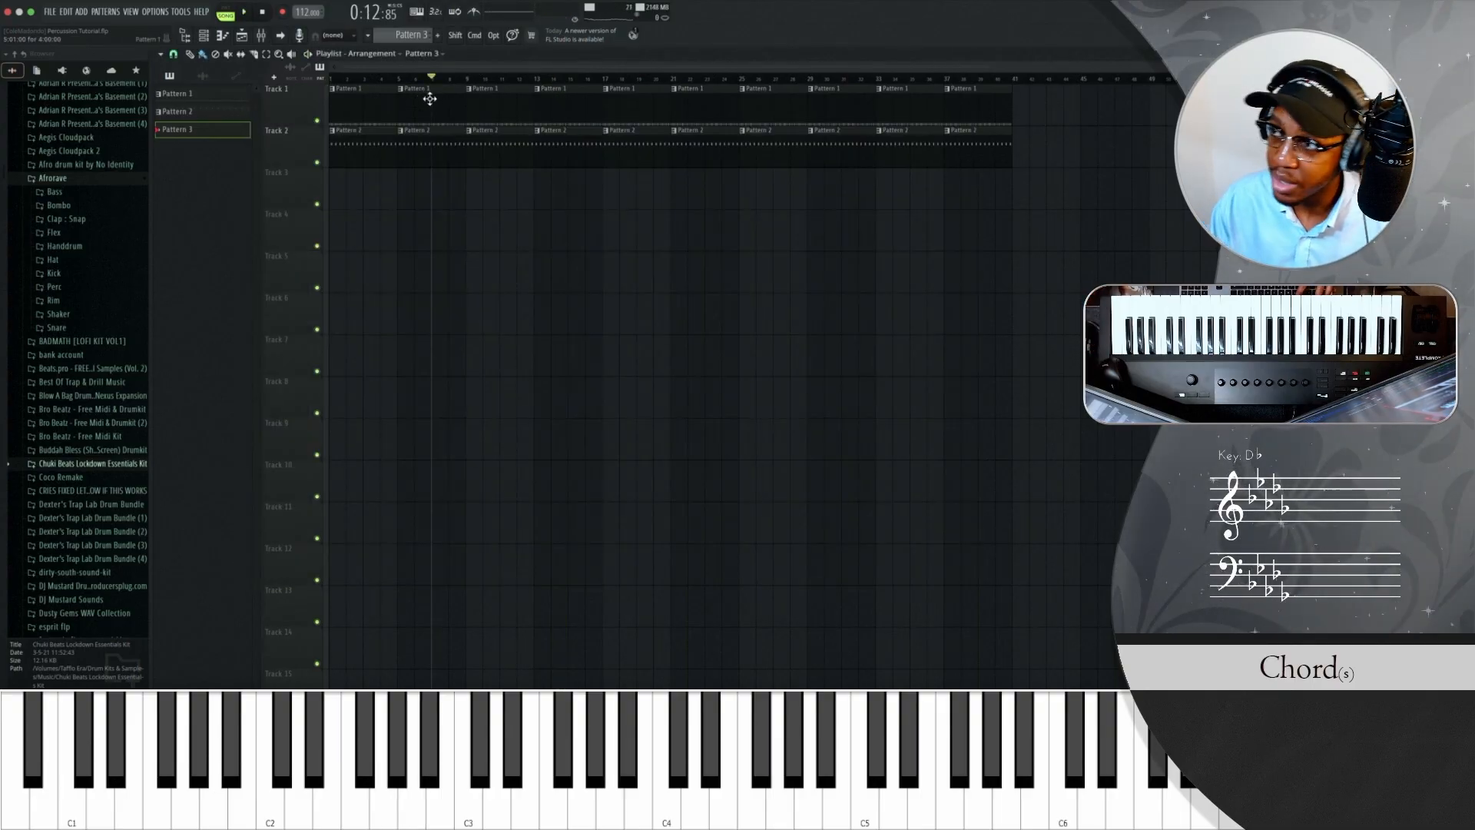
key("space")
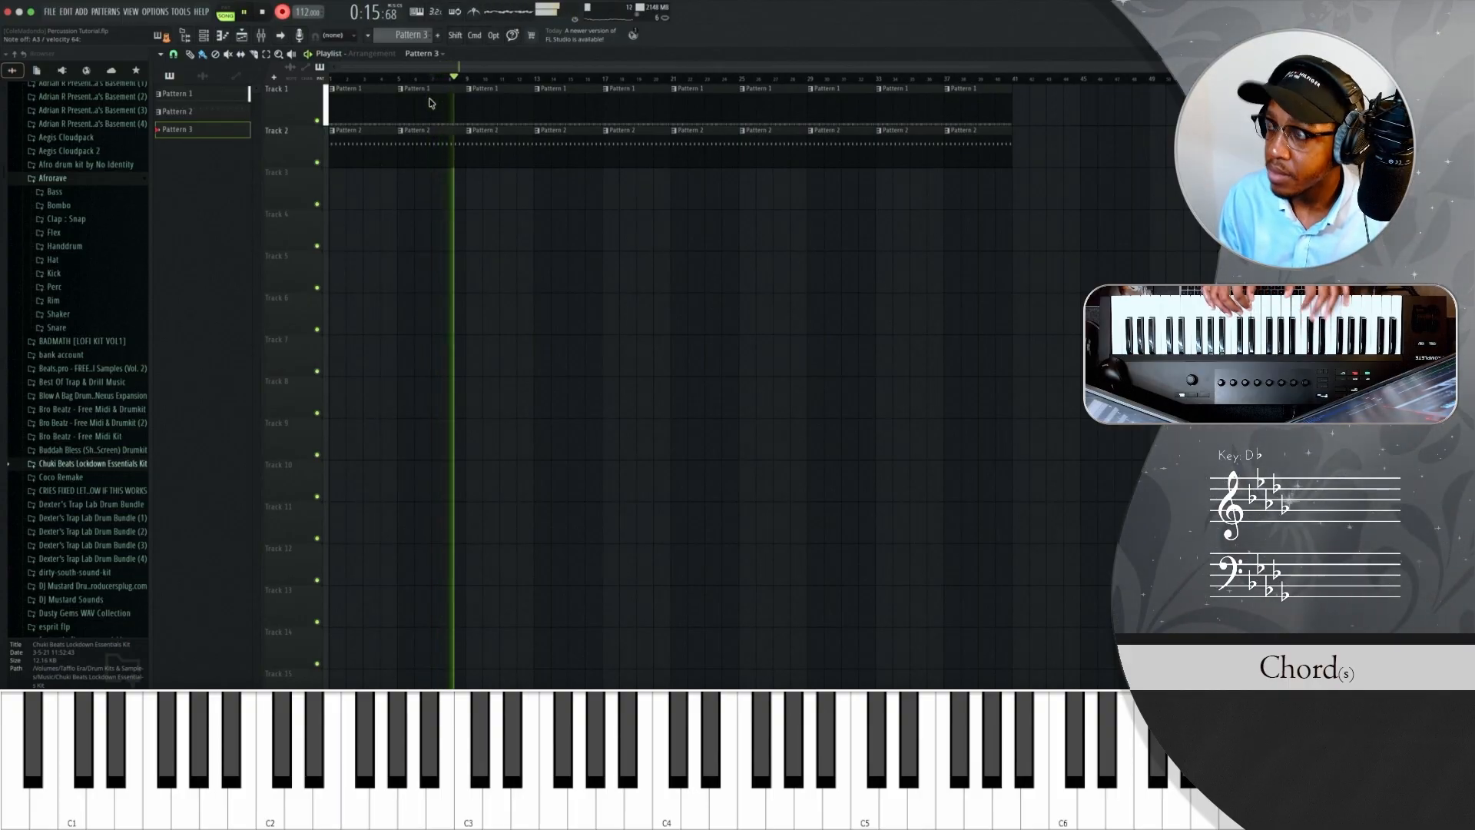
key("space")
key("super+z")
Record a Rhodes Basic chord performance into Pattern 3 and trim the clip's start on Track 3 to bar 9.
key("space")
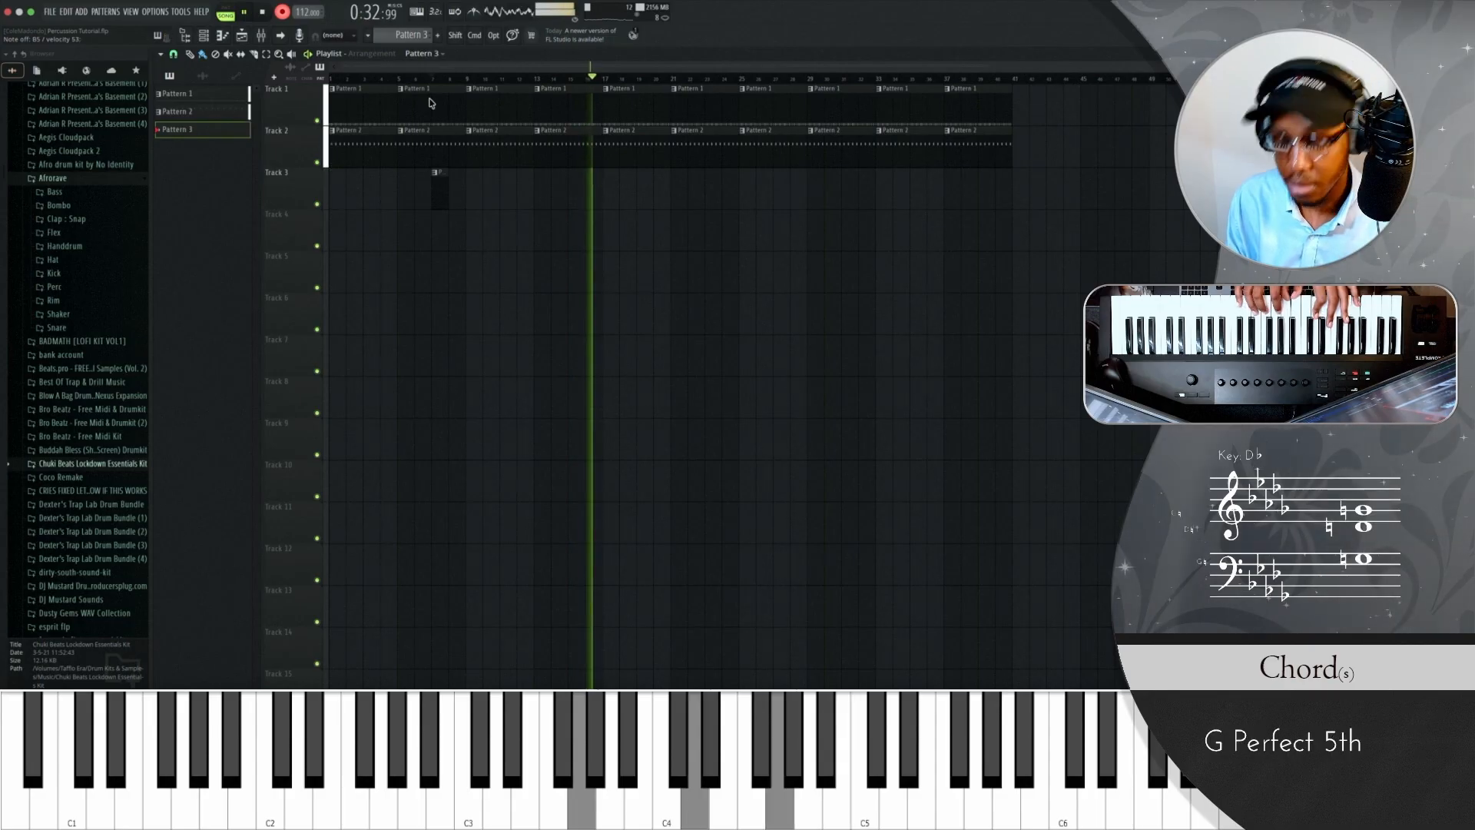
key("space")
key("space")
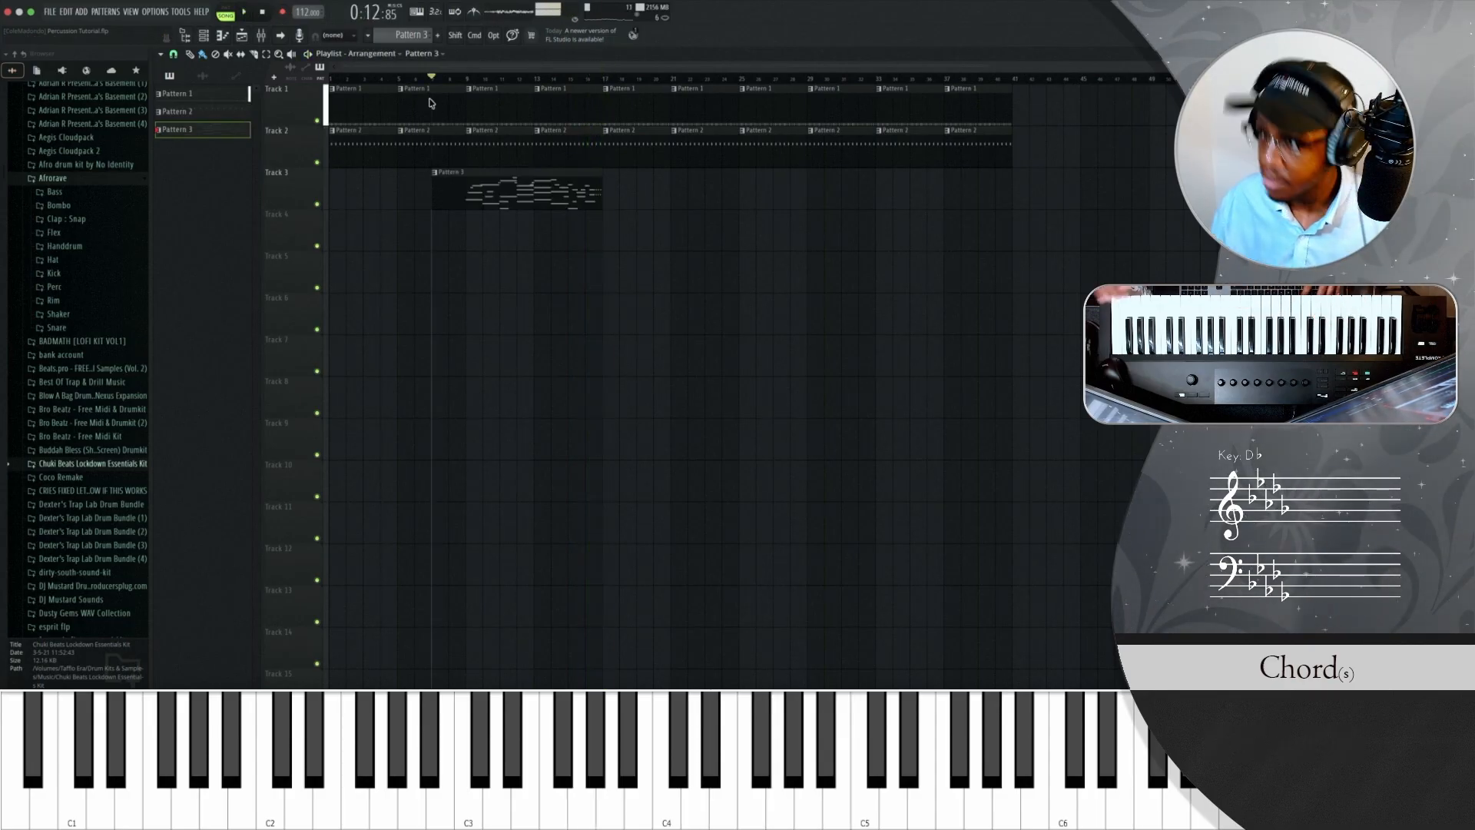
left_click_drag(433, 204, 467, 206)
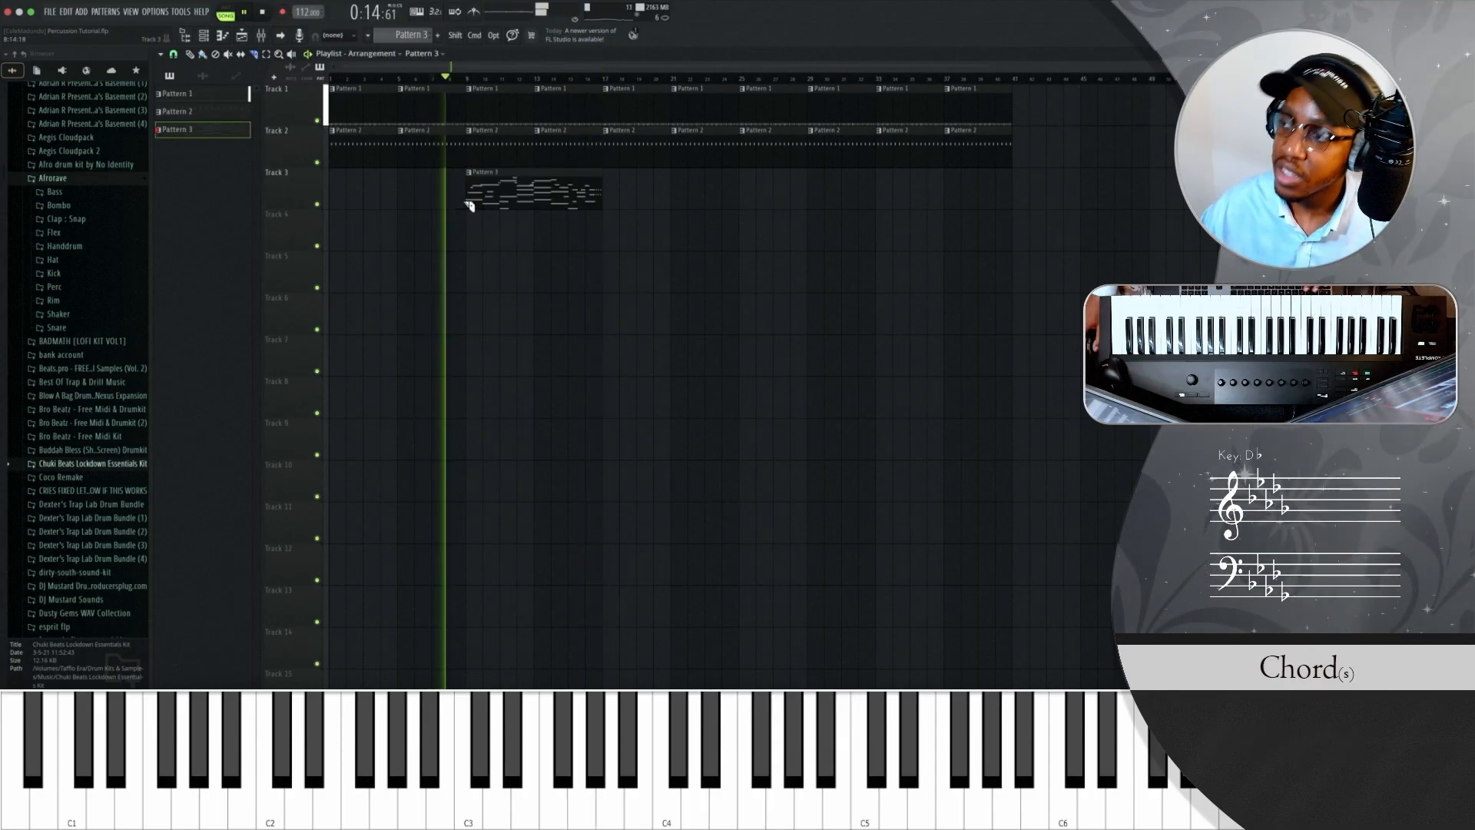
Quantize all Rhodes Basic notes in Pattern 3 with the Default template and the Leave duration option.
double_click(480, 201)
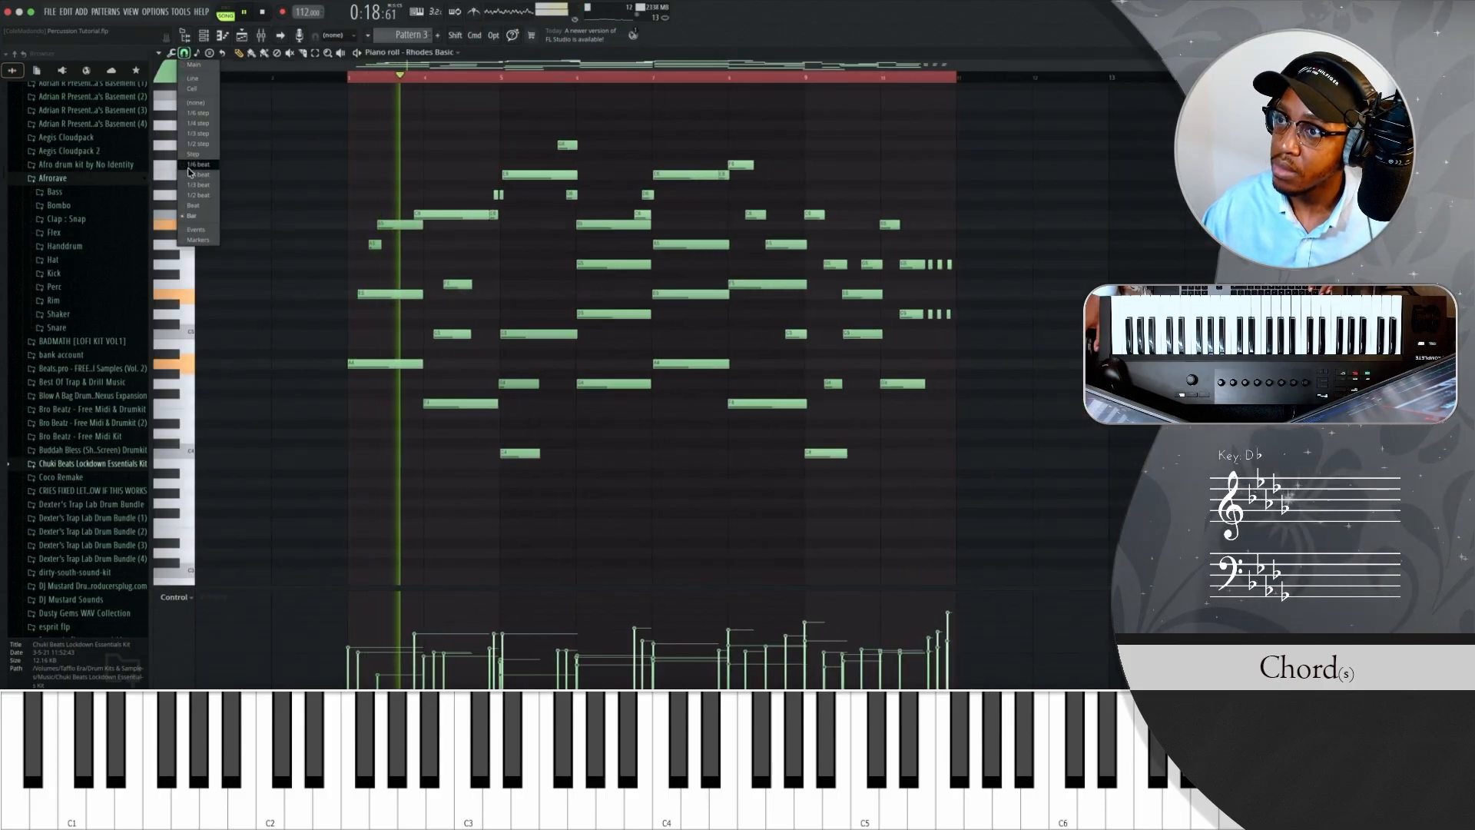
key("super+a")
key("alt+q")
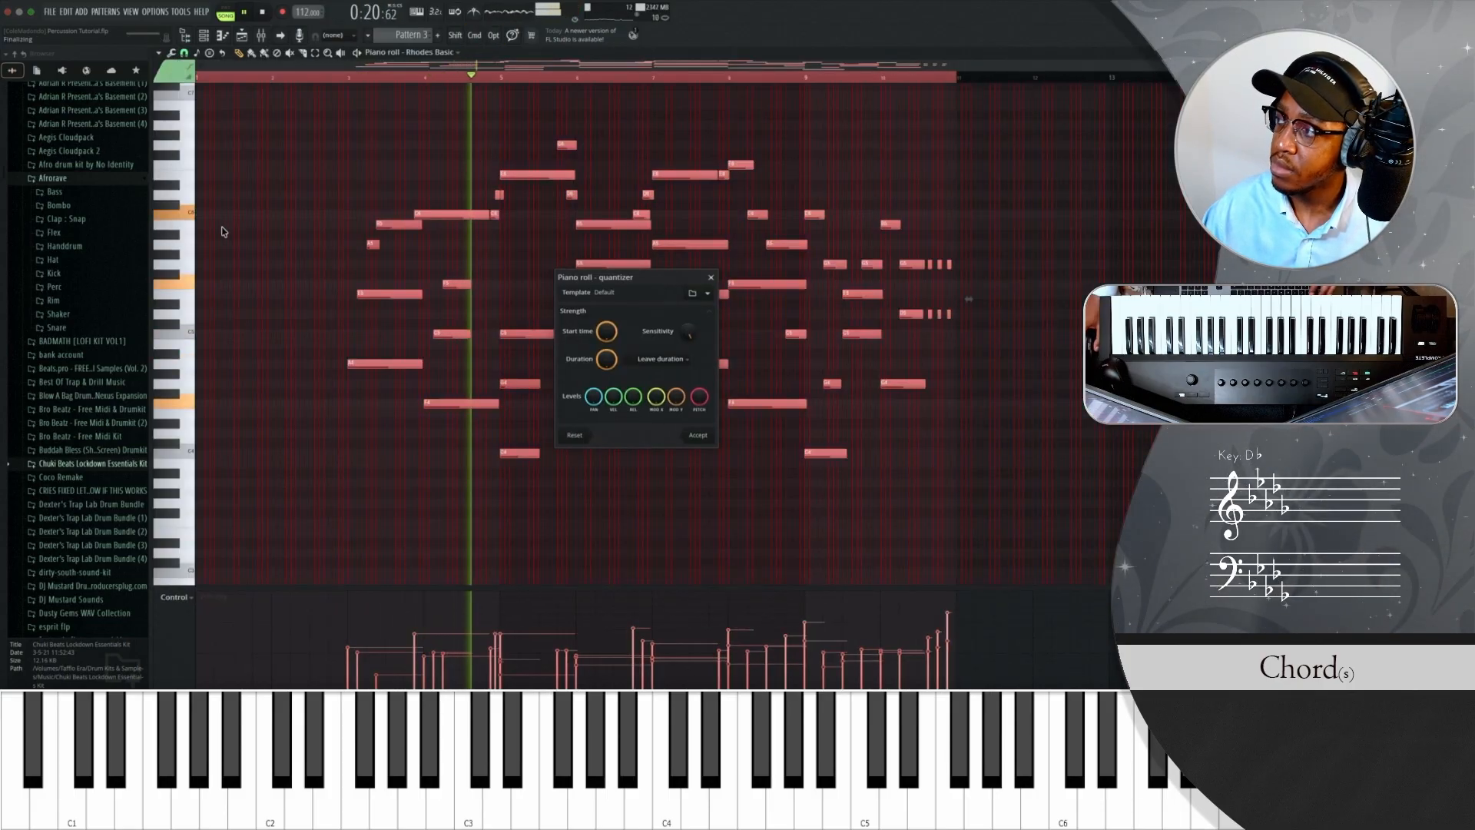
key("Return")
left_click(305, 265)
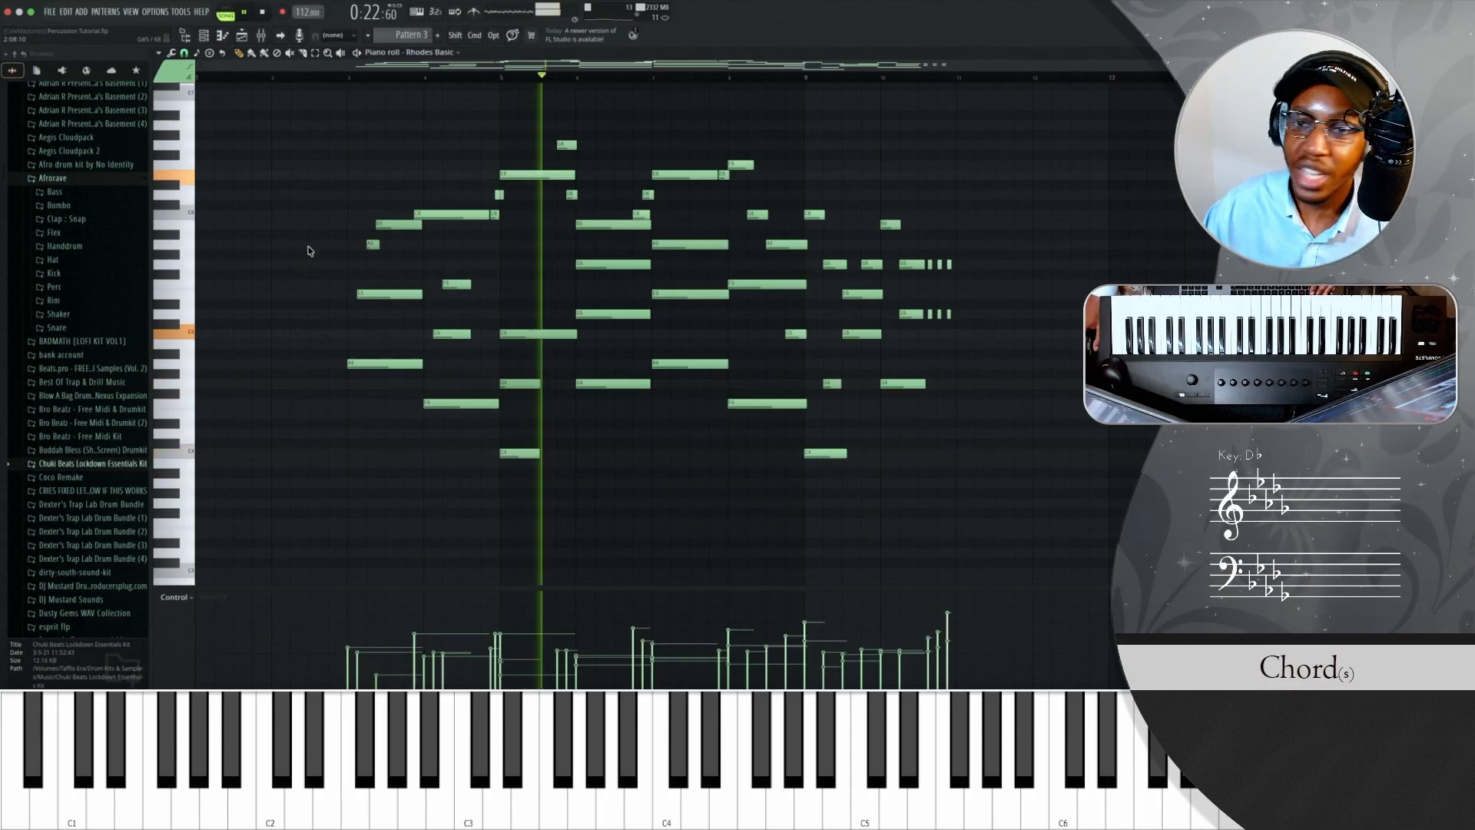
Repeat the Pattern 3 clip along Track 3 from bar 1 up to bar 41 and save the project.
left_click(212, 37)
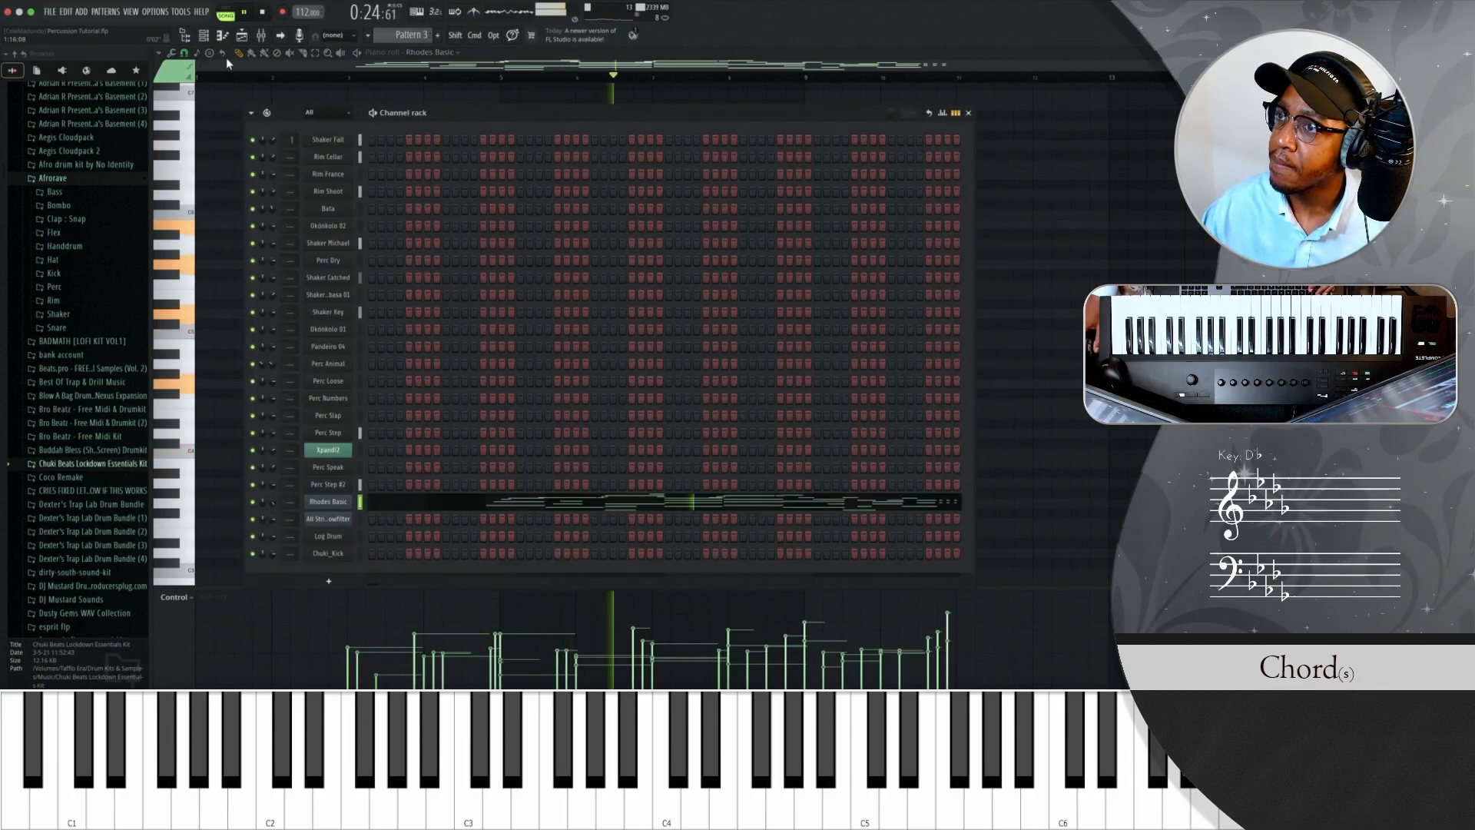
left_click(241, 36)
left_click_drag(551, 177, 565, 229)
key("super+b")
key("super+b")
key("super+b")
key("super+d")
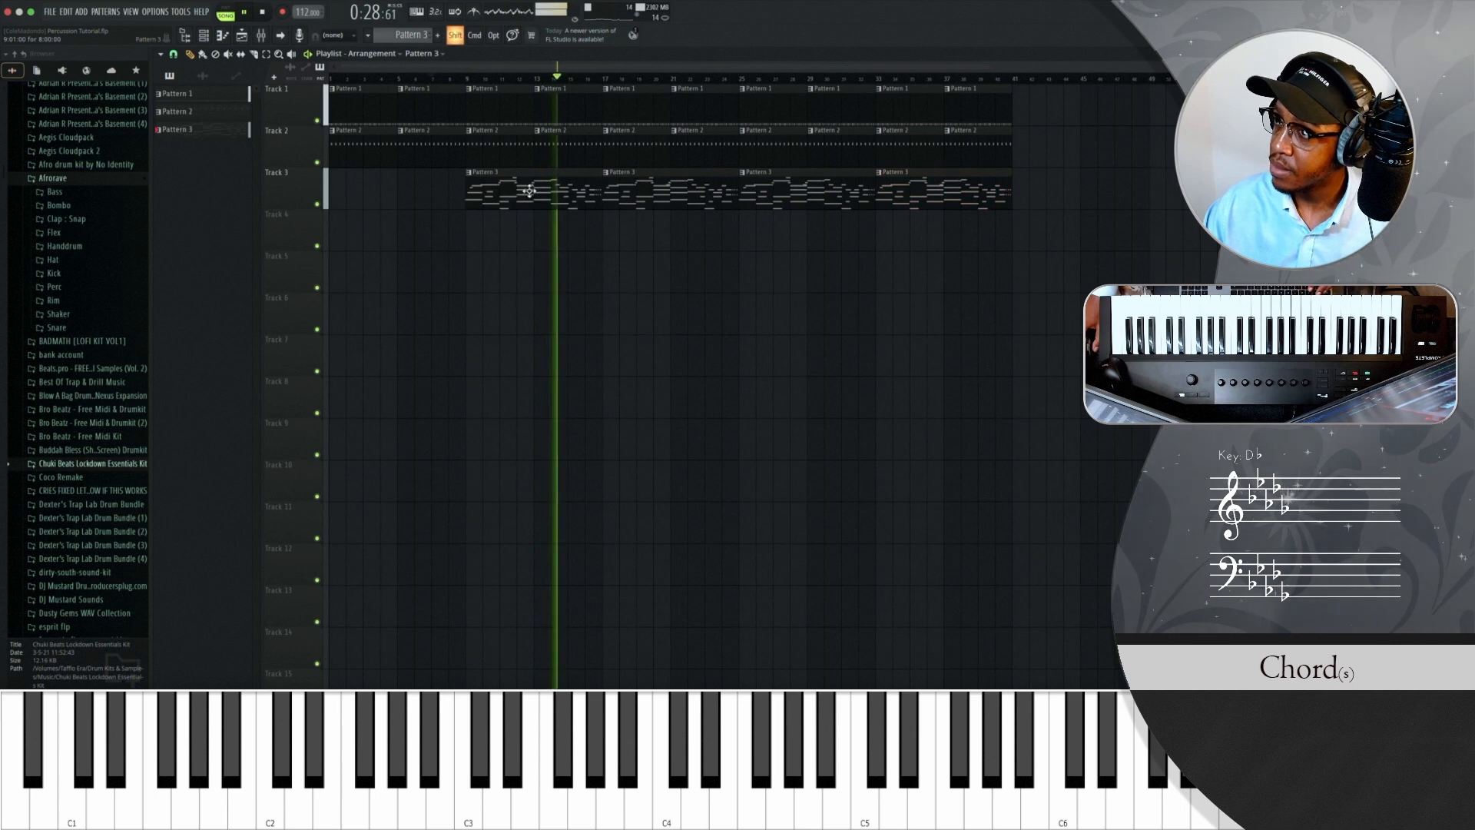
left_click(366, 190)
key("super+s")
Create Pattern 4 during playback and place its clip on Track 4 at bar 9.
left_click(222, 37)
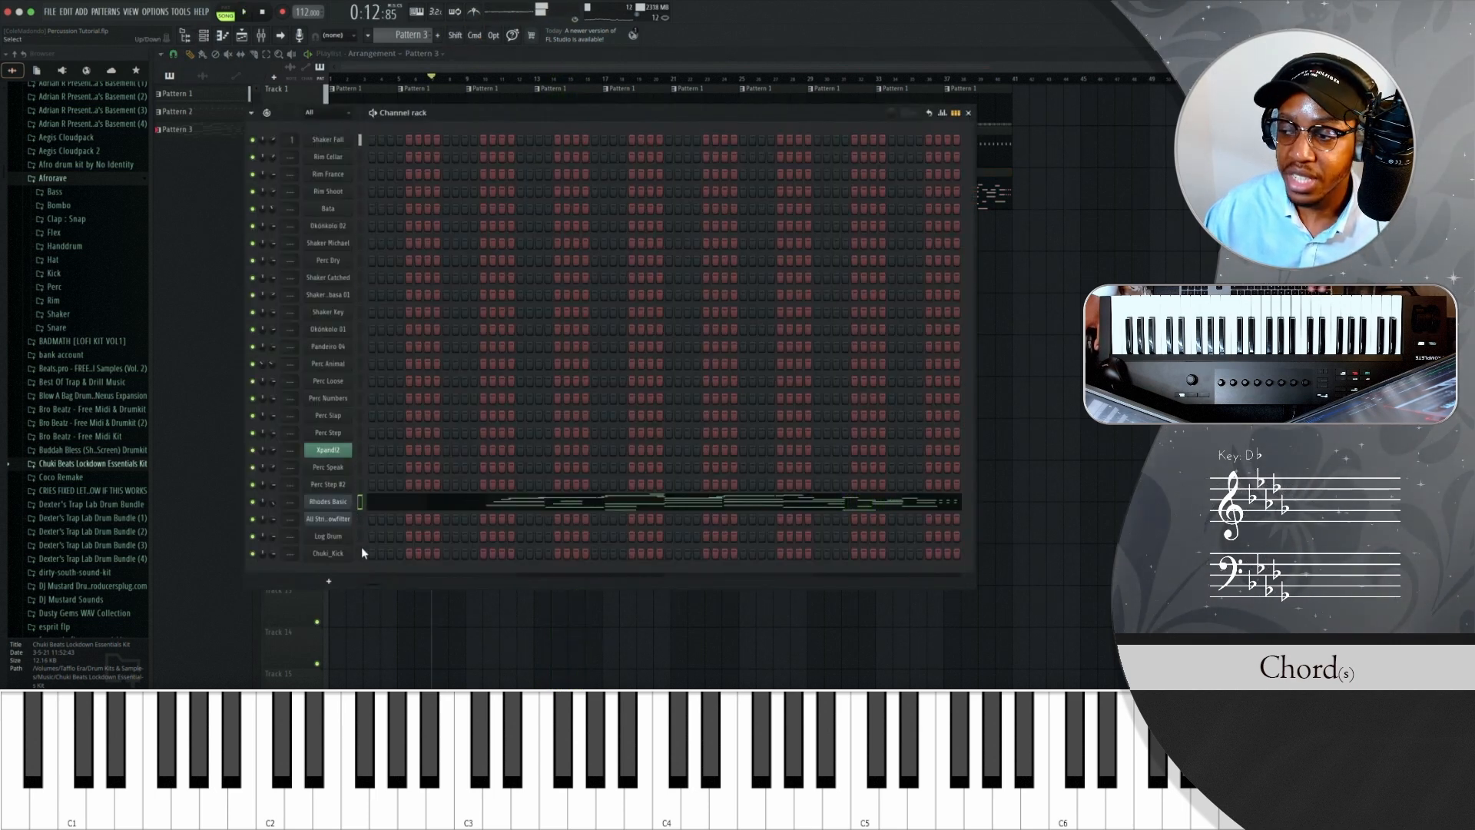
key("space")
left_click(437, 35)
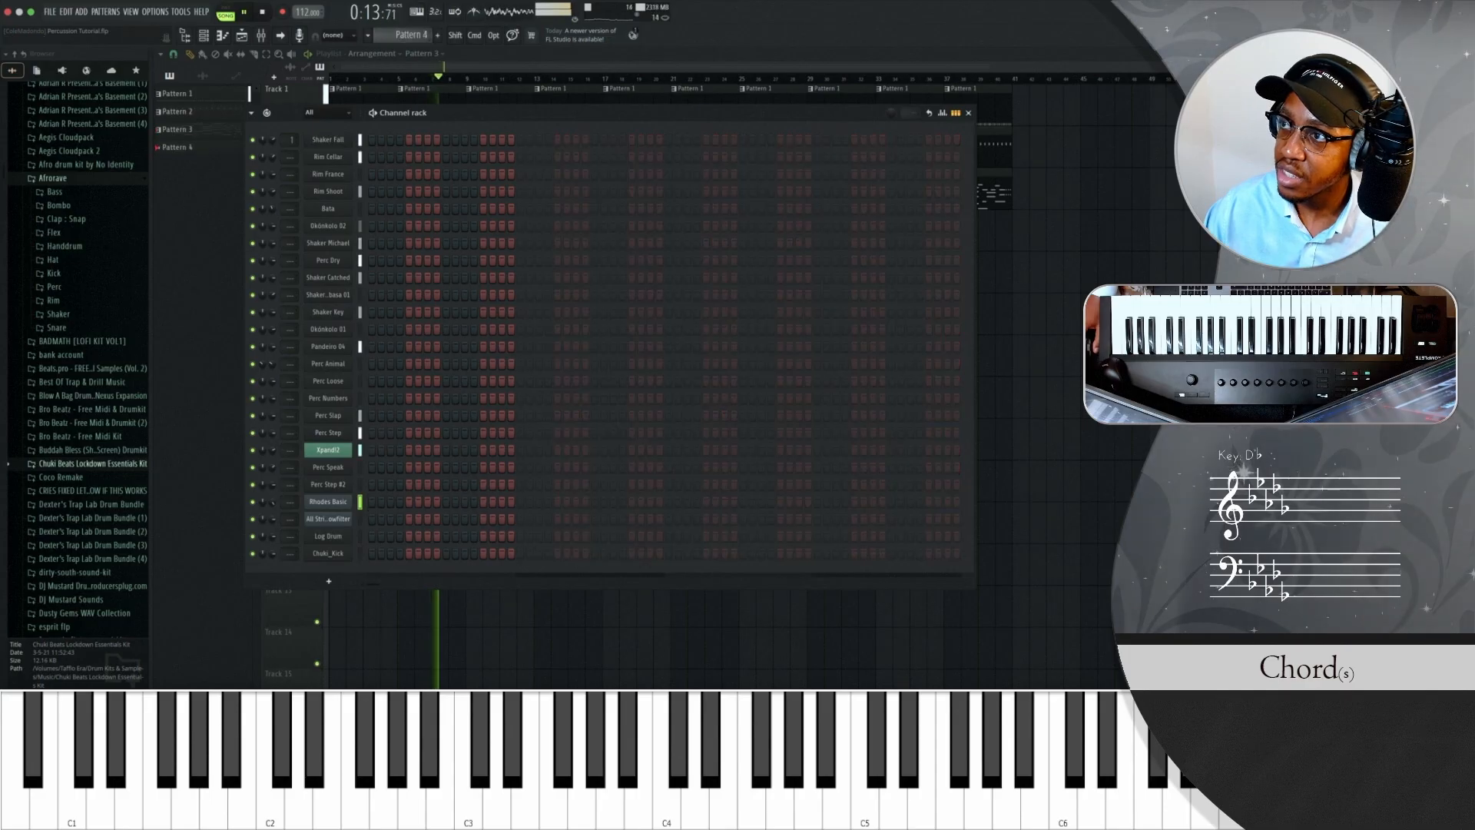
left_click(434, 69)
left_click(473, 241)
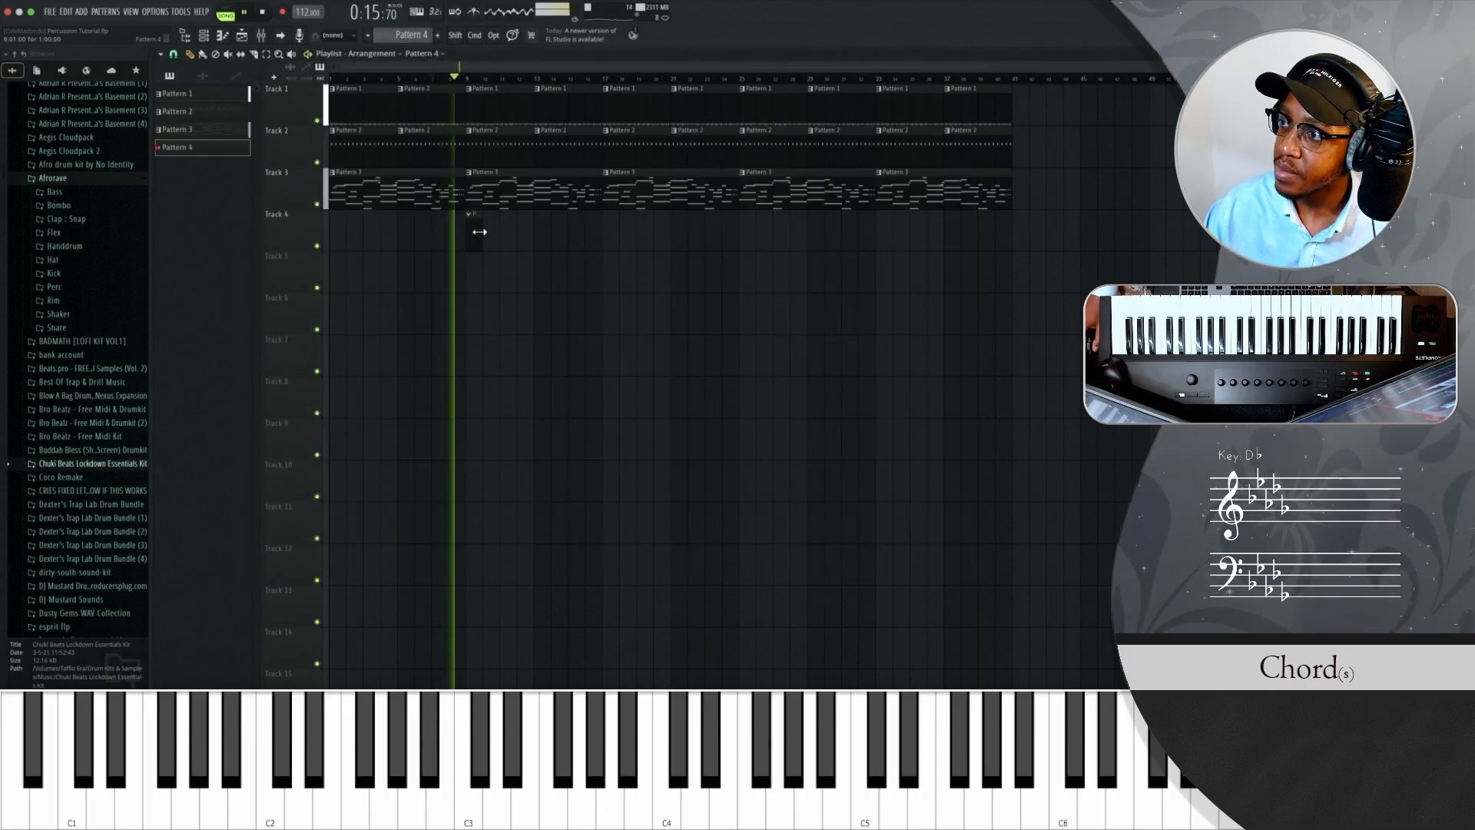
Fill Track 4 with back-to-back four-bar Pattern 4 clips from bar 1 up to bar 41.
left_click_drag(480, 232, 425, 230)
key("ctrl+b")
key("ctrl+b")
key("ctrl+b")
key("ctrl+b")
key("ctrl+b")
key("ctrl+b")
key("ctrl+b")
left_click_drag(478, 227, 377, 228)
key("super+b")
key("super+d")
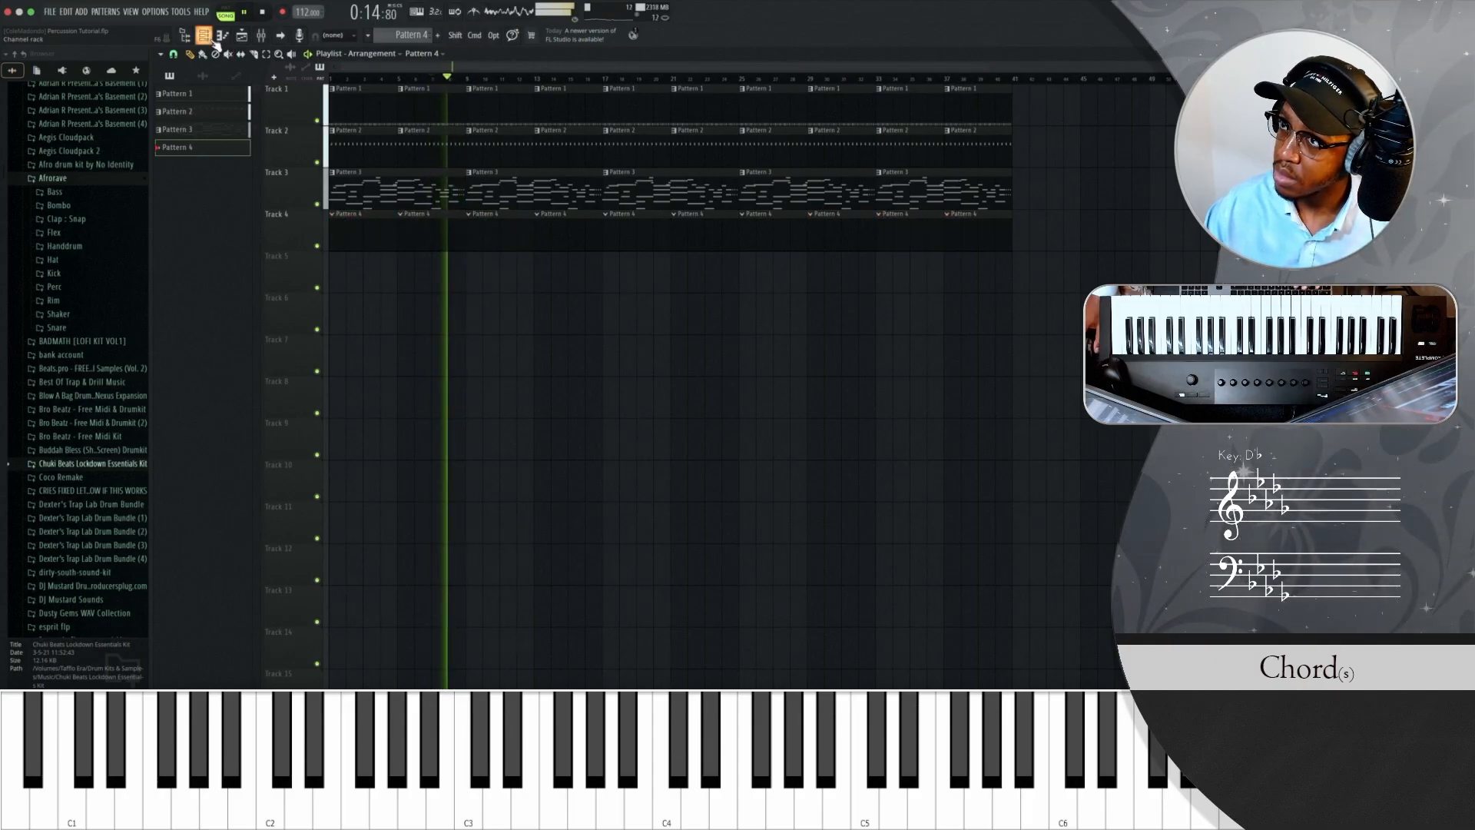
Program a two-bar Chuki_Kick rhythm in Pattern 4 on steps 1, 4, 8, 9, 12, 15, 17, 20, 23, 25, 27 and 31.
left_click(204, 35)
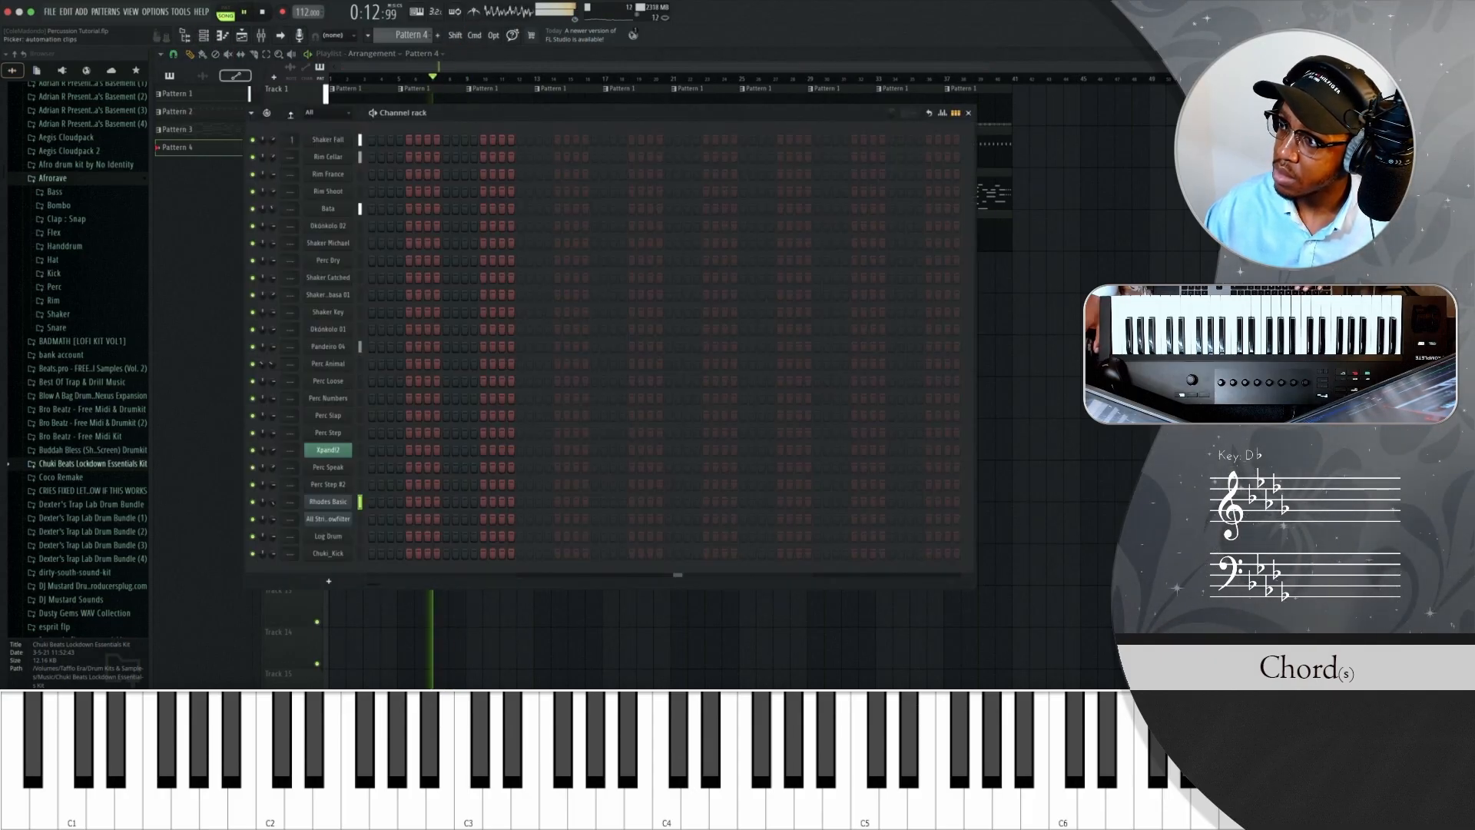
left_click(399, 553)
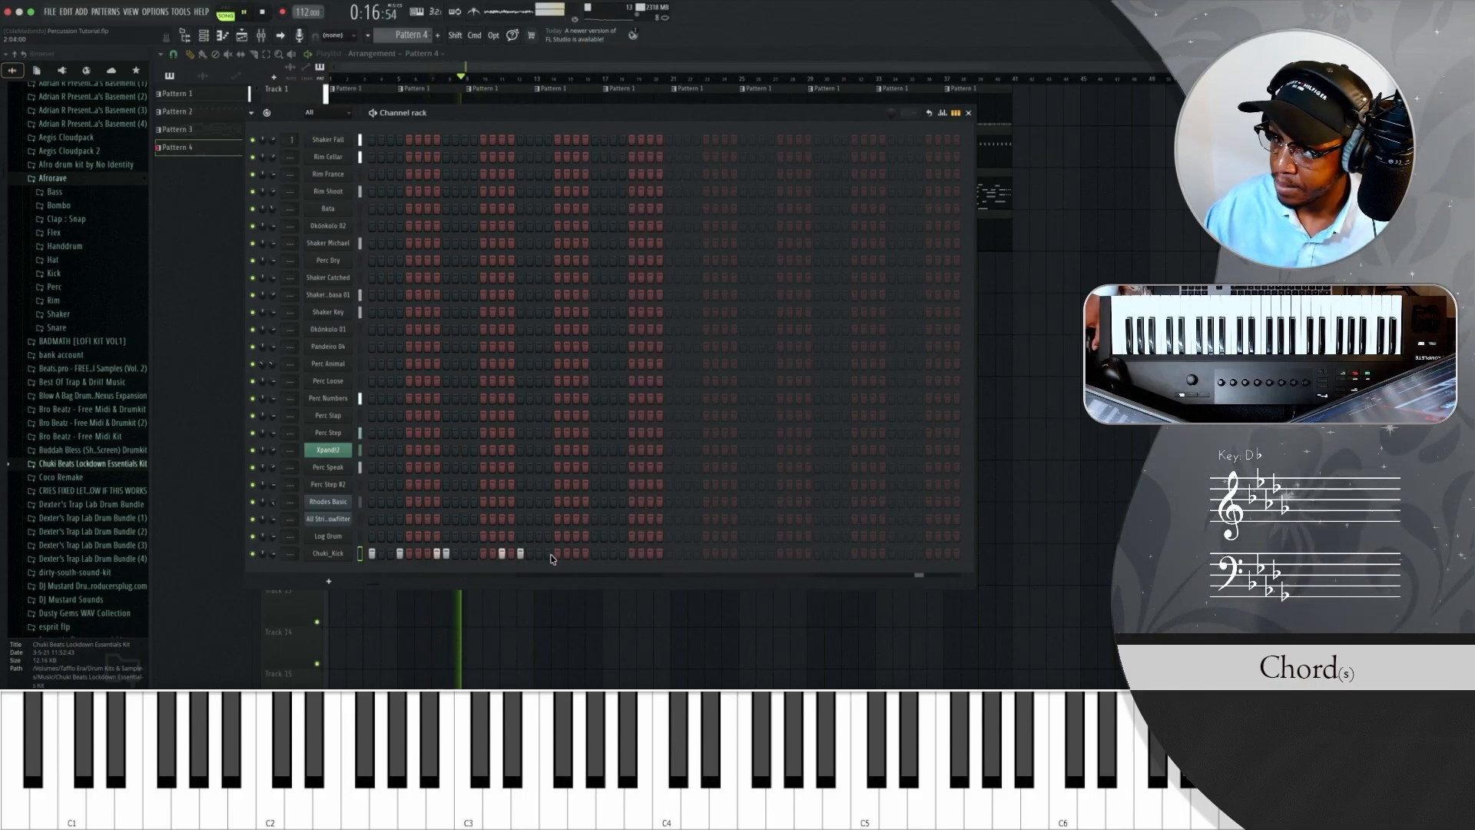
left_click(595, 554)
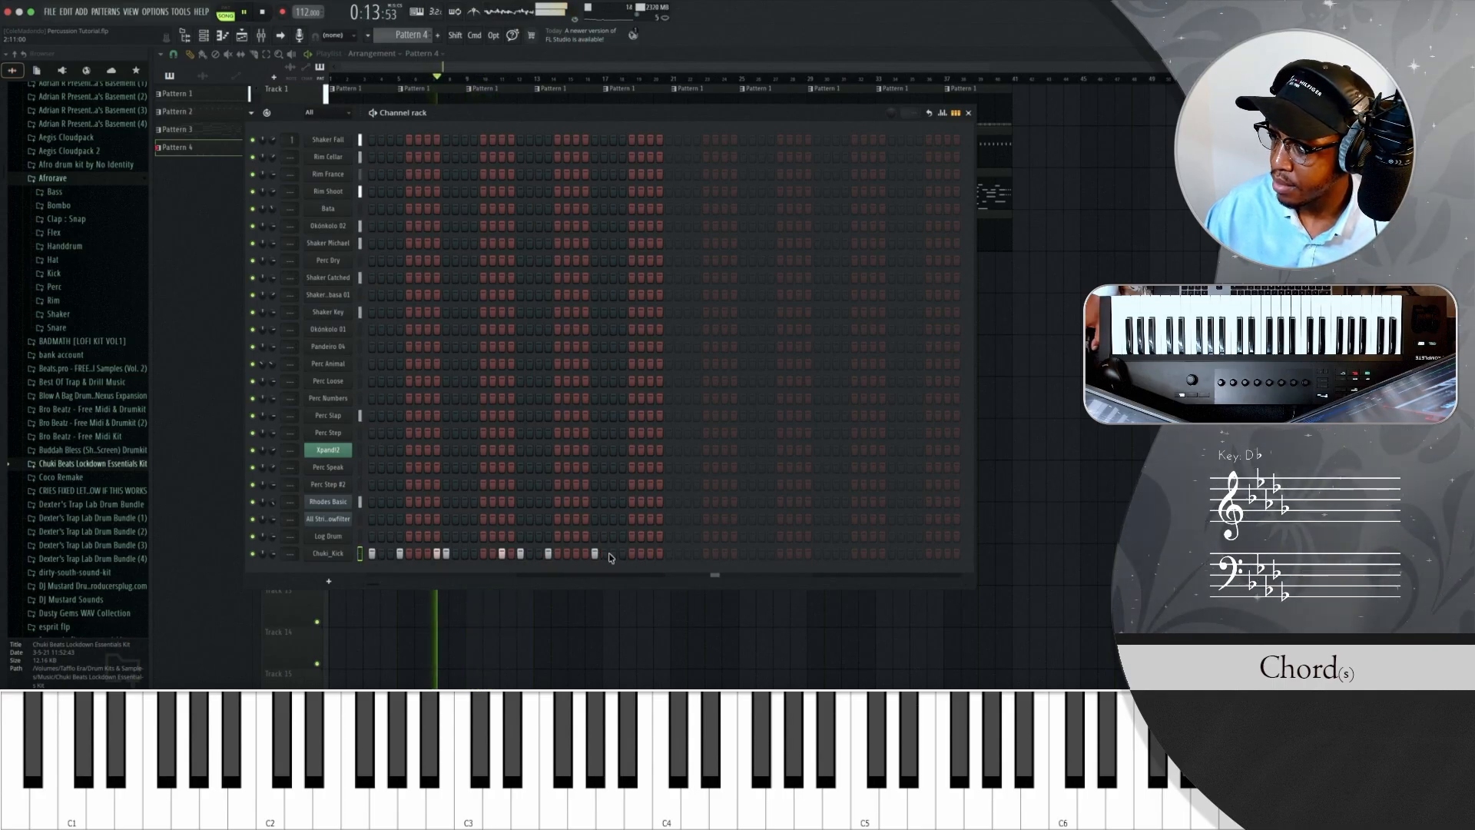
left_click(474, 553)
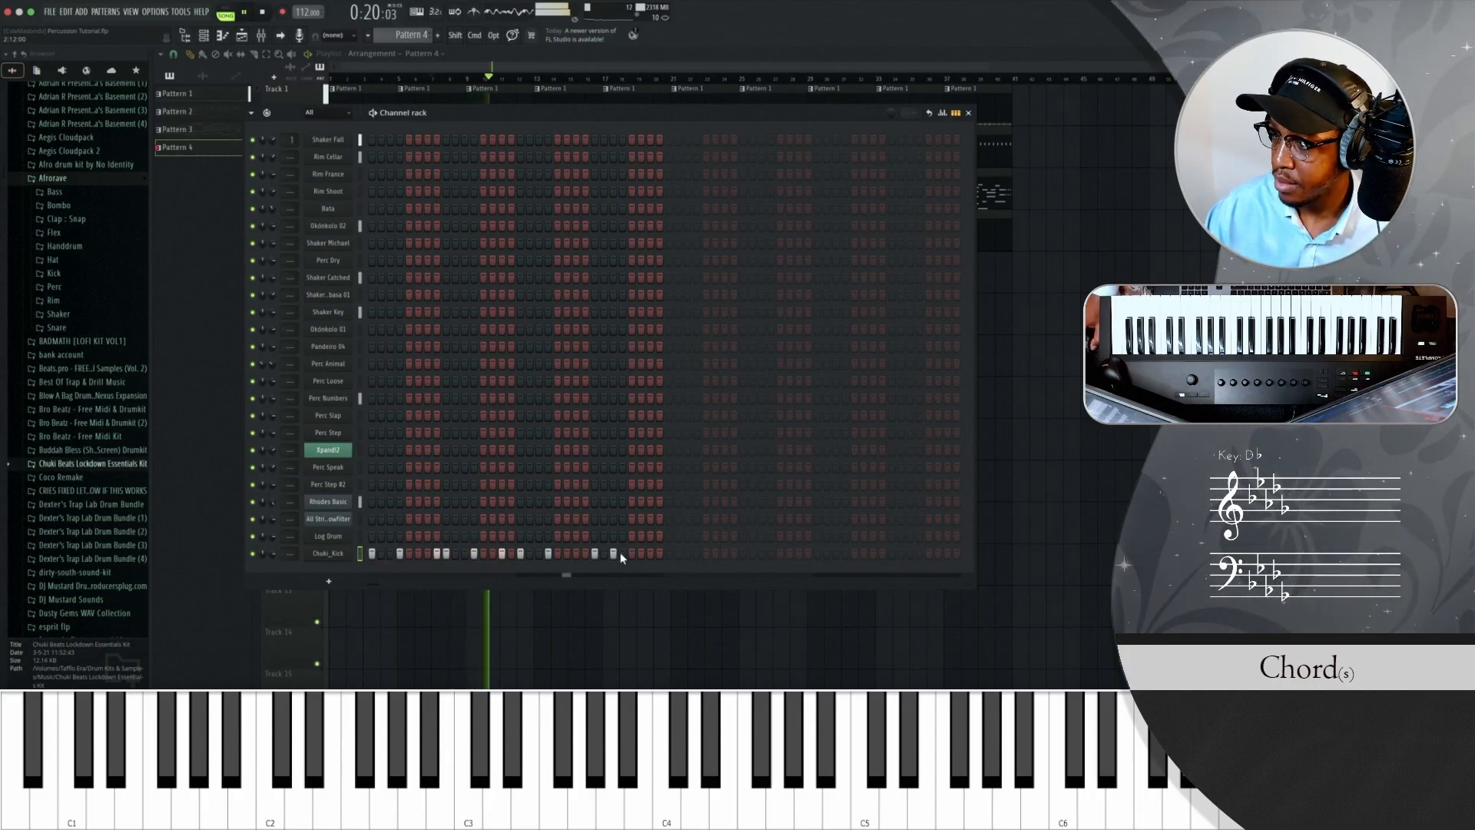
left_click(650, 553)
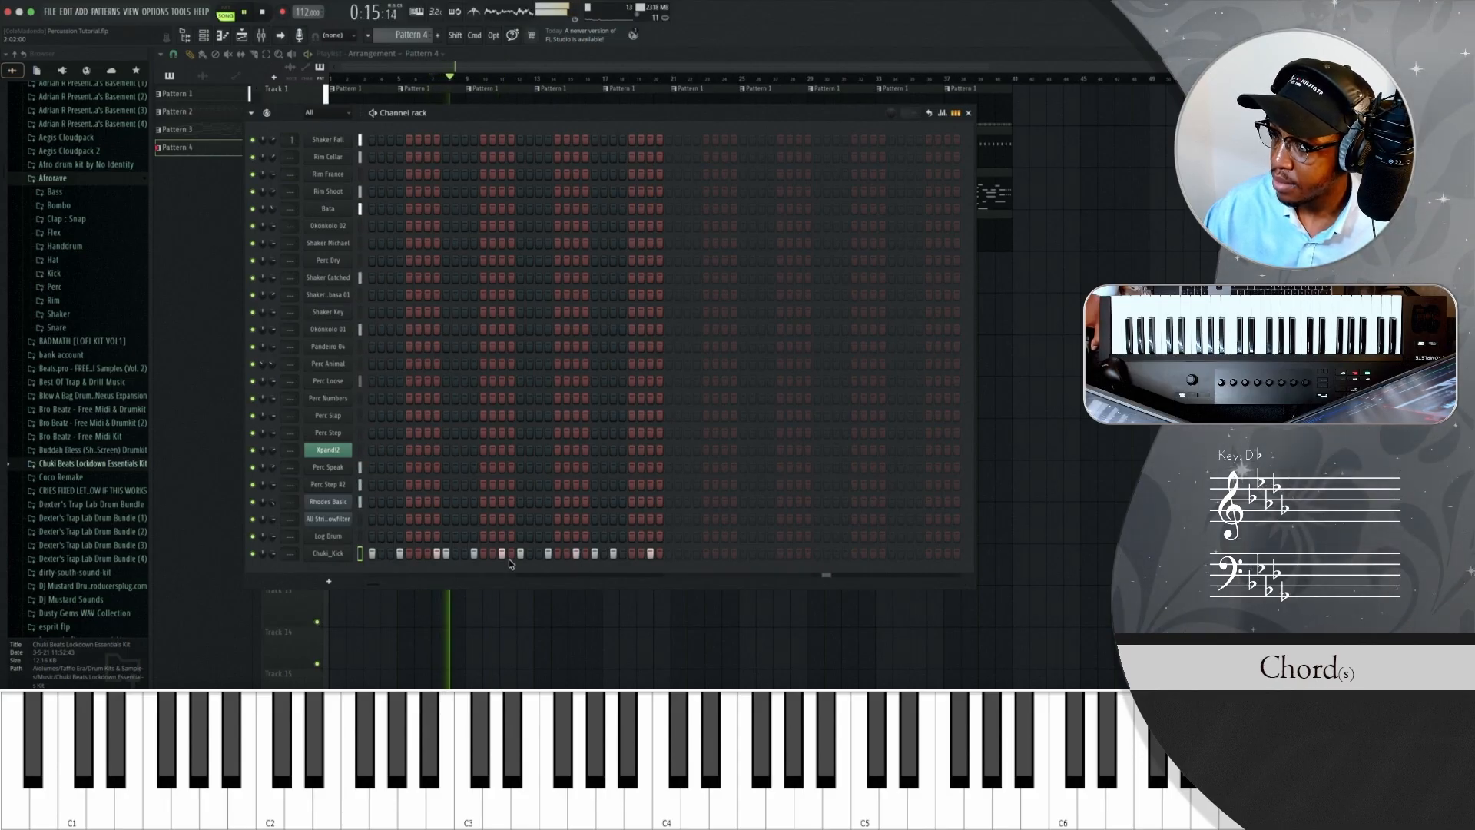
Duplicate the two-bar Chuki_Kick notes in the piano roll to fill four bars of Pattern 4, and save the project.
right_click(338, 553)
left_click(377, 628)
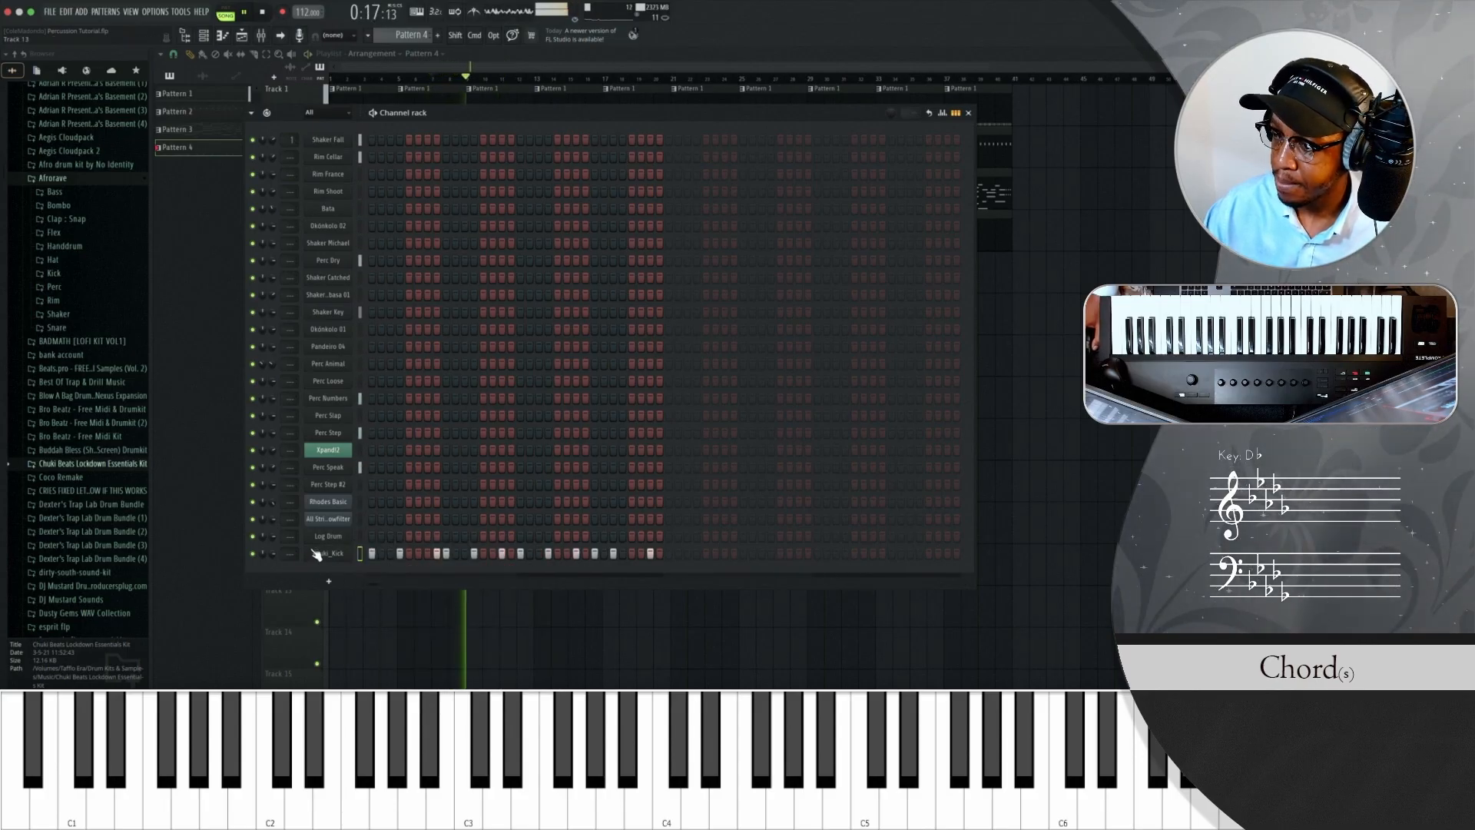
right_click(342, 553)
left_click(375, 547)
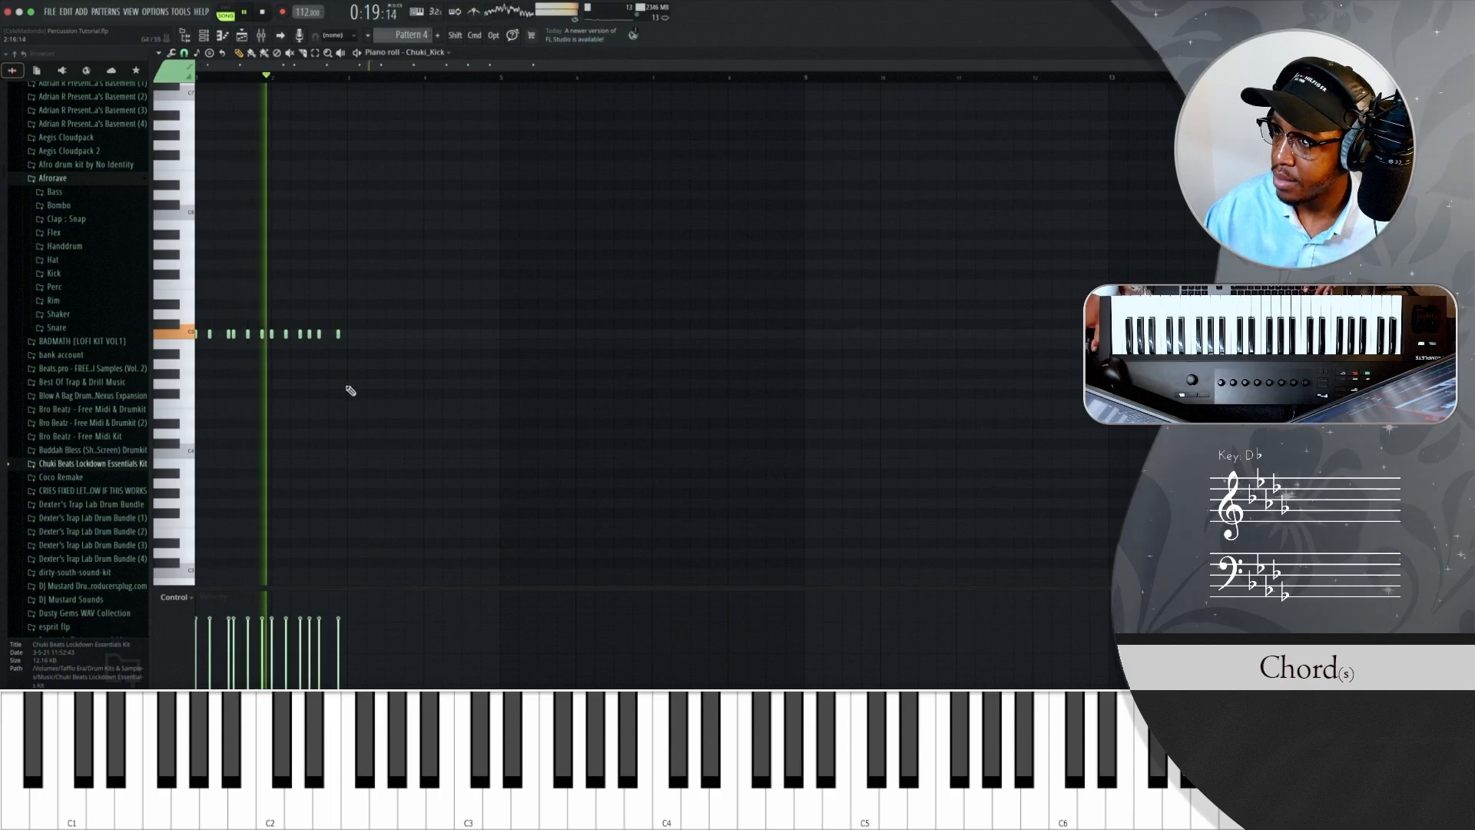
left_click_drag(209, 334, 362, 339)
key("super+d")
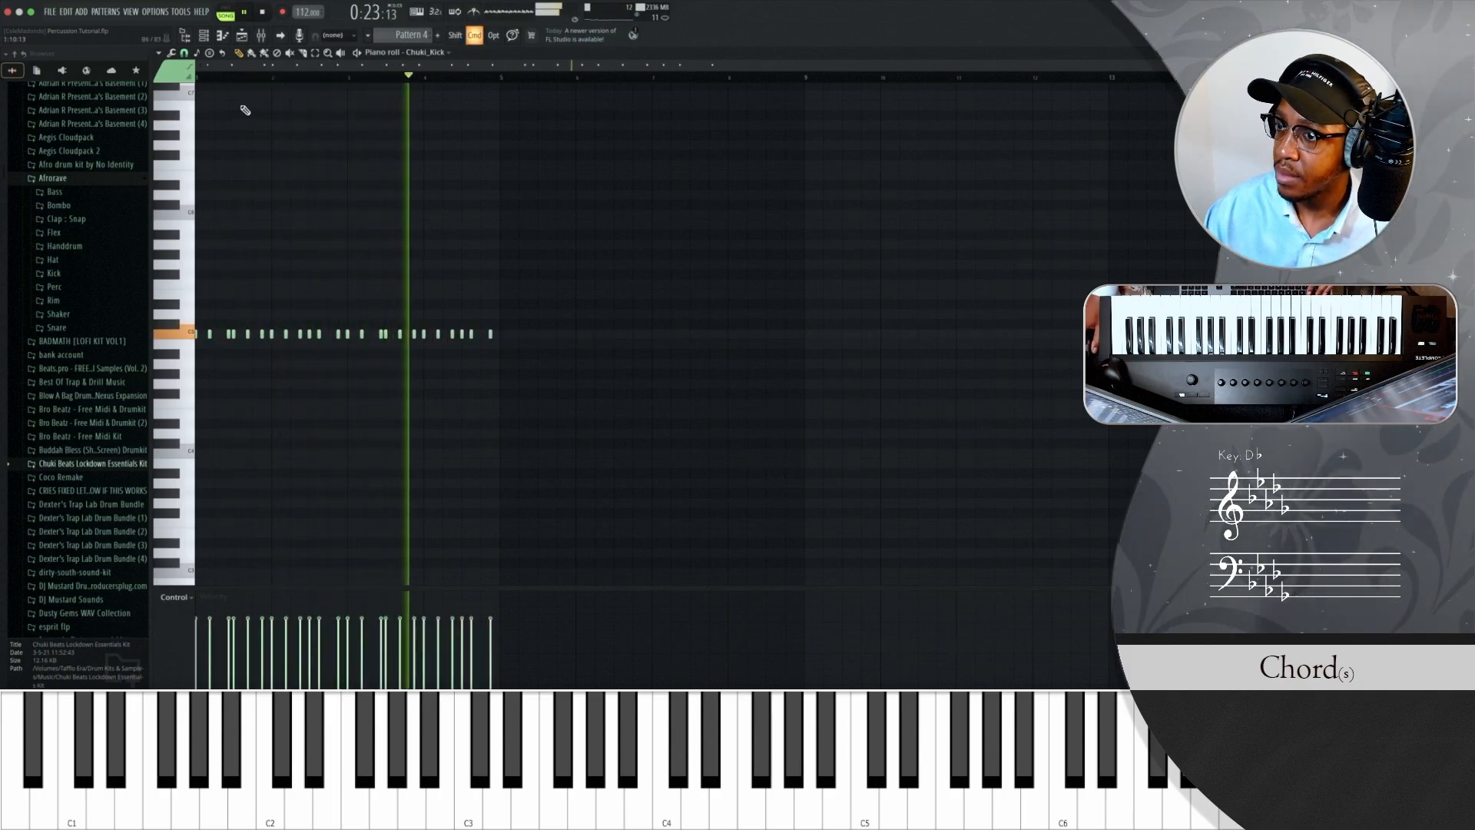
Select the Log Drum channel and play back the arrangement while rehearsing a log drum part on the MIDI keyboard.
left_click(202, 36)
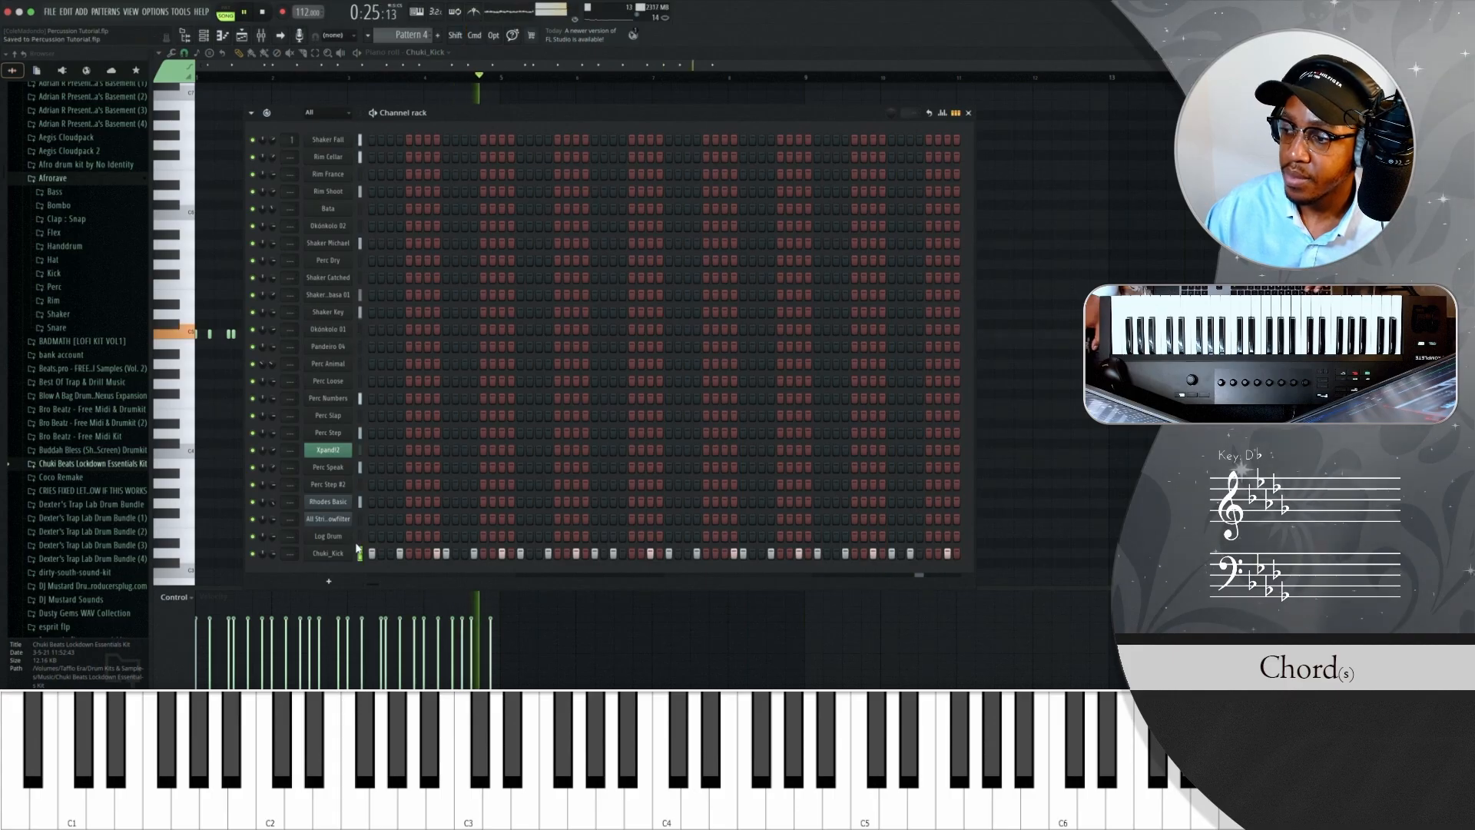
key("space")
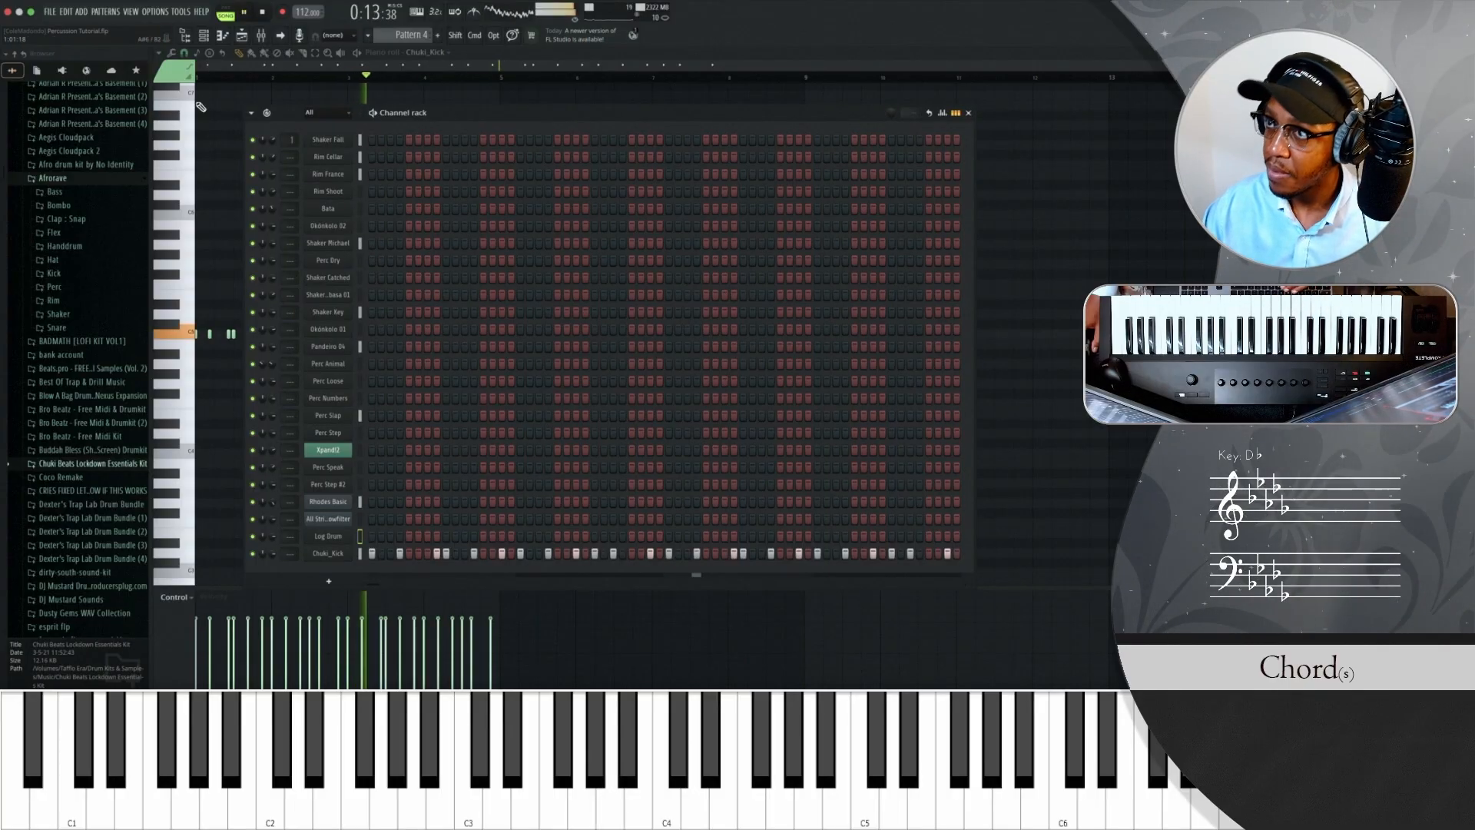
left_click(204, 36)
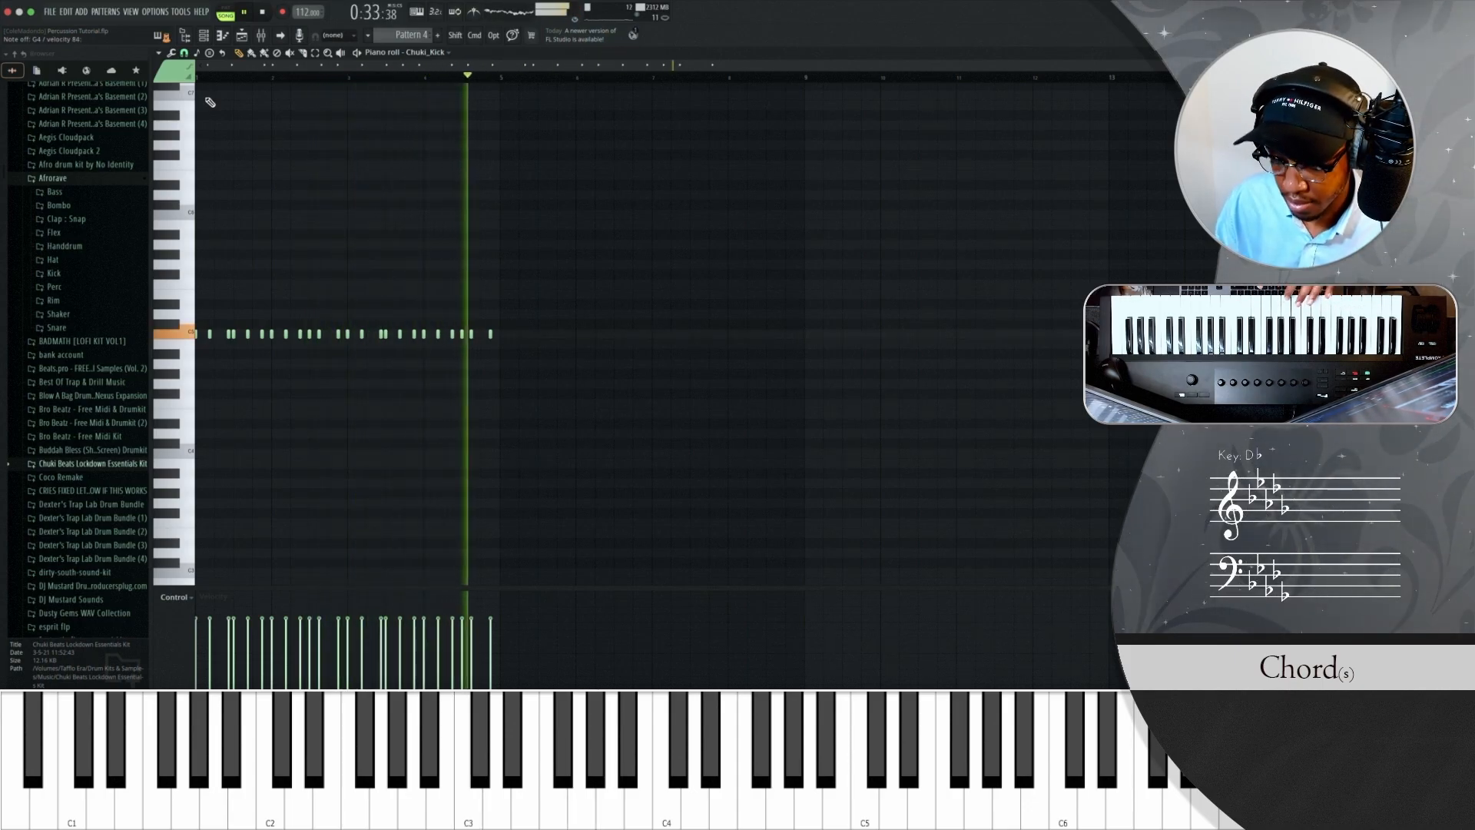
key("space")
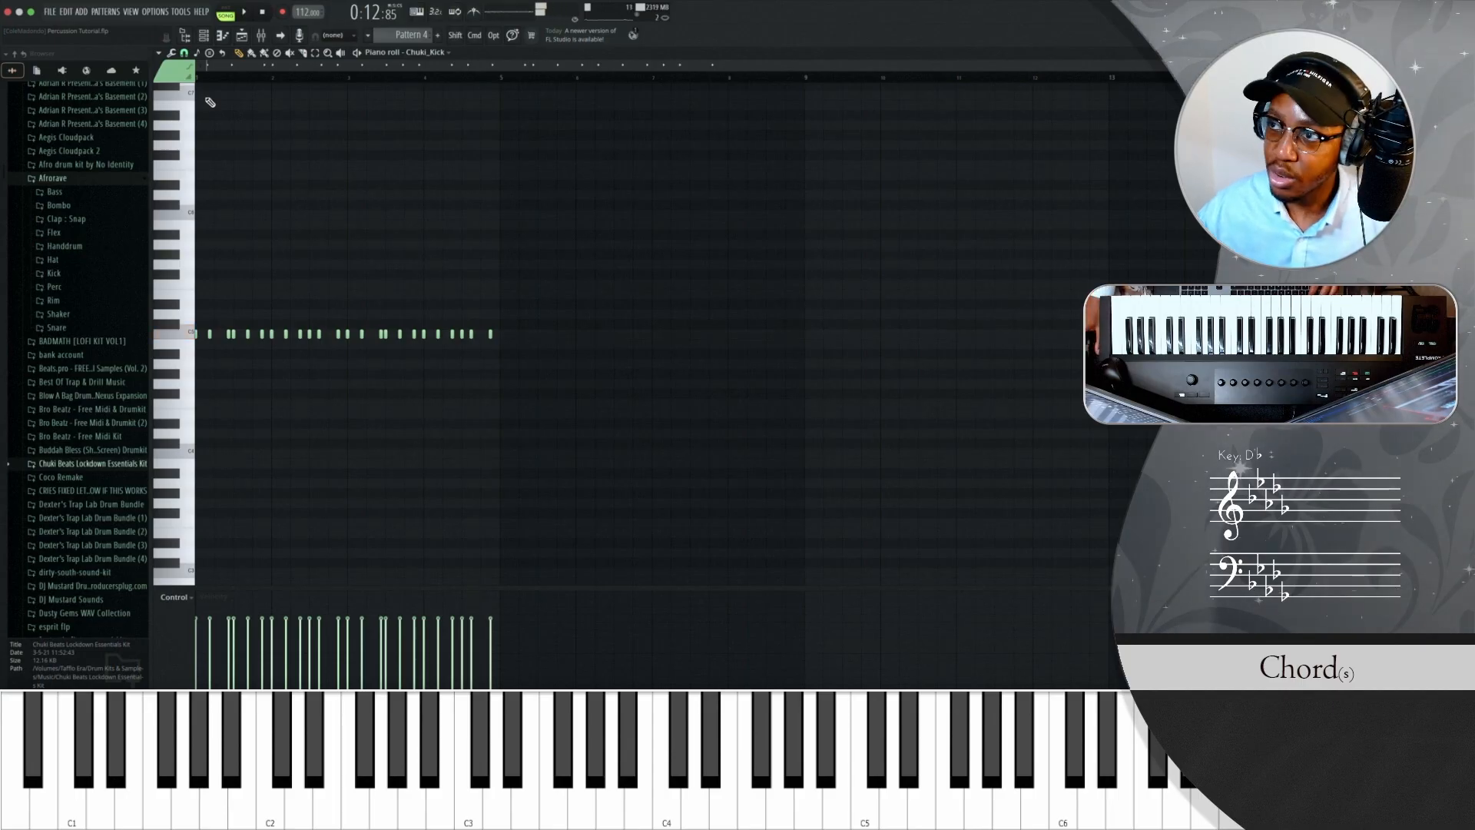
Record the log drum part from the MIDI keyboard into a new Pattern 5 spanning bars 9 to 17.
left_click(206, 36)
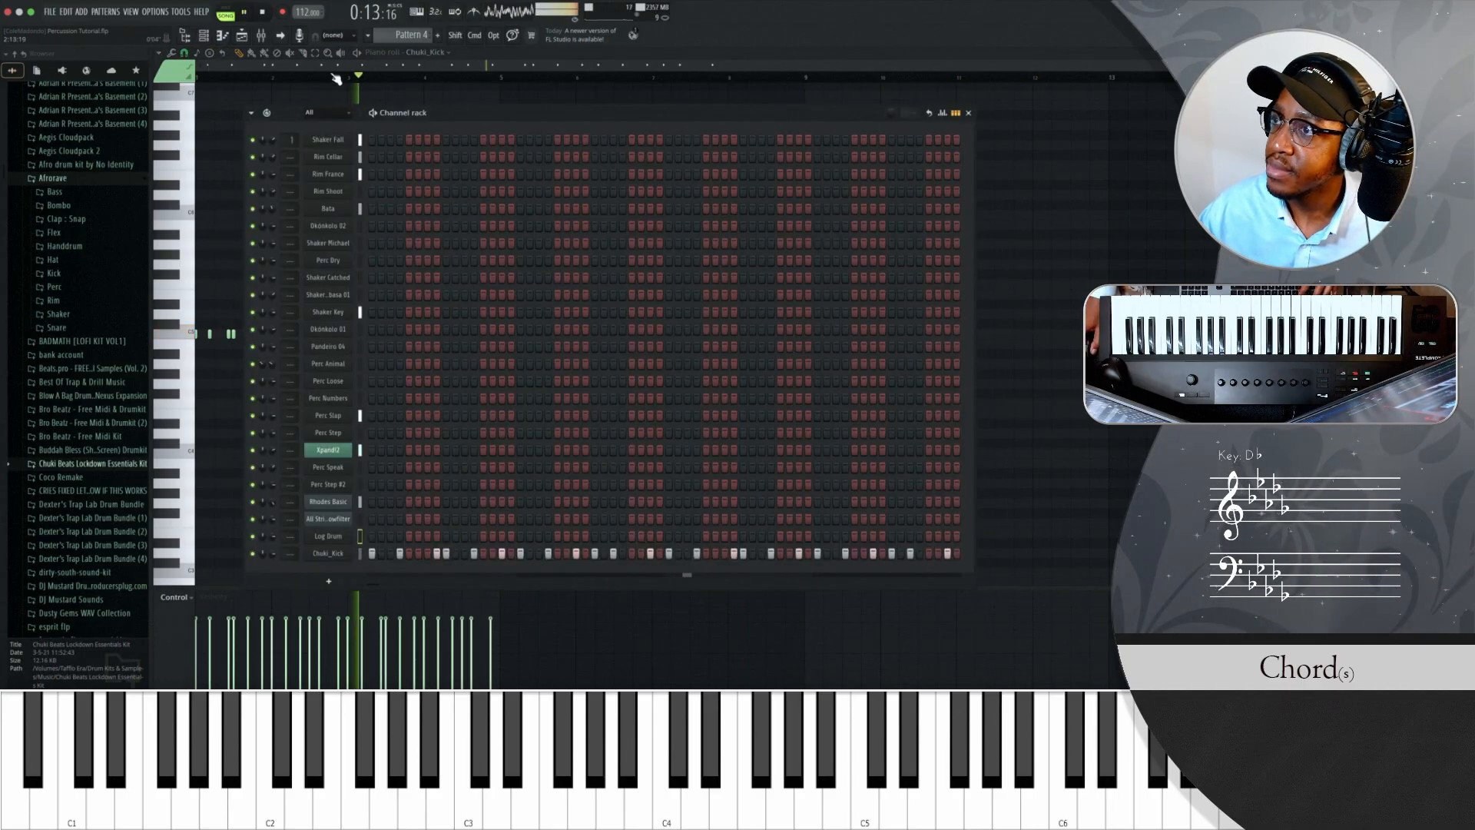
left_click(244, 39)
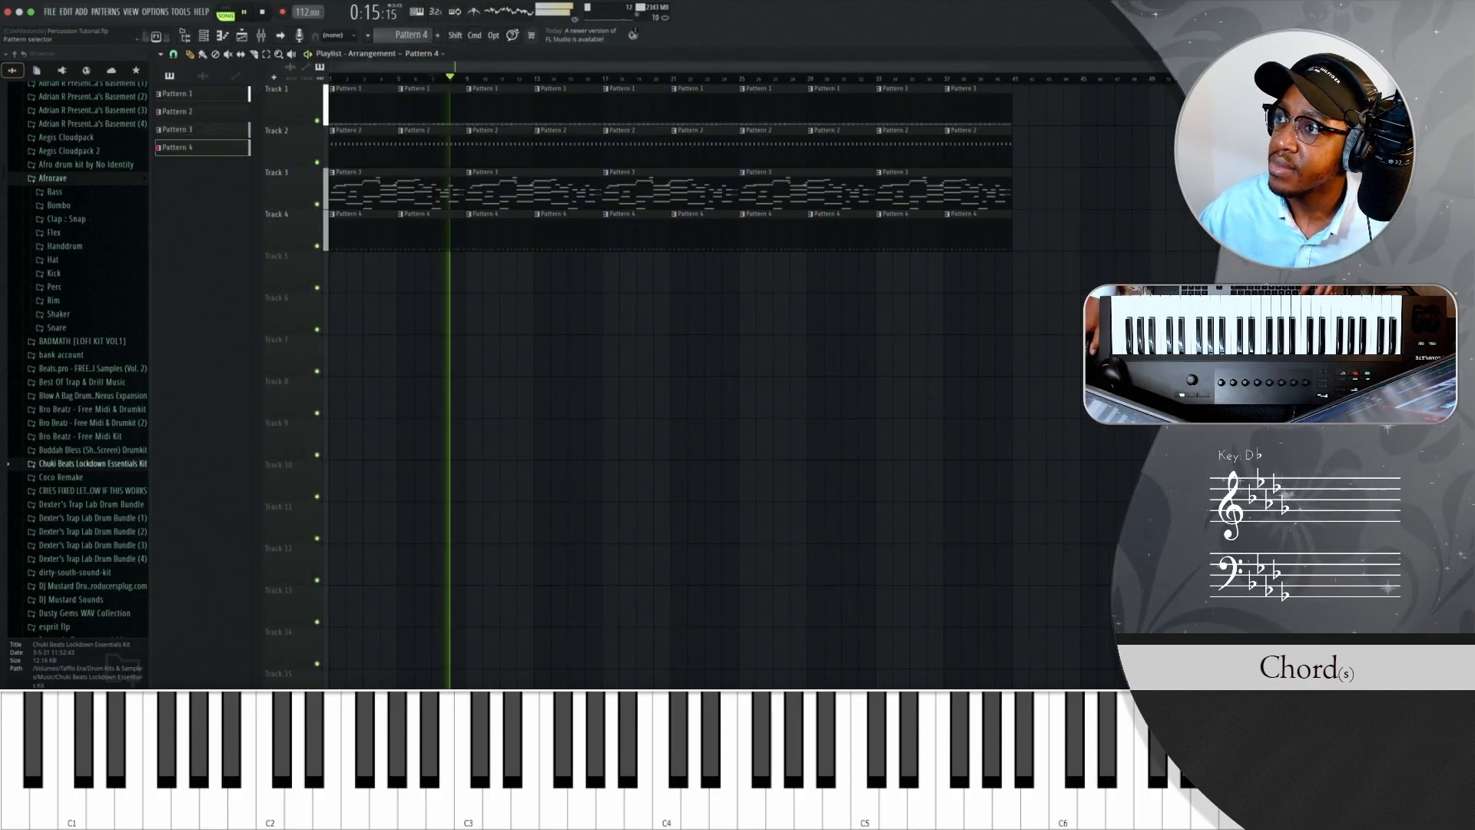
left_click(437, 35)
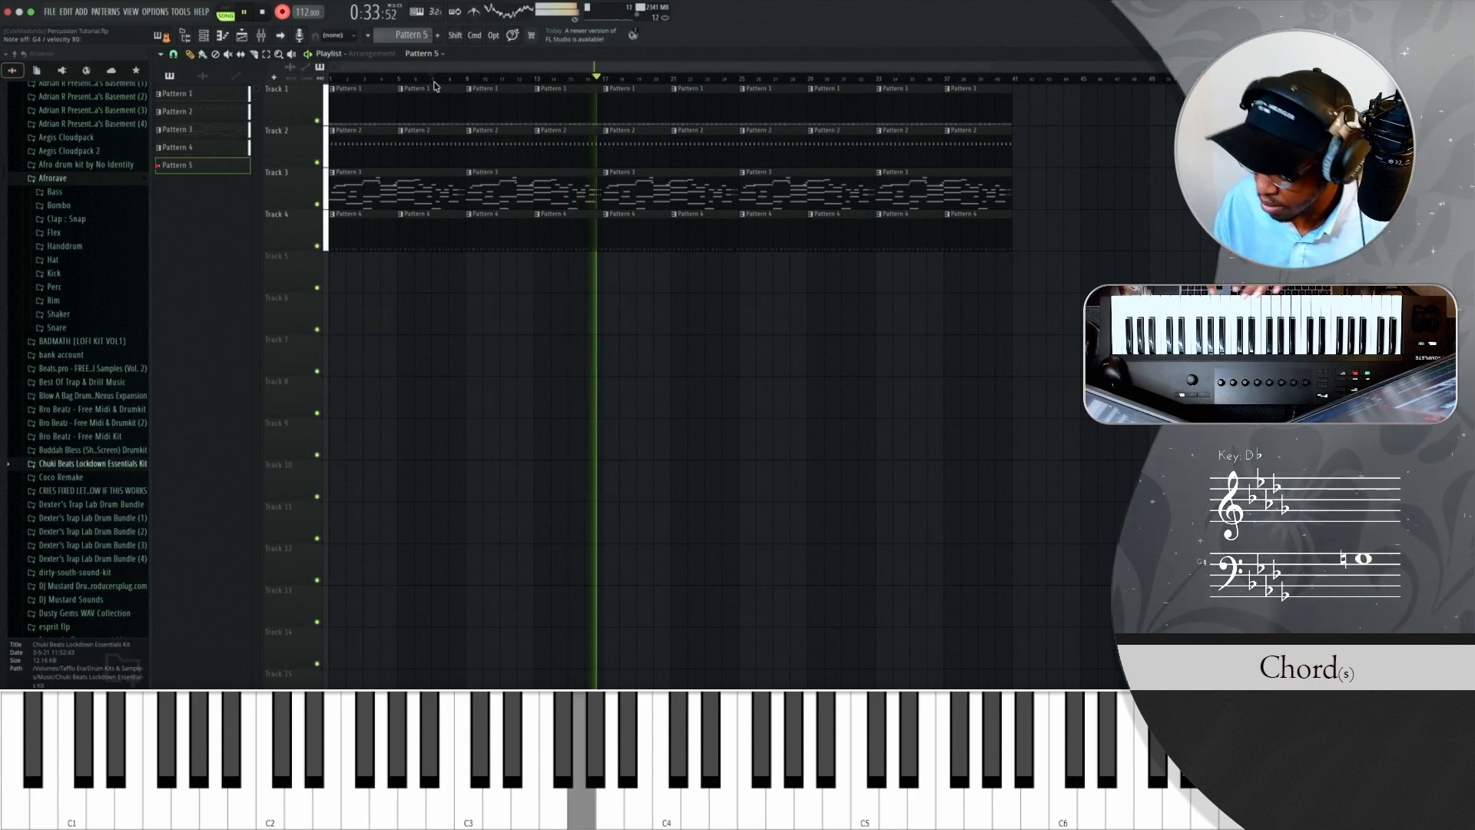
key("space")
left_click(434, 80)
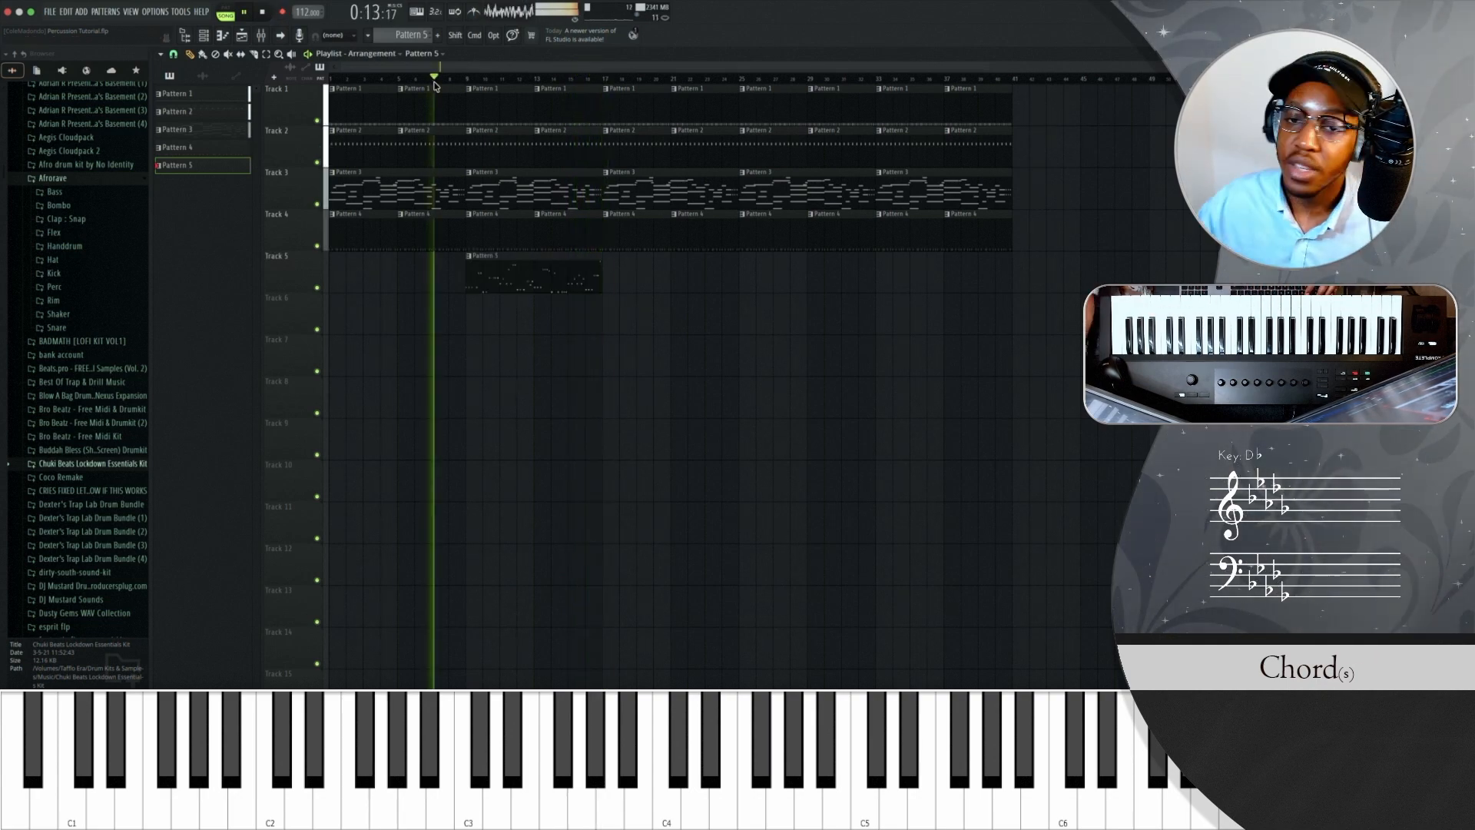
Fill Track 5 with back-to-back eight-bar Pattern 5 clips from bar 1 up to bar 41.
key("space")
left_click_drag(596, 313, 533, 270)
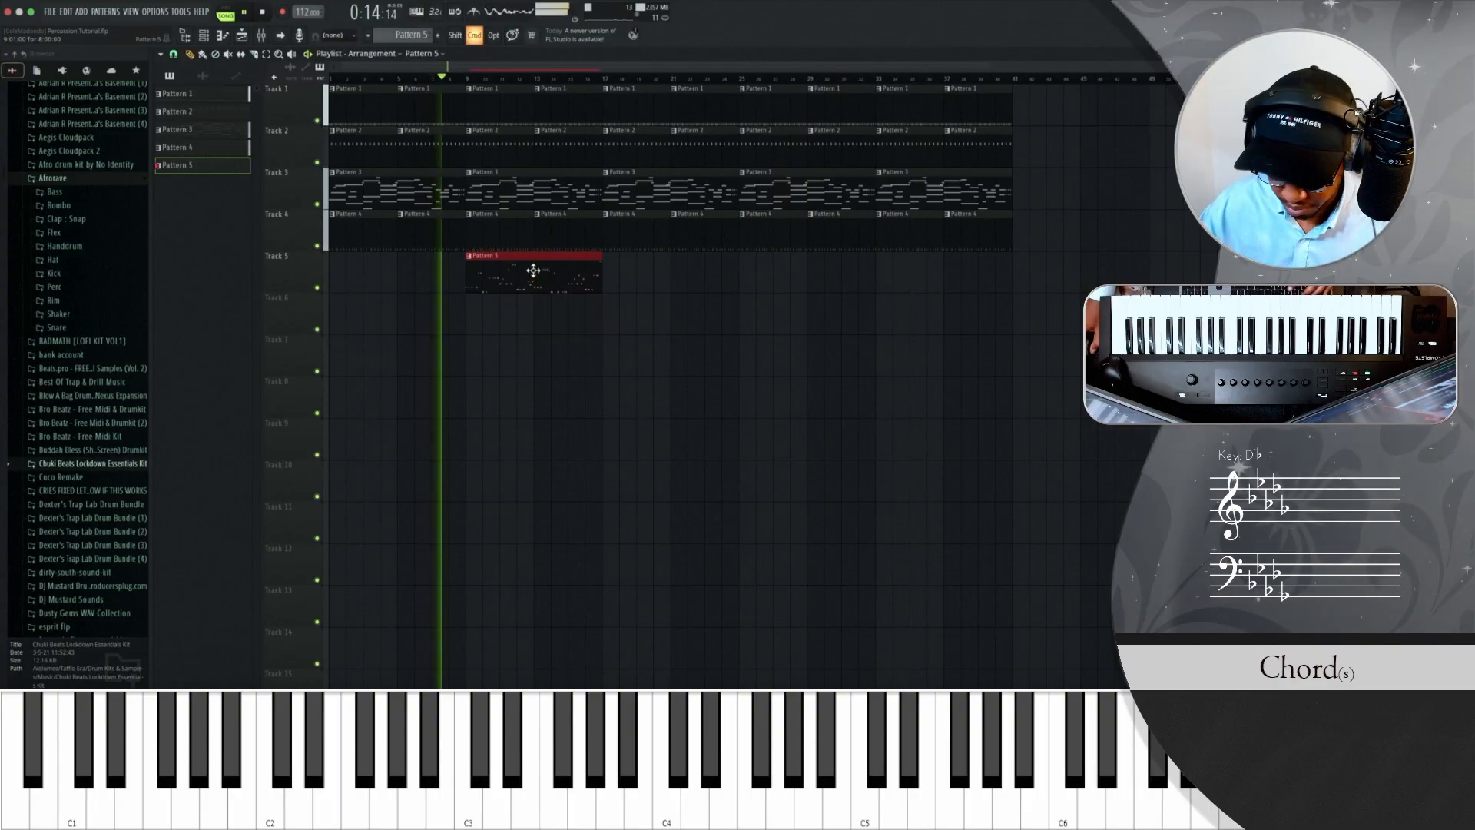
key("super+b")
key("super+b")
key("super+b")
left_click(385, 273)
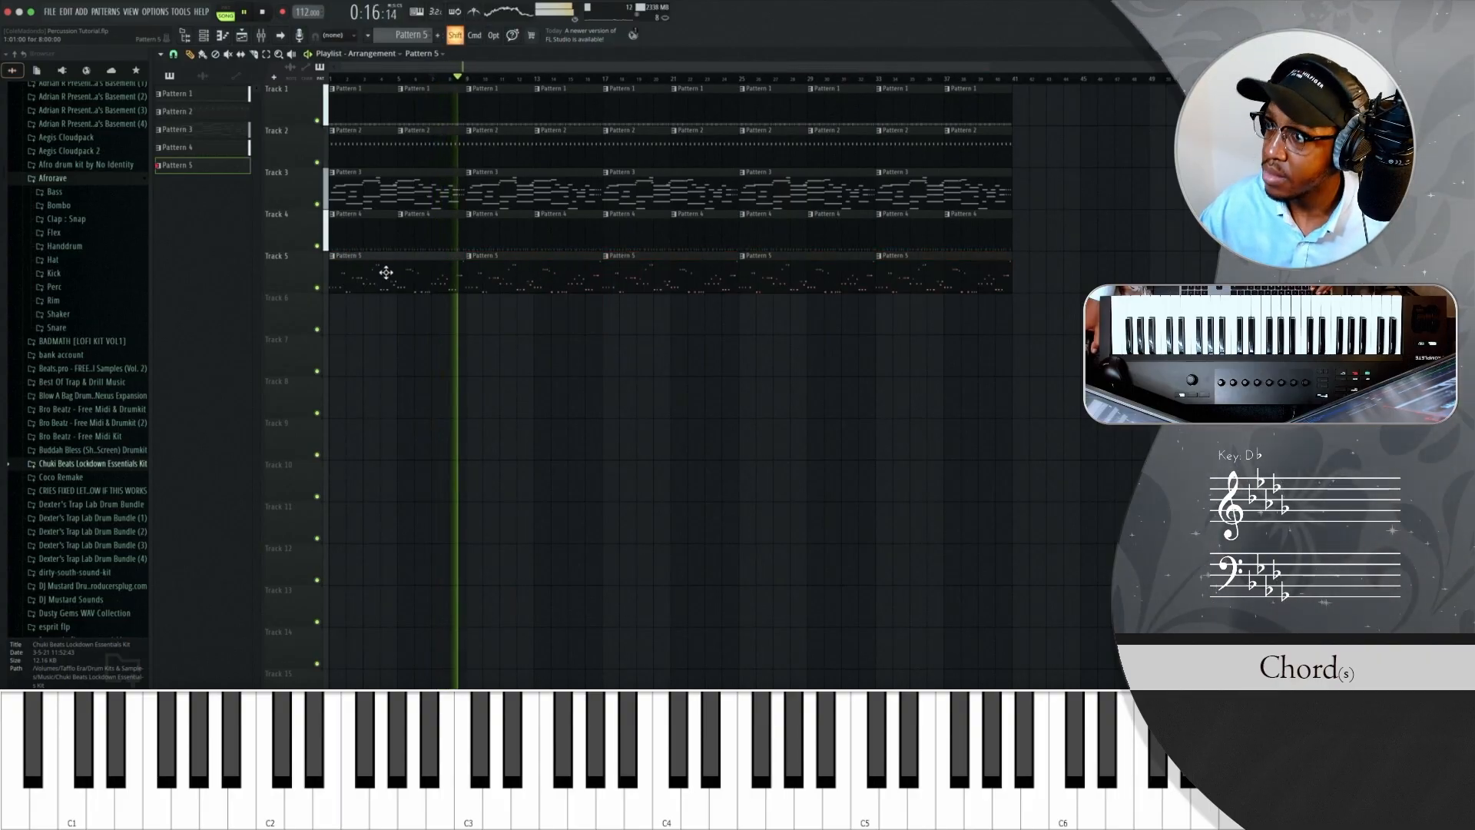
Quantize all of the recorded Log Drum notes of Pattern 5 in the piano roll.
double_click(478, 254)
key("super+a")
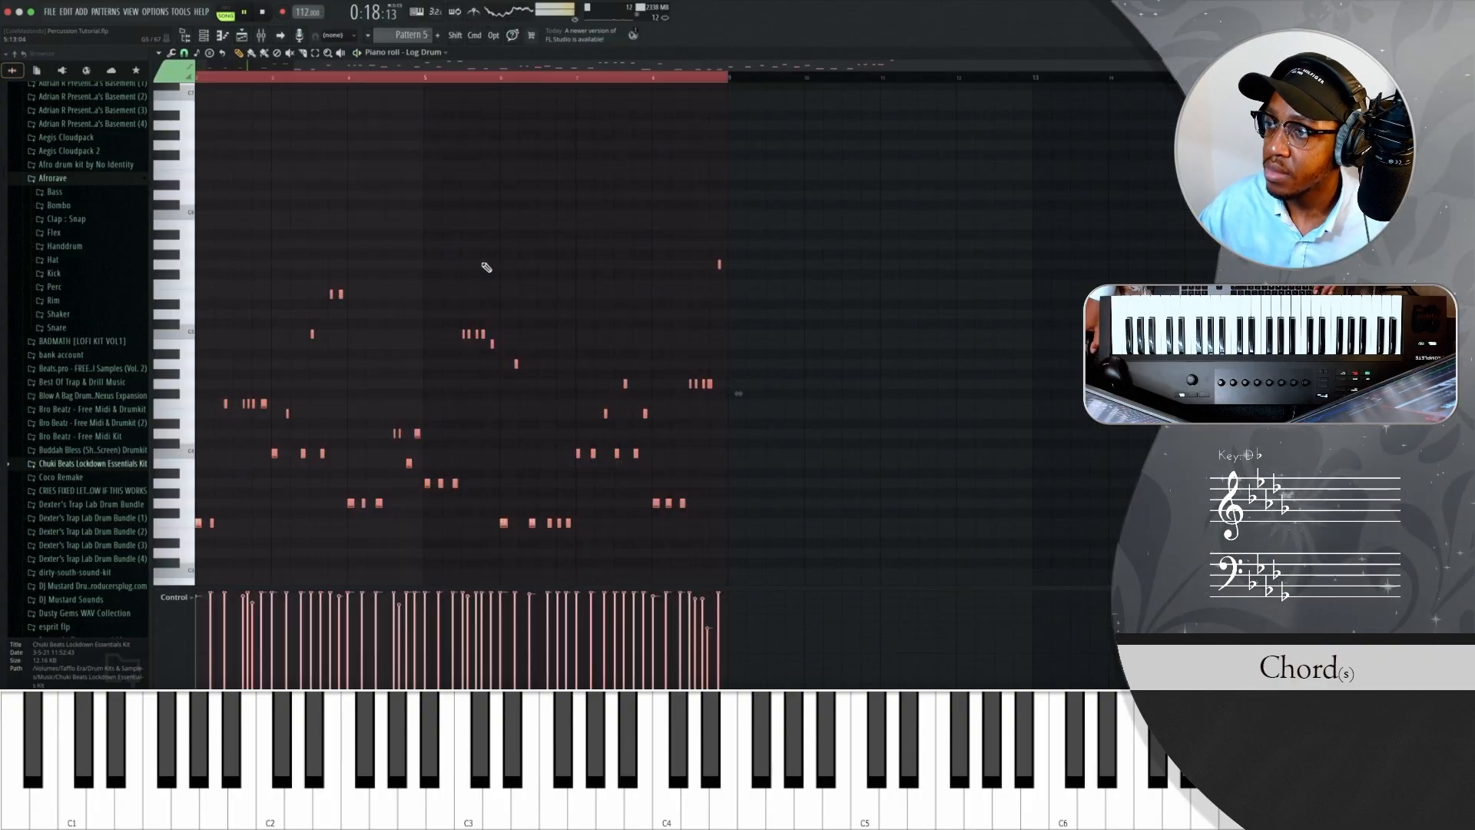
key("alt+q")
left_click(698, 435)
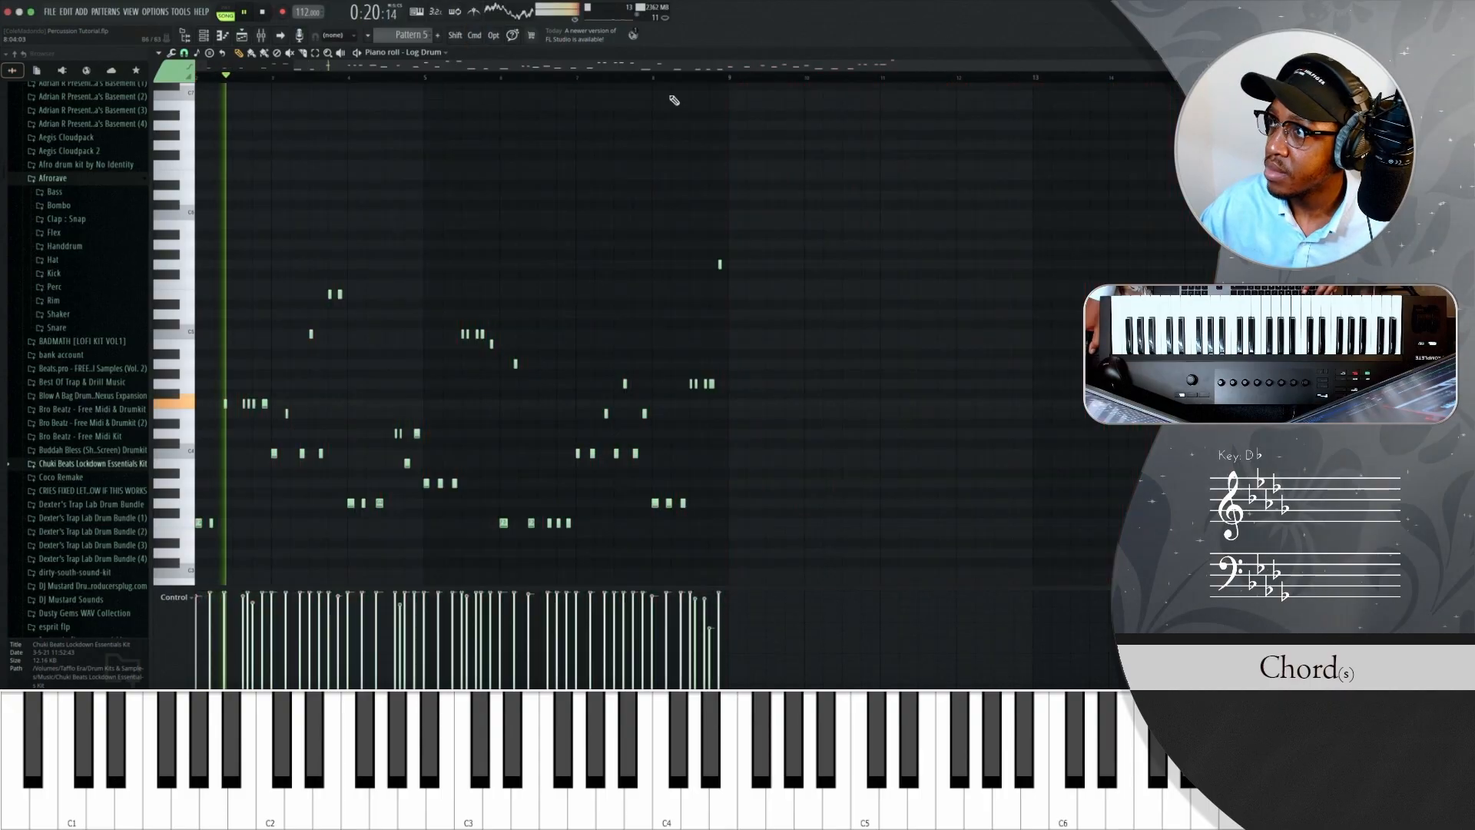
scroll(351, 176, "up", 1)
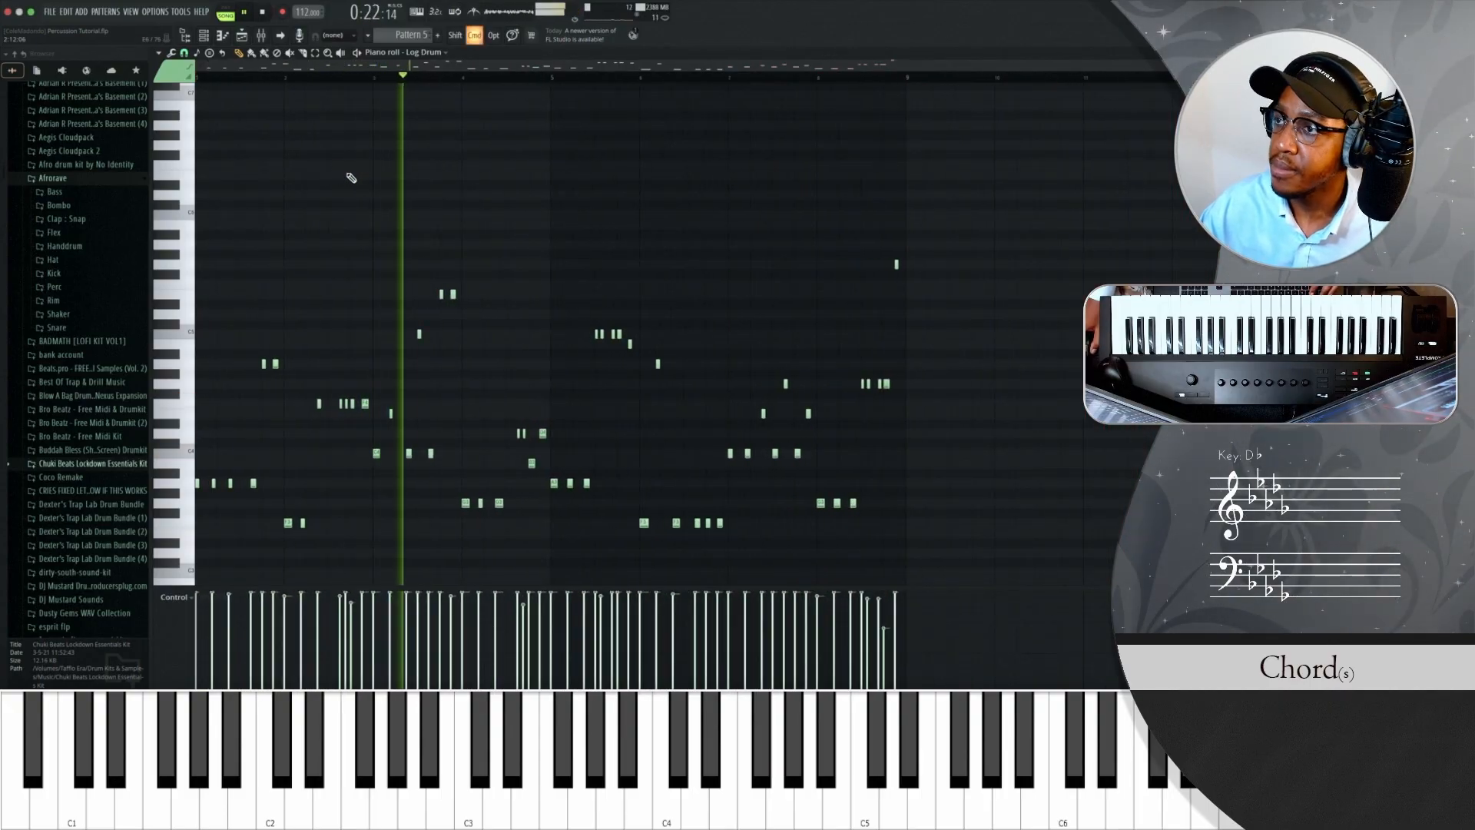
Audition All Strings Sustain and Chill Guitar on the FLEX strings channel, and load the Essential Guitars preset Brighter Humbucker Xtra.
left_click(222, 37)
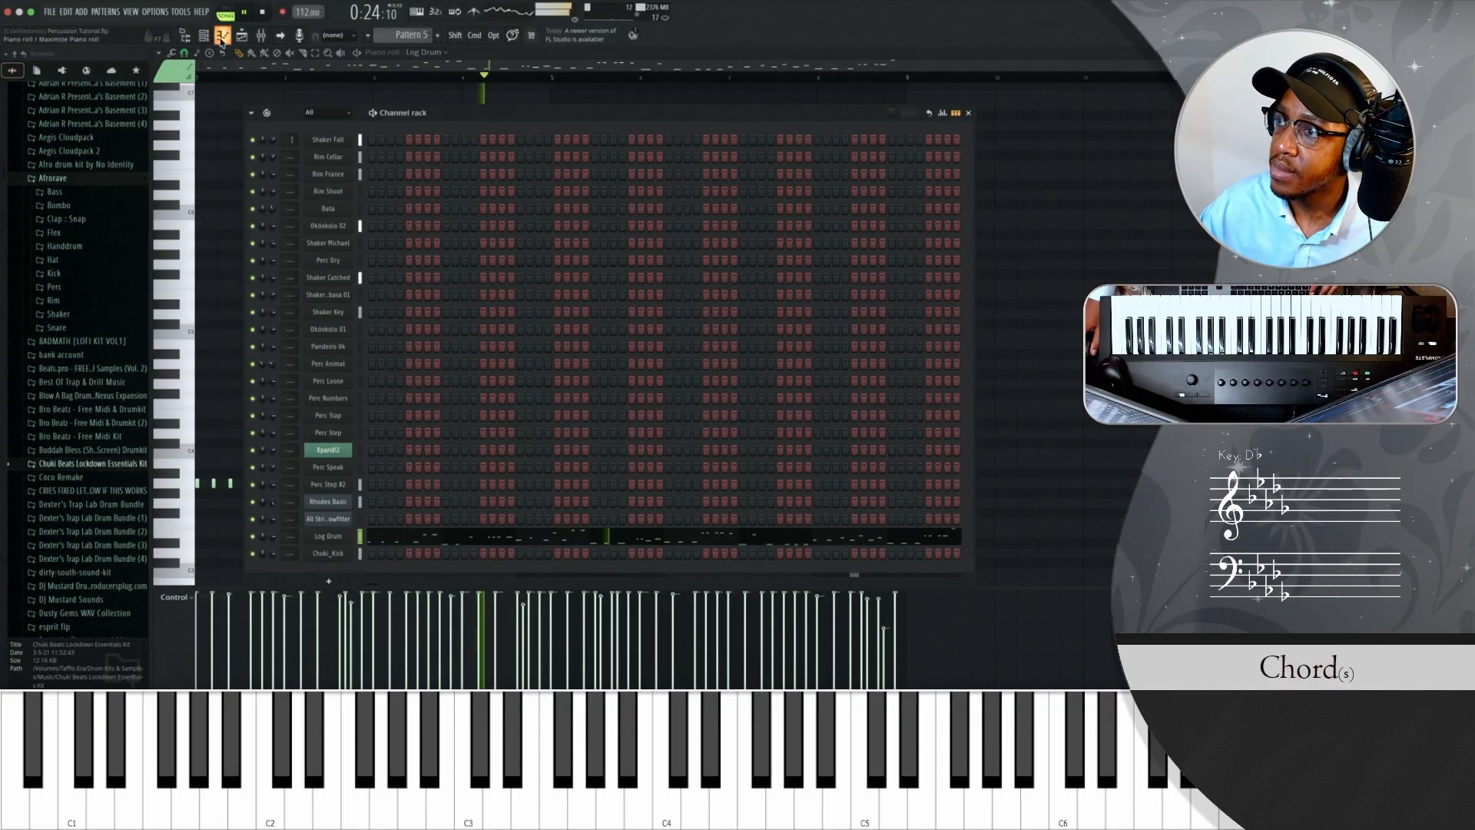
left_click(347, 520)
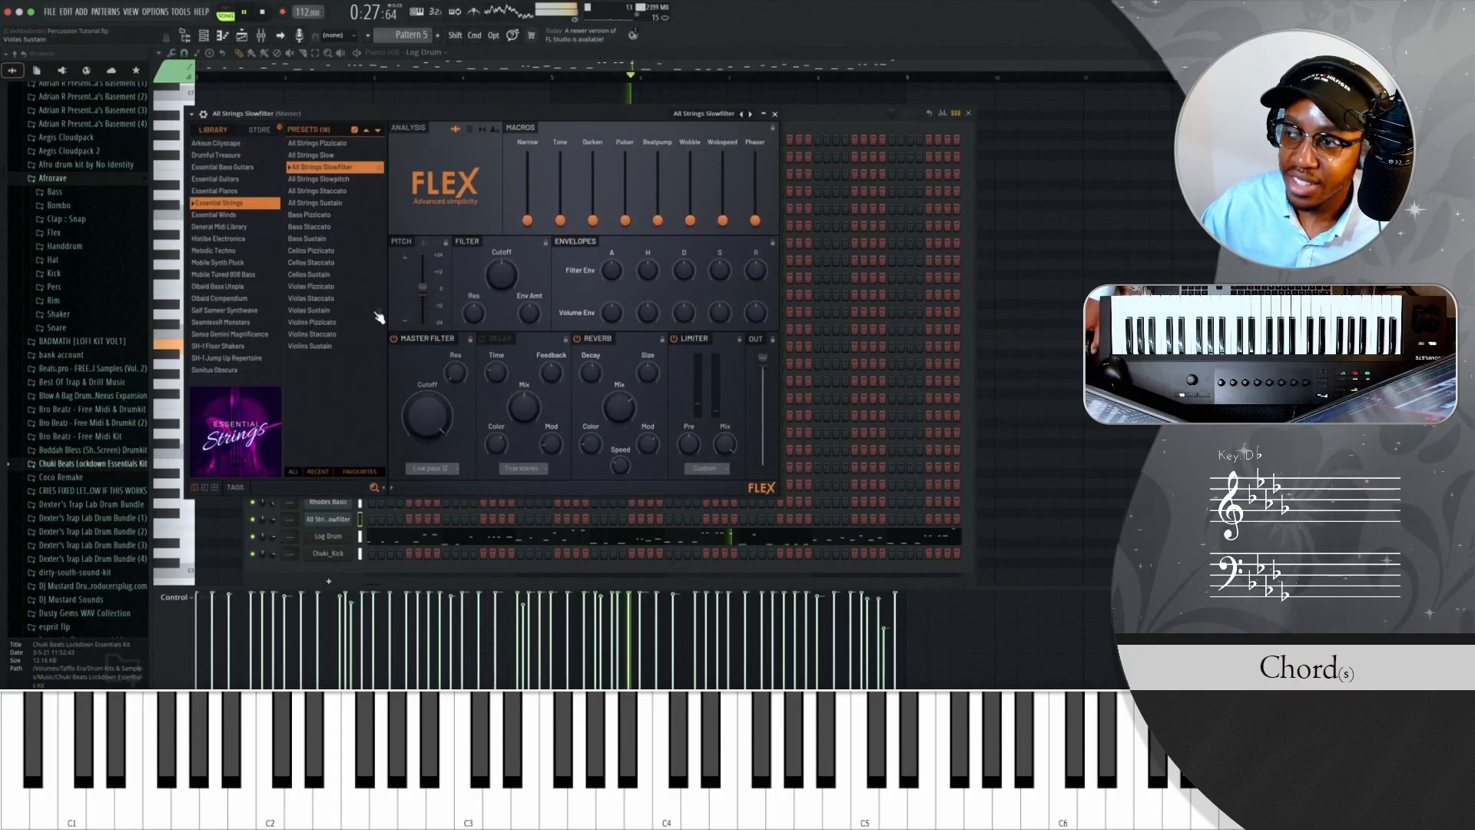
left_click(330, 203)
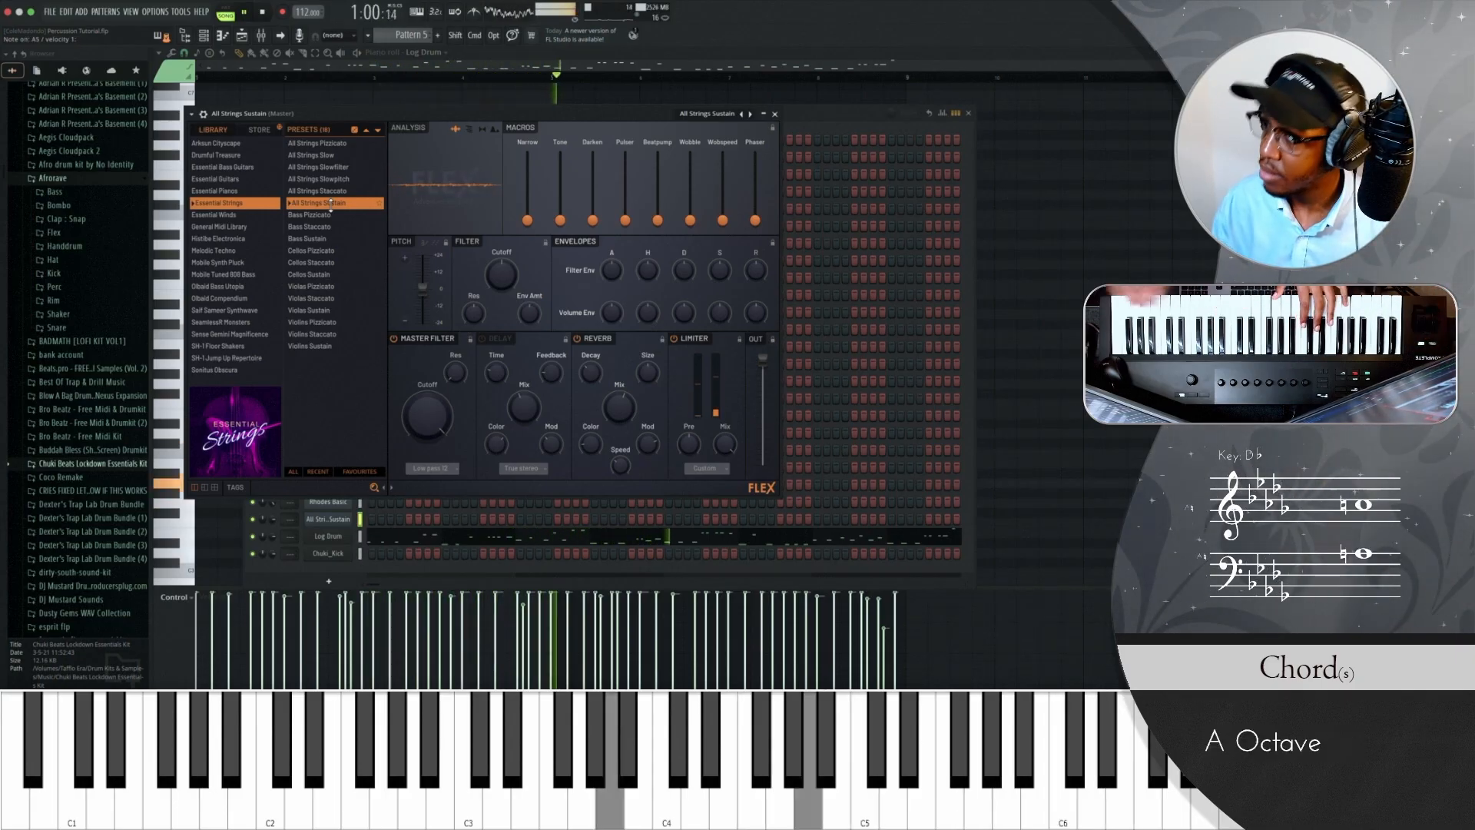
left_click(252, 166)
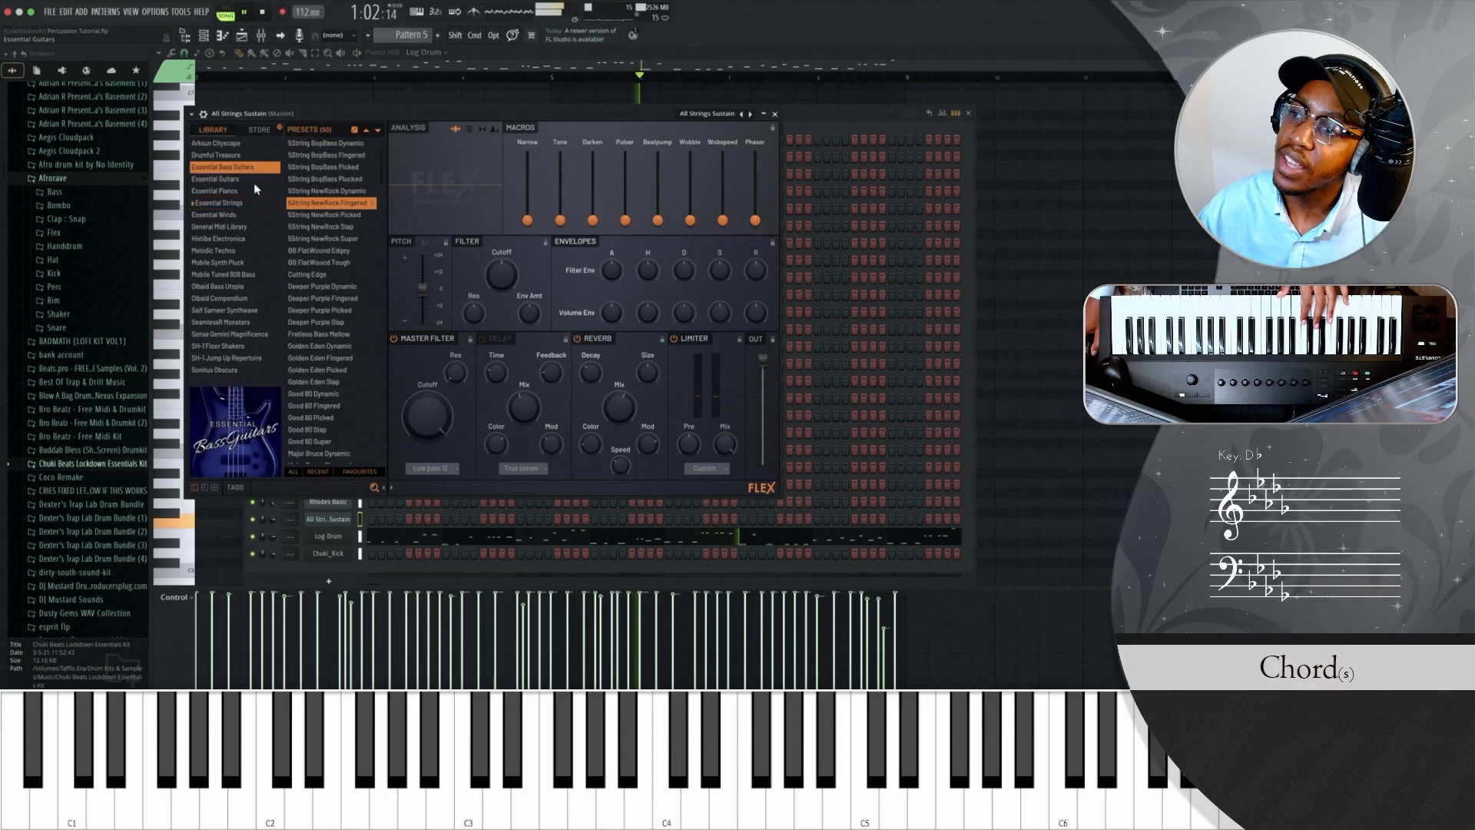
left_click(253, 180)
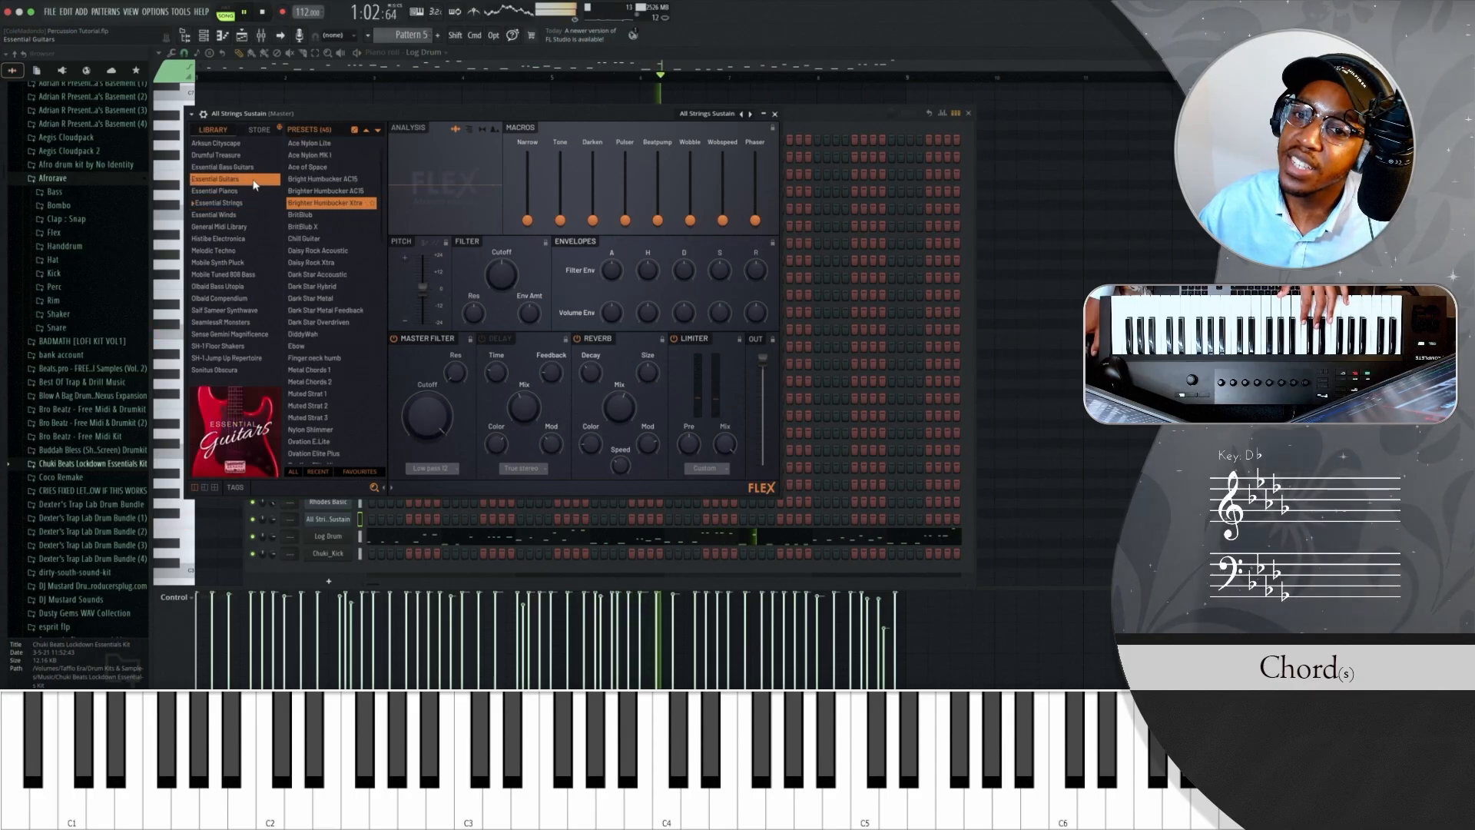
left_click(313, 240)
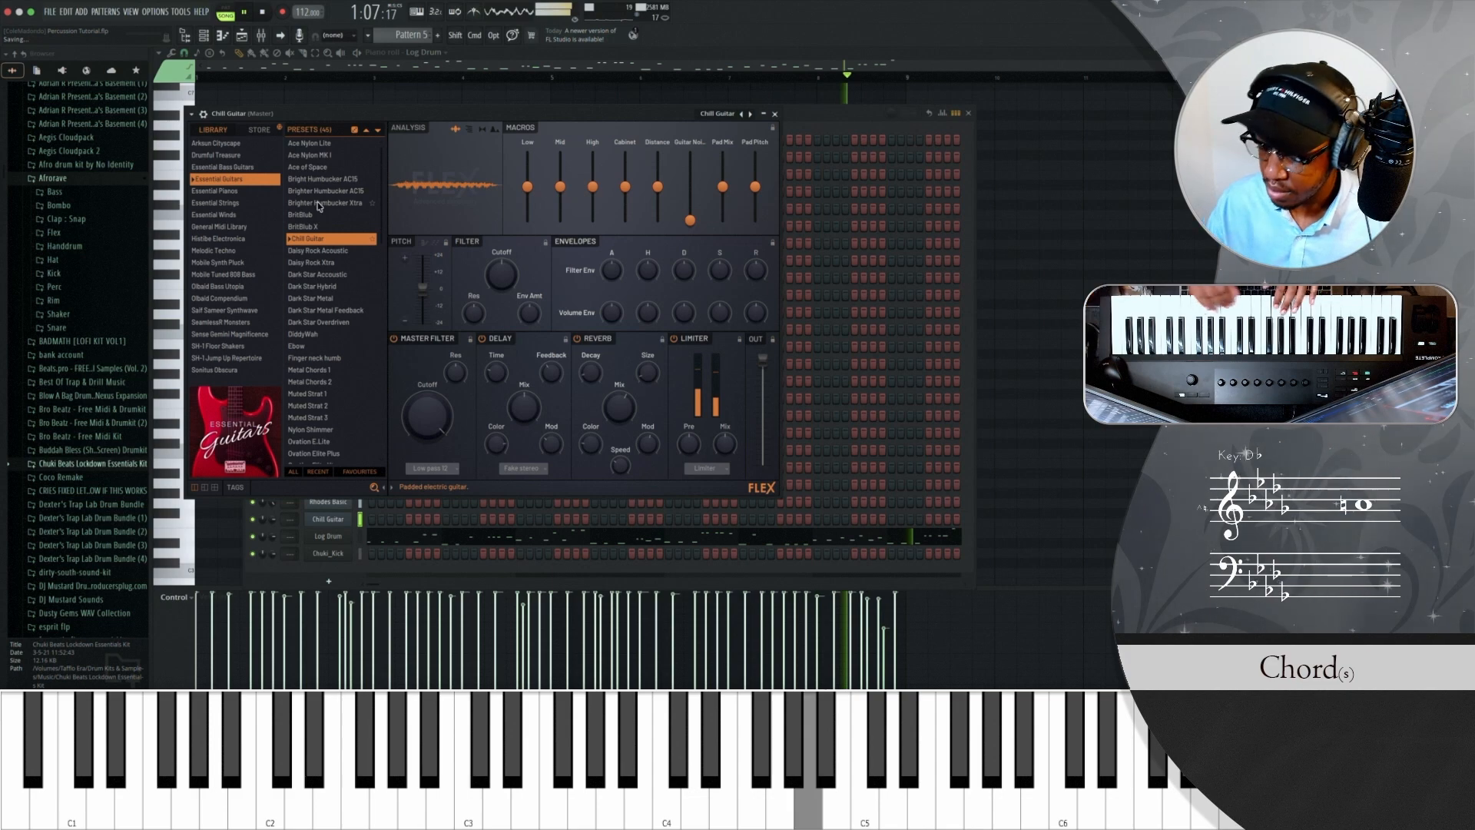
left_click(319, 203)
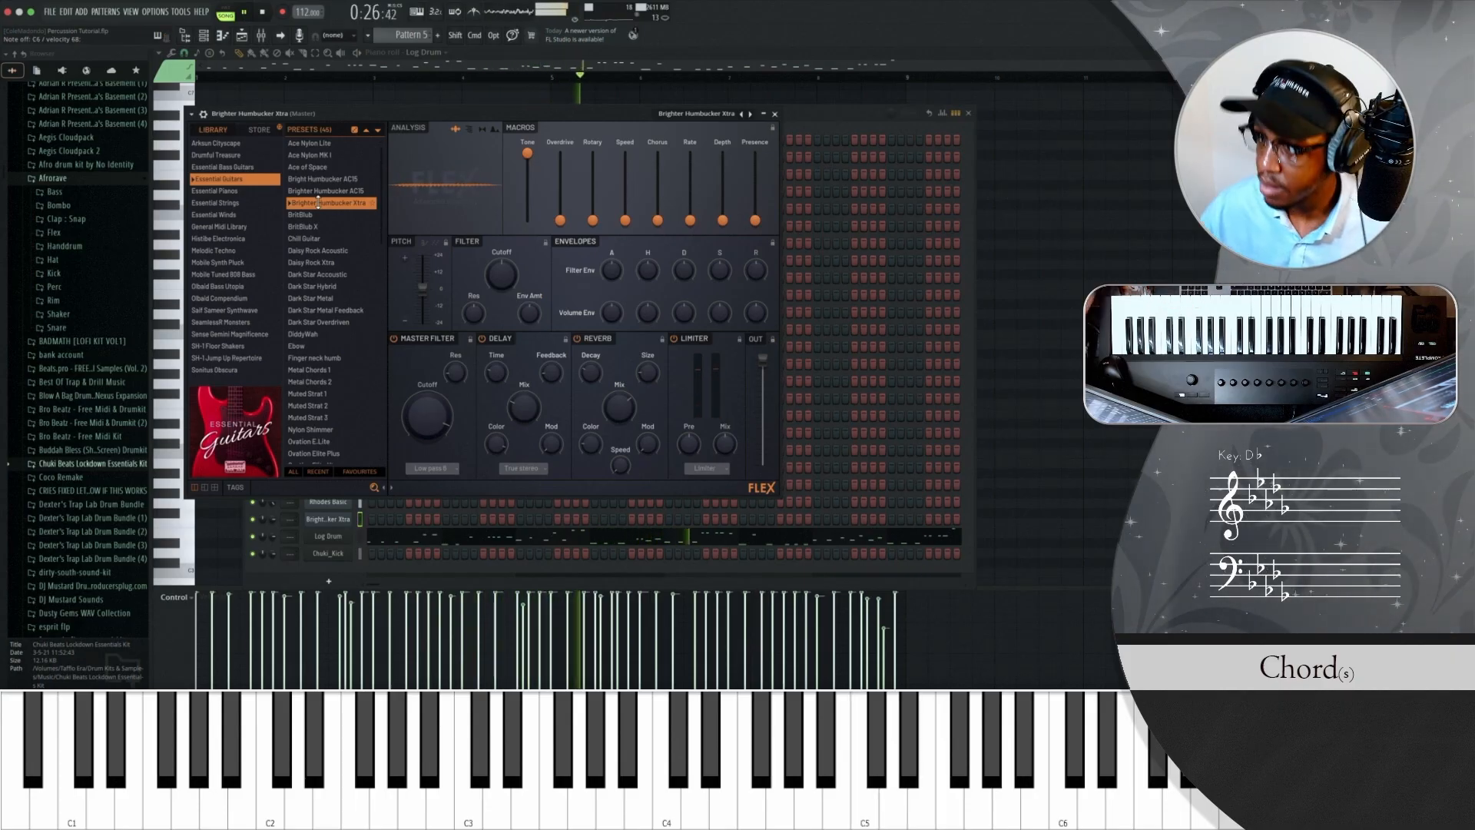
left_click(776, 114)
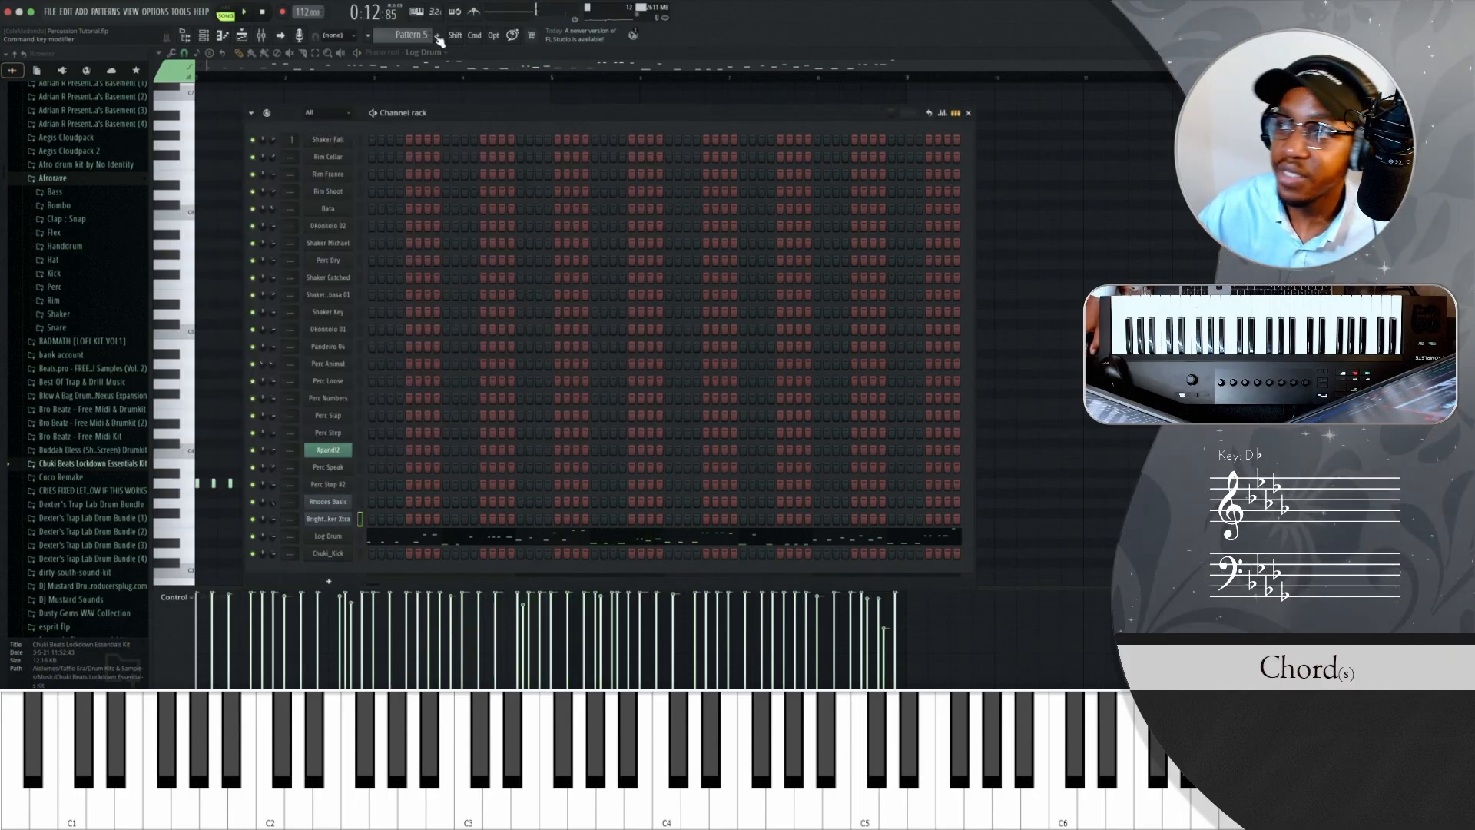
Record a Brighter Humbucker Xtra guitar melody from the MIDI keyboard into a new Pattern 6 starting at bar 9, and save the project.
left_click(251, 34)
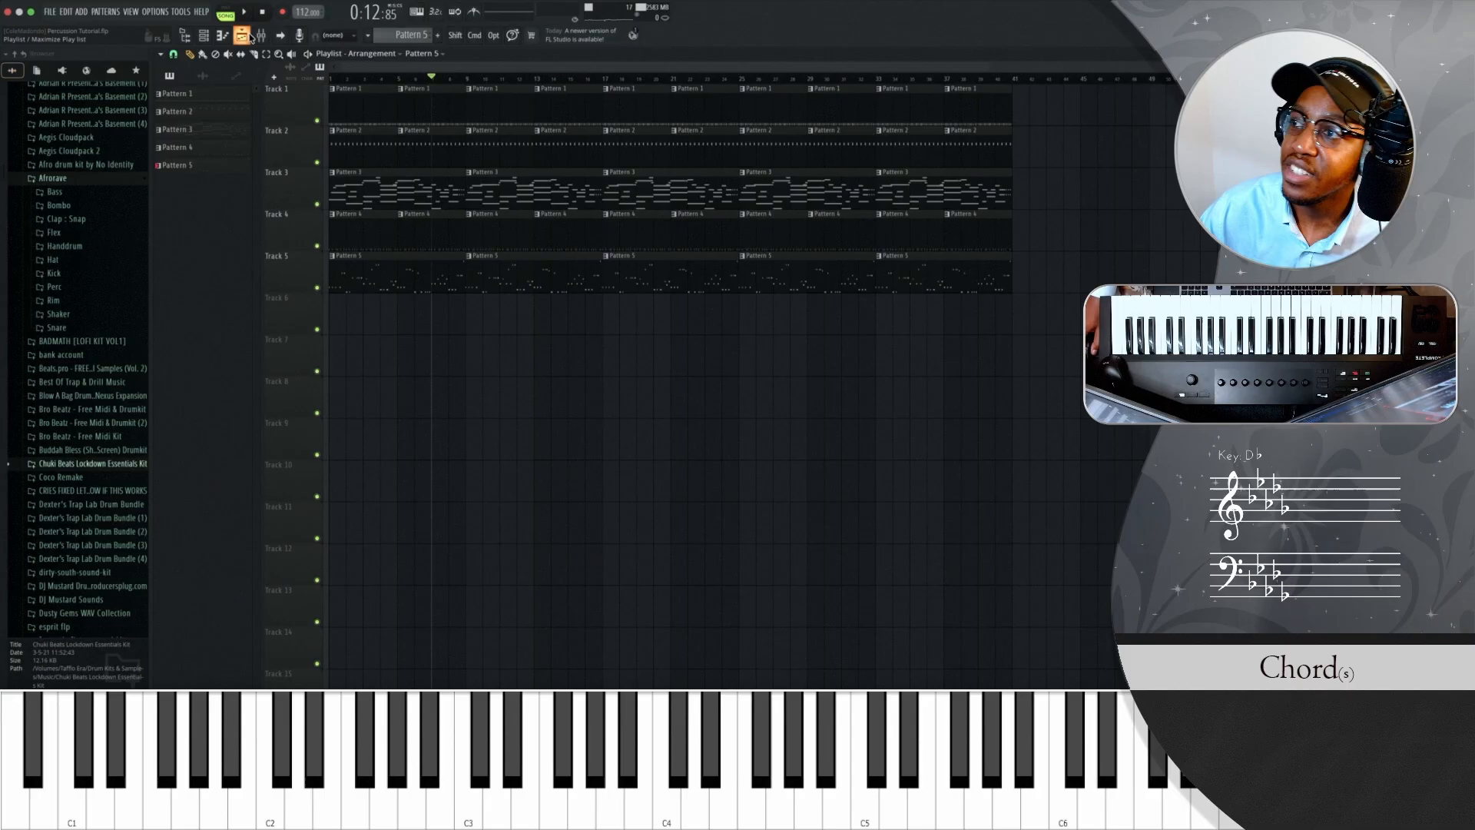
left_click(450, 79)
key("space")
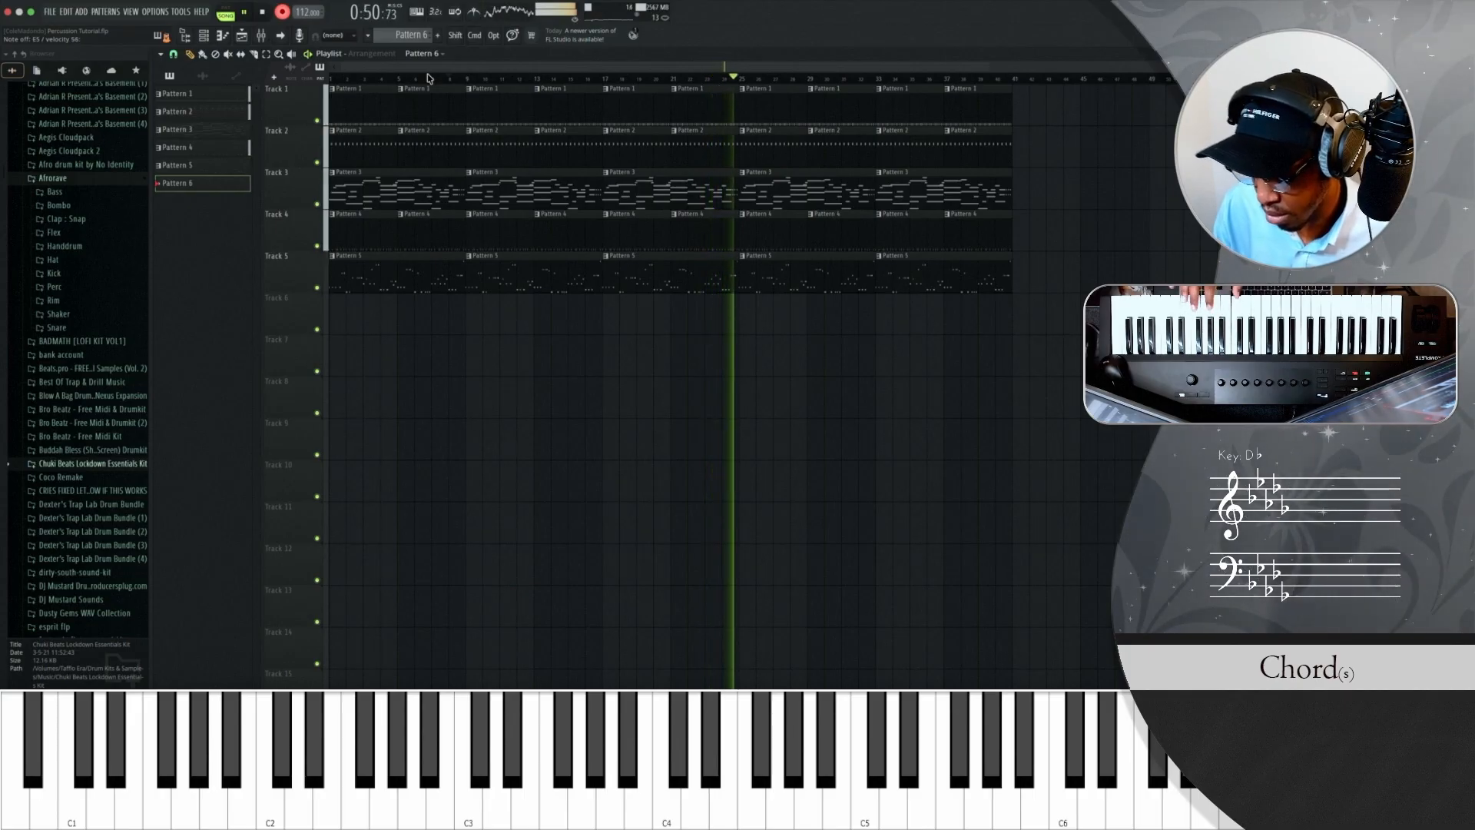
key("r")
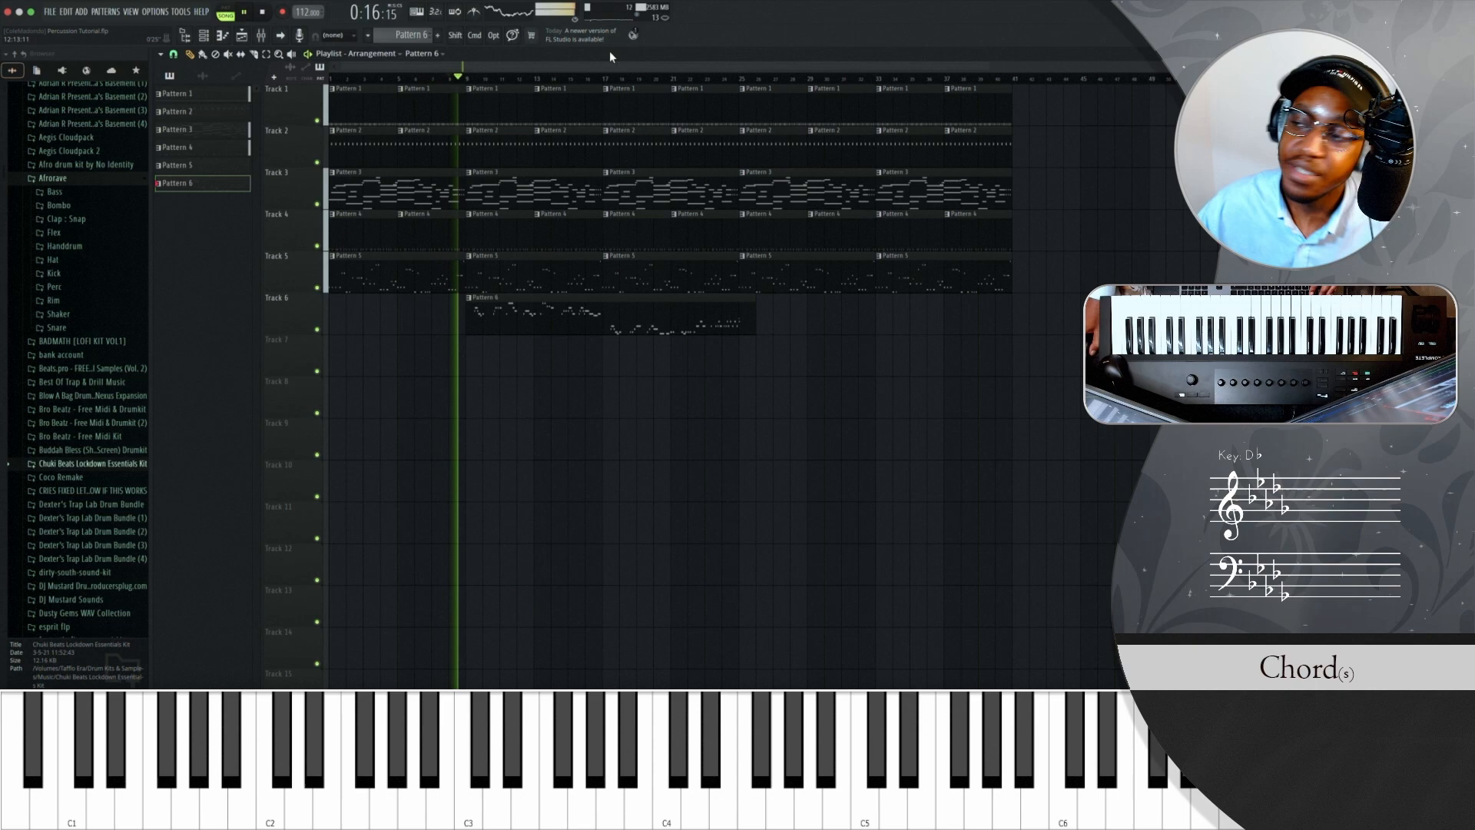
key("super+s")
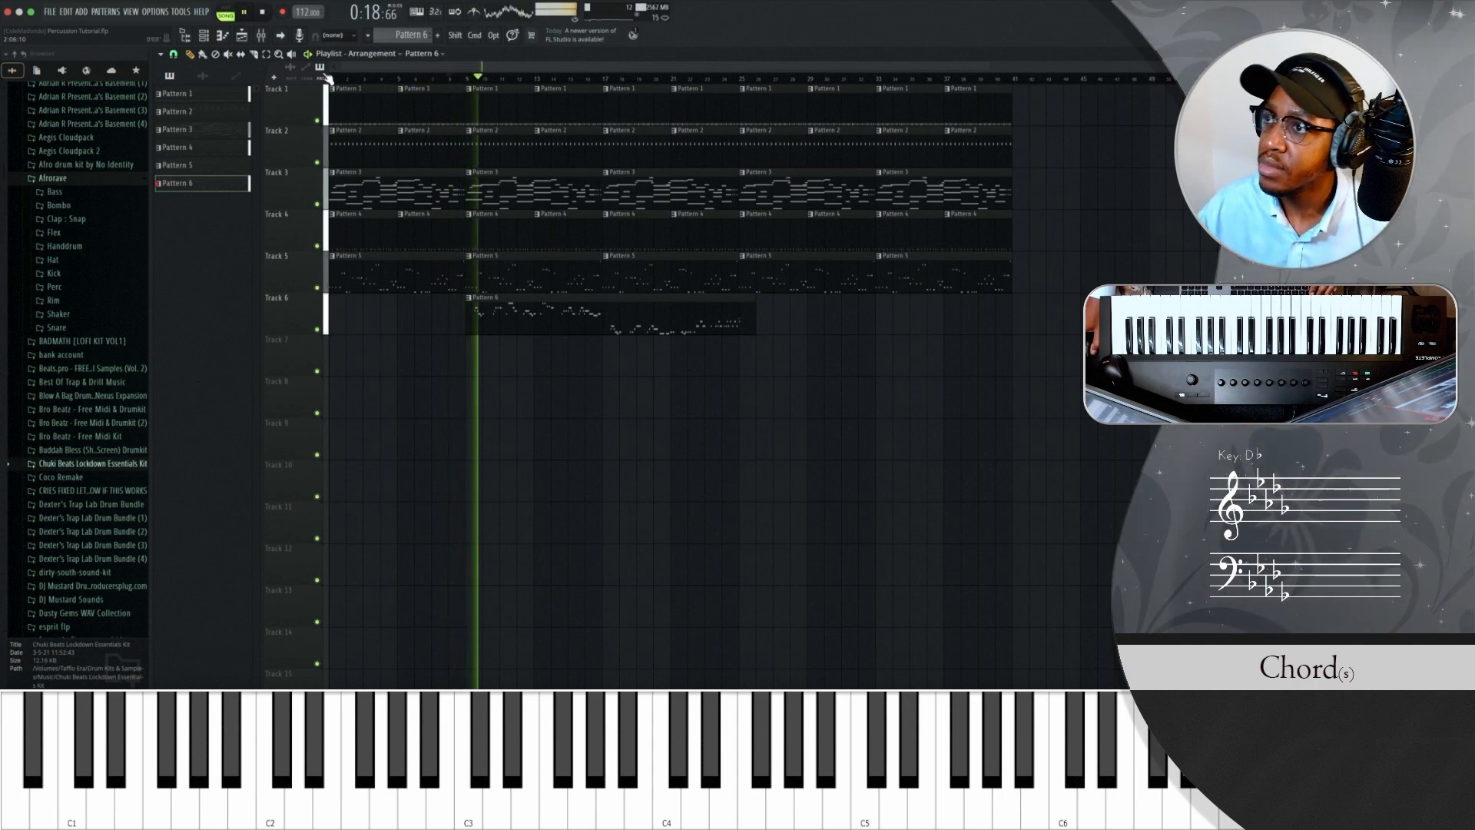
Add a new FLEX channel and load the Close Grand preset from the Essential Pianos library.
left_click(209, 37)
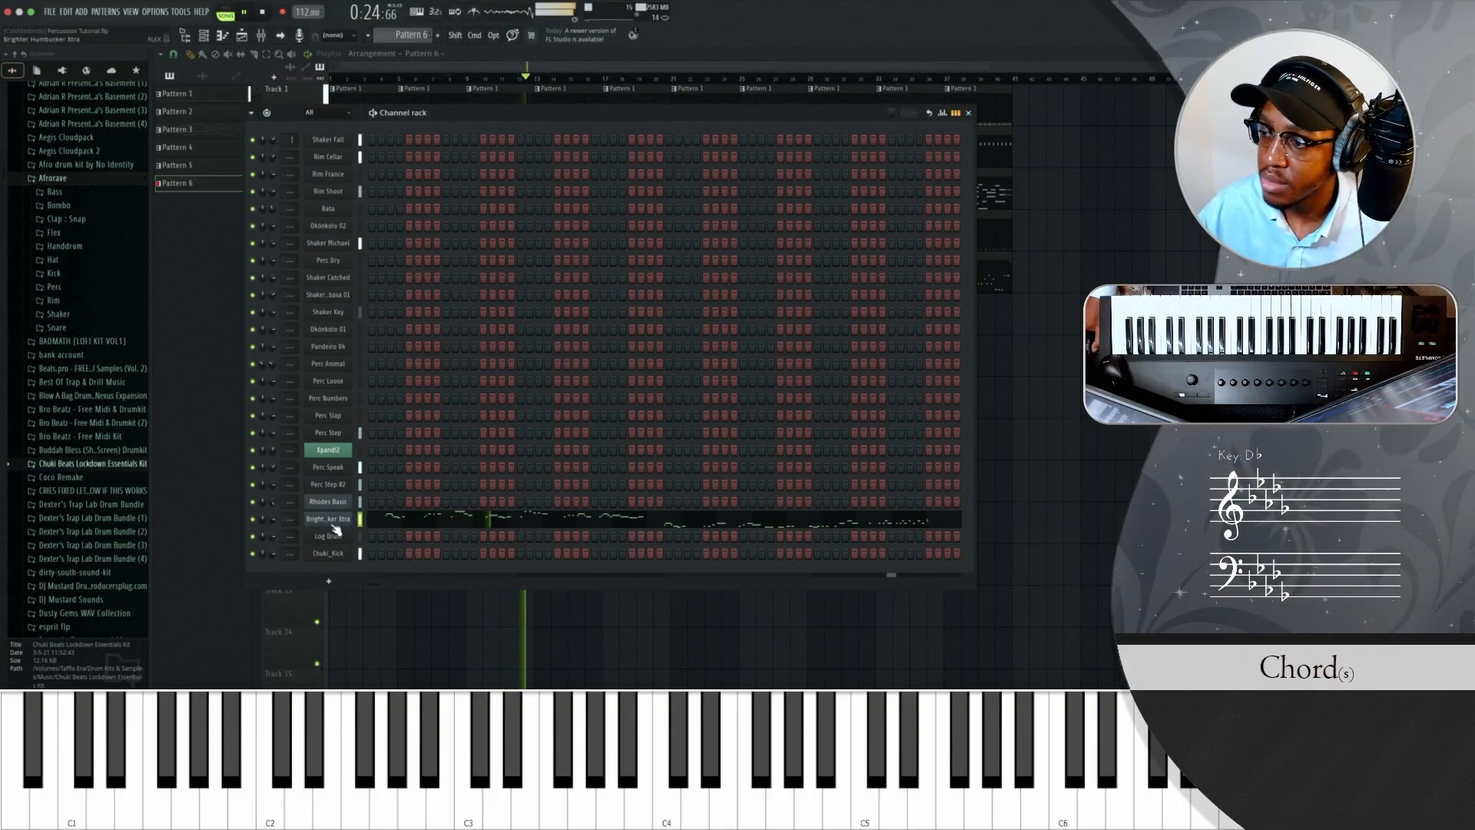
left_click(330, 578)
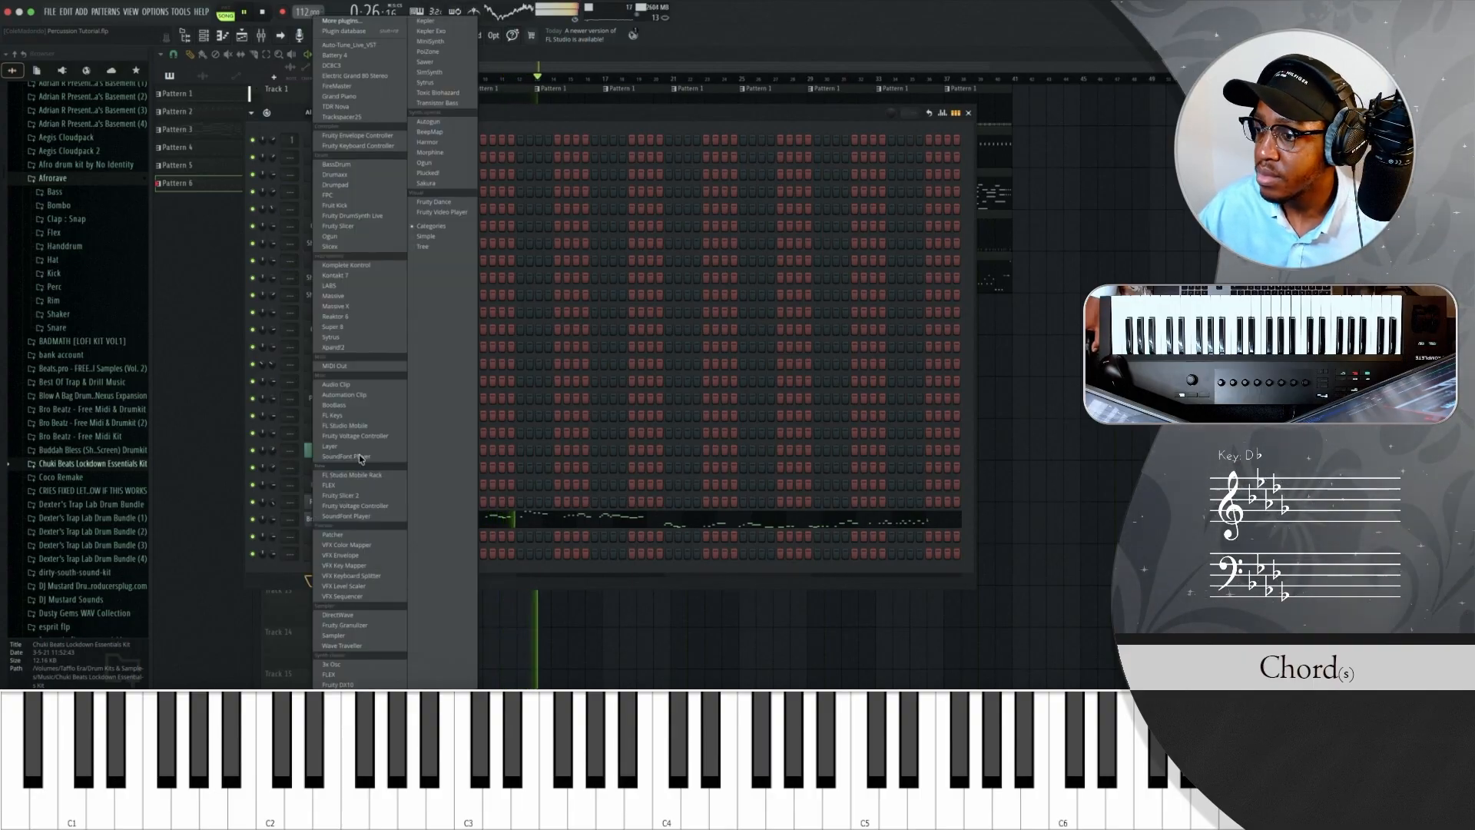
left_click(339, 487)
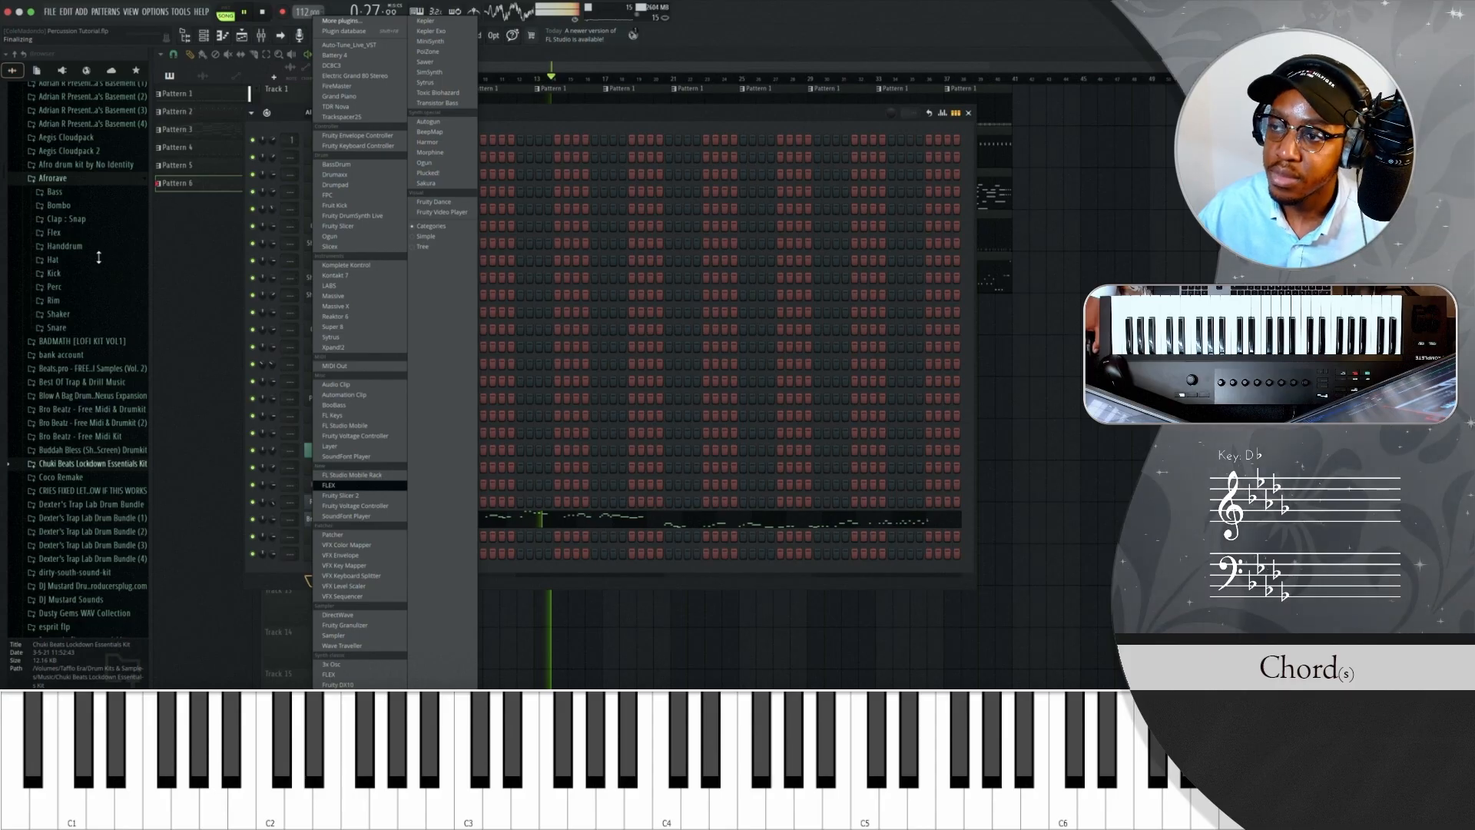
left_click(282, 239)
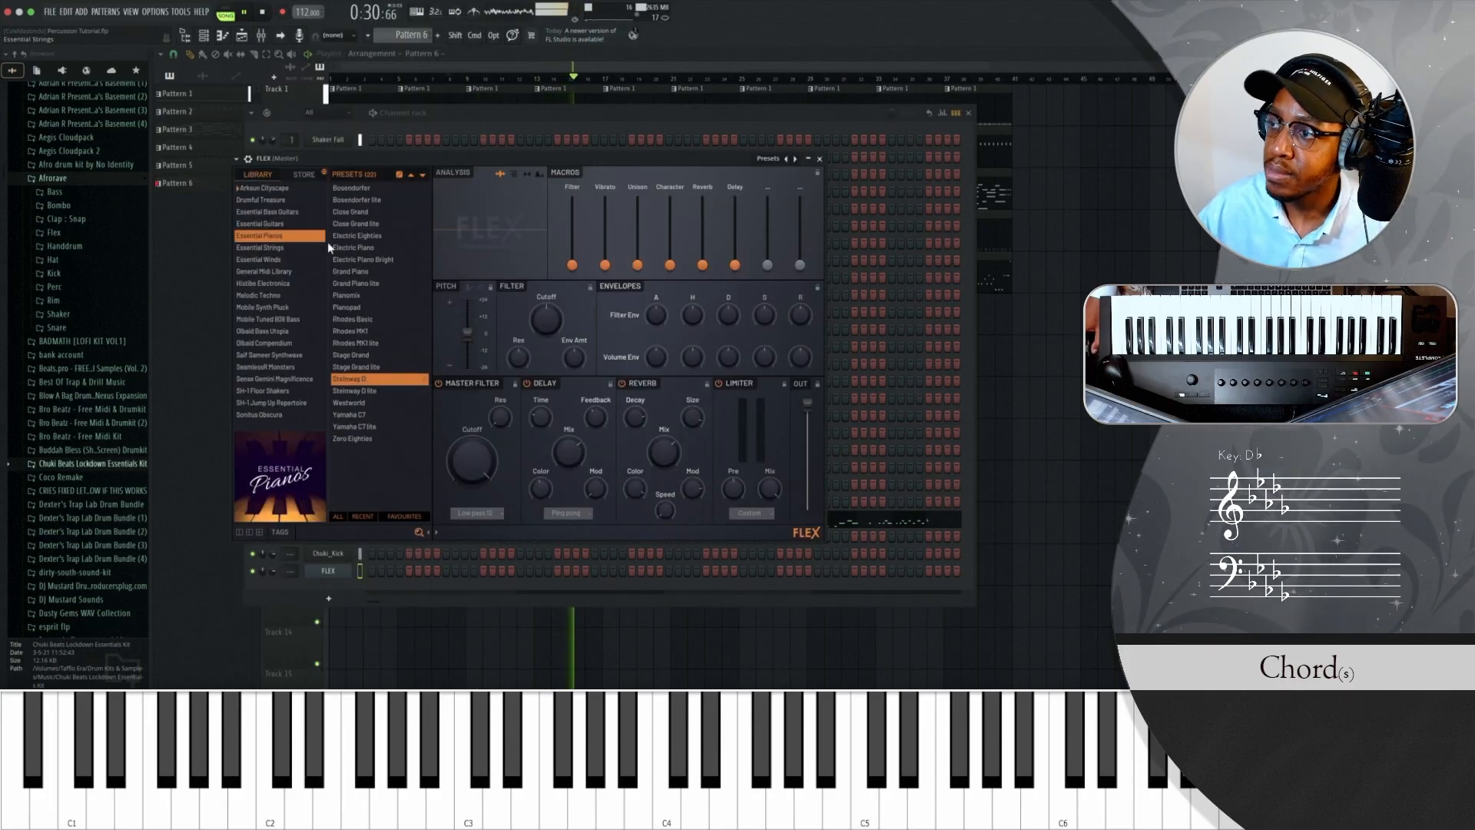
left_click(358, 213)
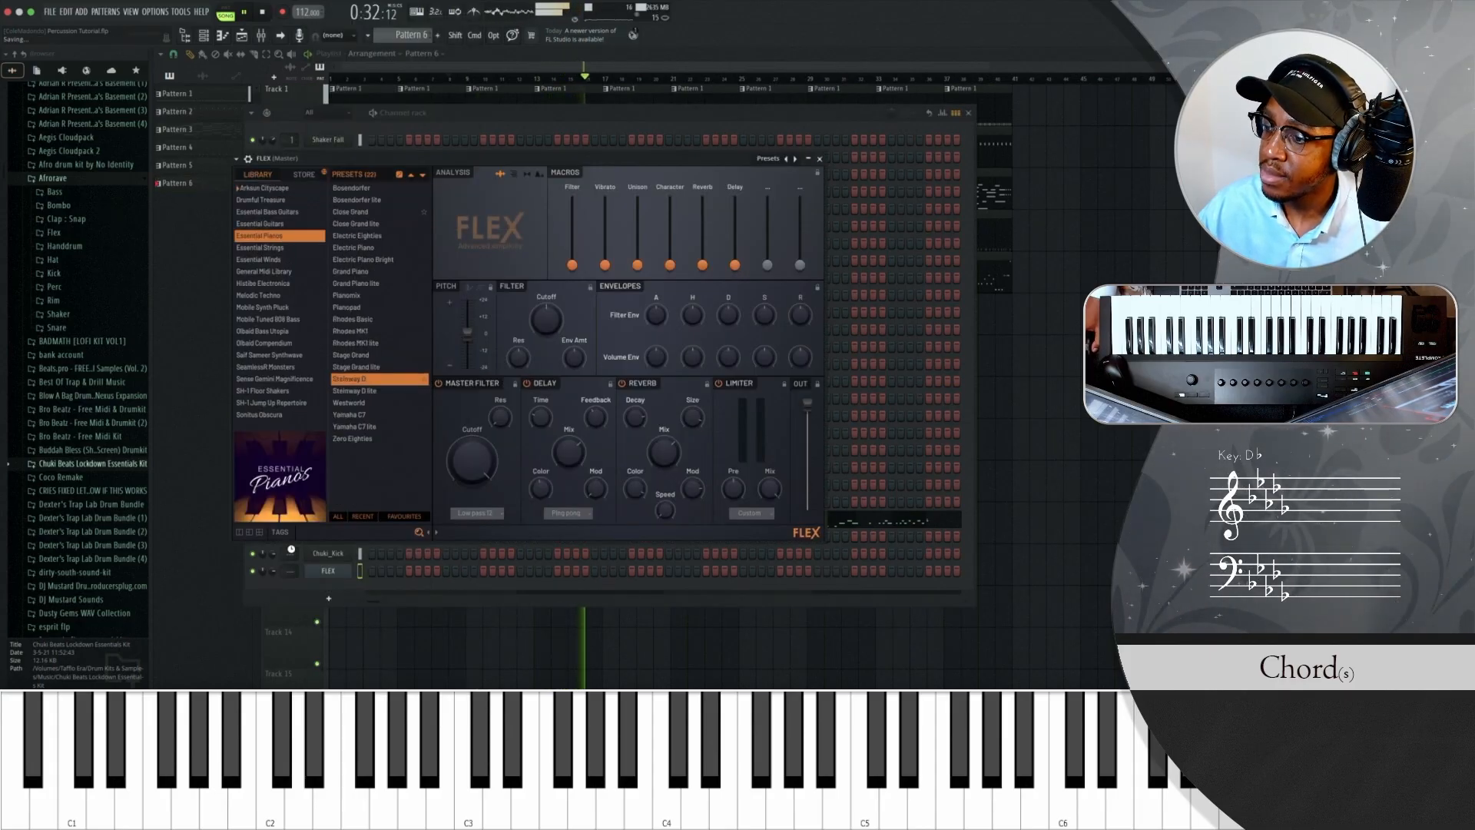
left_click(273, 570)
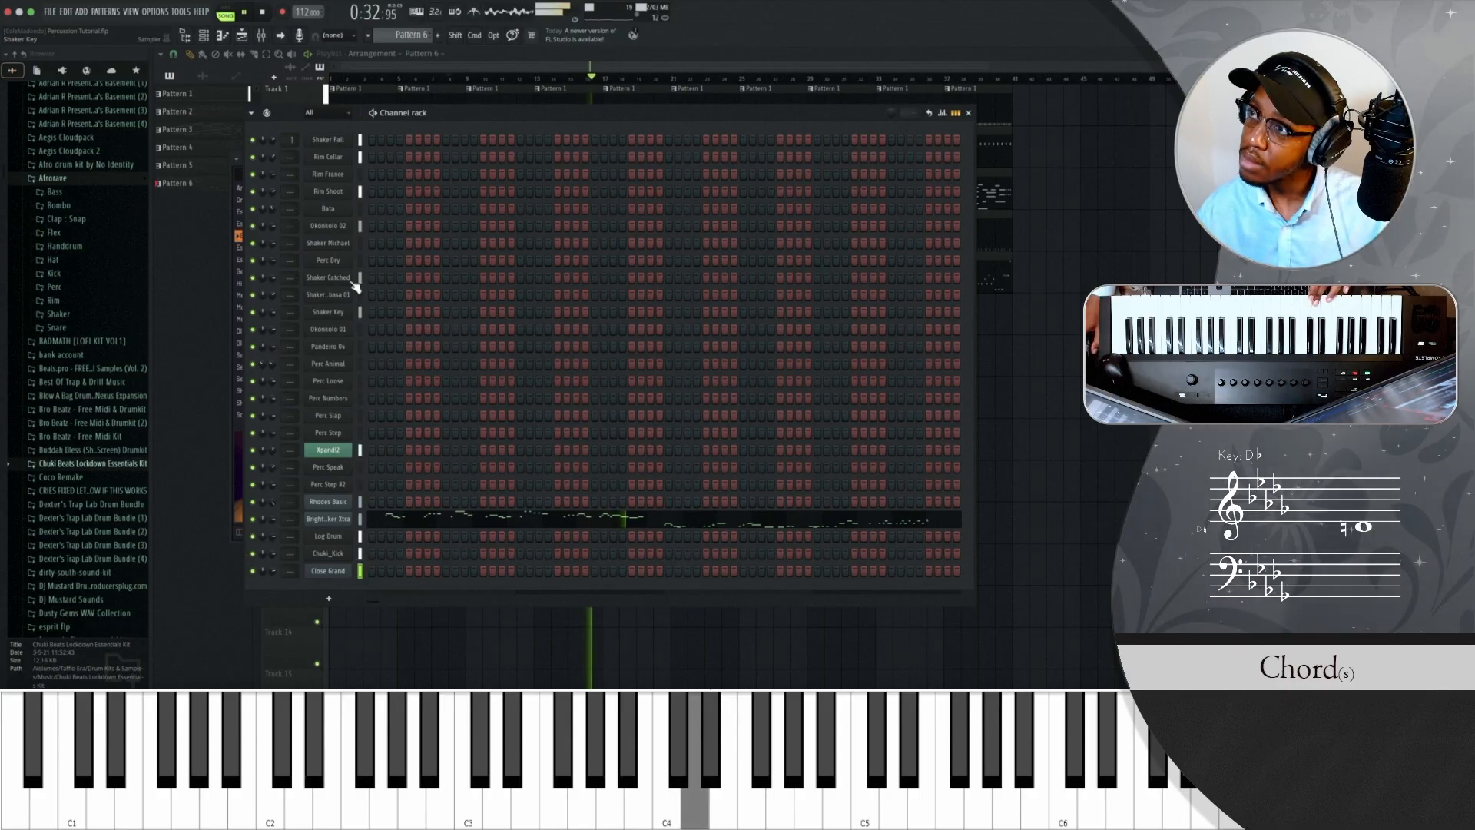
Record a Close Grand piano part from the MIDI keyboard into a new Pattern 7 from bar 8, and play it back.
left_click(427, 73)
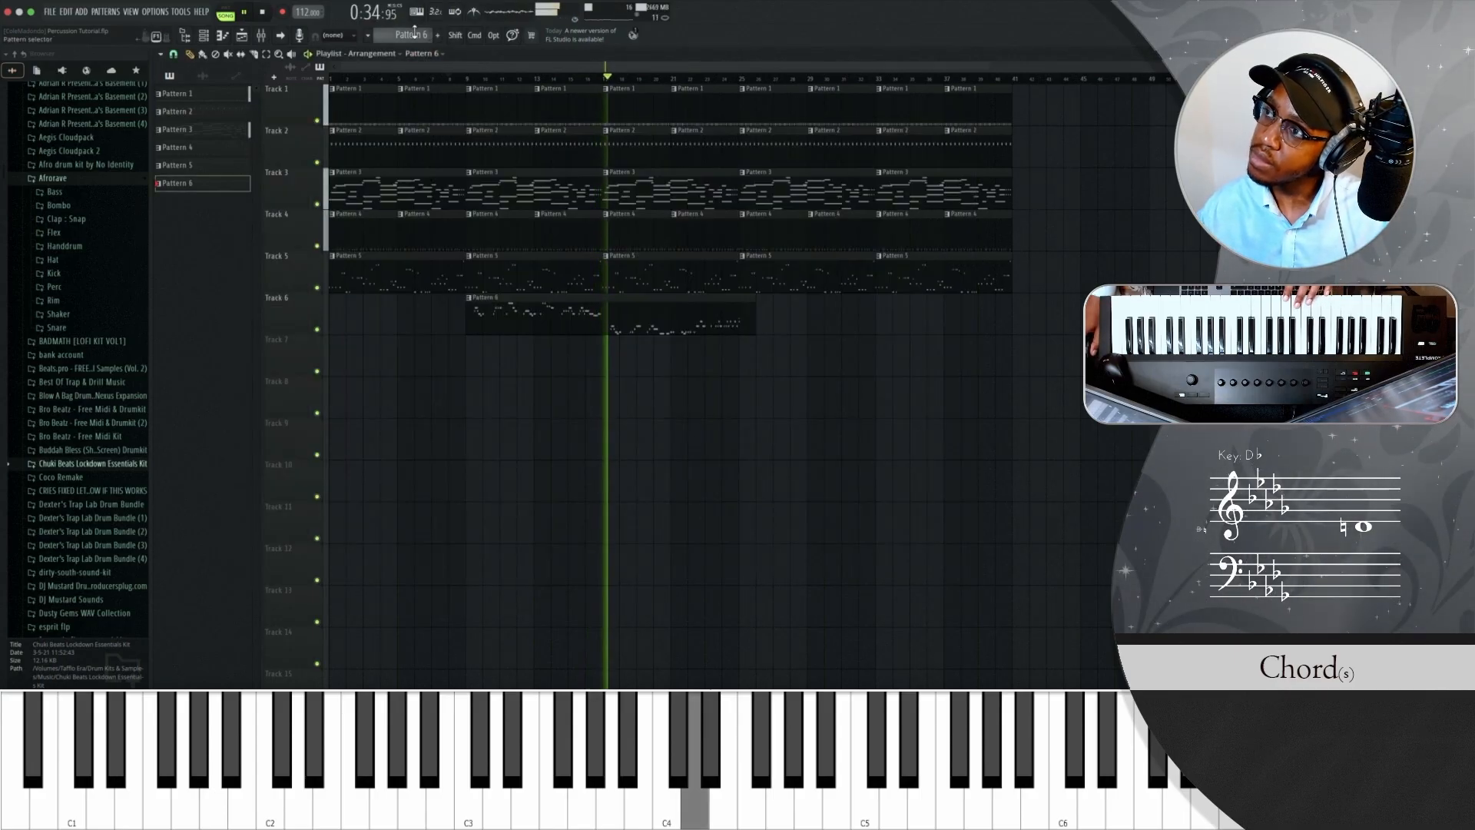
scroll(414, 35, "up", 1)
left_click(442, 74)
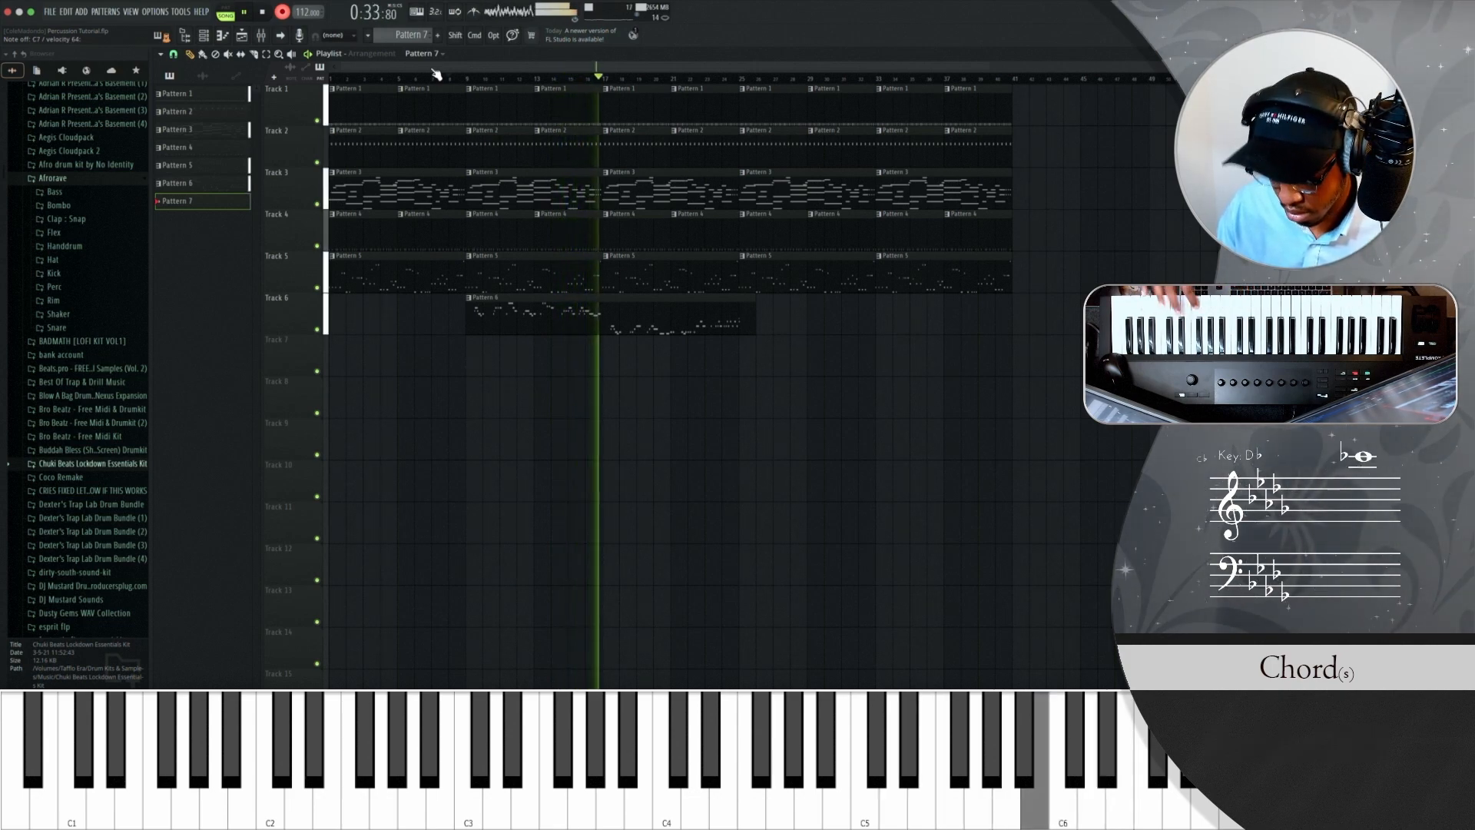
key("space")
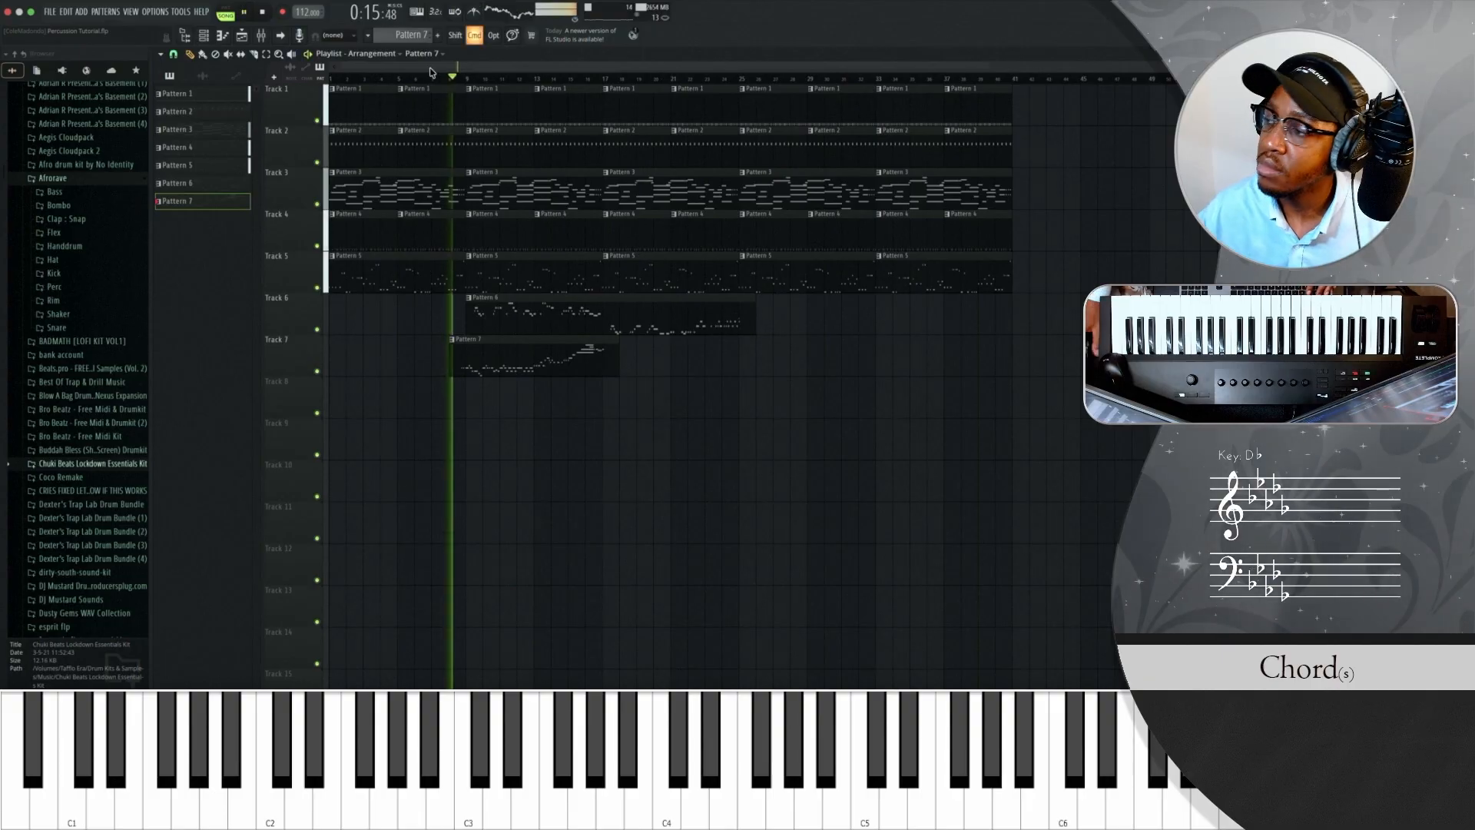
key("space")
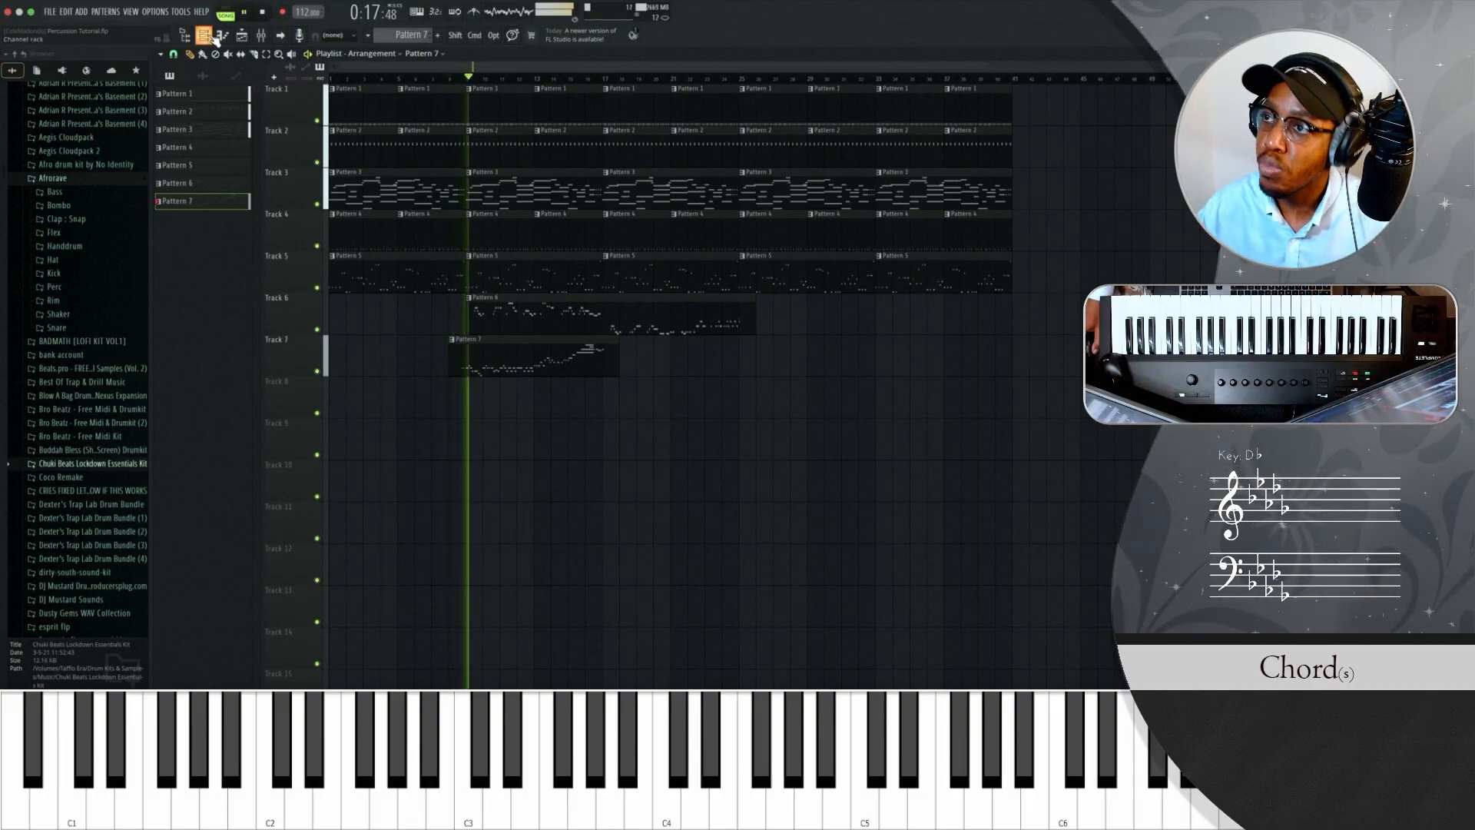
Check the channels and mixer levels during playback, and open Pattern 6's guitar notes in the piano roll.
left_click(203, 36)
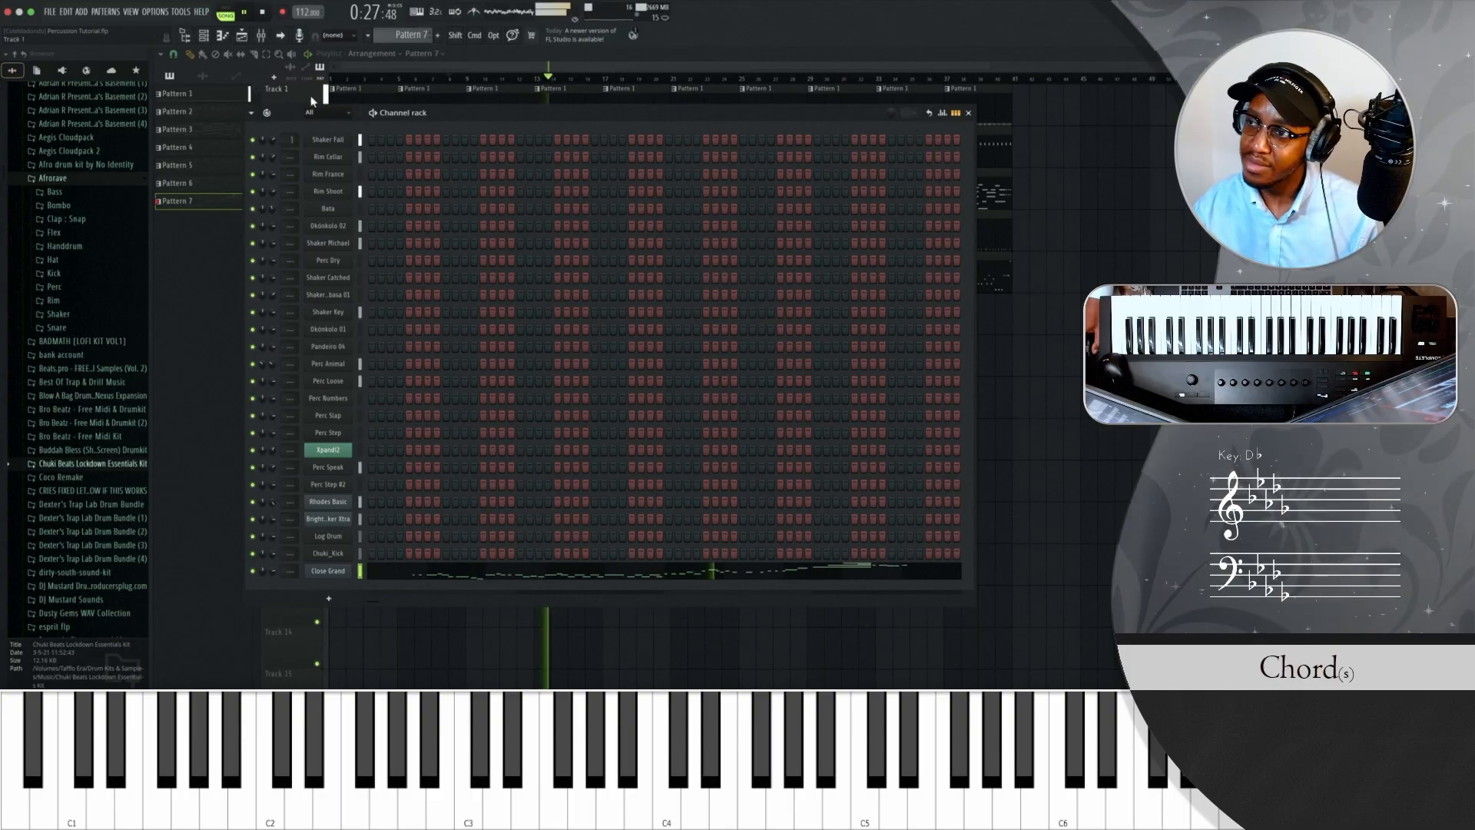
left_click(265, 37)
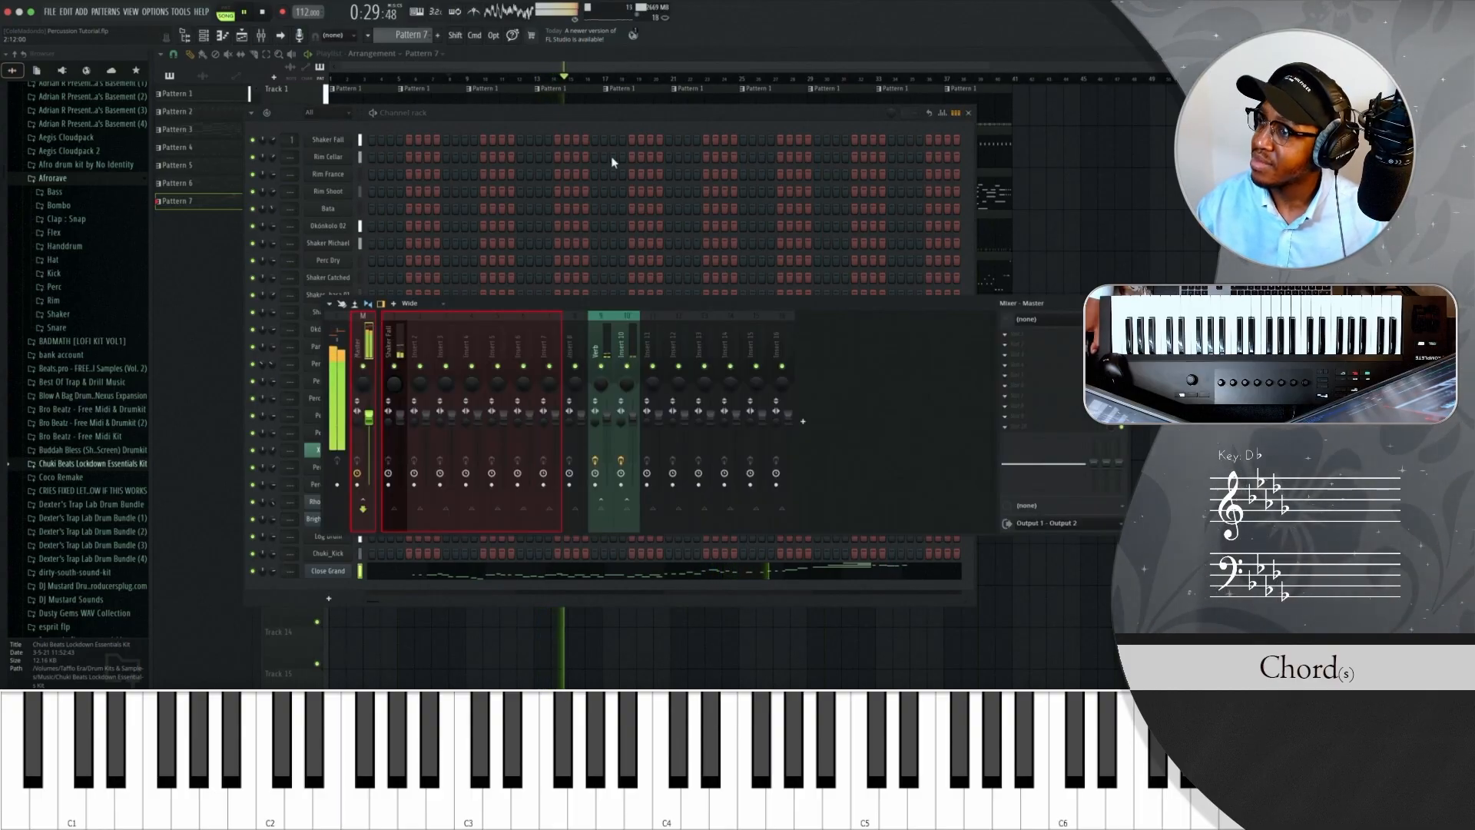
left_click(613, 75)
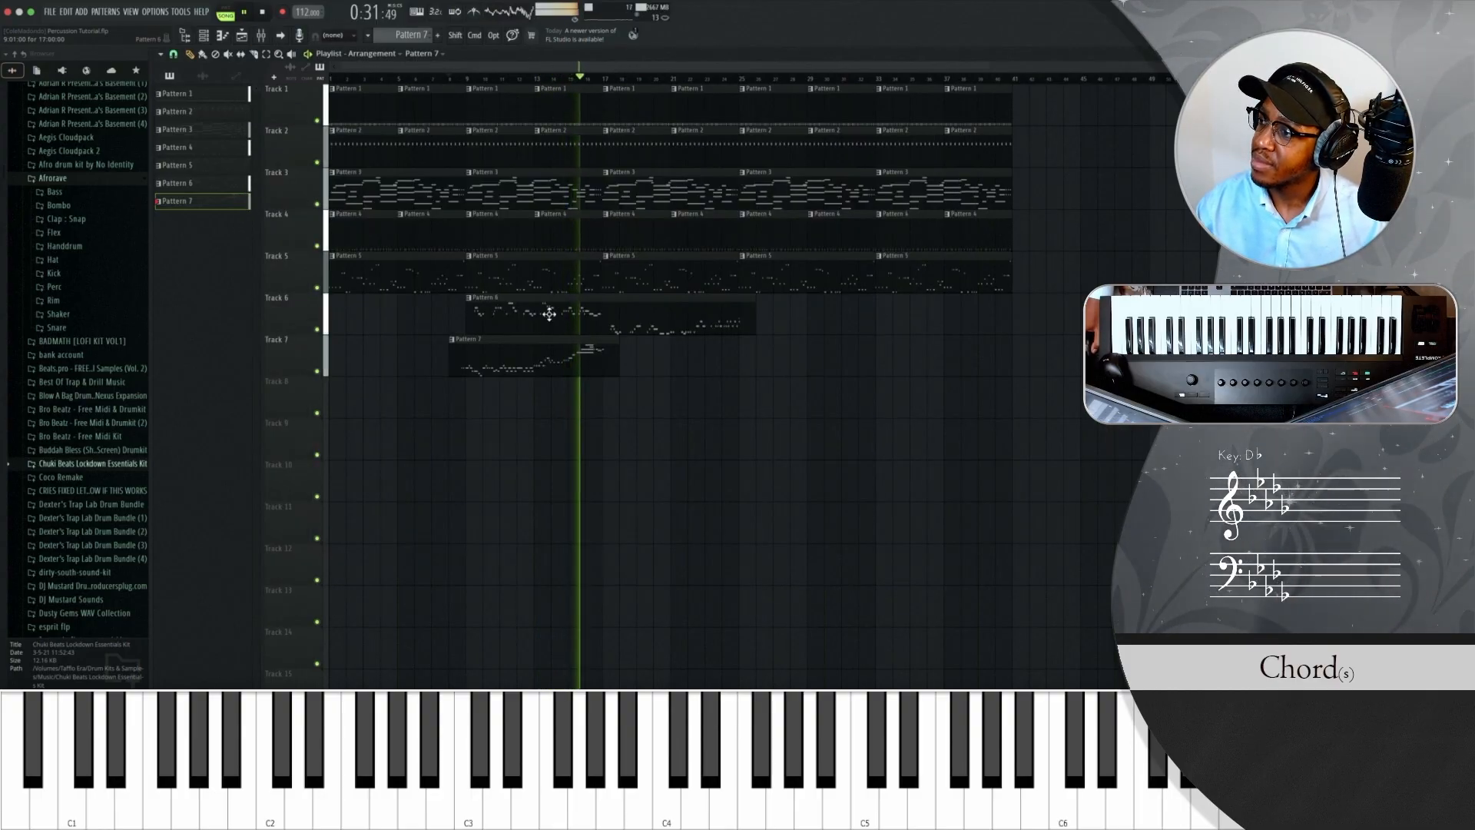
double_click(547, 309)
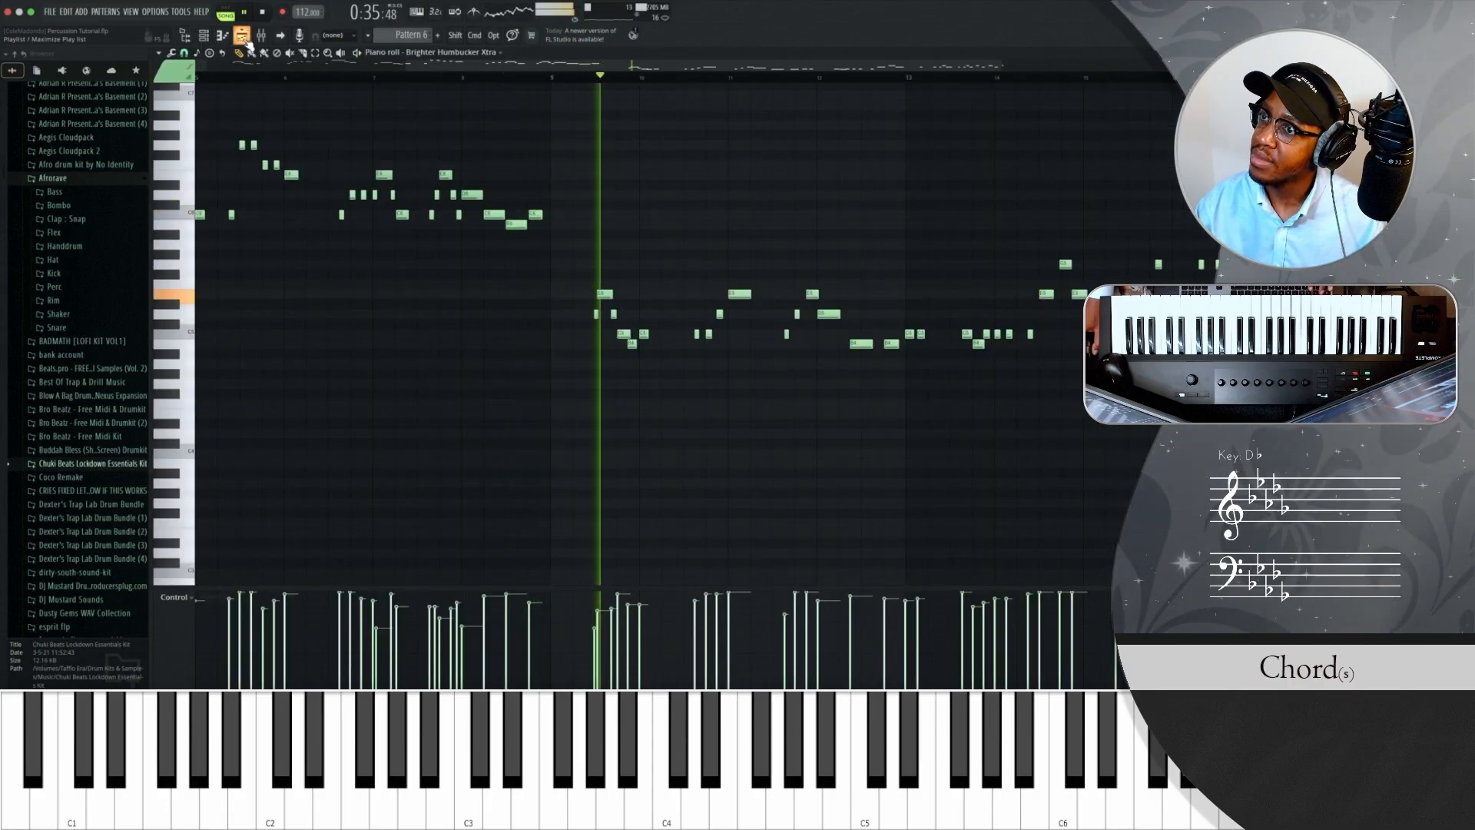
Quantize Pattern 7's Close Grand notes with reduced start-time and duration strength, return to the playlist and stop playback.
left_click(242, 36)
double_click(492, 352)
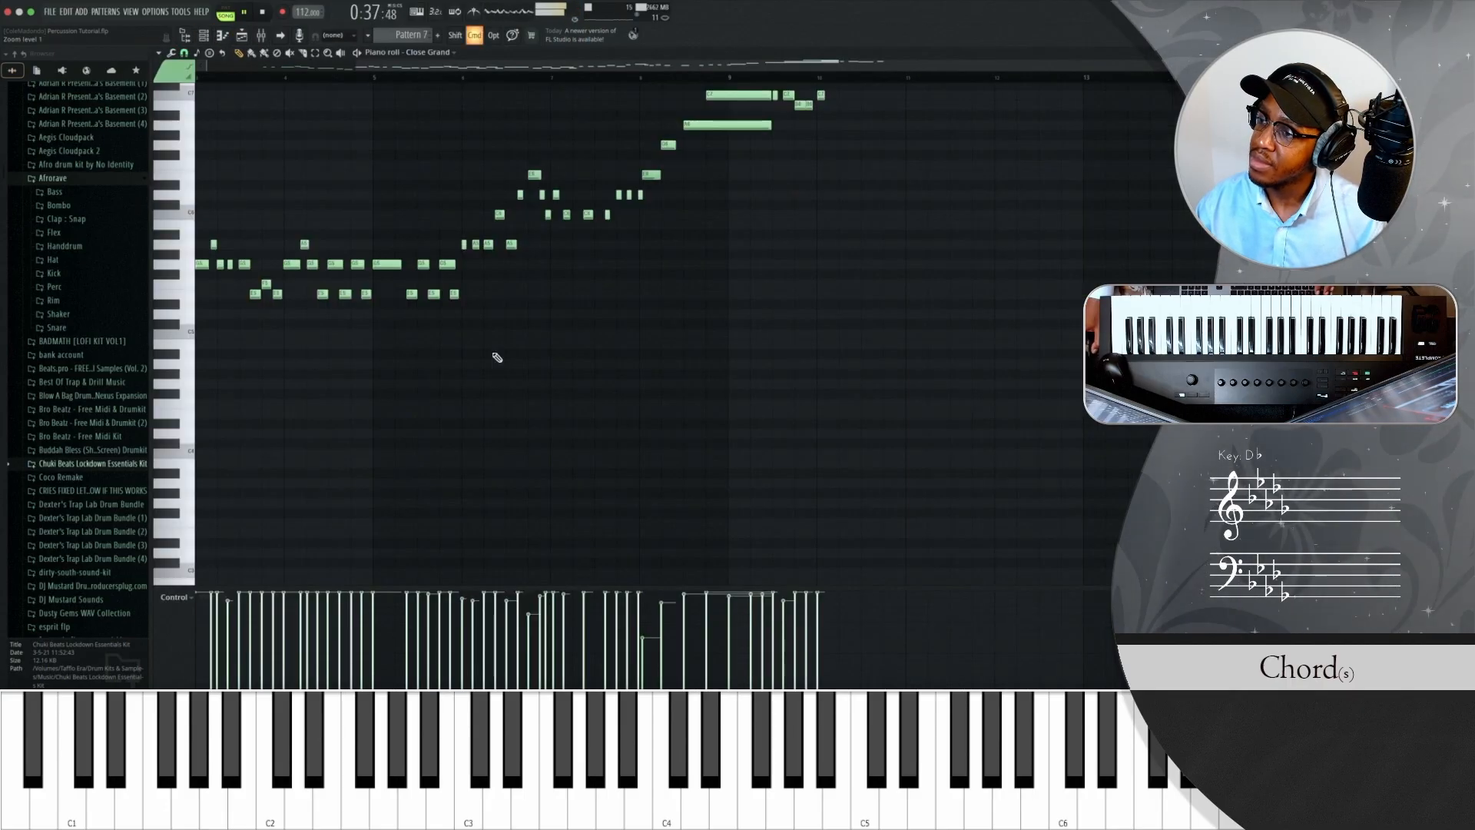
key("alt+q")
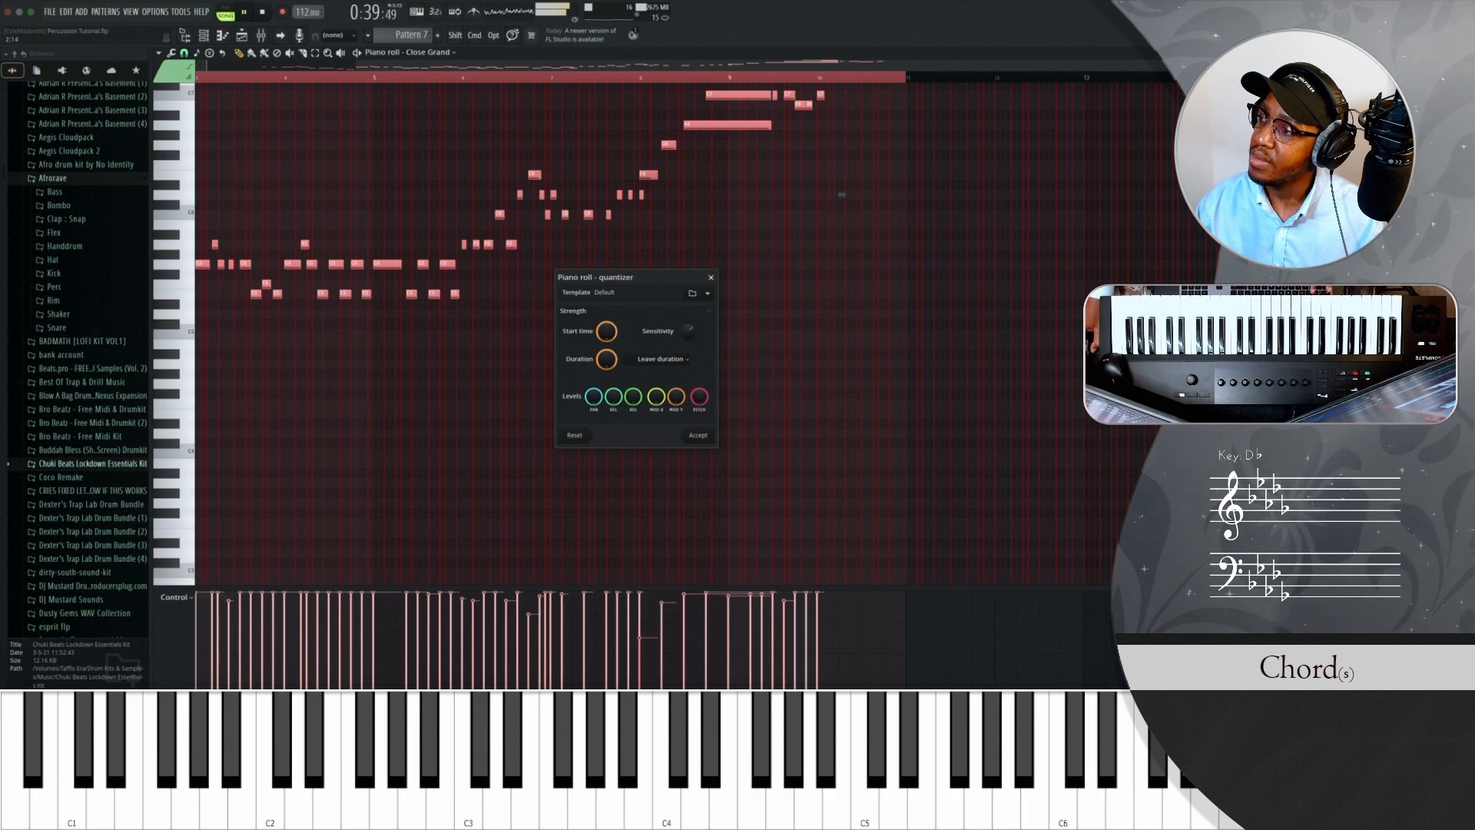
left_click_drag(614, 334, 613, 385)
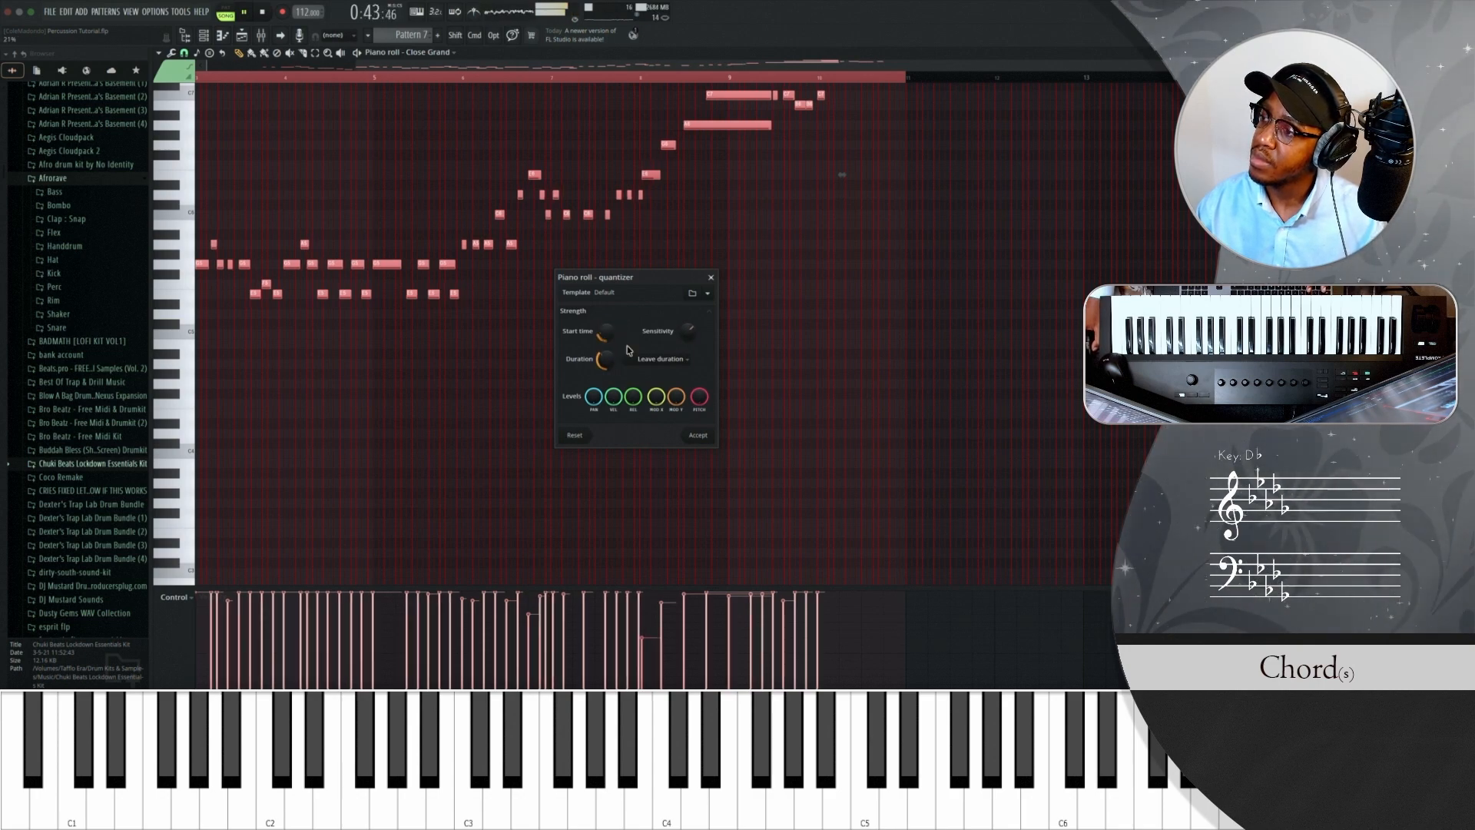
left_click(698, 436)
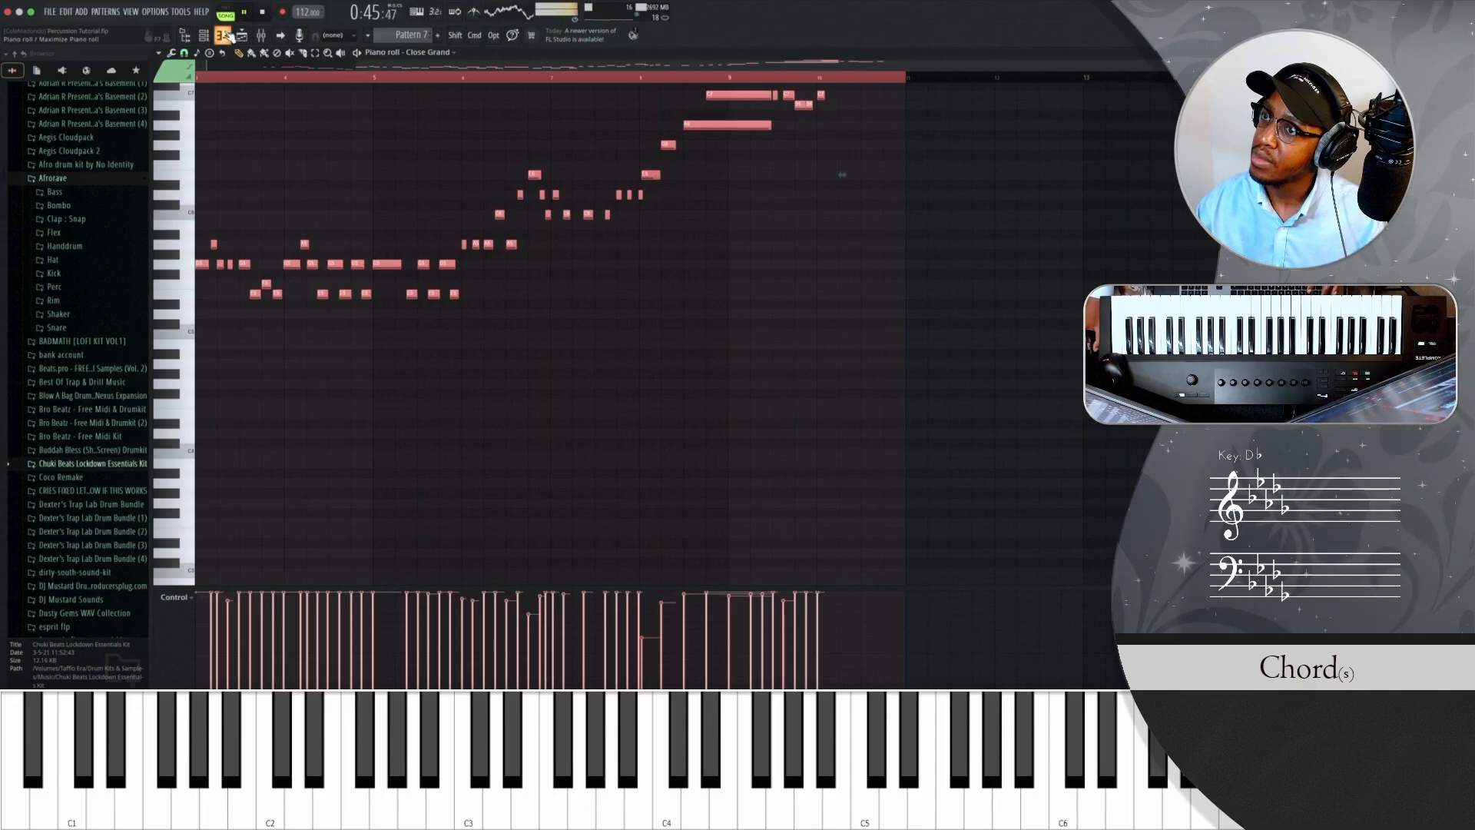
left_click(222, 36)
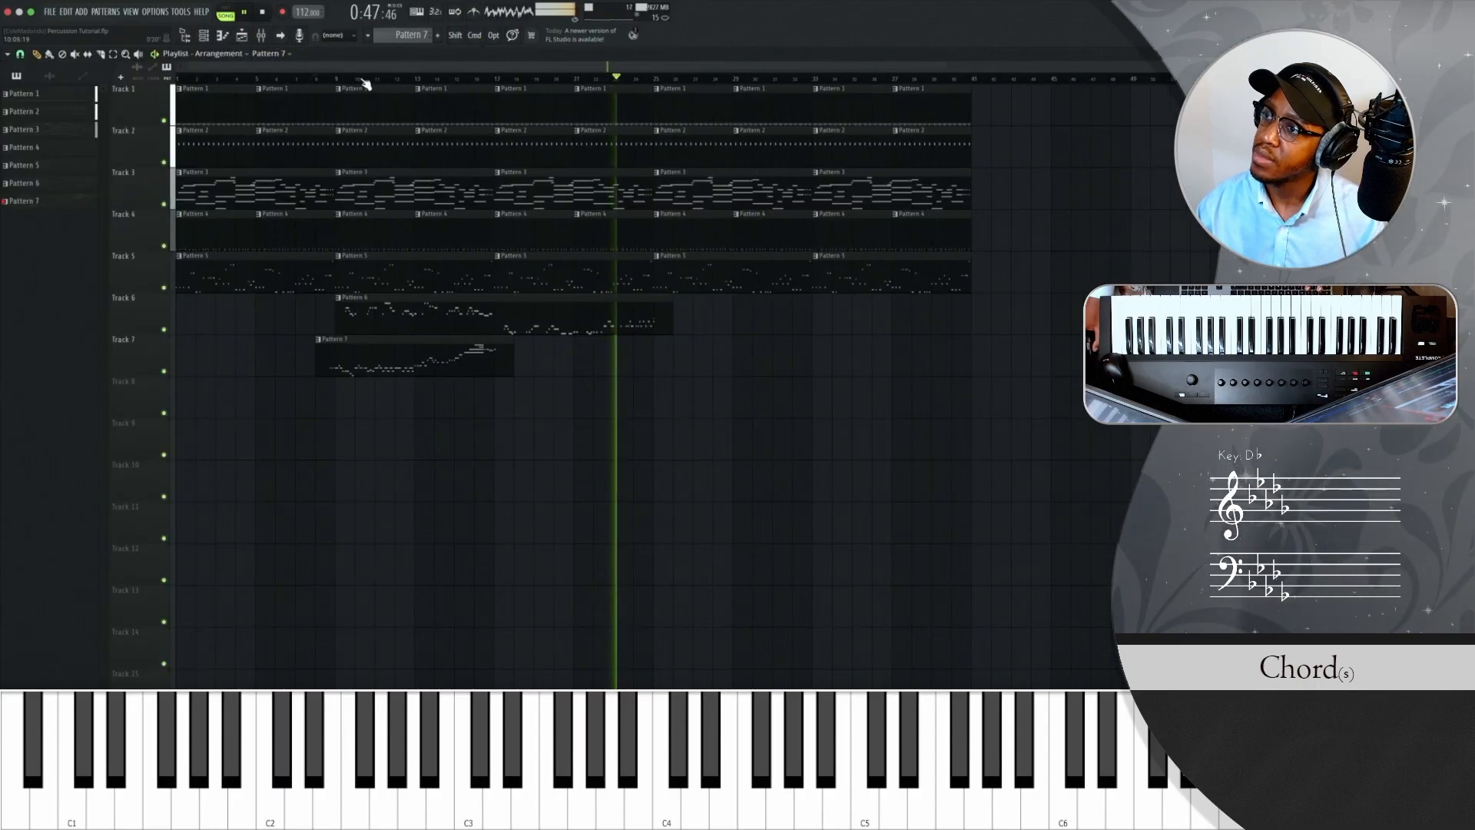
key("space")
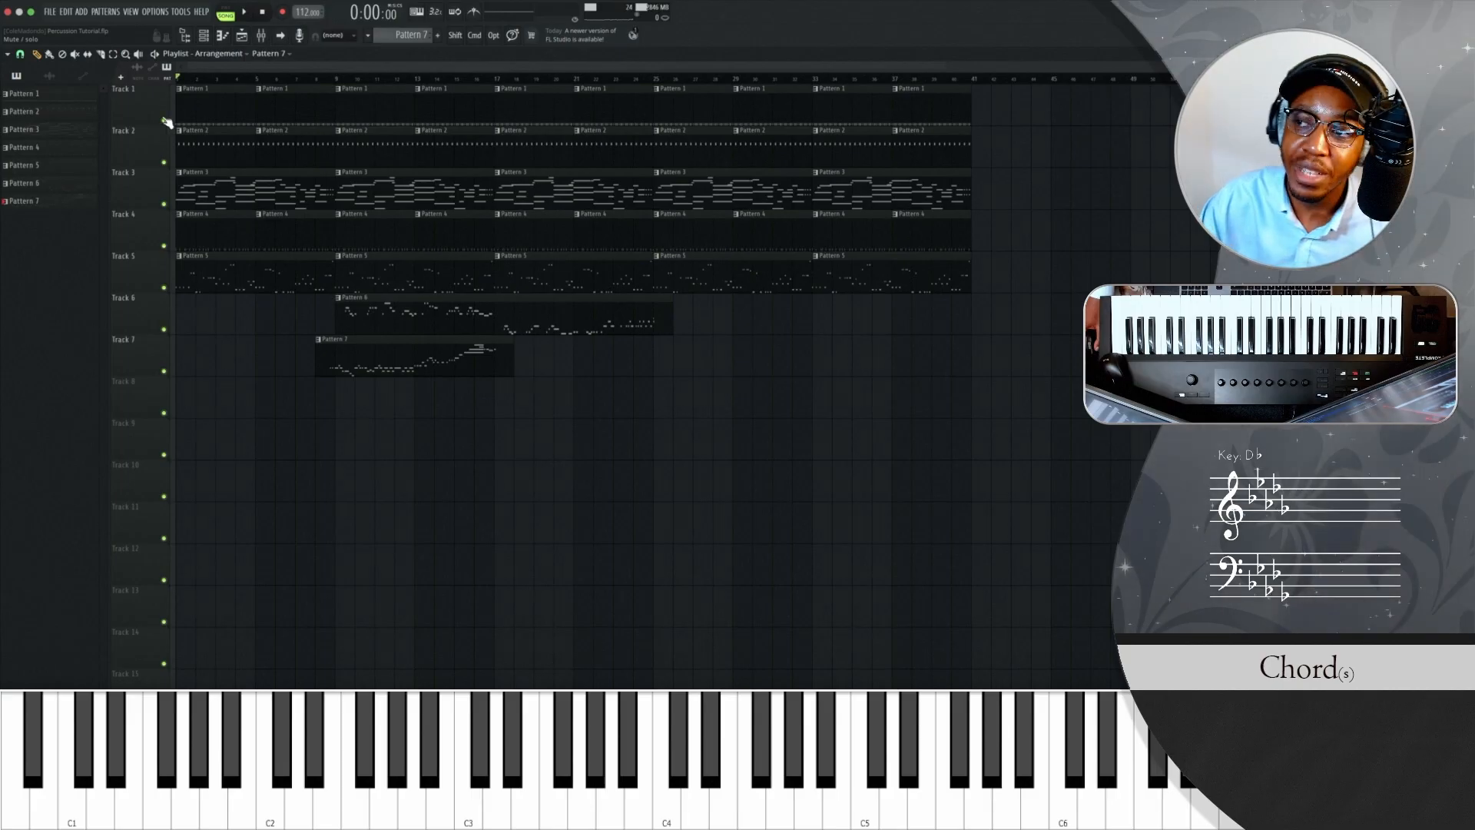
Mute Track 1 and listen to the arrangement without the percussion.
left_click(165, 120)
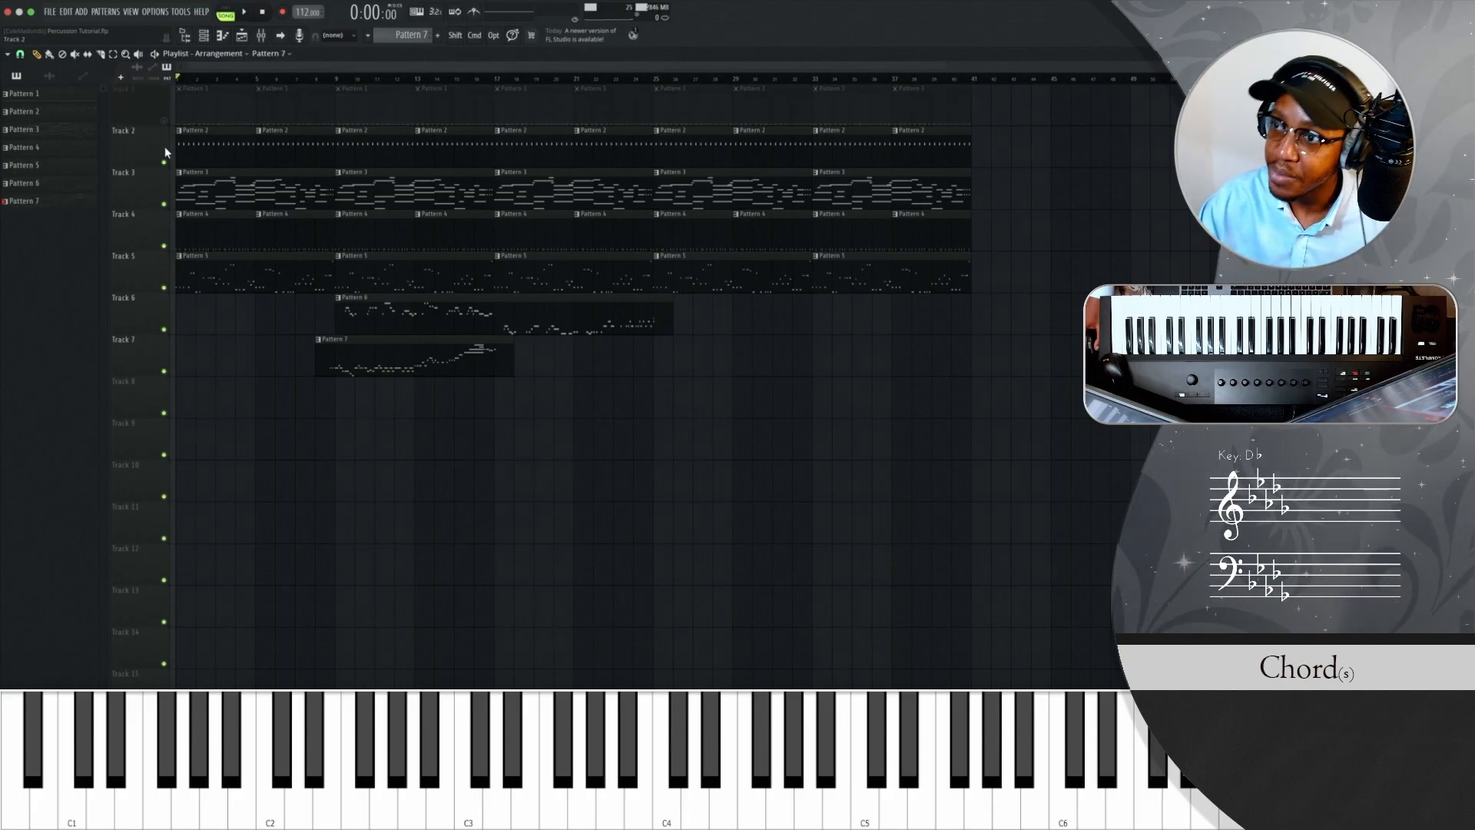
key("space")
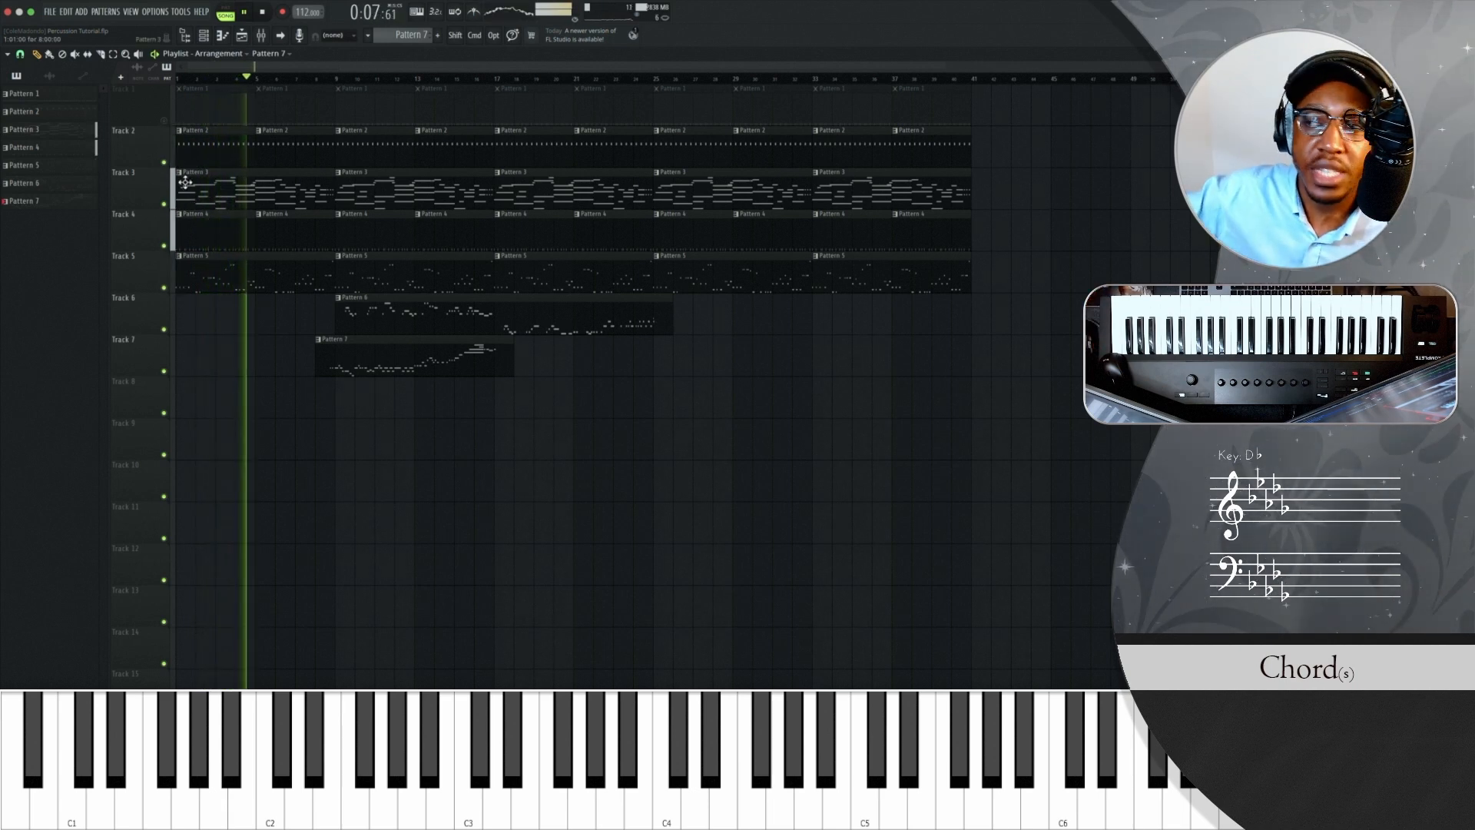
key("space")
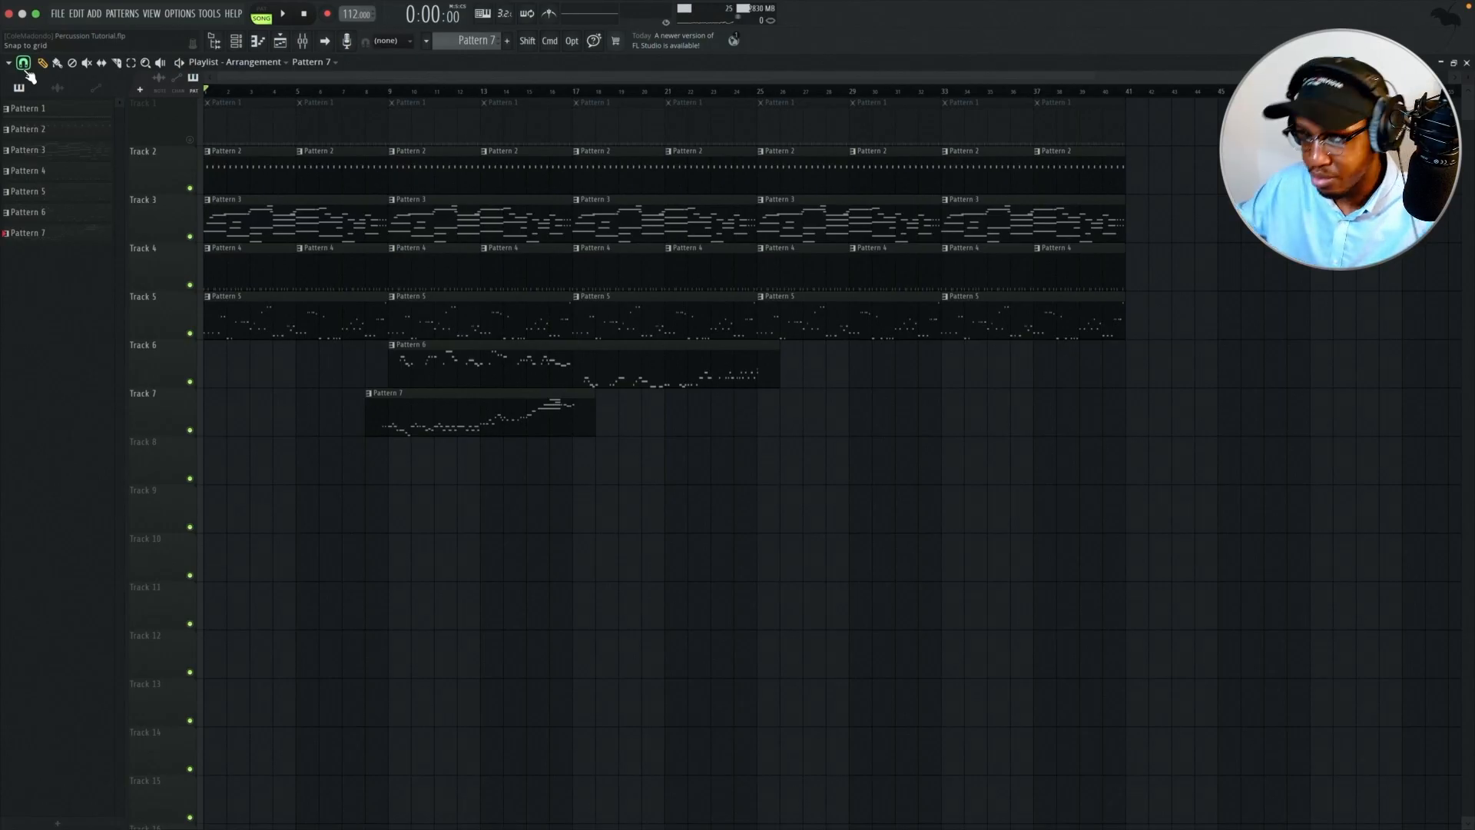
Solo Track 1 and play the song, bringing in Tracks 2, 5, 6 and 7, replaying from bar 9, and adding Track 3.
right_click(191, 141)
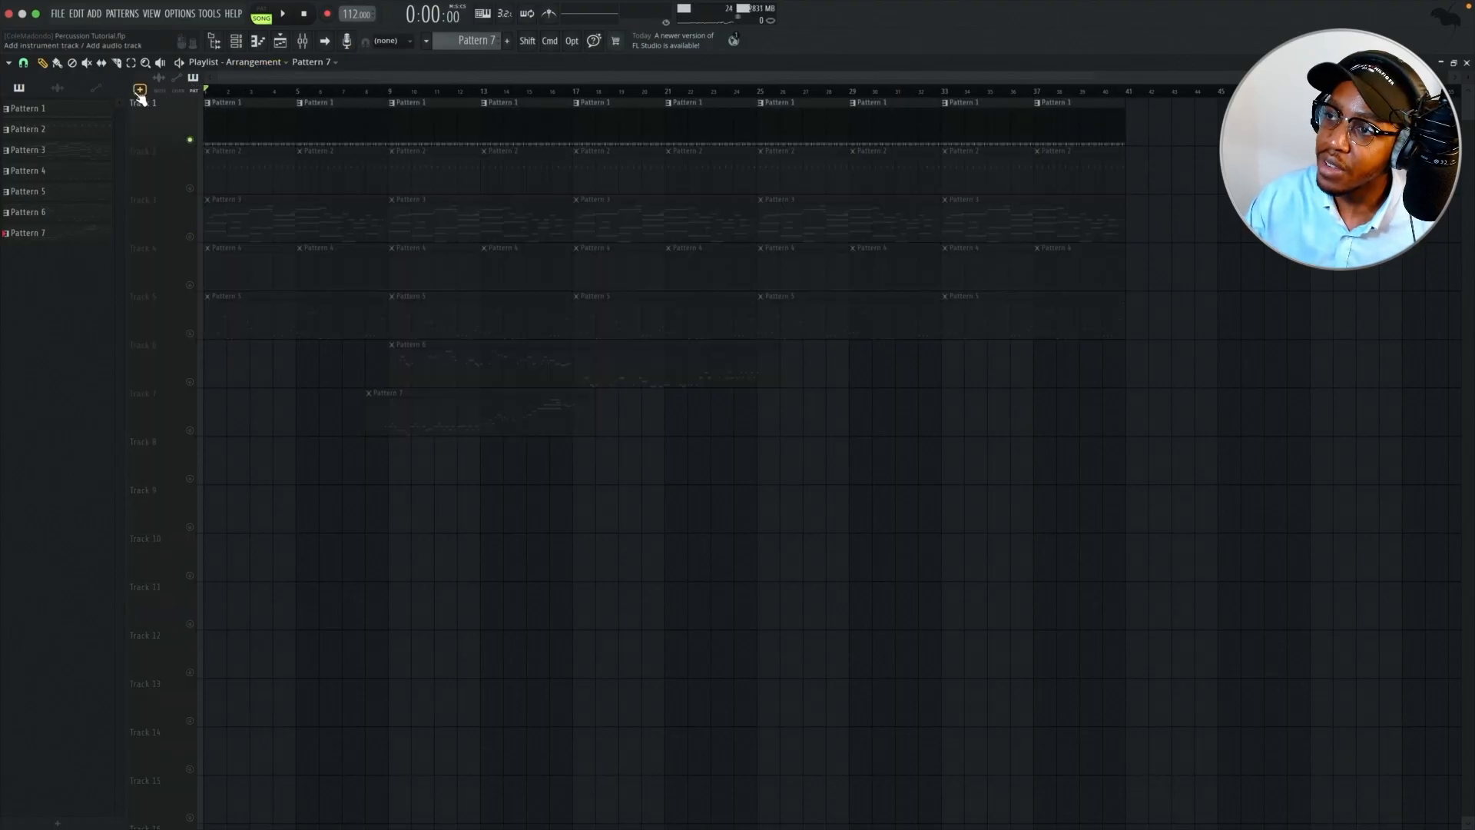
key("space")
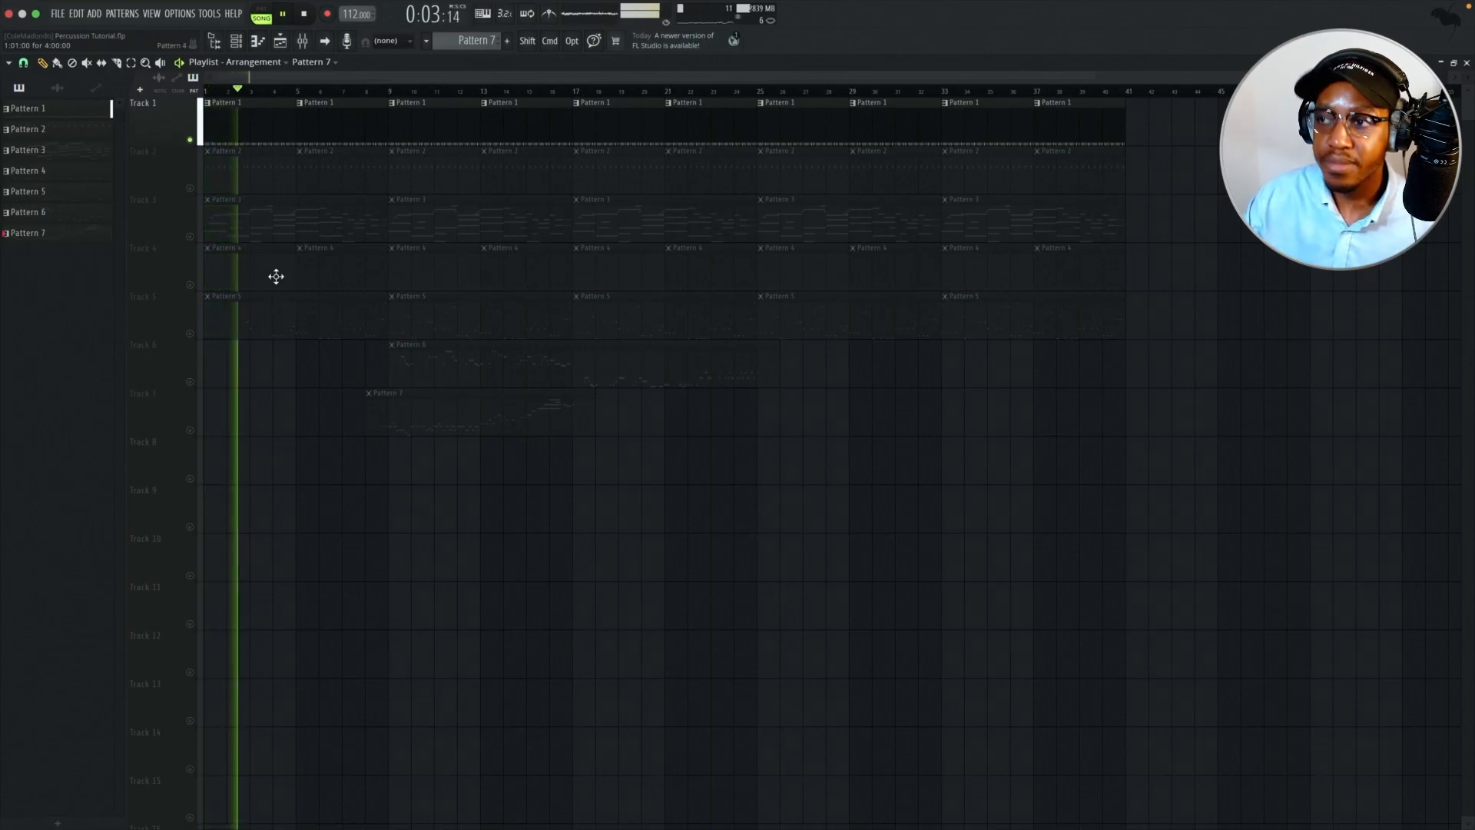
left_click(191, 189)
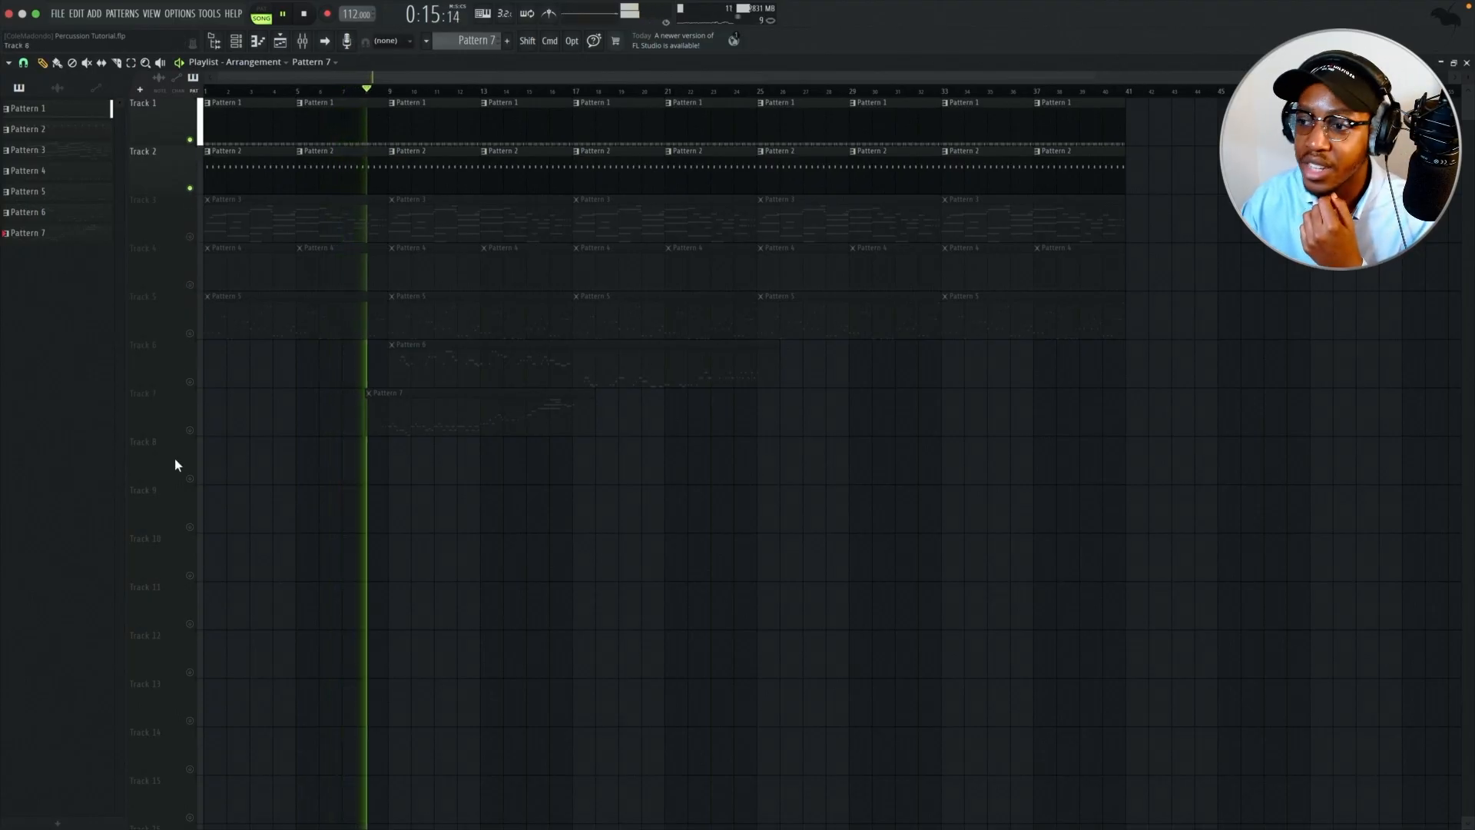
left_click(190, 333)
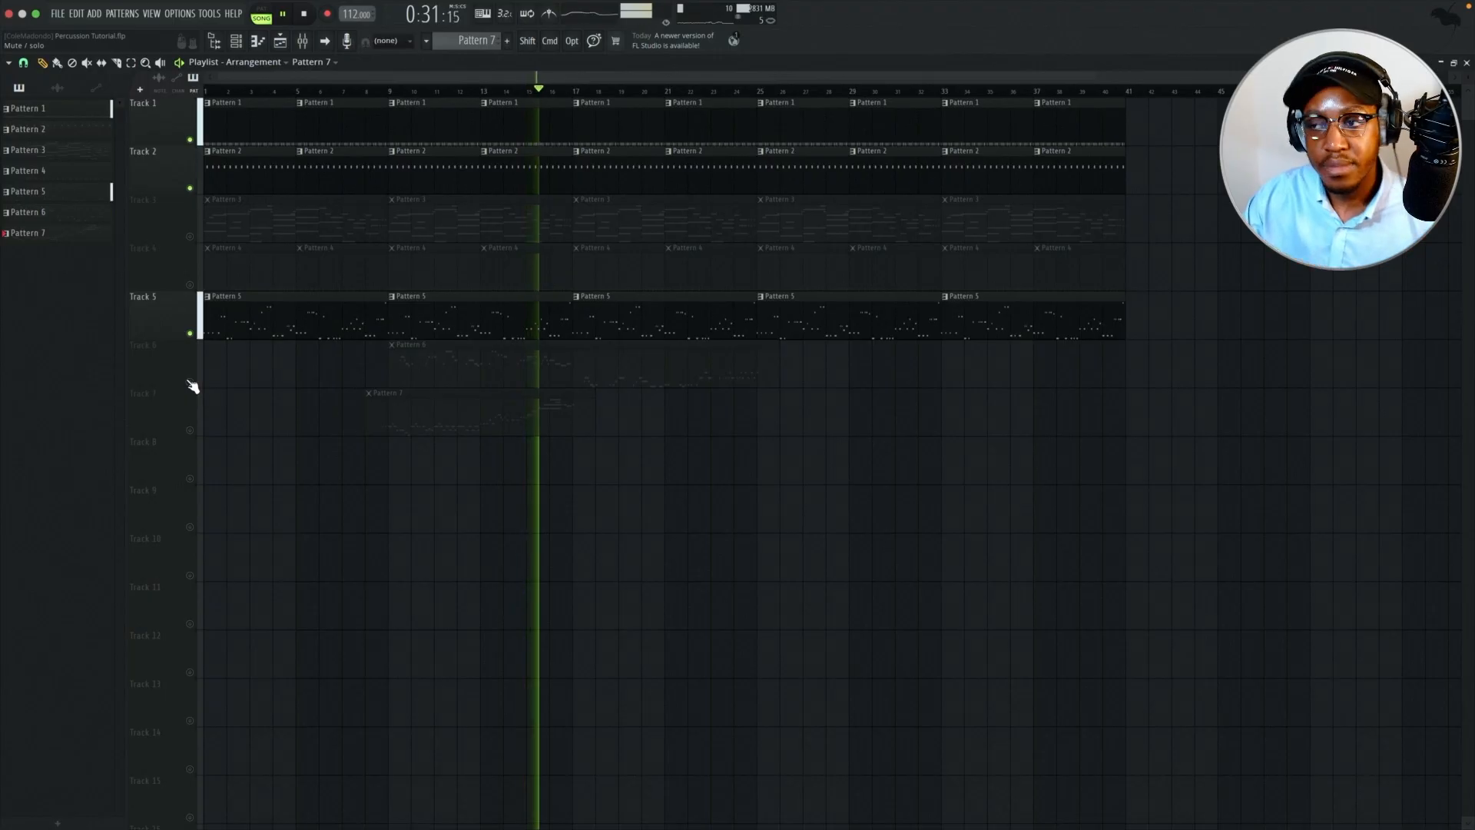
left_click(189, 381)
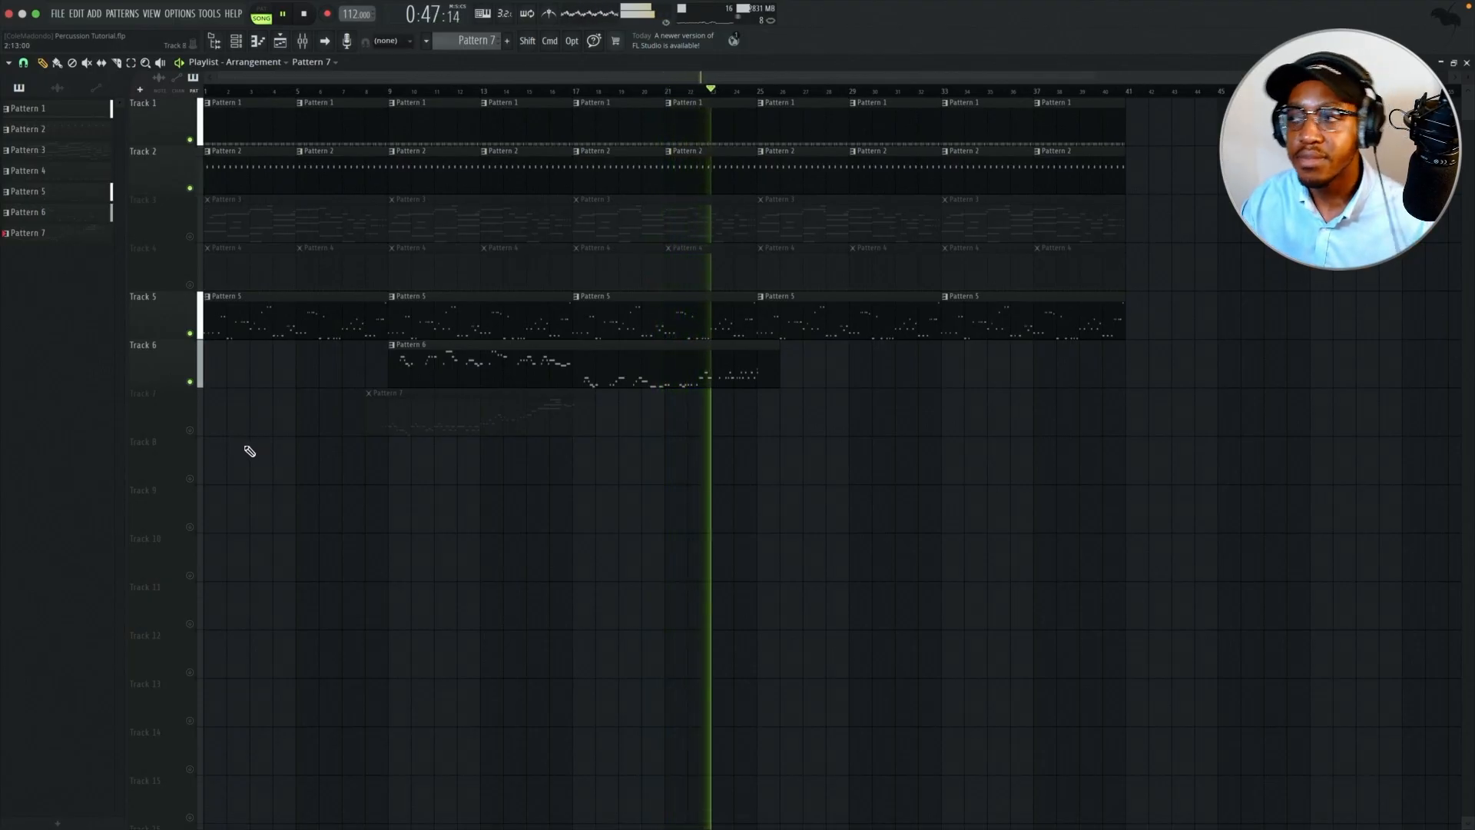
left_click(190, 429)
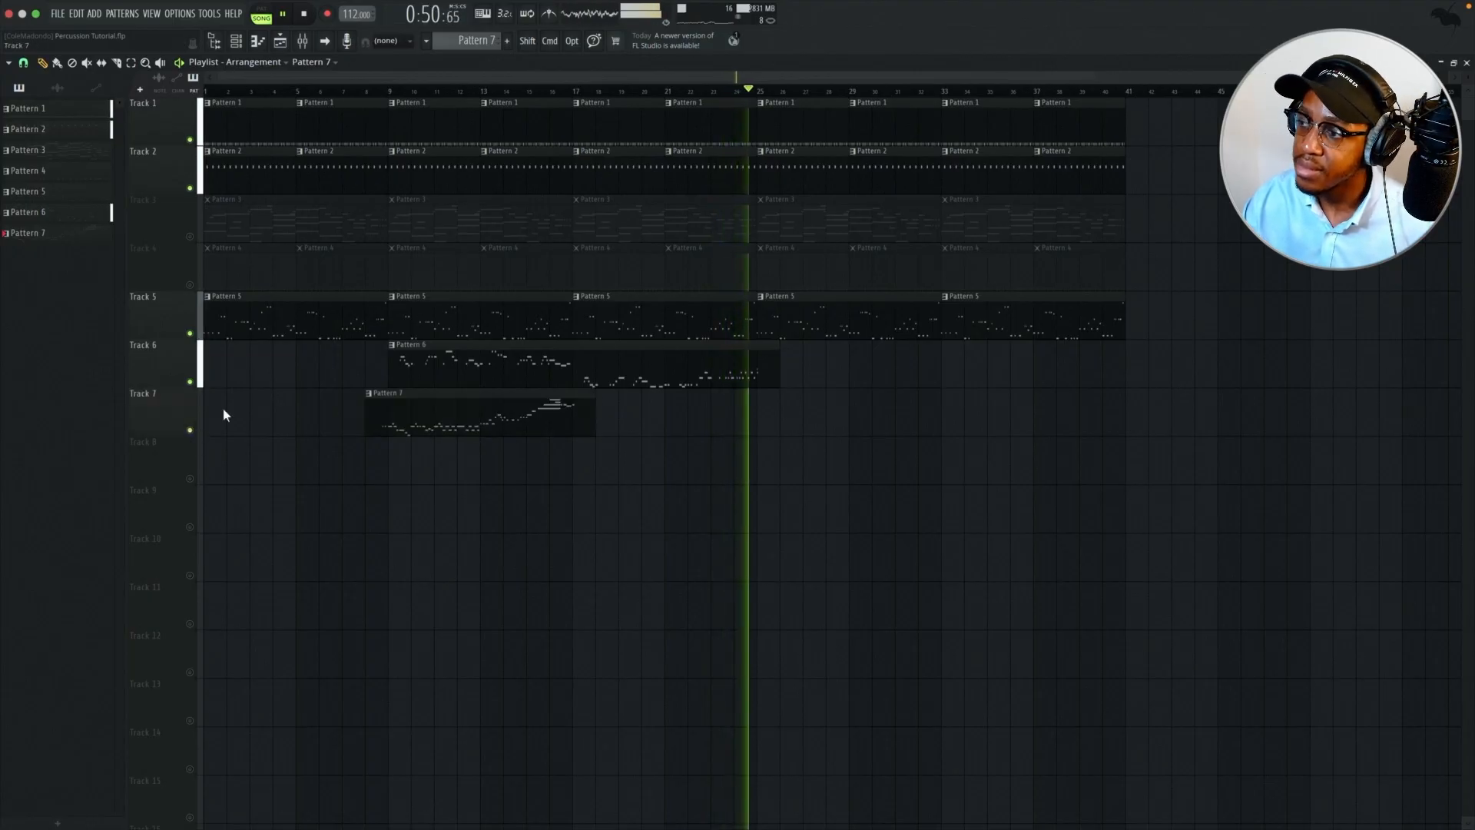
left_click(391, 92)
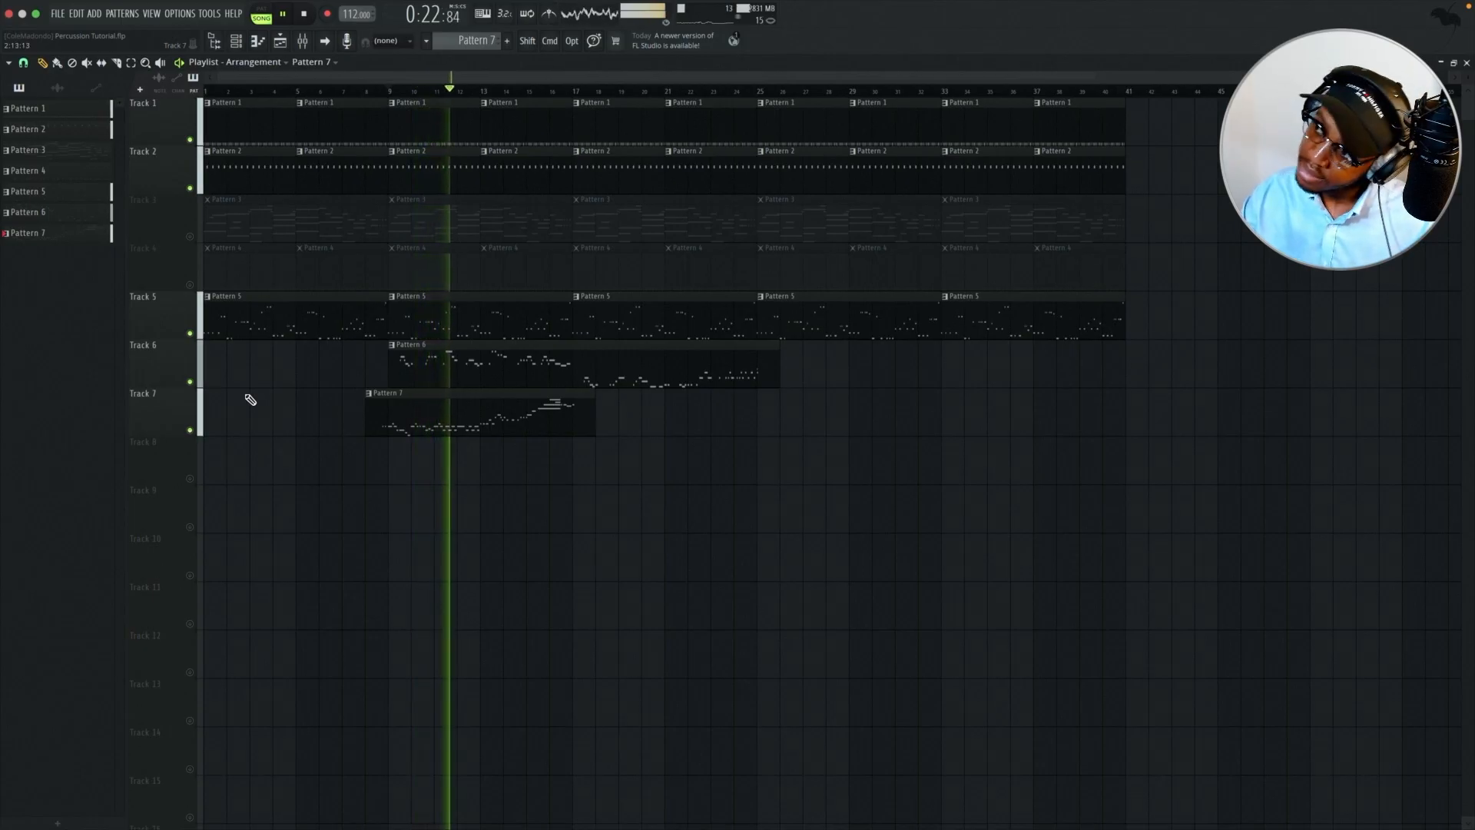
left_click(192, 237)
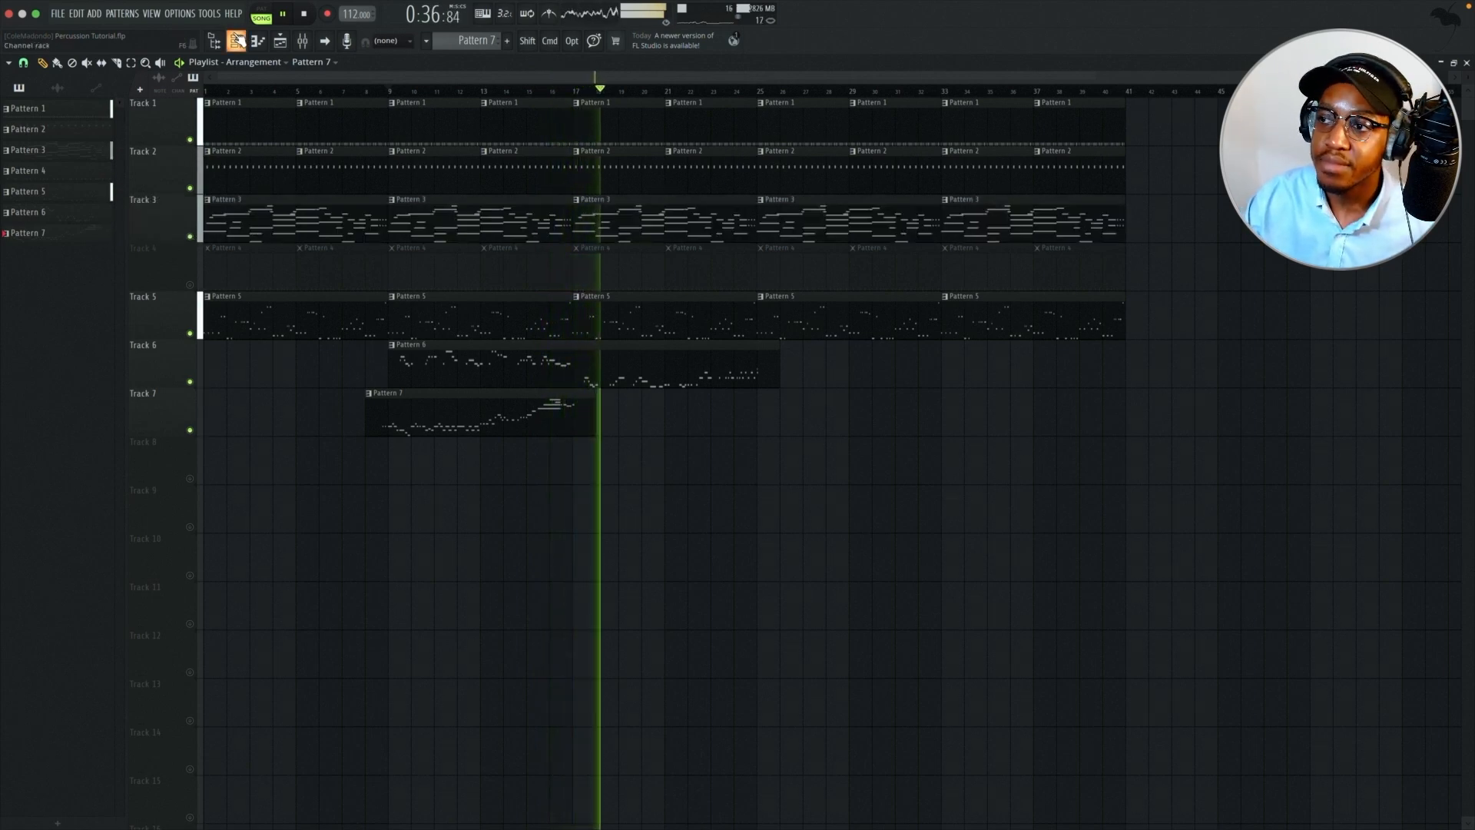
Transpose all of Pattern 3's Rhodes Basic notes down one octave, return to the playlist and save the project.
double_click(303, 221)
key("super+a")
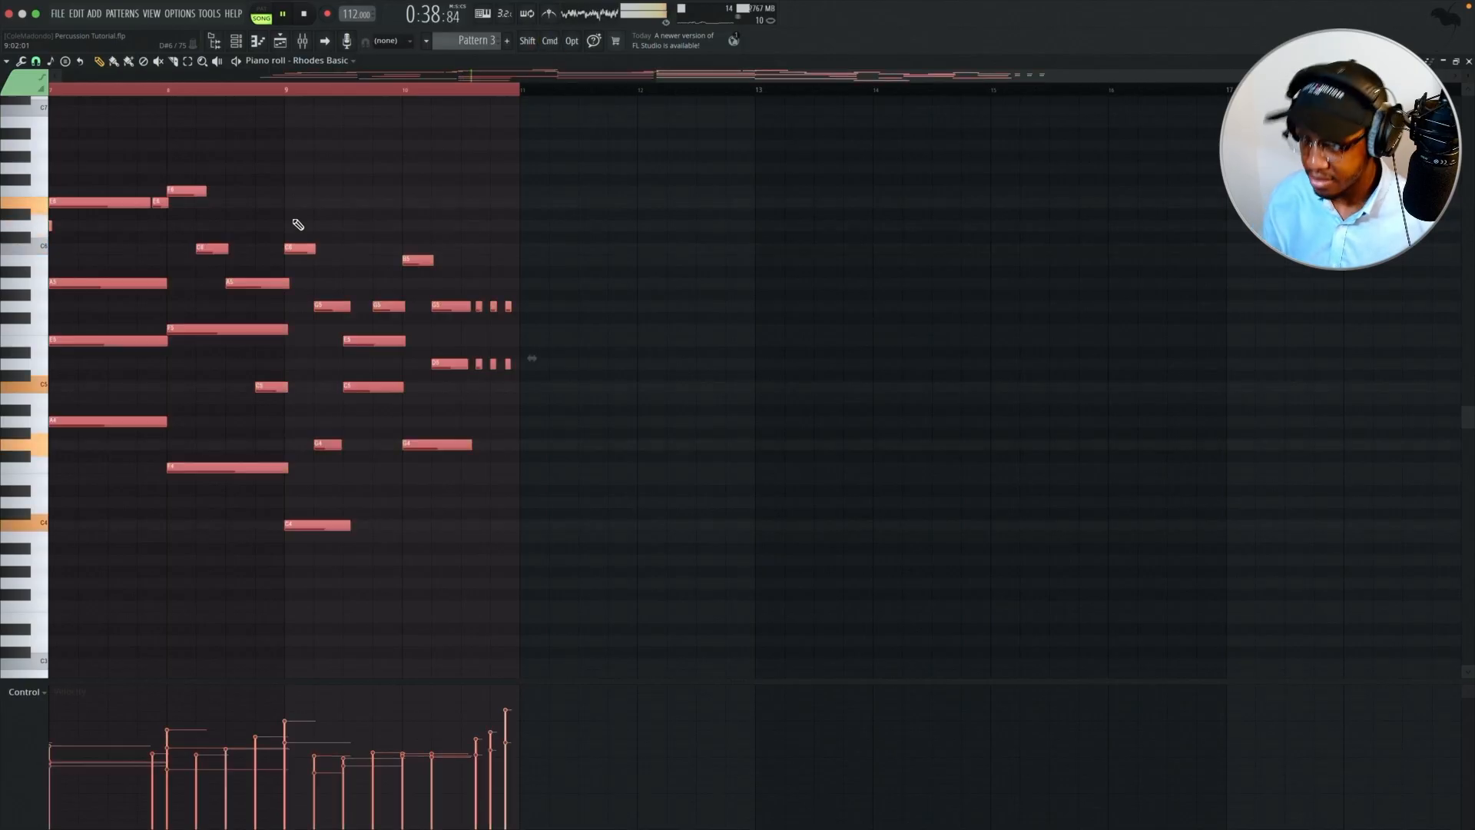
key("super+Down")
key("super+d")
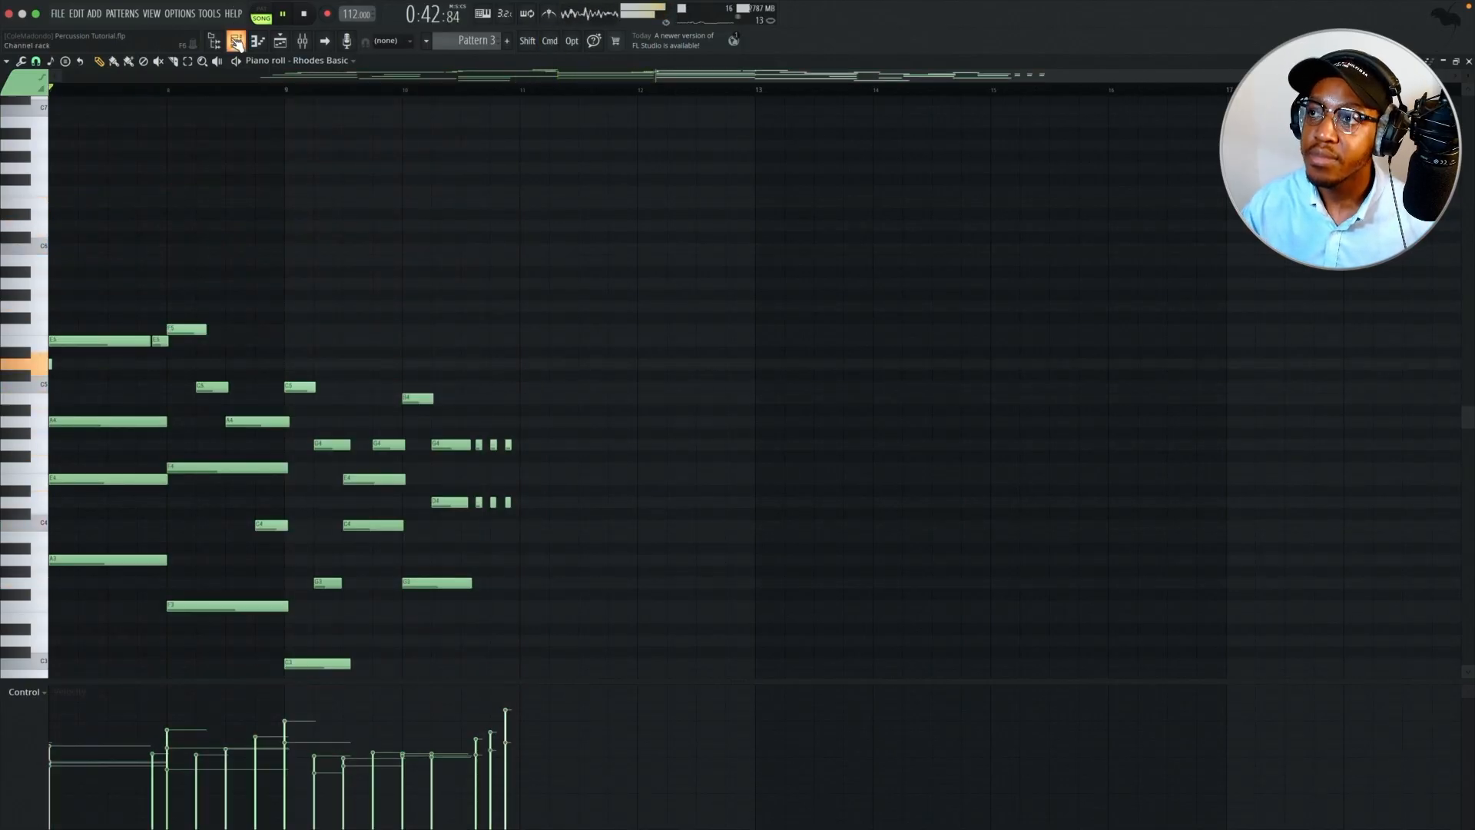
left_click(278, 40)
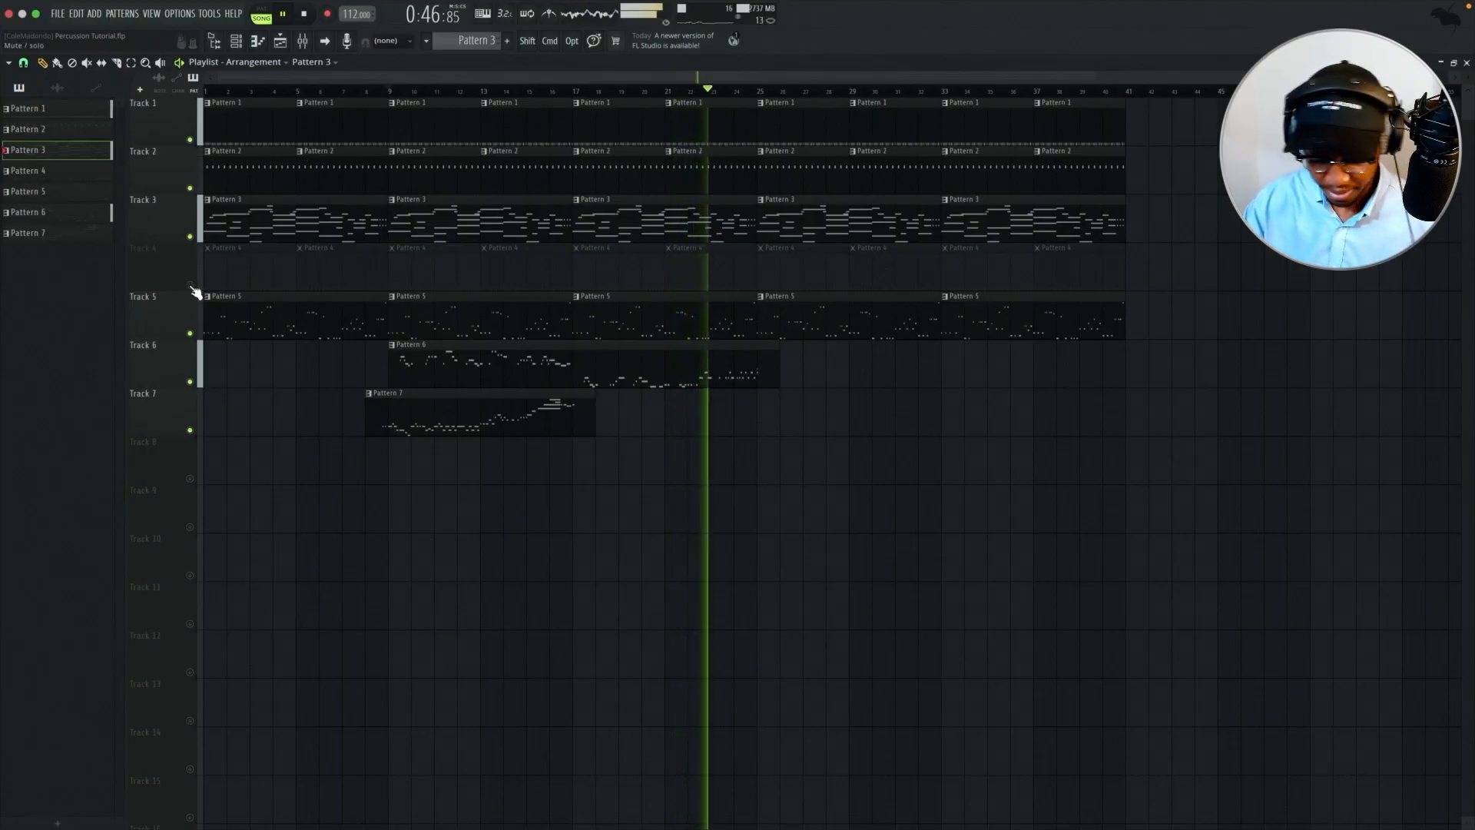
key("super+s")
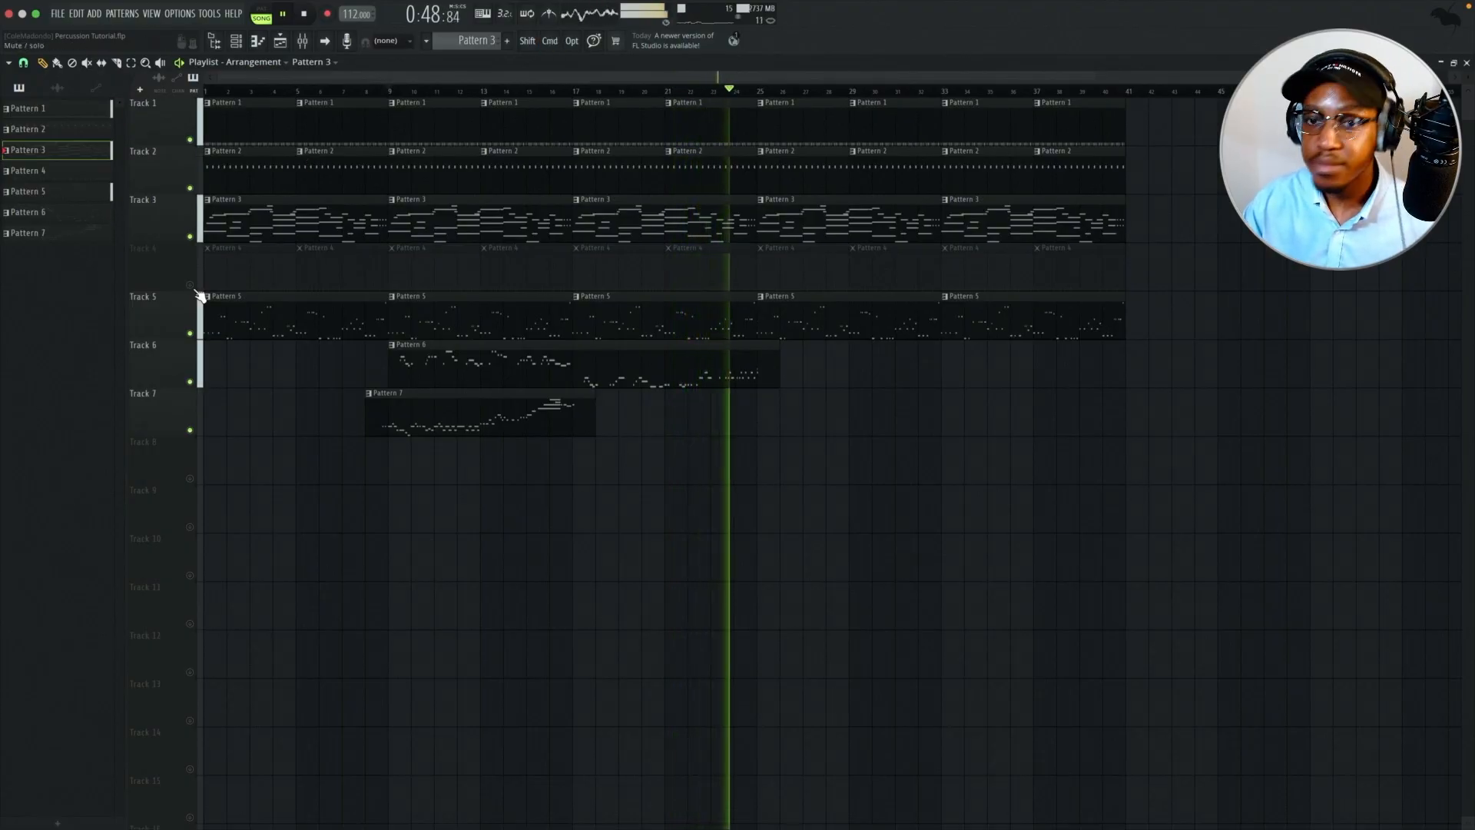
Unmute Track 4 and listen to the full arrangement from bar 9.
left_click(194, 286)
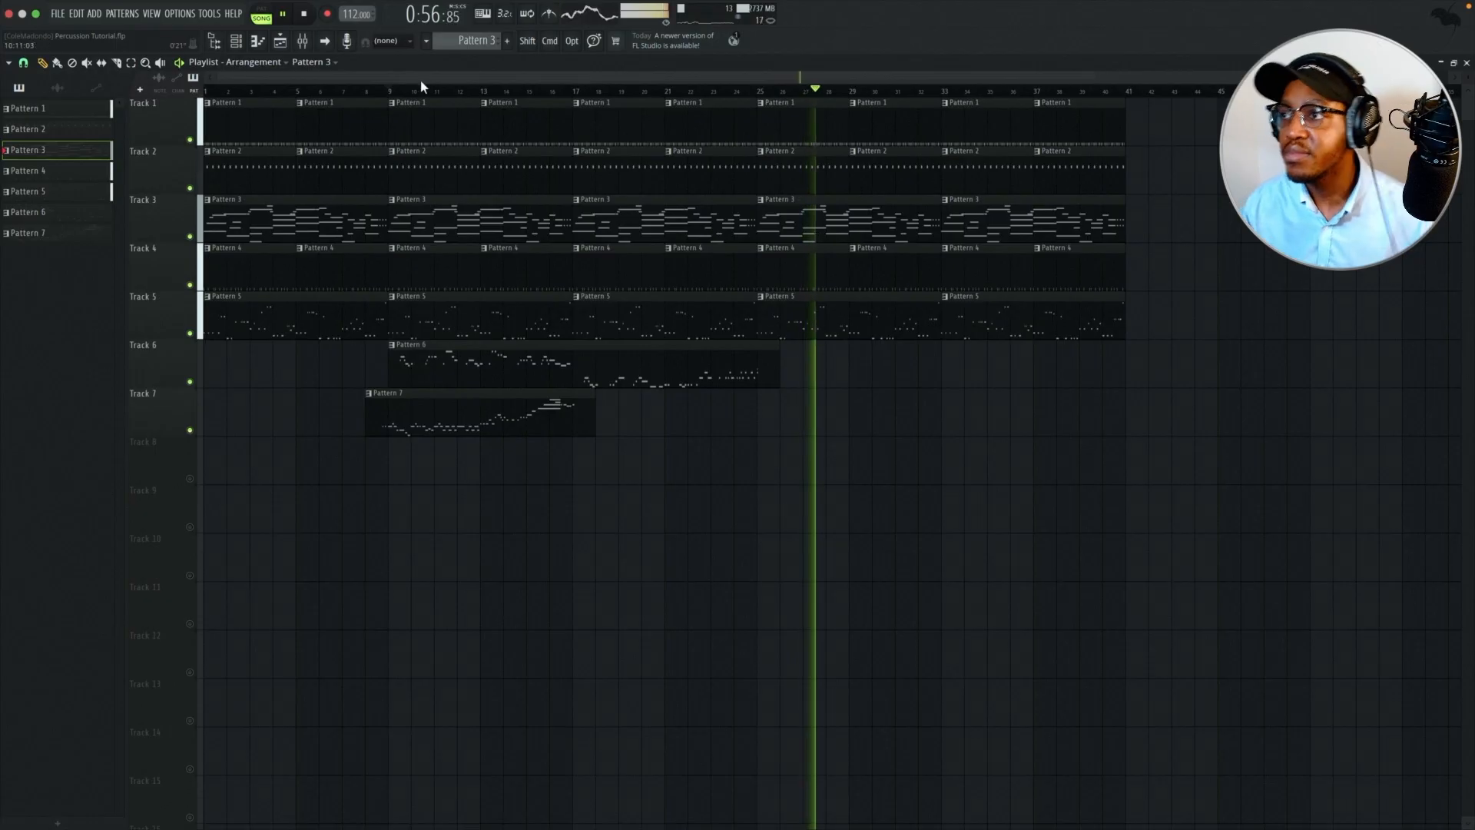
left_click(394, 93)
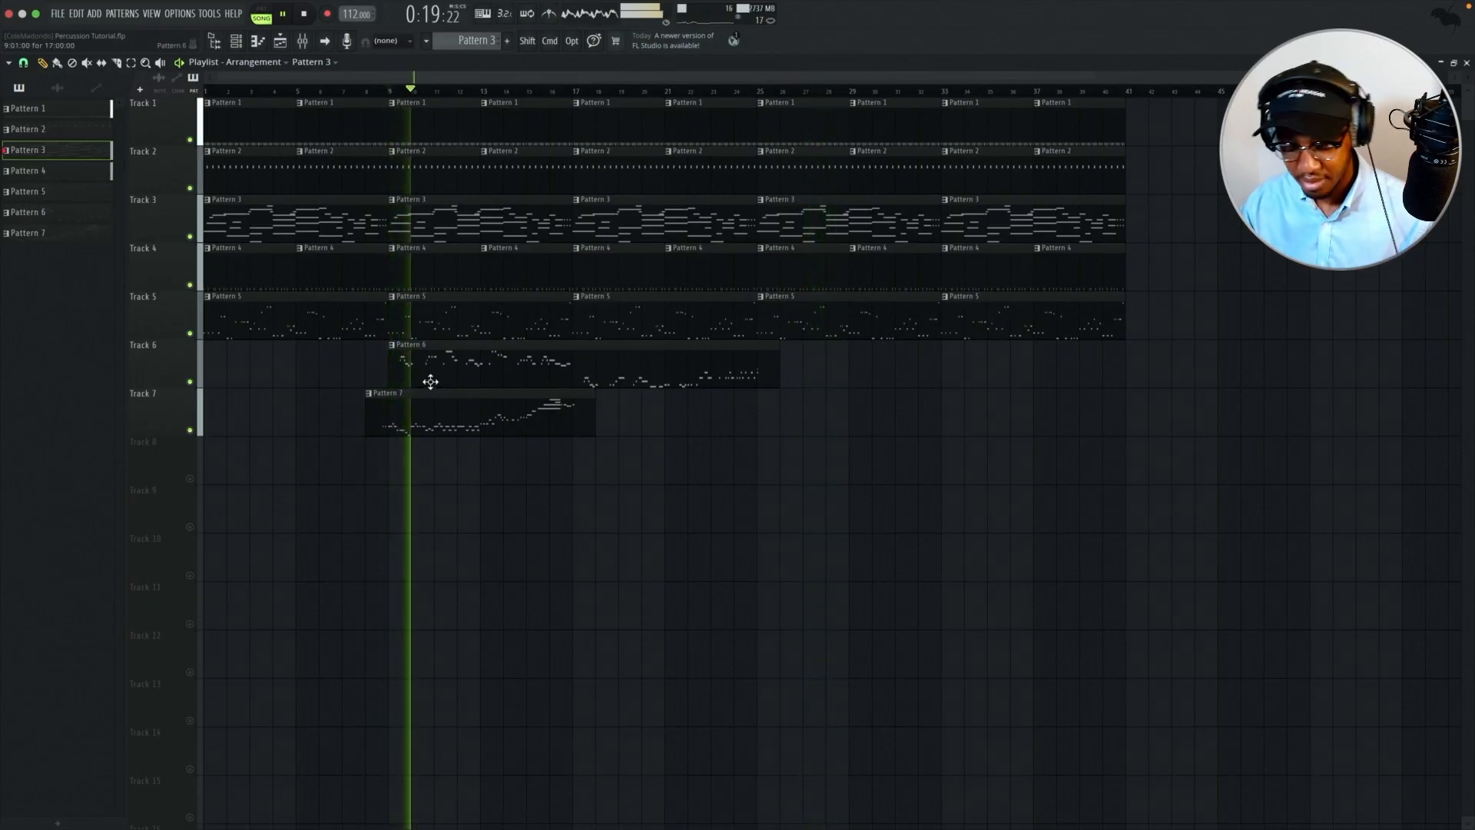
key("space")
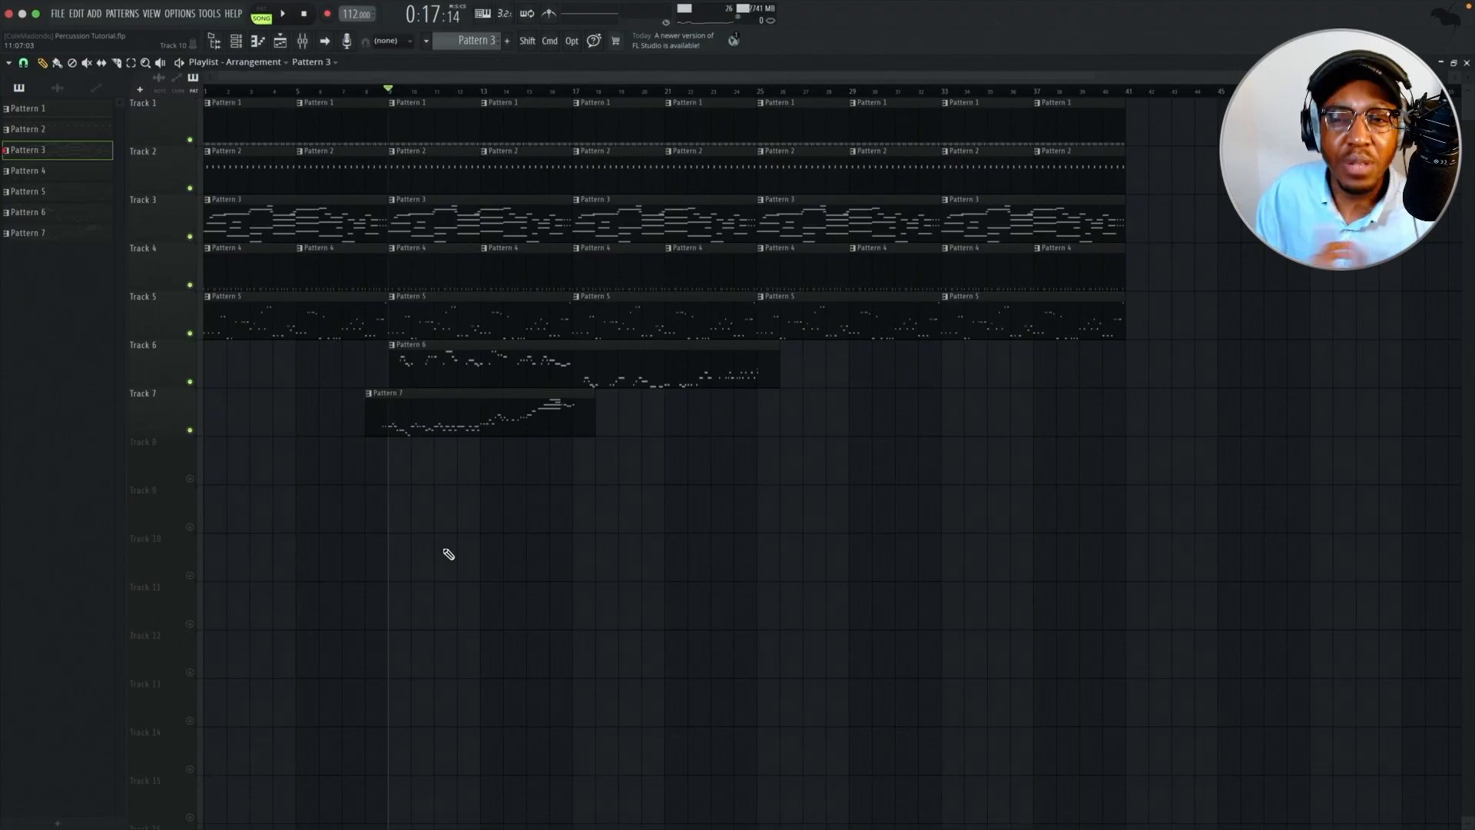
Select Pattern 1 and open its percussion steps in the channel rack, moving the rack slightly.
left_click(347, 123)
left_click(279, 41)
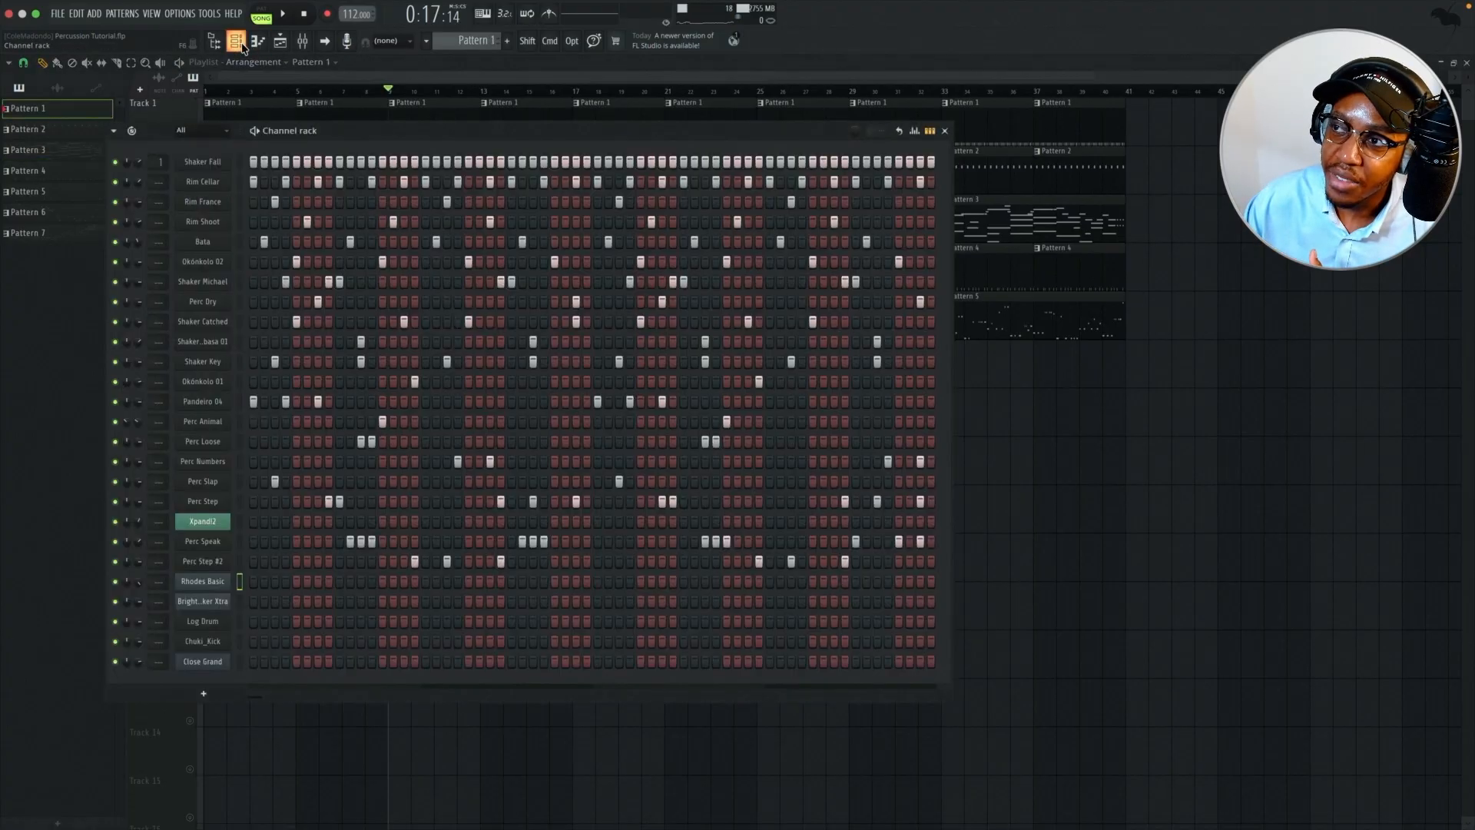
left_click_drag(349, 131, 363, 127)
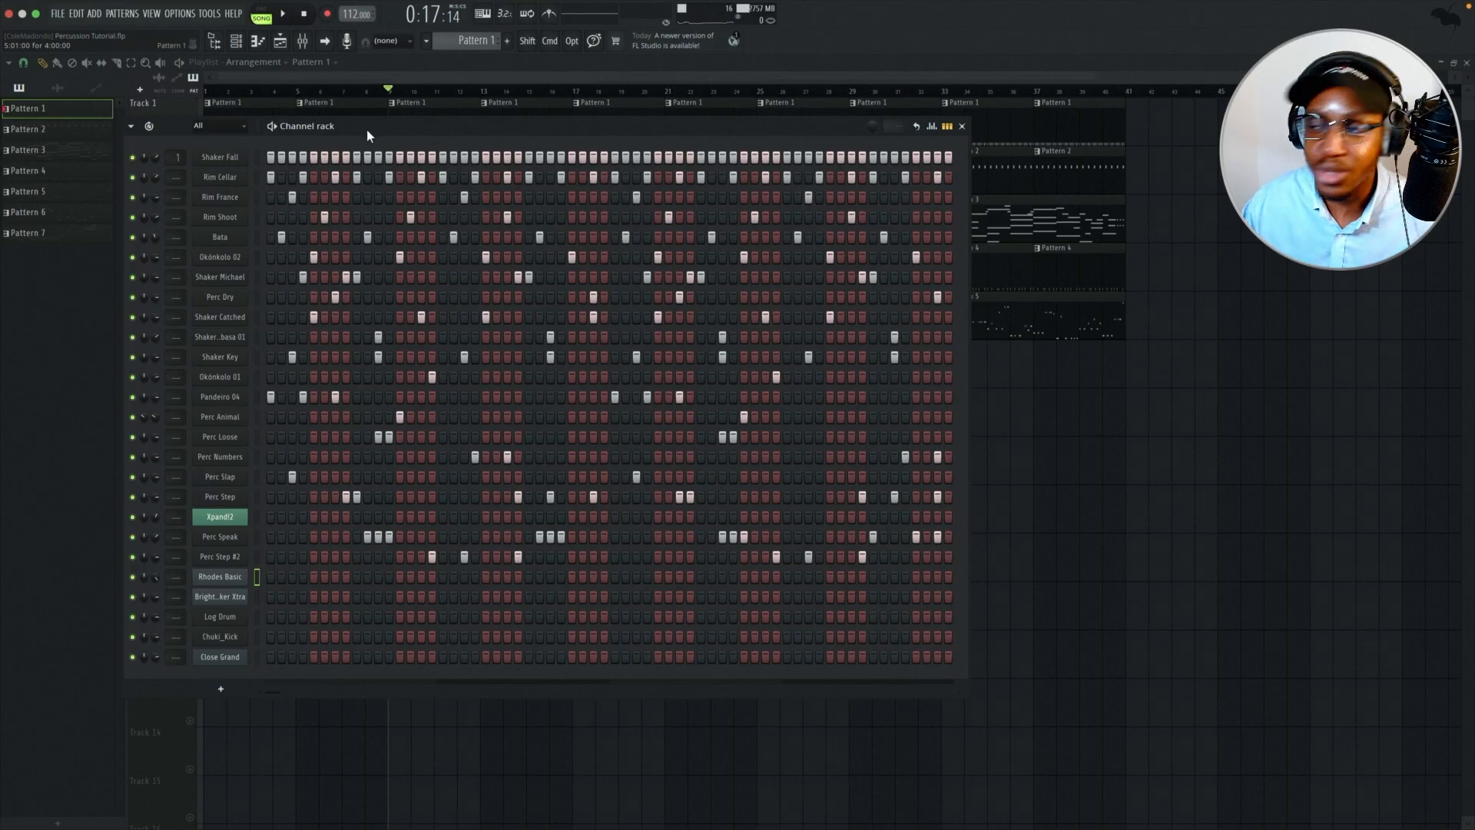